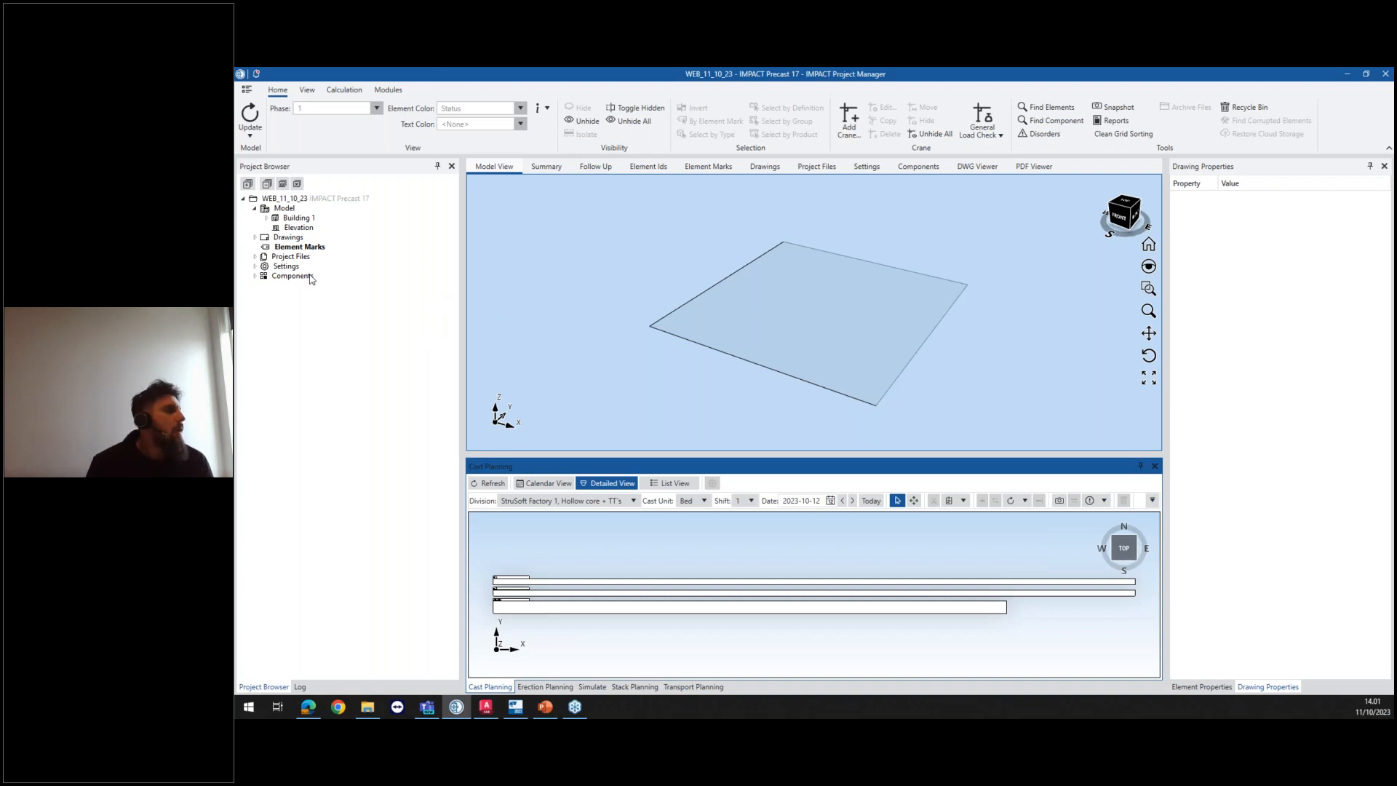
Step: List the project's floor plan drawings and select drawing GA-0101
click(255, 238)
click(313, 259)
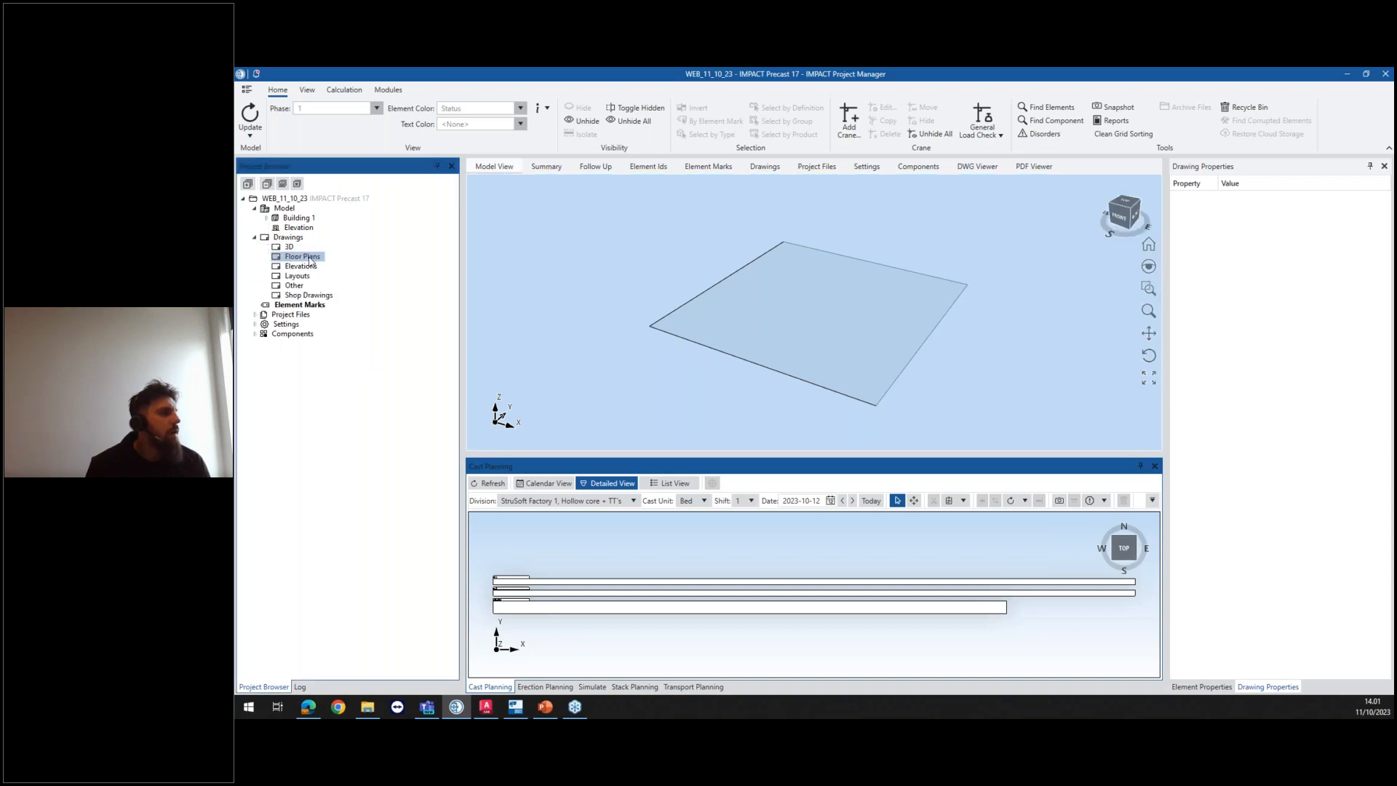
double_click(311, 257)
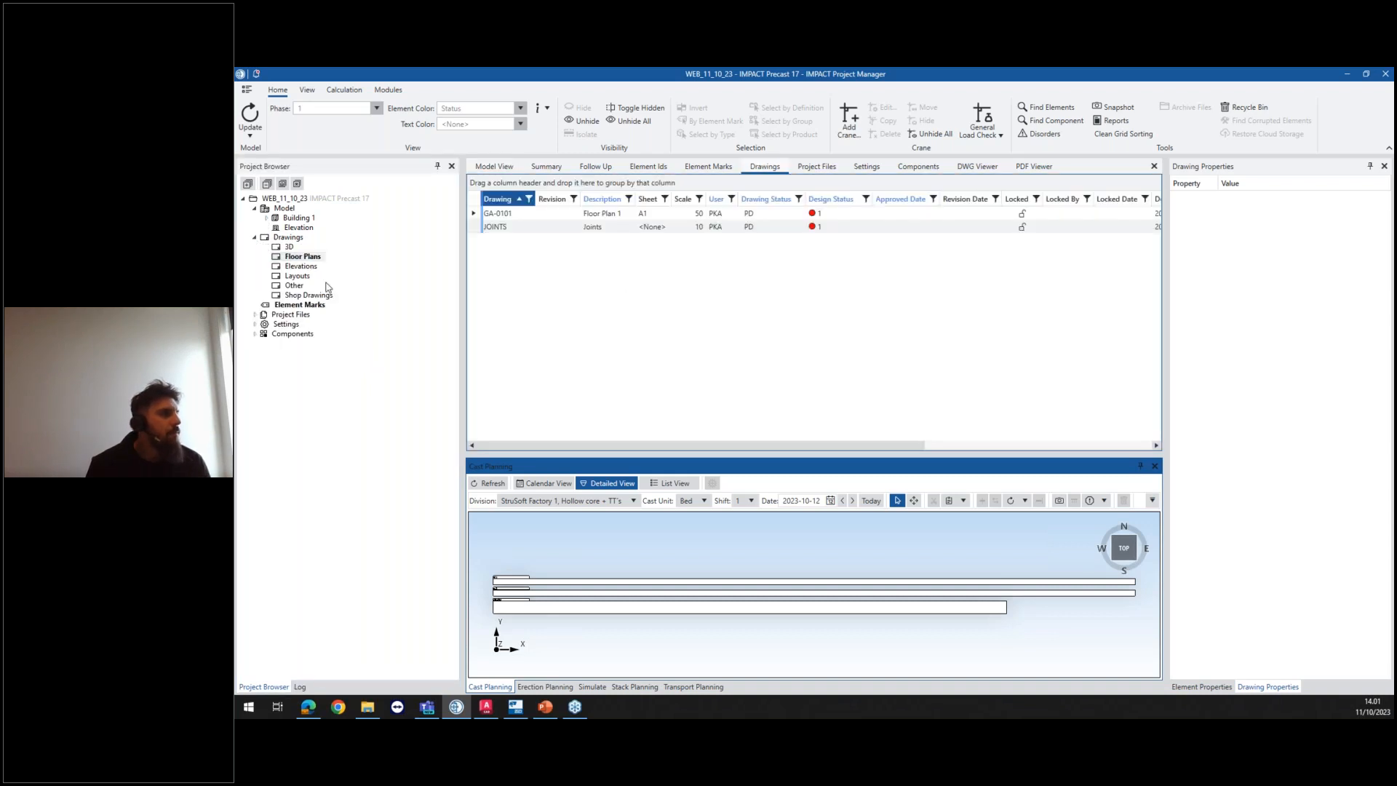
click(575, 230)
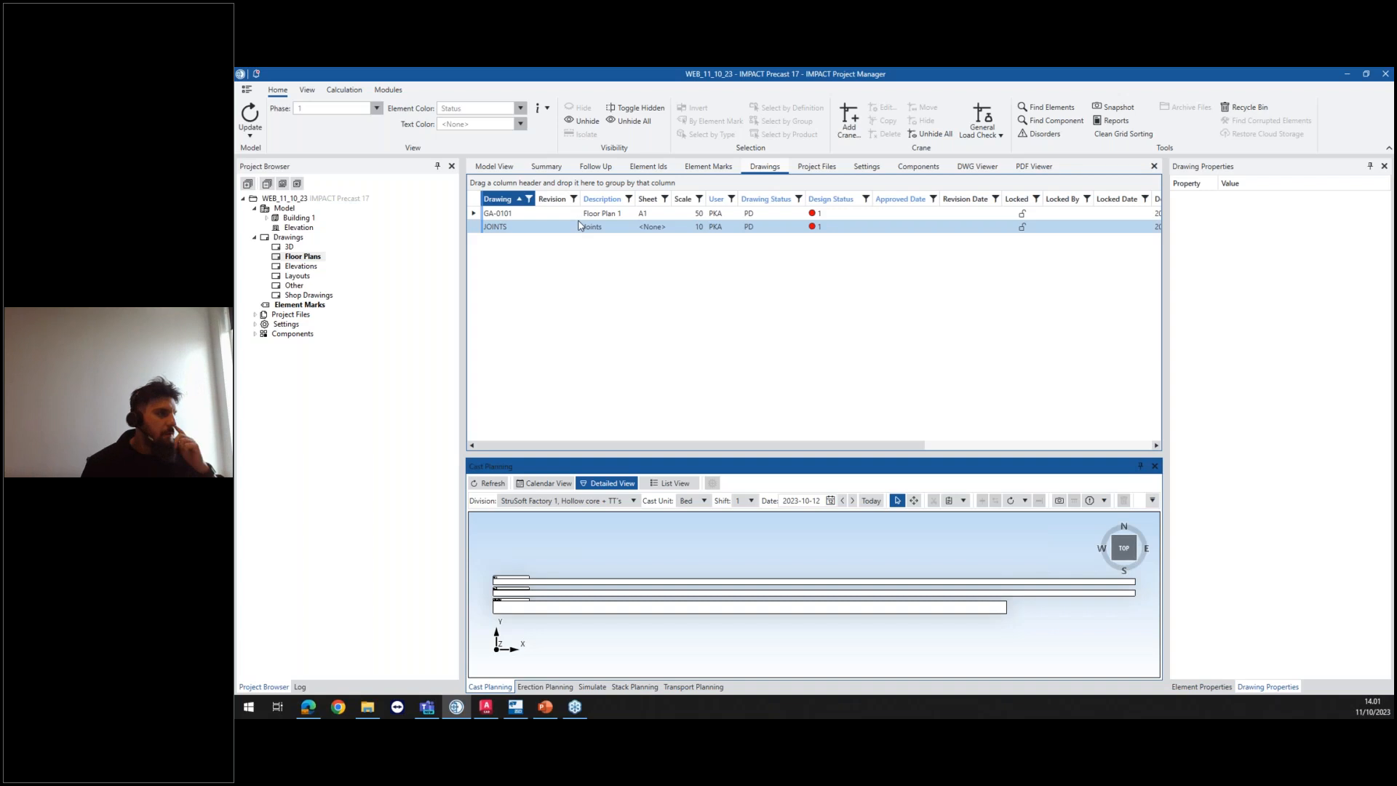
click(557, 215)
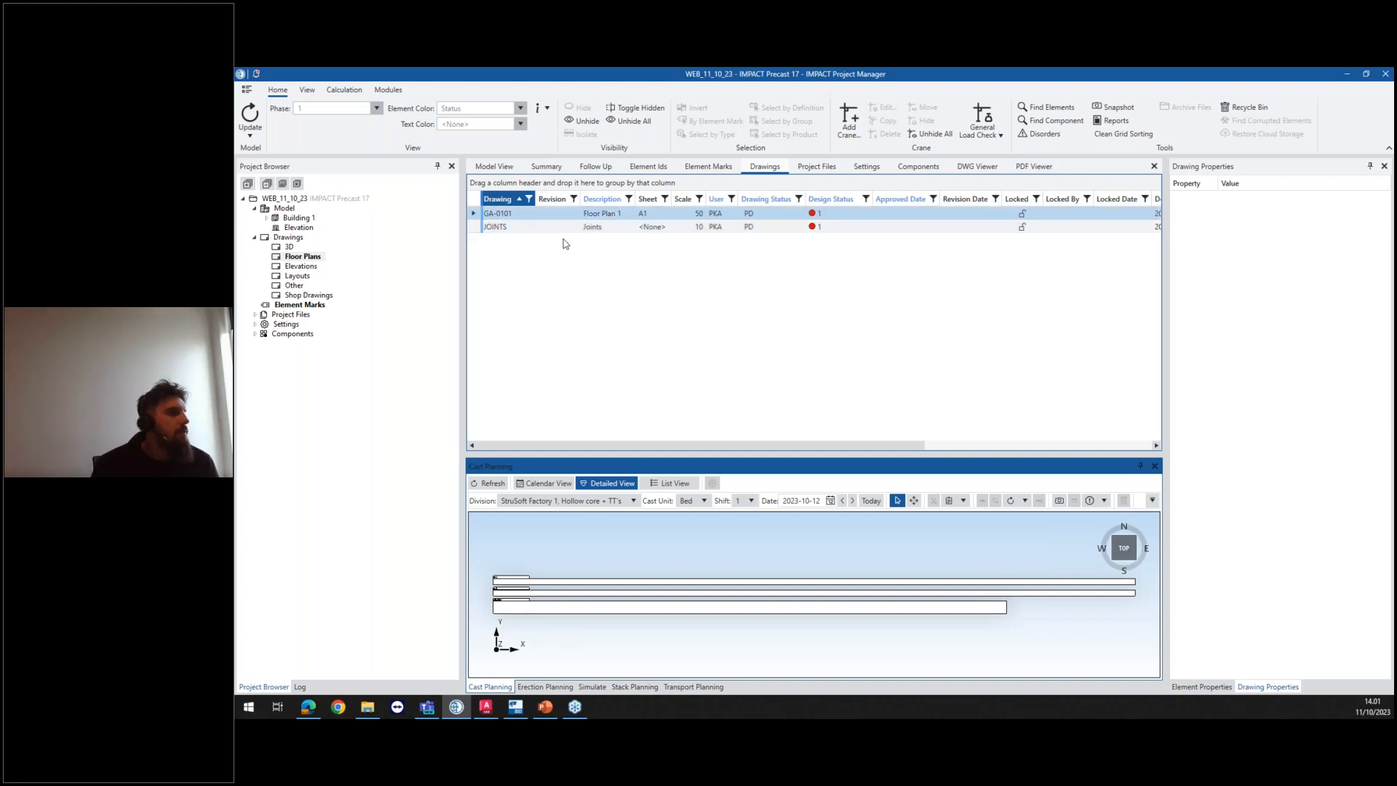
Step: Switch to AutoCAD Architecture with the ga-0101 plan and start drawing a slab, showing its general properties
click(487, 711)
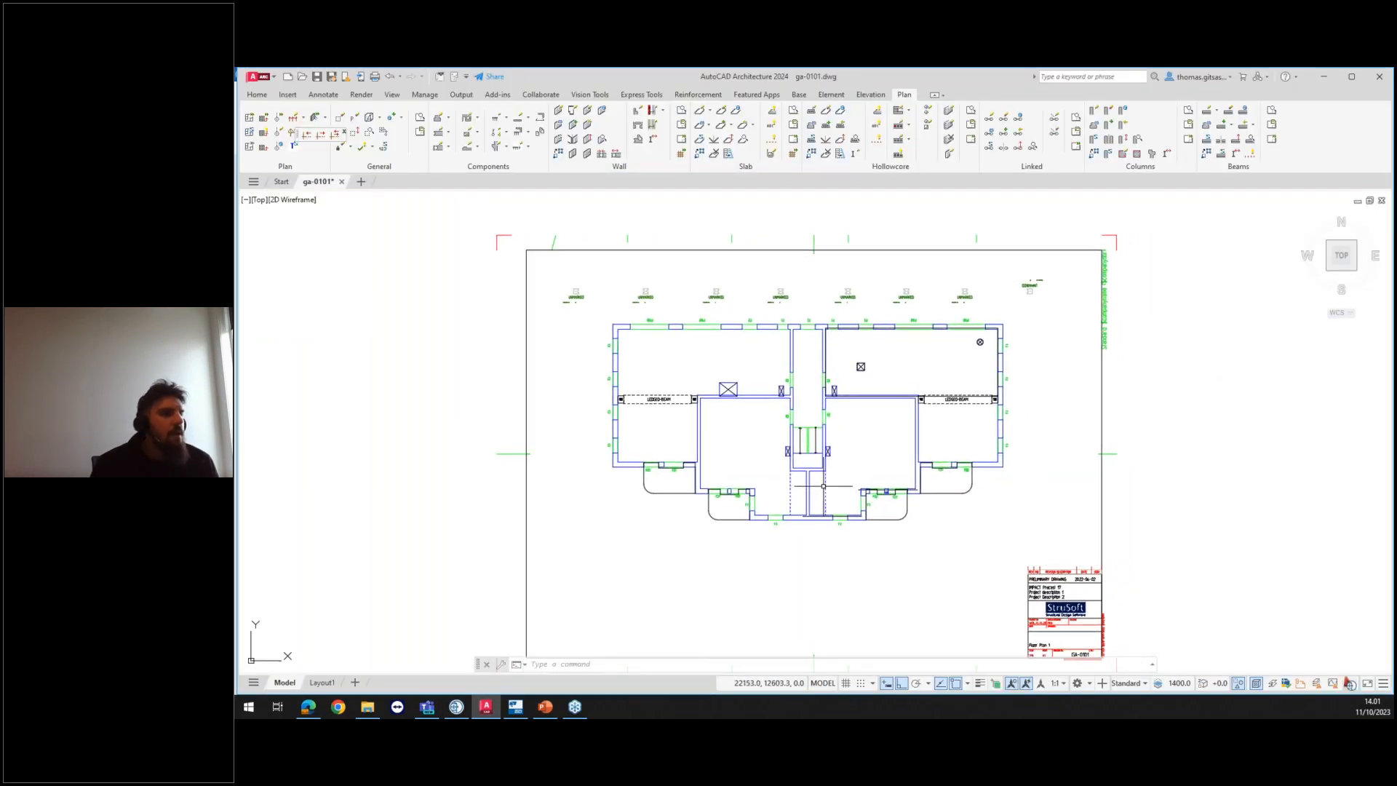
scroll(851, 390, up, 2)
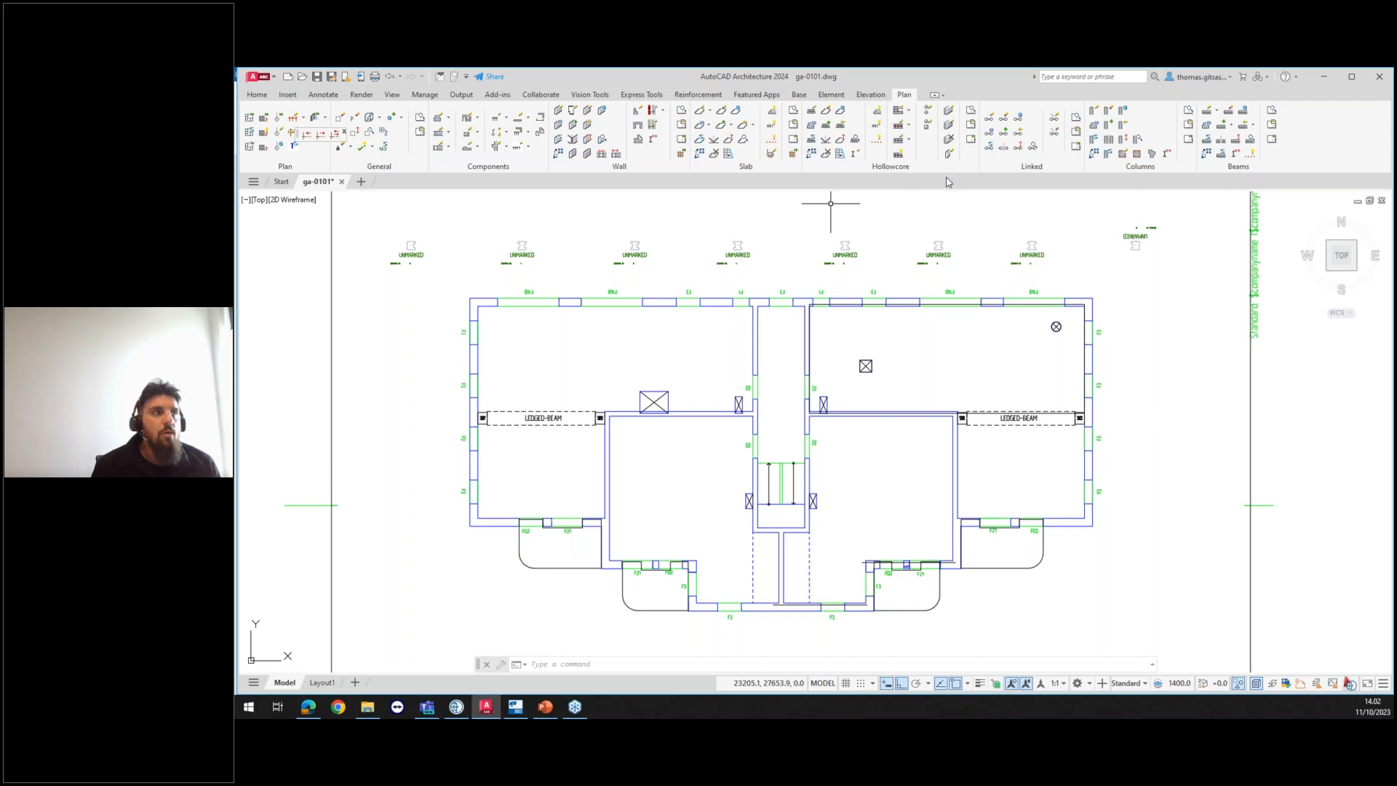
click(812, 114)
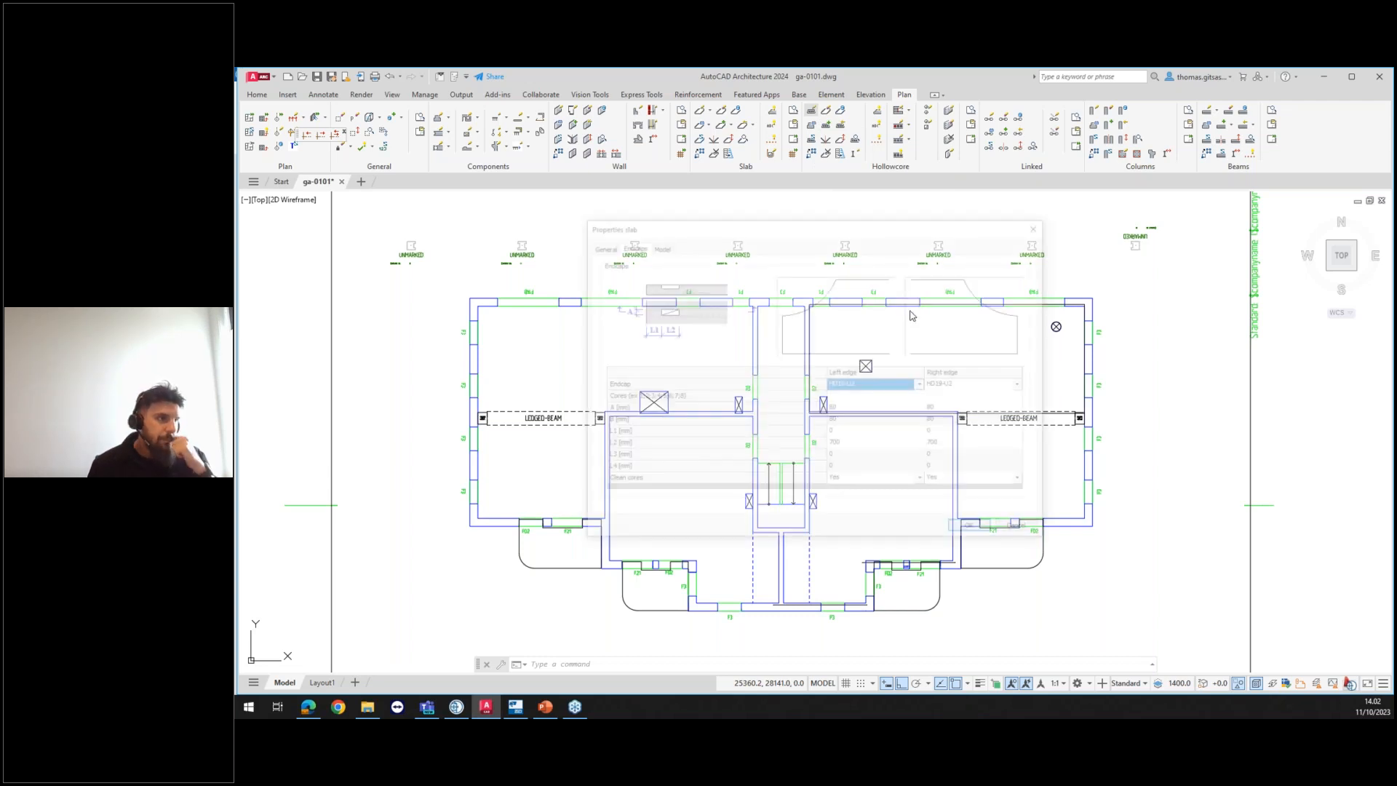
click(609, 244)
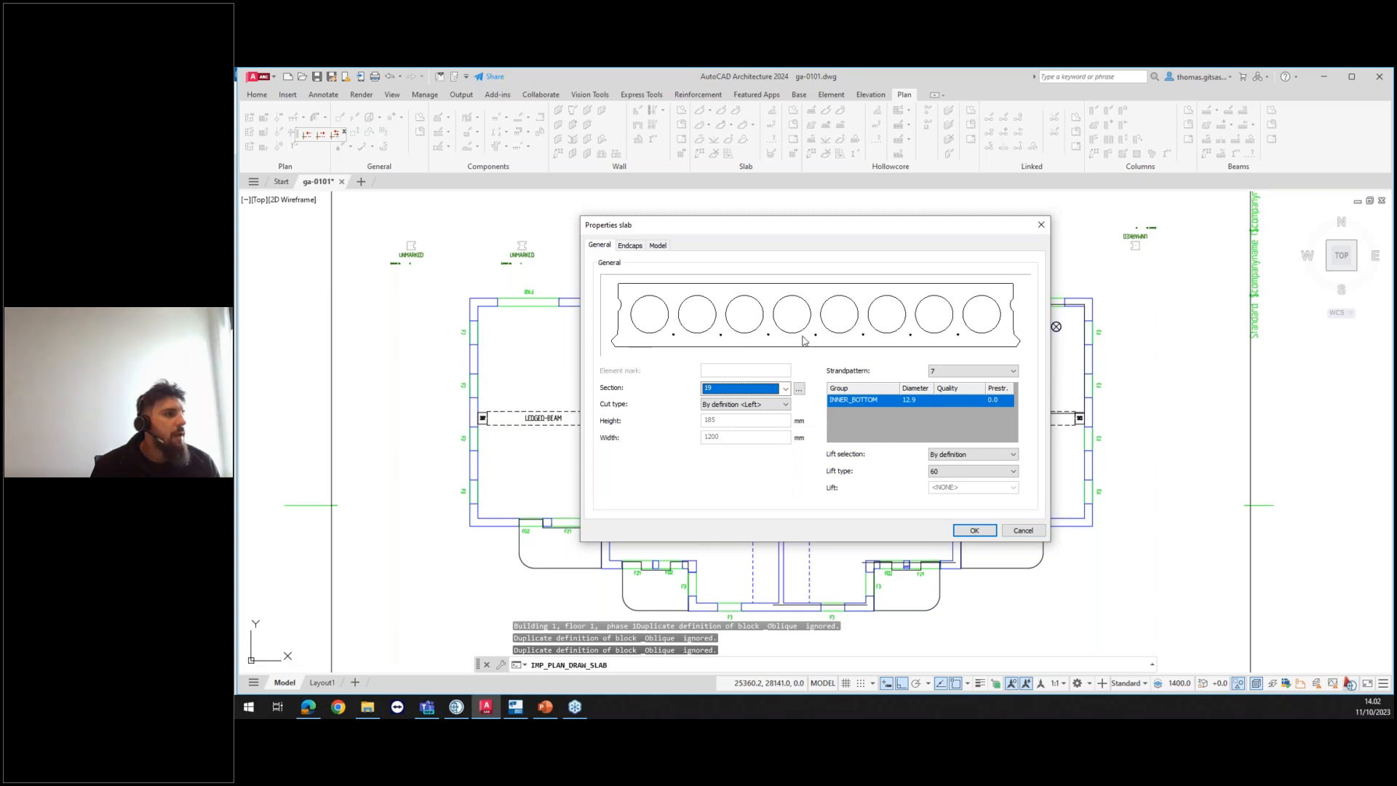
Step: Try sections 22 and 27 for the hollowcore slab and return the section to 19
click(786, 388)
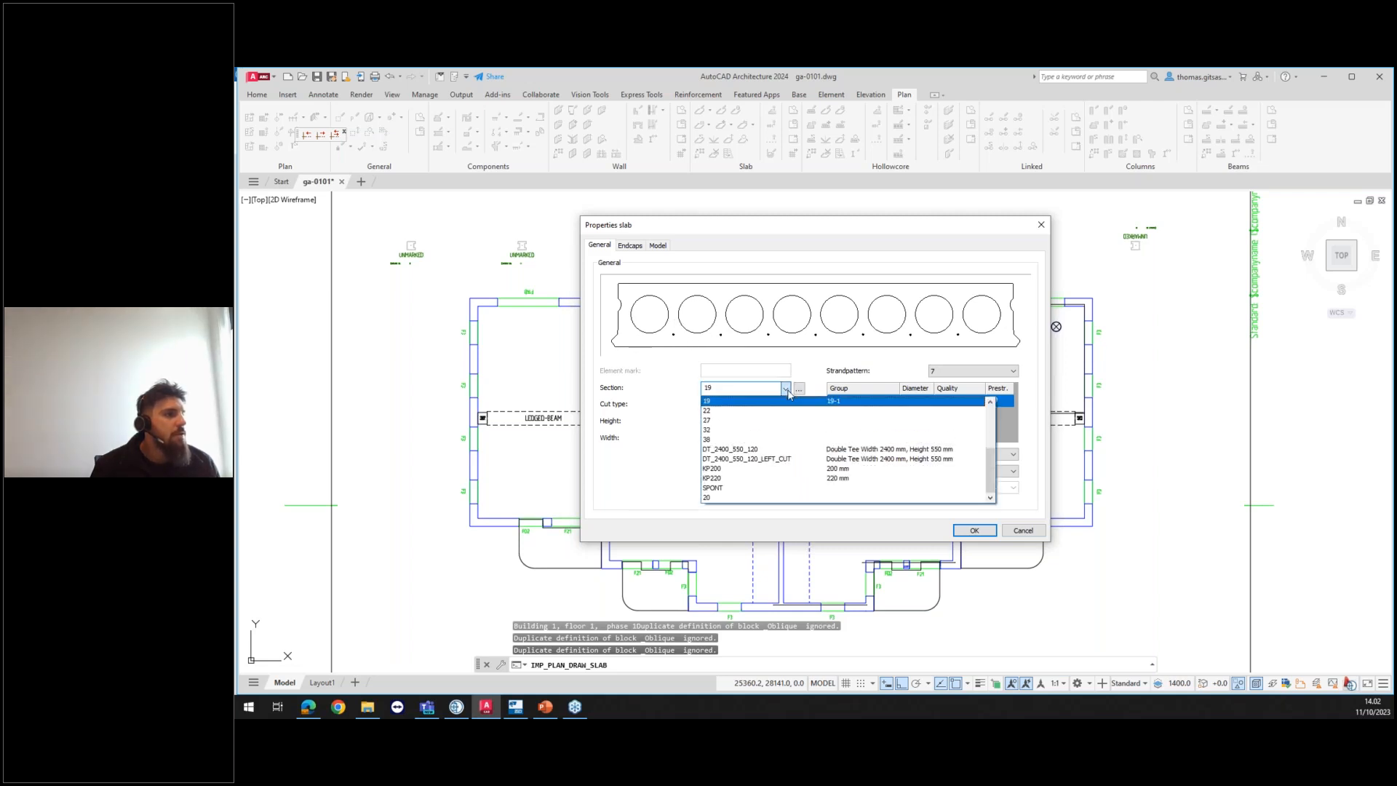
click(781, 417)
click(786, 391)
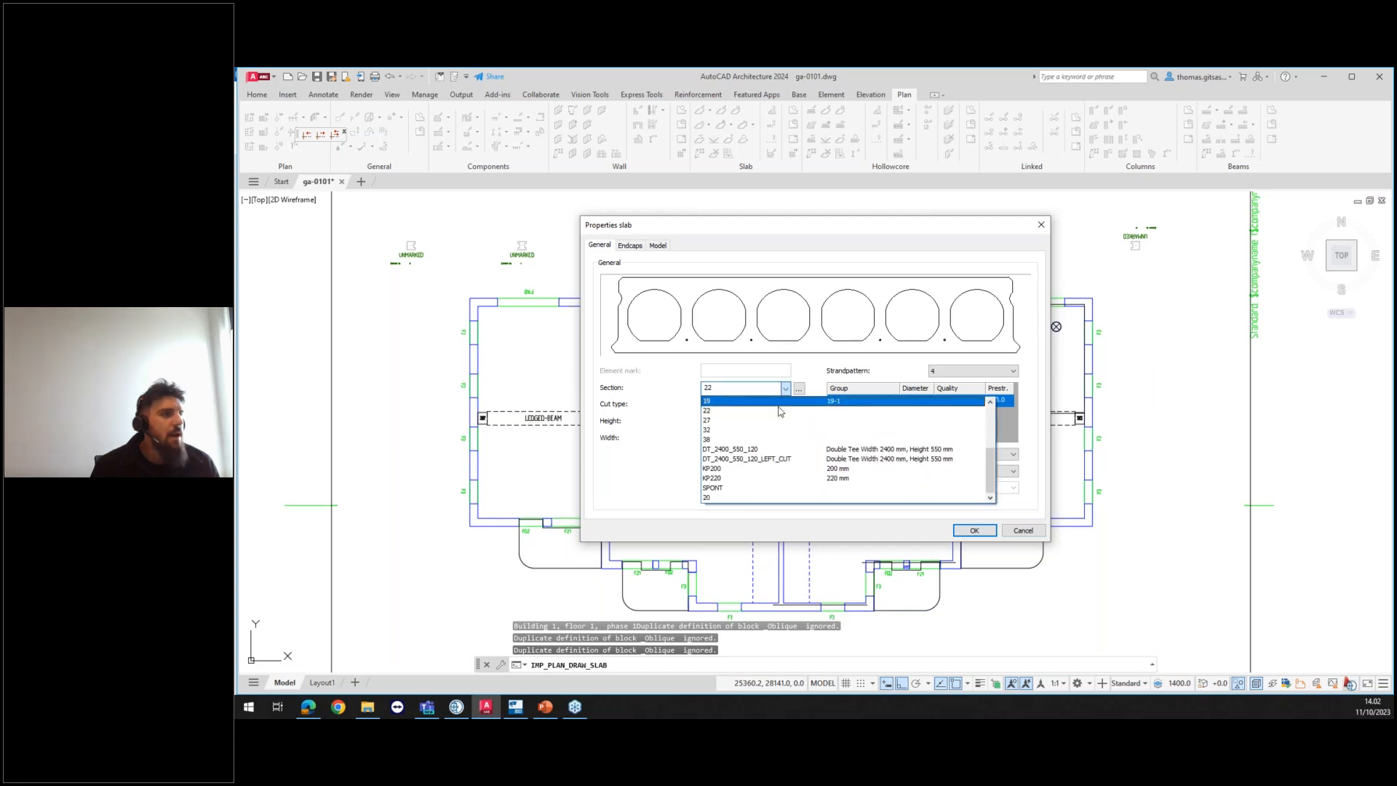
click(783, 427)
click(788, 389)
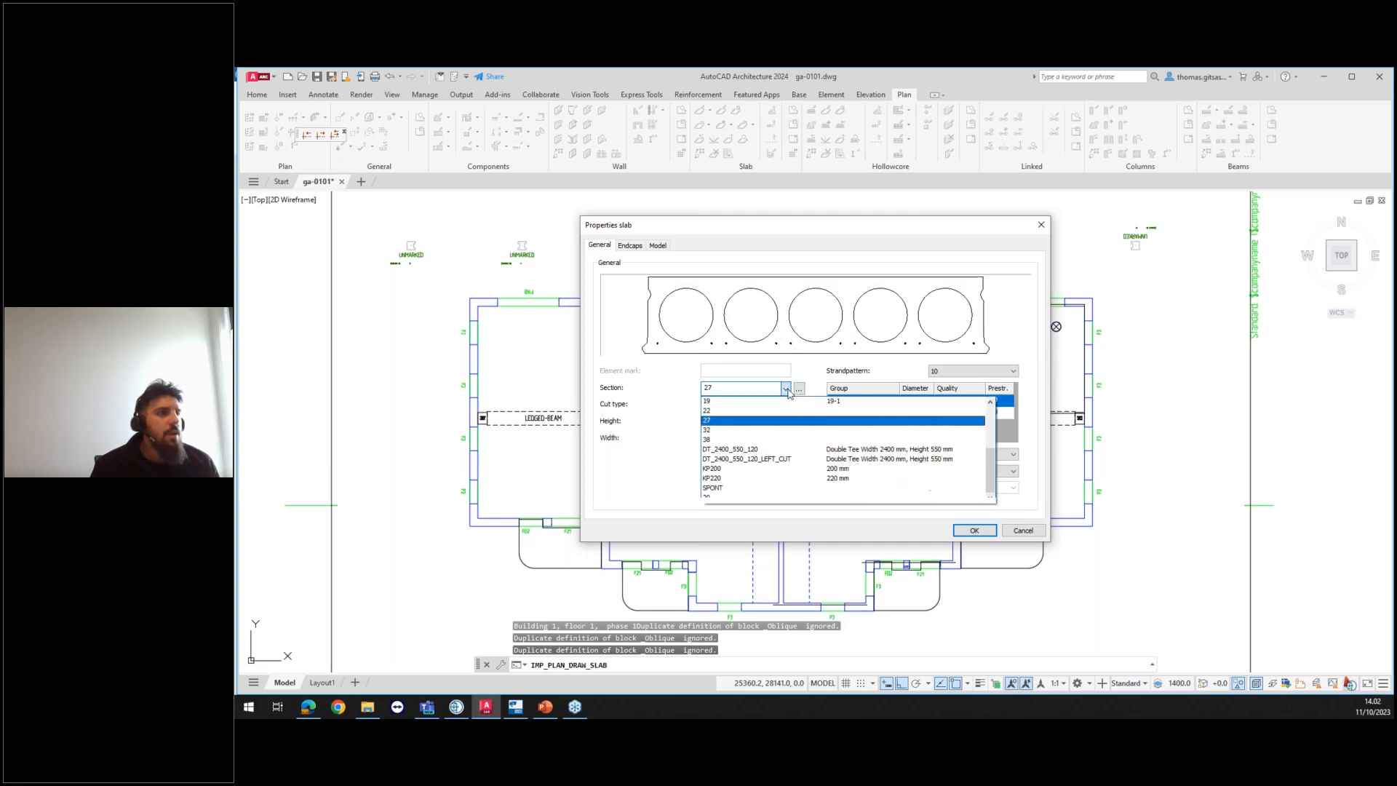
click(786, 408)
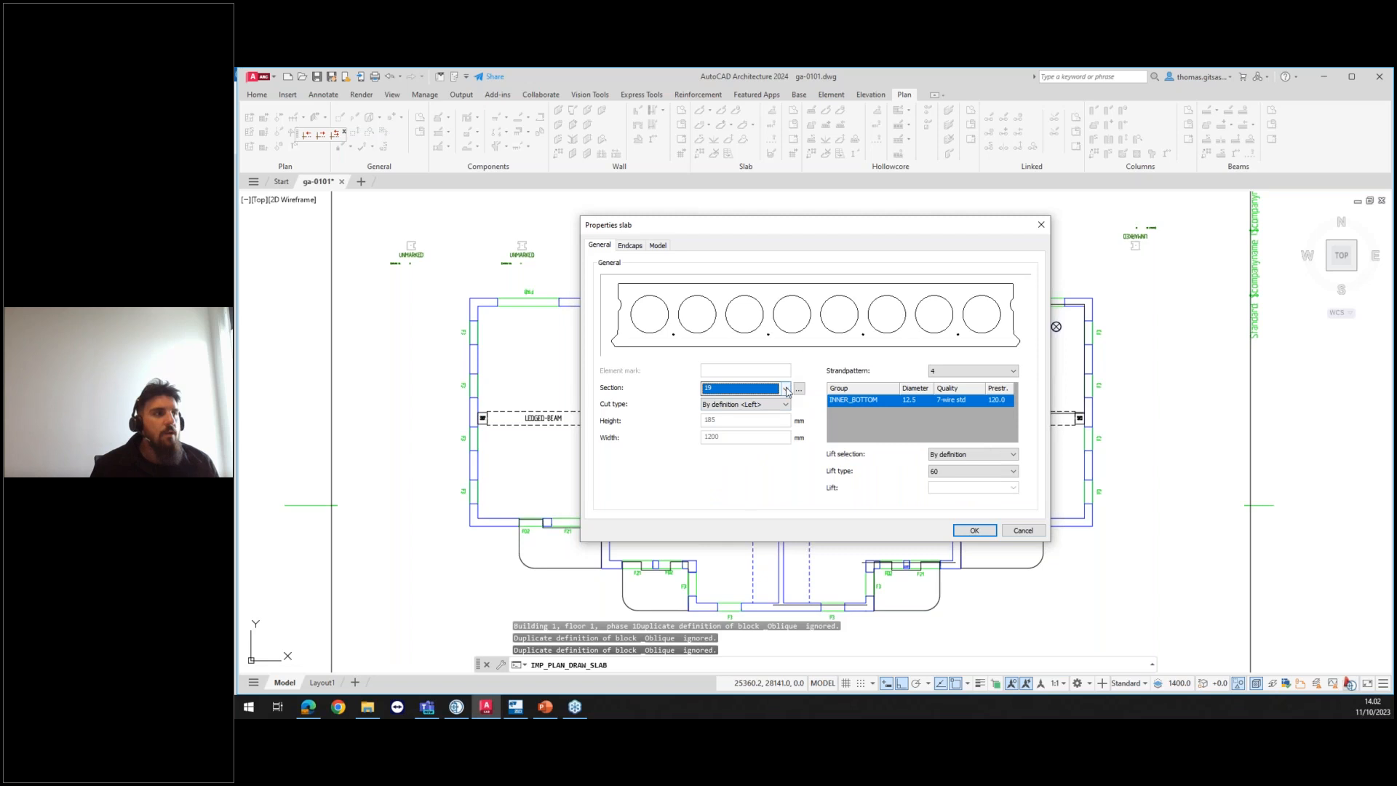
Step: Preview strand patterns 7 and 52 for the section 19 slab and settle on strand pattern 7
click(1010, 371)
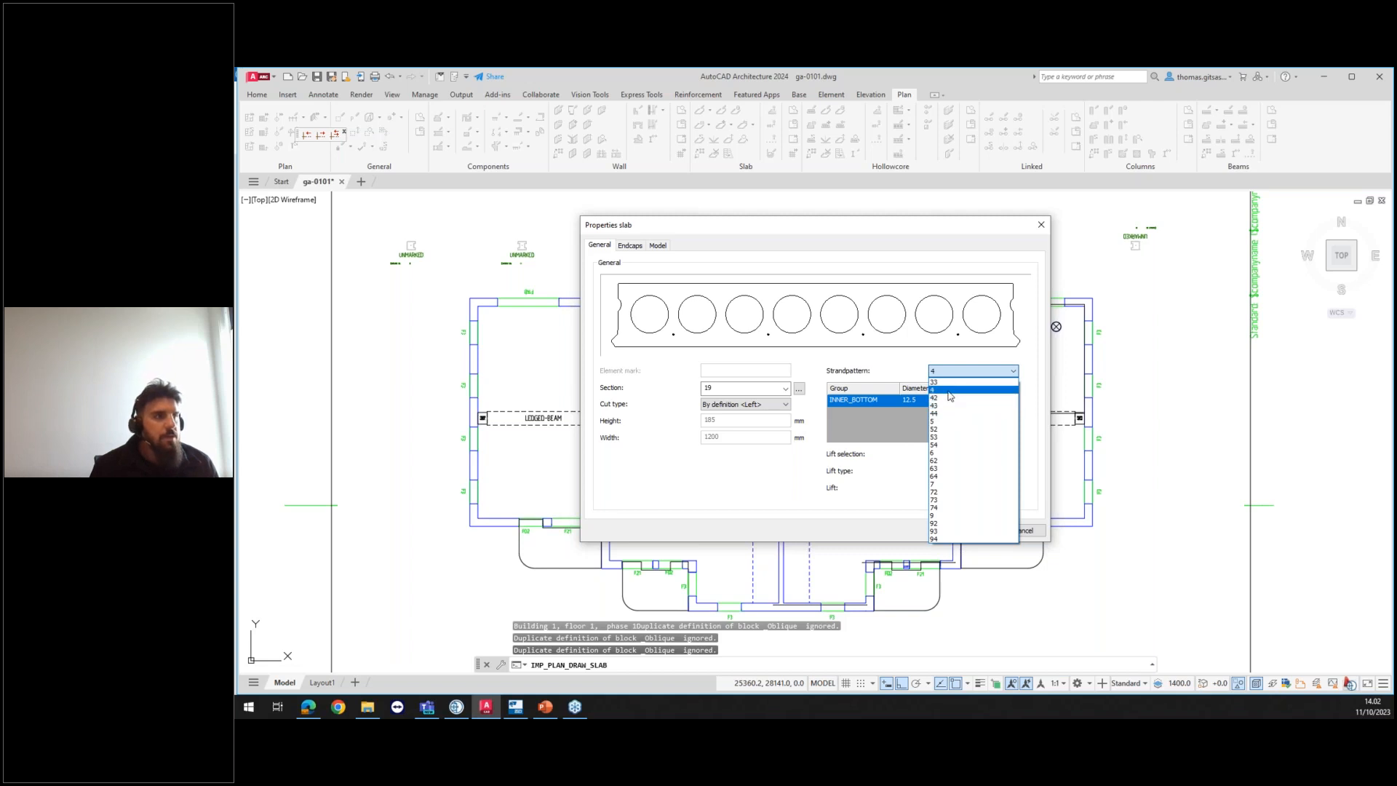
click(939, 485)
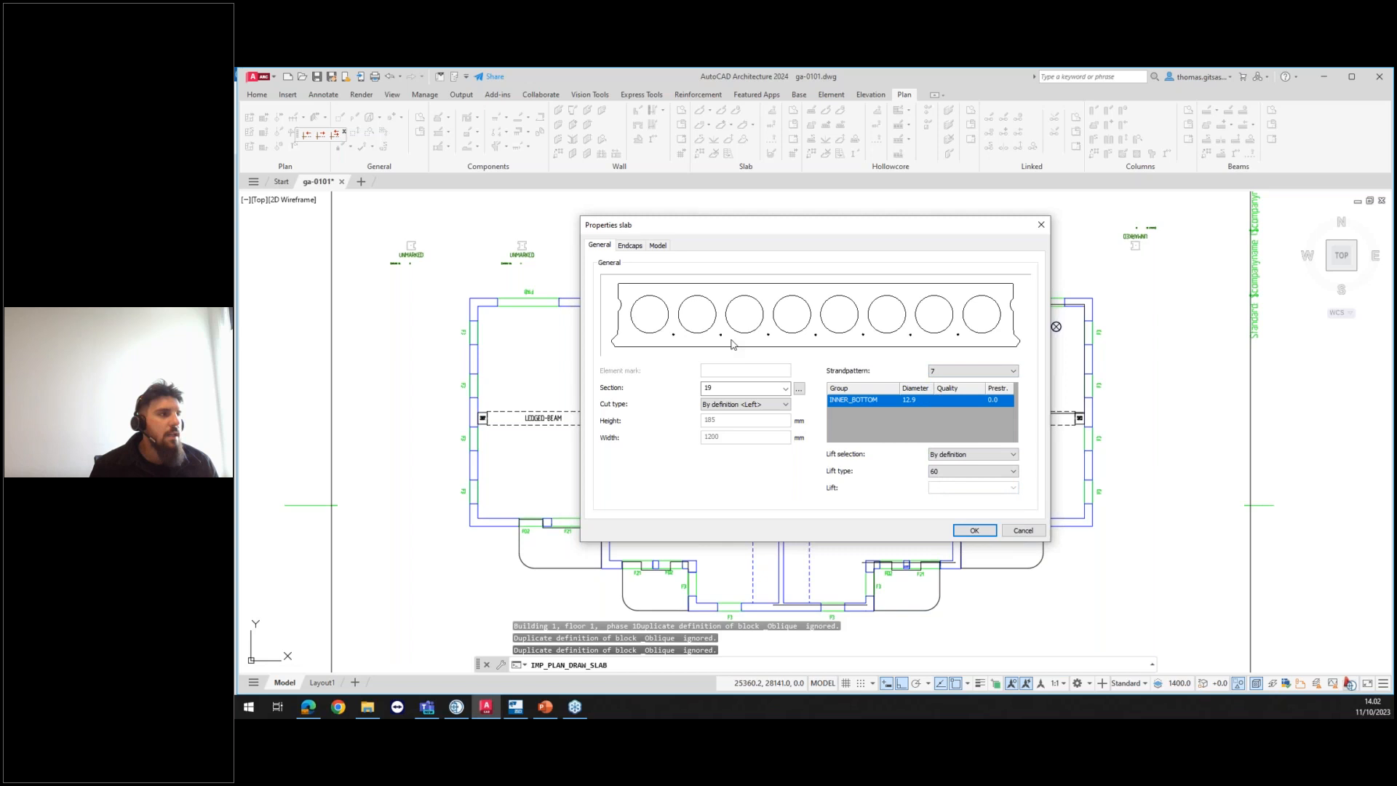
click(940, 371)
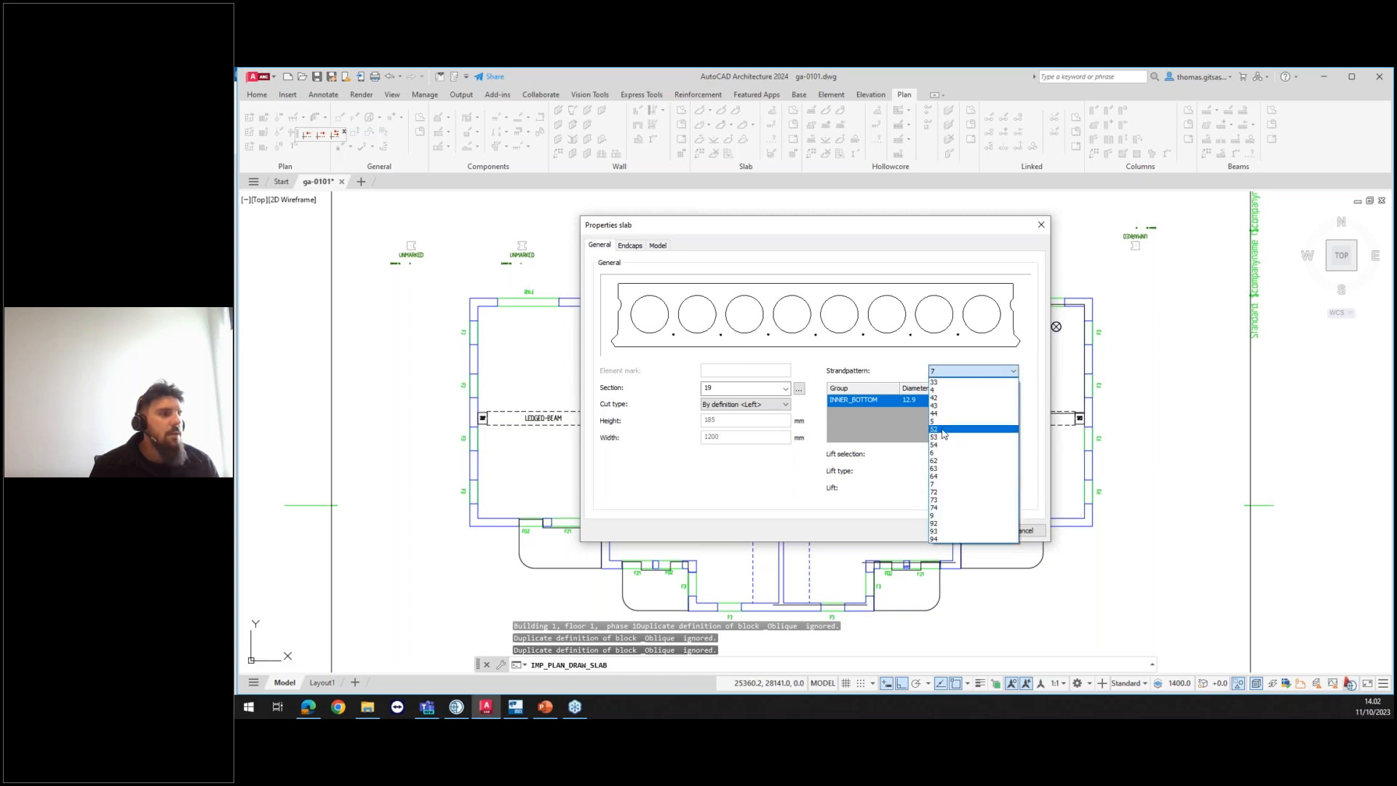
click(942, 428)
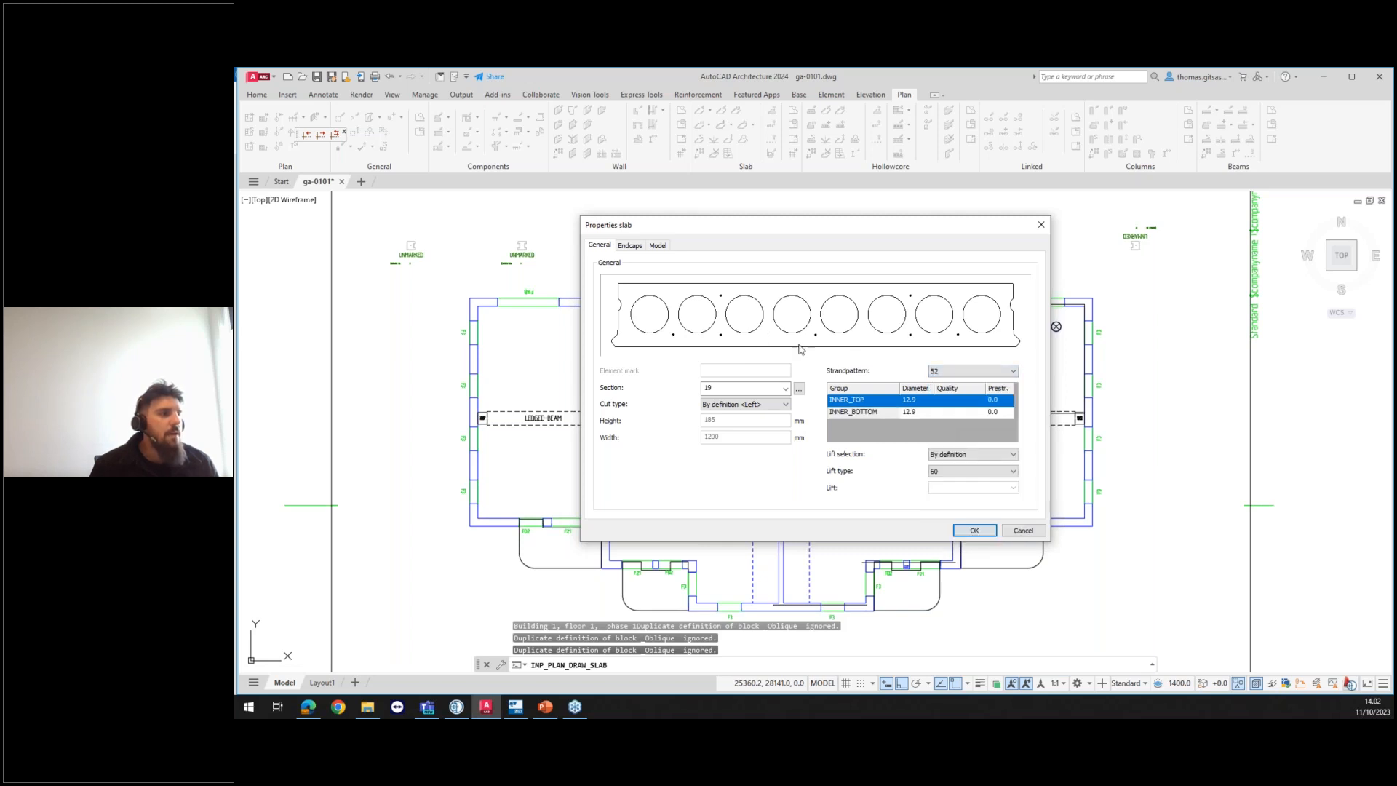
click(995, 372)
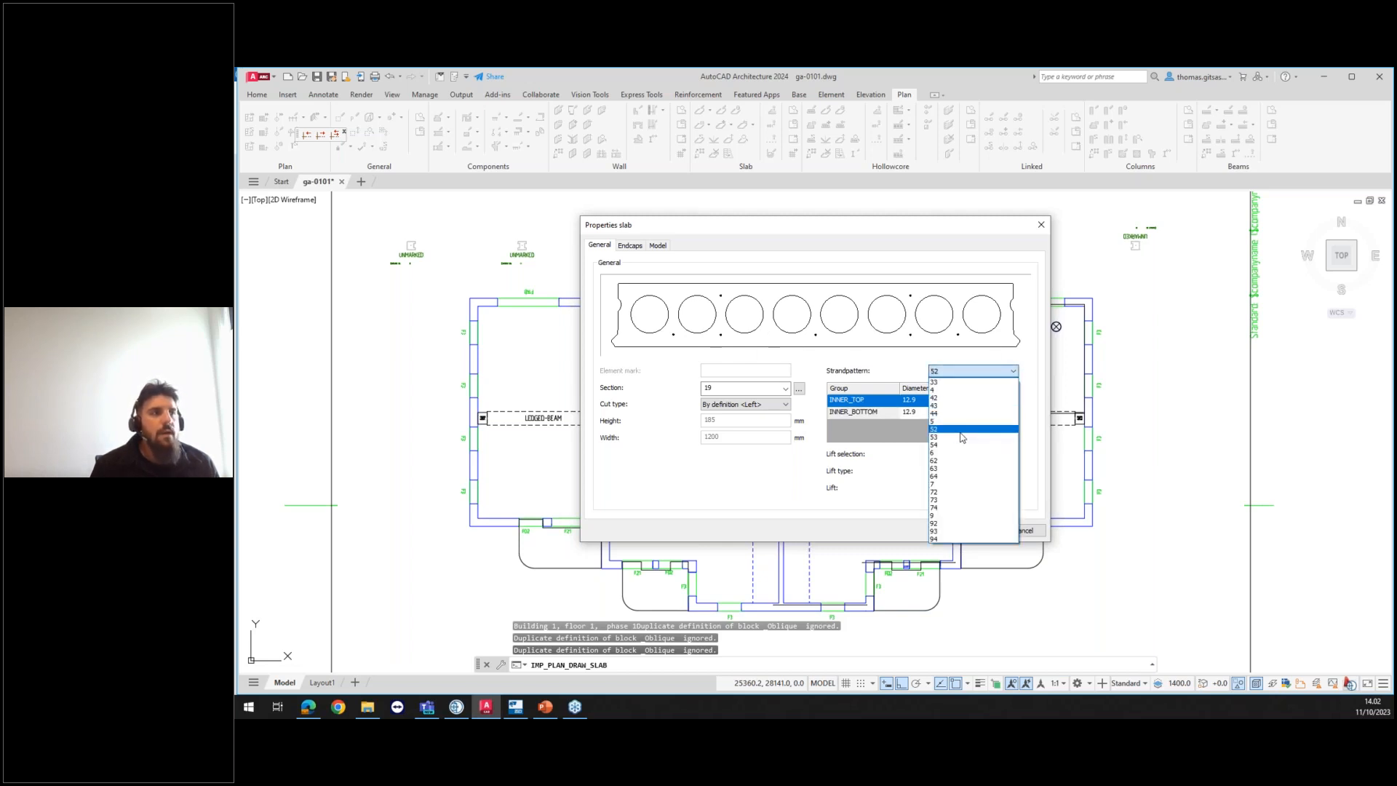
click(957, 491)
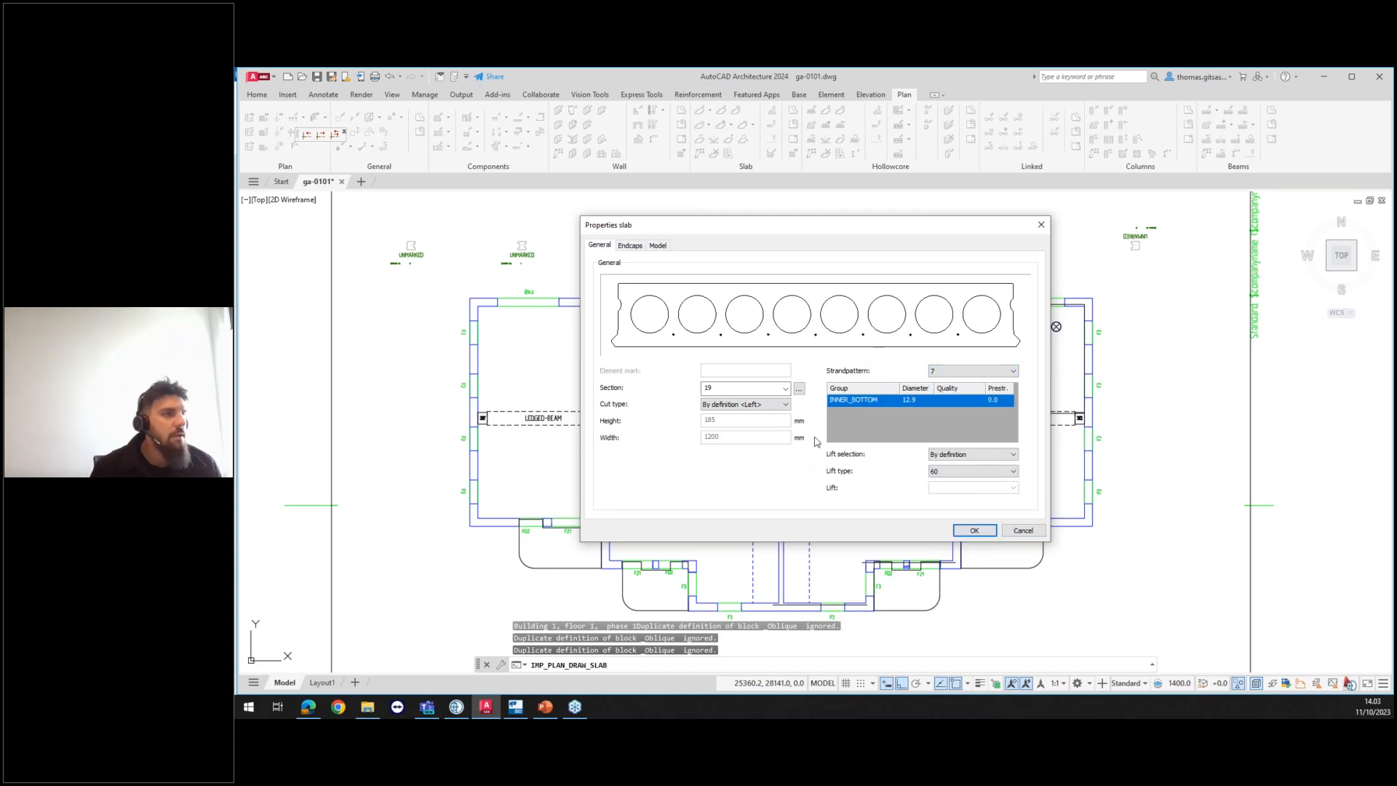
Step: Set the slab's endcaps to HD19-U2 on both the left and right edges and accept the slab properties
click(630, 246)
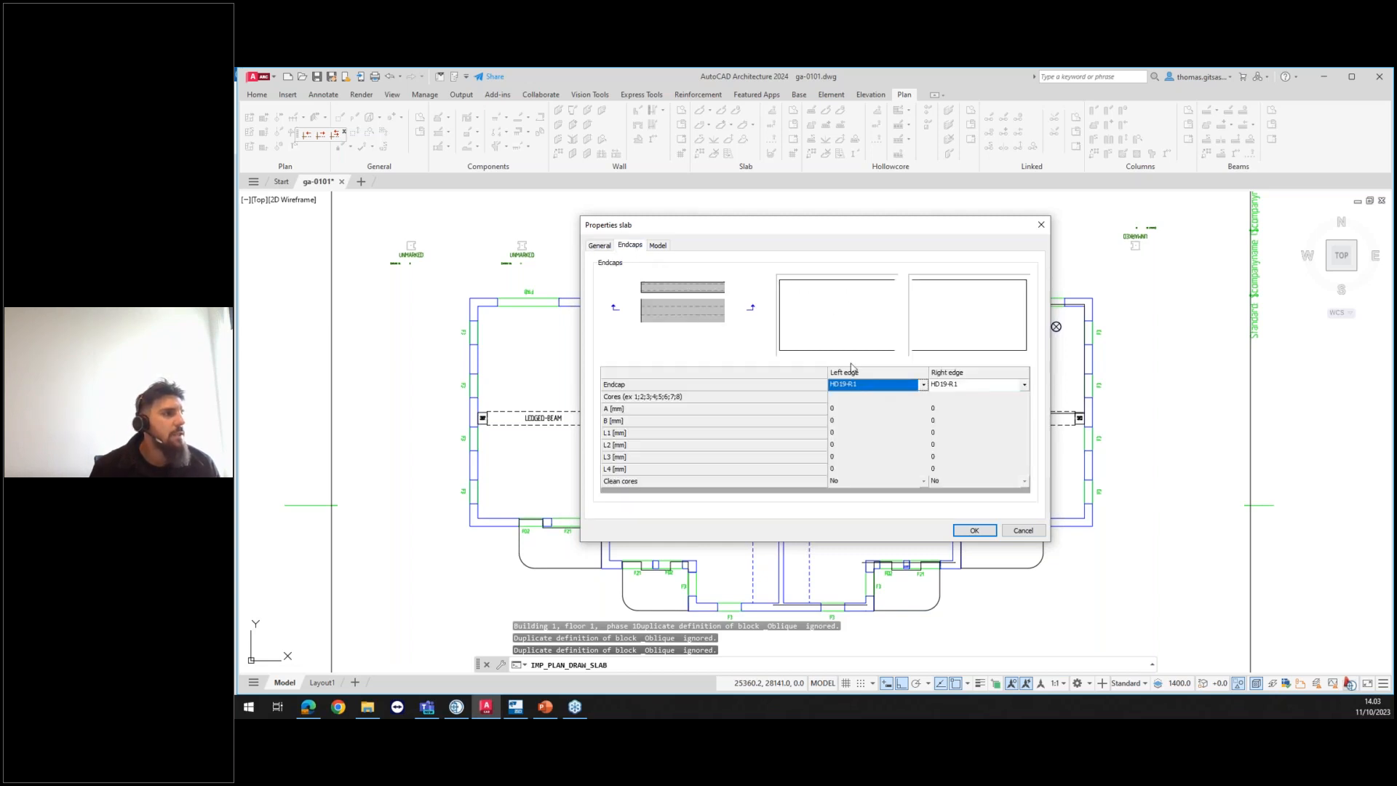
click(922, 385)
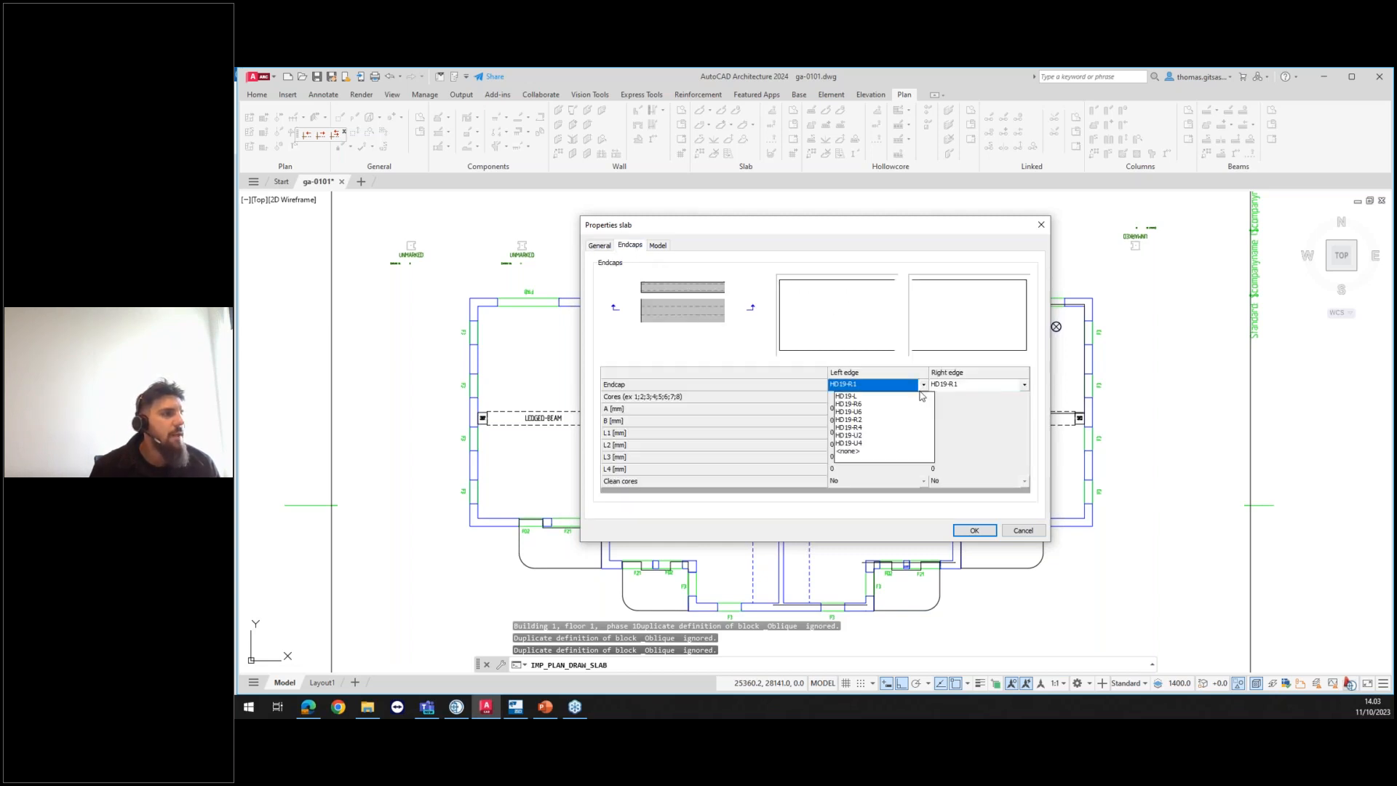
click(862, 436)
click(1024, 385)
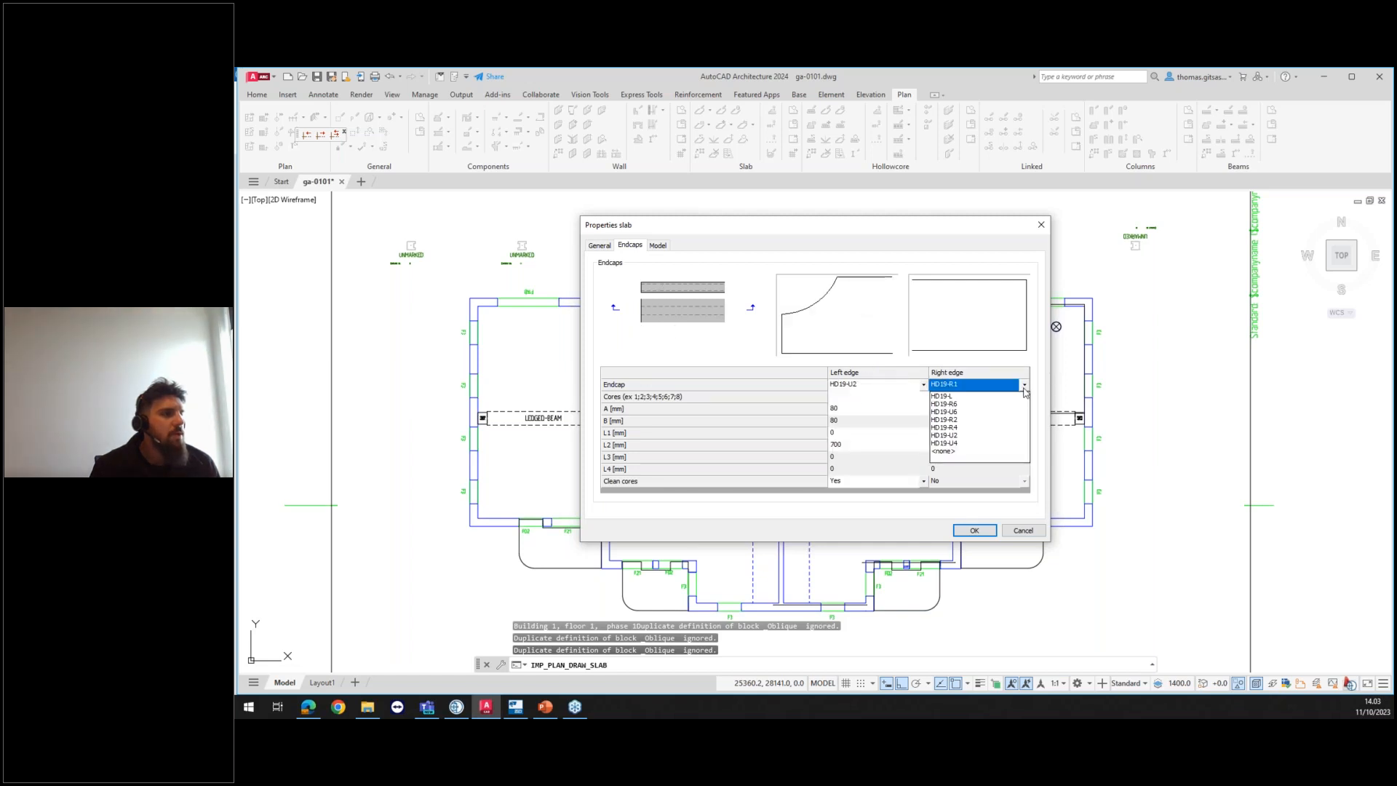
click(955, 435)
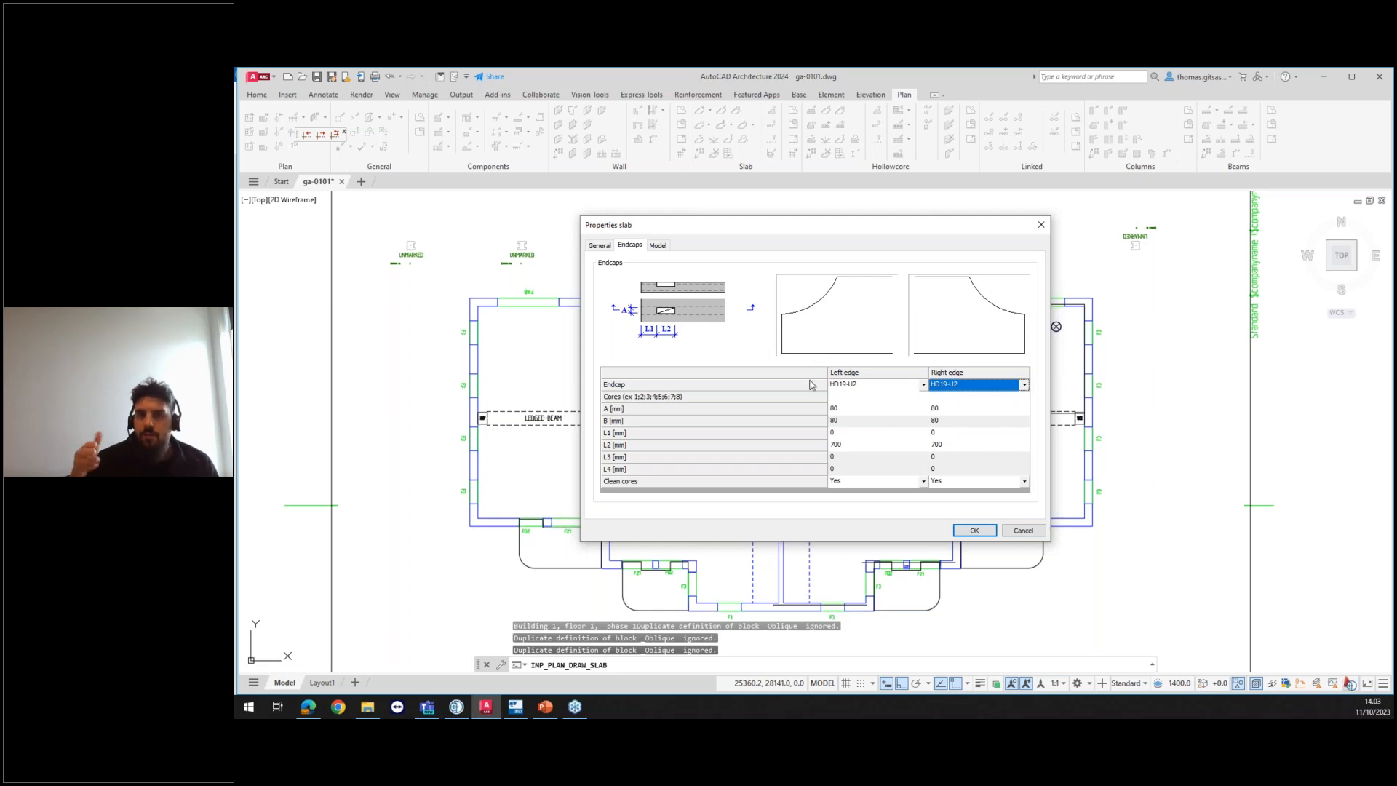
click(975, 530)
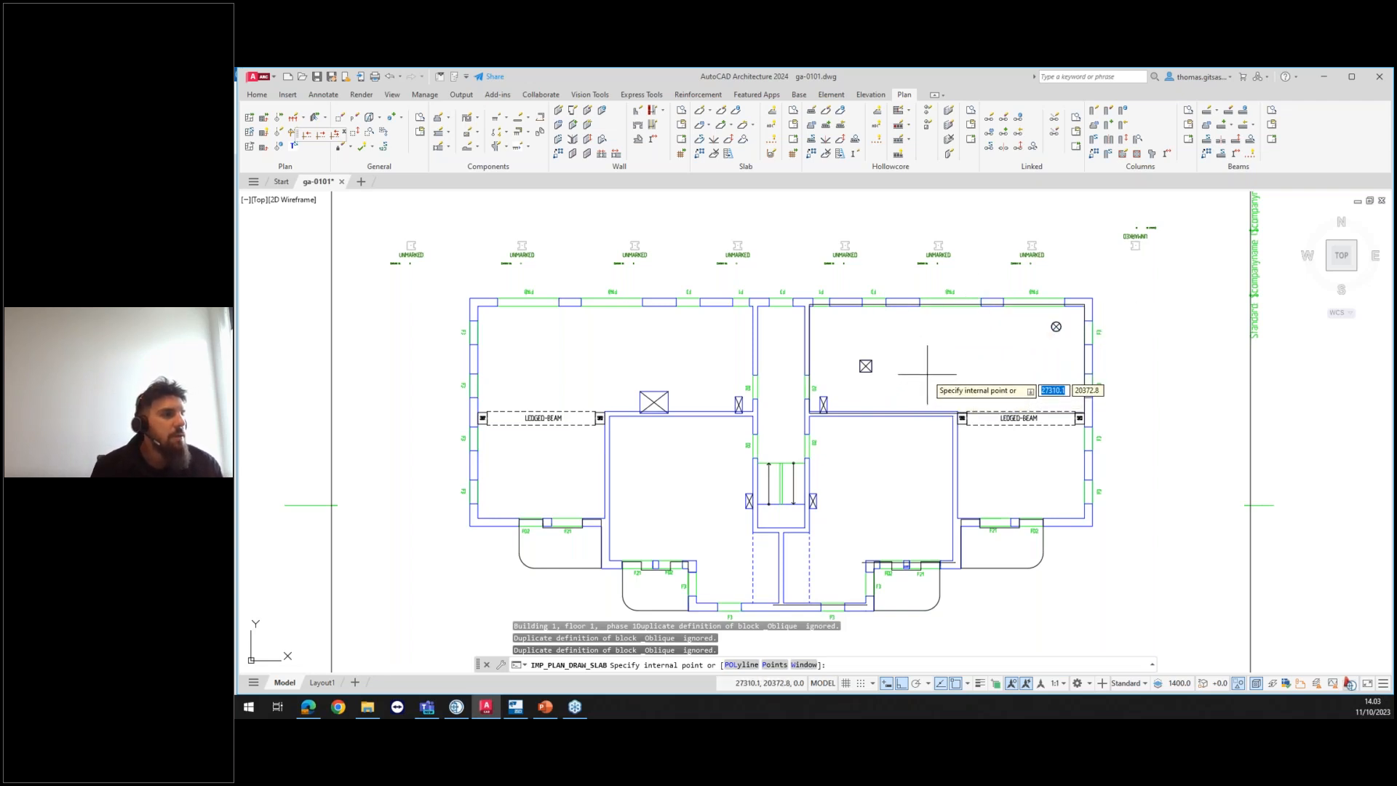
Step: Pick the upper-right room as the slab area, keep its detected cut-outs, and set the cut-out offset to 10
click(940, 362)
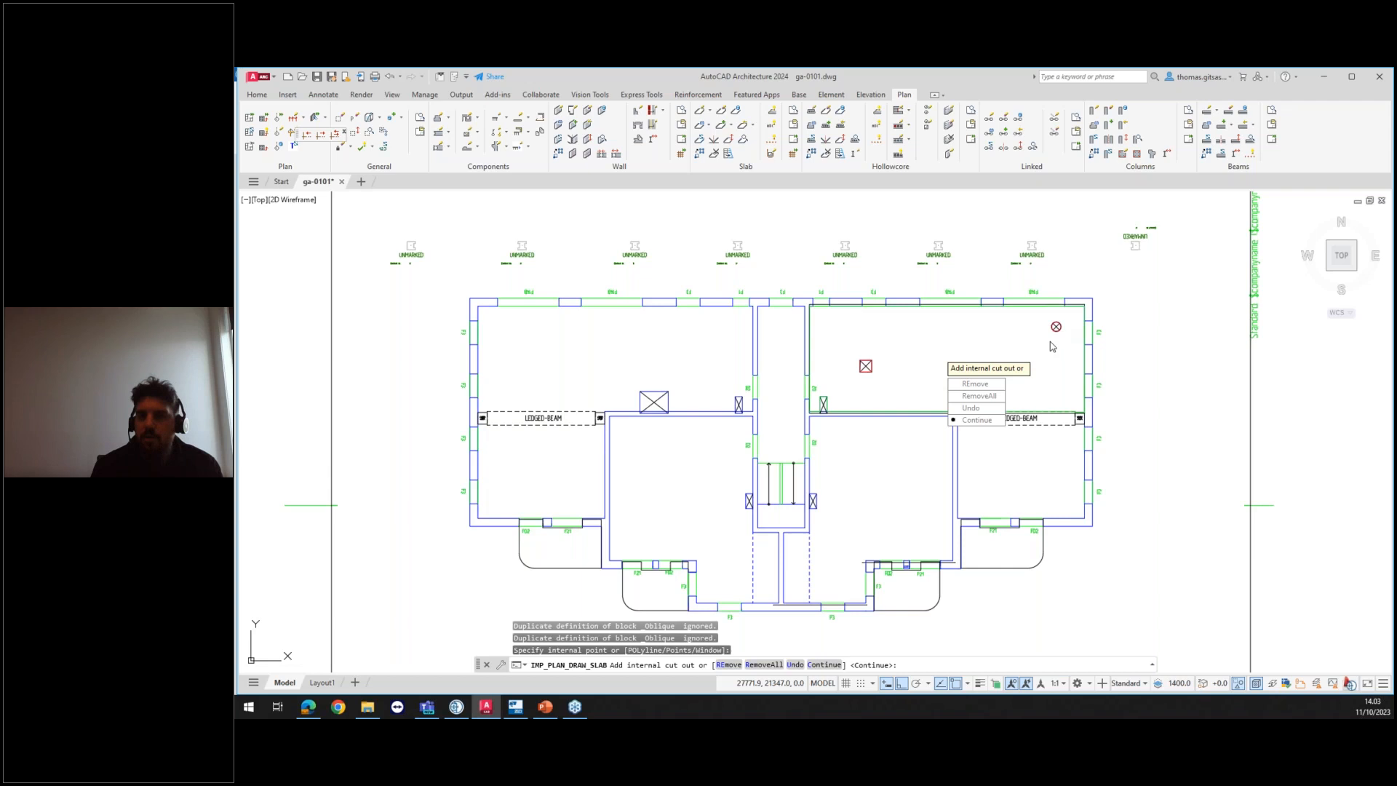
click(977, 420)
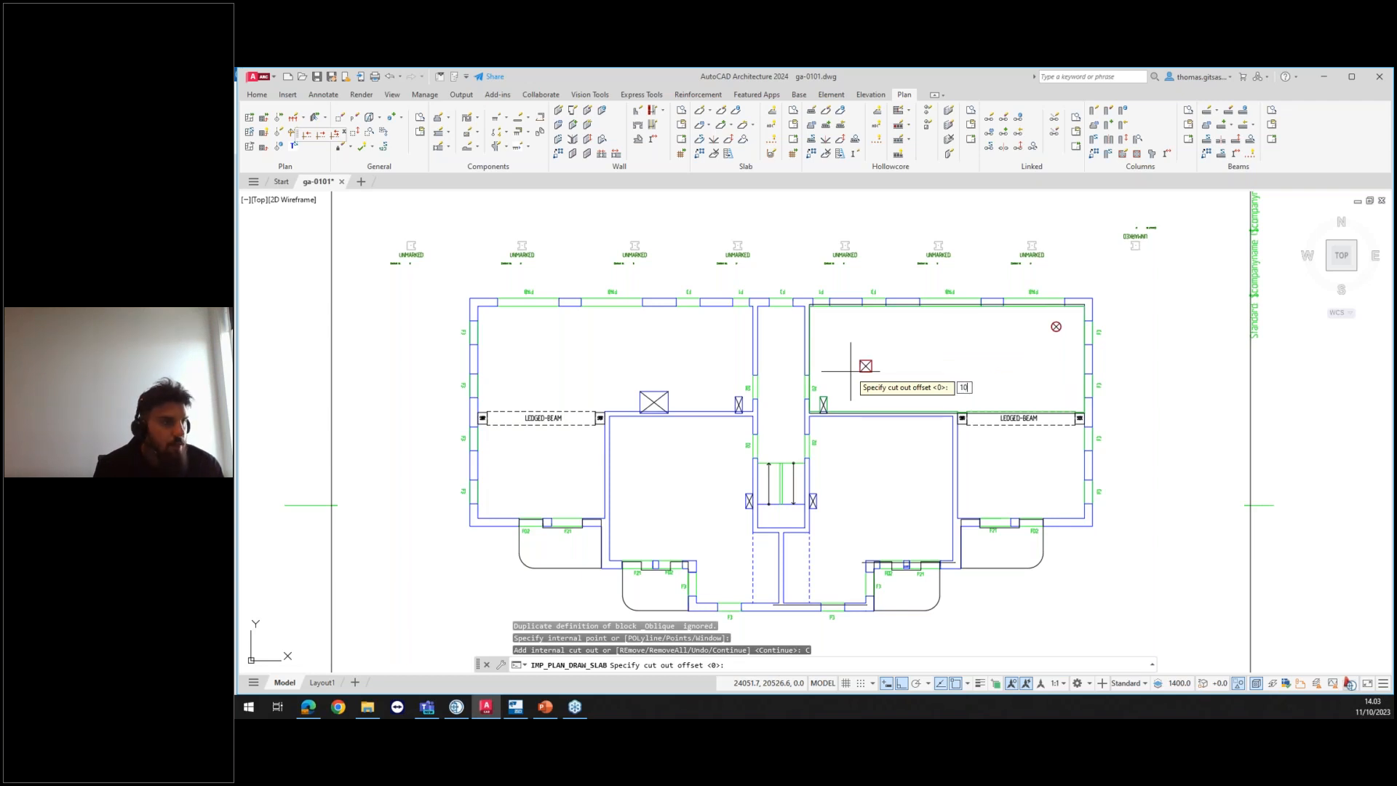
text(10)
key(Return)
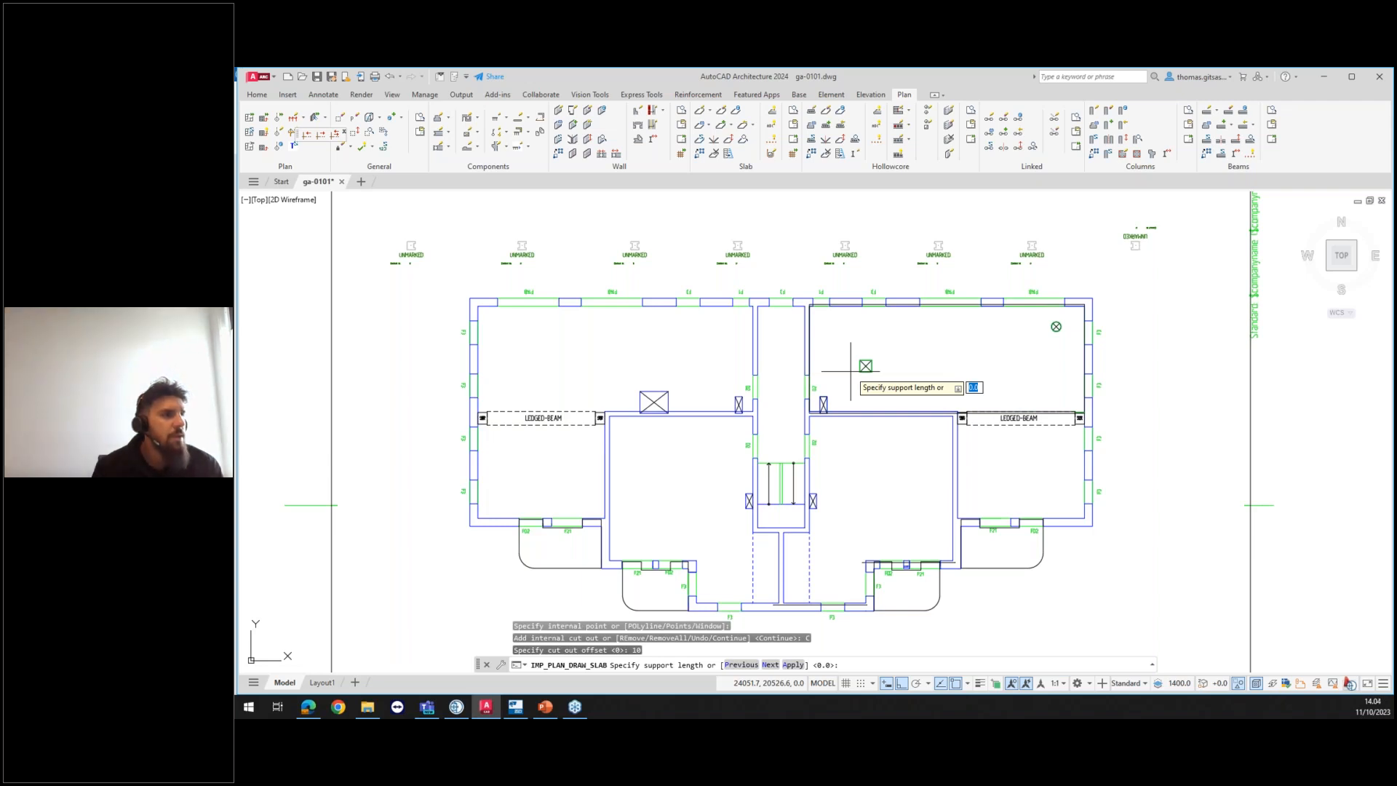
Step: Accept a support length of 0.0 for each edge of the slab area
key(Return)
key(Return)
key(Return)
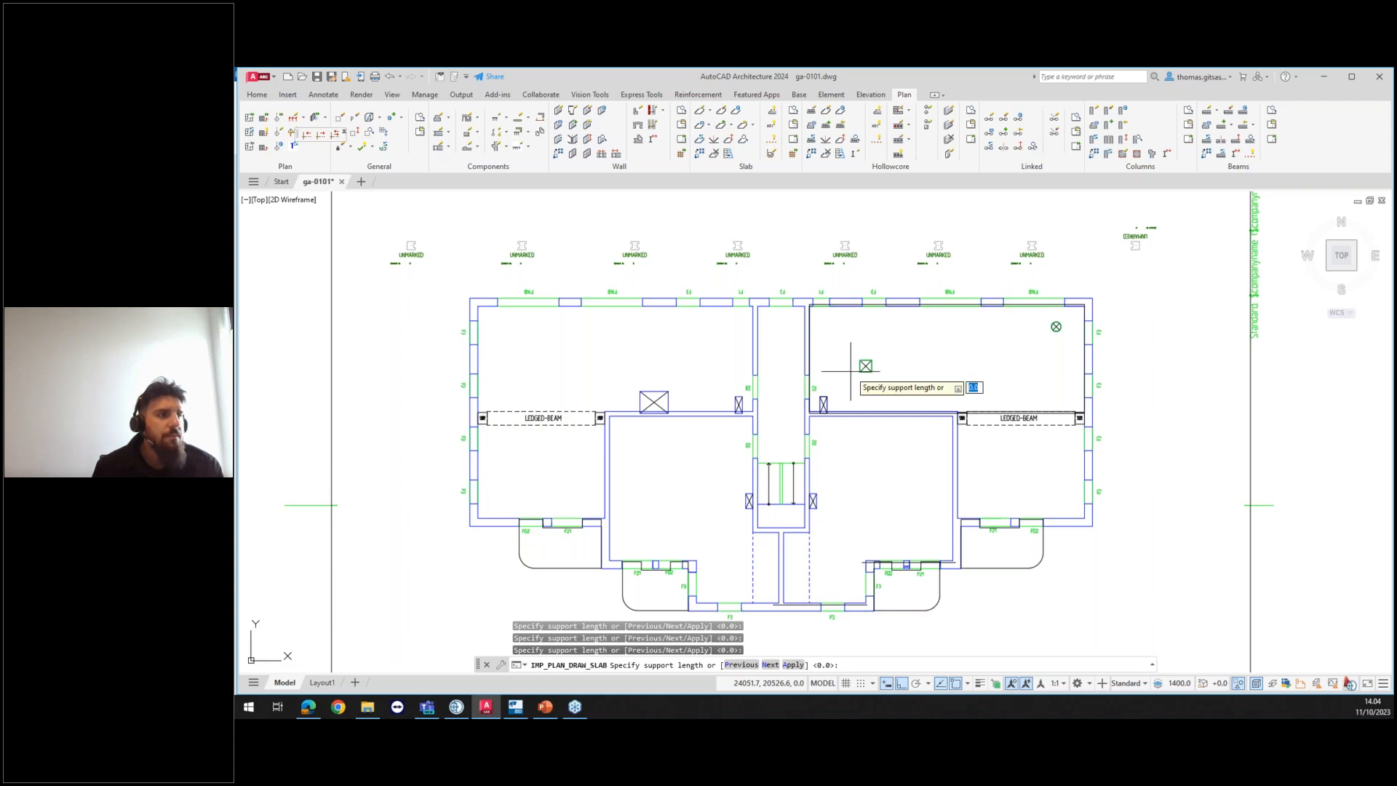
key(Return)
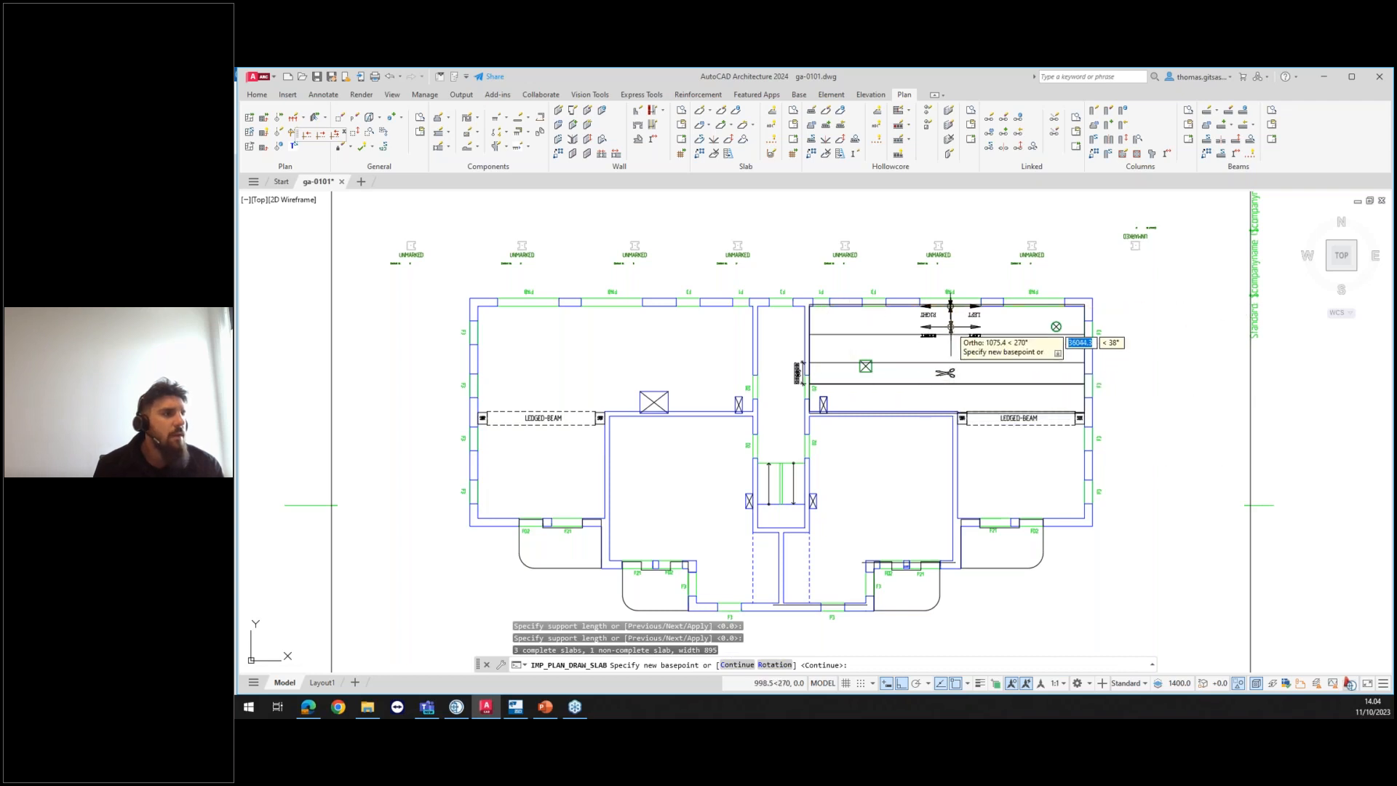
Step: Rotate the slab layout to 270° so the slabs run vertically across the upper-right room
scroll(946, 374, up, 2)
scroll(946, 364, down, 2)
text(r)
key(Return)
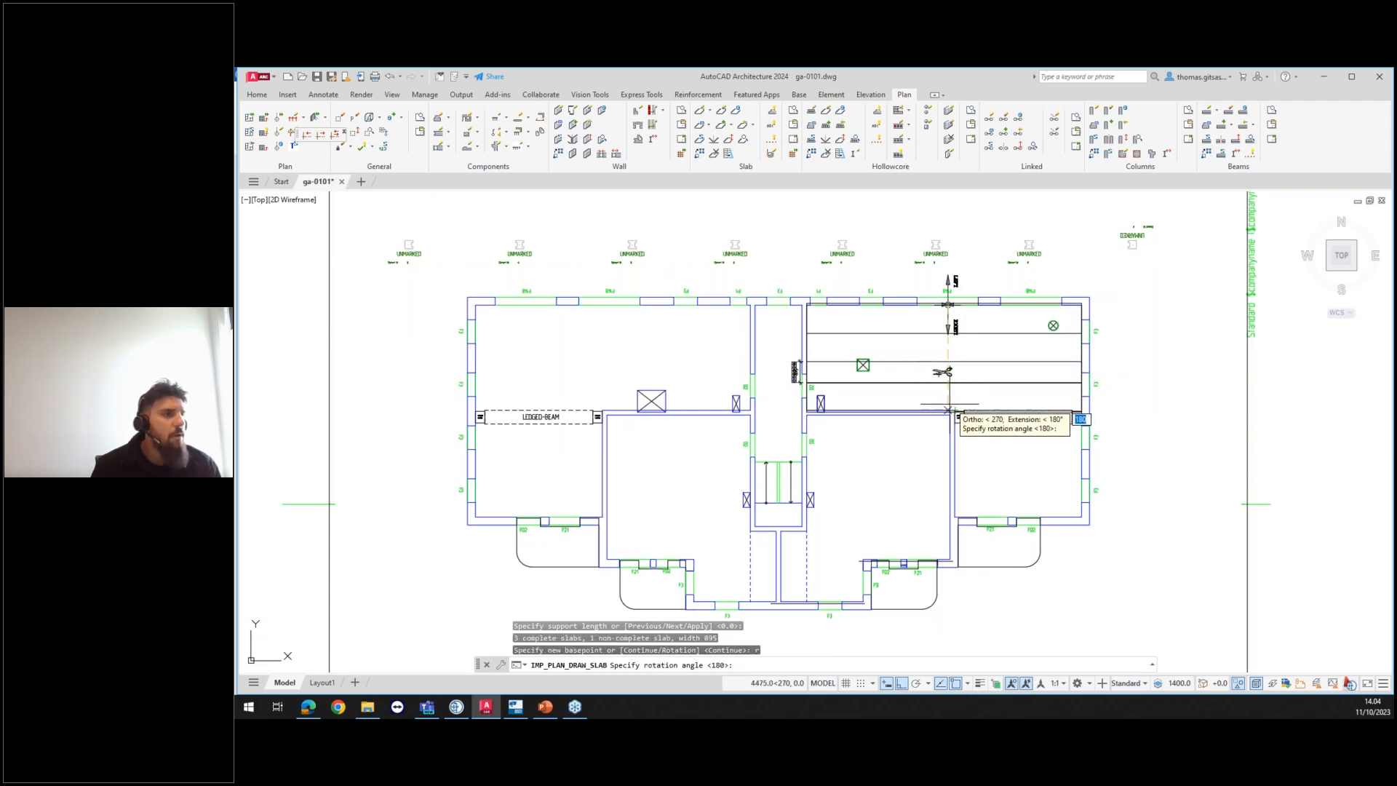
click(953, 400)
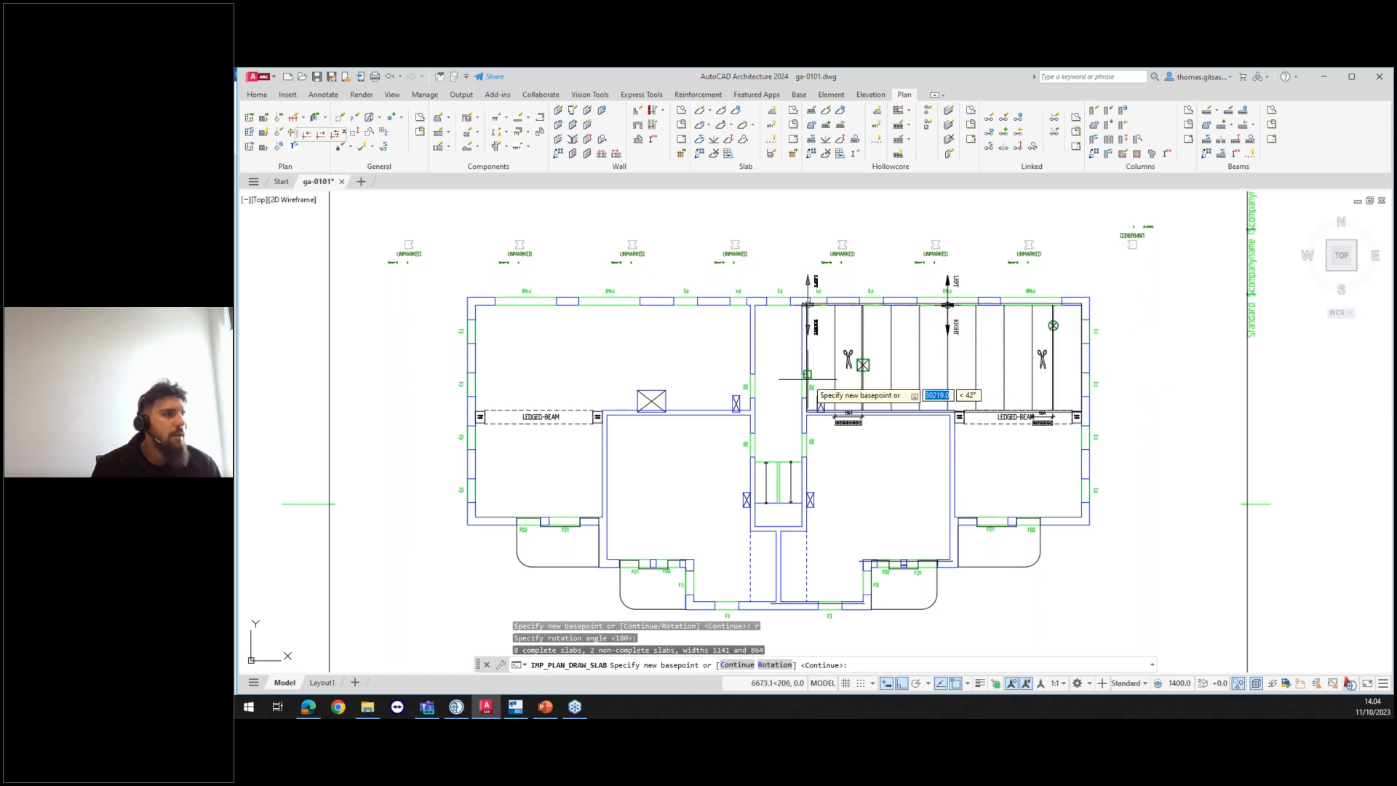
Step: Move the slab layout's basepoint to the room's upper-left inner corner beside the stairwell wall
scroll(757, 298, up, 6)
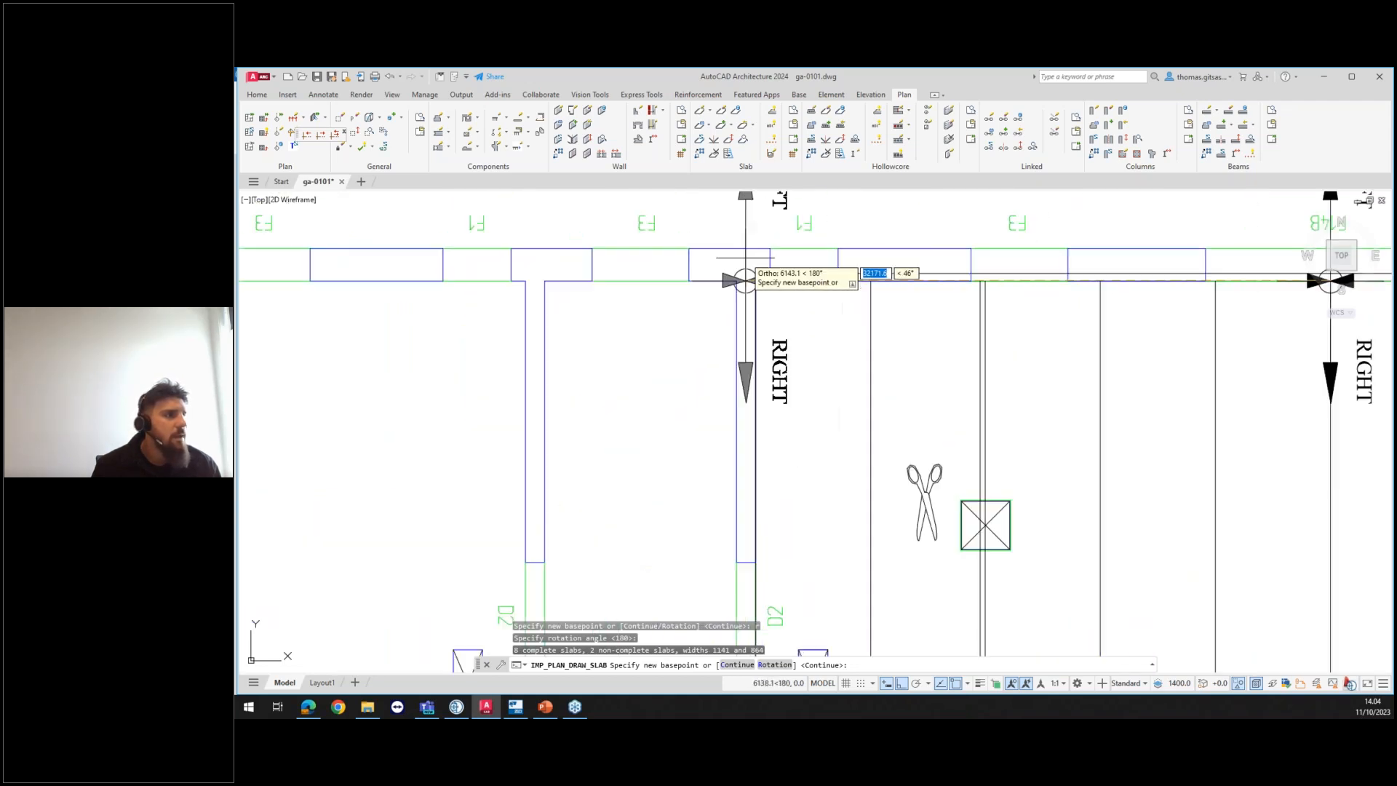
click(760, 285)
scroll(909, 396, down, 5)
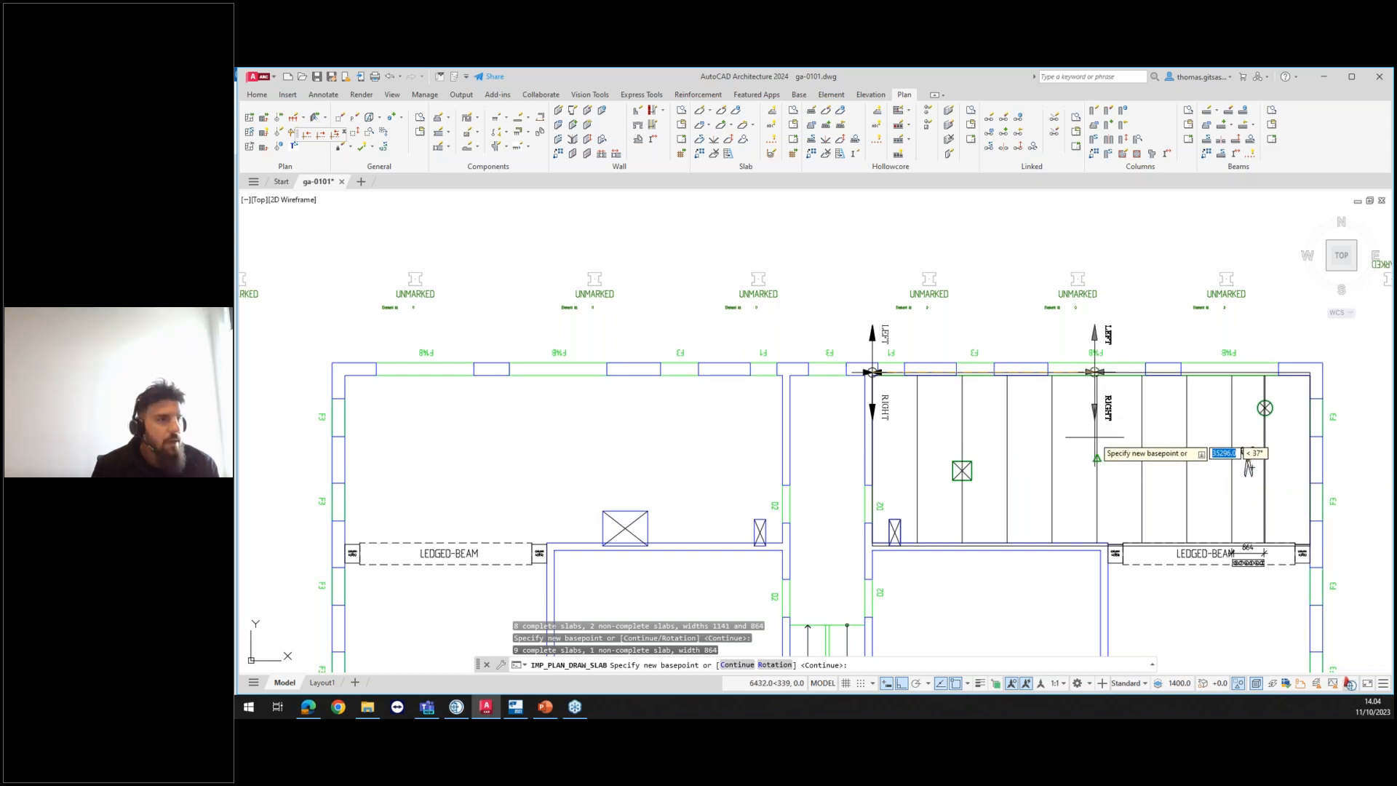
Step: Accept the basepoint, place the non-complete slab at the room's left end beside the stairwell, and apply the layout
key(Return)
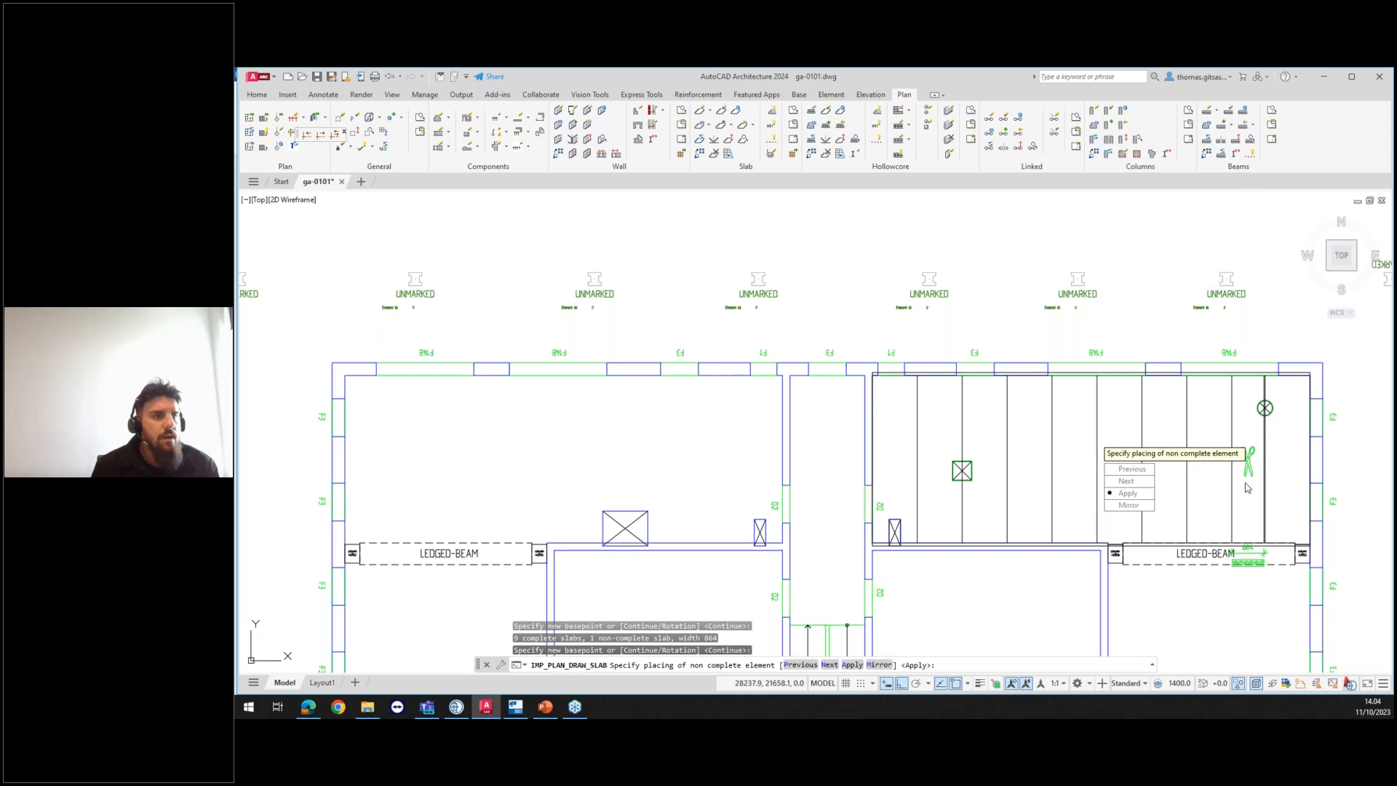
click(1122, 481)
key(Return)
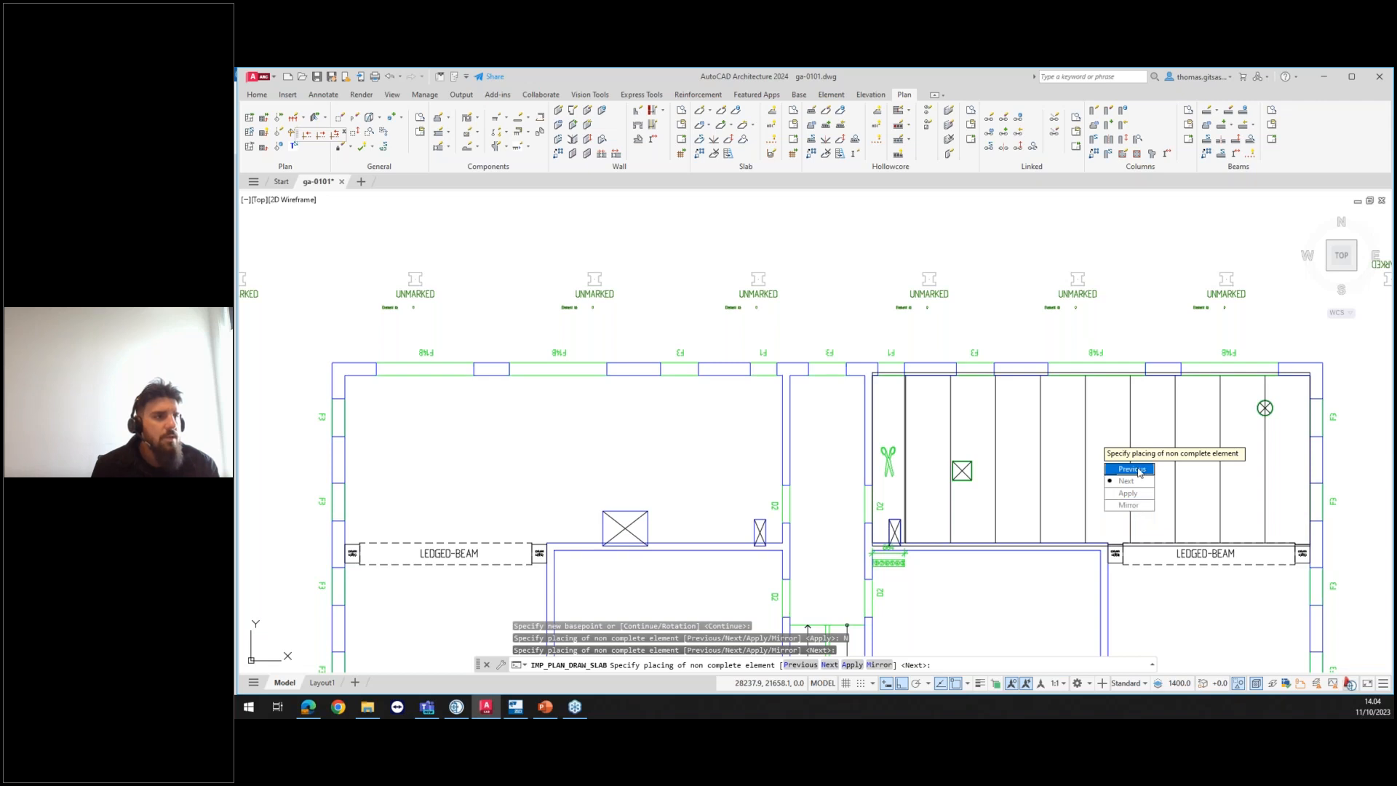
click(1129, 494)
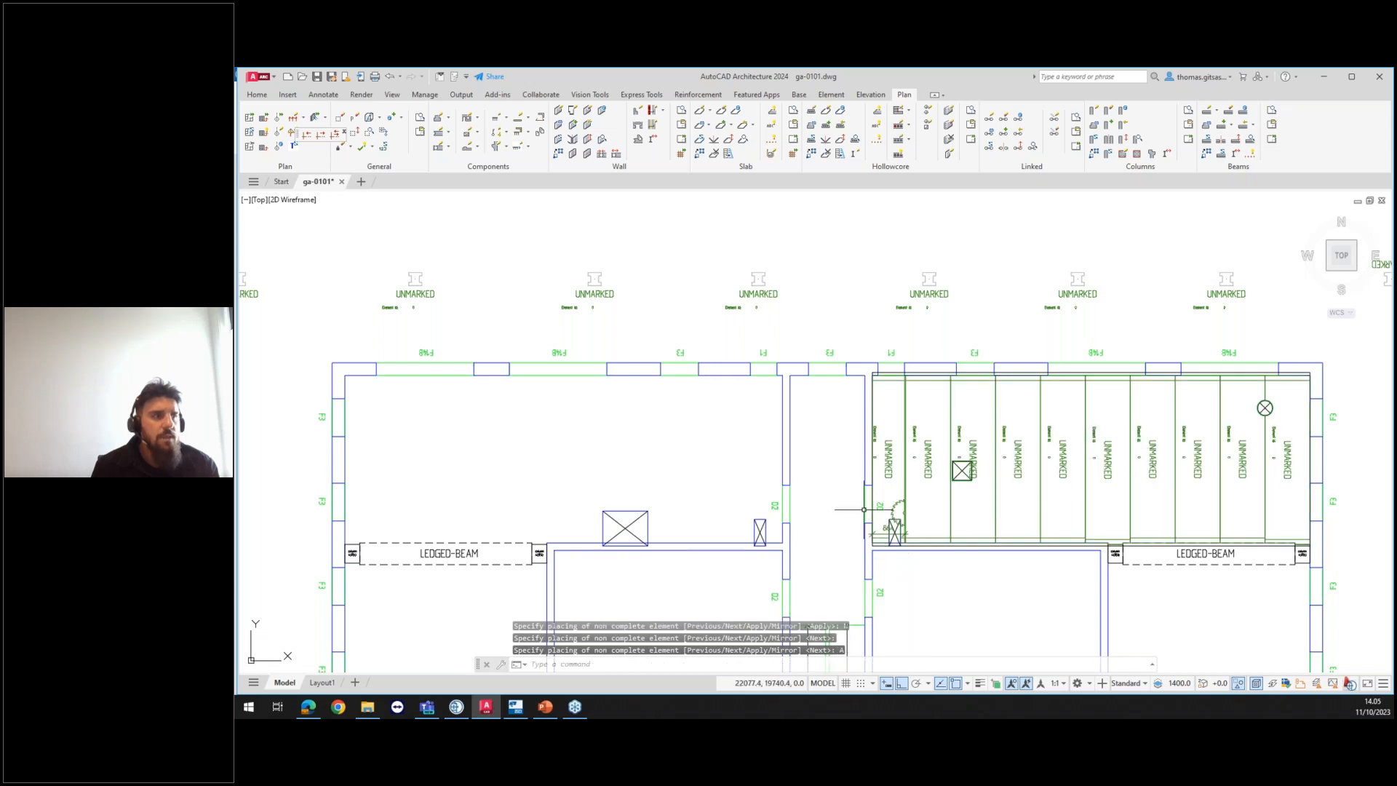
Step: Start another hollow core slab layout with HD19-U2 endcaps on both edges and accept its slab properties
scroll(864, 510, up, 2)
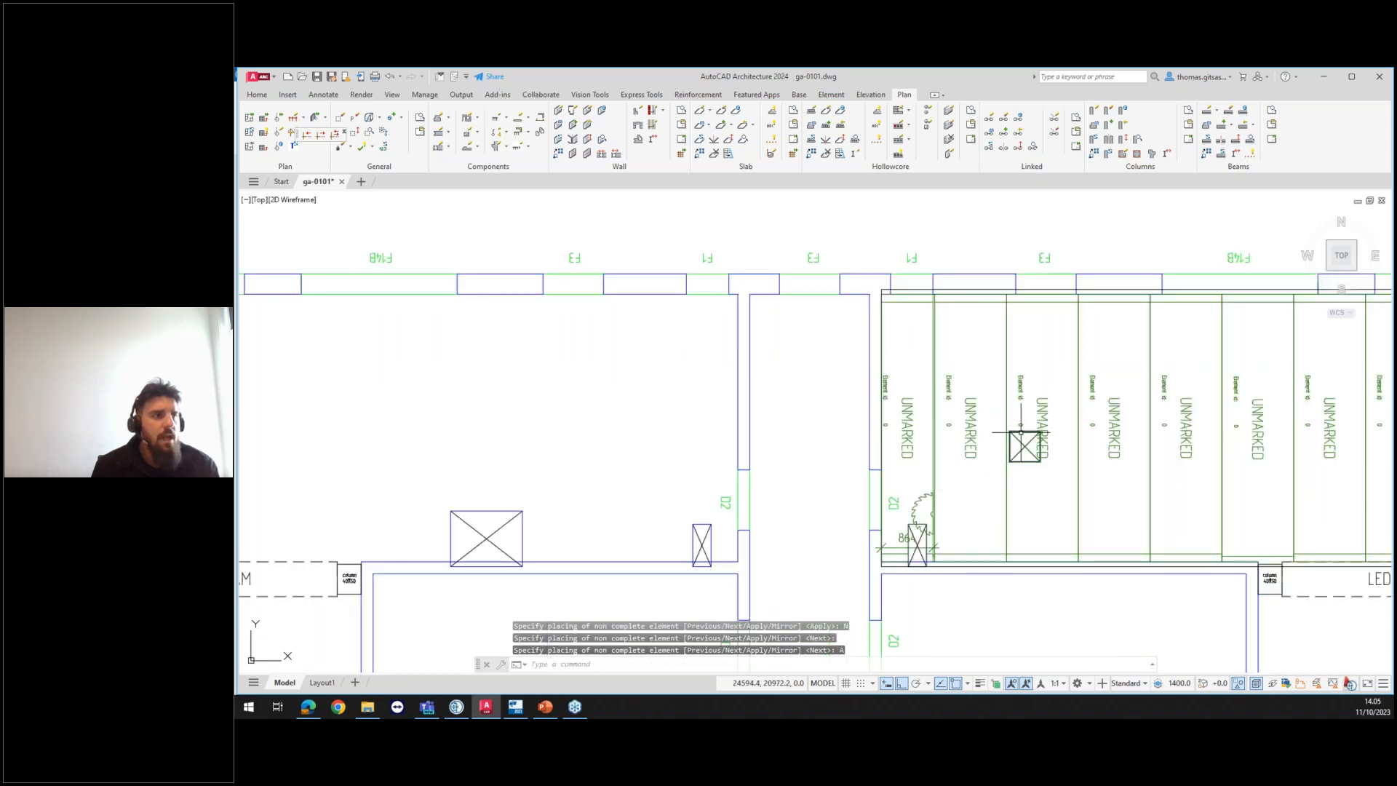
scroll(1033, 440, down, 5)
scroll(1124, 451, up, 5)
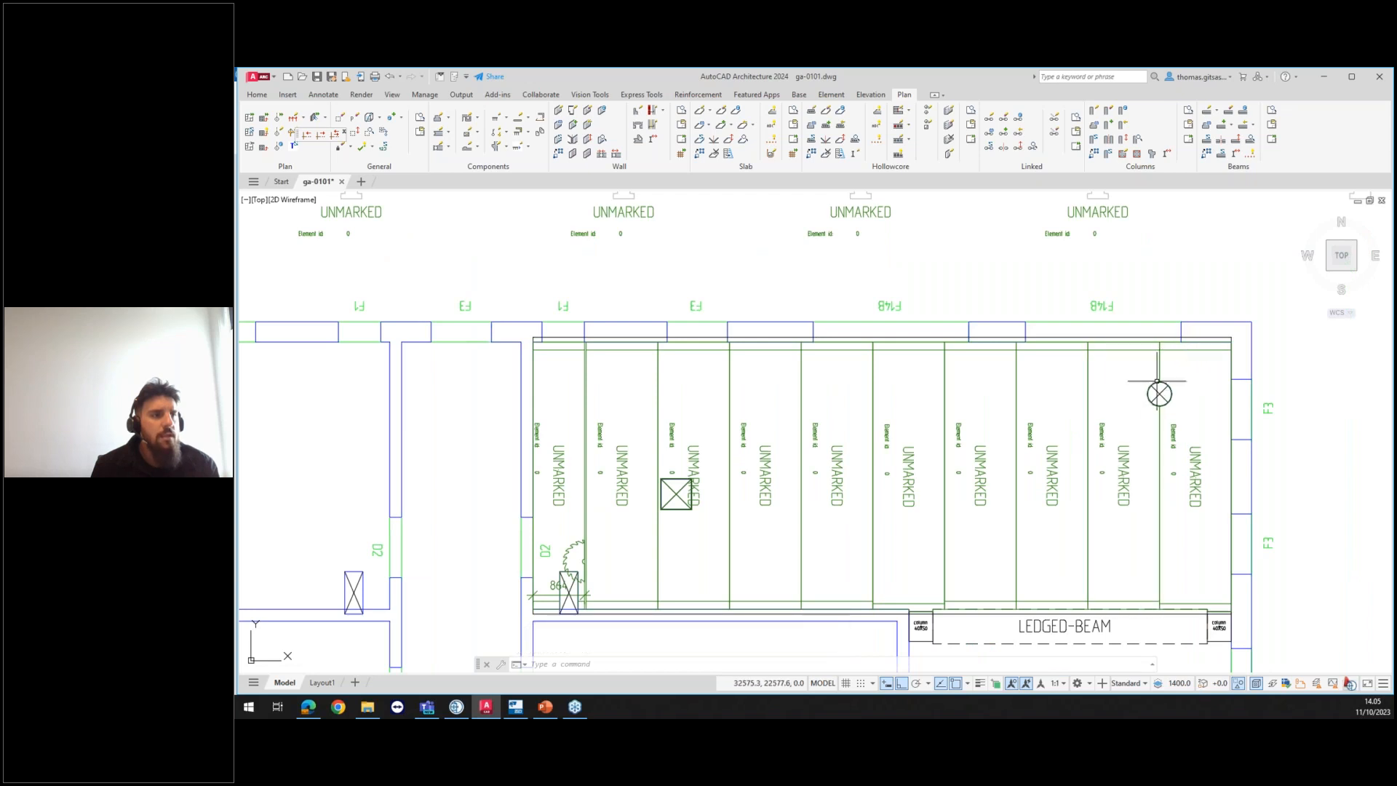
scroll(1146, 441, down, 2)
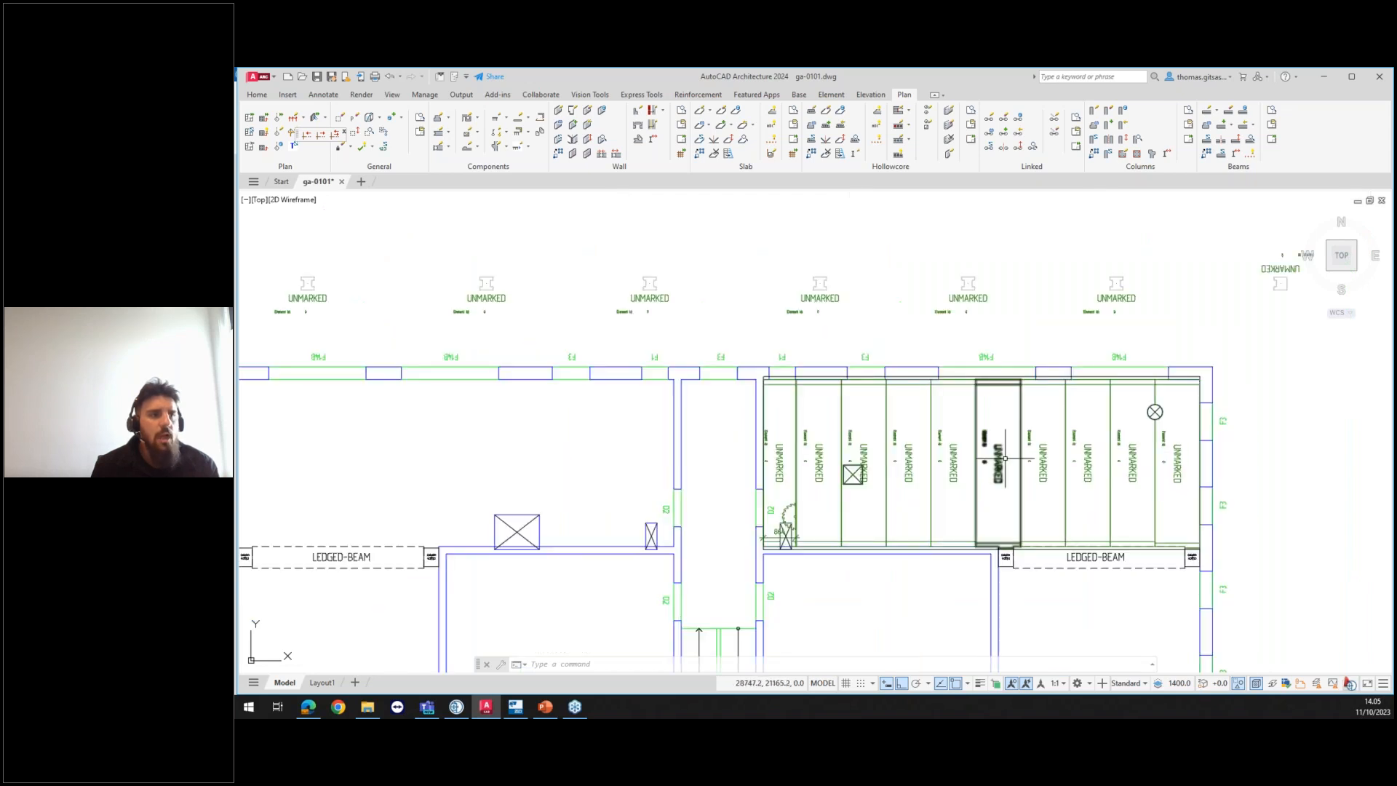
scroll(935, 417, down, 3)
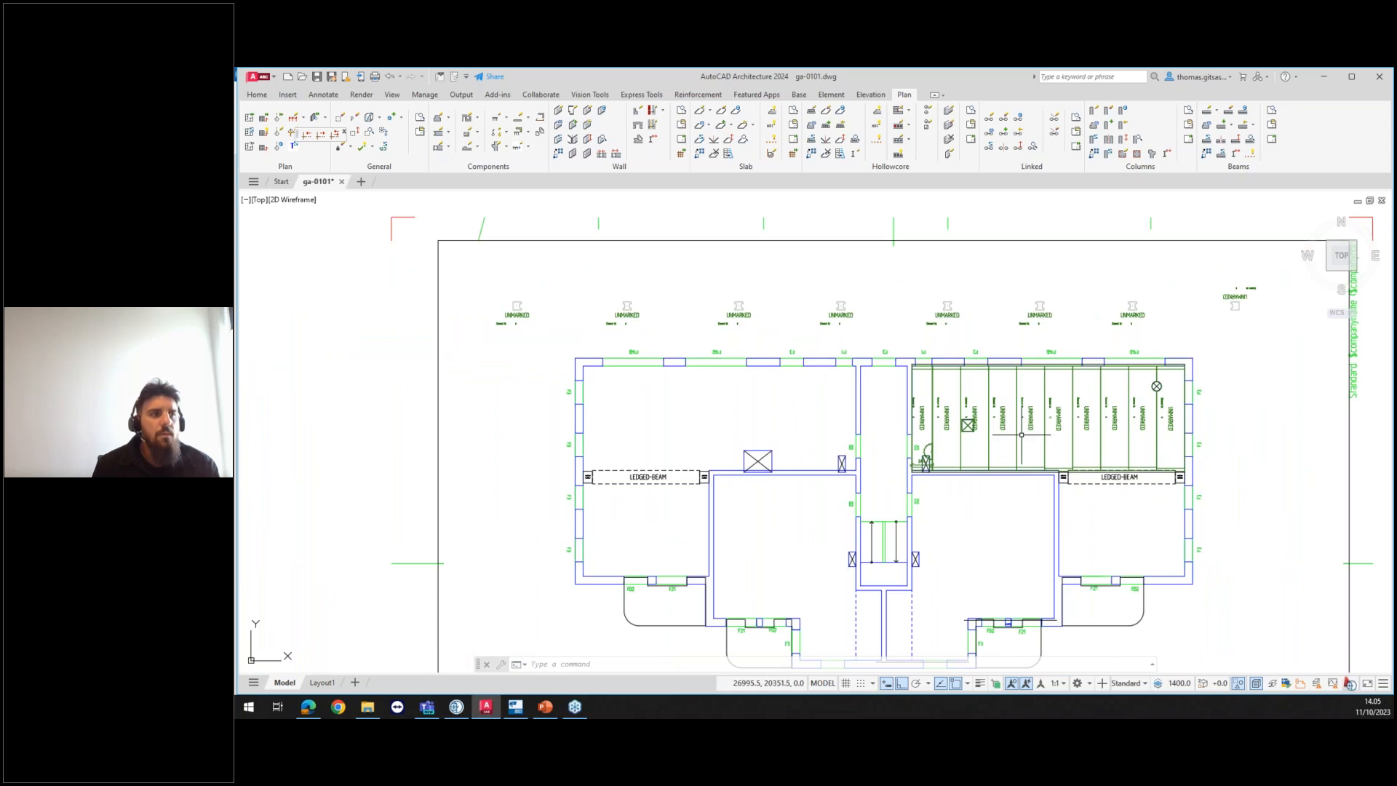
middle_drag(971, 482, 1041, 472)
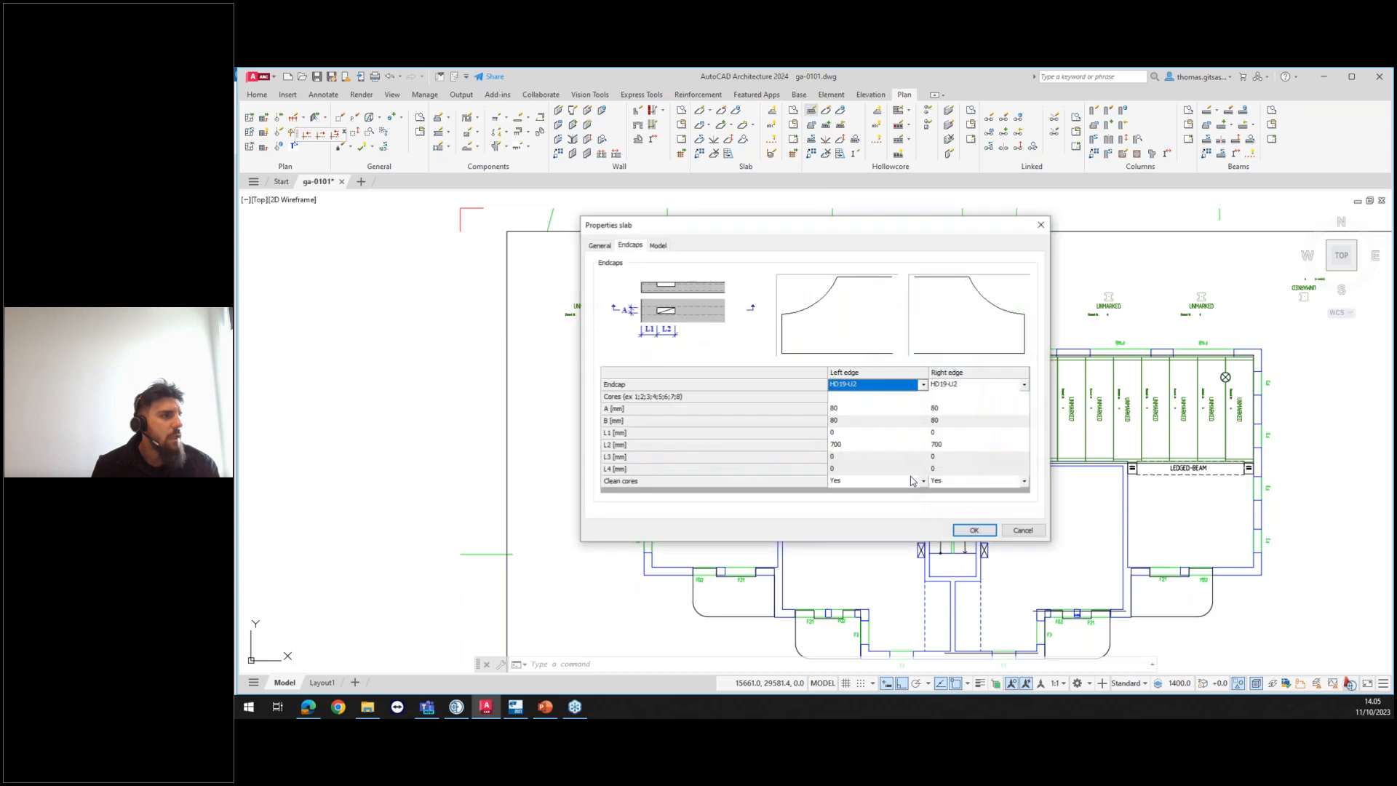
click(974, 530)
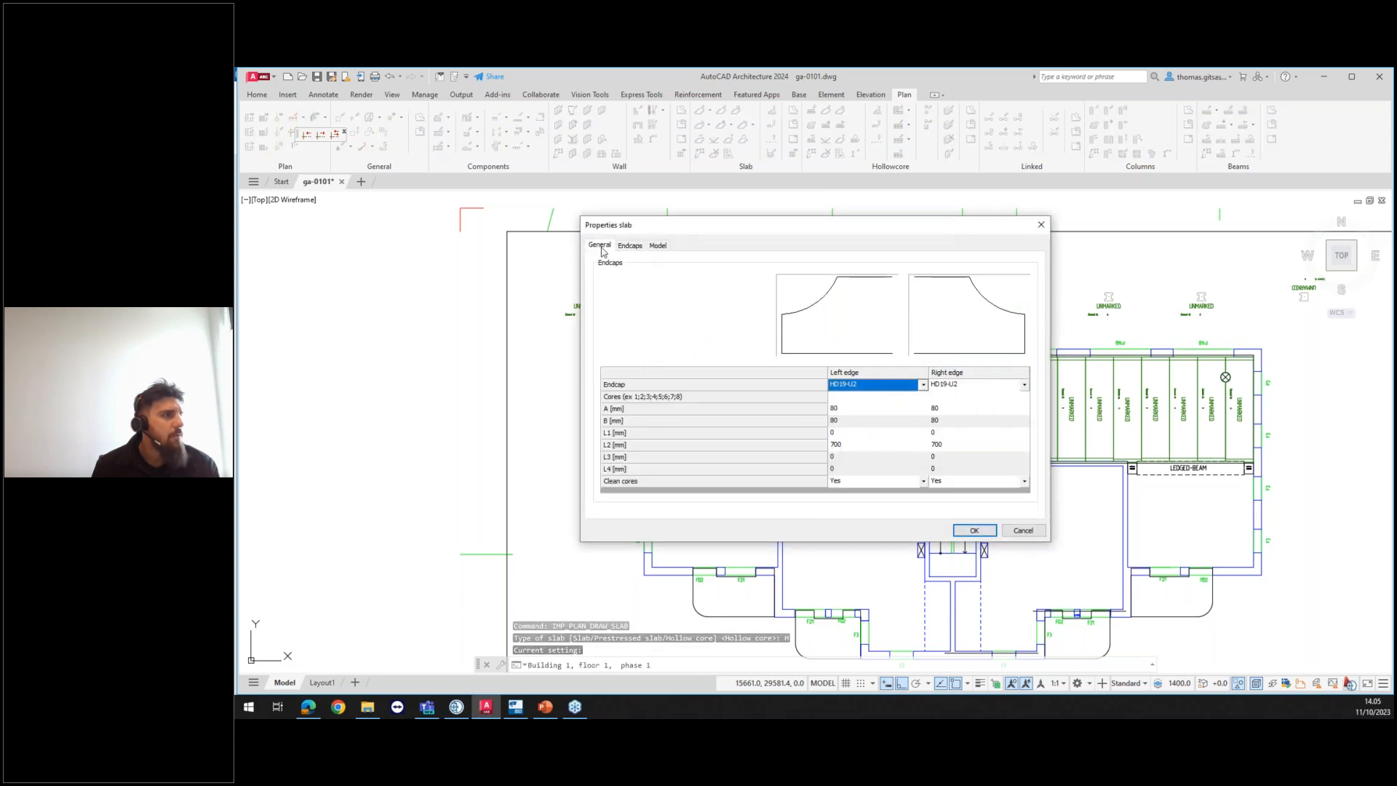
click(988, 532)
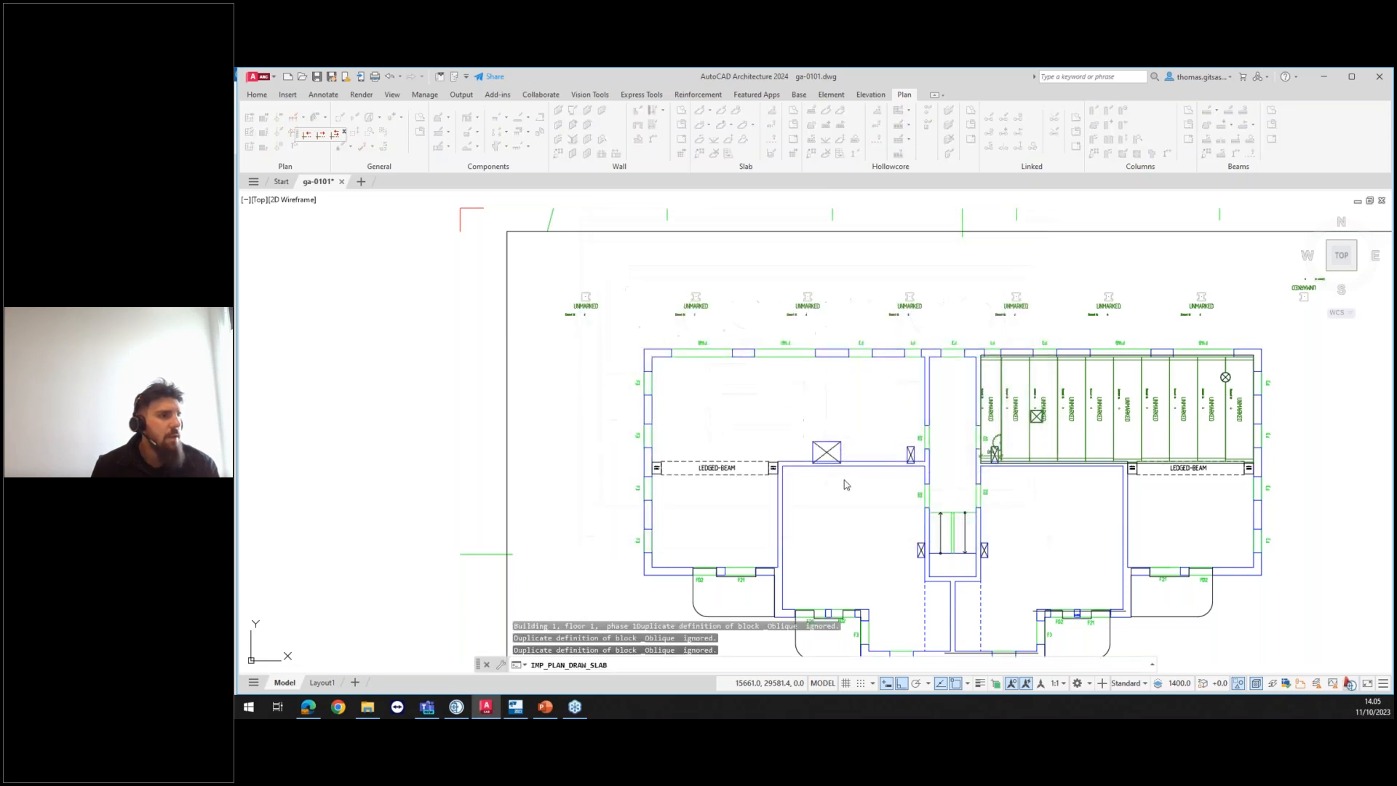
Step: Define the slab area of the upper-left room as a window from its upper-left inner corner to the lower-right inner corner at the stairwell wall
scroll(641, 331, up, 4)
click(641, 332)
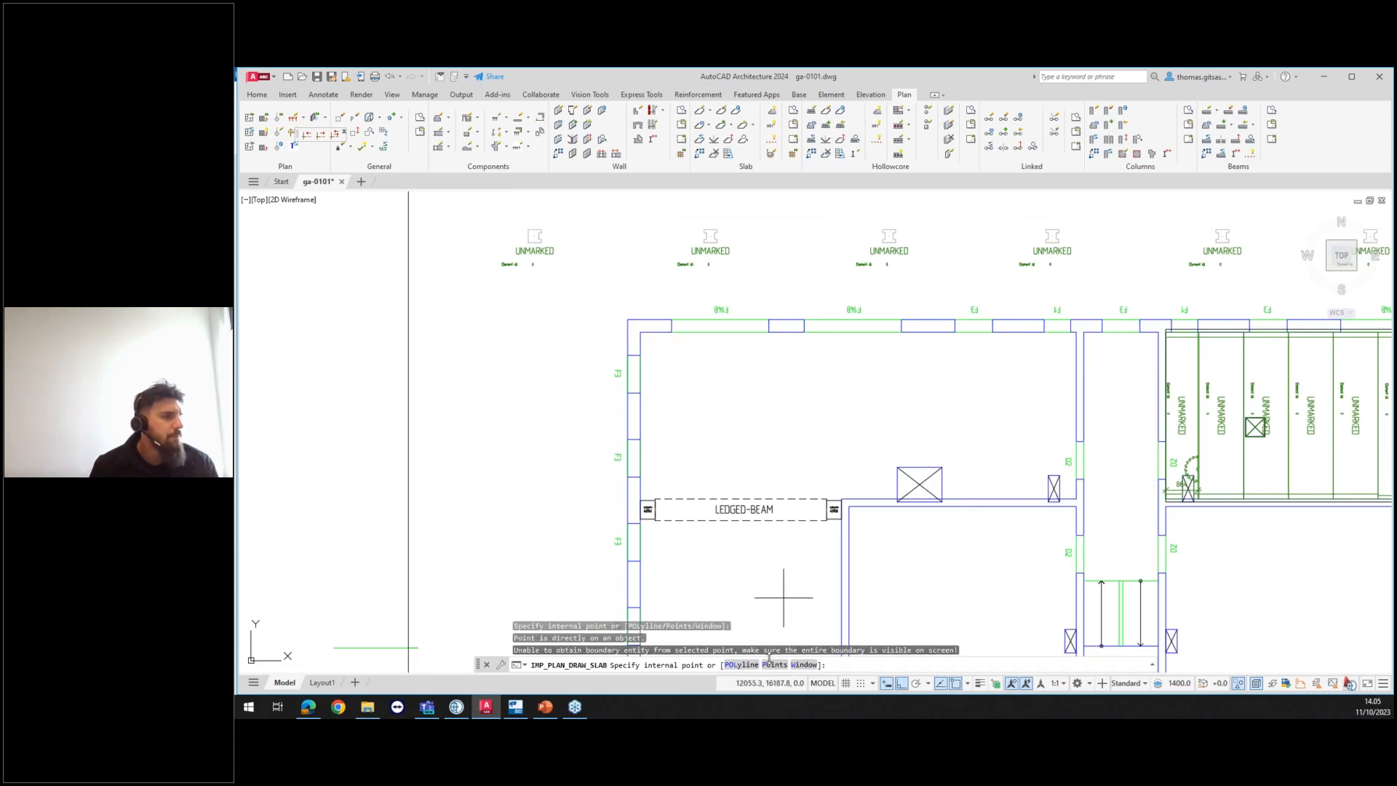
click(804, 664)
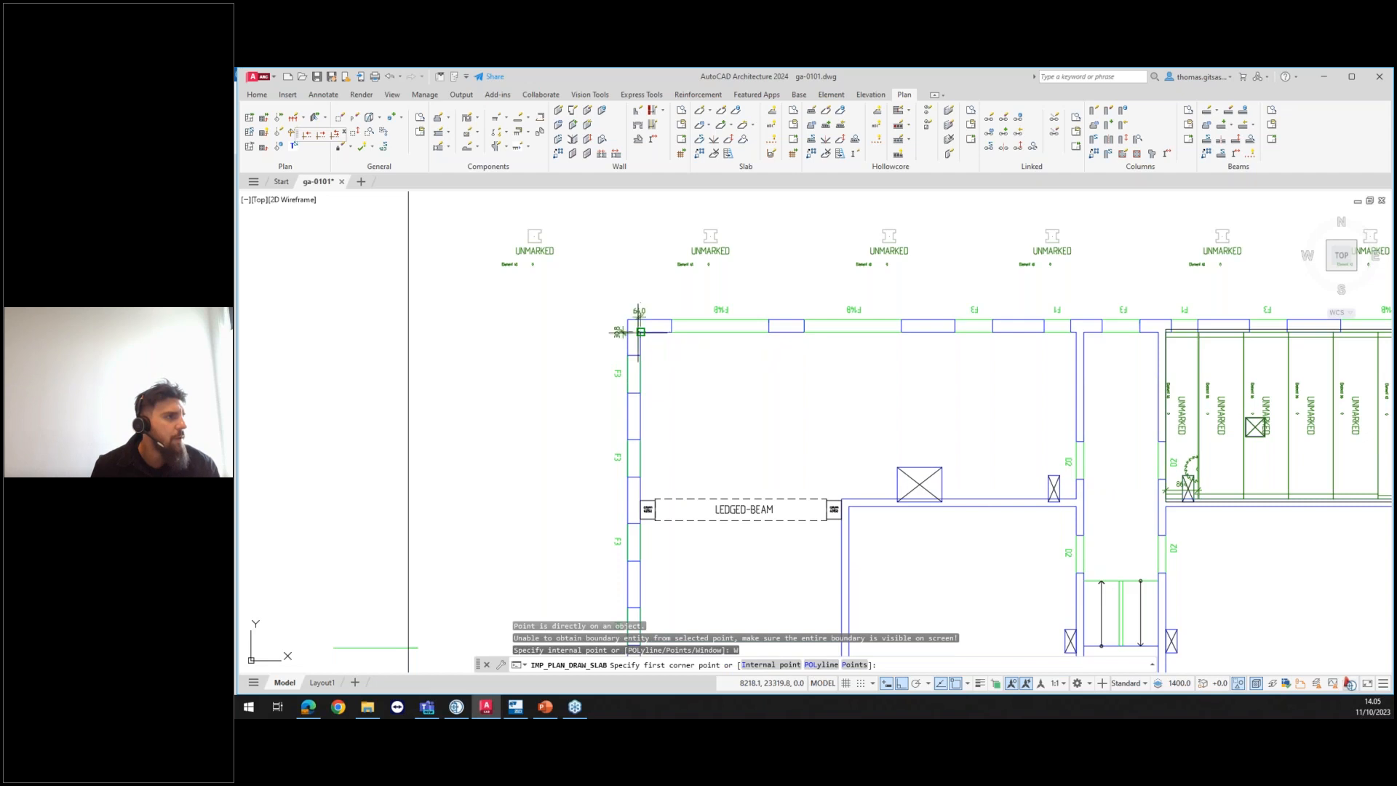
click(640, 332)
scroll(1064, 493, up, 4)
click(1095, 498)
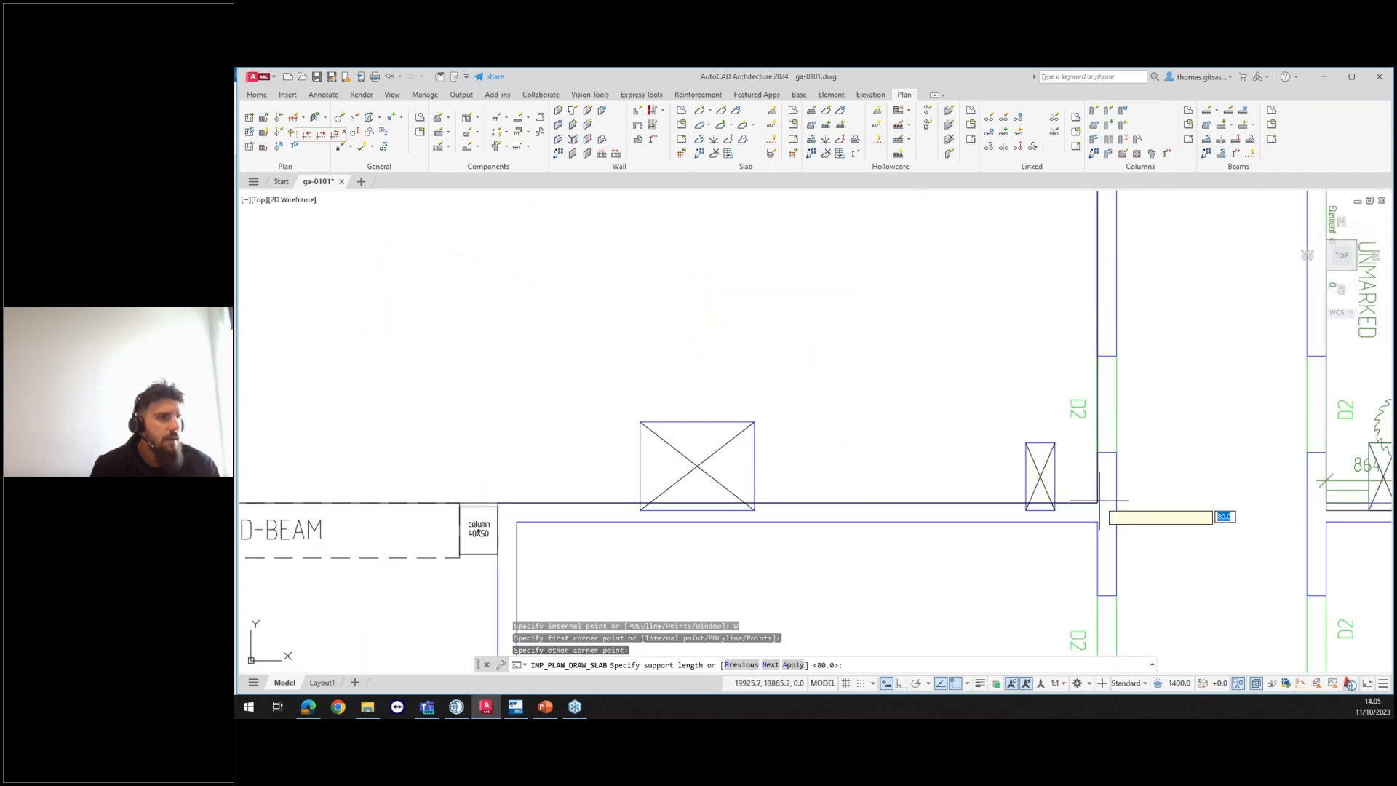
Step: Accept support lengths of 80.0 for the upper and lower edges and 0.0 for the side edges, with no slope
scroll(939, 403, down, 3)
scroll(924, 313, up, 1)
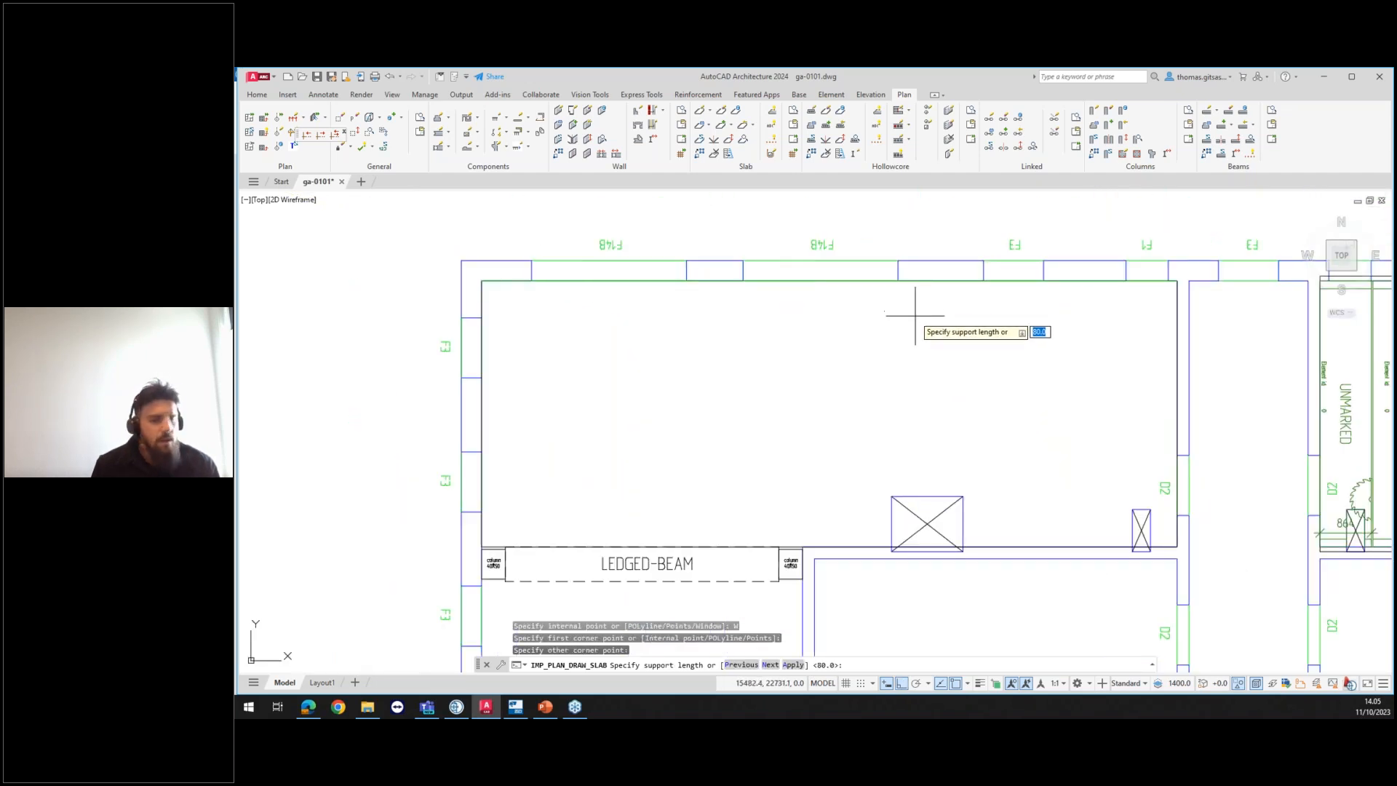
key(Return)
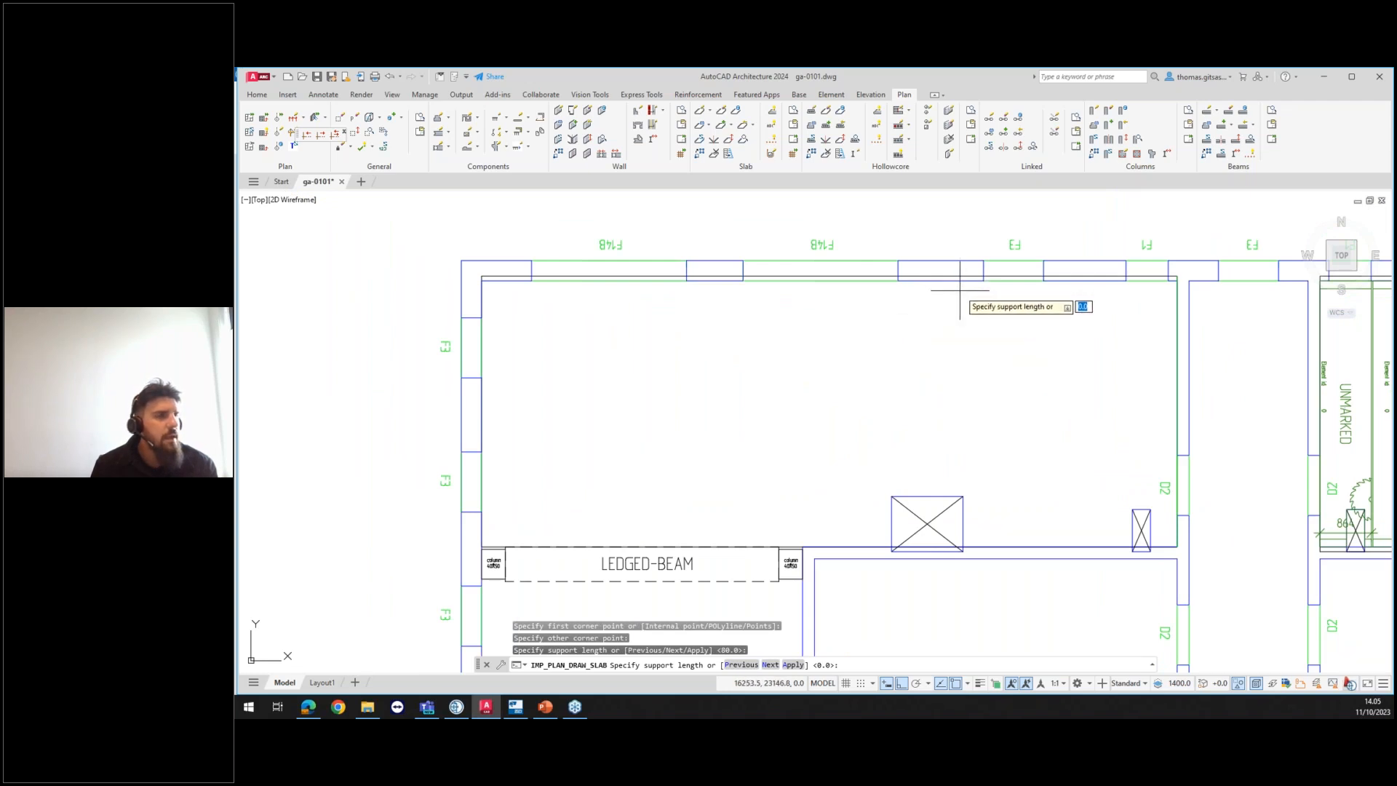
key(Return)
key(Return)
key(Return)
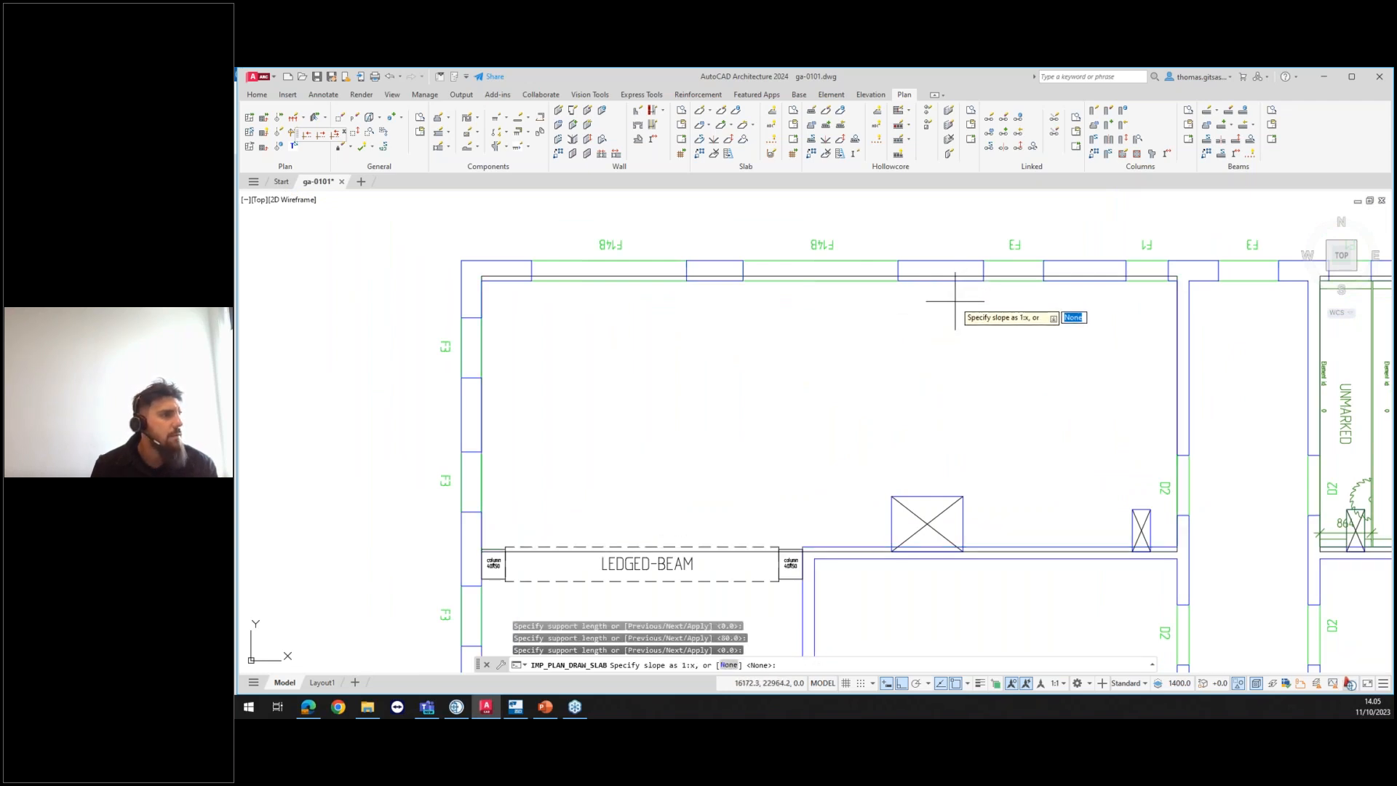
key(Return)
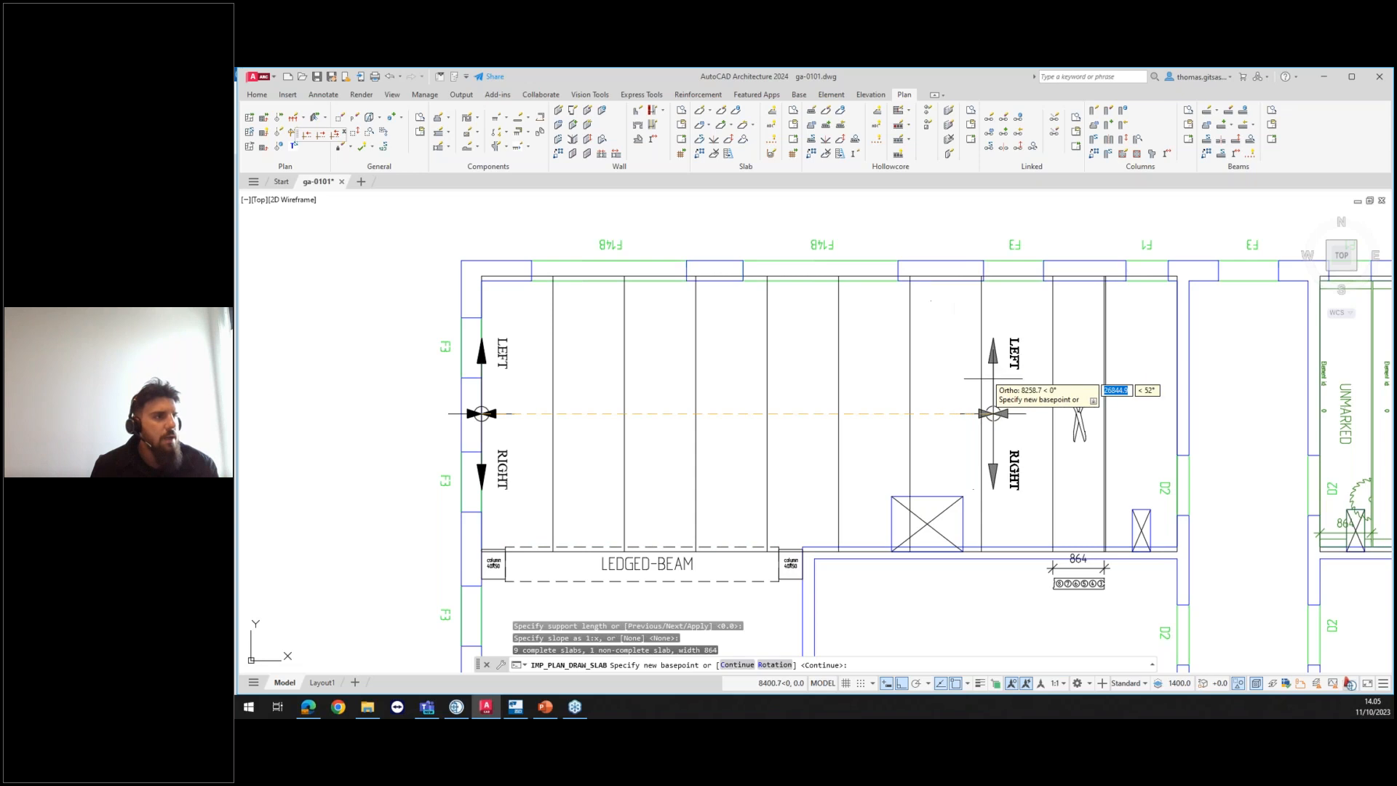
Step: Set the basepoint on the room's left wall, then apply the layout with the non-complete slab placed at the left end
click(482, 413)
key(Return)
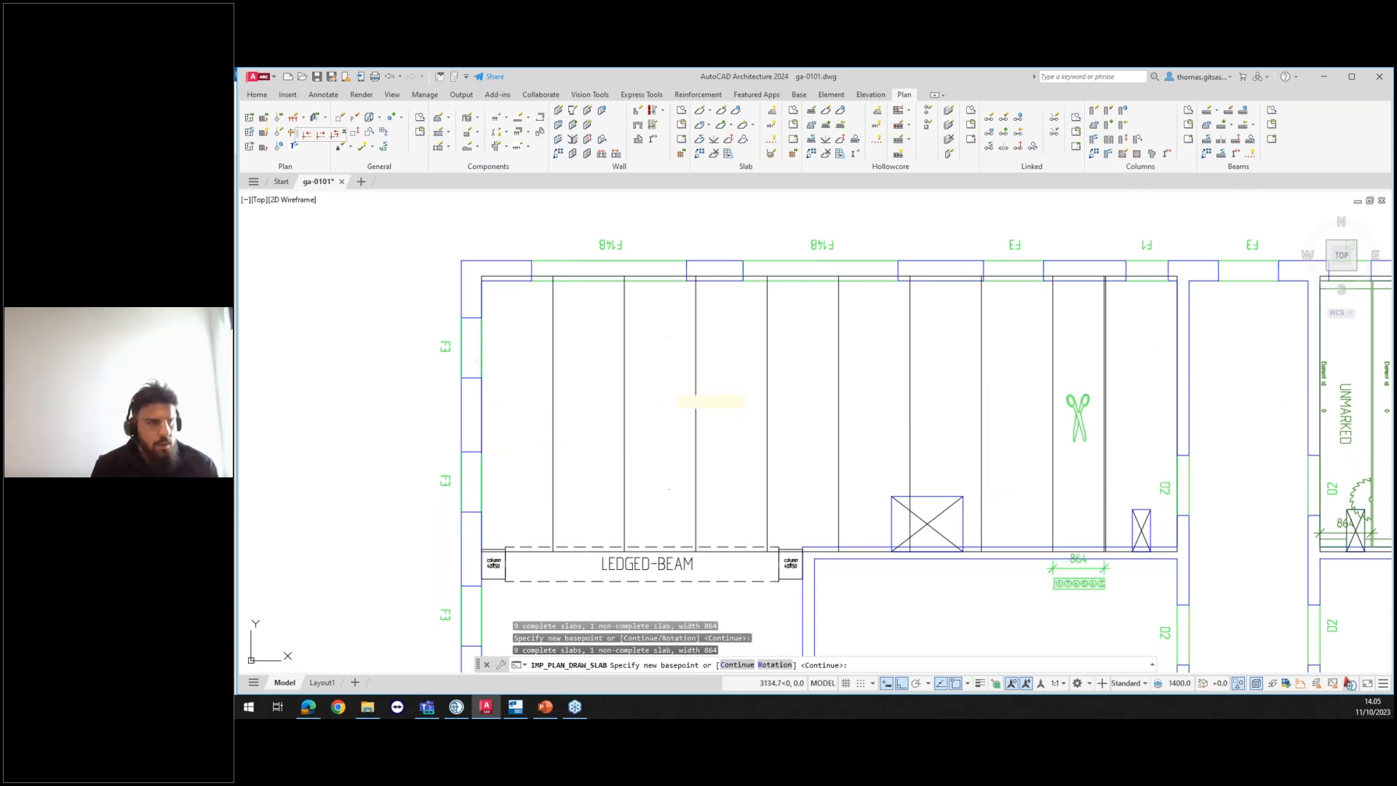
click(698, 429)
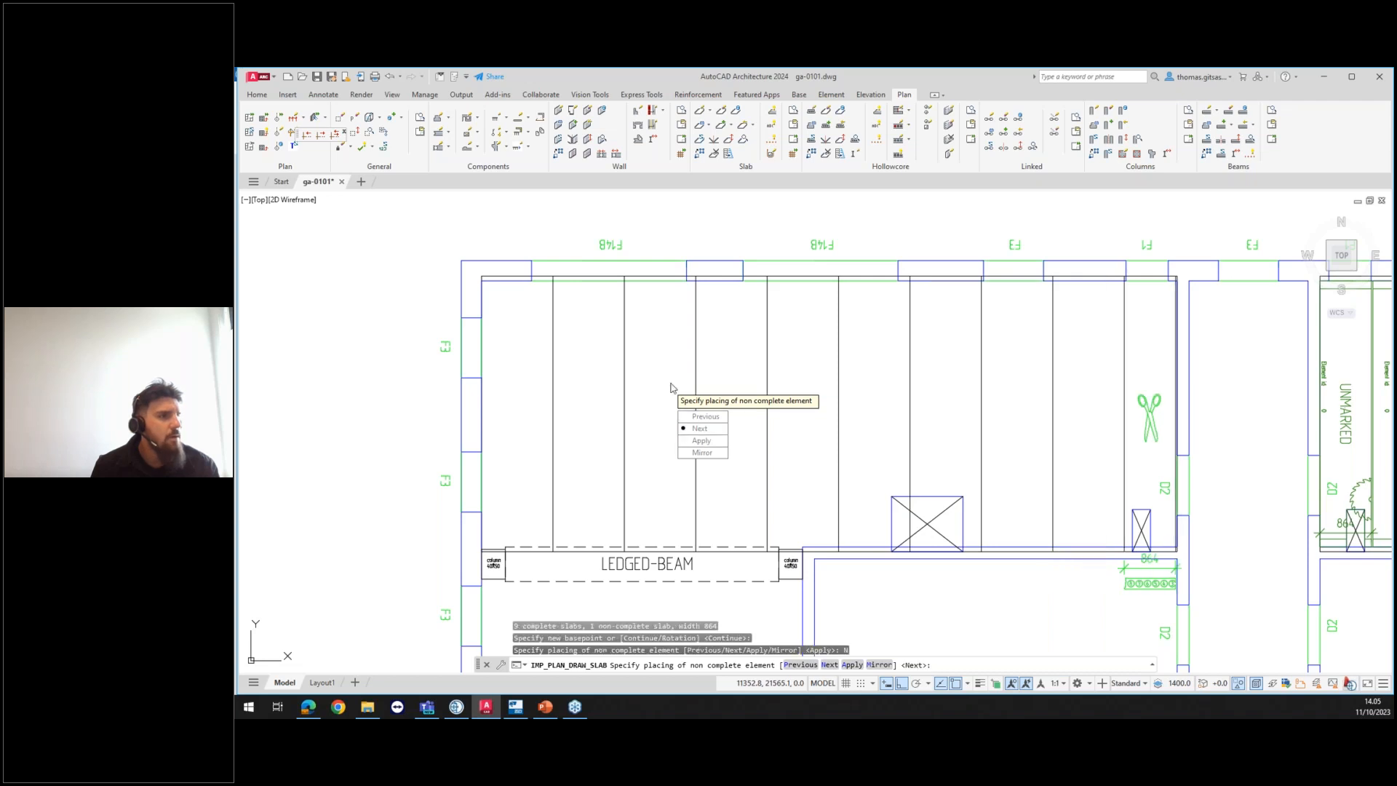
key(Return)
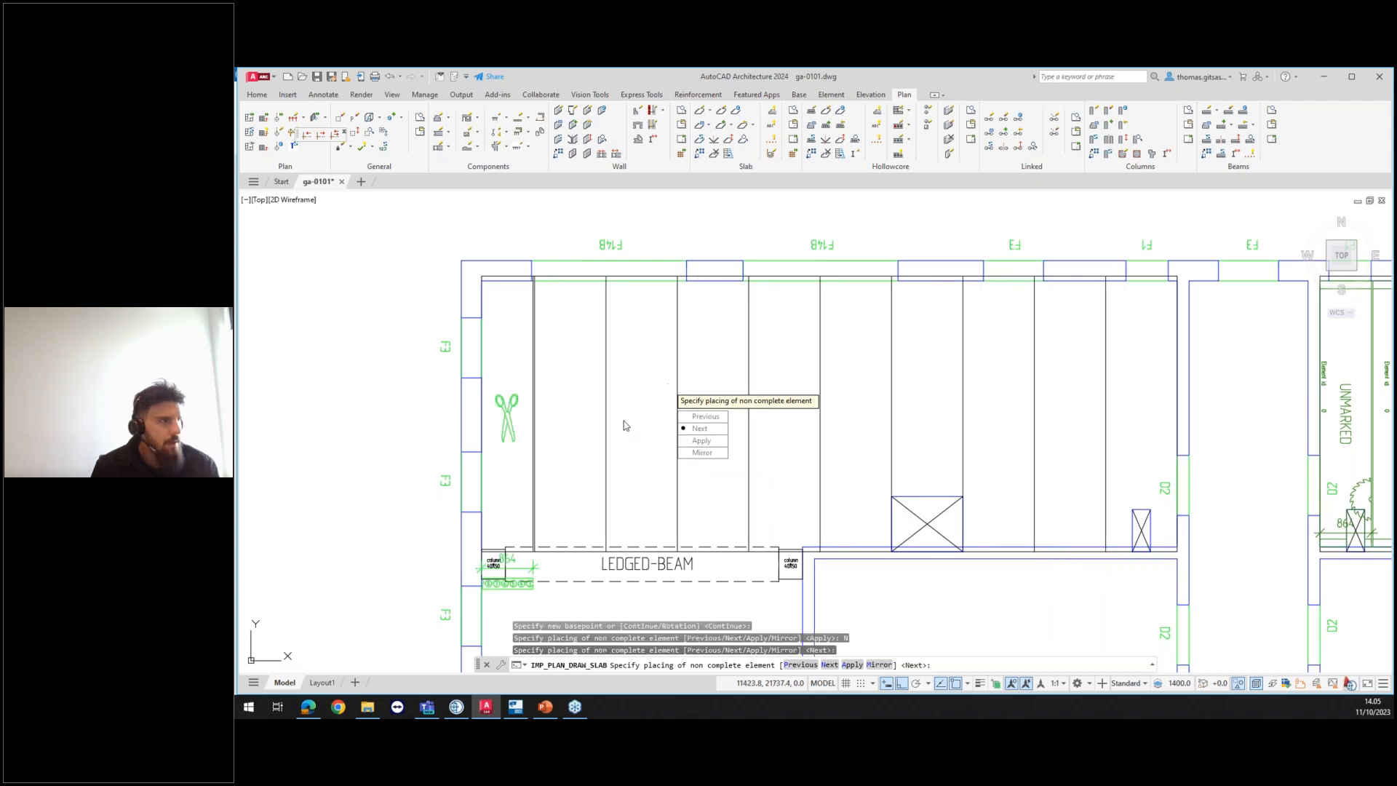
click(700, 440)
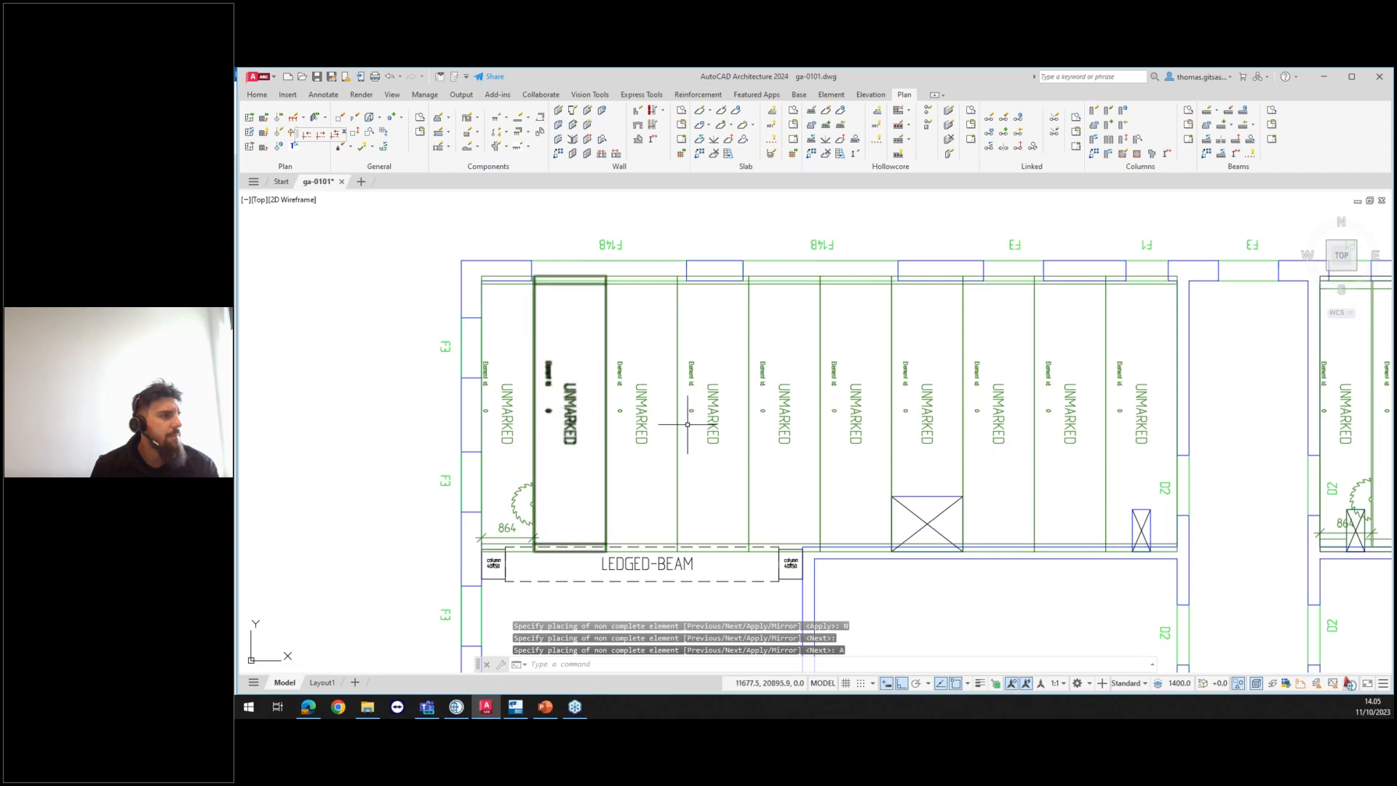
Step: Start a hanger detail with the slab at the large crossed opening as the supported slab and its neighbouring slabs as supports
scroll(882, 405, down, 3)
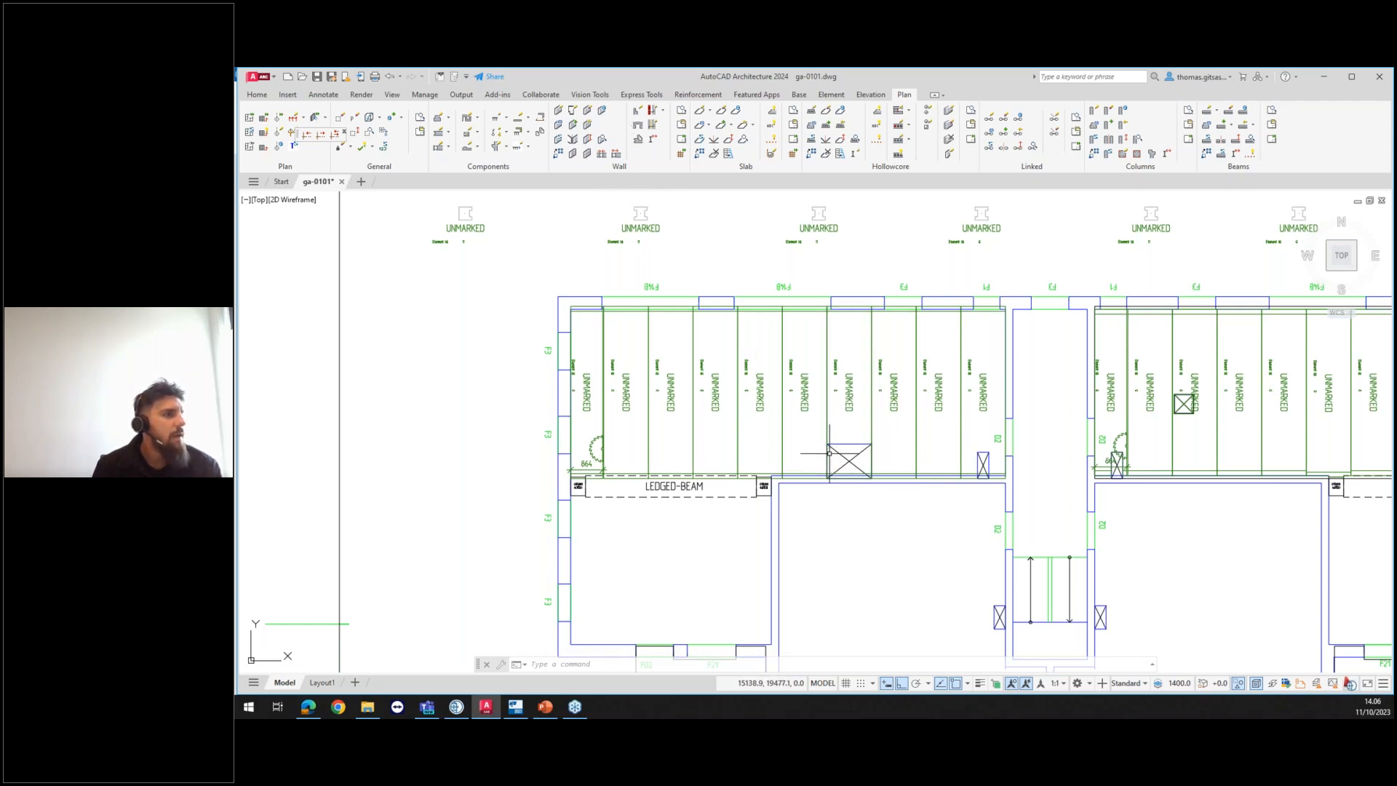
click(908, 112)
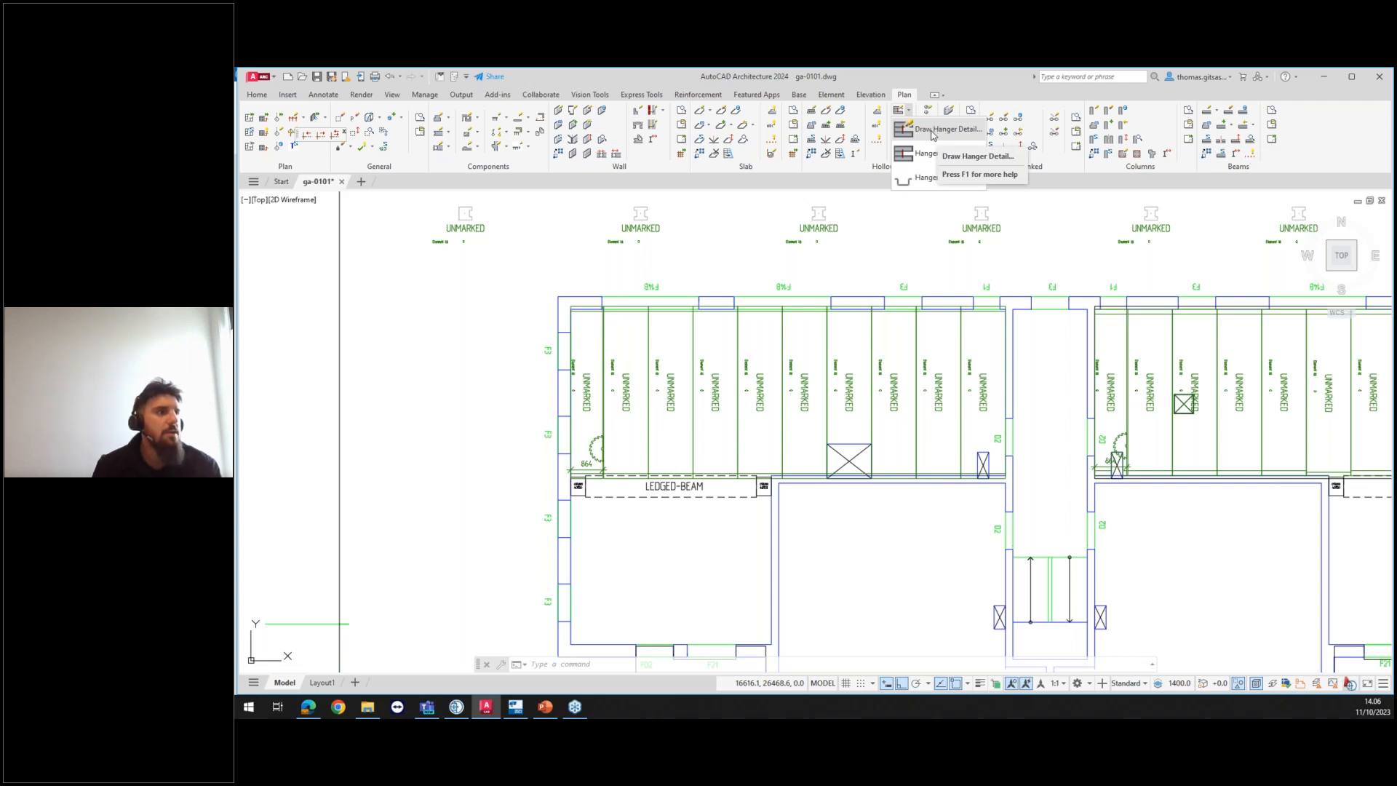
click(932, 131)
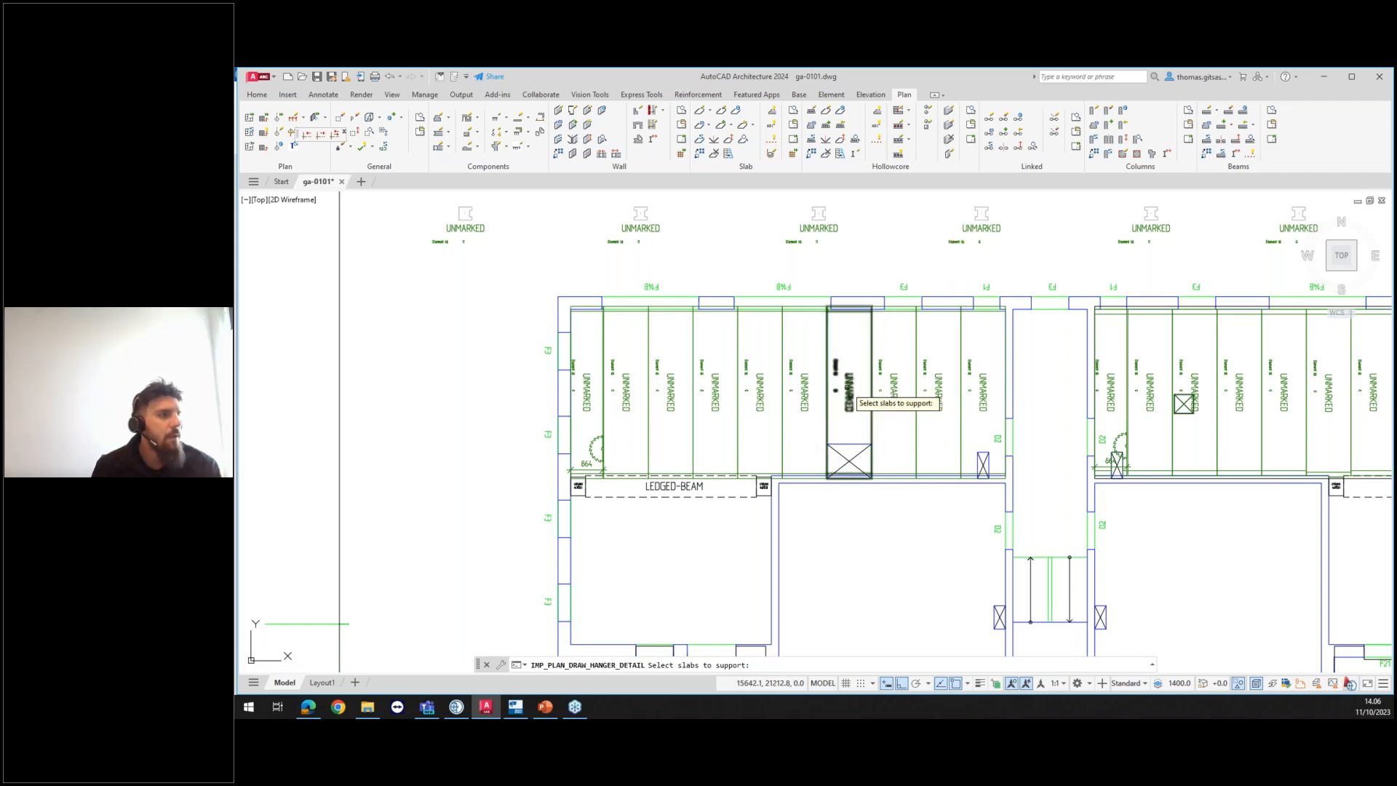
click(842, 395)
key(Return)
click(808, 385)
key(Return)
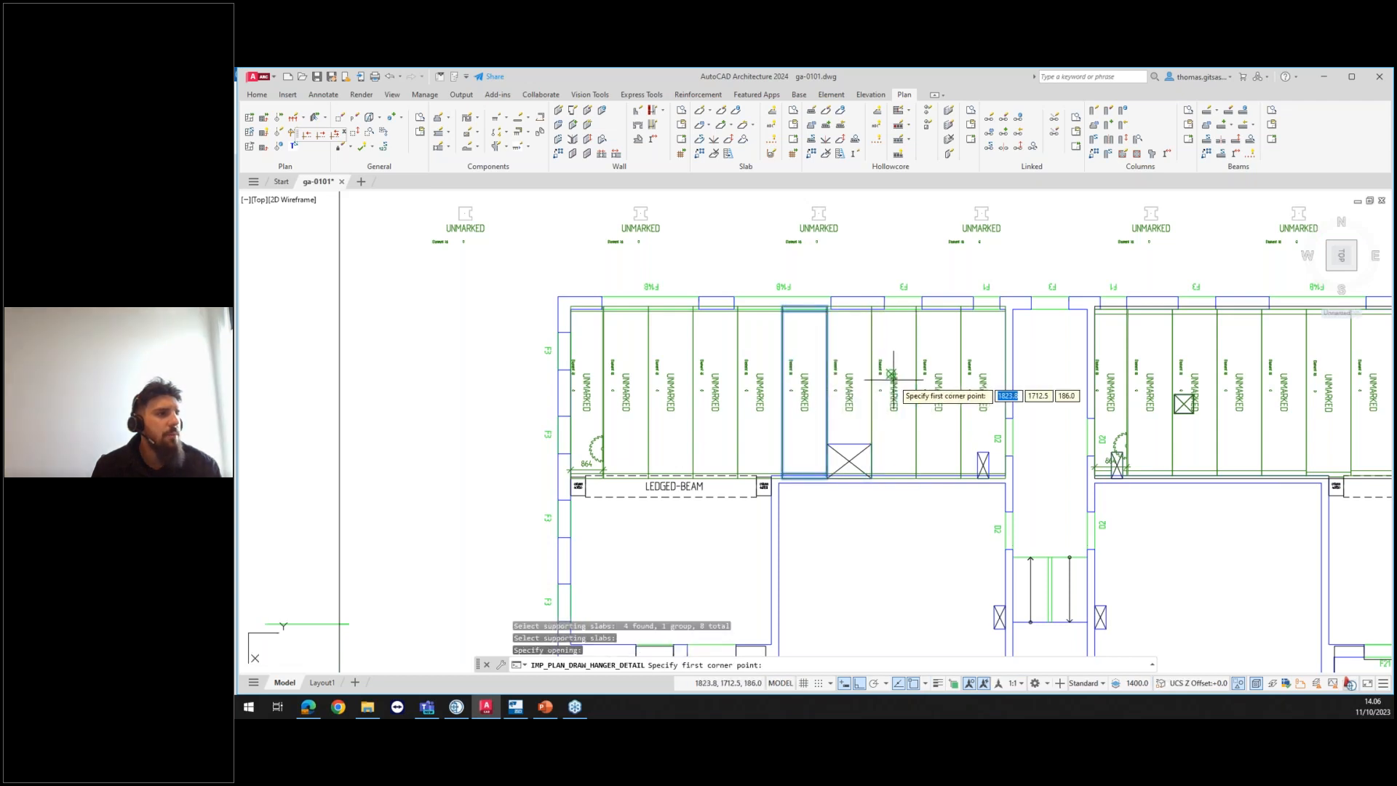
Step: Define the hanger opening from the lower-left to the upper-right corner of the large crossed rectangle
scroll(828, 478, up, 4)
click(829, 482)
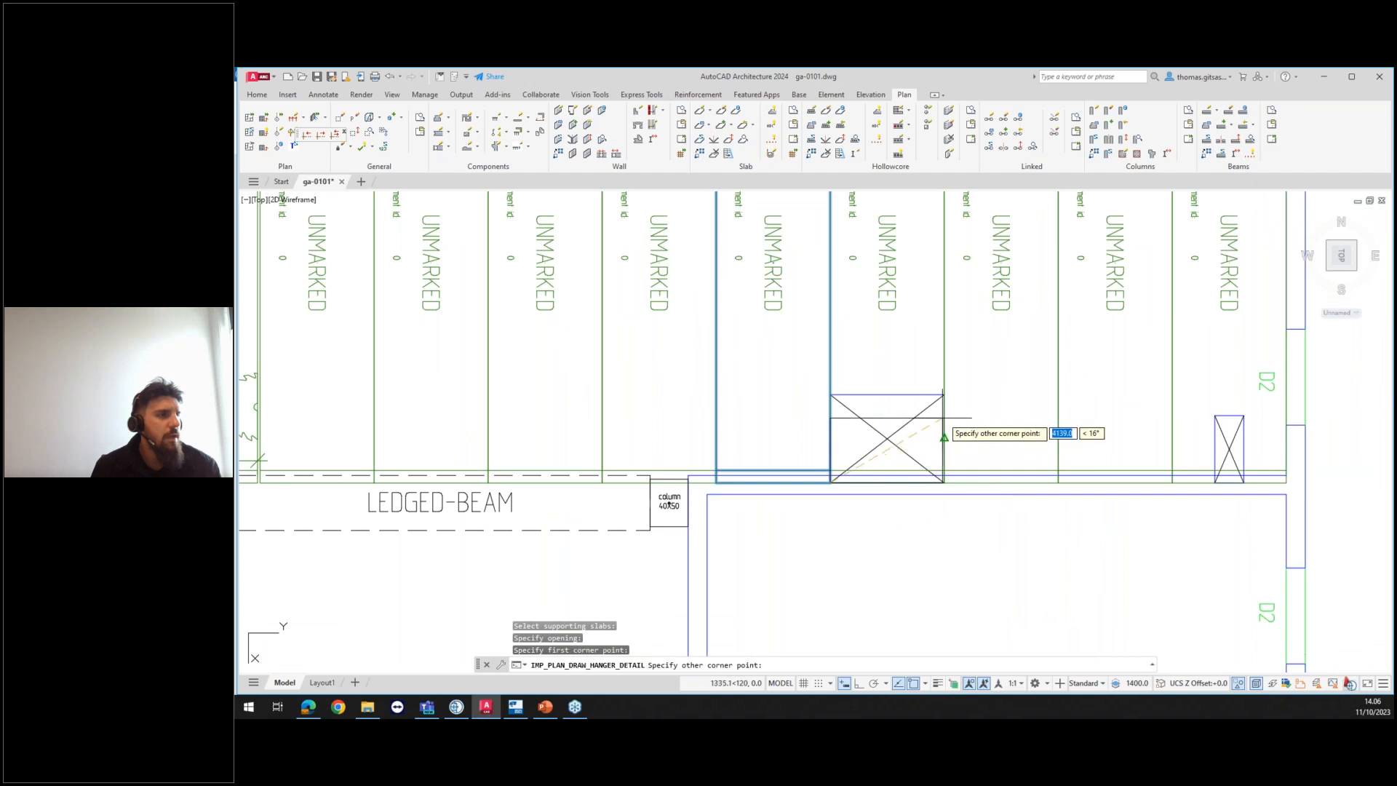
click(944, 395)
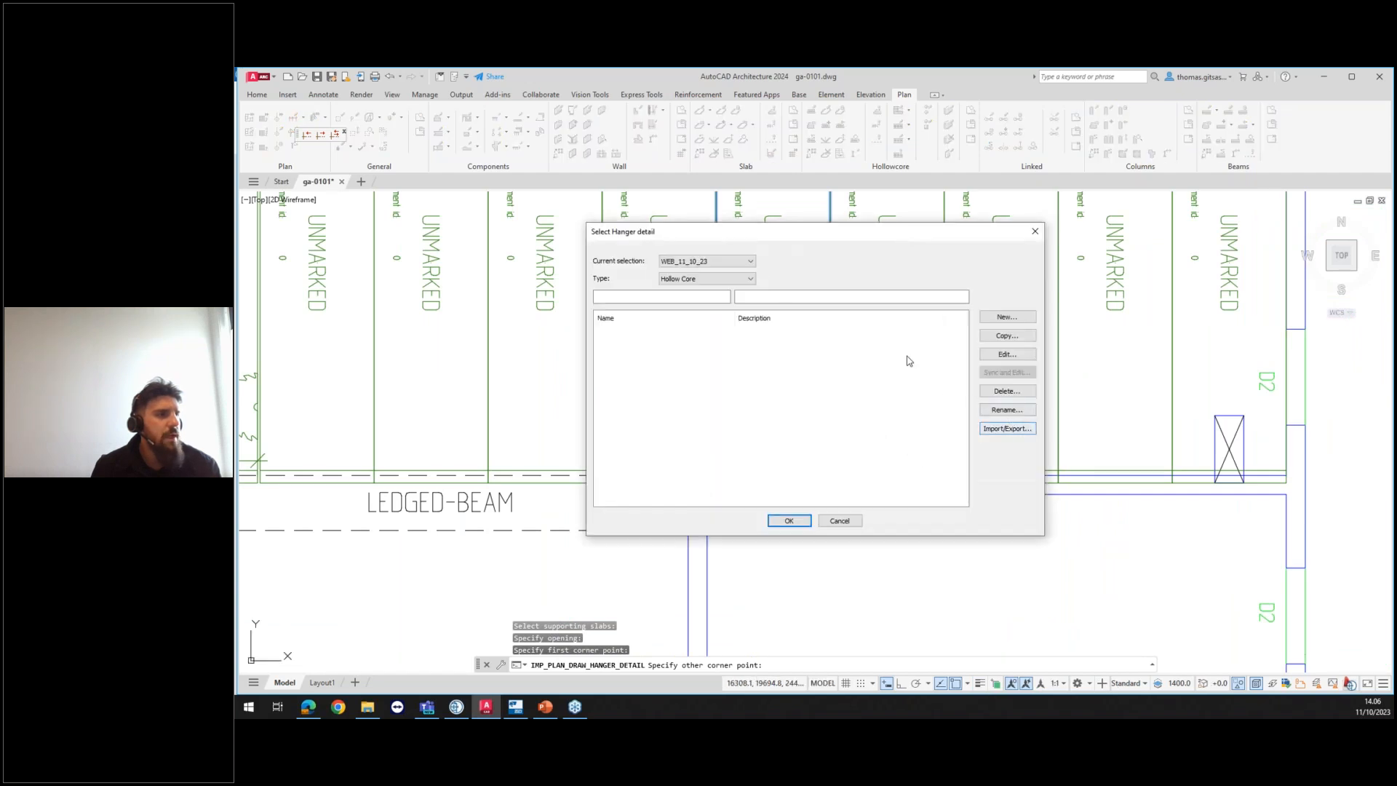
Step: Choose hanger detail HCS19 from the Common selection and insert it at the large opening
click(749, 262)
click(728, 281)
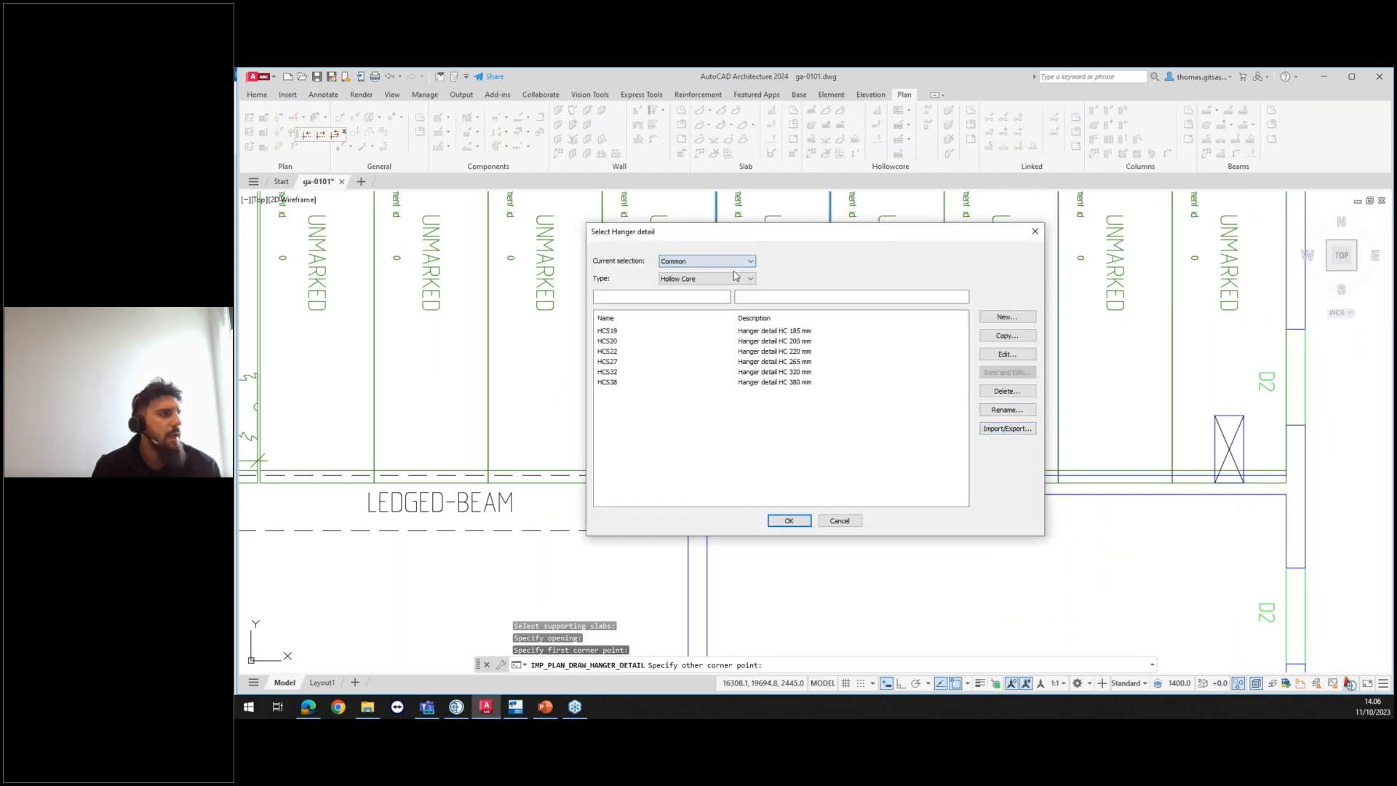
click(676, 331)
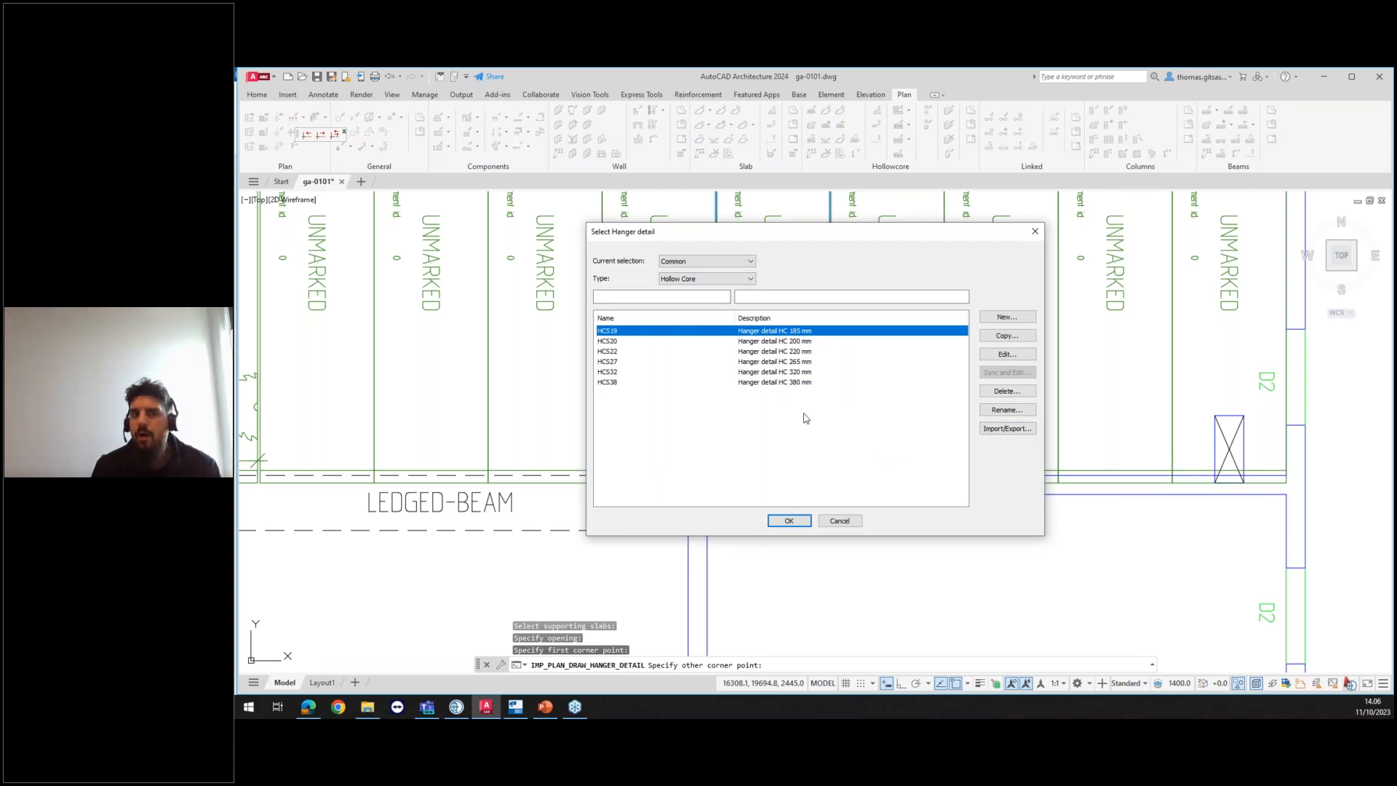
click(789, 521)
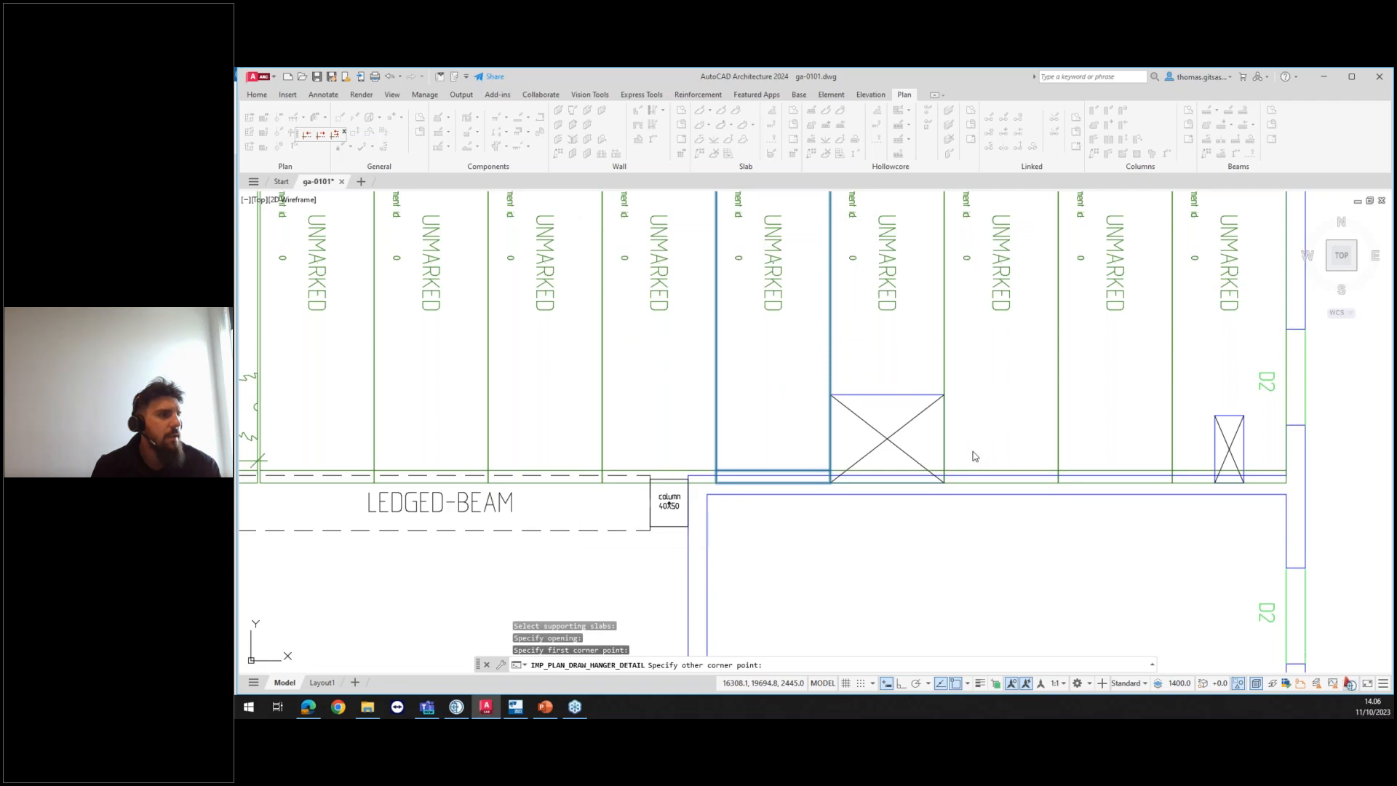
scroll(903, 393, up, 2)
scroll(946, 375, down, 3)
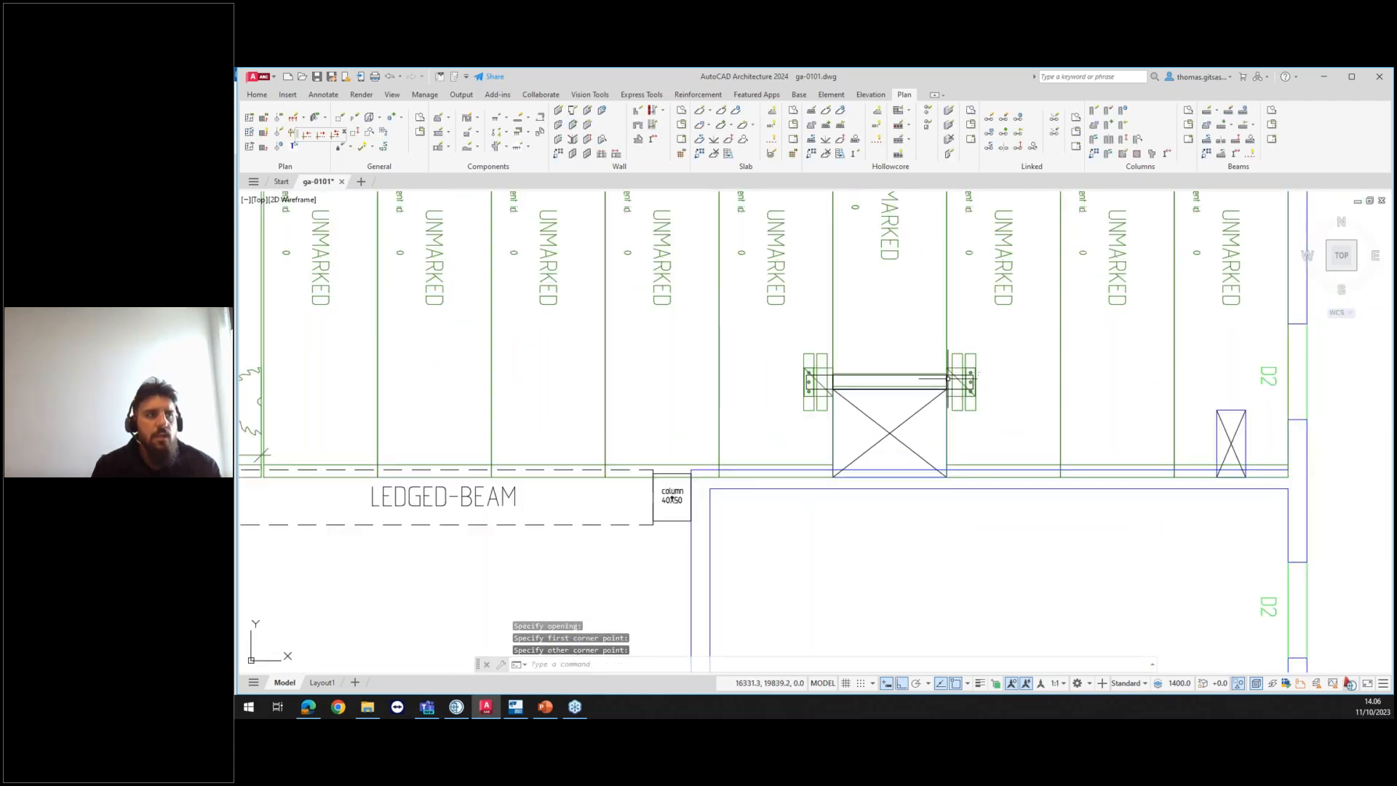
Step: Start a rectangular cut-out recess on the top side of the slab at the small crossed opening in the upper left room
scroll(966, 370, down, 2)
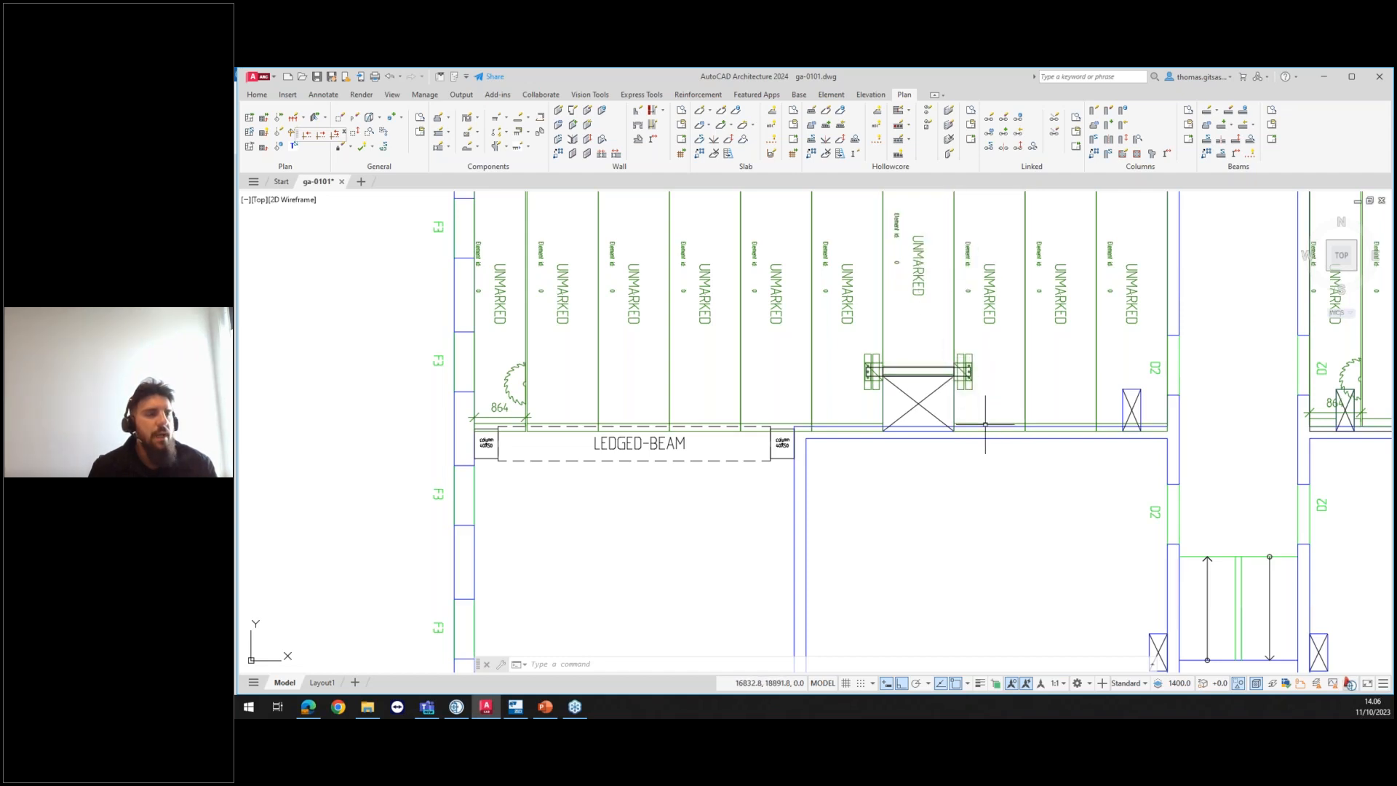
scroll(985, 424, down, 1)
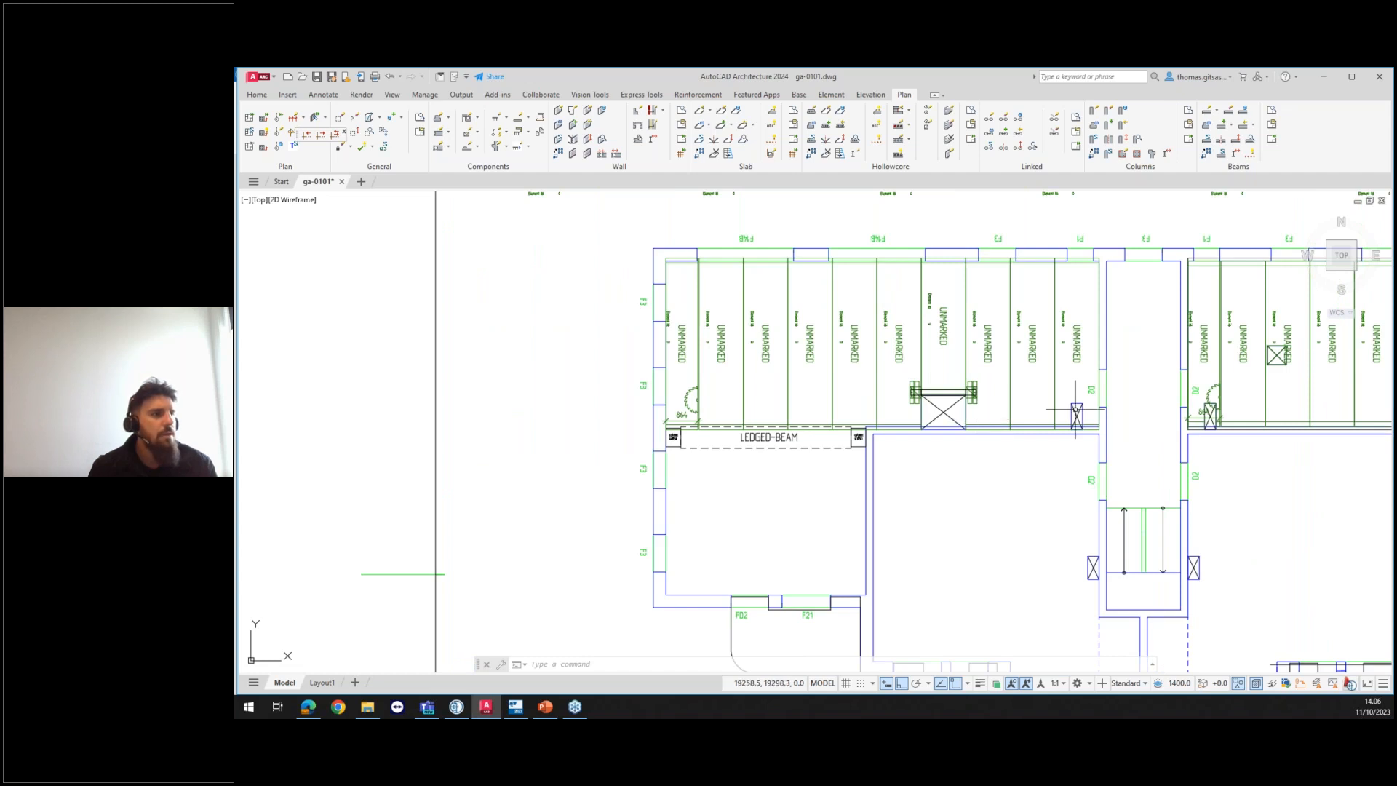
scroll(1075, 411, up, 1)
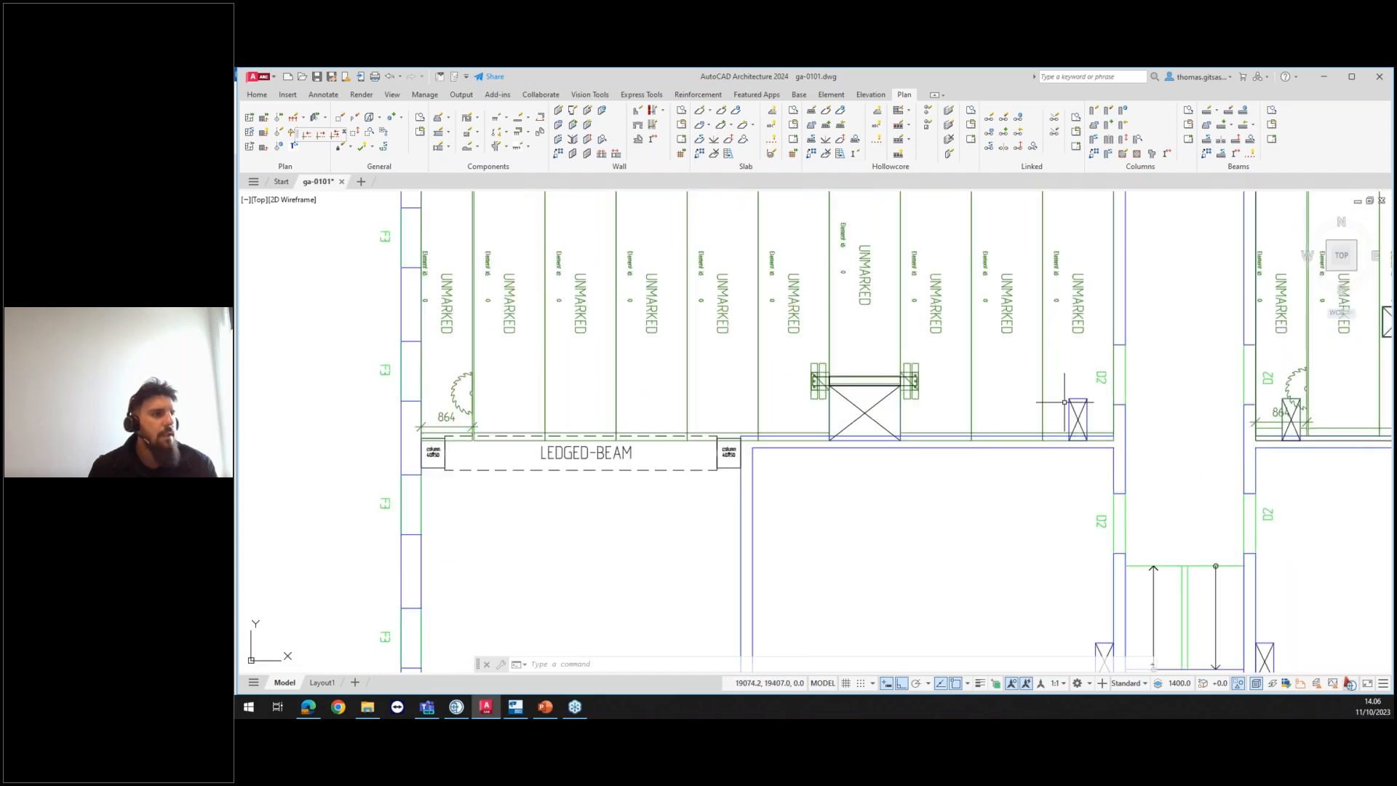
click(478, 133)
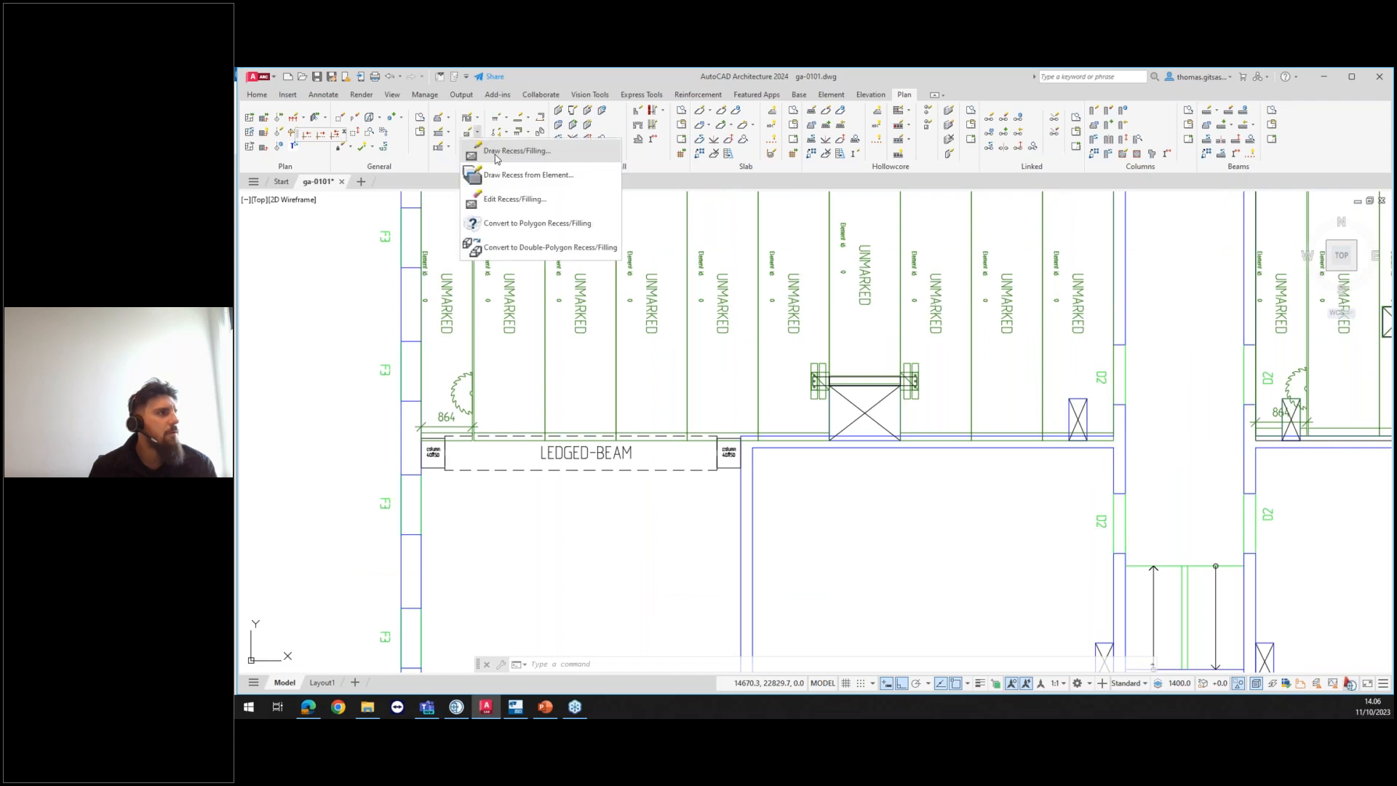
click(498, 153)
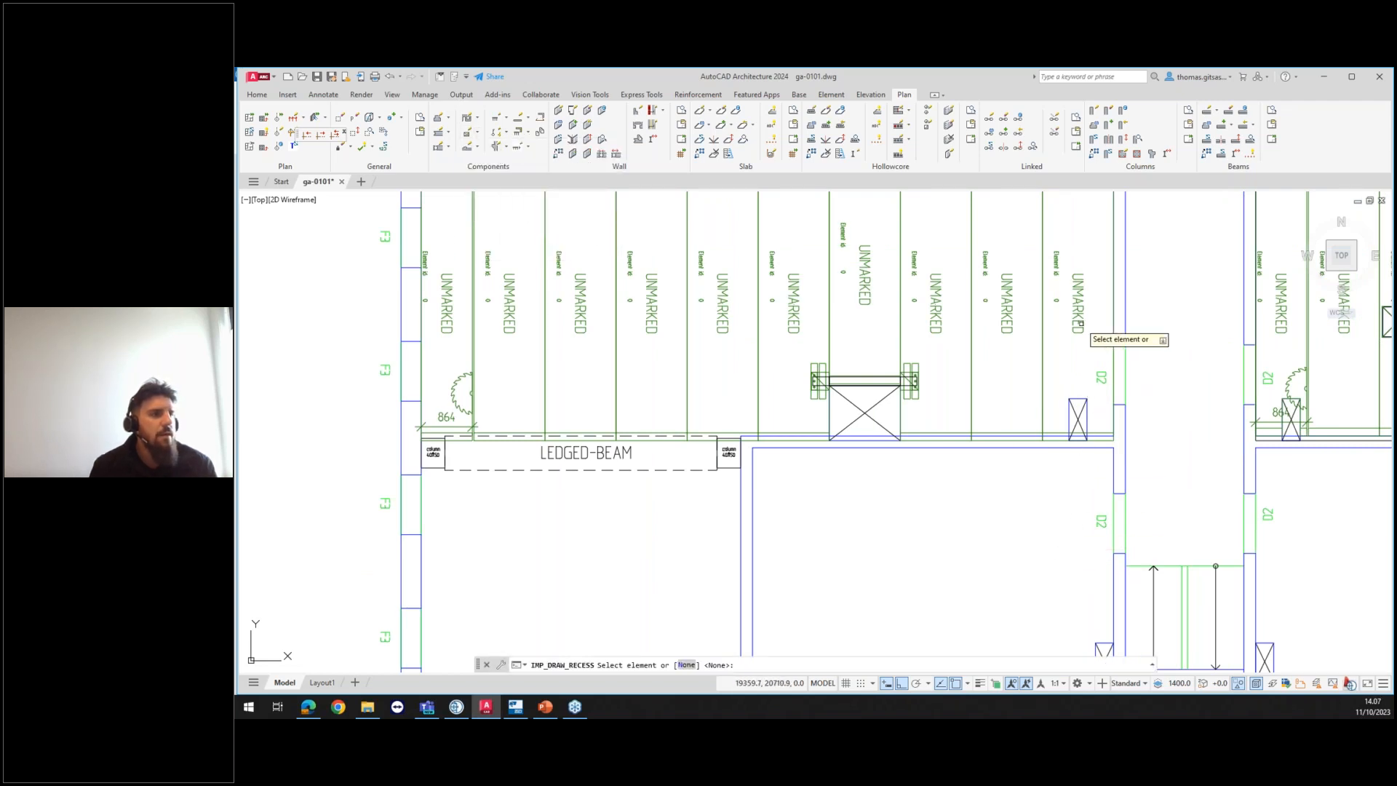
key(Return)
click(720, 306)
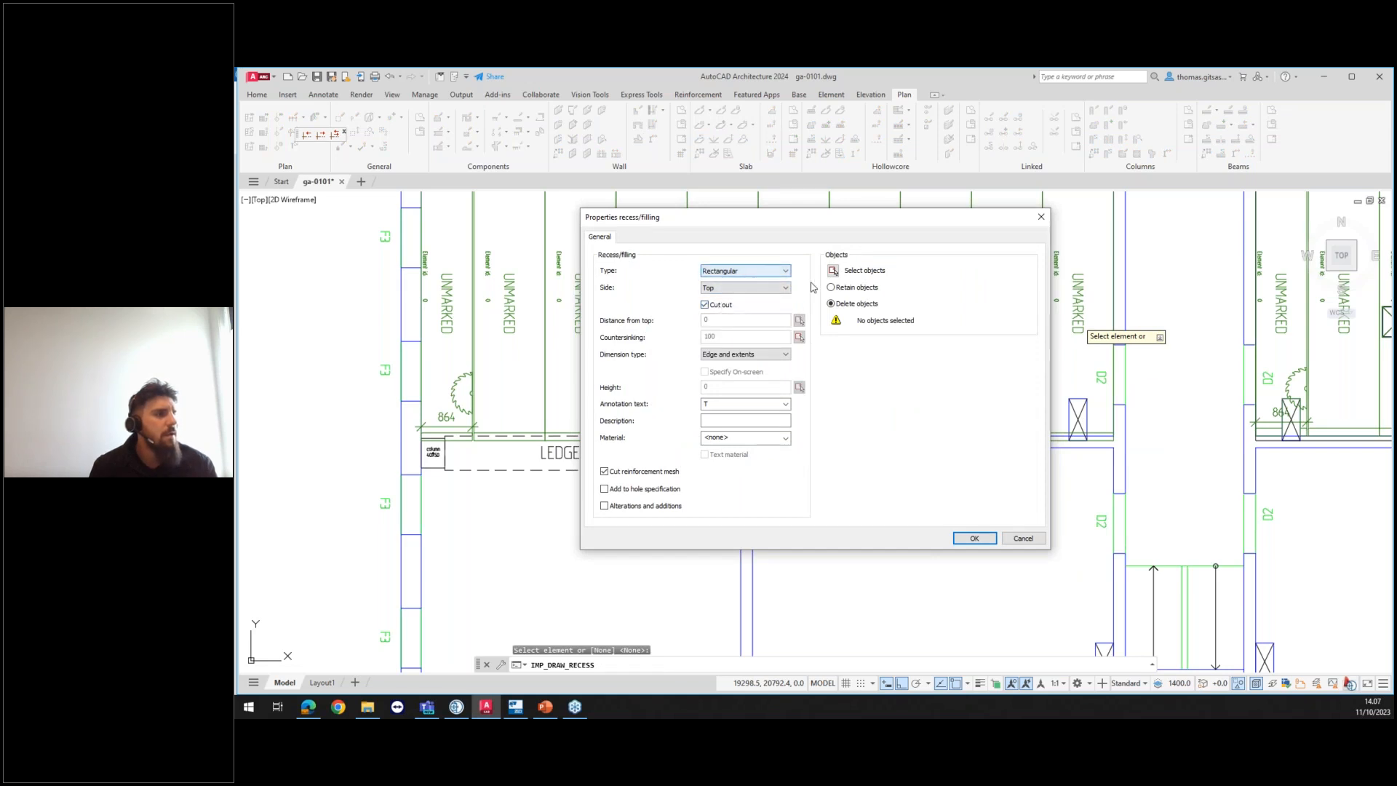
click(972, 544)
Step: Draw the recess from the lower-left to the upper-right corner of the small crossed rectangle, keeping the default rotation
scroll(1060, 442, up, 4)
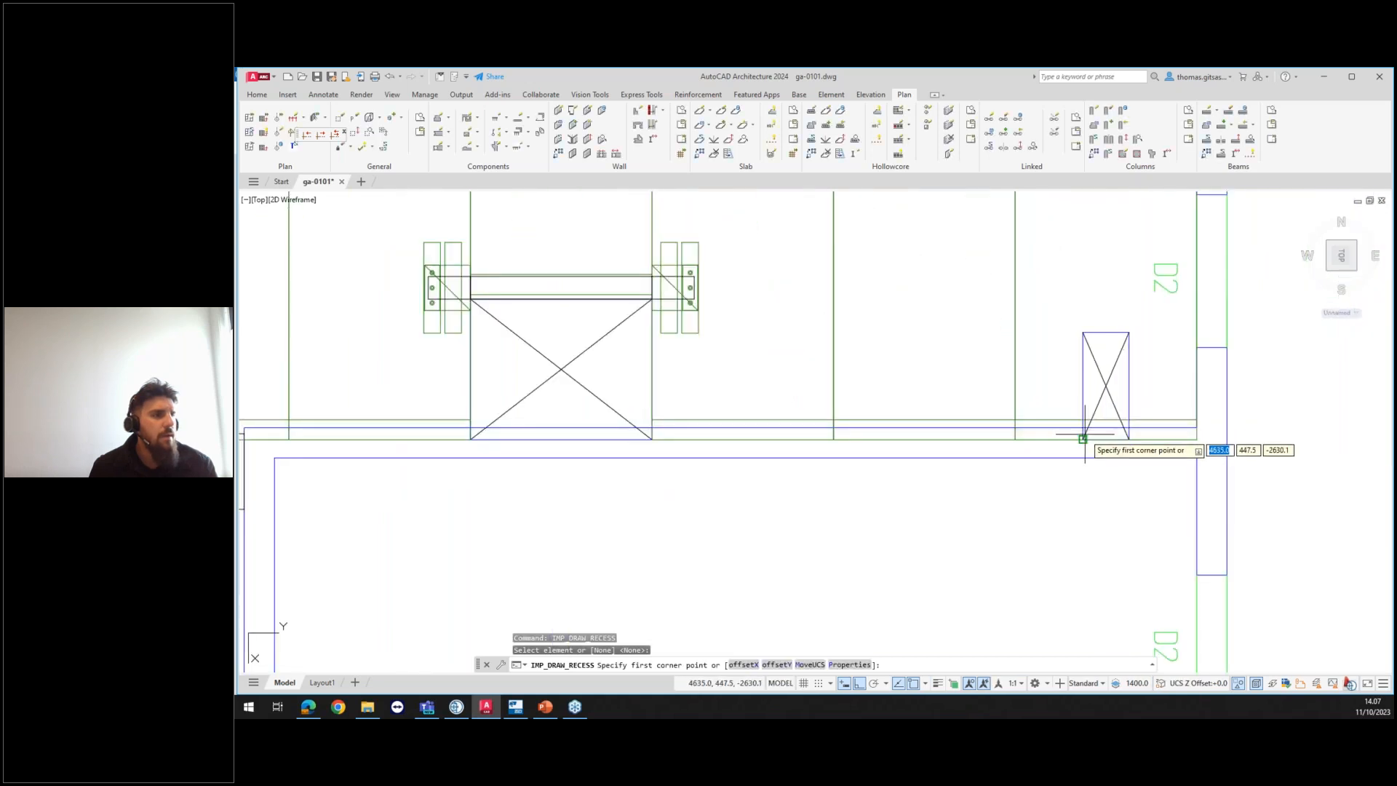
click(1083, 439)
key(Return)
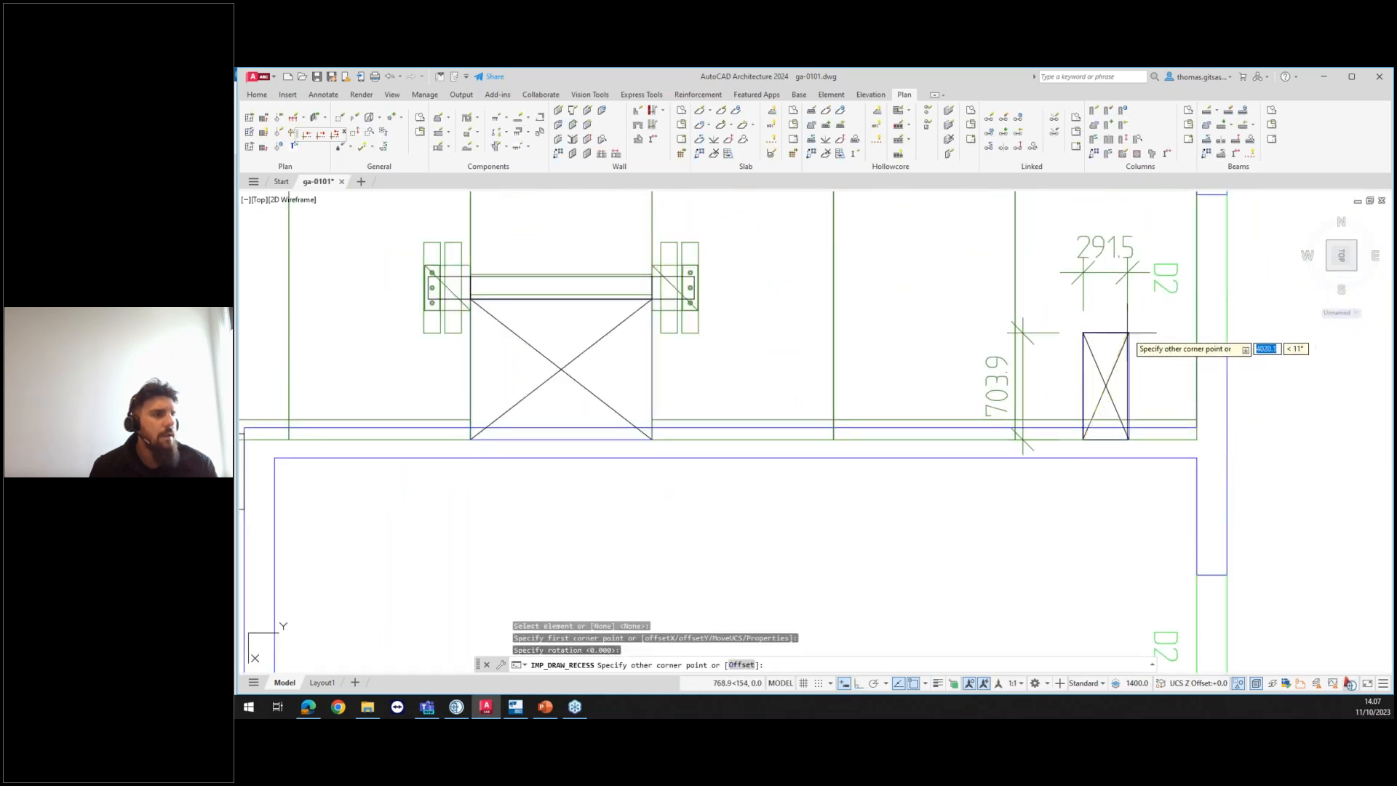
click(1129, 332)
key(Return)
Step: Examine the slab layout of both upper rooms in plan and the hanger detail in a tilted 3D view
scroll(1076, 345, down, 2)
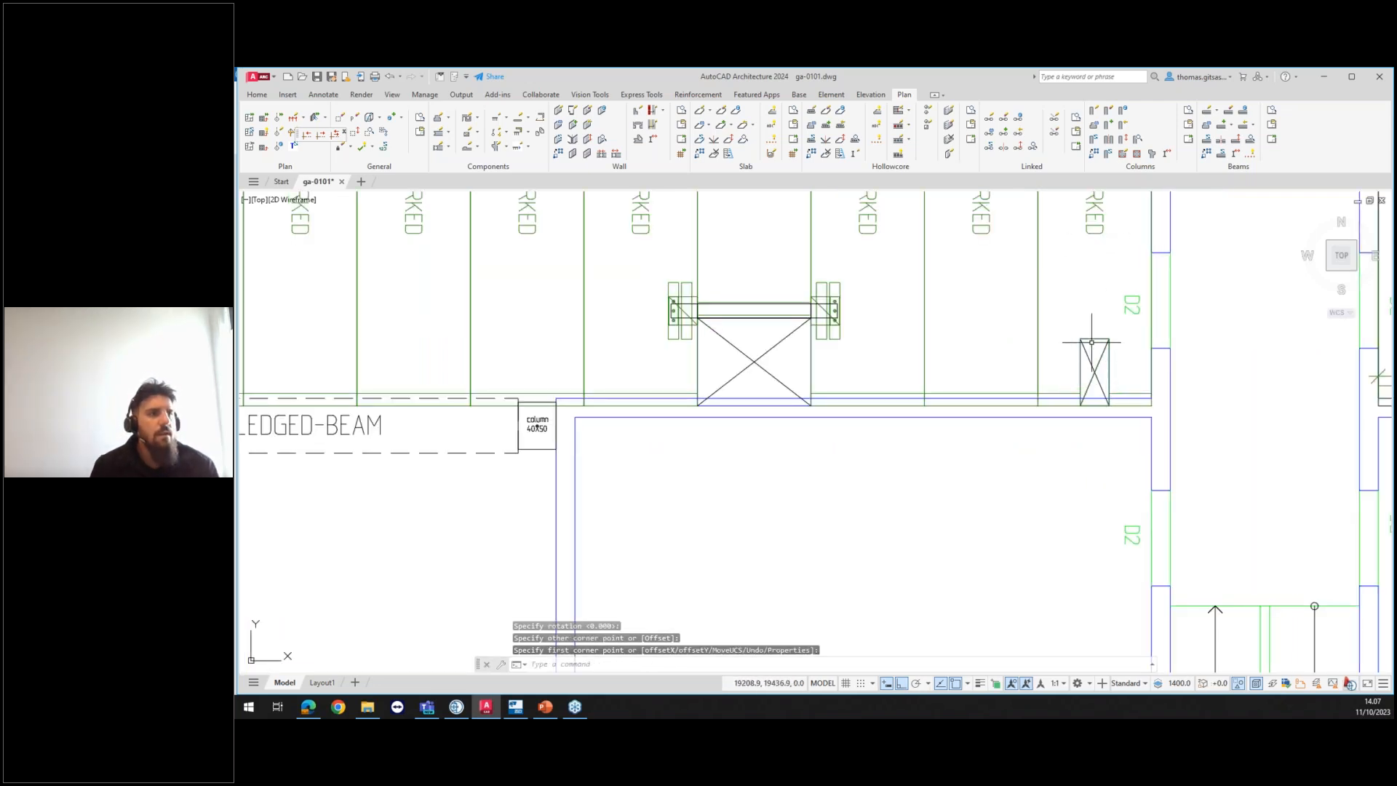
scroll(1098, 243, down, 3)
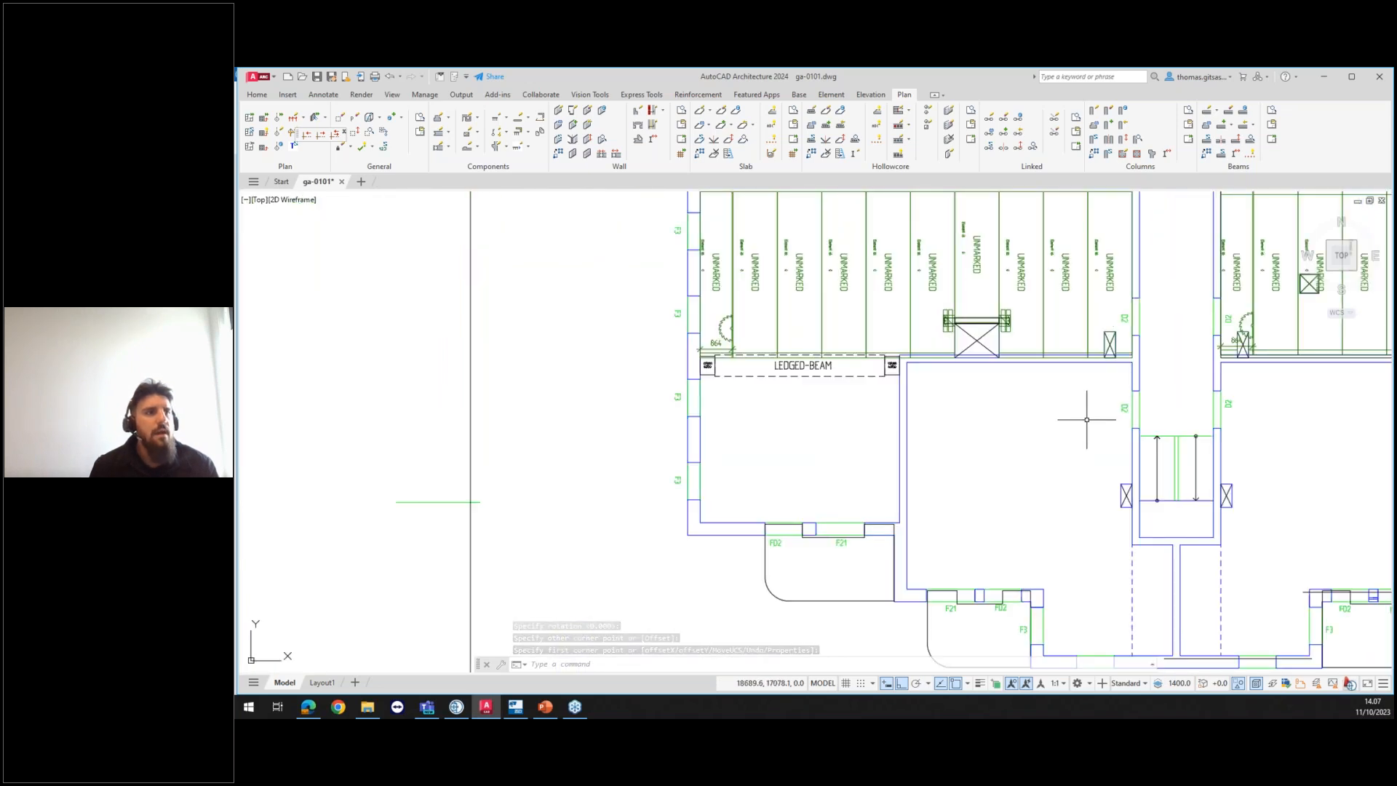
scroll(1082, 405, down, 2)
scroll(1076, 390, up, 1)
scroll(1087, 379, down, 4)
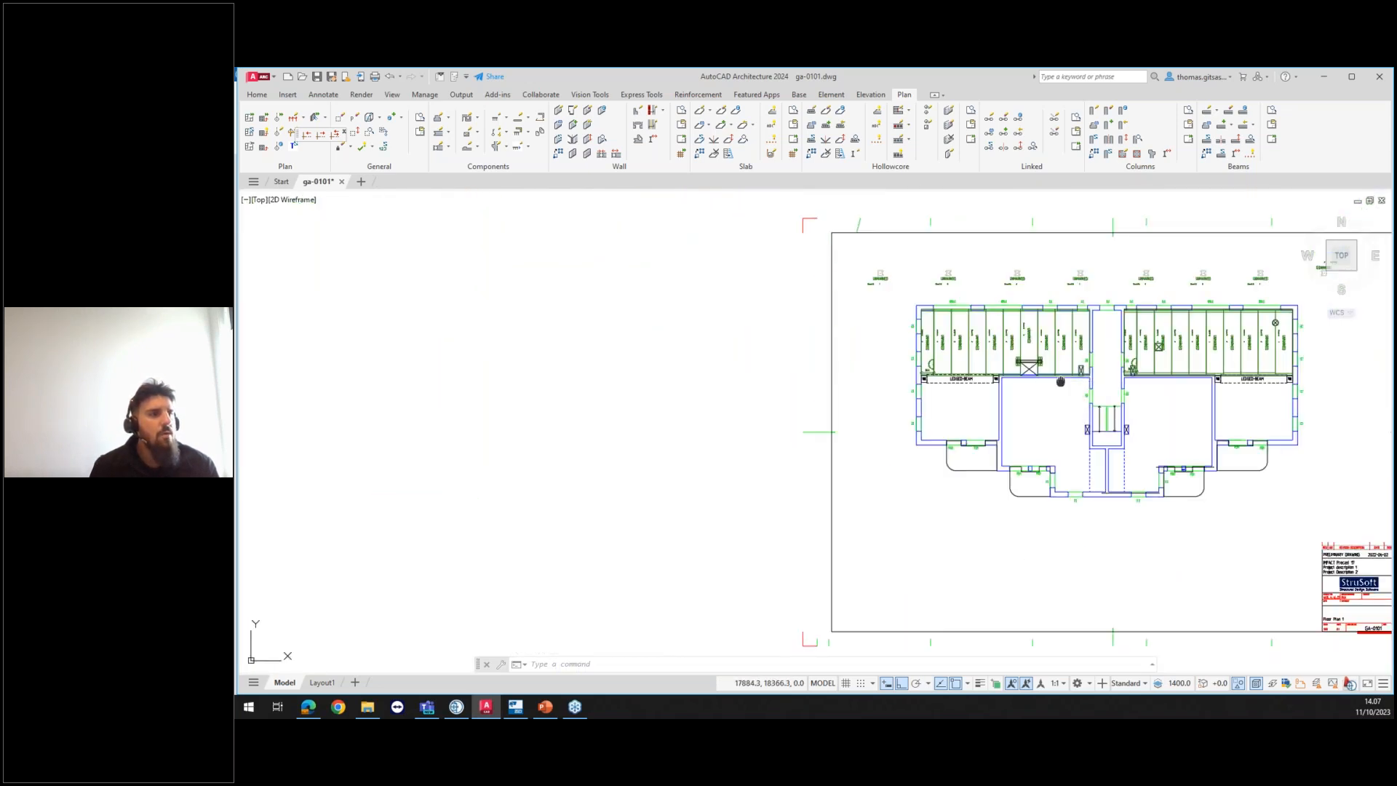
middle_drag(1060, 381, 1054, 378)
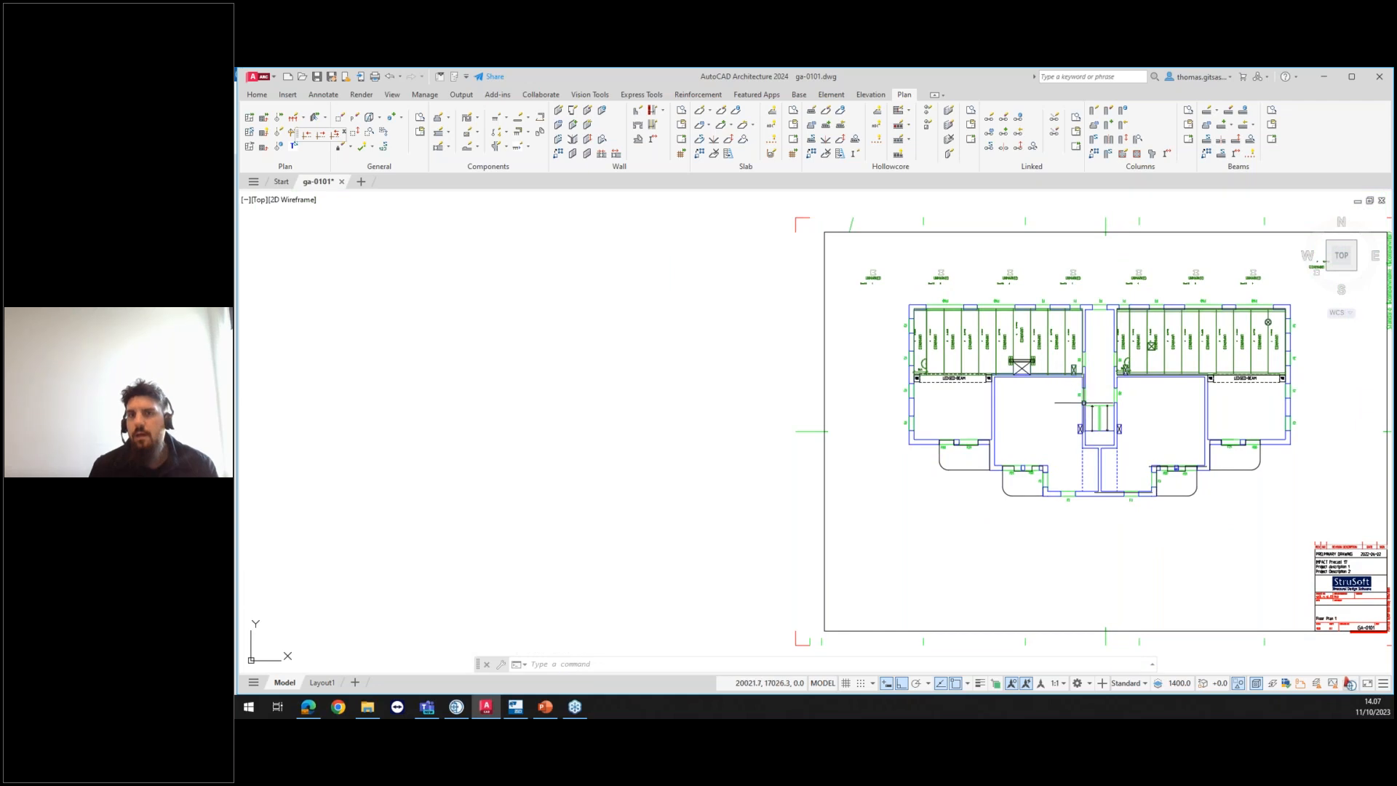
scroll(1120, 364, up, 3)
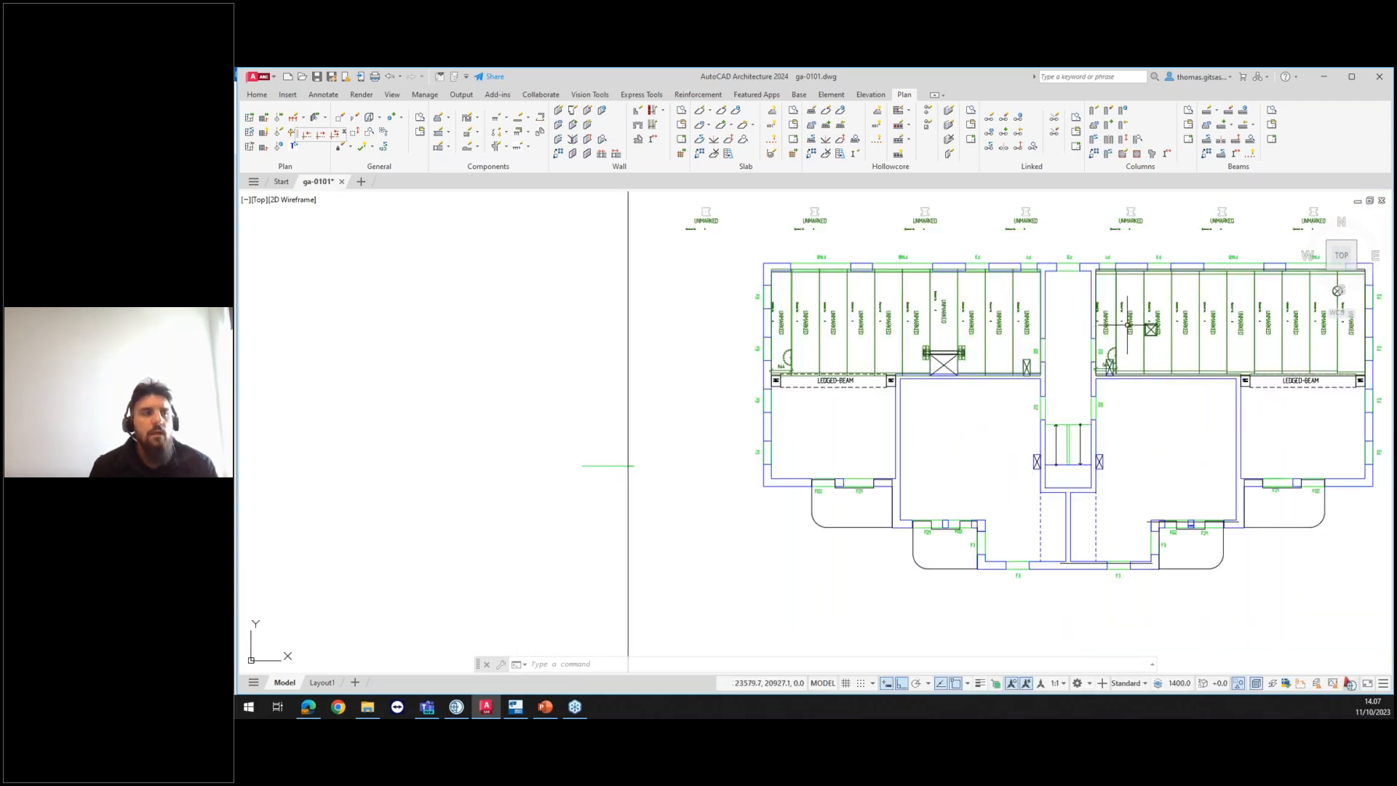
scroll(1132, 323, up, 3)
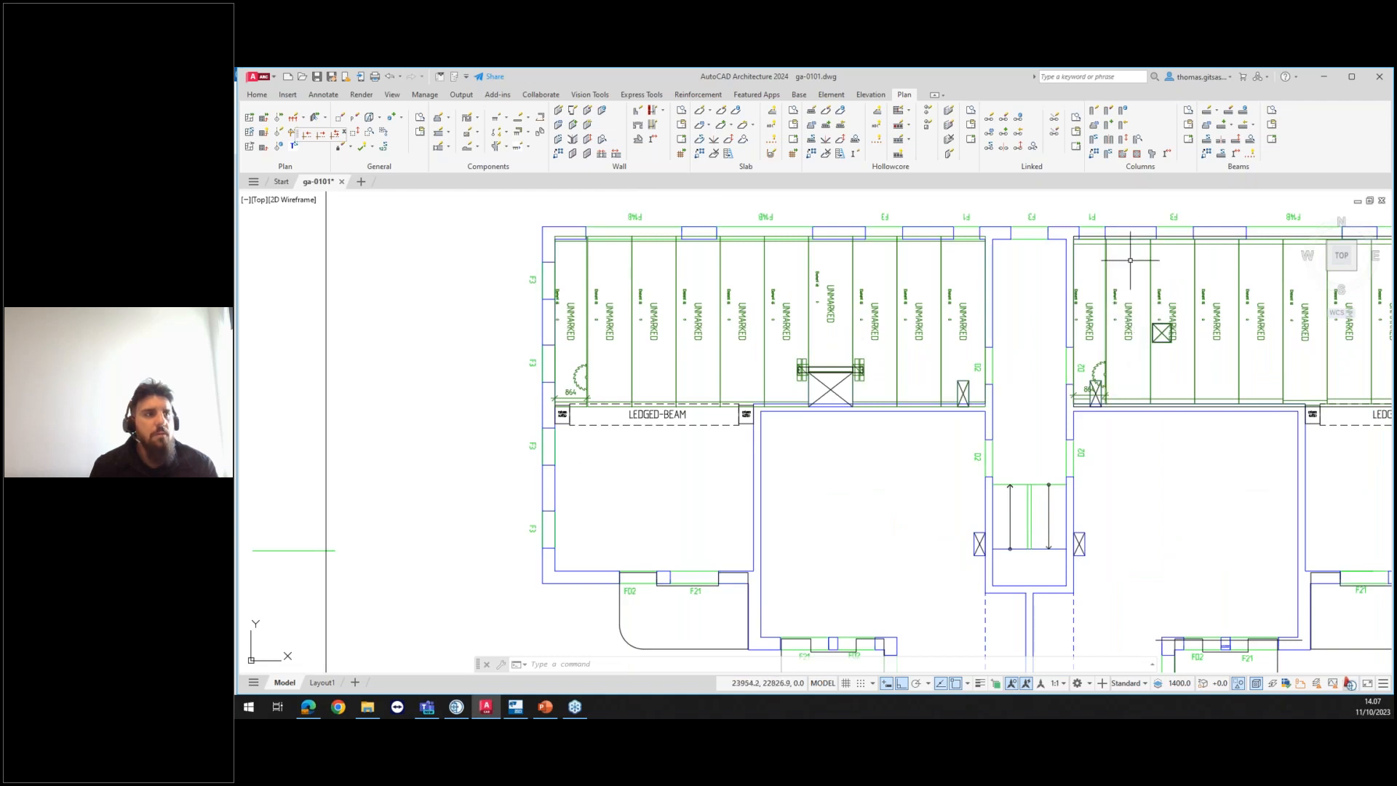
scroll(1108, 386, down, 2)
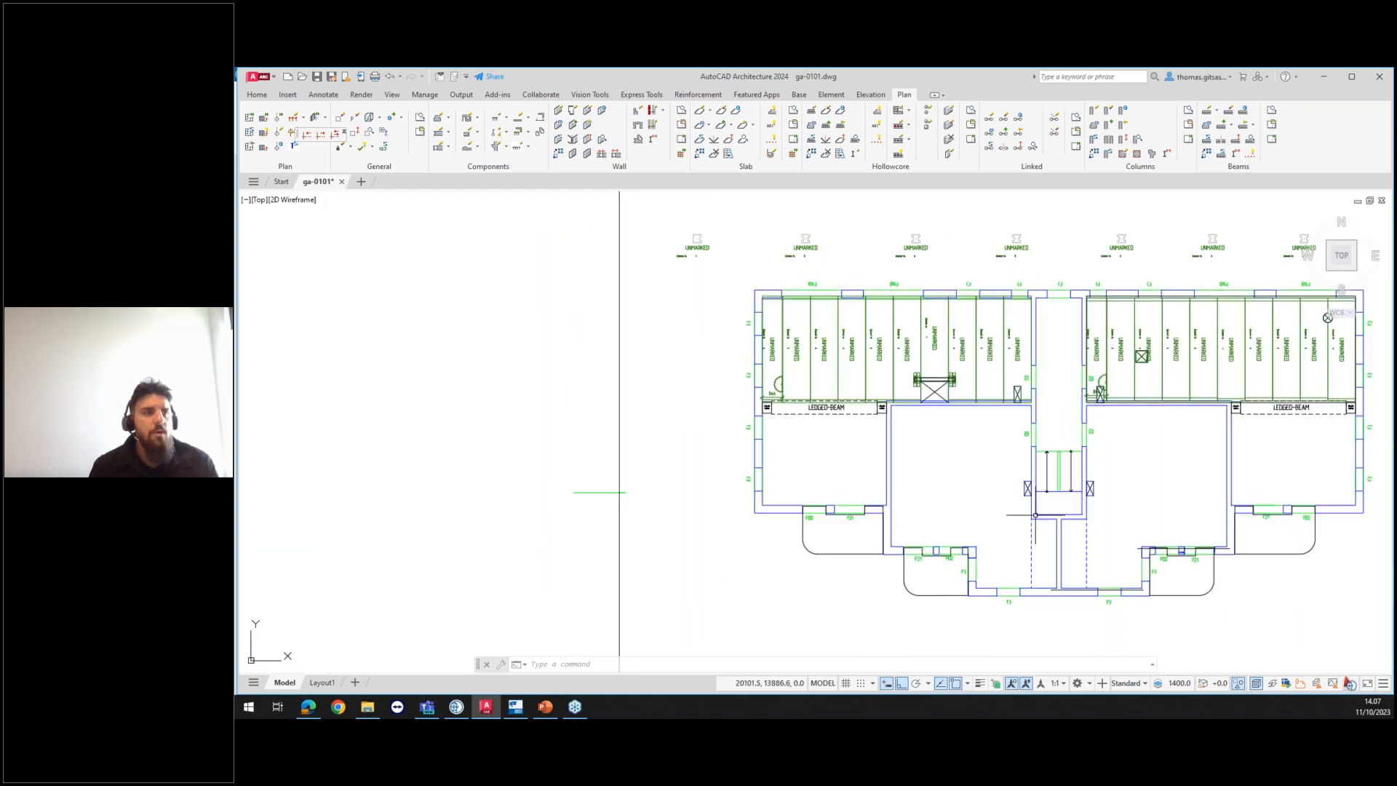
shift+middle_drag(1001, 542, 988, 421)
scroll(988, 422, up, 2)
scroll(989, 422, up, 2)
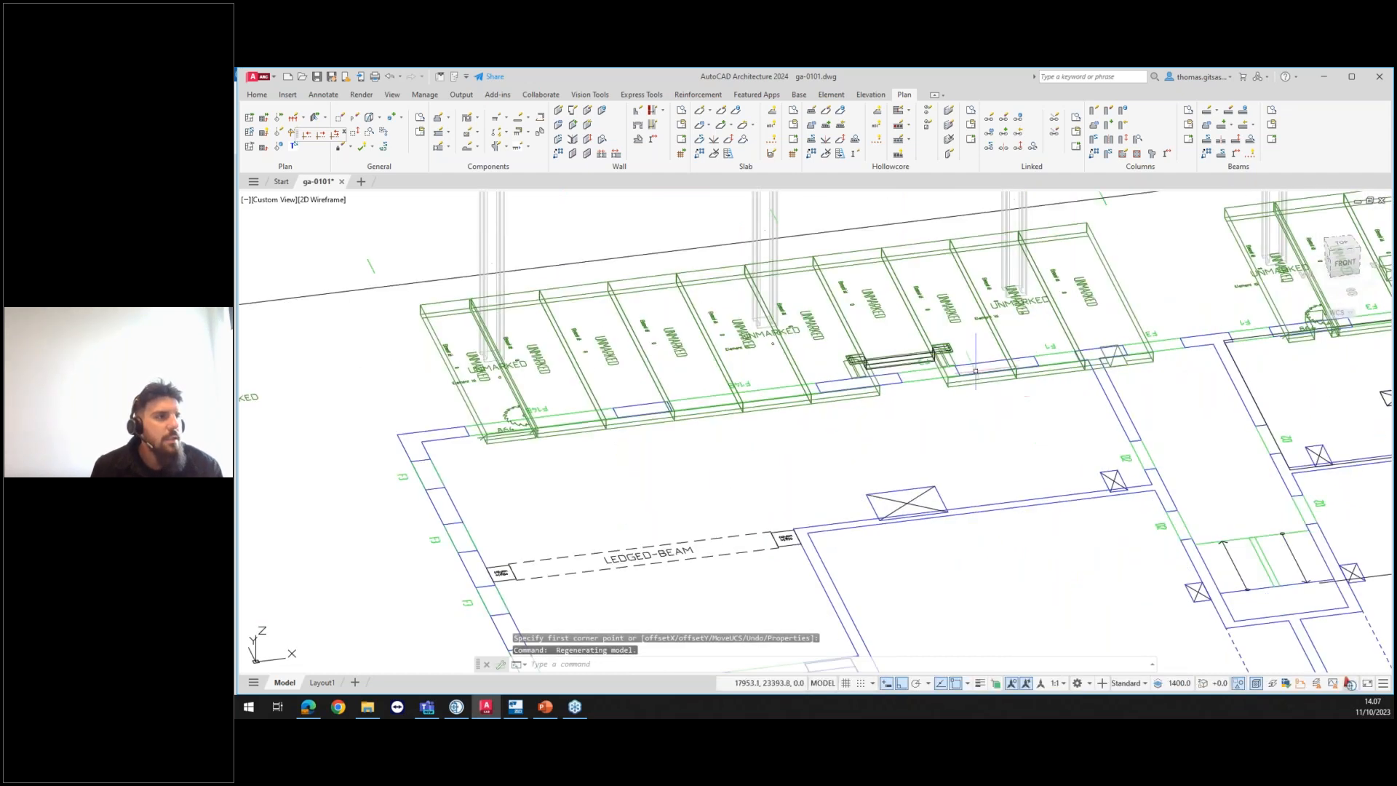
Step: Highlight the three slabs between the hanger opening and the stairwell in 3D, then restore the top view and clear the selection
click(982, 372)
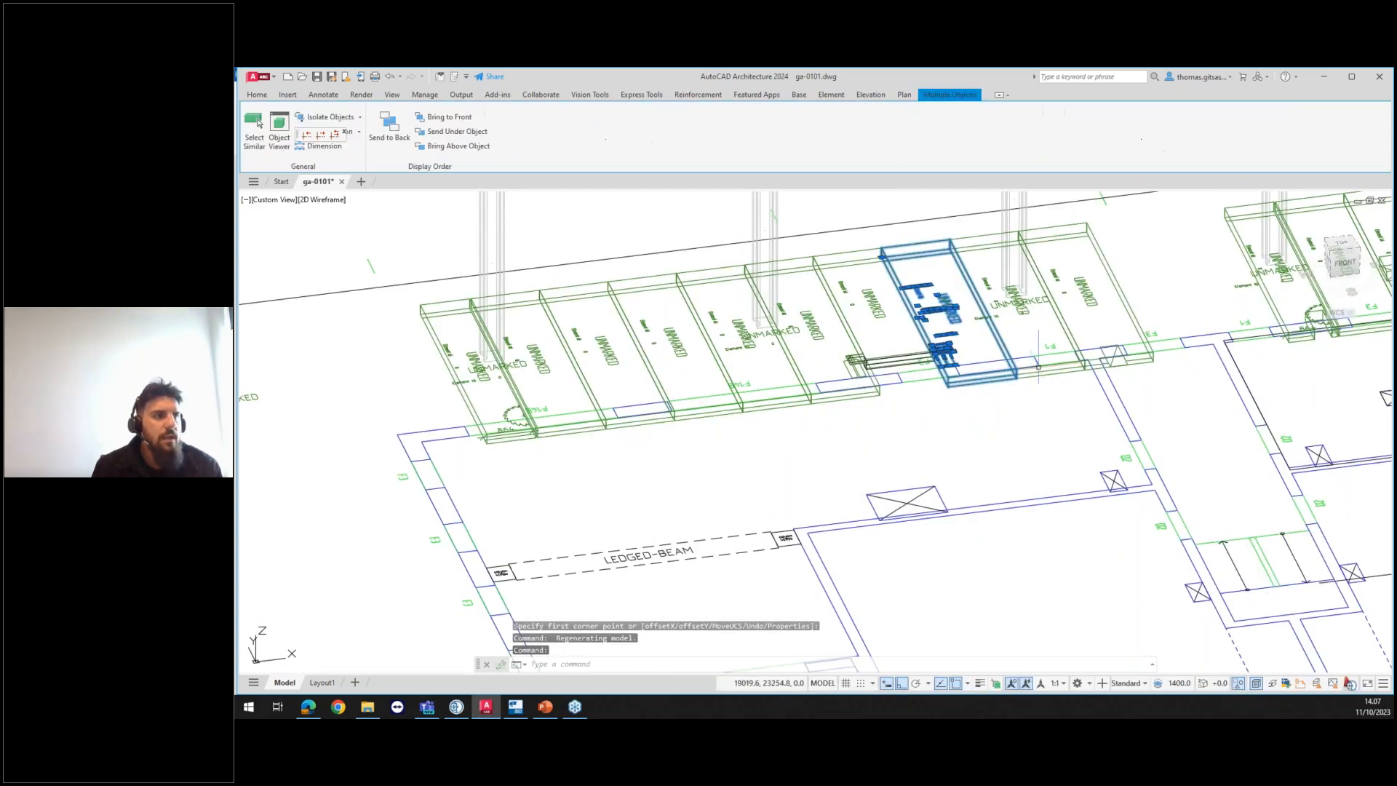
click(1040, 356)
click(1106, 342)
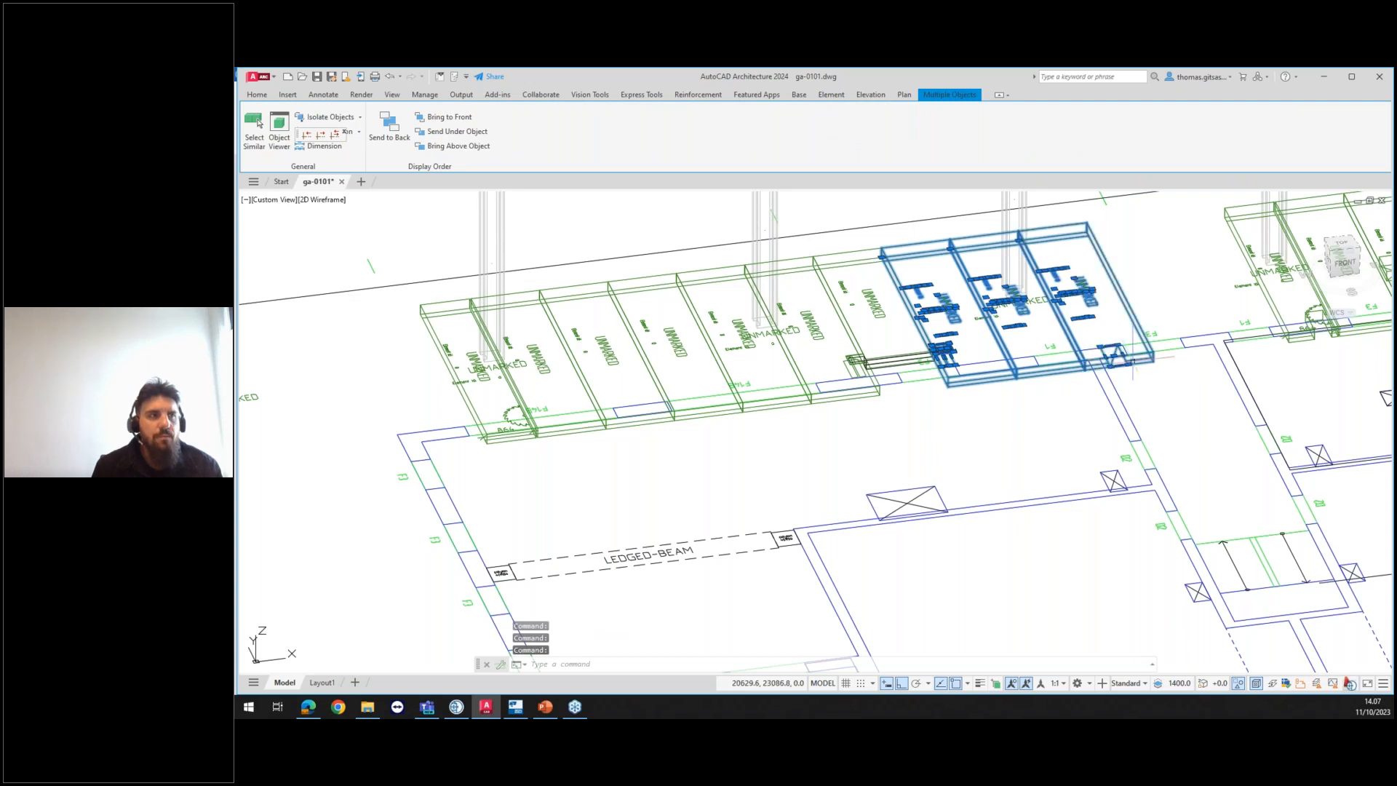
scroll(1273, 398, down, 2)
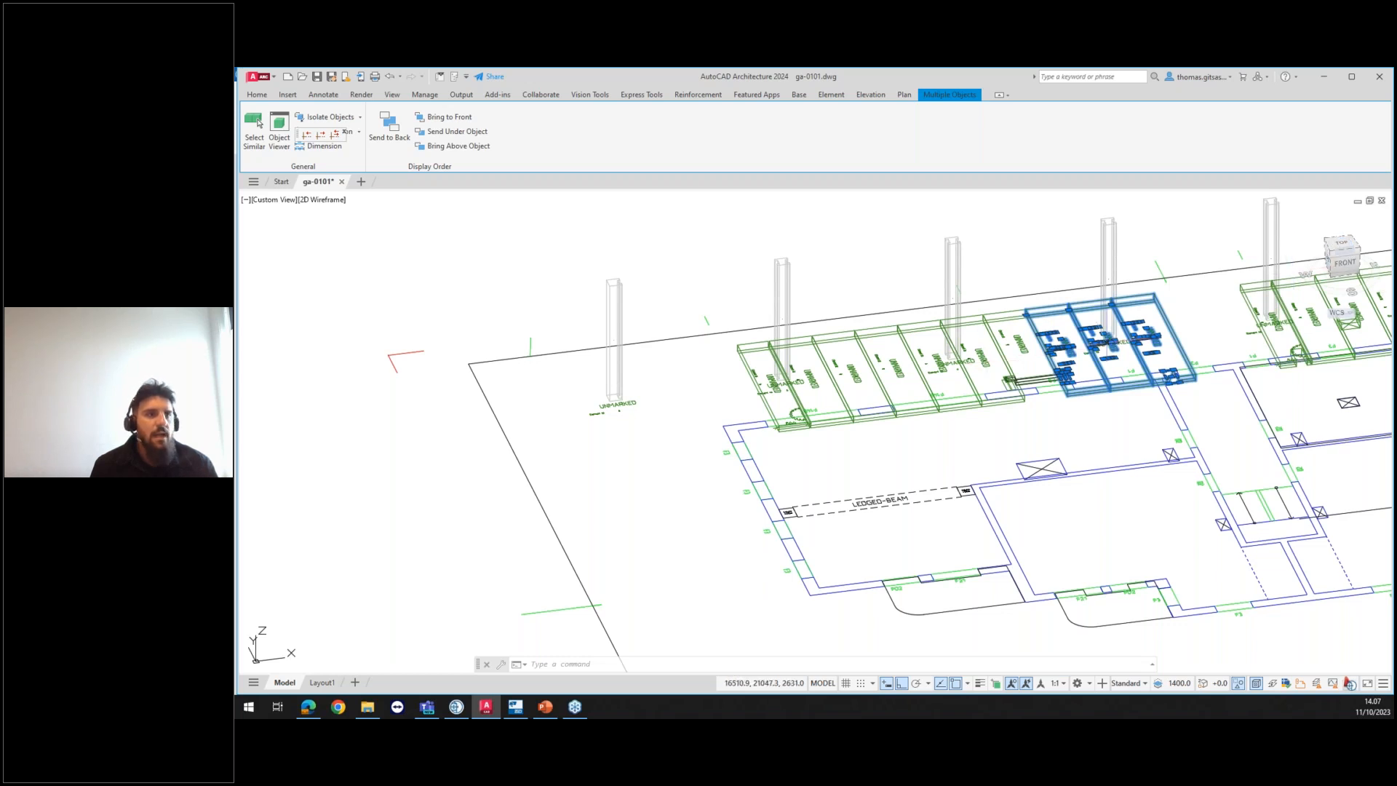
click(1344, 247)
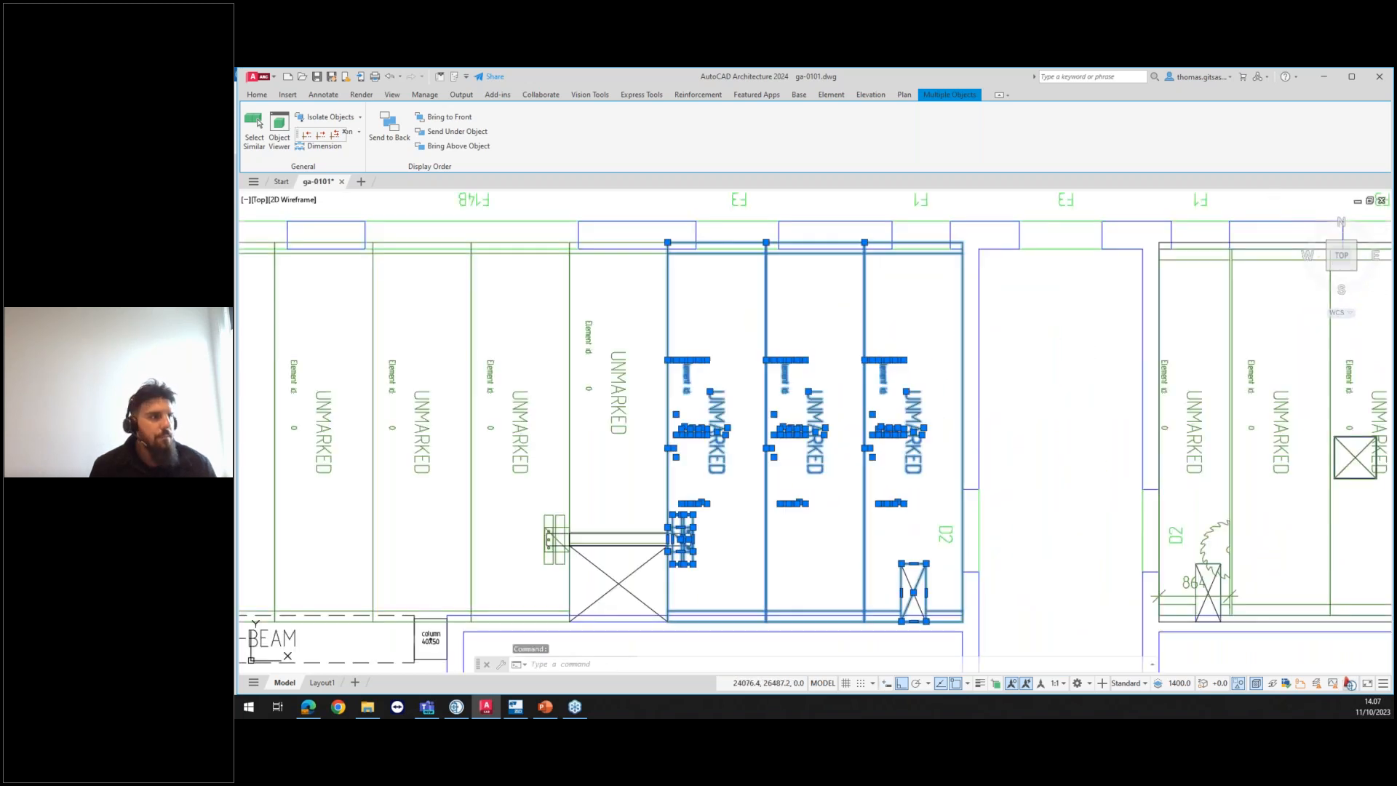
key(Escape)
Step: Draw a section 19 hollowcore slab area in the lower right room, from its upper-left inner corner to its right wall at the stairwell corner's level
scroll(1027, 429, down, 4)
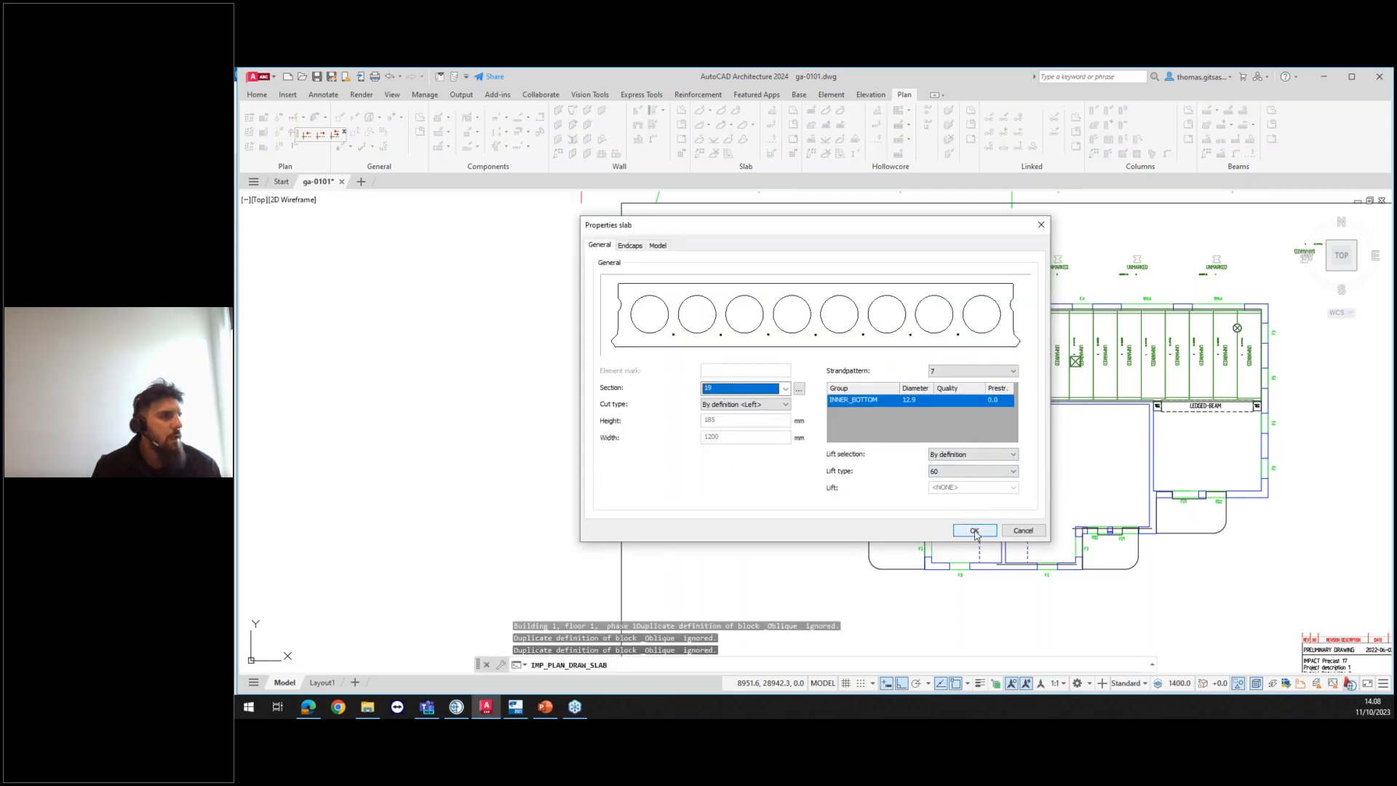
click(976, 531)
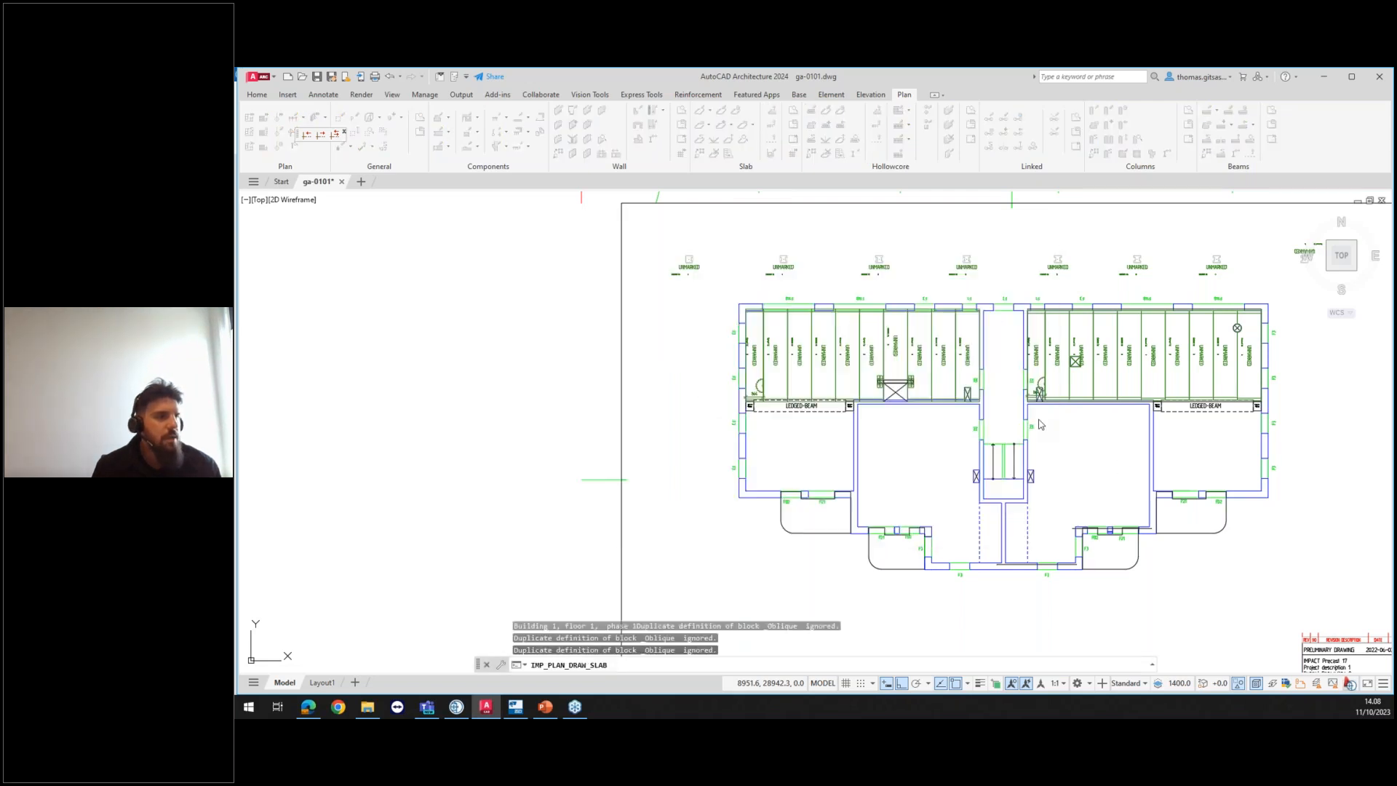
scroll(1016, 413, up, 5)
click(1016, 413)
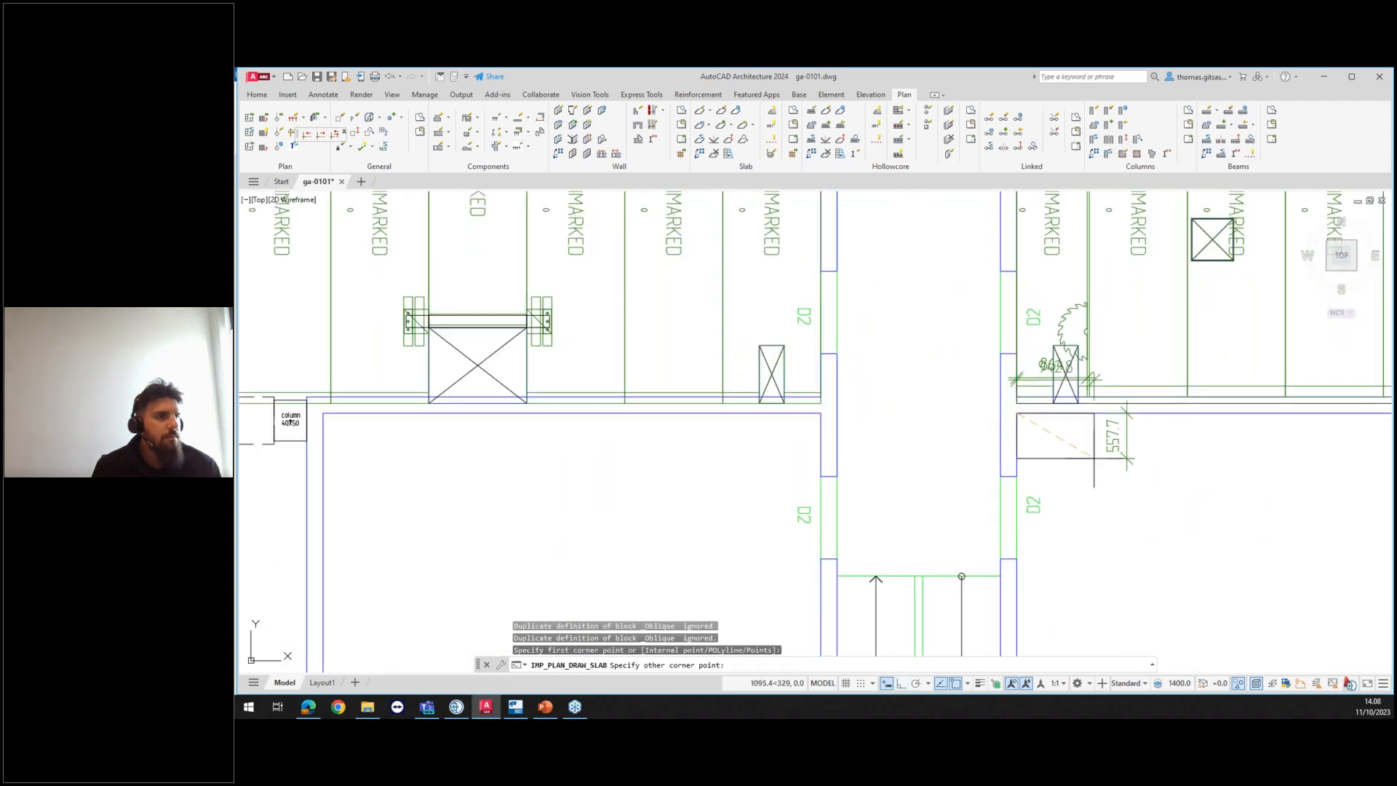
scroll(1175, 524, down, 4)
middle_drag(1180, 543, 1050, 457)
scroll(1047, 480, up, 5)
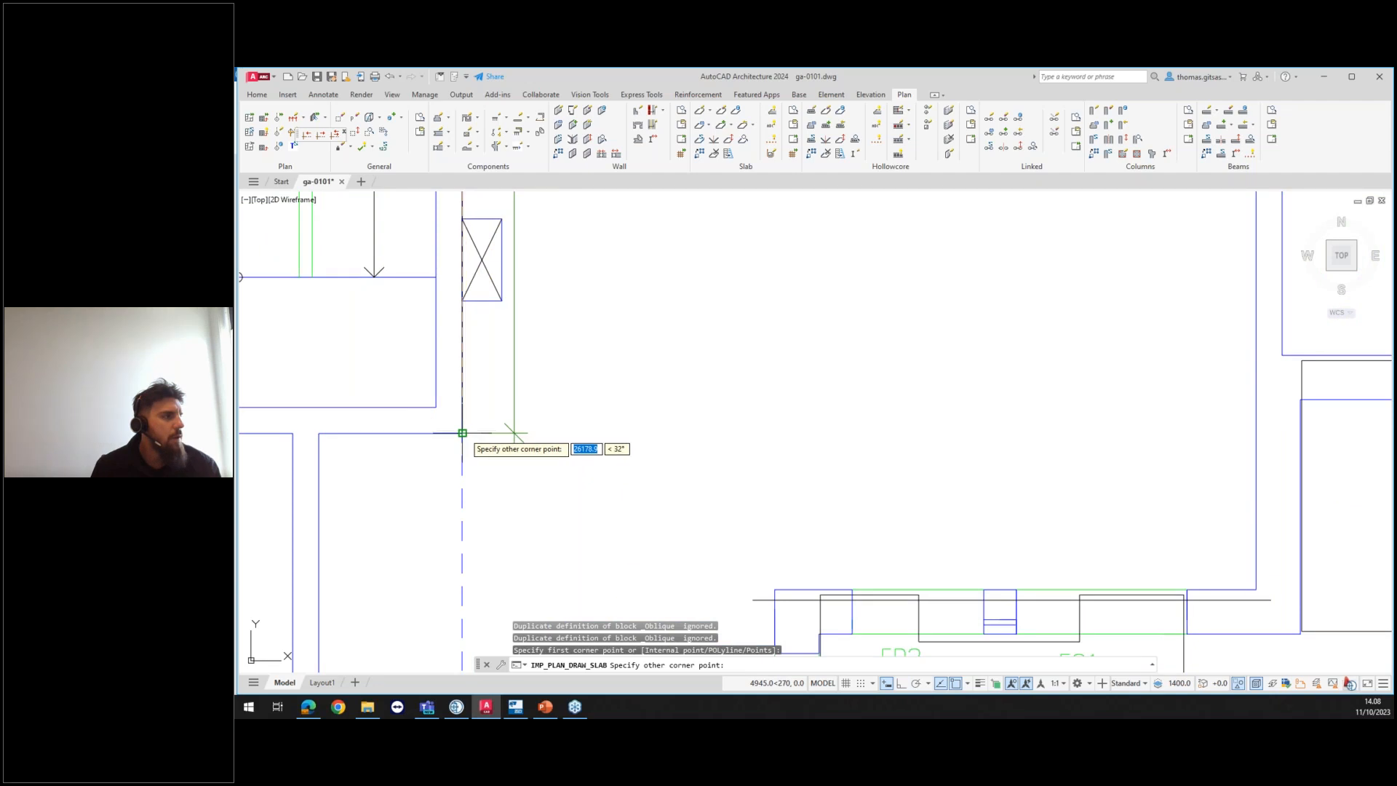
click(1256, 432)
Step: Set the slab area's support lengths to 80 on the upper edge and 0 on the other edges, with no slope
scroll(1225, 404, down, 5)
scroll(1079, 412, up, 2)
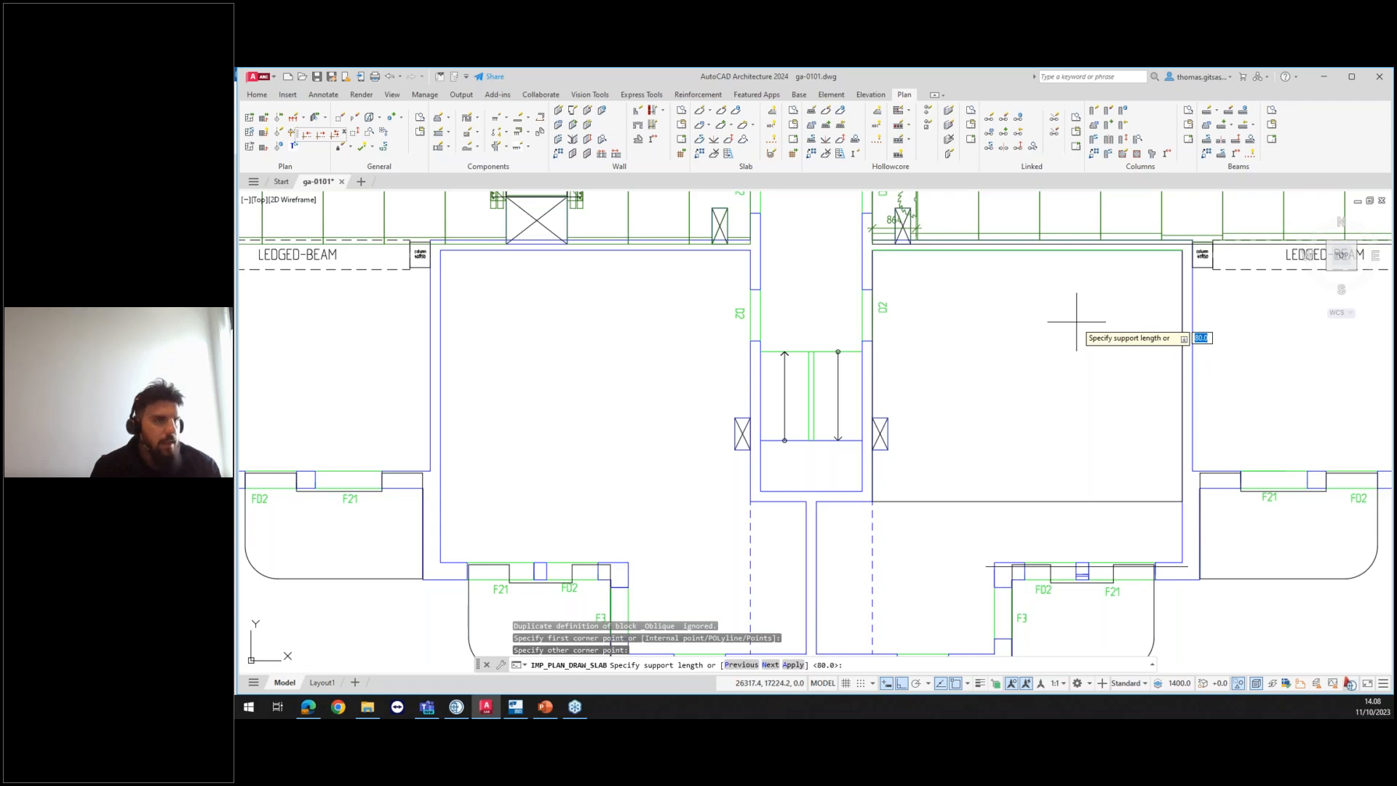
key(Return)
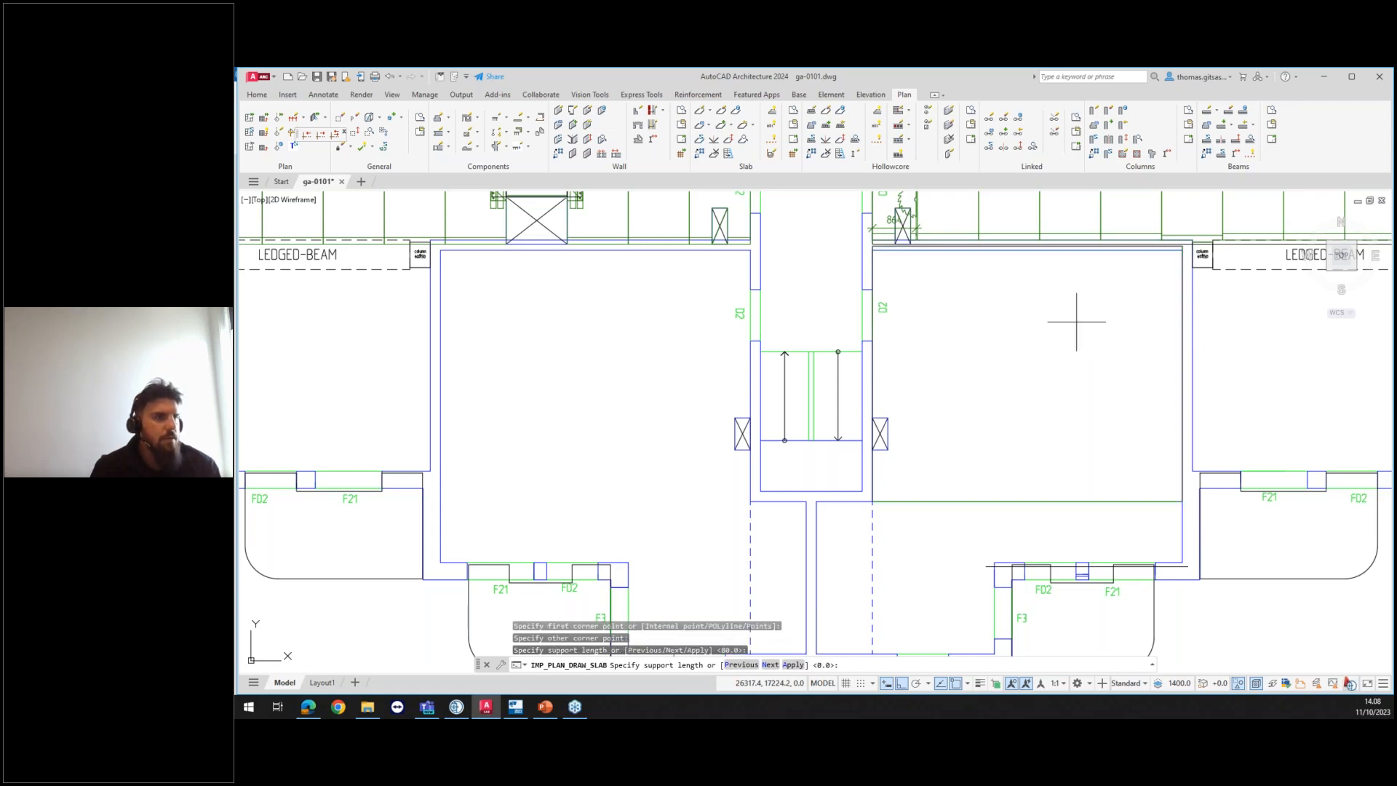
key(Return)
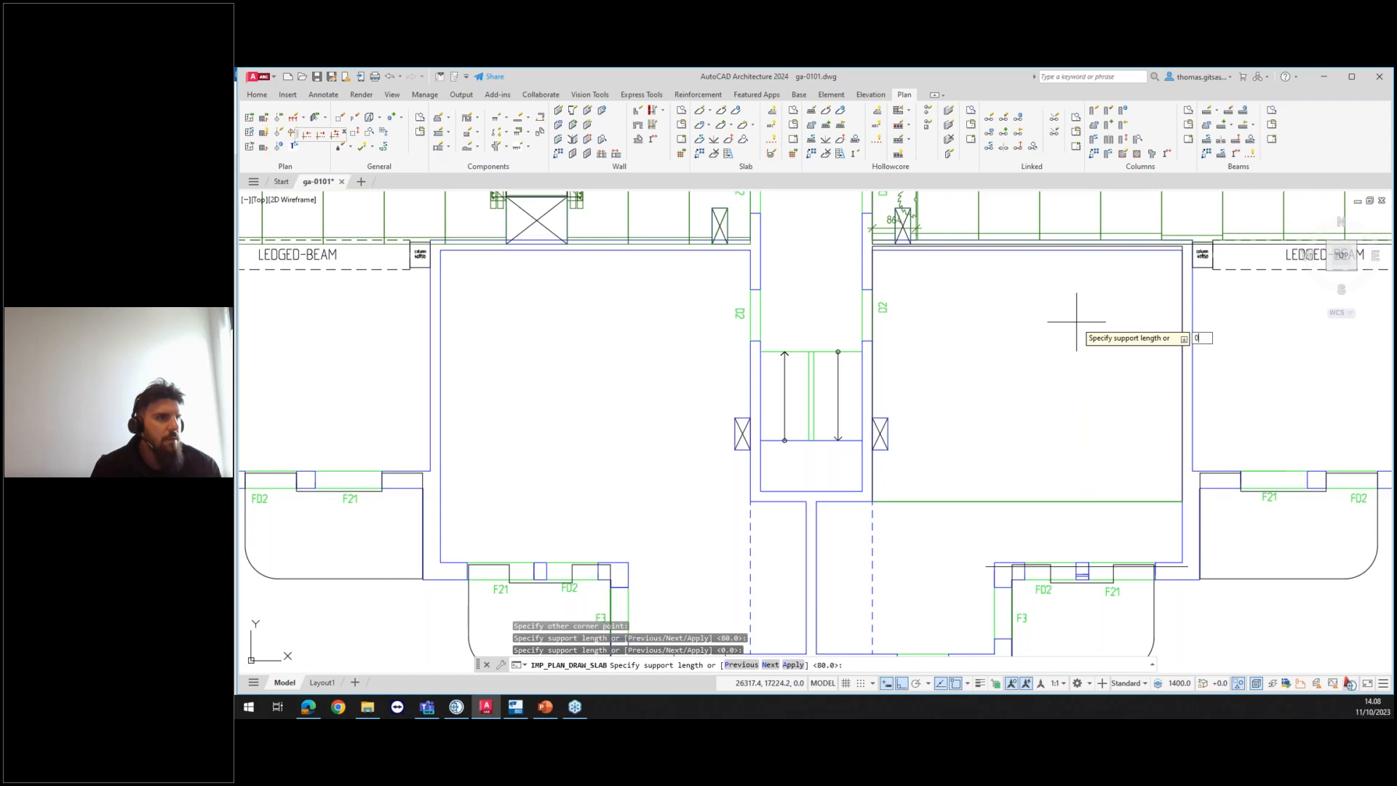
key(Return)
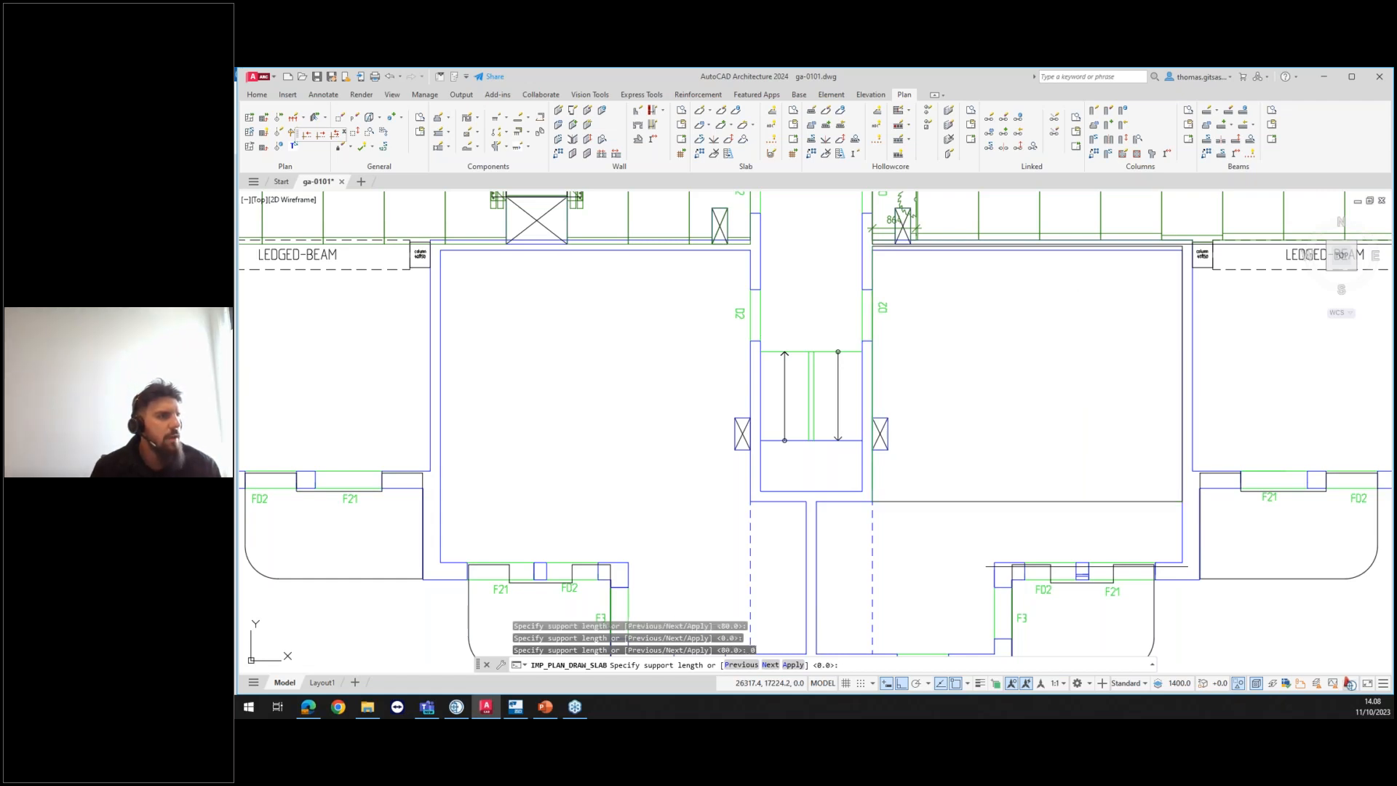
key(Return)
key(Return)
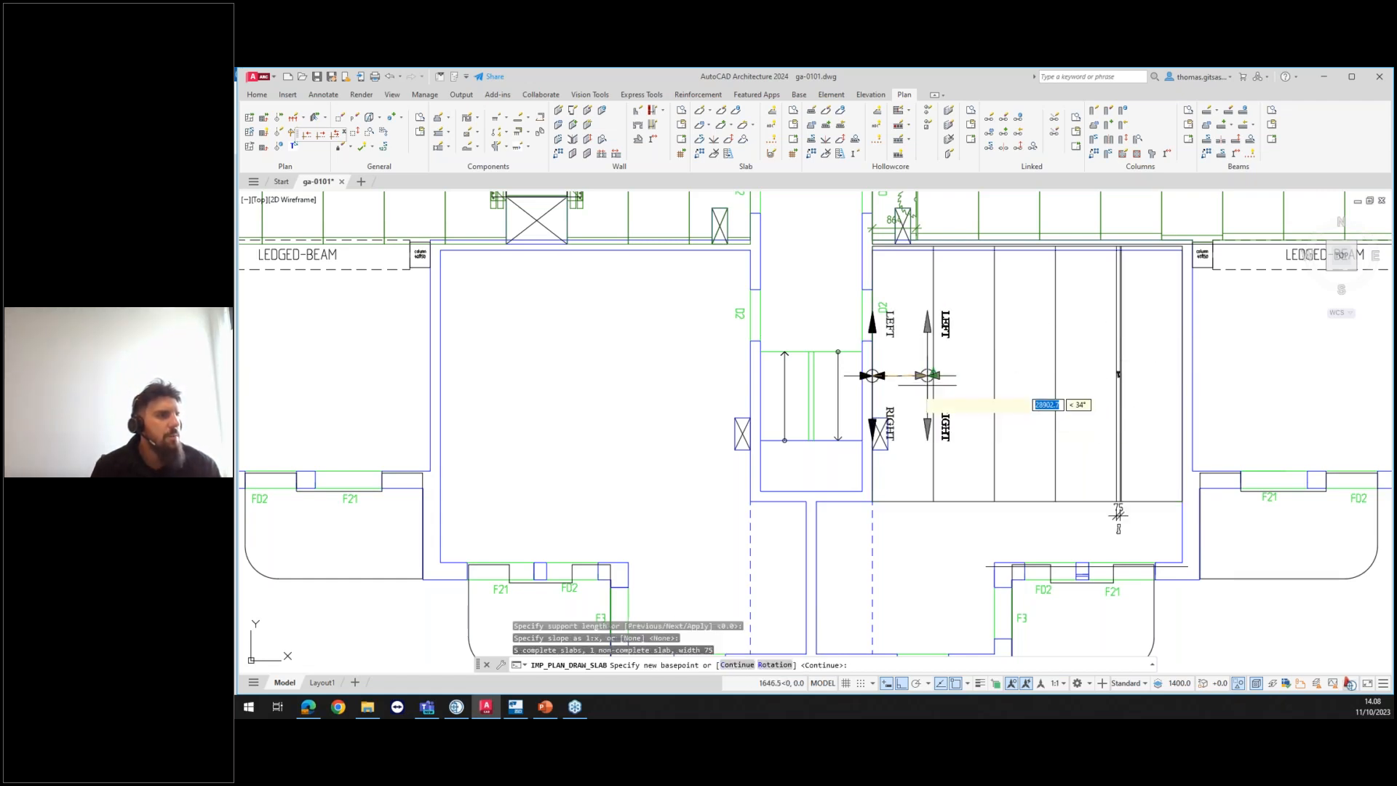
Step: Set the basepoint on the room's left wall, apply the layout with the non-complete slab at the right end, and delete that narrow slab
click(873, 375)
key(Return)
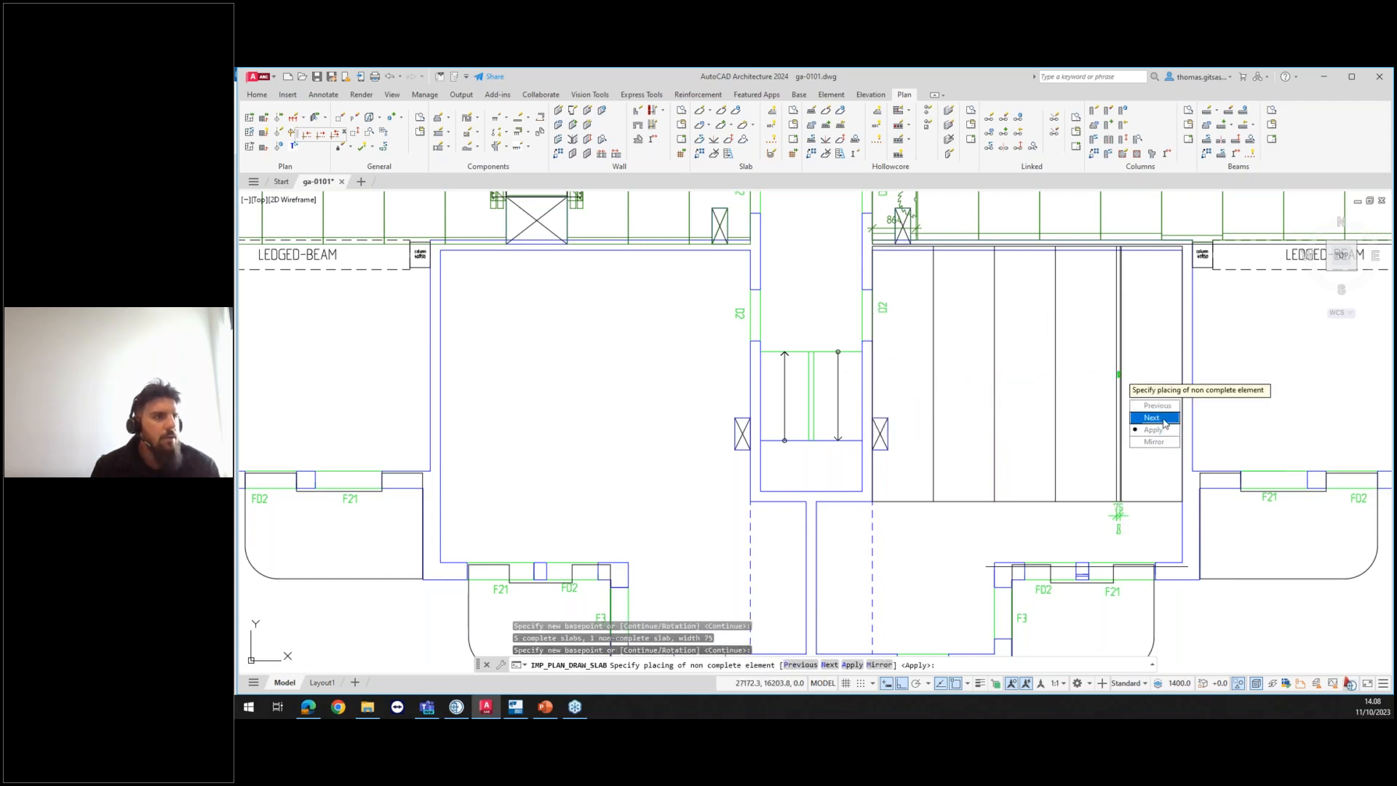
click(1163, 419)
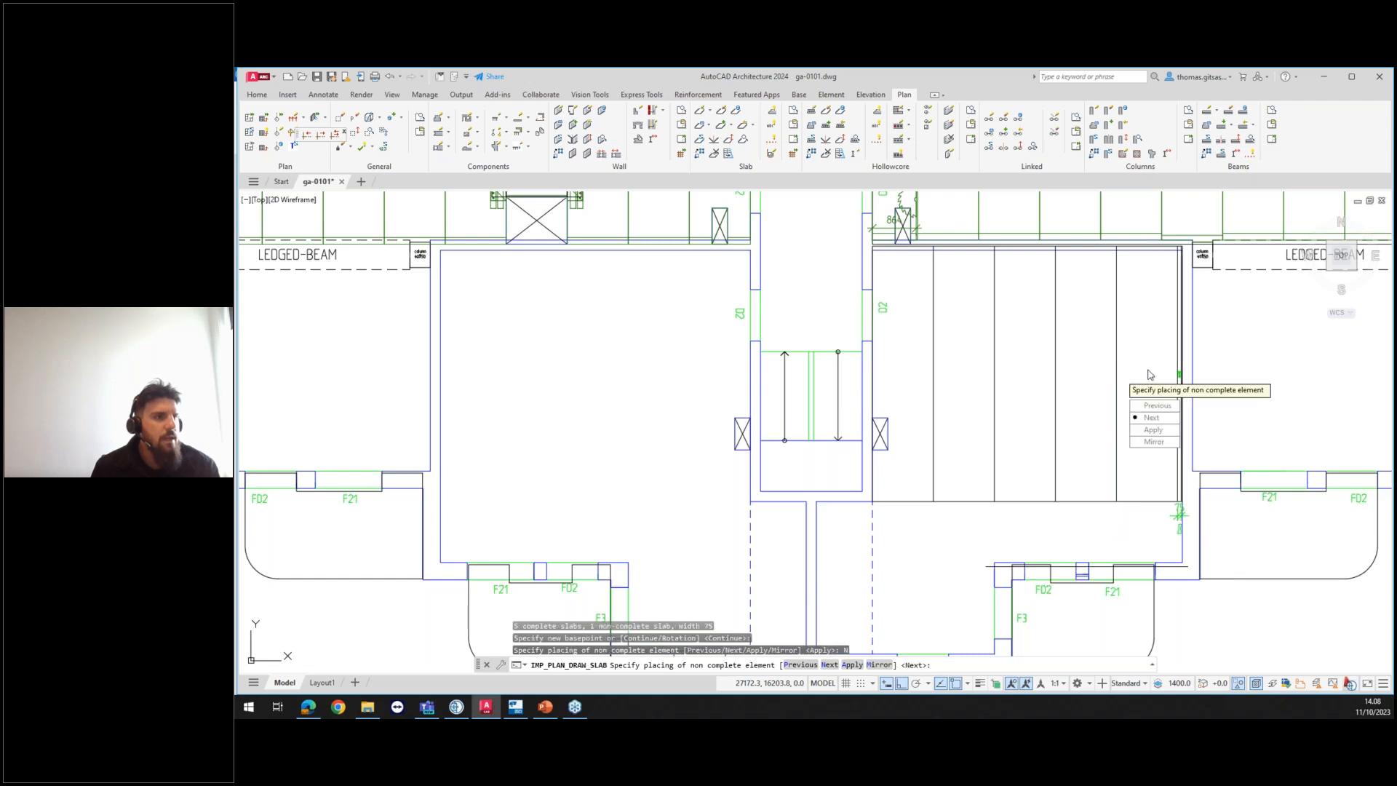
click(1162, 432)
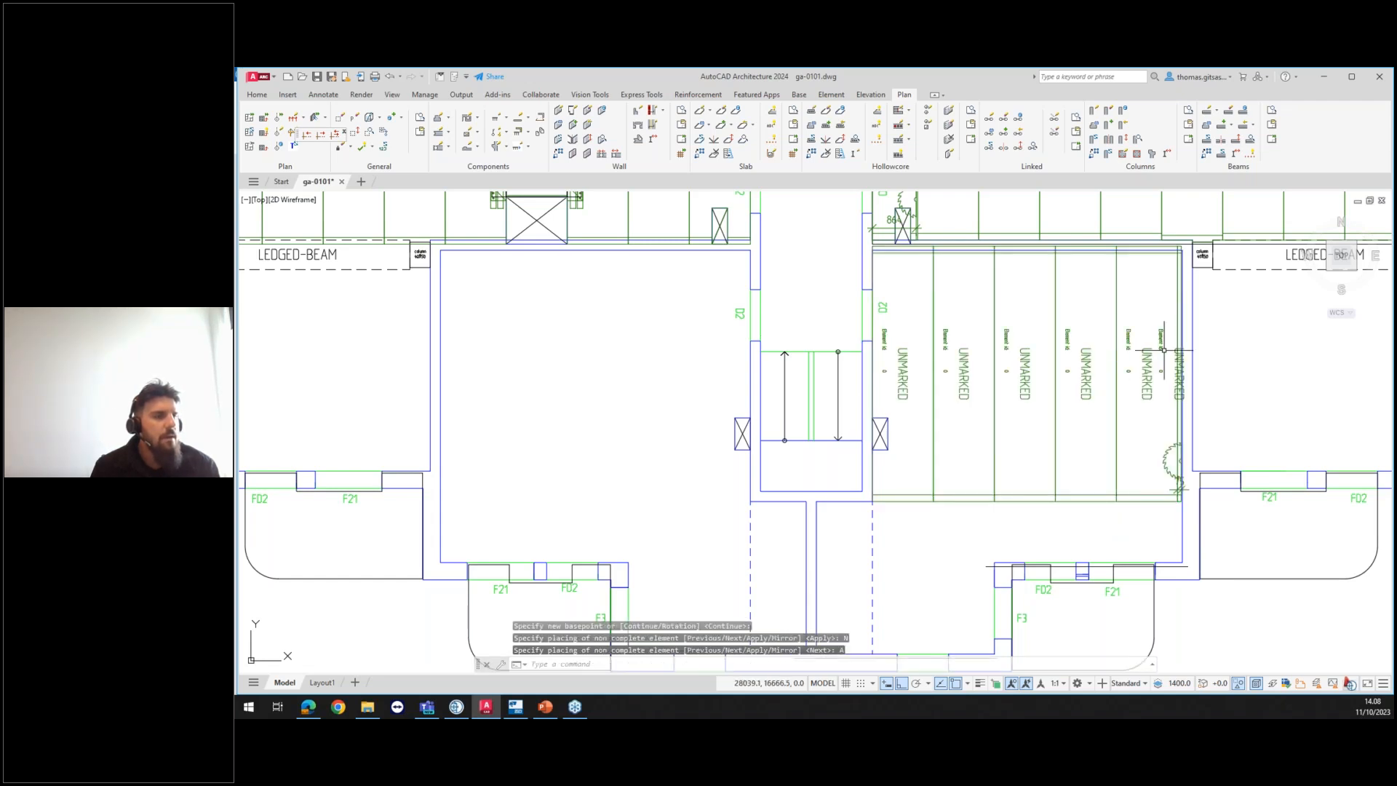
key(Delete)
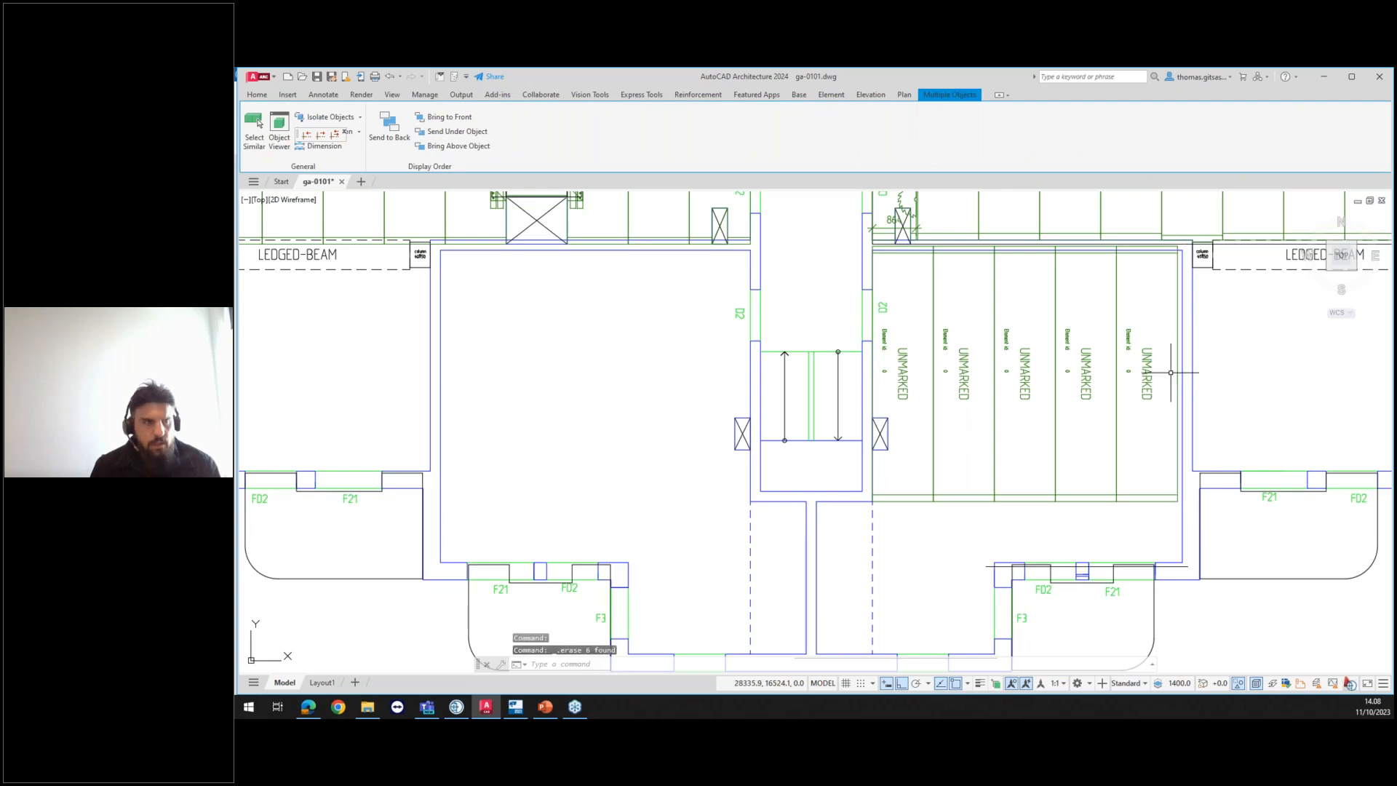
middle_drag(1031, 510, 1096, 491)
click(1231, 419)
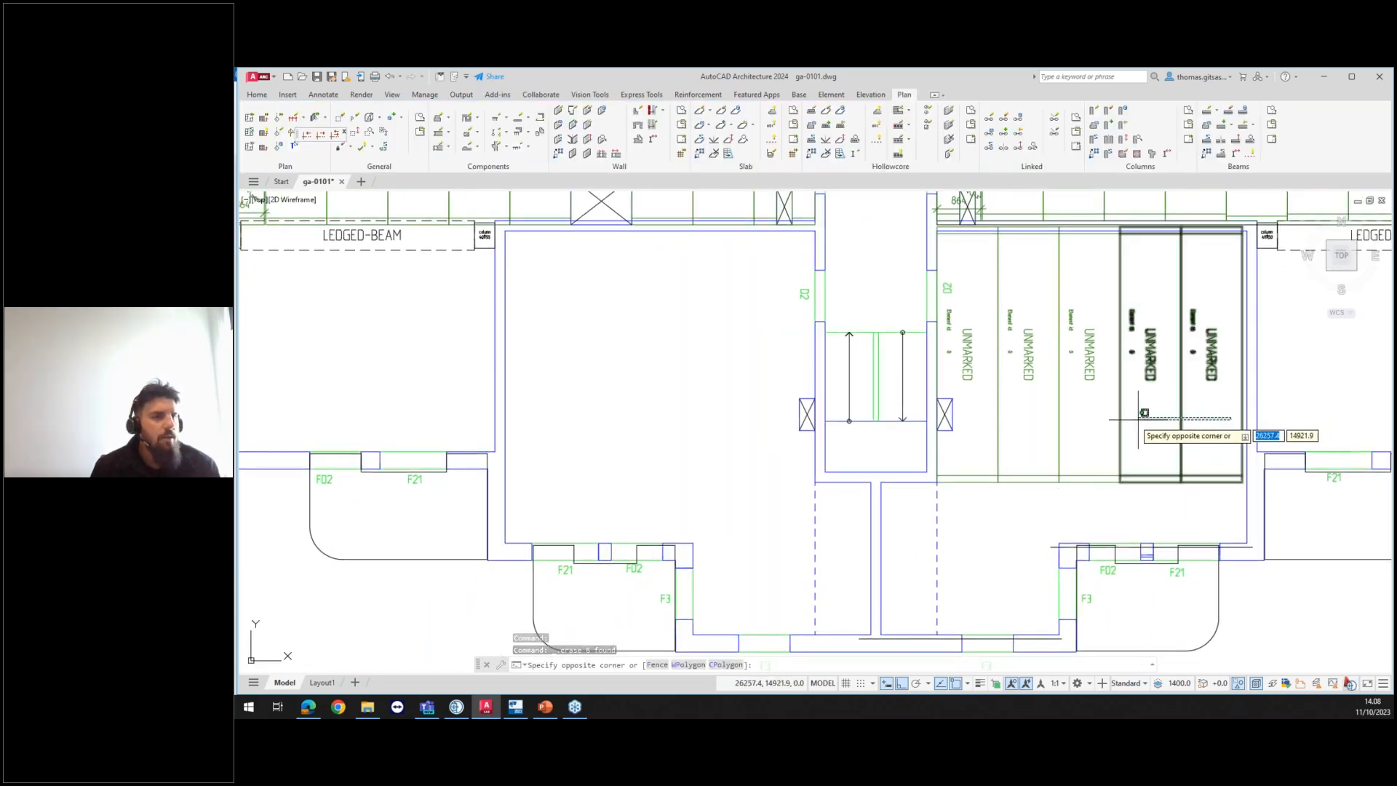
click(1051, 425)
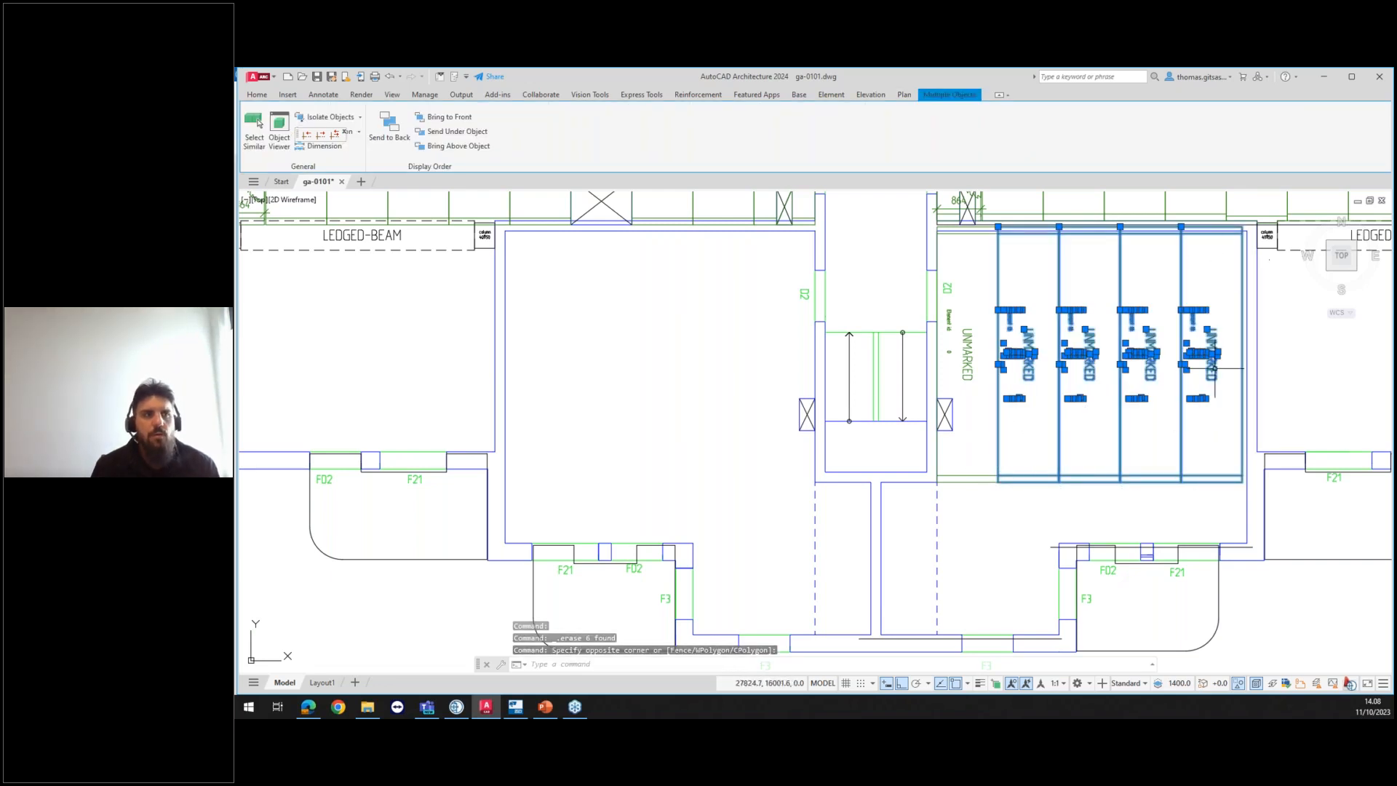
key(Escape)
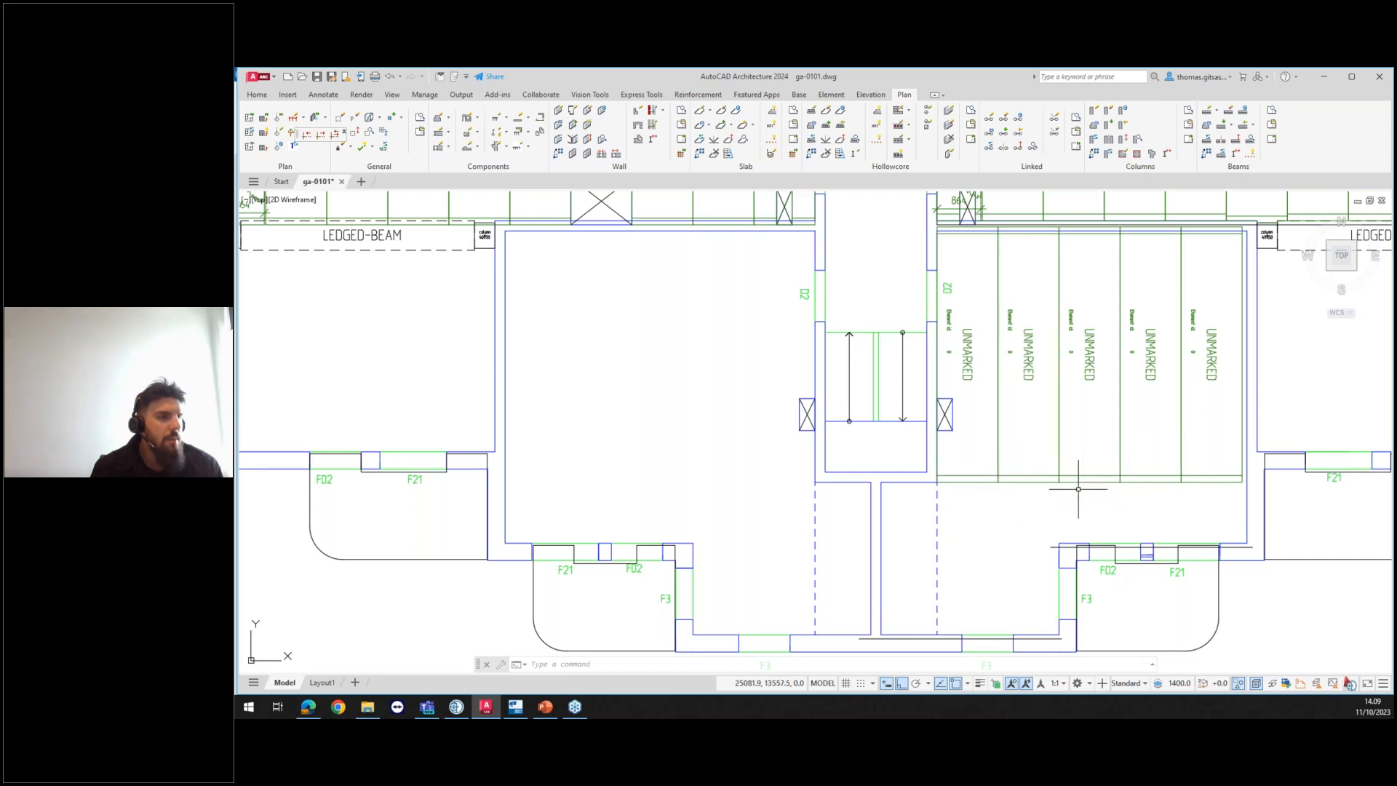
Step: Select the three rightmost slabs in the lower right room for editing and review their slab properties
click(1196, 410)
click(1089, 365)
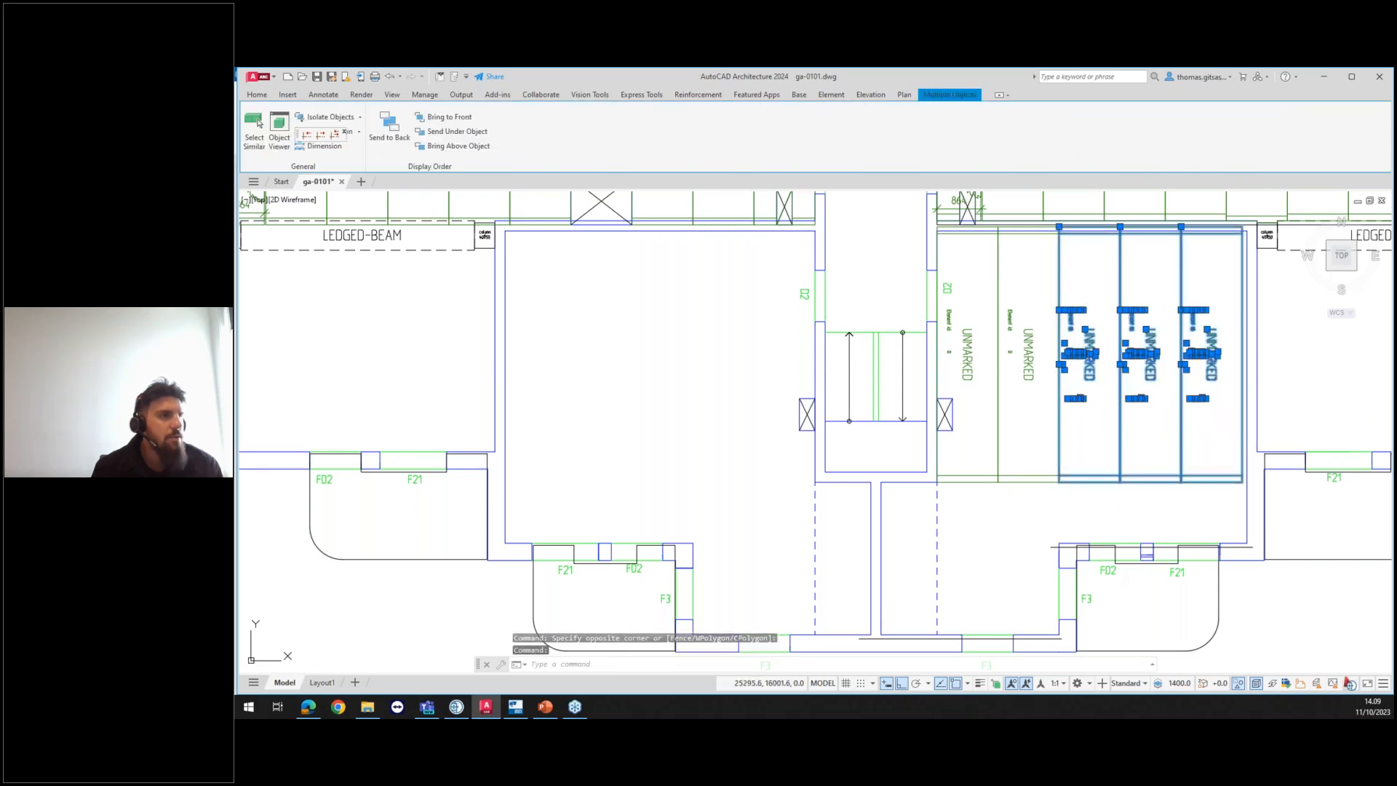
double_click(1139, 422)
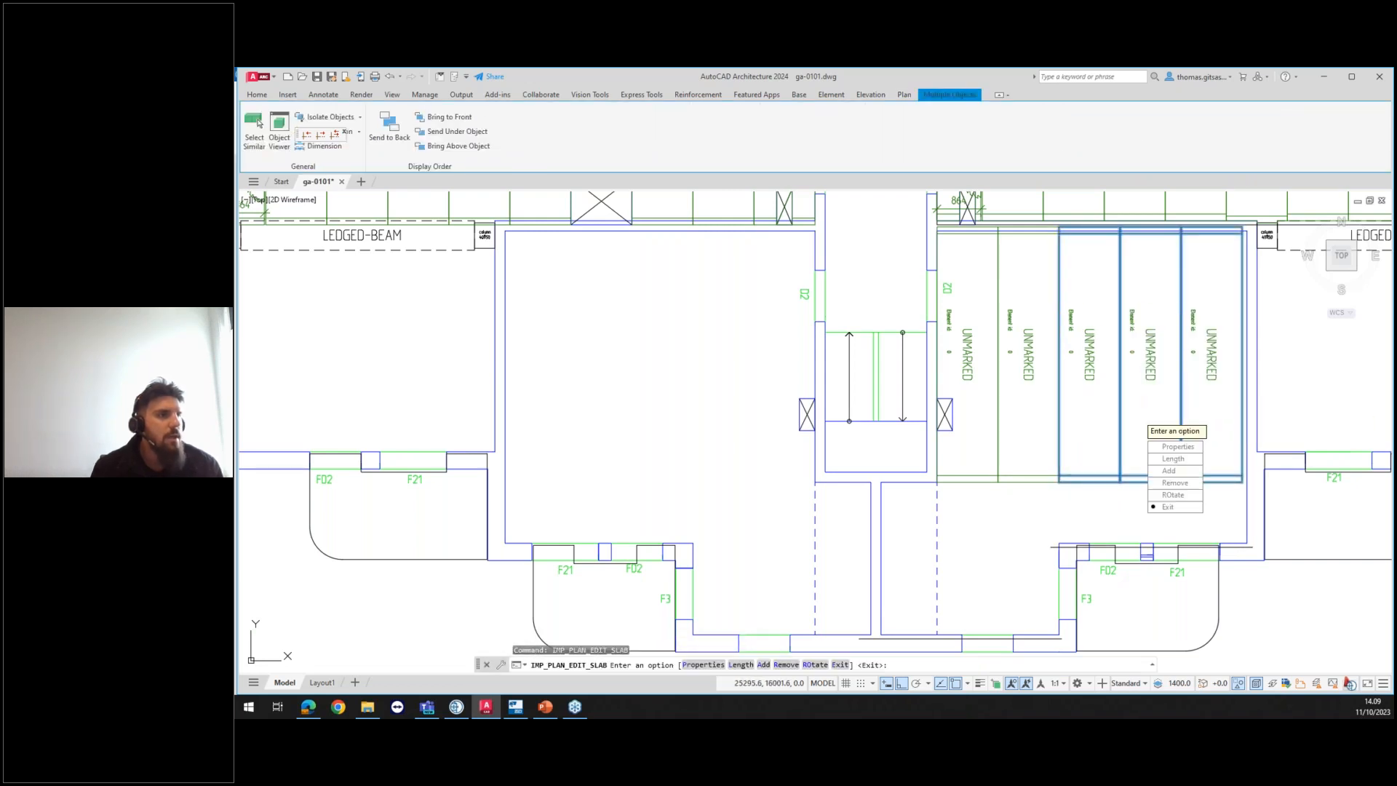
click(1177, 446)
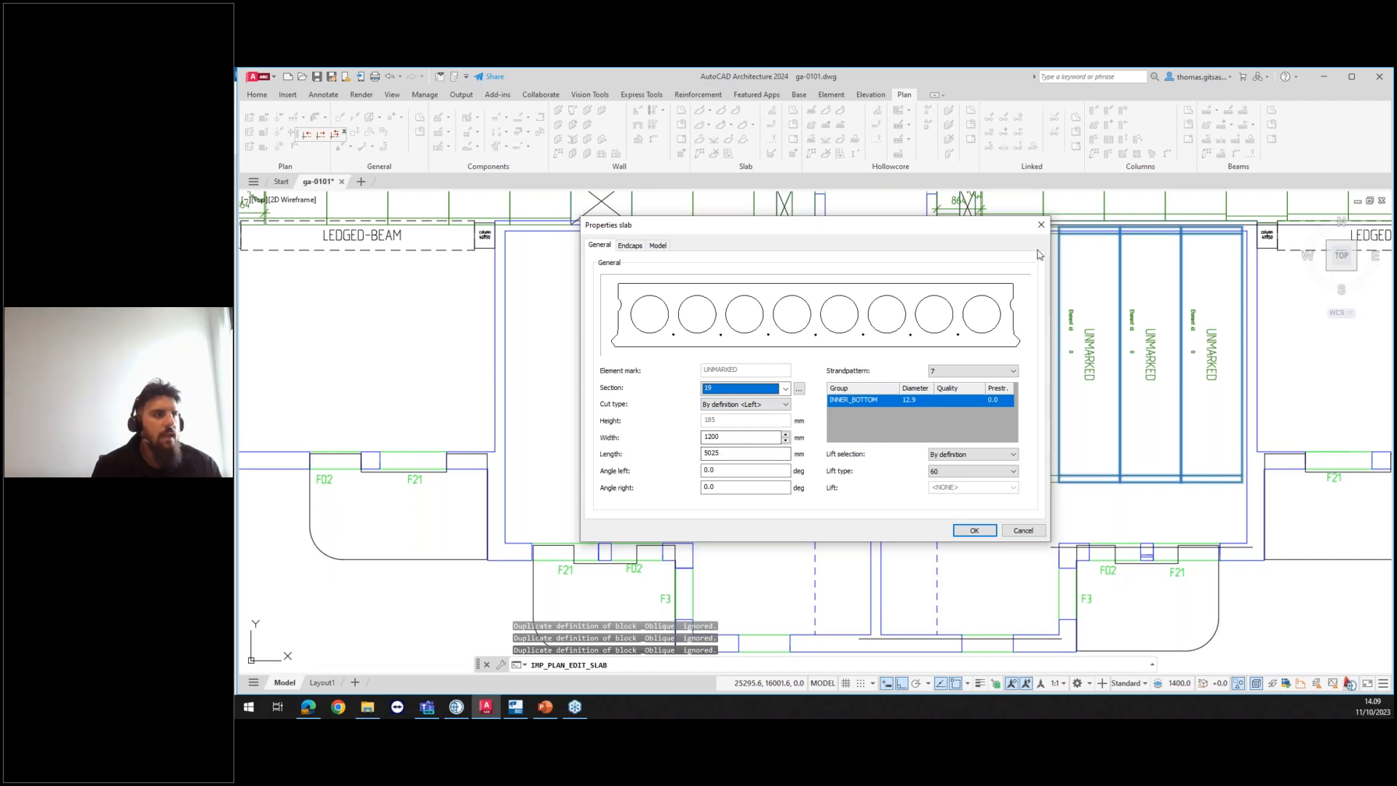
click(1040, 225)
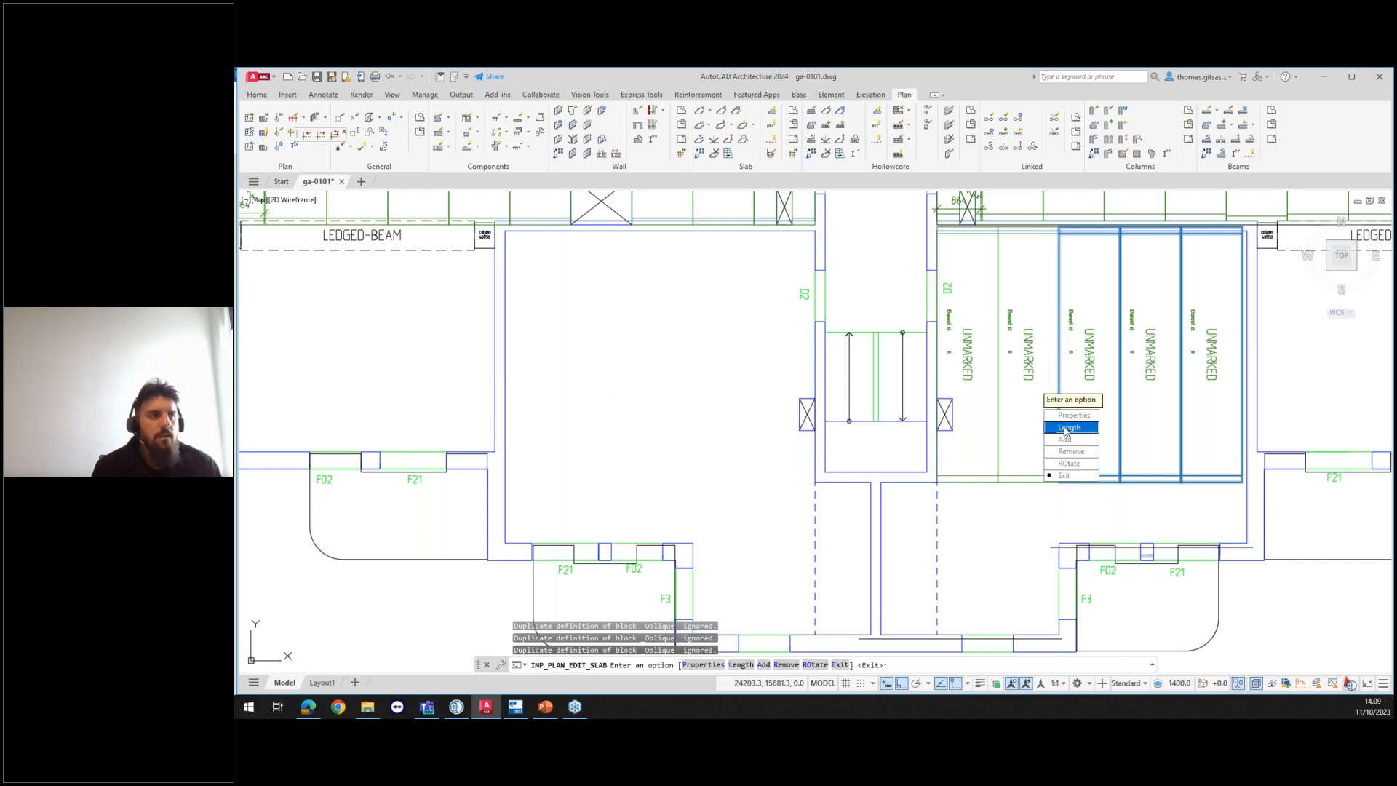
Step: Extend the lower ends of the three rightmost slabs to the reference line in the wall above the balcony
click(1067, 428)
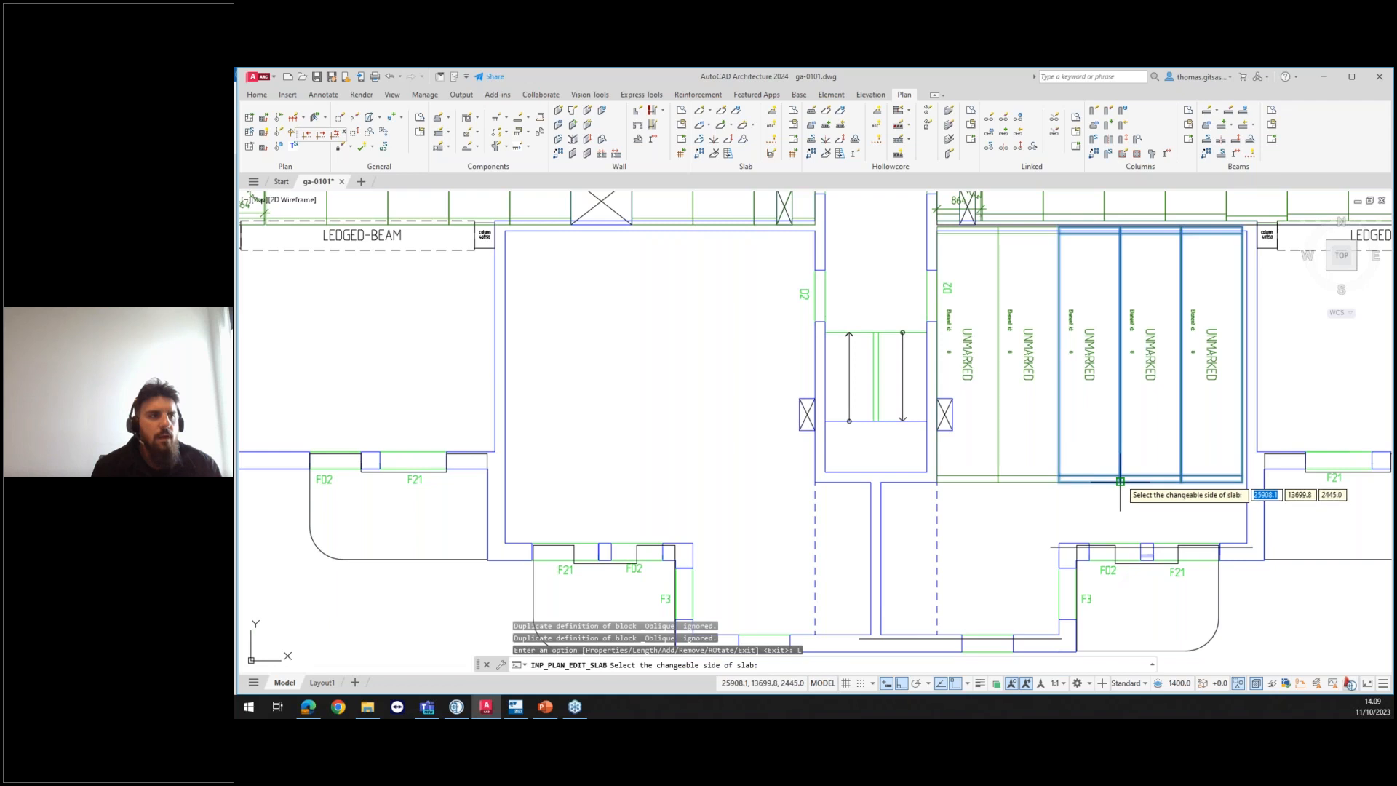
click(1119, 481)
click(1152, 512)
click(1120, 482)
scroll(1127, 559, up, 4)
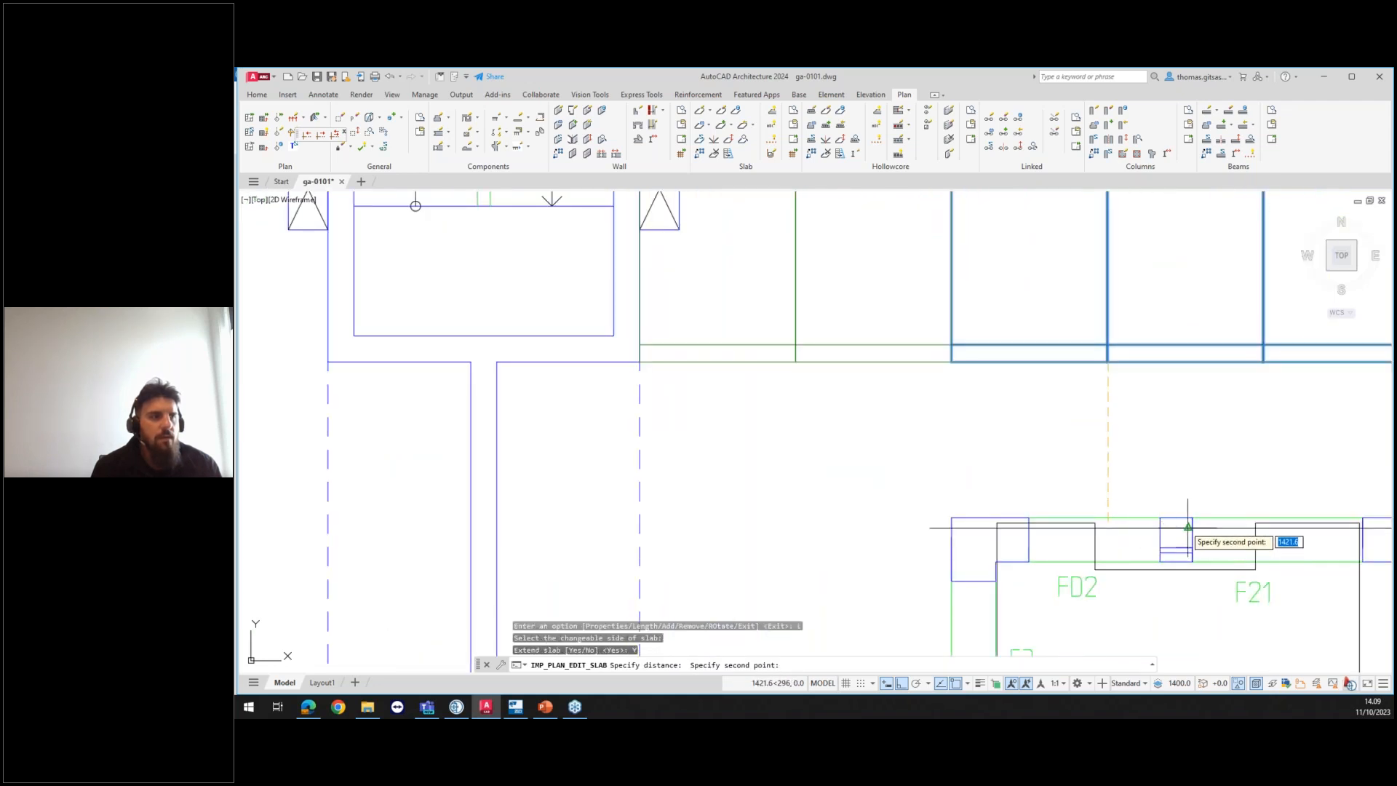
click(1105, 526)
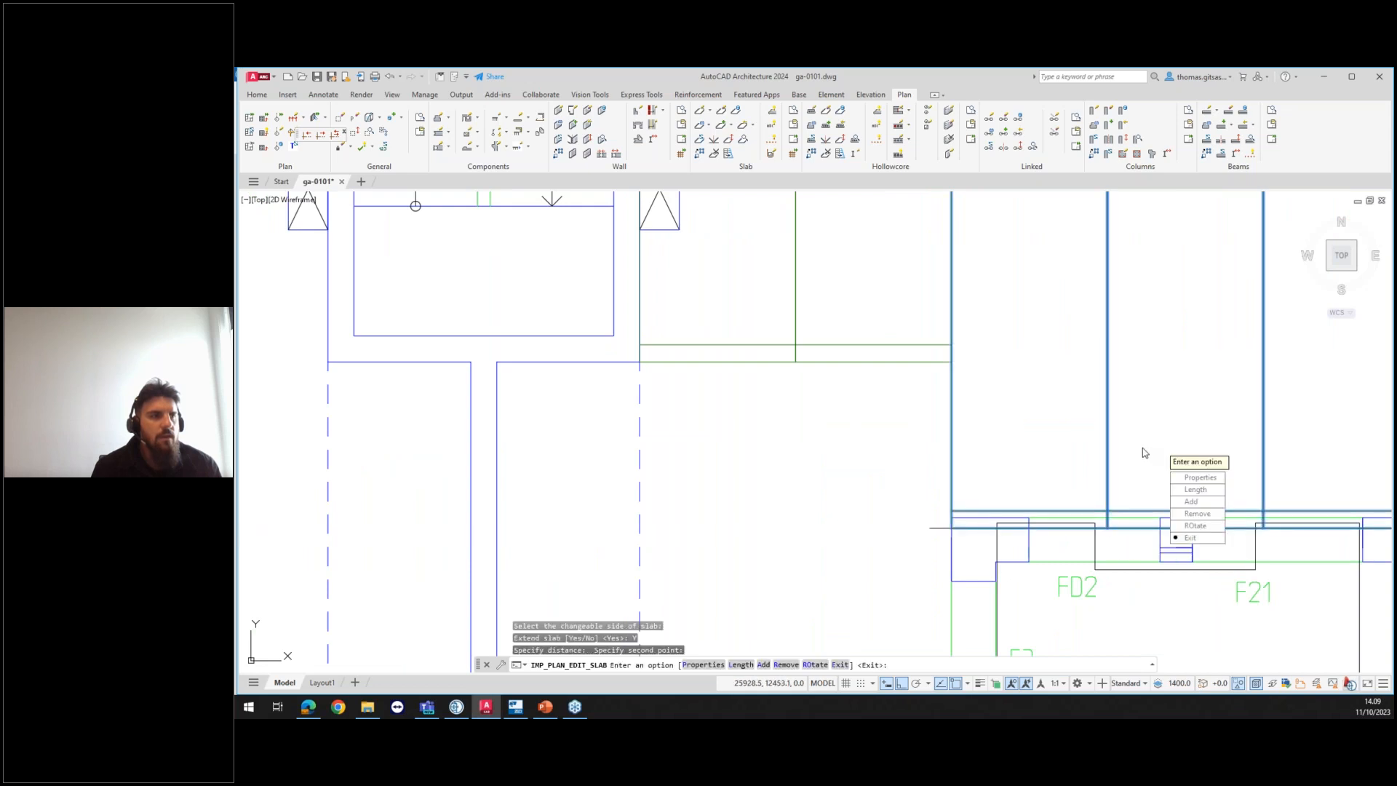
scroll(1143, 447, down, 2)
key(Return)
scroll(1143, 386, down, 2)
scroll(1136, 430, up, 2)
scroll(1137, 398, down, 2)
Step: Extend the lower ends of the two slabs beside the stairwell to the reference line in the lower wall at window F3
click(1026, 390)
click(992, 349)
double_click(1006, 330)
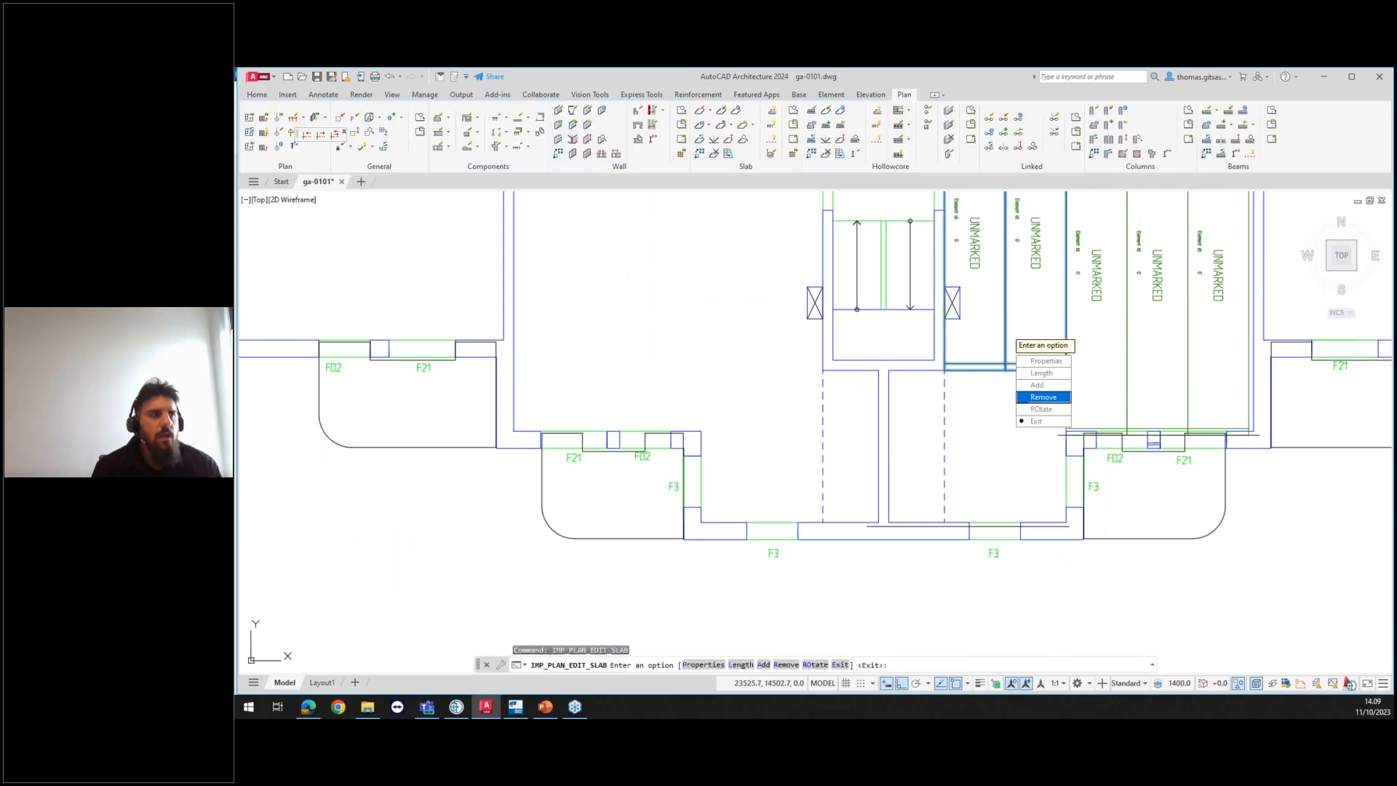
click(1041, 373)
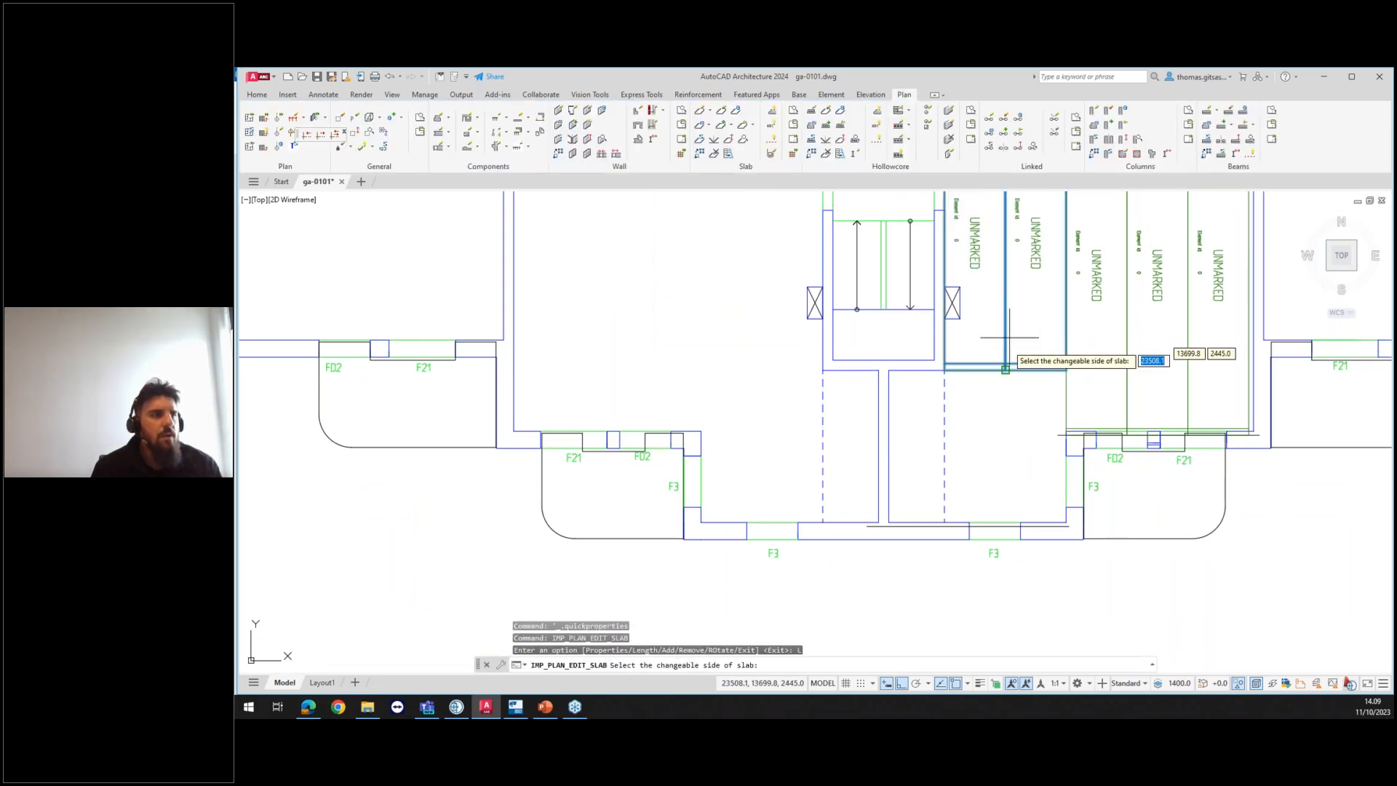
scroll(989, 400, up, 4)
click(1032, 318)
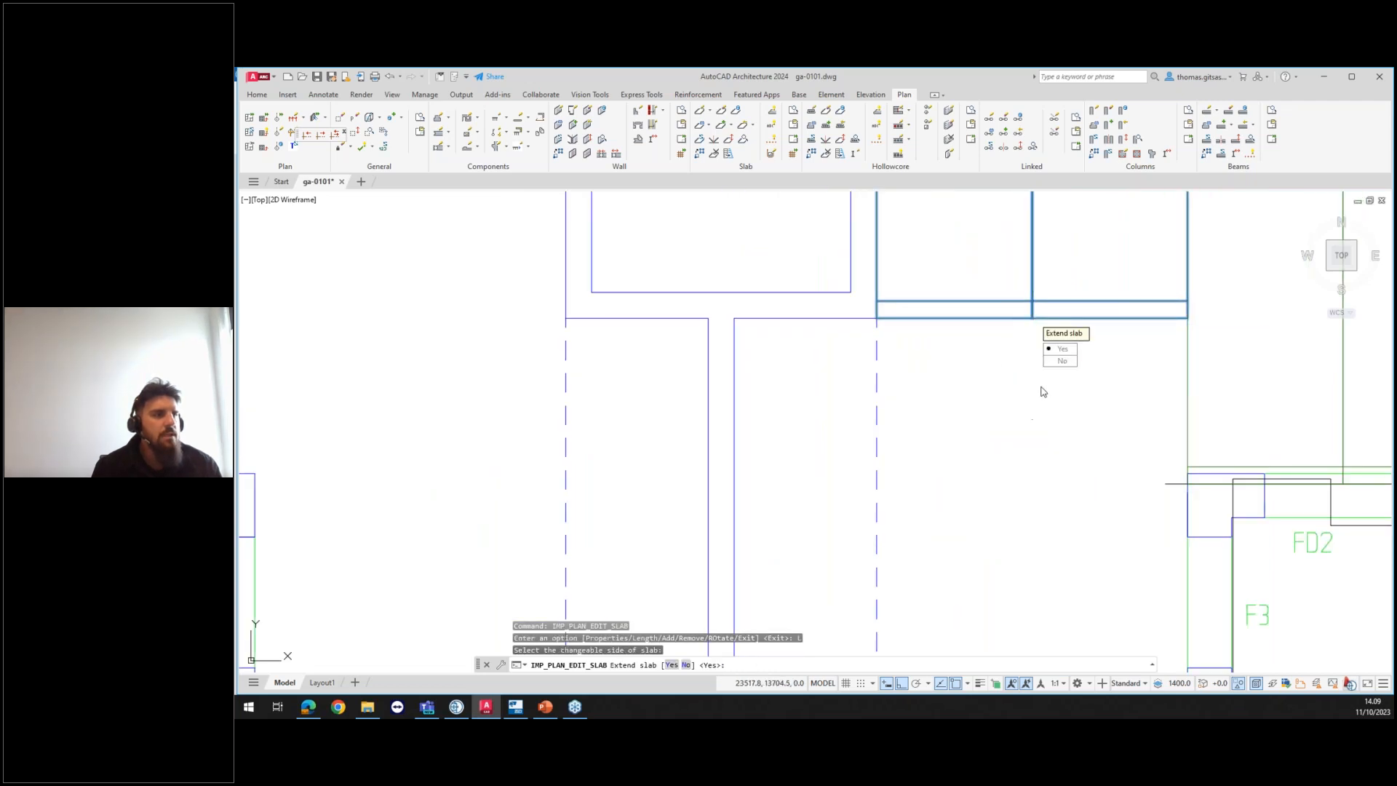
click(1073, 350)
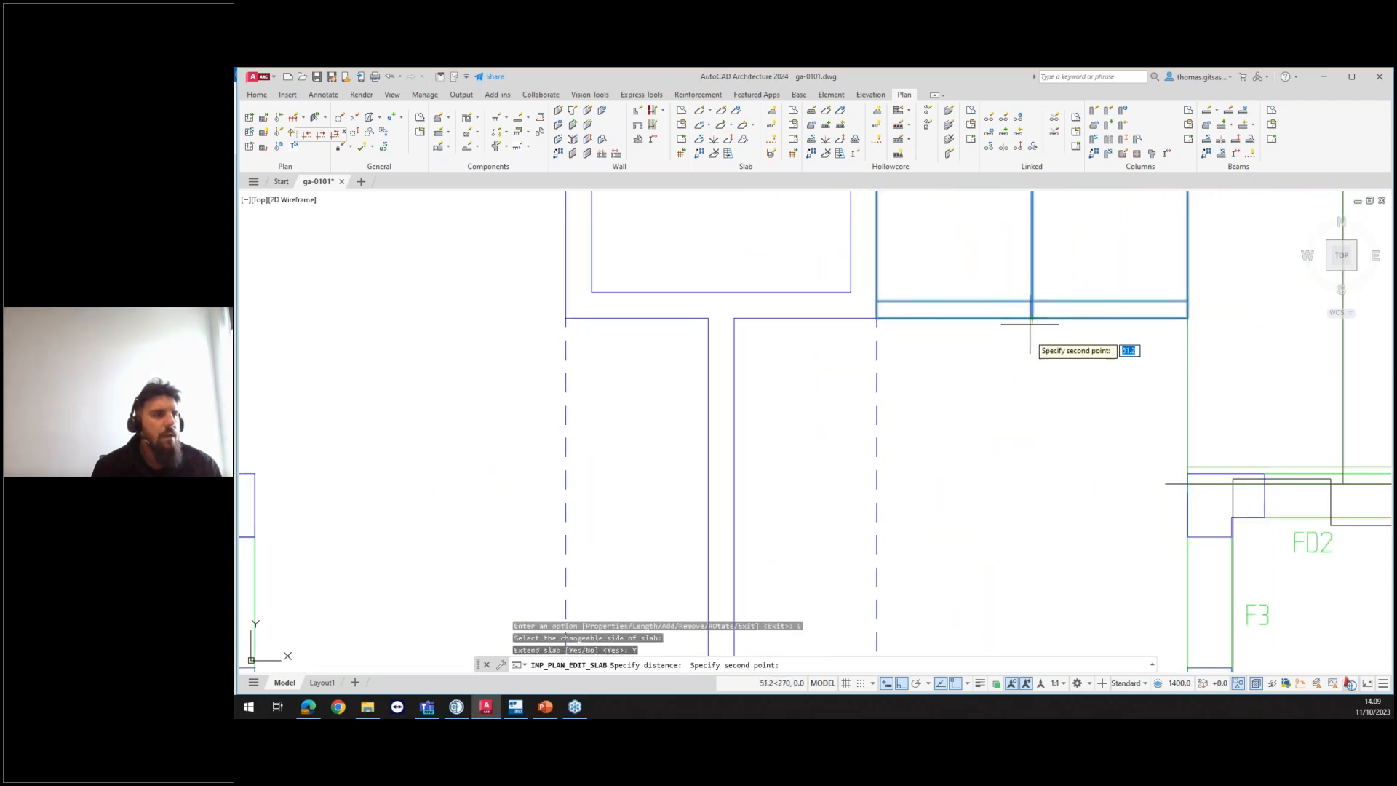
scroll(1037, 436, down, 3)
scroll(1038, 484, up, 4)
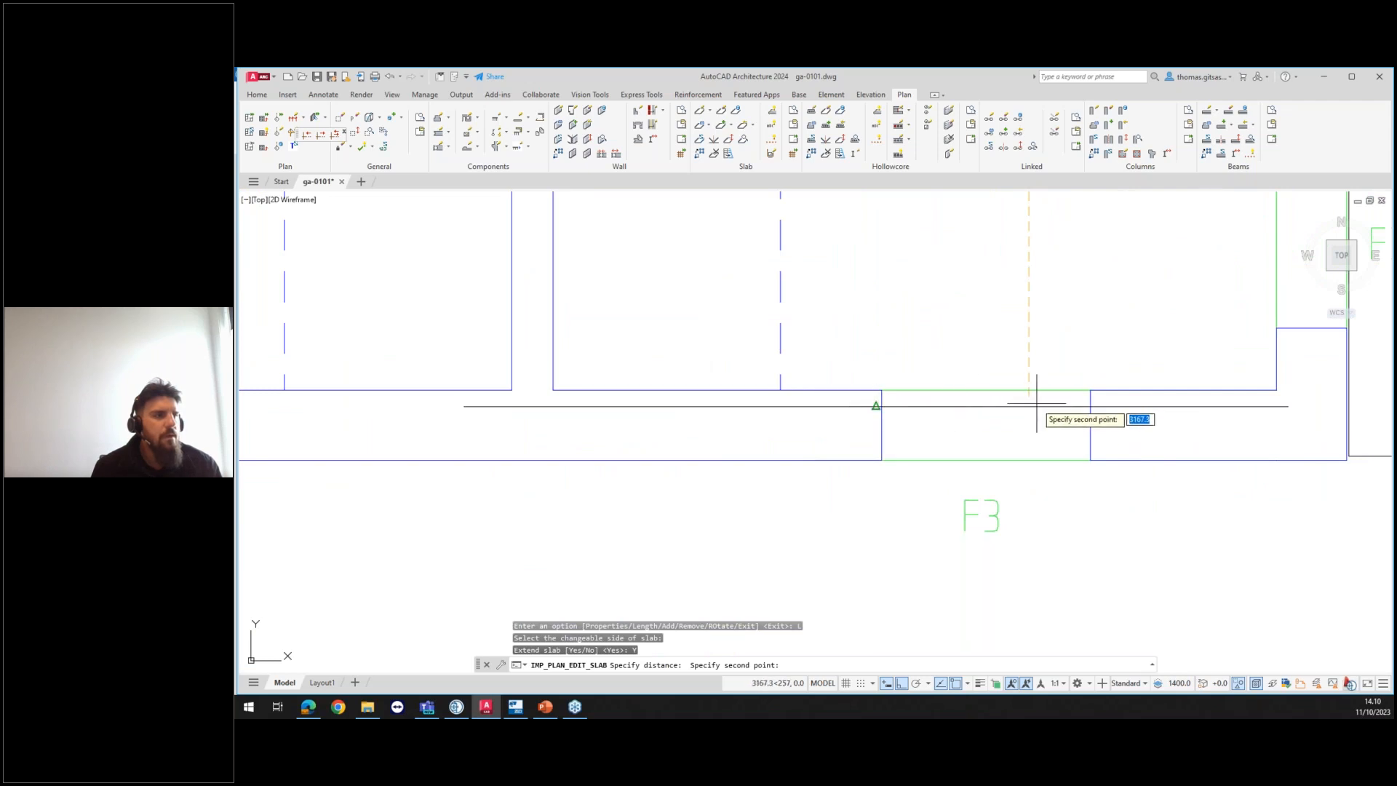
click(880, 408)
scroll(1069, 407, down, 3)
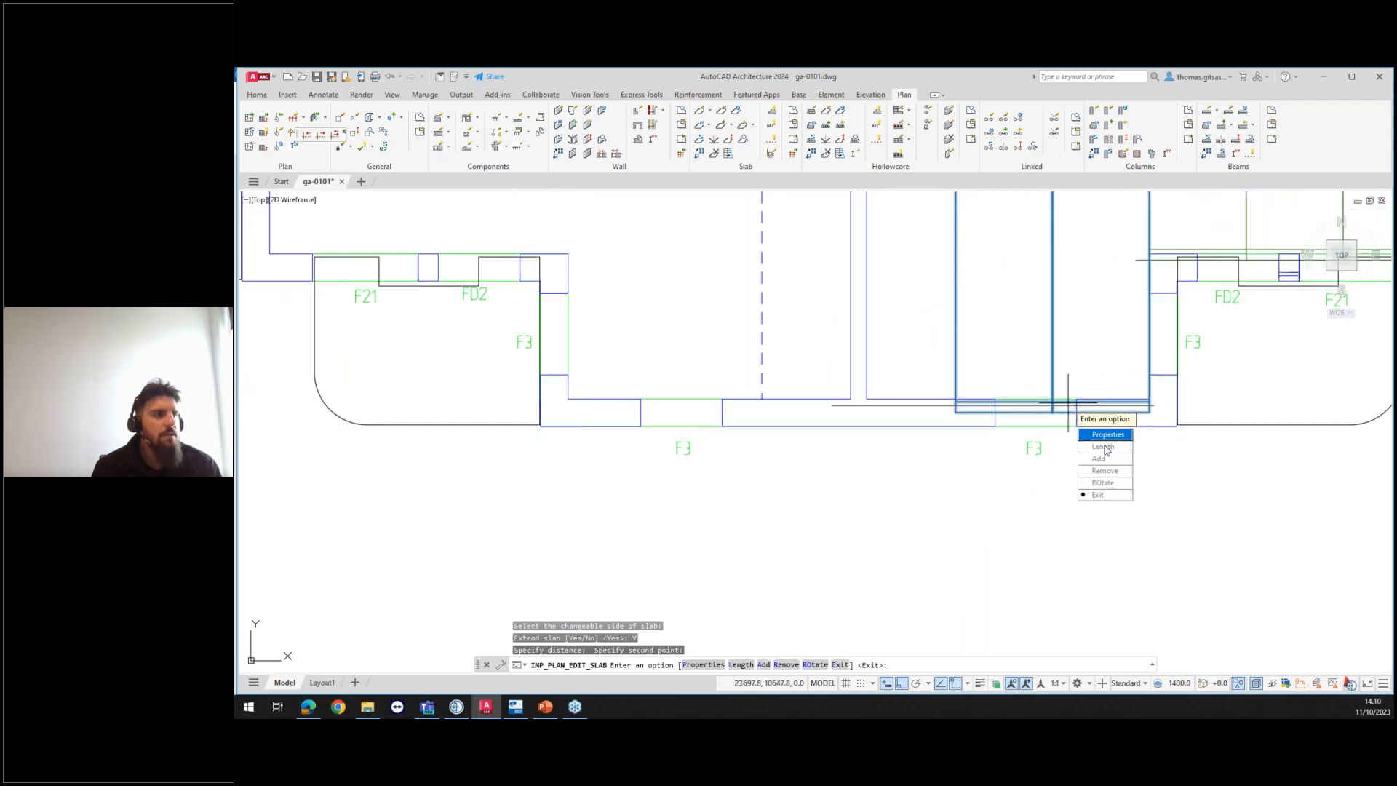
click(1105, 495)
Step: Draw a section 19 slab area below the stairwell, from the narrow bay's upper-left inner corner to the extended slabs' left edge at the lower wall
scroll(1069, 429, down, 3)
scroll(1058, 396, up, 2)
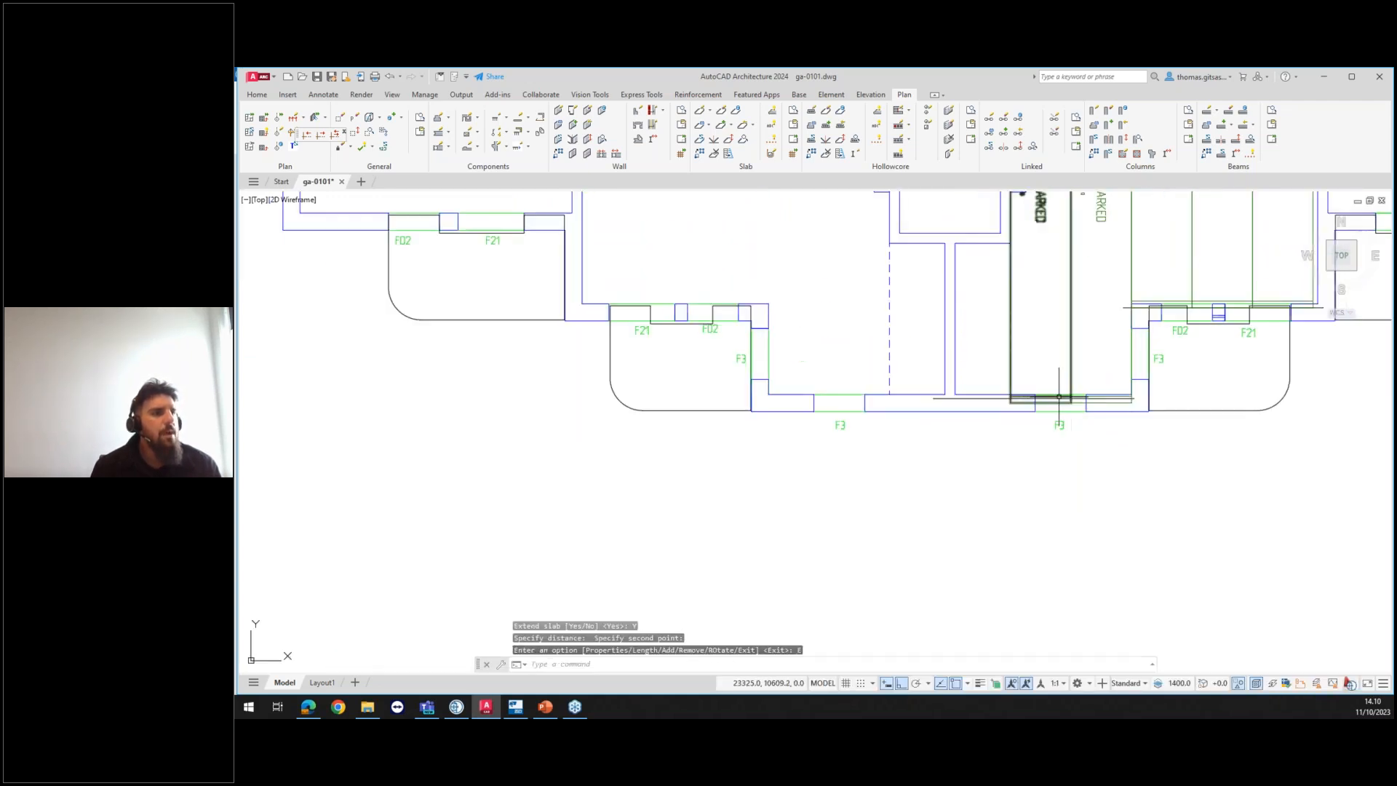
scroll(1074, 398, up, 1)
scroll(1079, 399, down, 2)
middle_drag(1081, 375, 1092, 420)
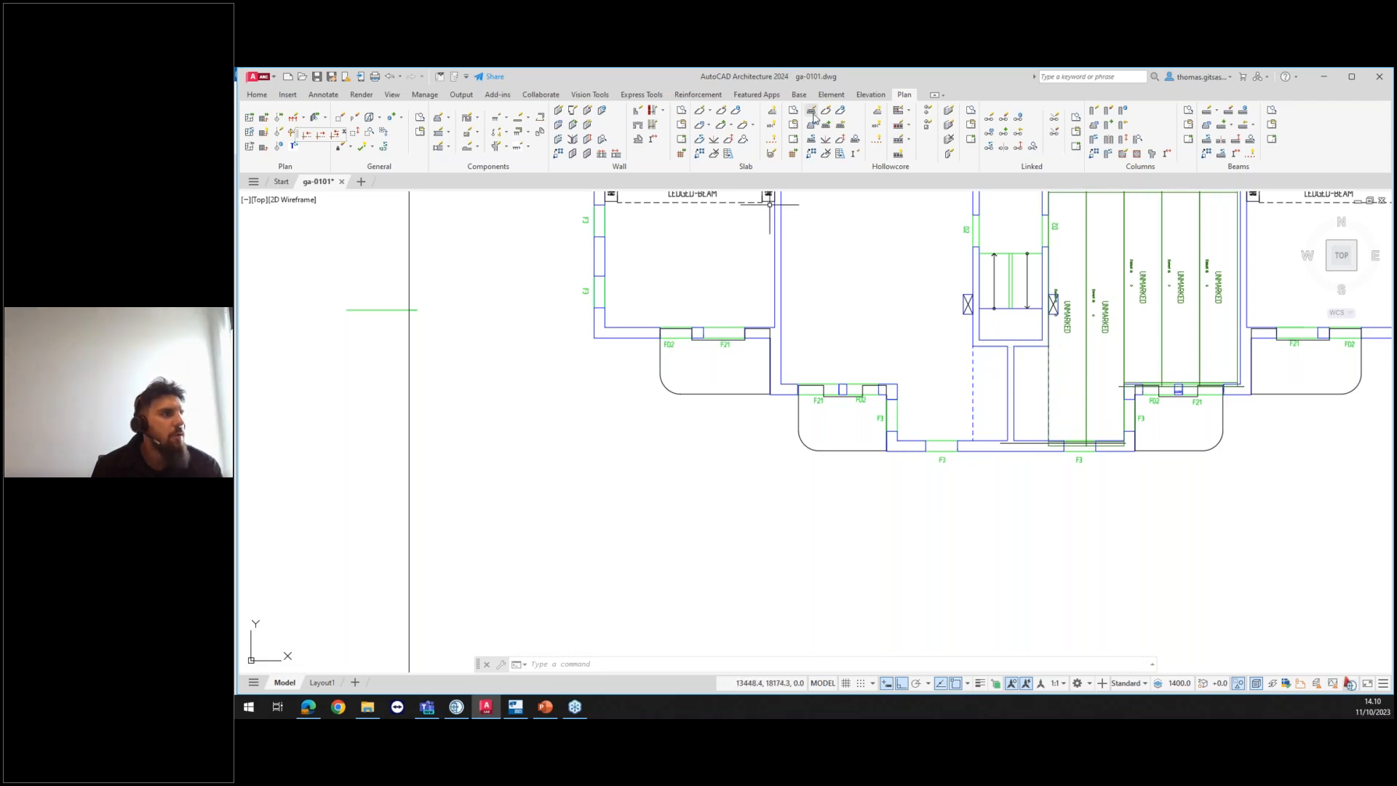
double_click(1022, 363)
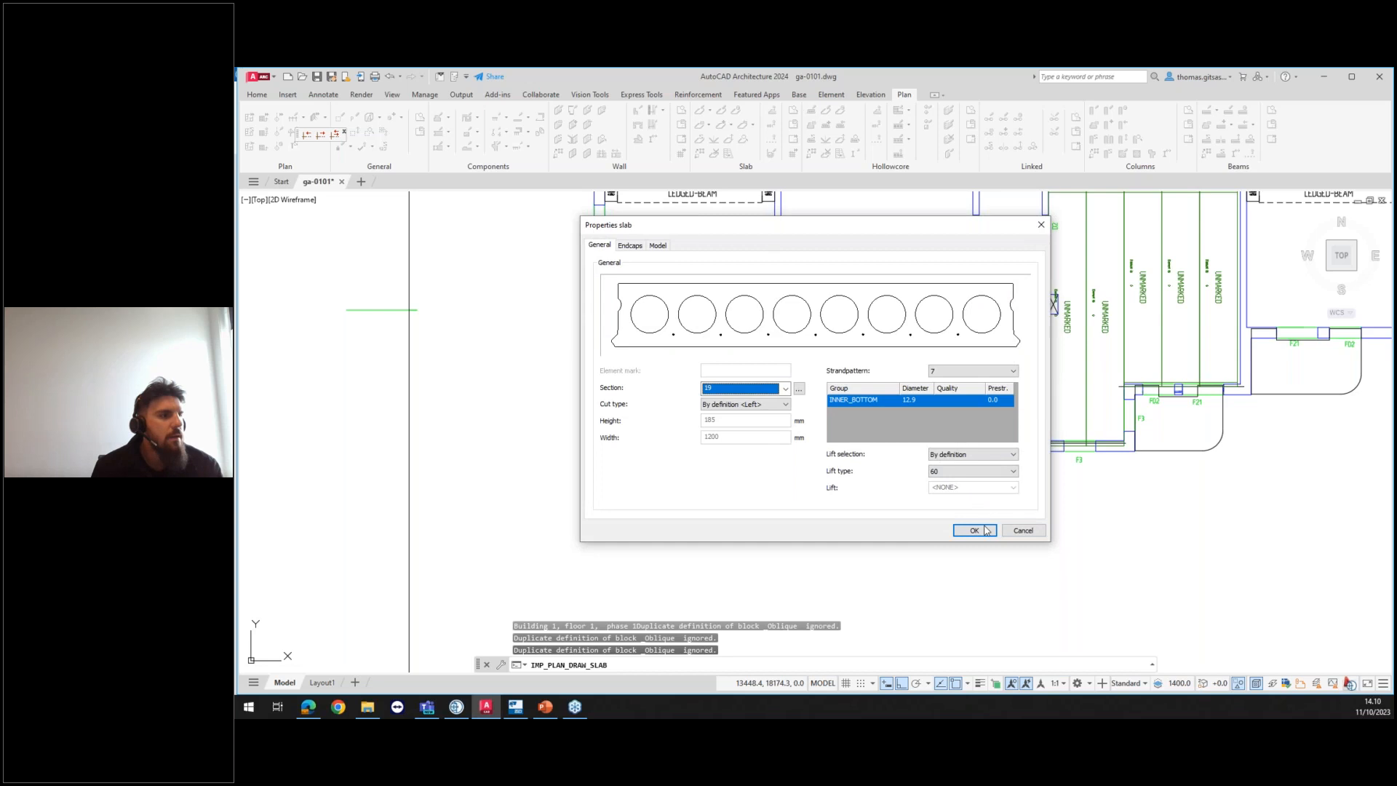
click(974, 530)
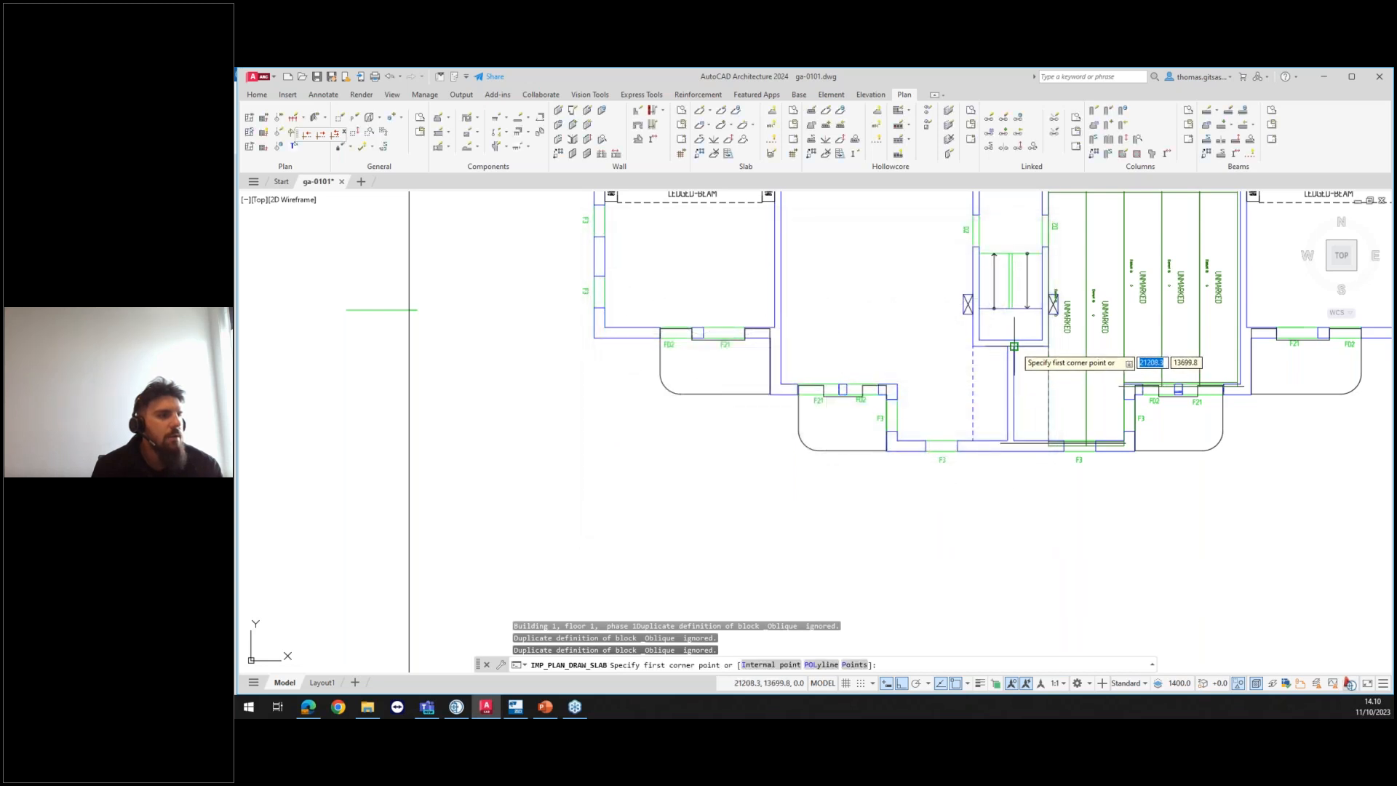
click(1013, 346)
scroll(1049, 439, up, 6)
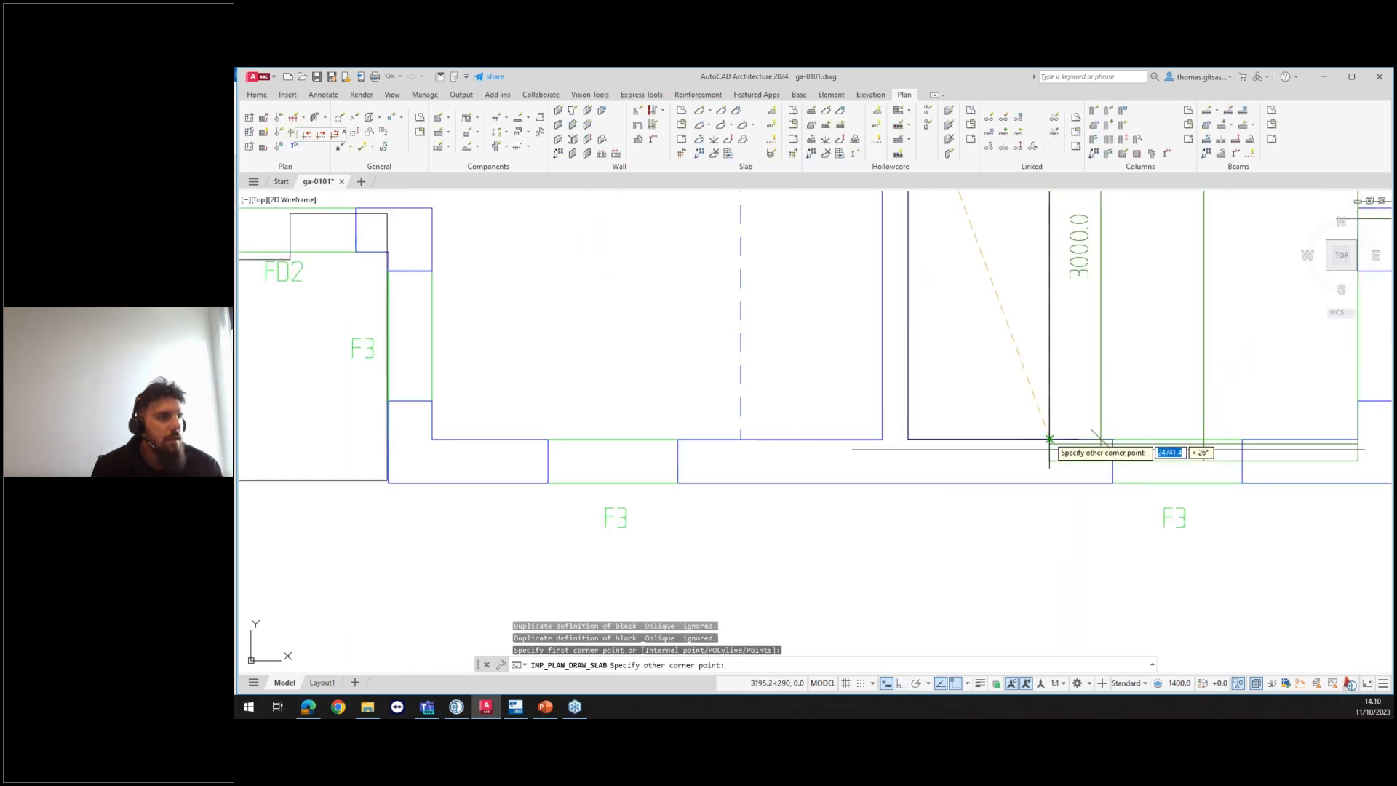
click(1051, 441)
Step: Set the narrow area's support lengths to 80 on the upper edge and 0 elsewhere, with no slope, and apply the non-complete slab layout
scroll(1161, 390, down, 2)
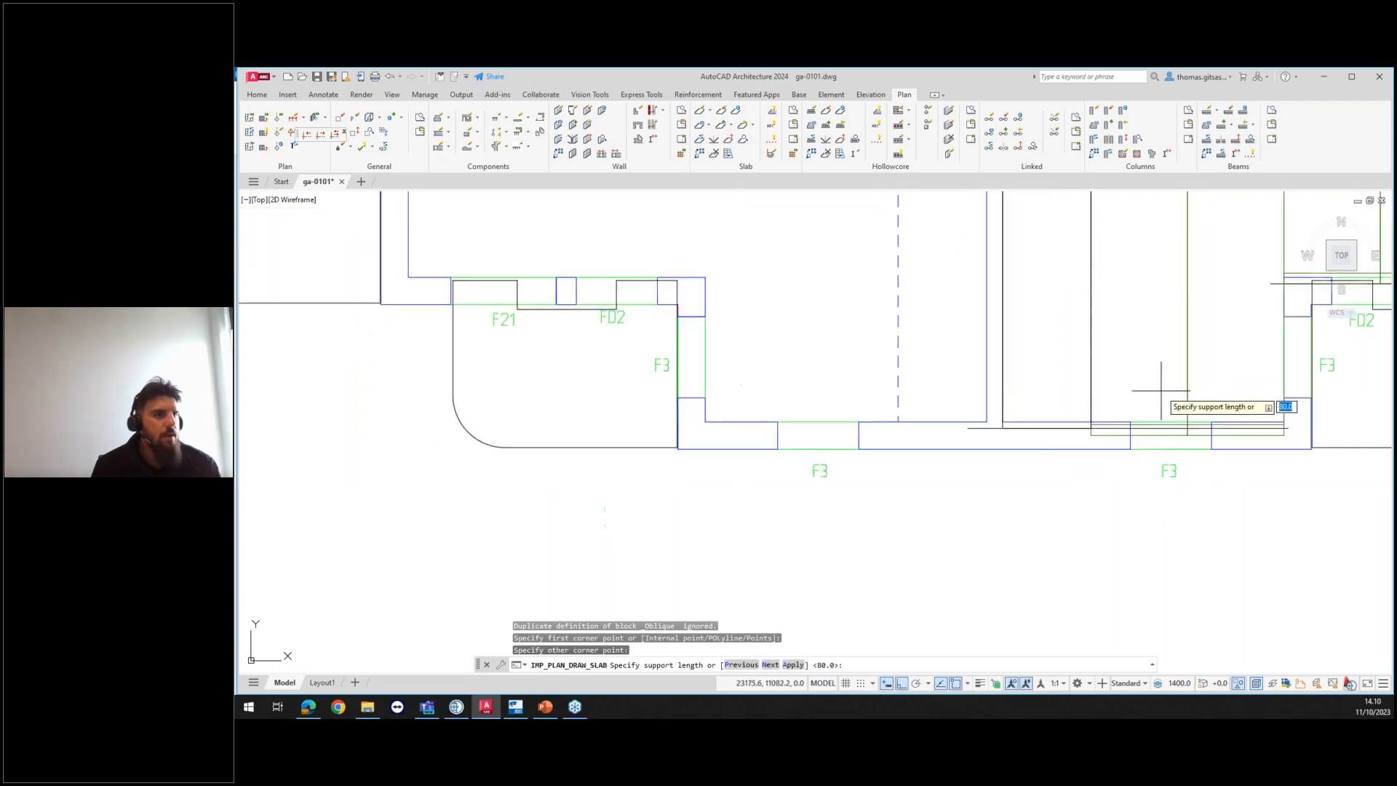
scroll(1161, 390, down, 2)
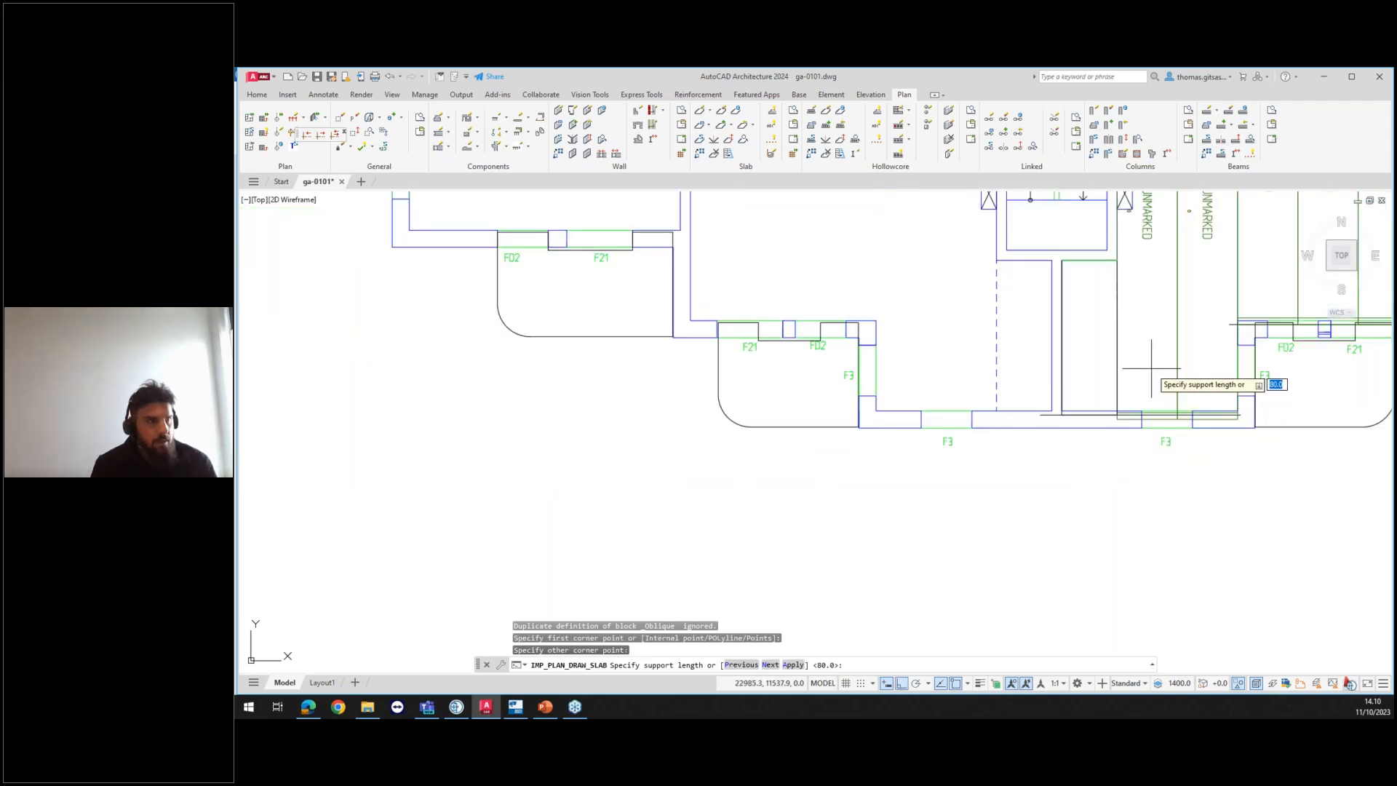
key(Return)
key(Return)
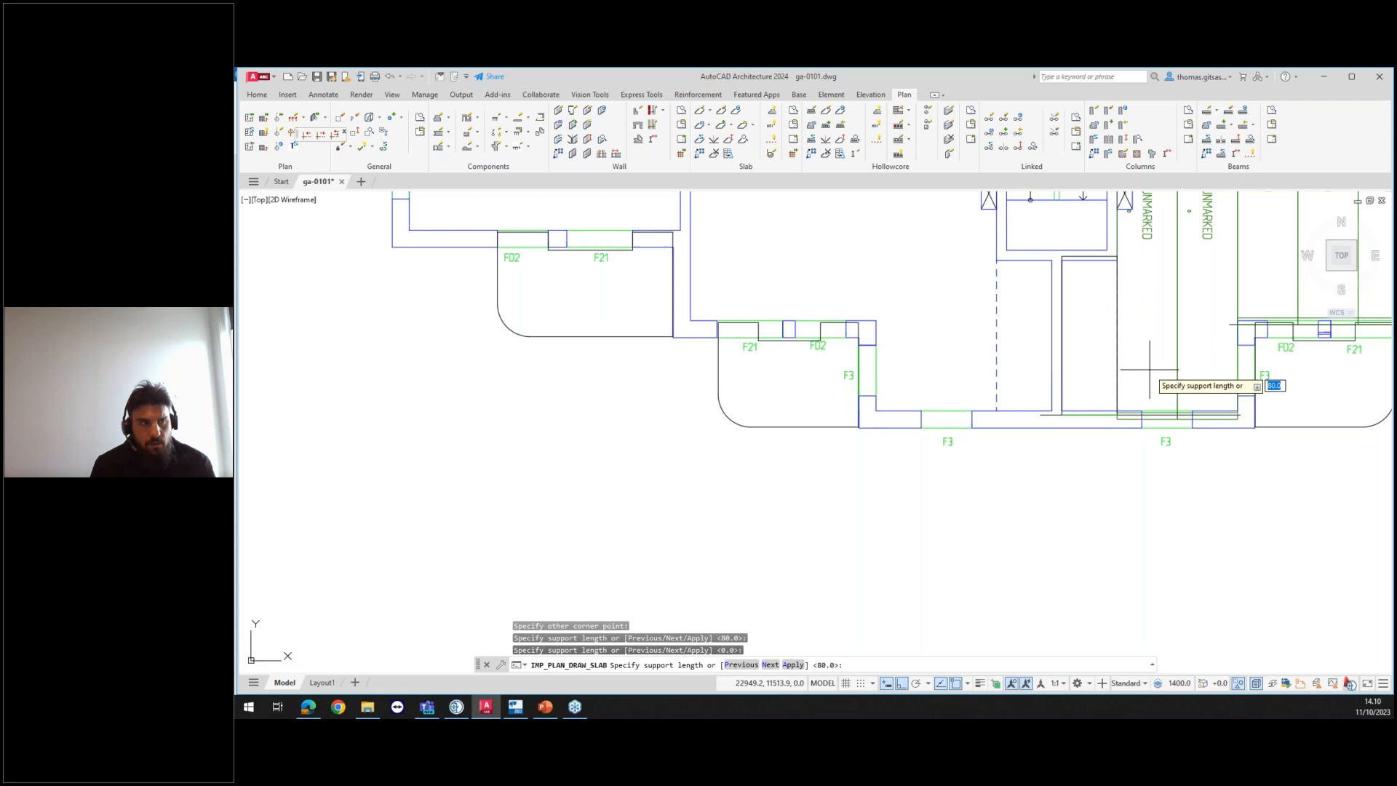
text(0)
key(Return)
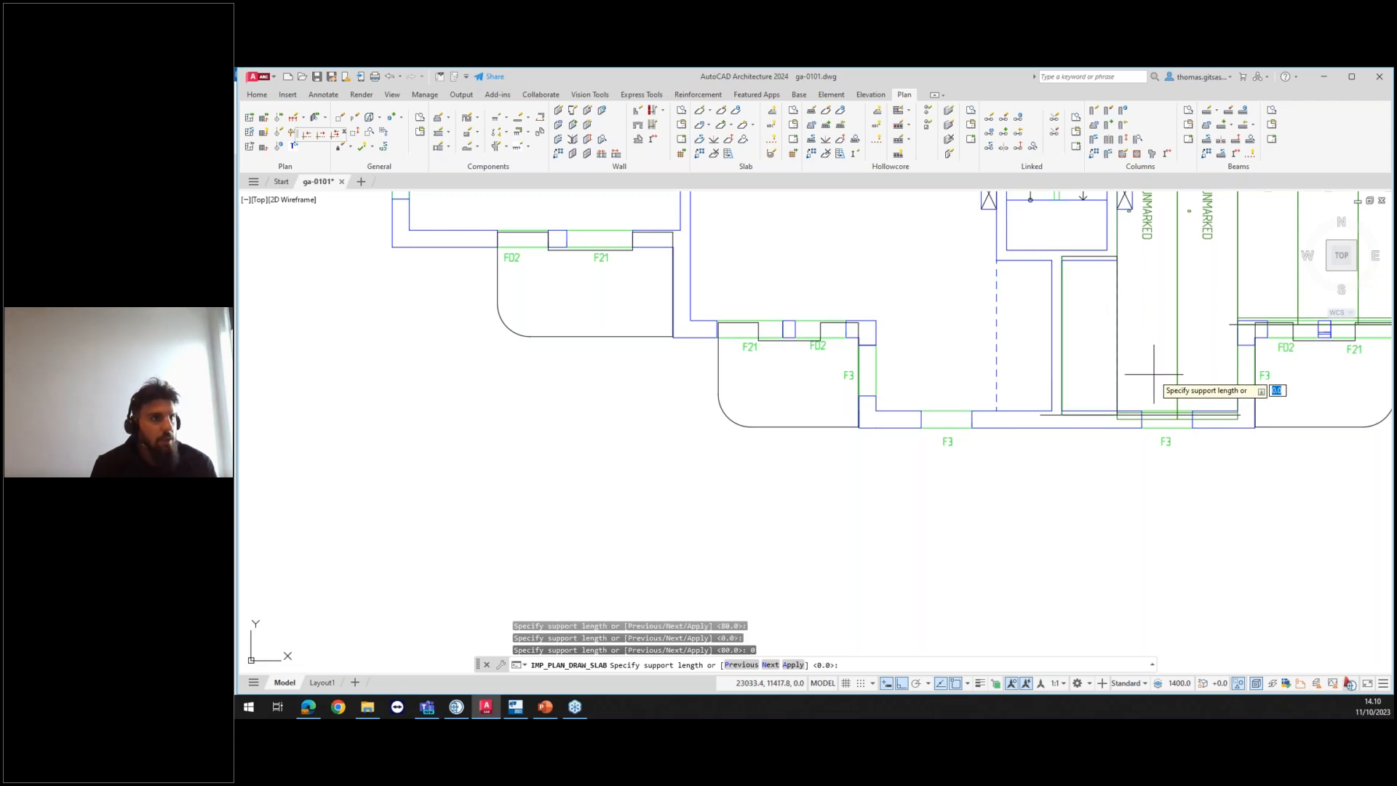
key(Return)
key(Return)
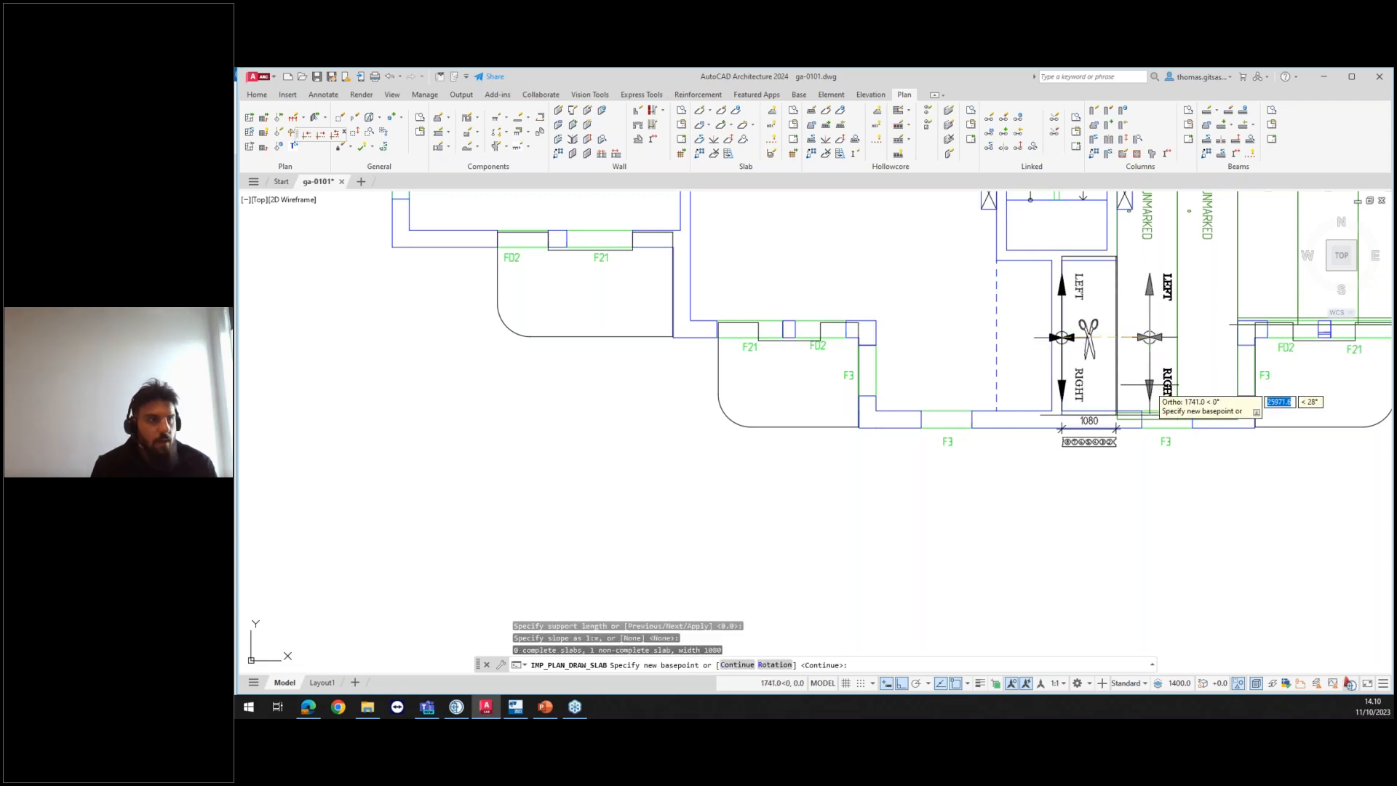
key(Return)
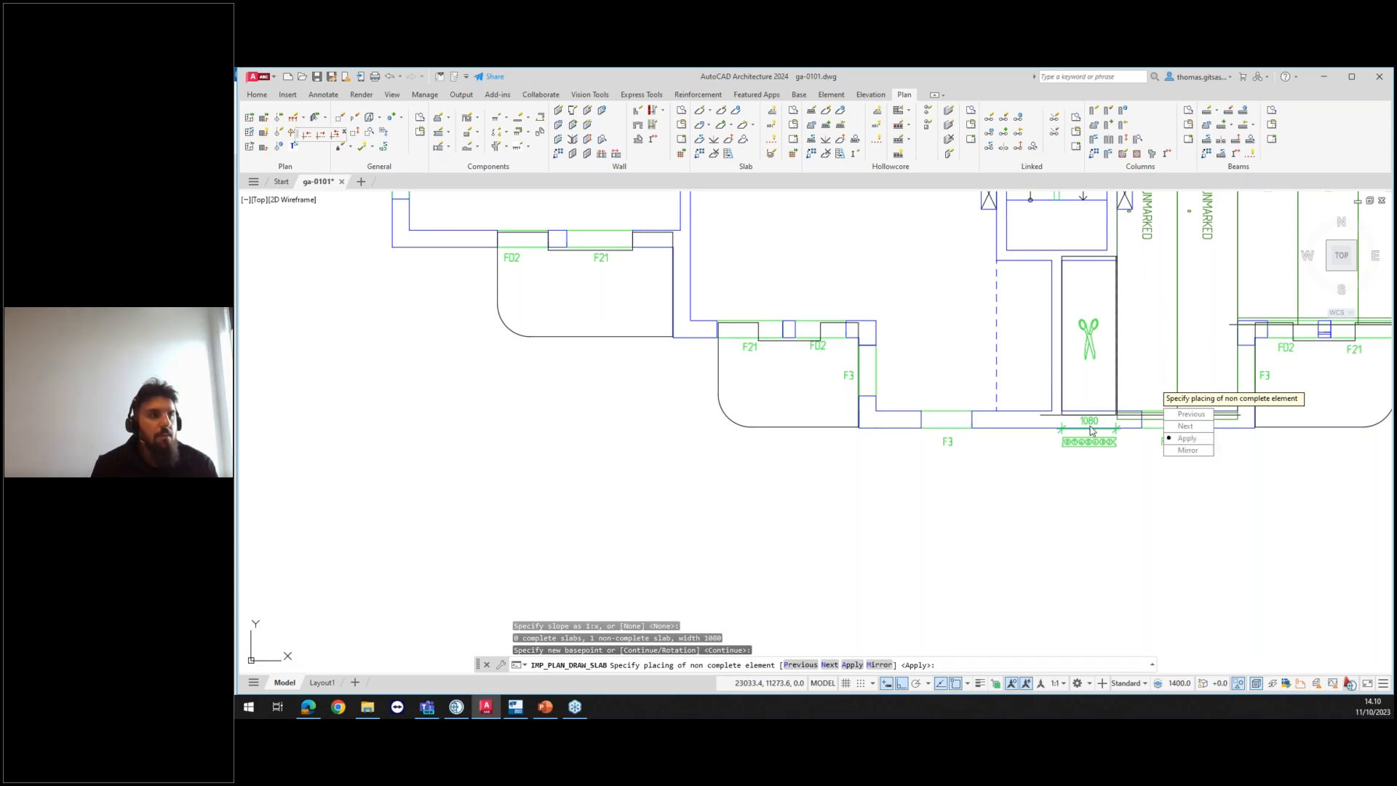
click(1187, 439)
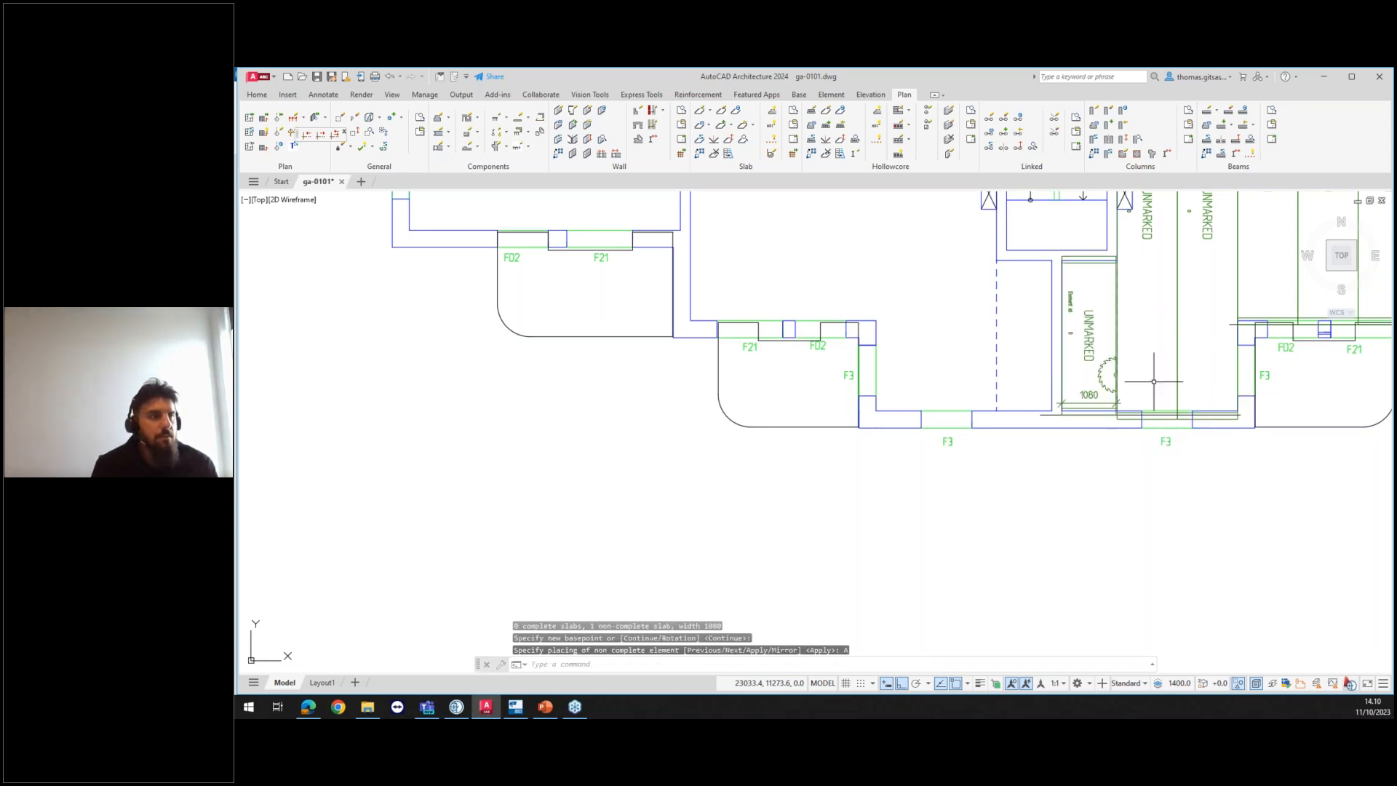
Step: Draw a hollowcore slab area in the lower left room, from the ledged beam's lower edge at the left wall to the lower-right inner corner
scroll(1095, 349, down, 3)
middle_drag(1095, 349, 1106, 381)
scroll(1106, 381, up, 3)
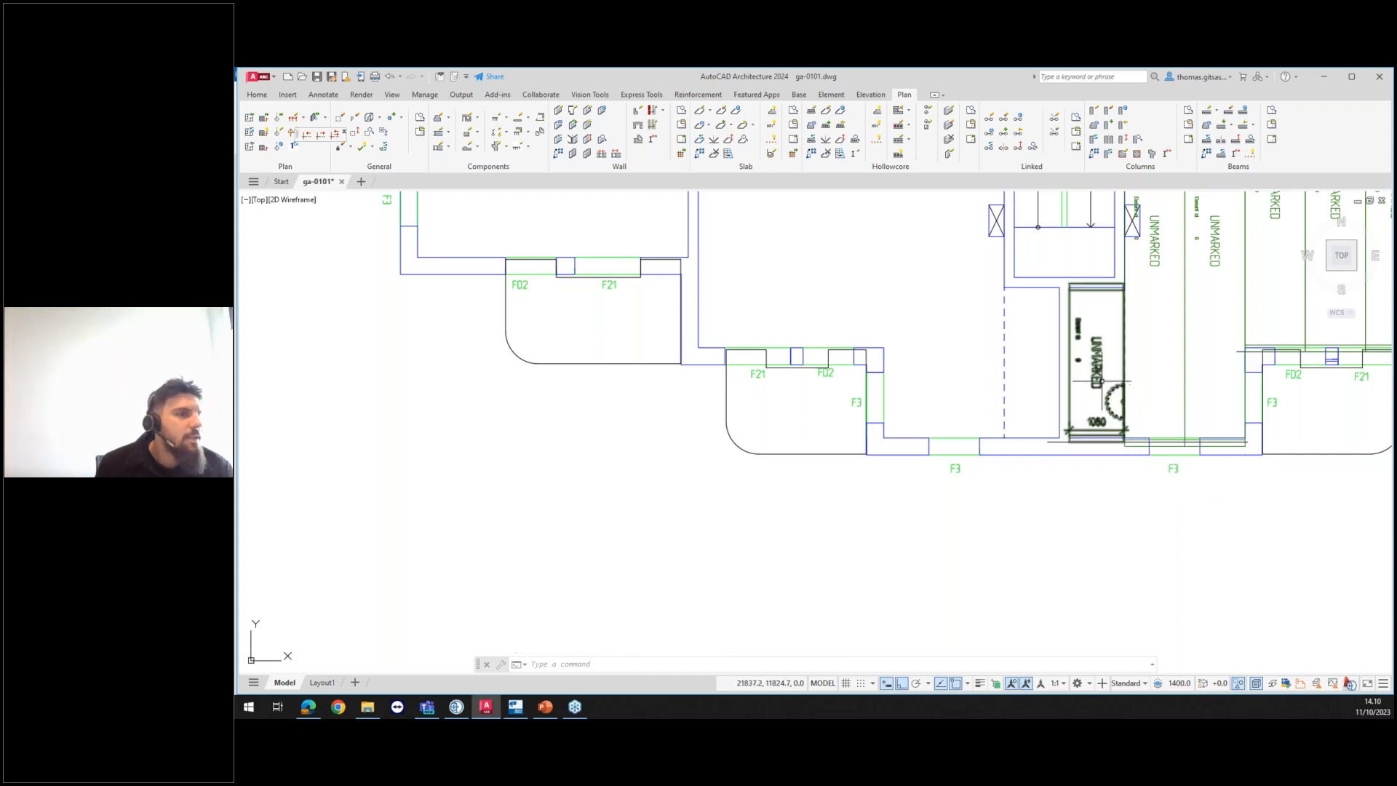
scroll(1094, 339, down, 5)
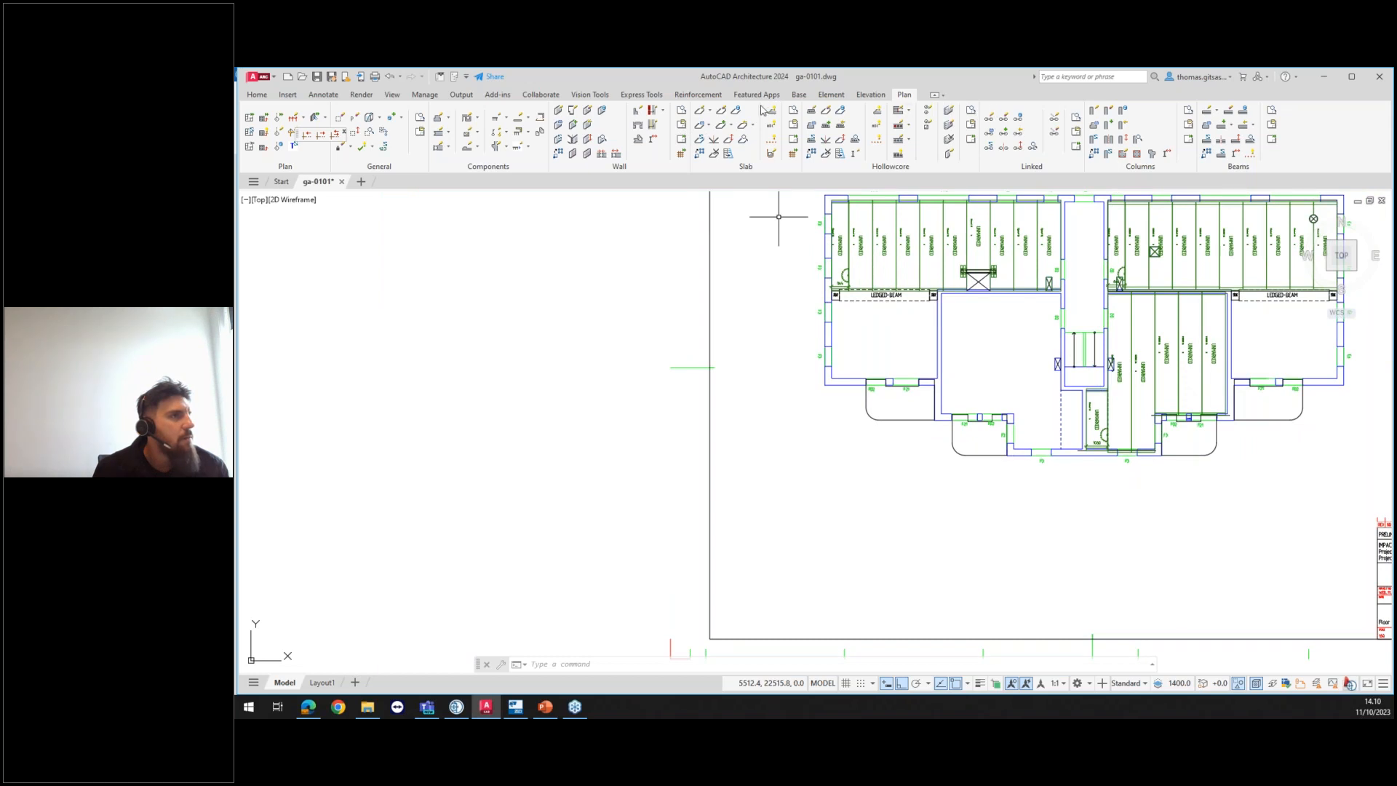
double_click(866, 274)
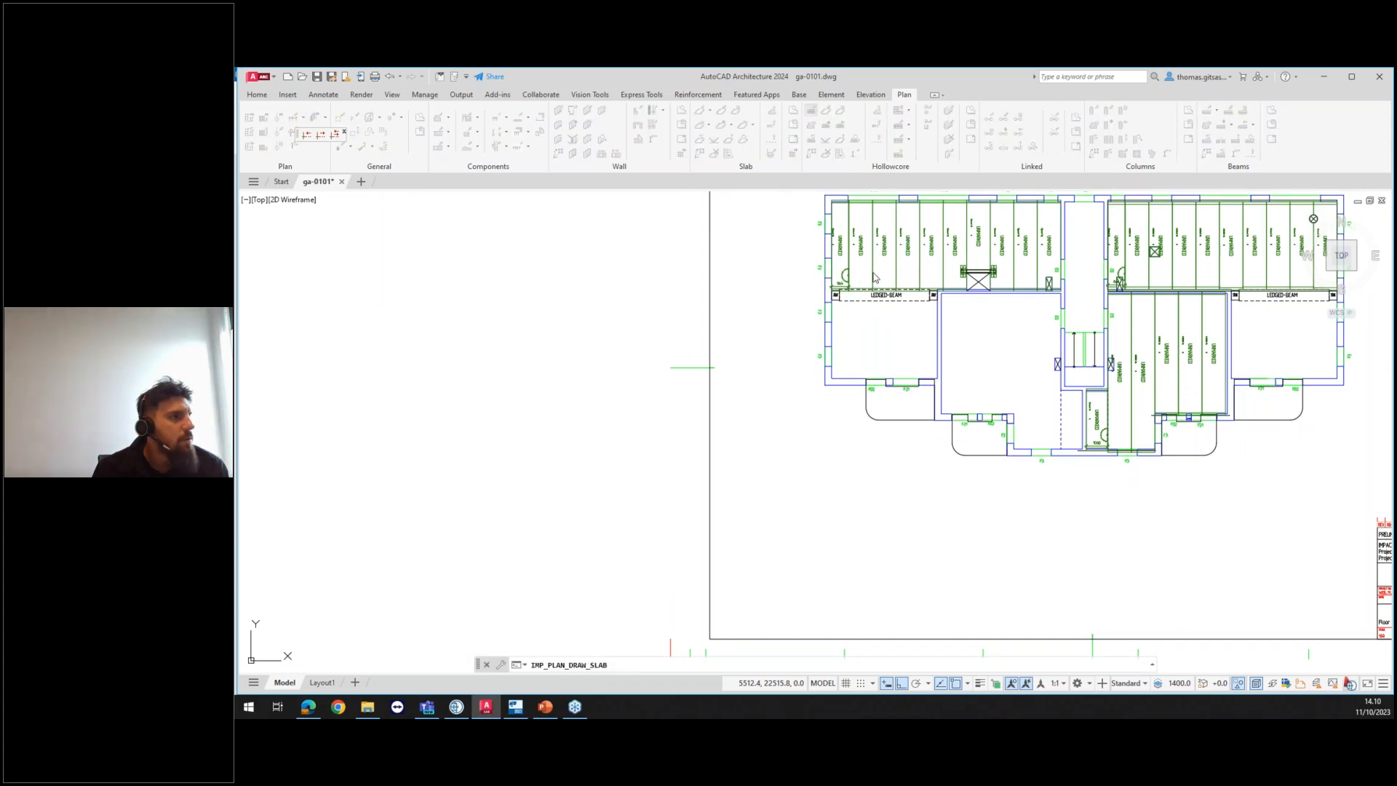
click(975, 530)
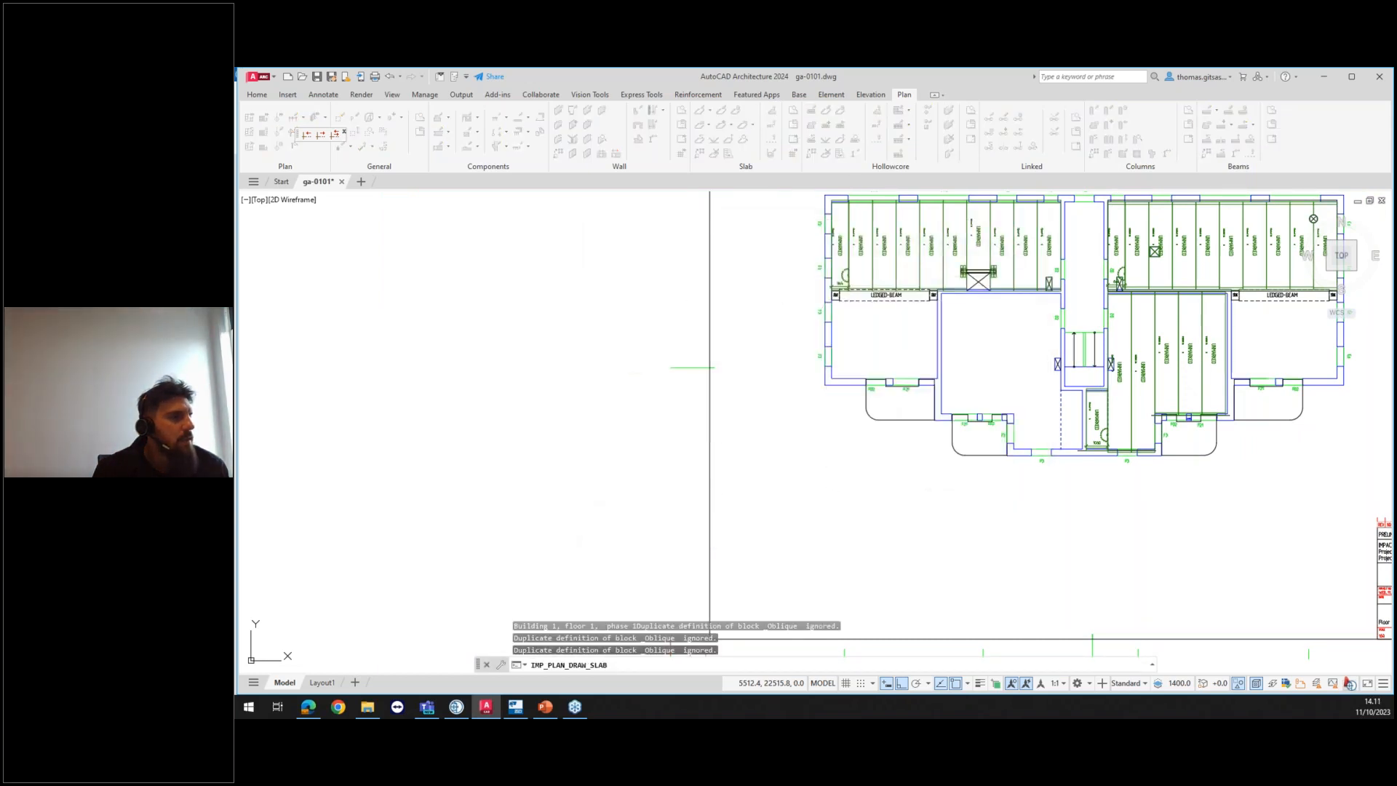
scroll(823, 243, up, 5)
click(817, 237)
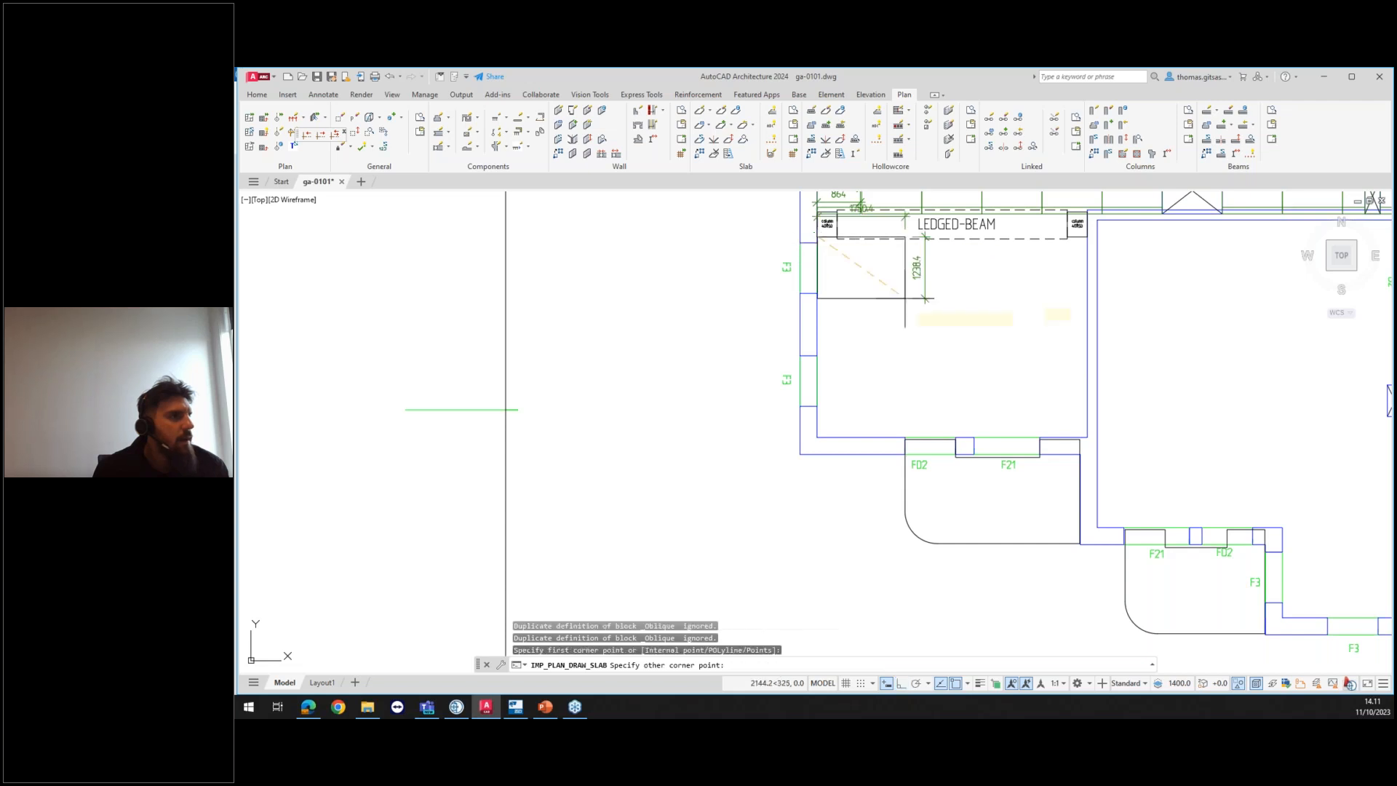
click(1086, 436)
Step: Set the lower left room's slab support lengths to 80 on the upper and lower edges and 0 on both side edges
scroll(1015, 306, down, 2)
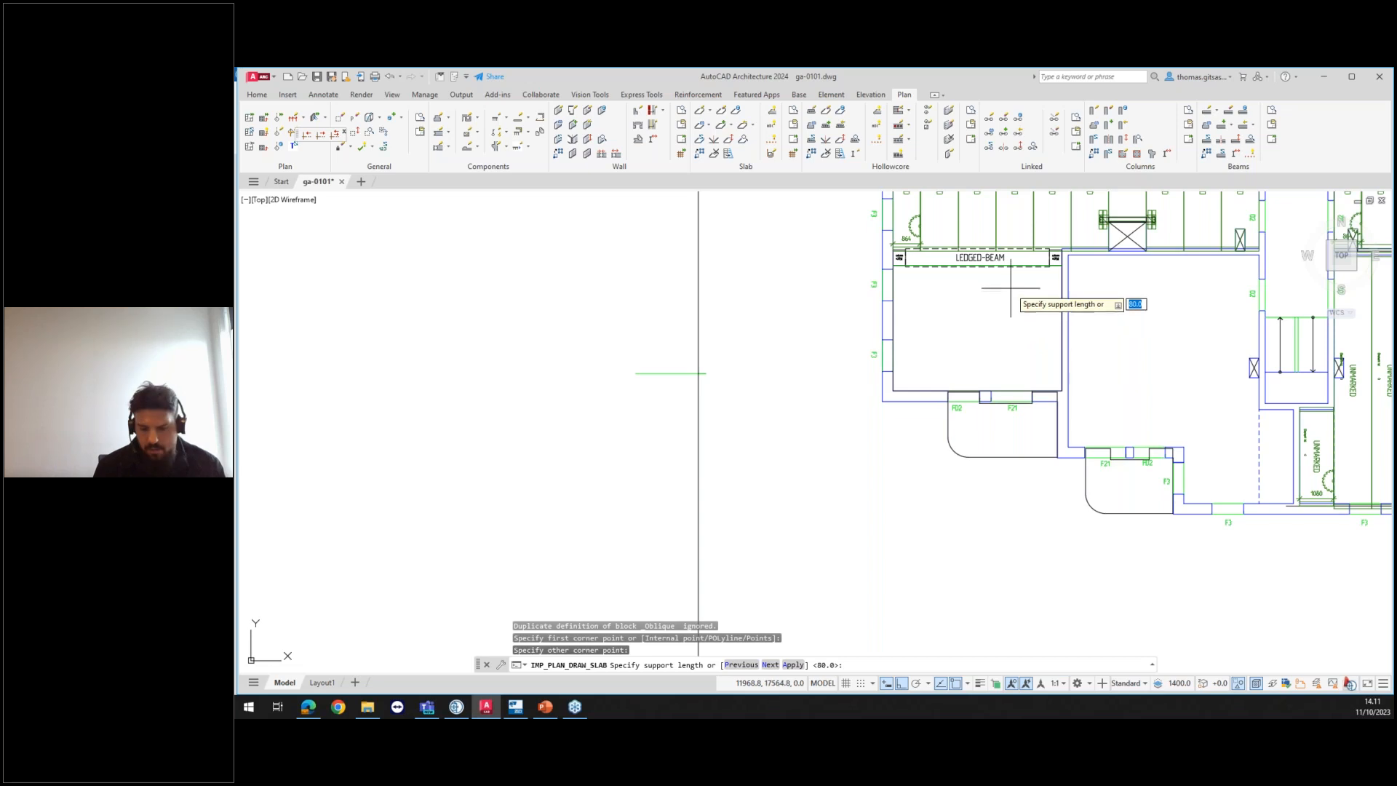
click(1010, 287)
click(1011, 273)
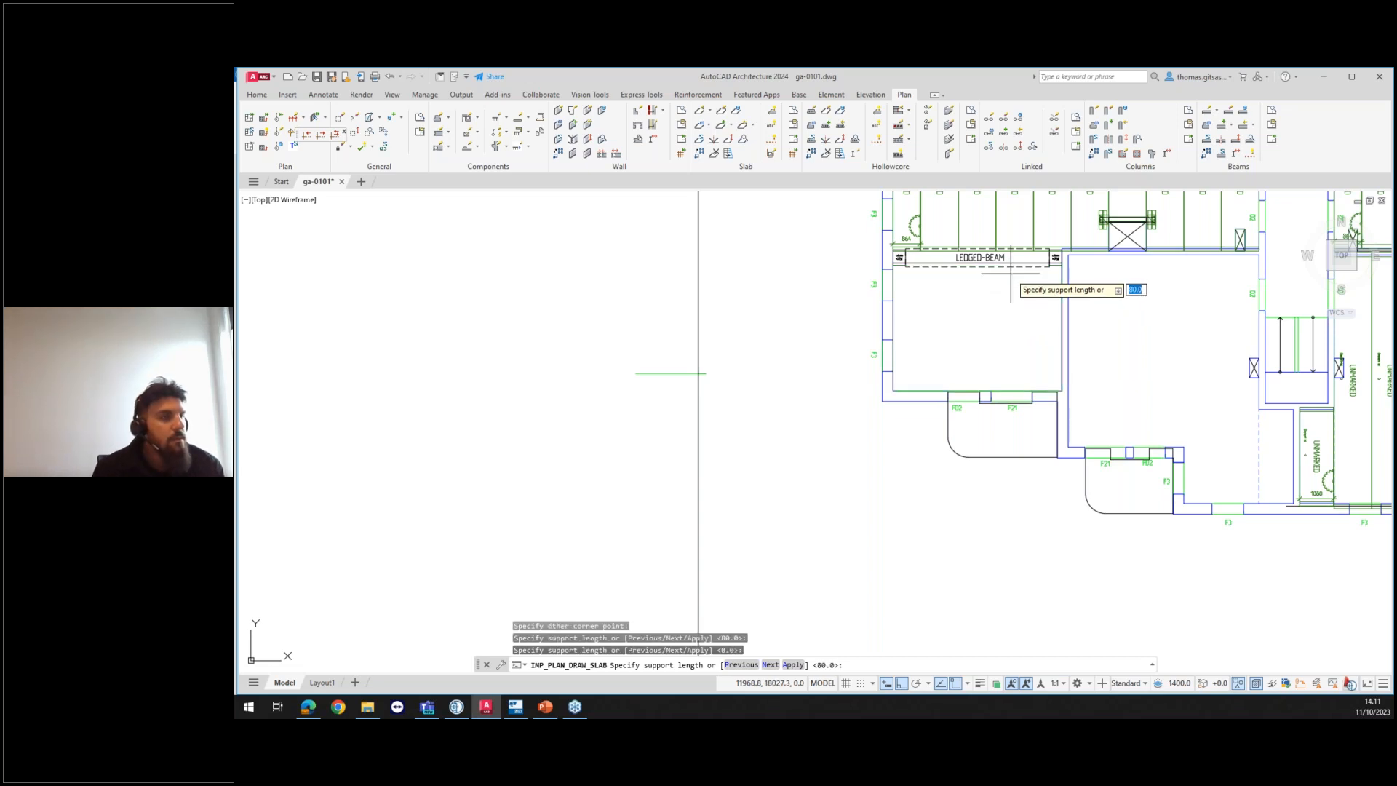
key(Return)
key(Return)
key(Return)
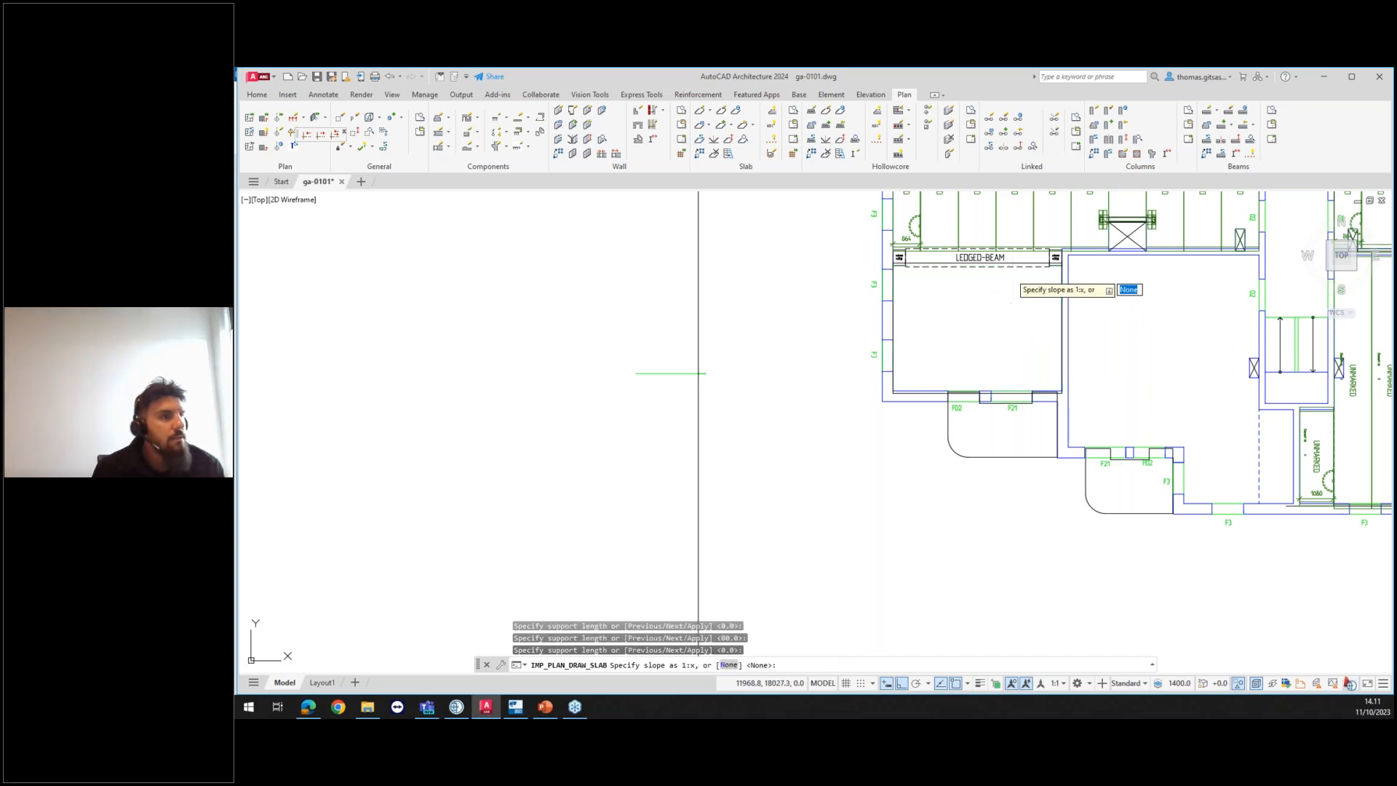
Step: Continue with no slope and apply the lower left room's layout with the 575-wide non-complete slab against its right wall
click(1060, 326)
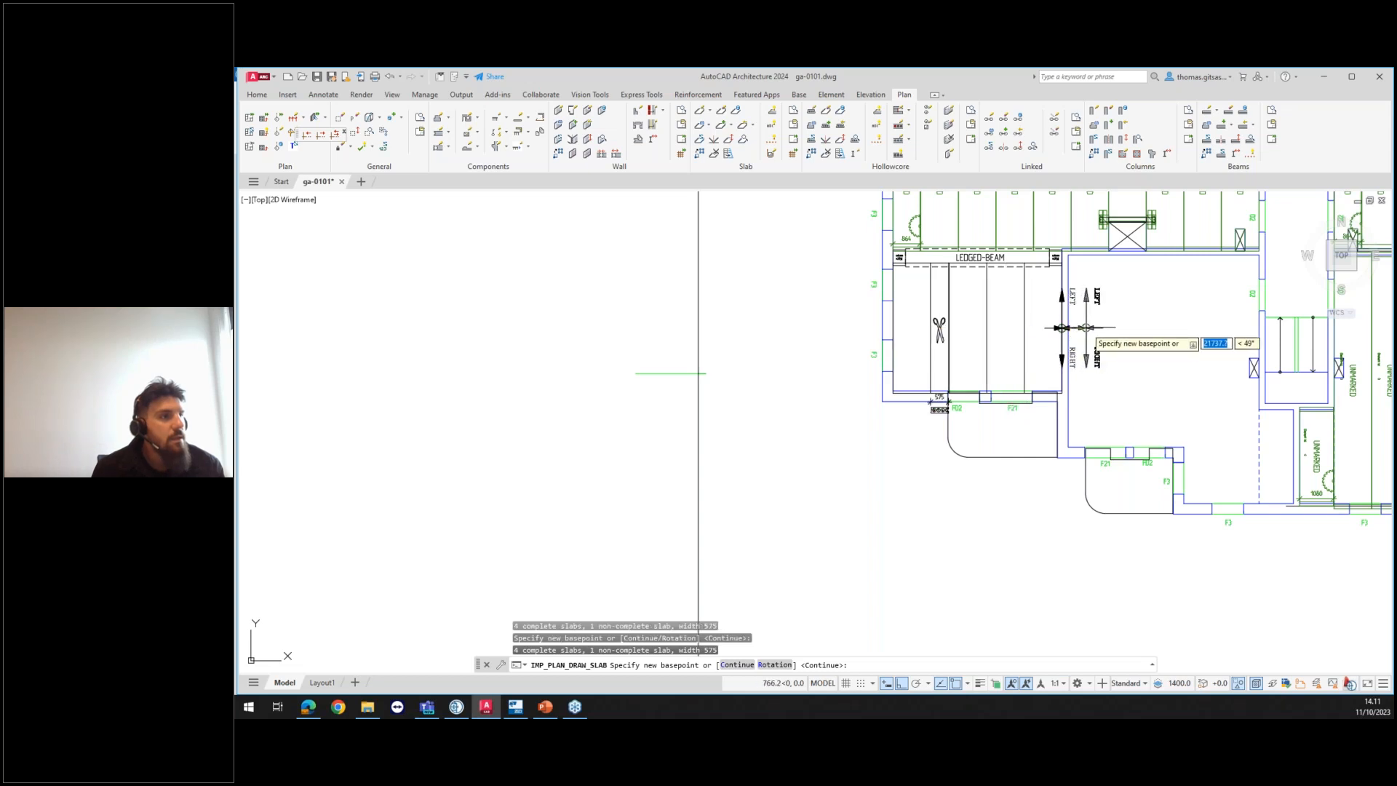
key(Return)
key(Return)
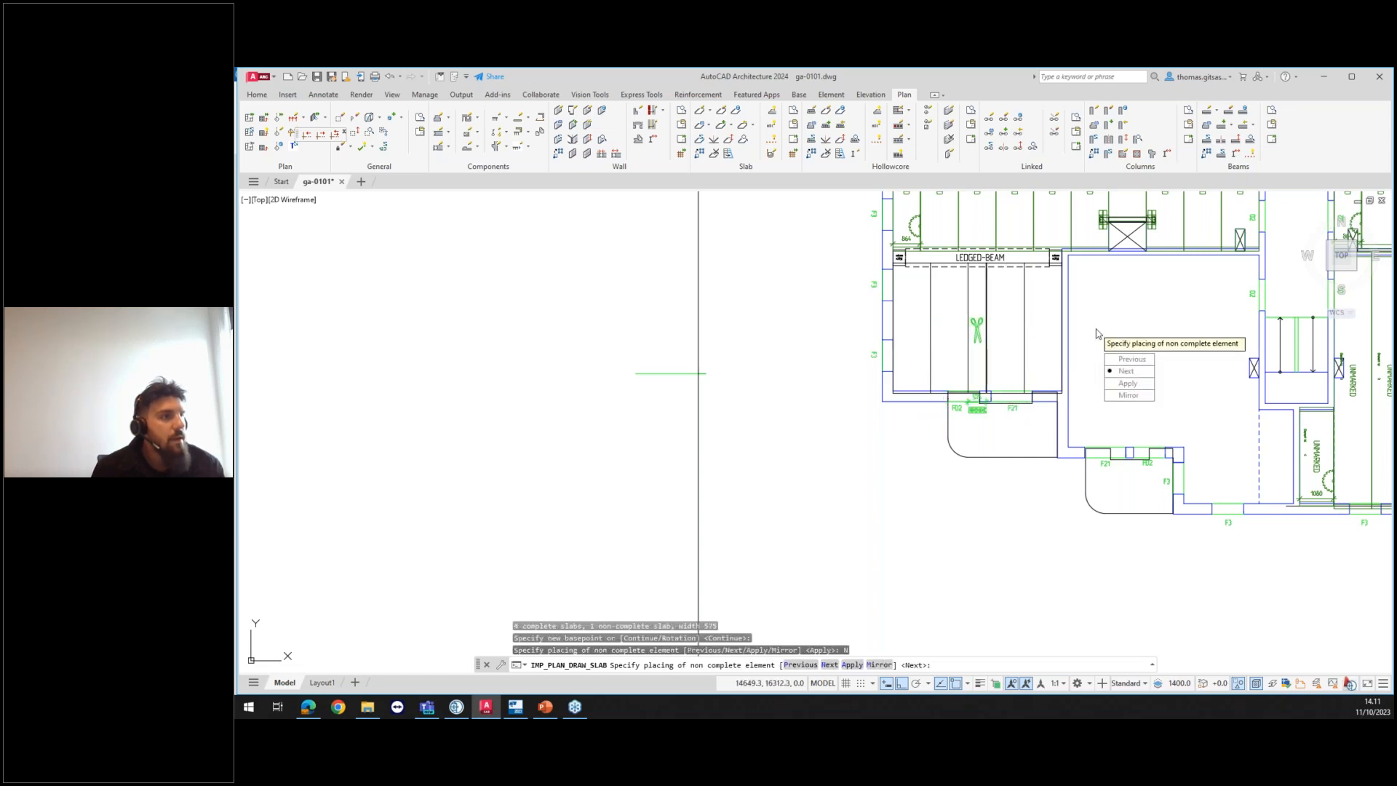
key(Return)
key(Return)
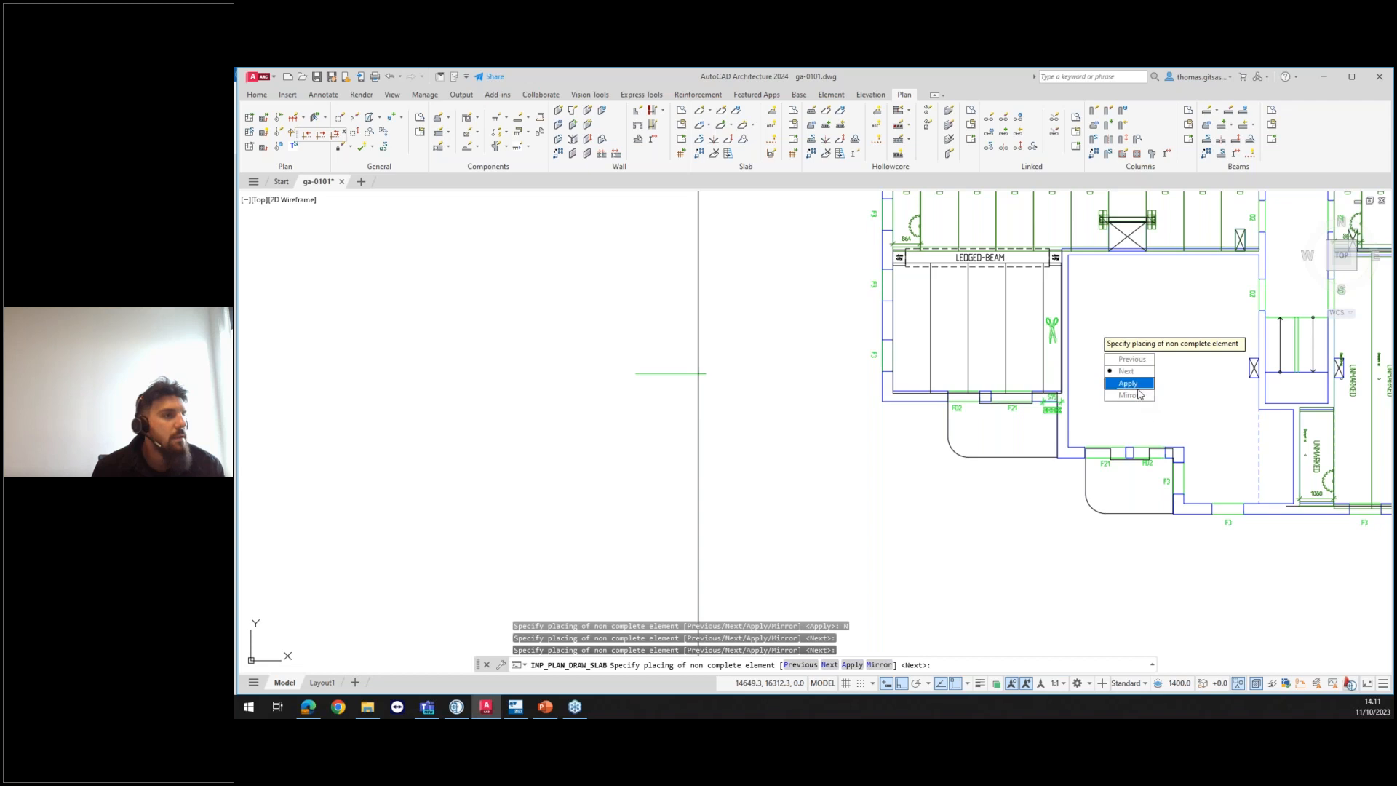
text(A)
key(Return)
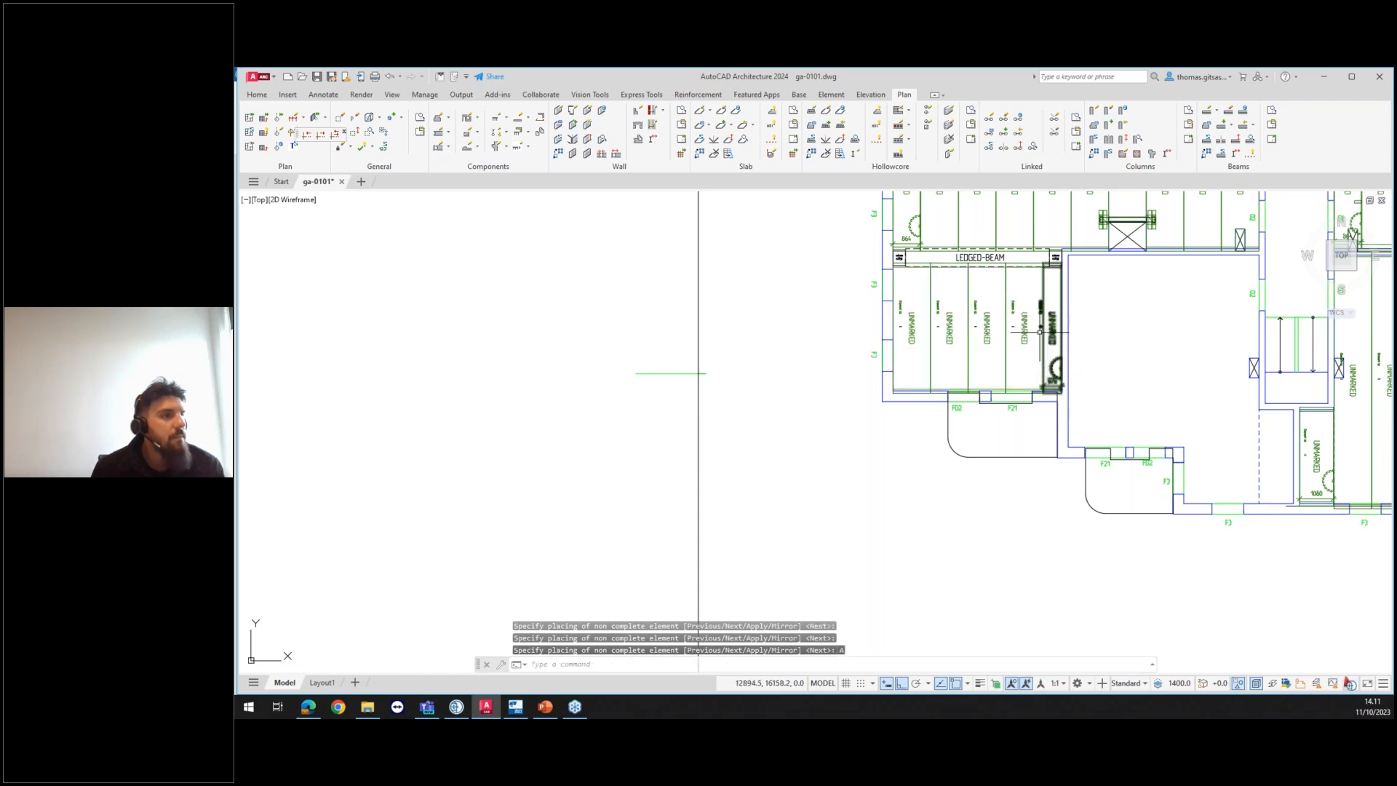
Step: Set up a rectangular top-side cut-out recess with edge and extents dimensioning for the slab on the stairwell's right side
scroll(1055, 342, down, 2)
middle_drag(1055, 343, 975, 343)
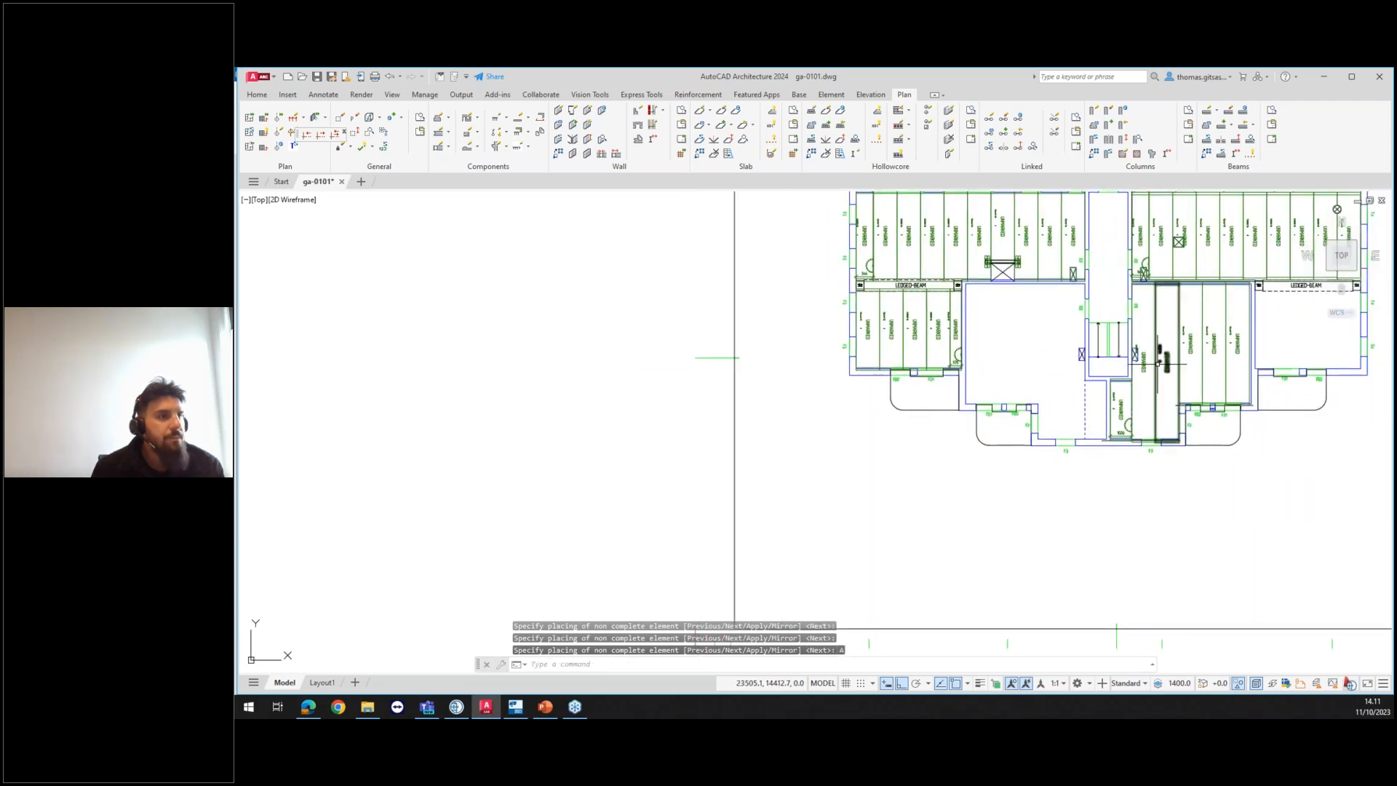
scroll(1116, 345, up, 4)
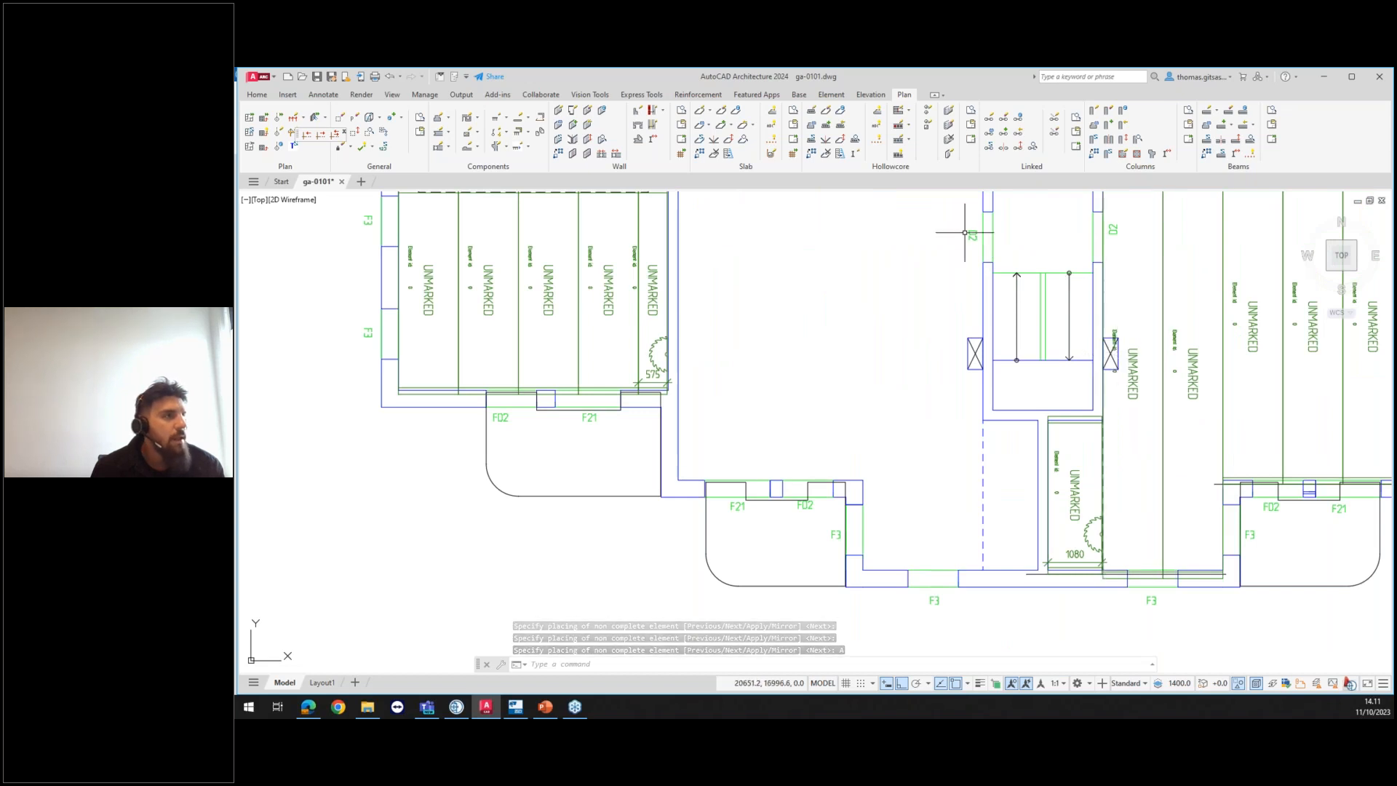
click(517, 122)
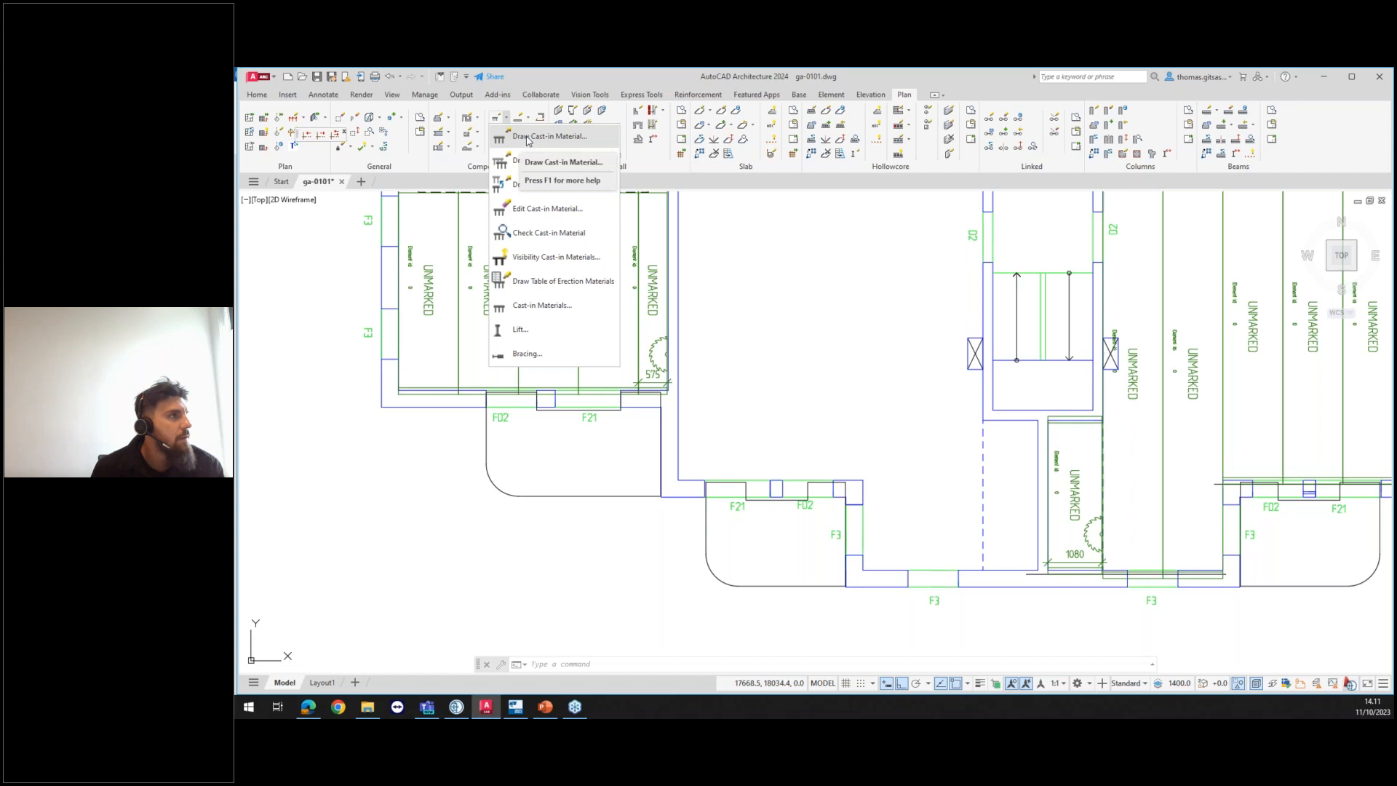
click(481, 120)
click(480, 136)
click(513, 150)
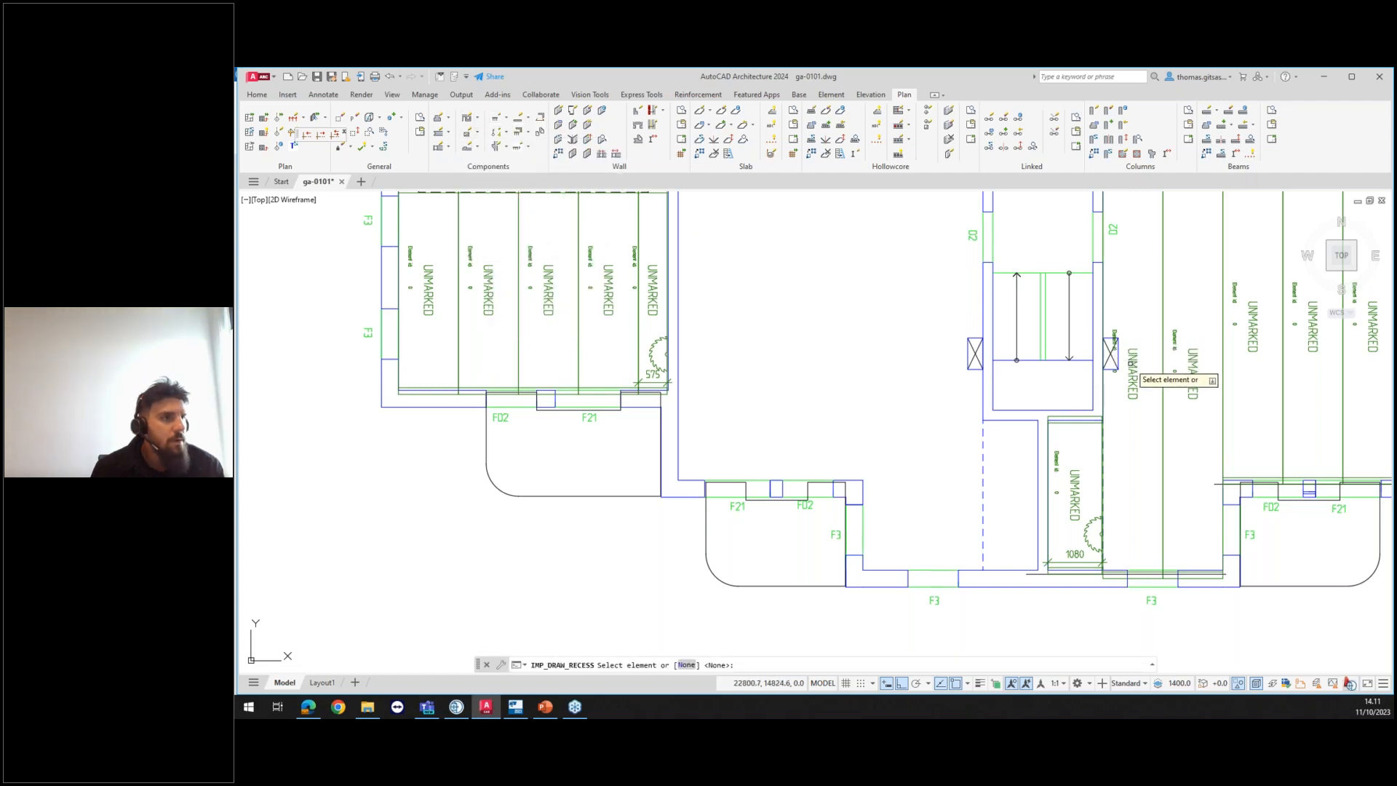
click(1126, 362)
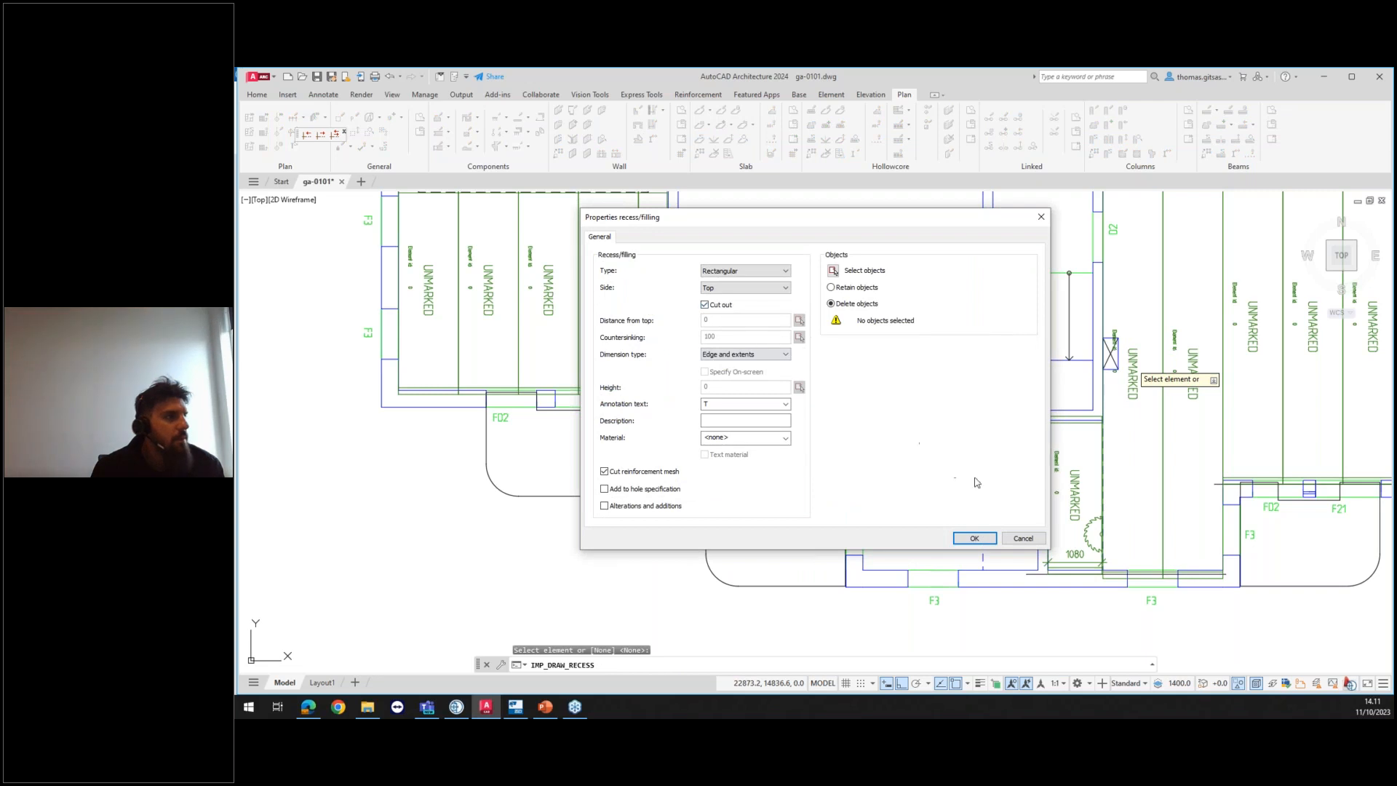
click(974, 539)
Step: Draw the recess with zero rotation between opposite corners of the crossed opening on the stairwell's right side
scroll(1105, 349, up, 3)
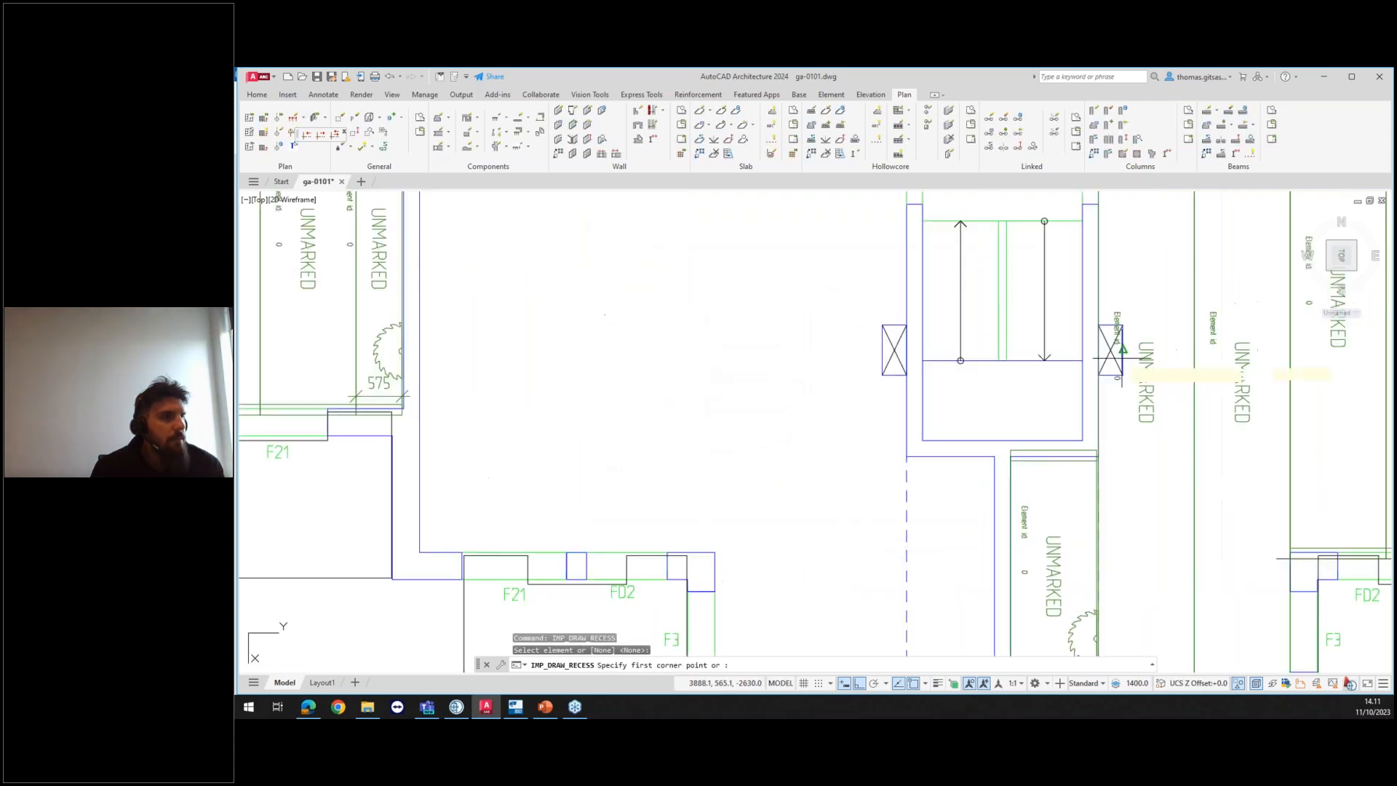
click(1098, 326)
key(Return)
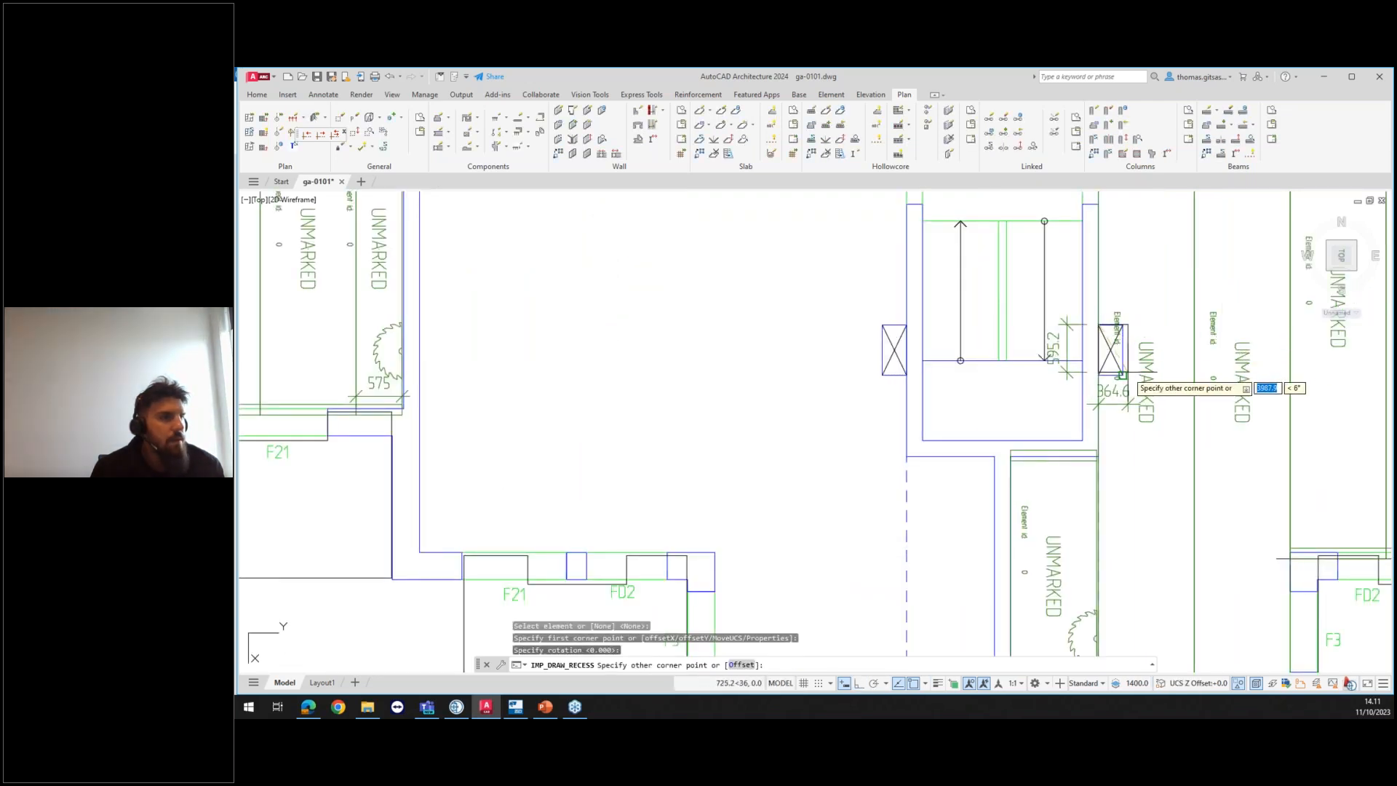
click(1140, 343)
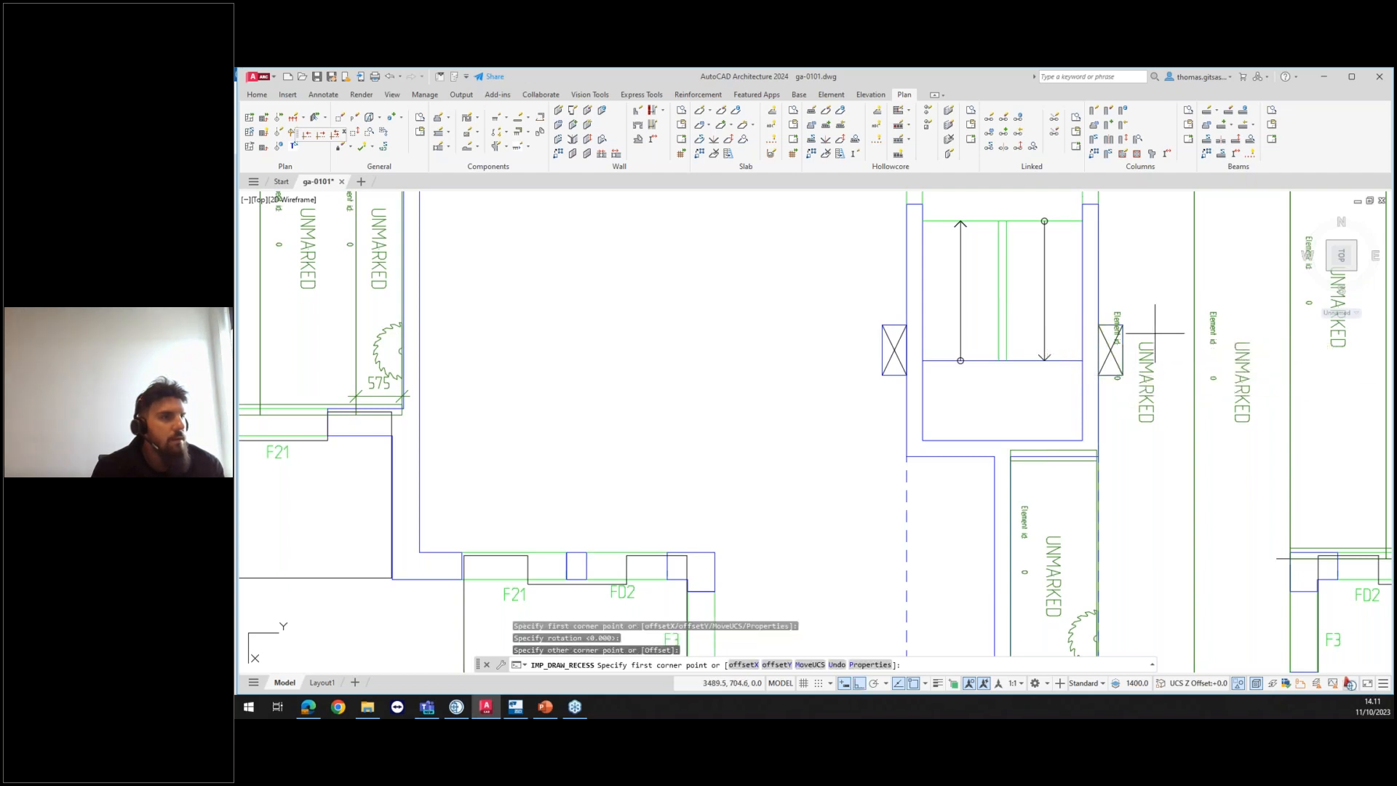
key(Escape)
Step: Mirror the slabs of the lower left room, the narrow bay and the large lower right room about the stairwell's vertical centreline, keeping the originals
scroll(1155, 333, down, 5)
scroll(1110, 322, up, 1)
scroll(1110, 323, up, 2)
scroll(1120, 342, down, 2)
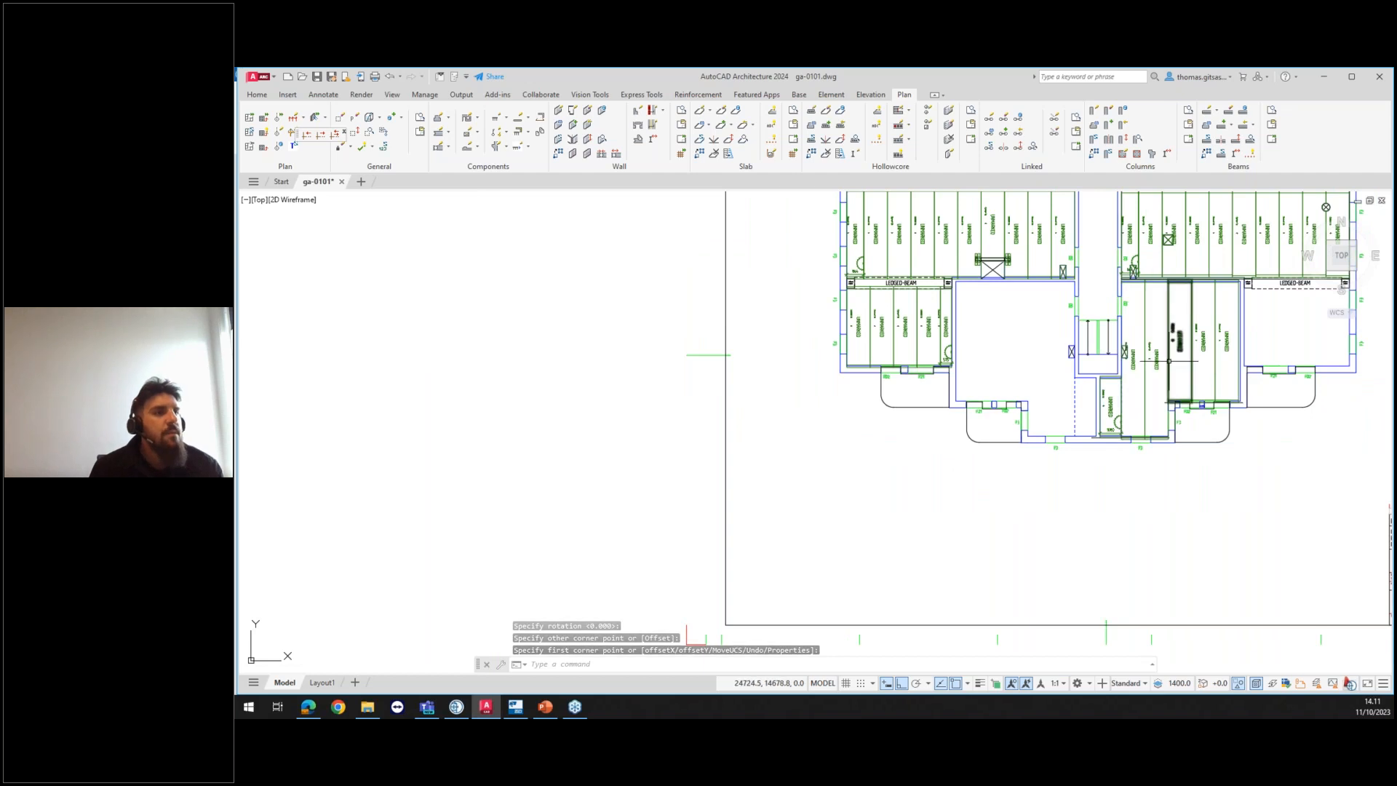
middle_drag(1169, 361, 1172, 369)
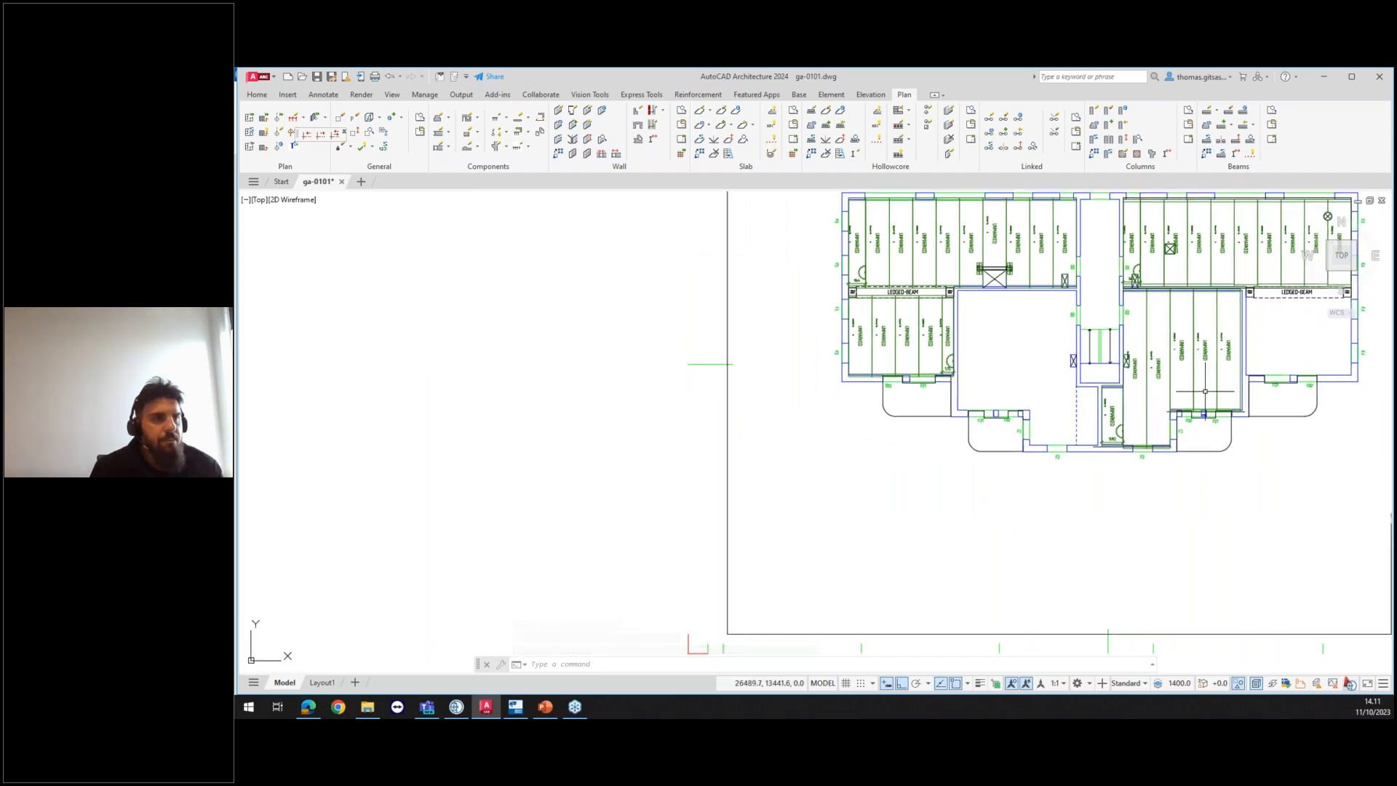
click(1245, 416)
click(1125, 410)
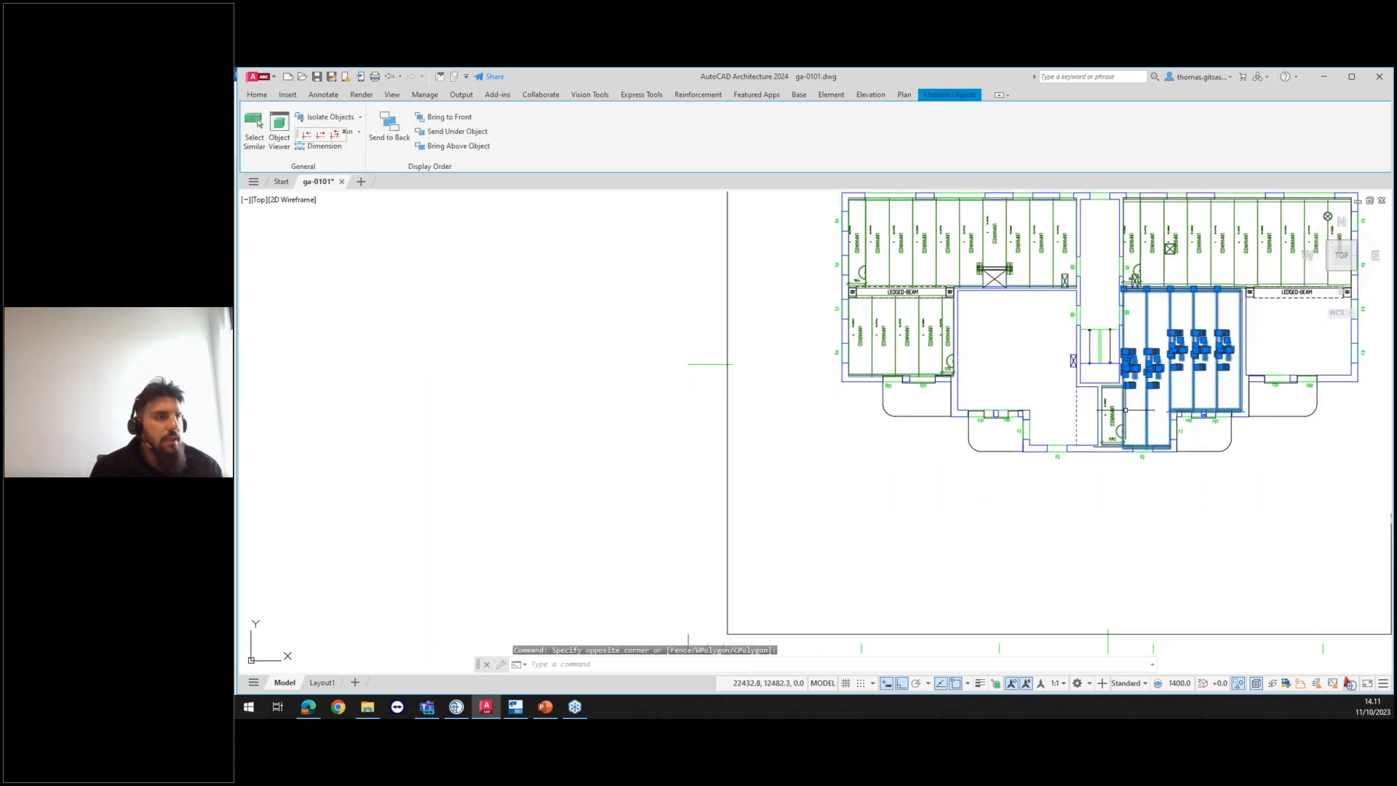
click(1113, 414)
click(971, 376)
click(845, 291)
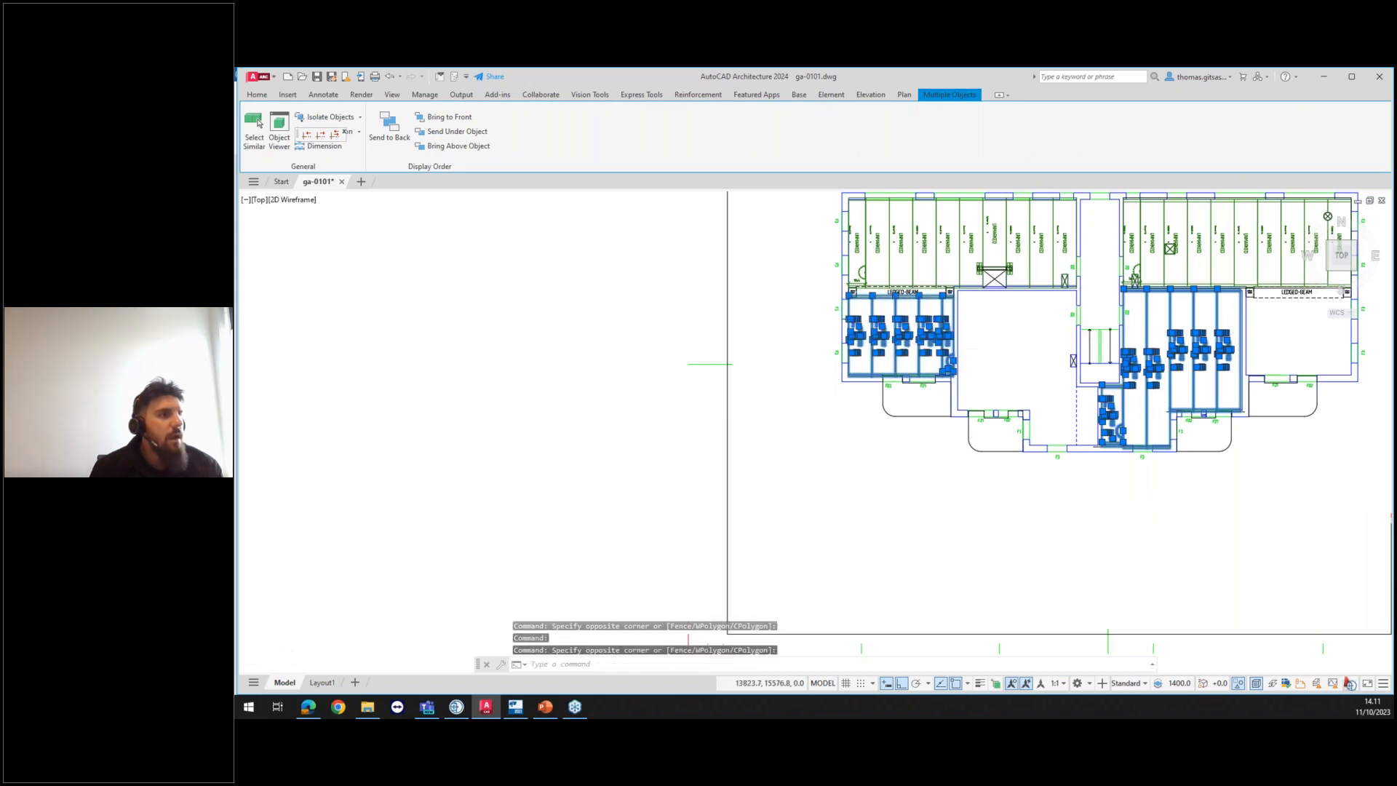
scroll(959, 353, down, 2)
click(904, 94)
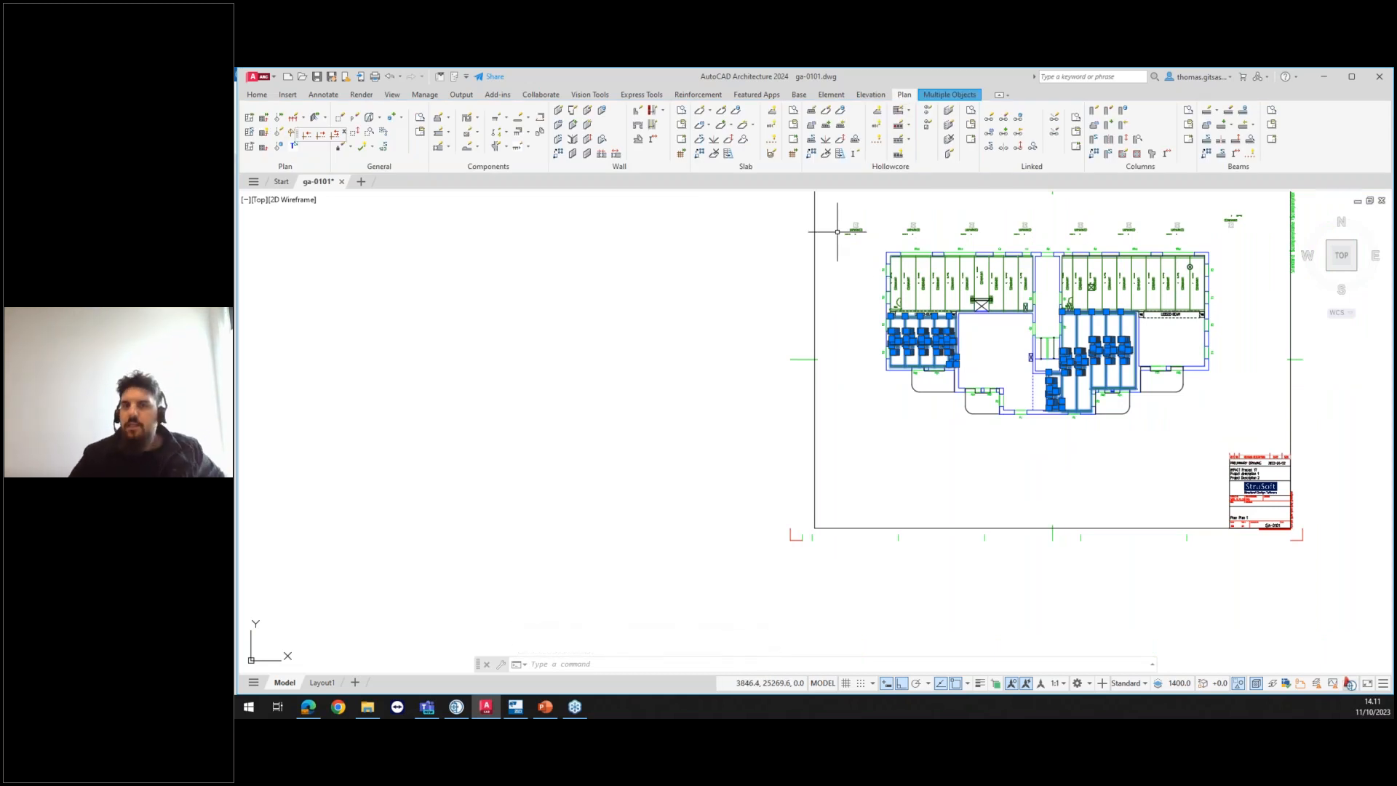
middle_drag(978, 338, 945, 353)
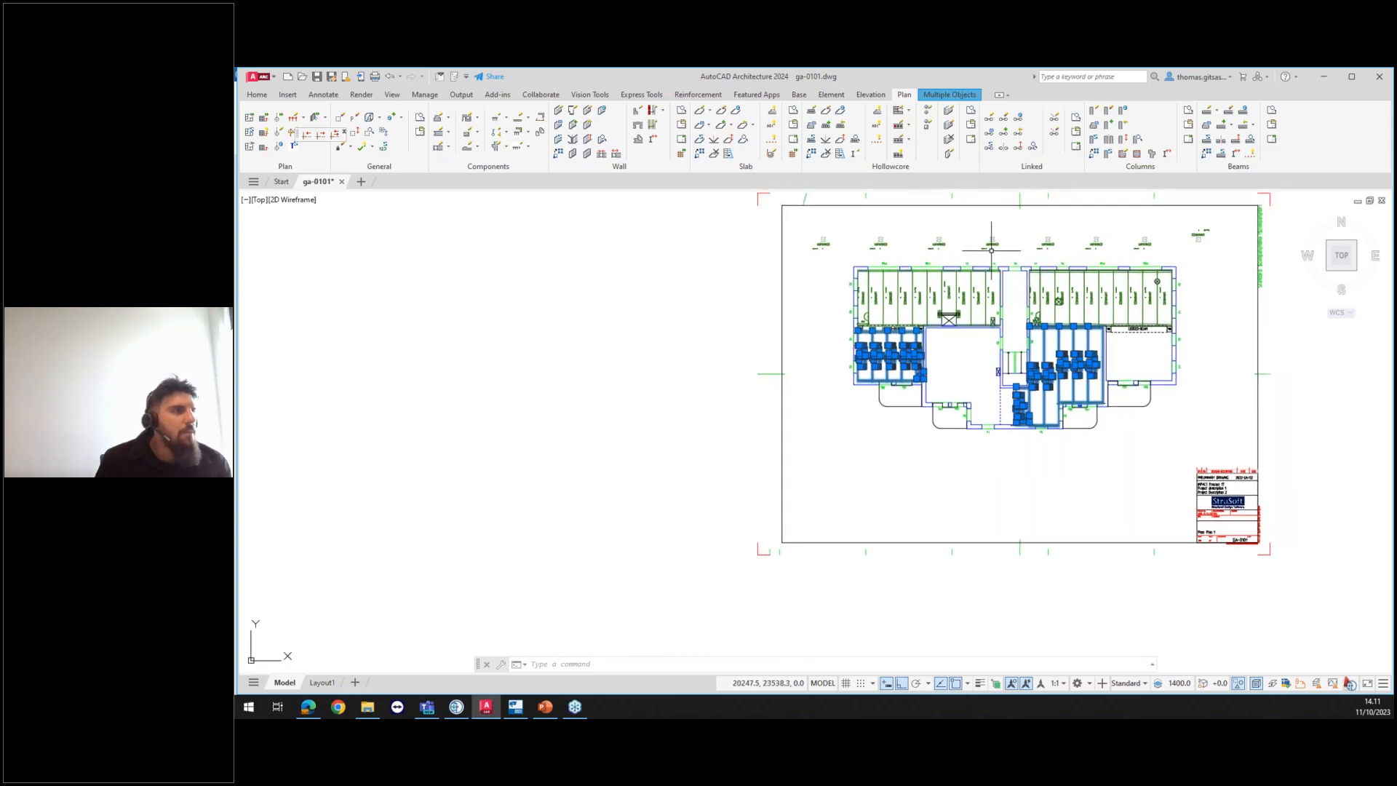
click(826, 146)
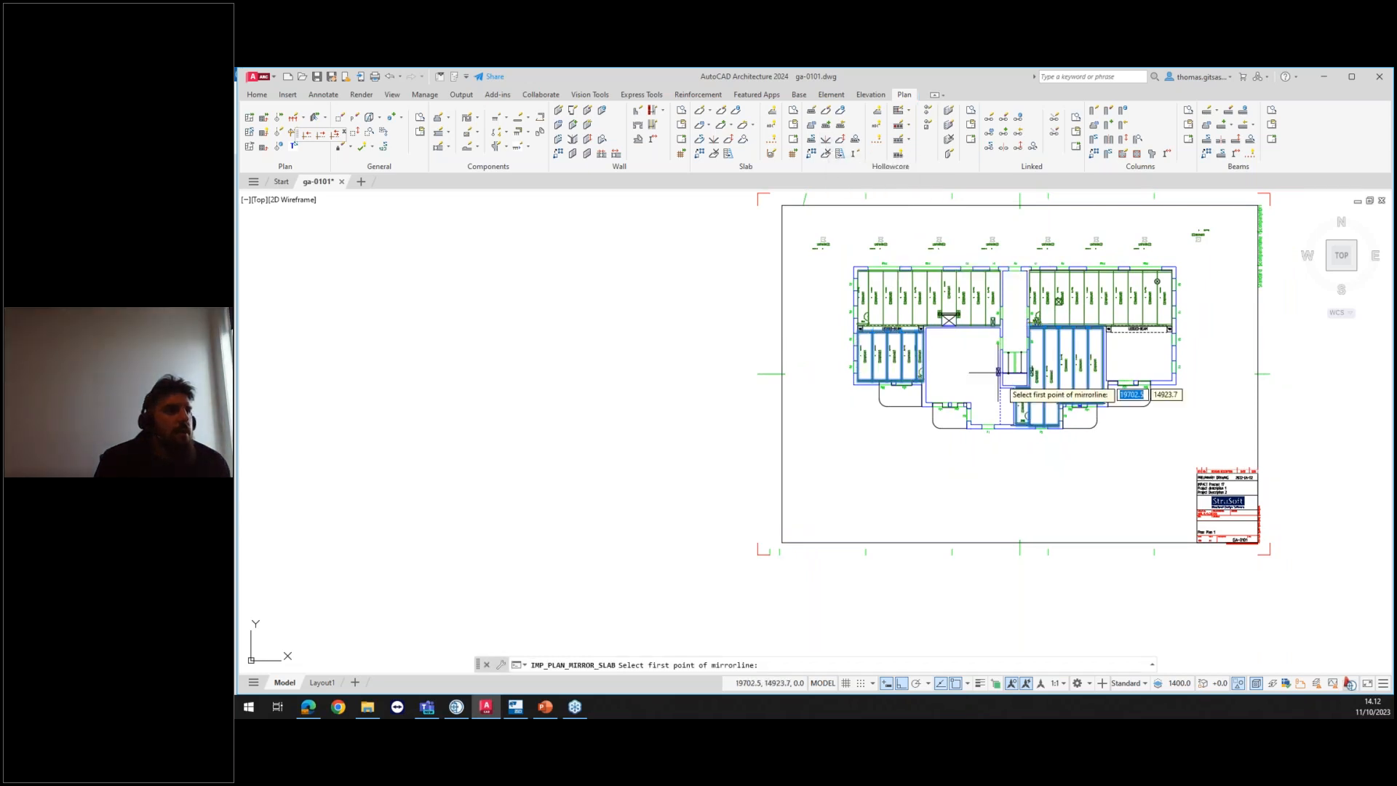
scroll(1022, 427, up, 5)
scroll(964, 385, up, 3)
scroll(991, 333, up, 3)
middle_drag(991, 334, 985, 492)
scroll(985, 492, down, 4)
middle_drag(983, 280, 973, 514)
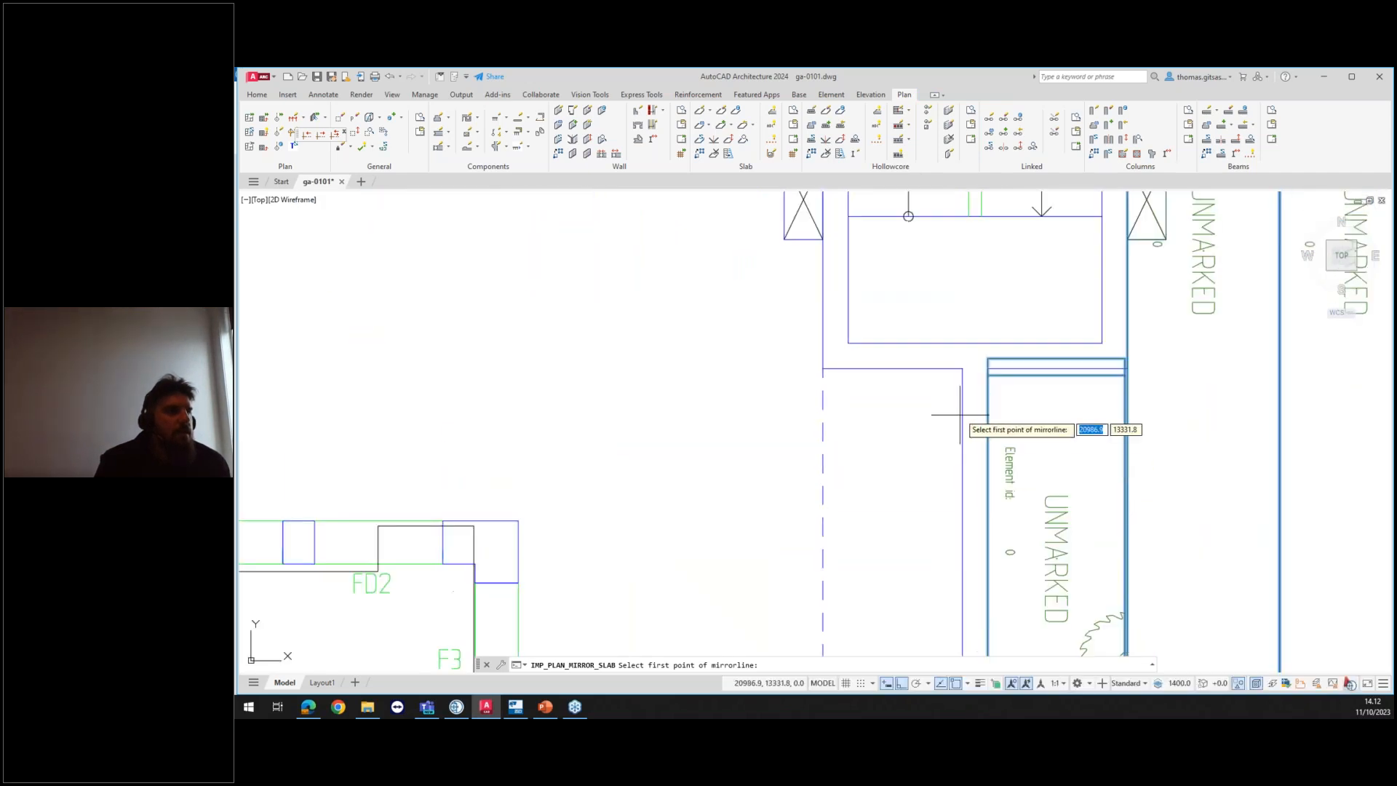
click(975, 342)
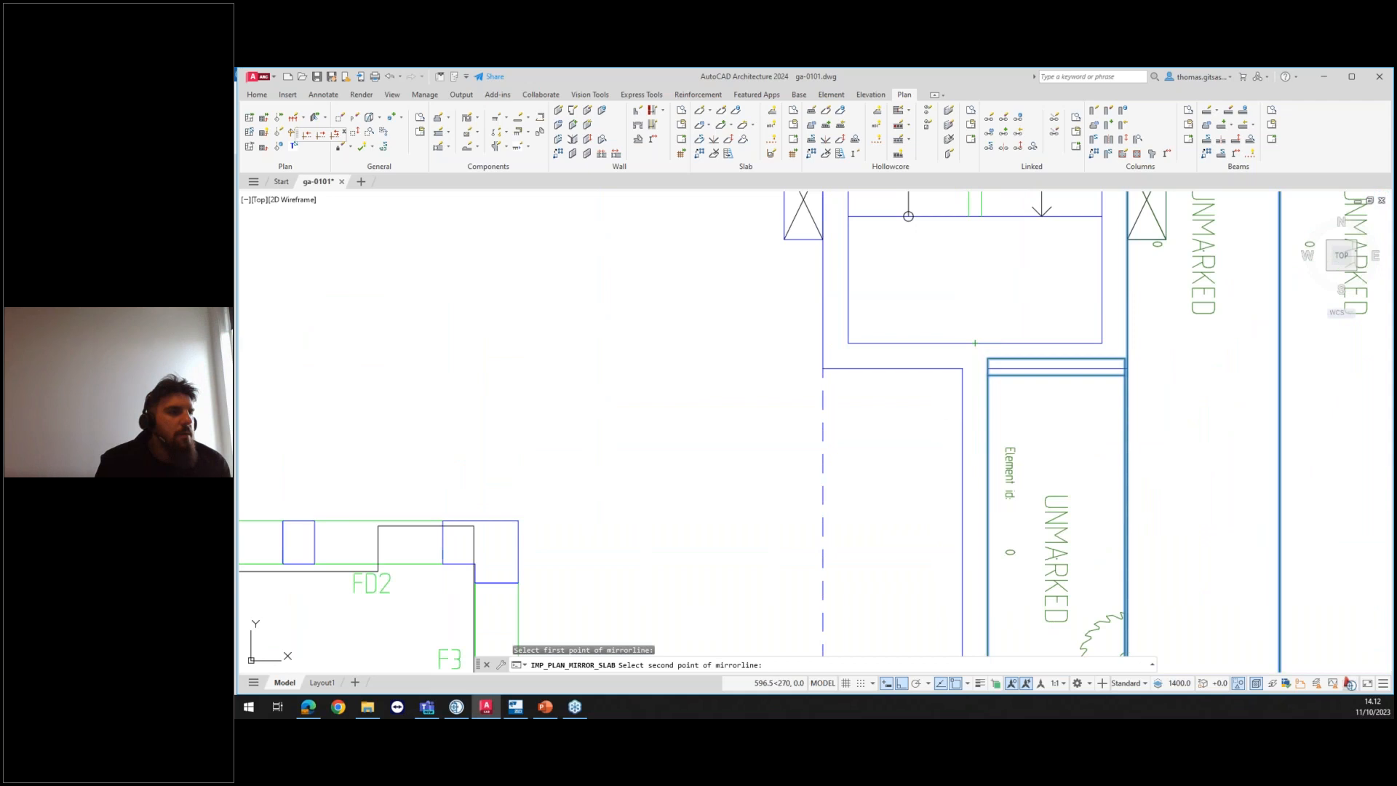
scroll(990, 471, down, 4)
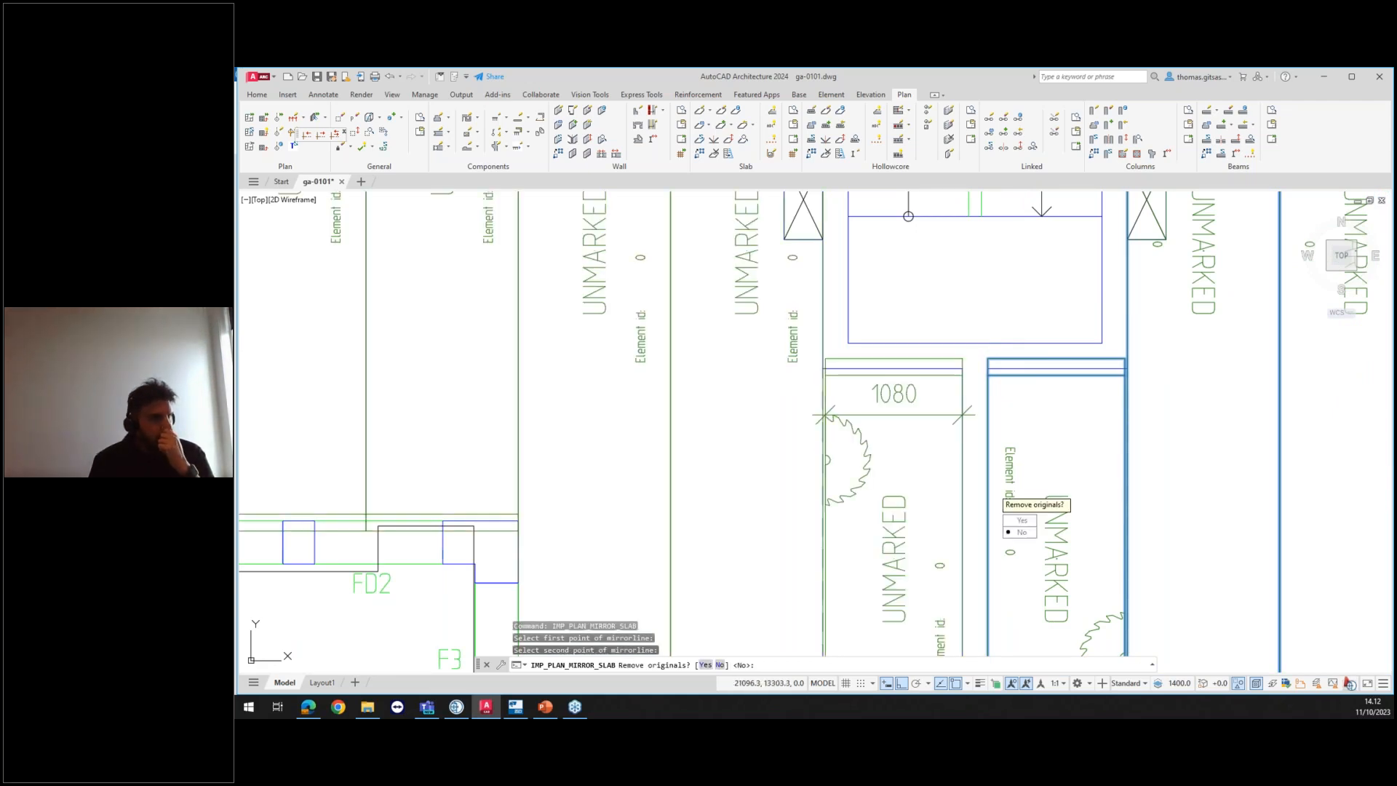
click(989, 471)
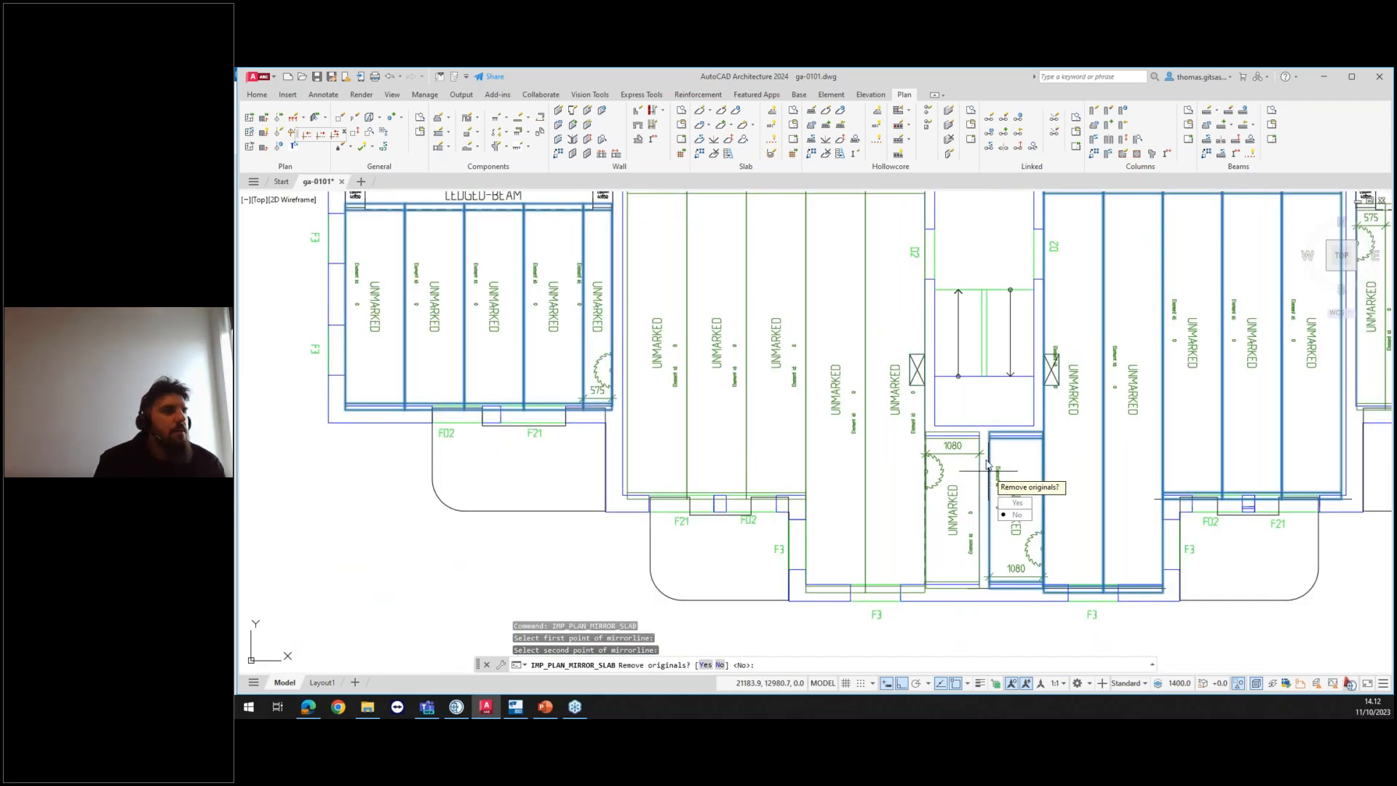
scroll(987, 462, down, 2)
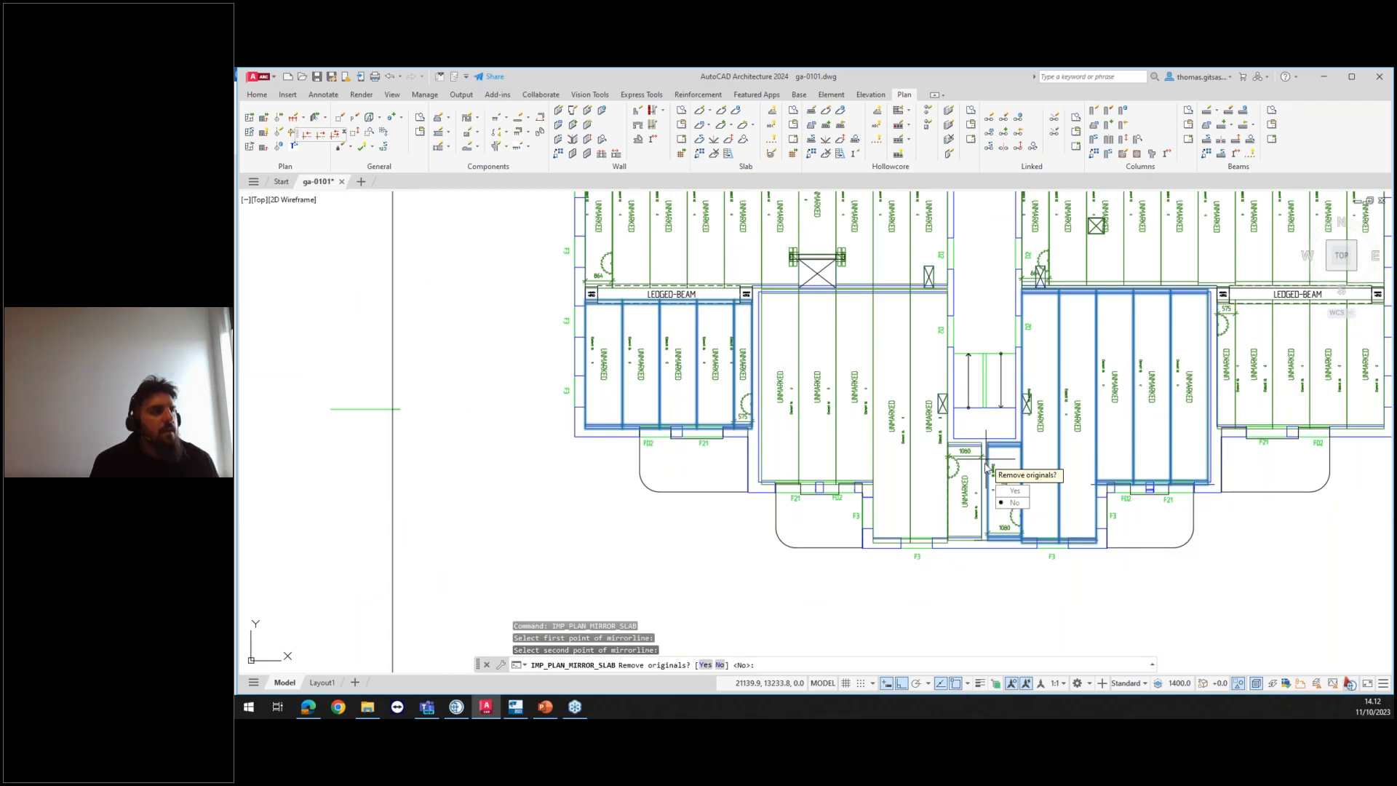
key(Return)
key(Escape)
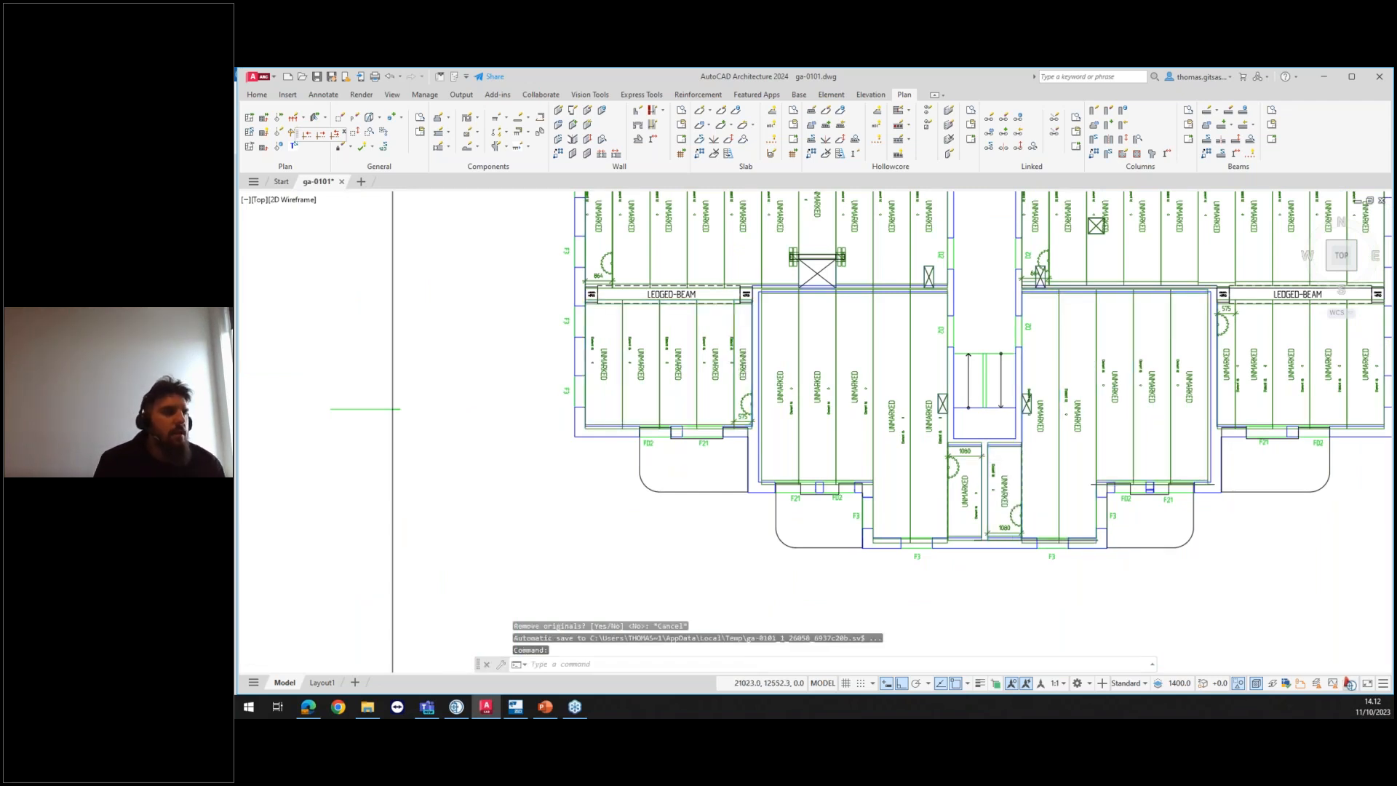
Step: Inspect the completed slab layout in a tilted 3D view and return to the top view
scroll(982, 479, down, 2)
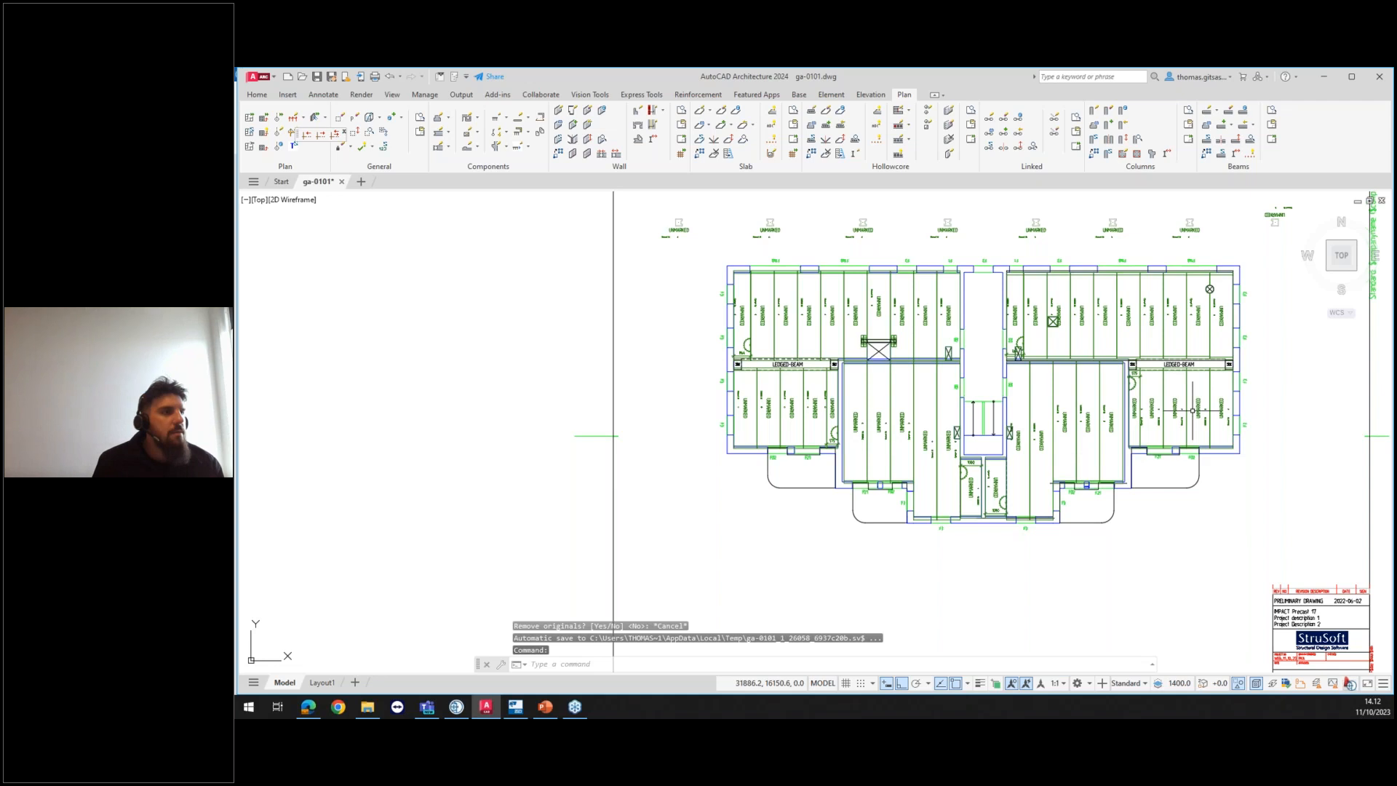
shift+middle_drag(1124, 388, 1182, 320)
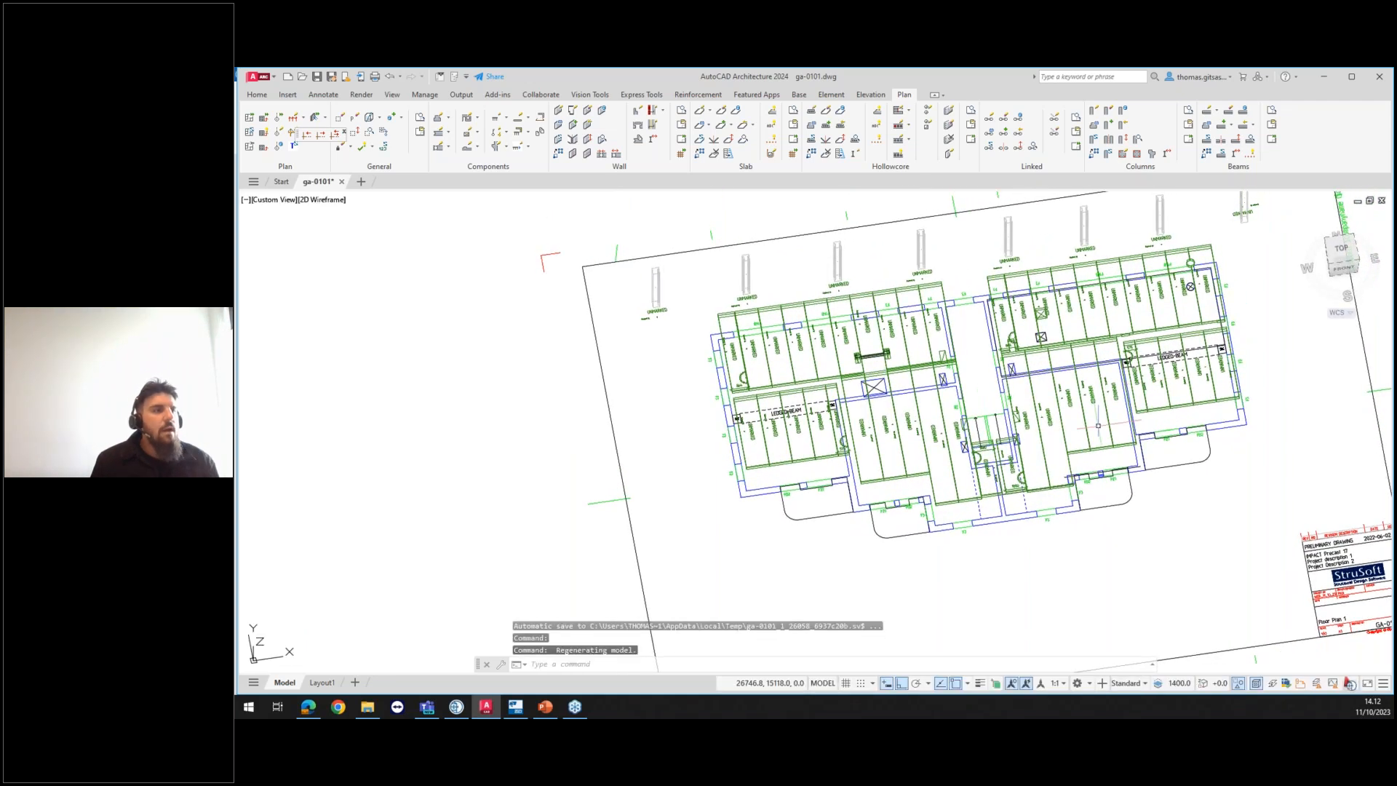
scroll(957, 442, up, 5)
scroll(957, 441, down, 2)
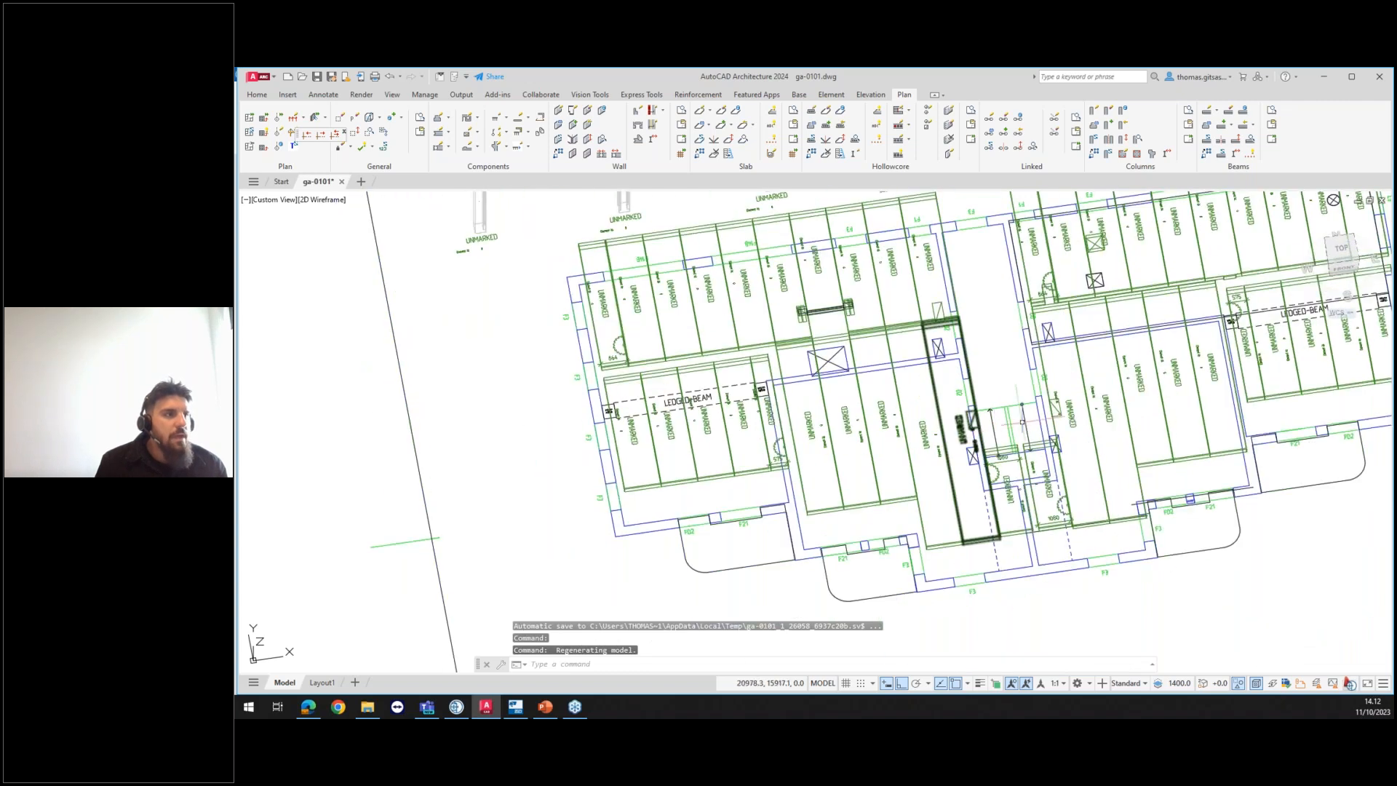
click(1343, 249)
scroll(769, 403, up, 4)
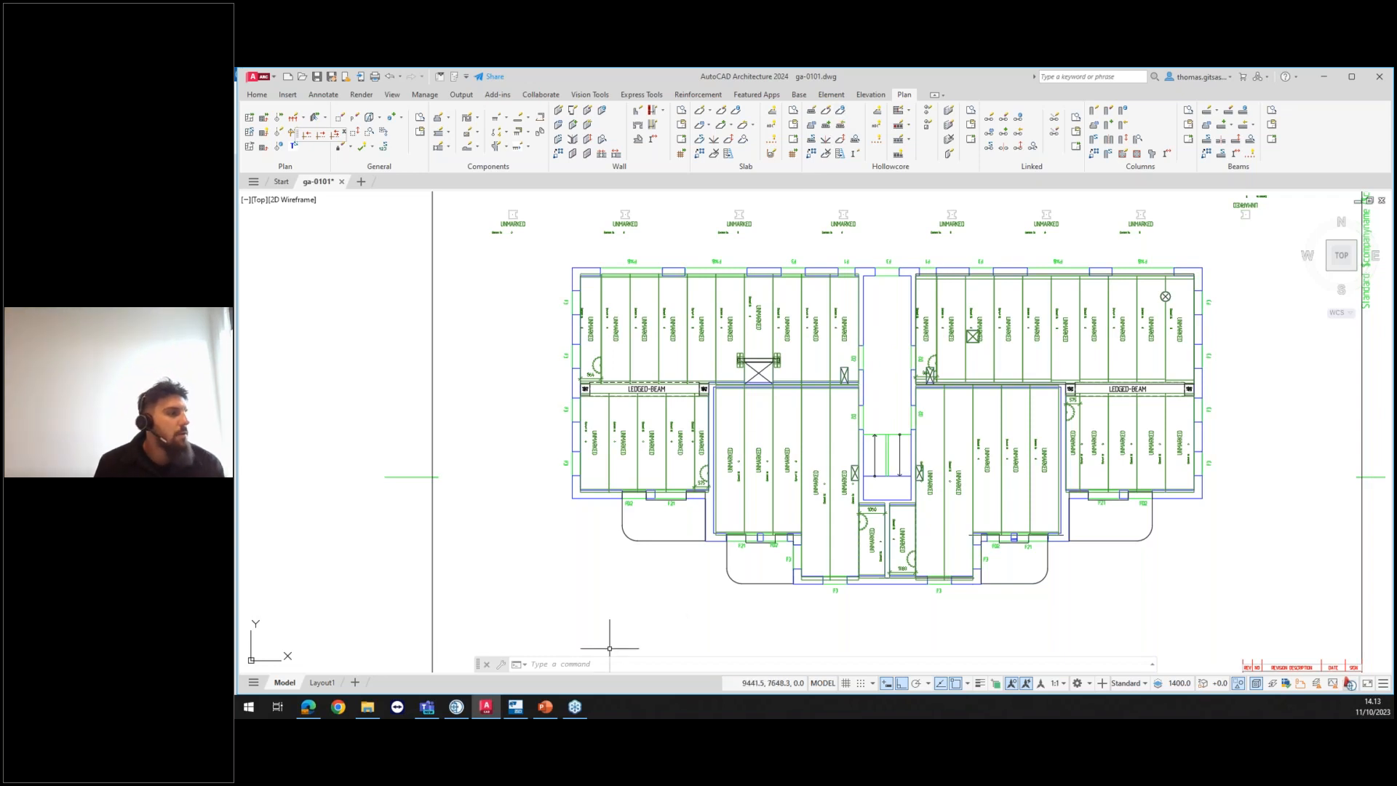
Step: Switch to IMPACT Project Manager to check its model view, and return to the floor plan drawing
click(454, 707)
click(485, 169)
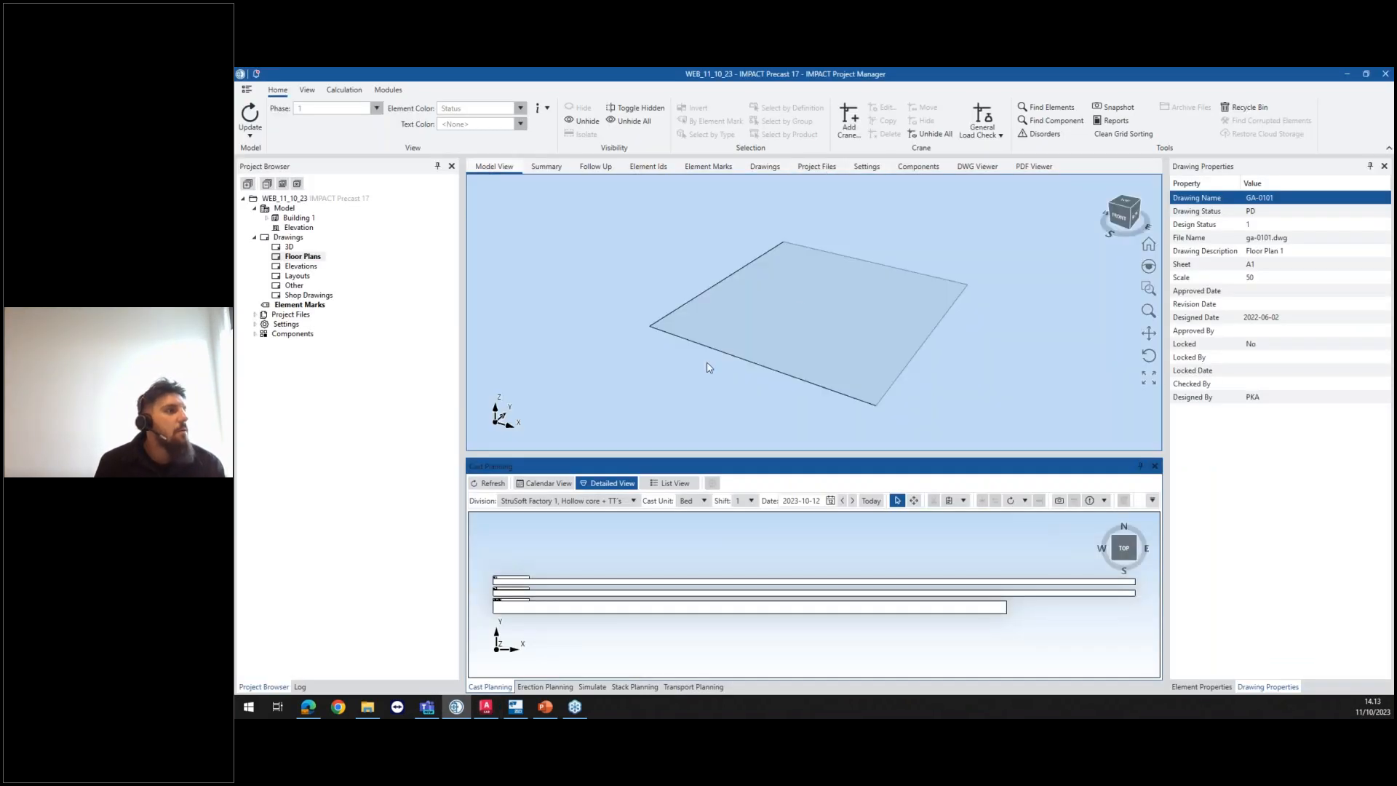
click(1348, 74)
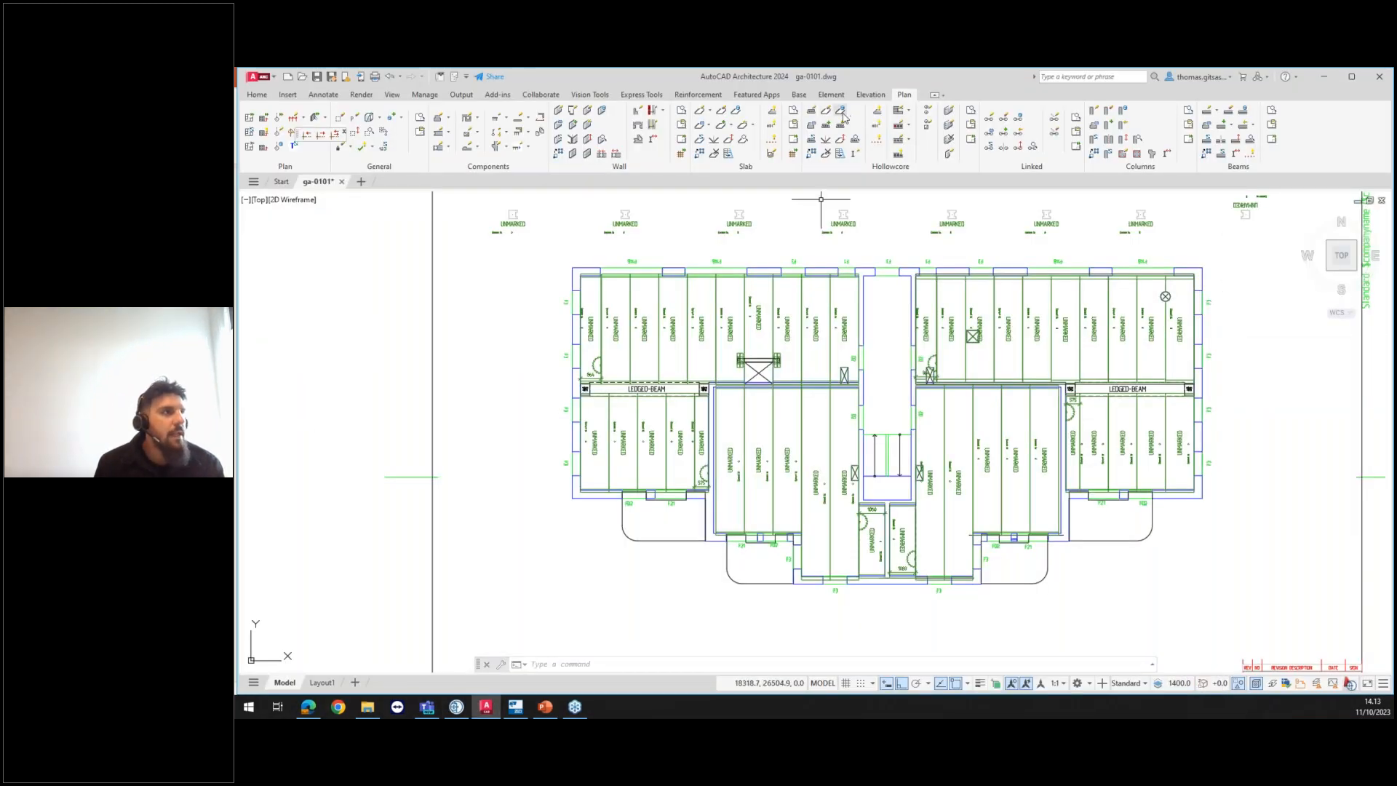
Step: Save all hollowcore slabs on the floor plan to the project, with HC01 as the first new element mark
click(842, 117)
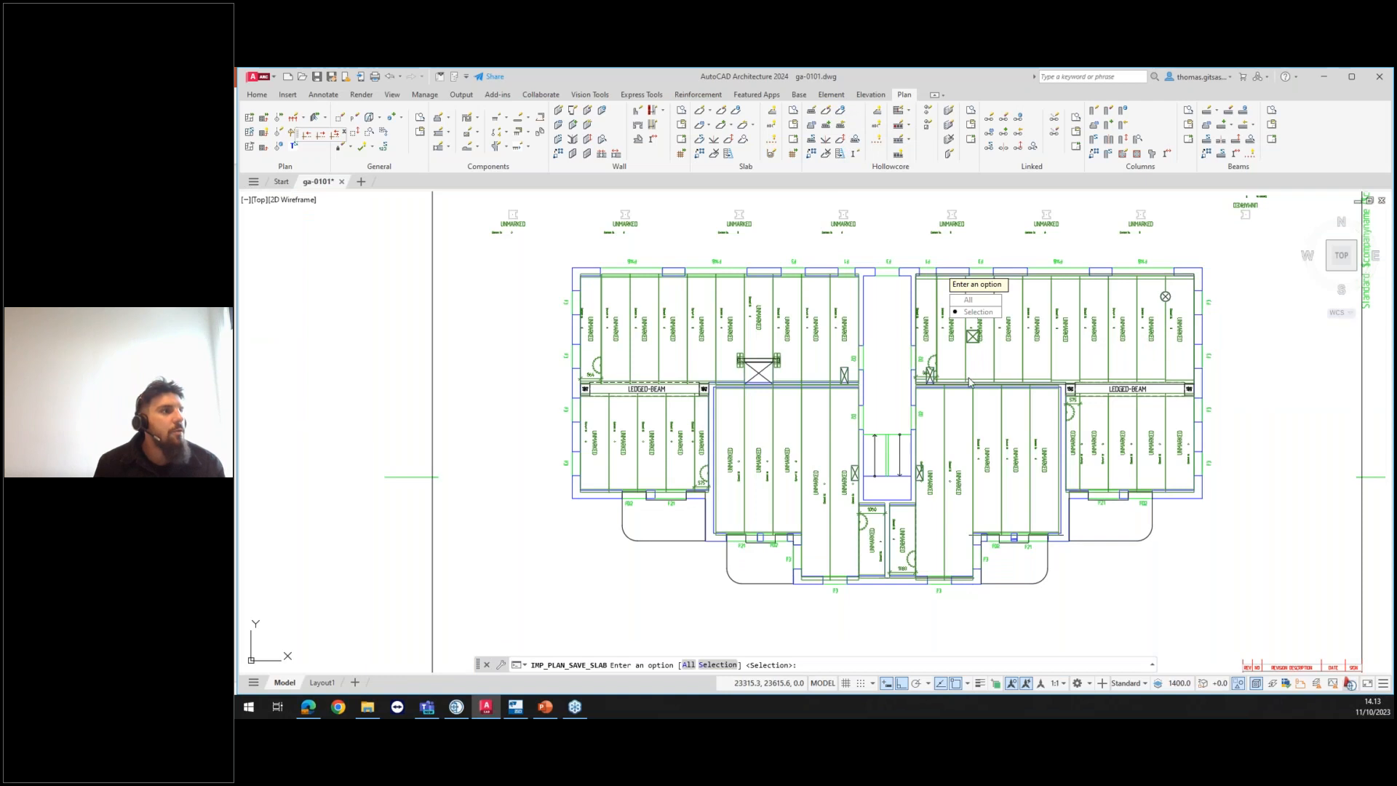
click(975, 301)
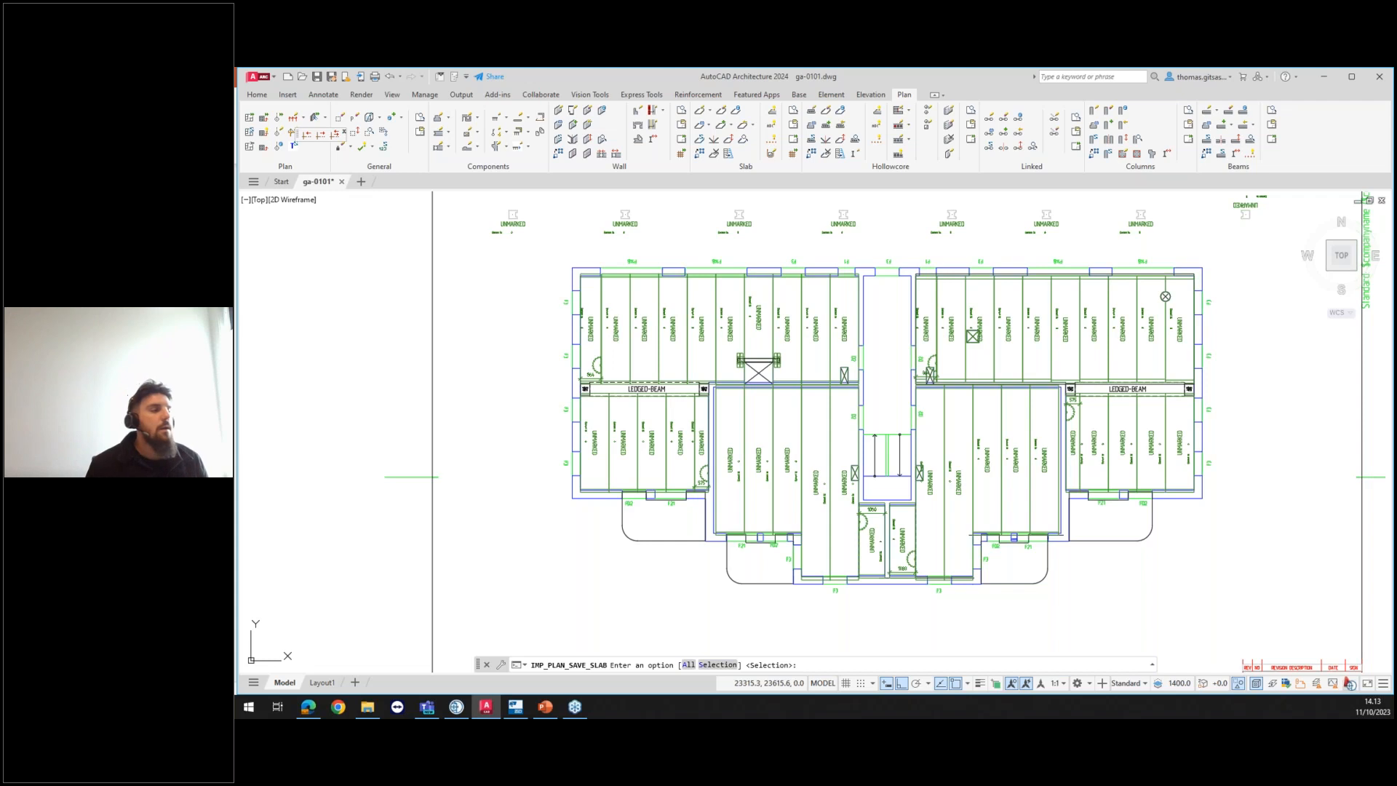
text(A)
key(Return)
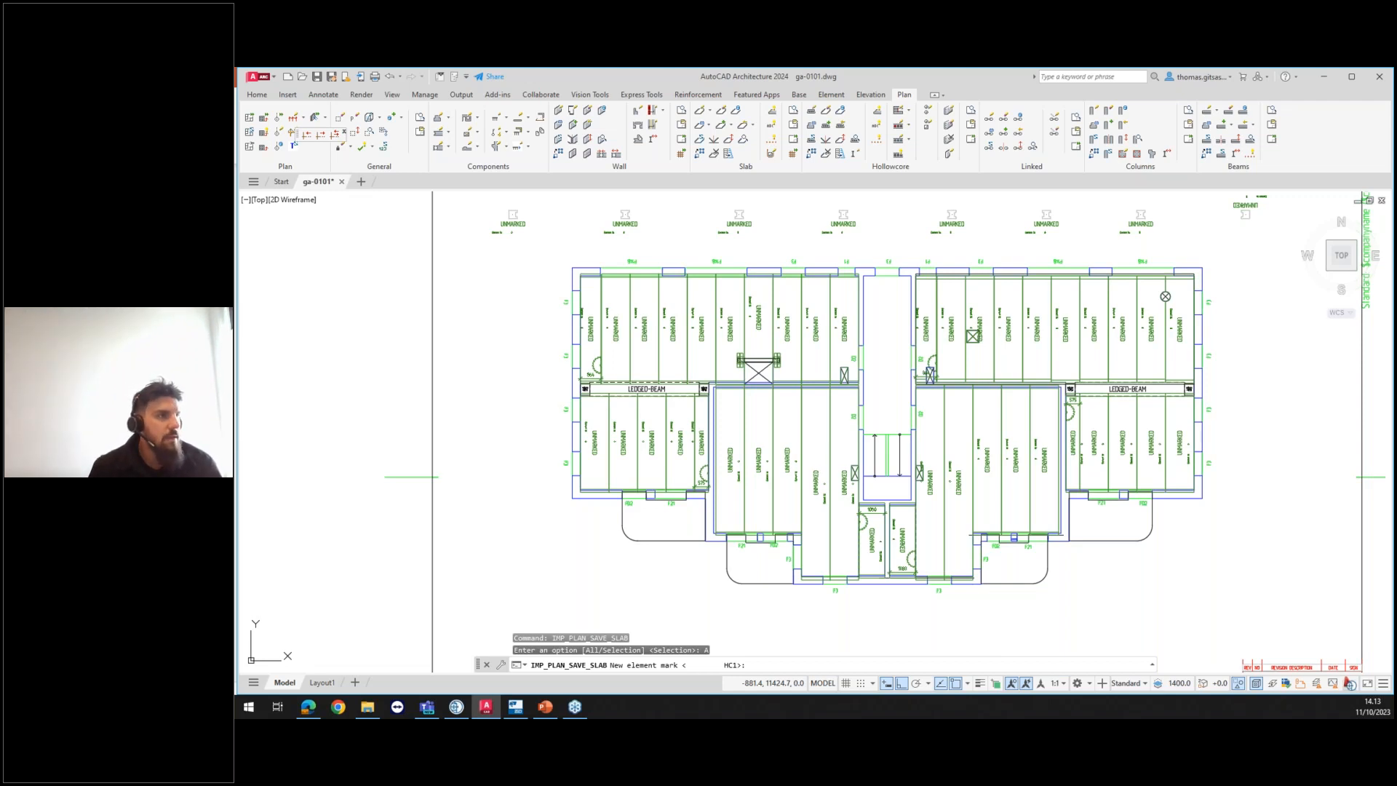
text(HC01)
key(Return)
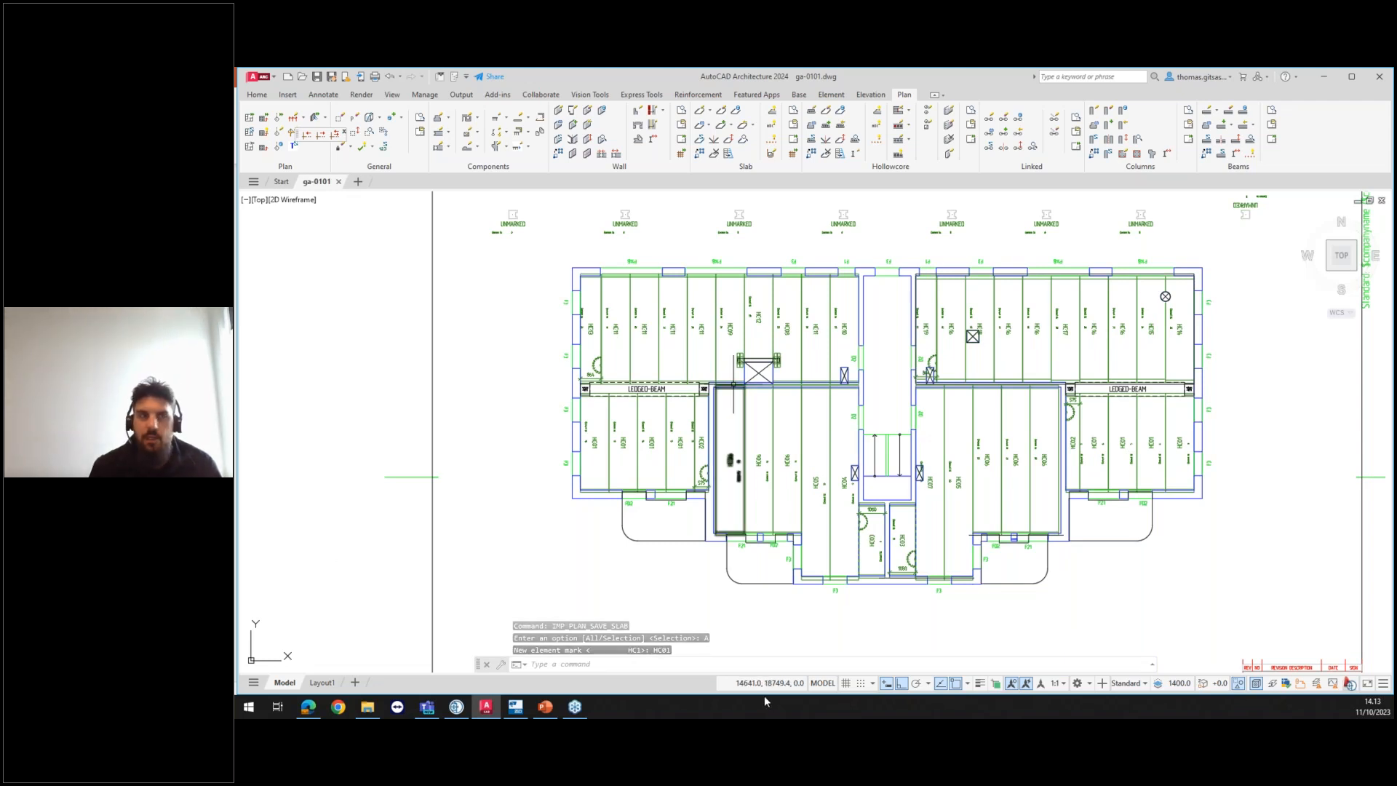
Step: Examine the element marks of the saved slabs in the upper left room and across the rest of the floor plan
middle_drag(786, 415, 793, 424)
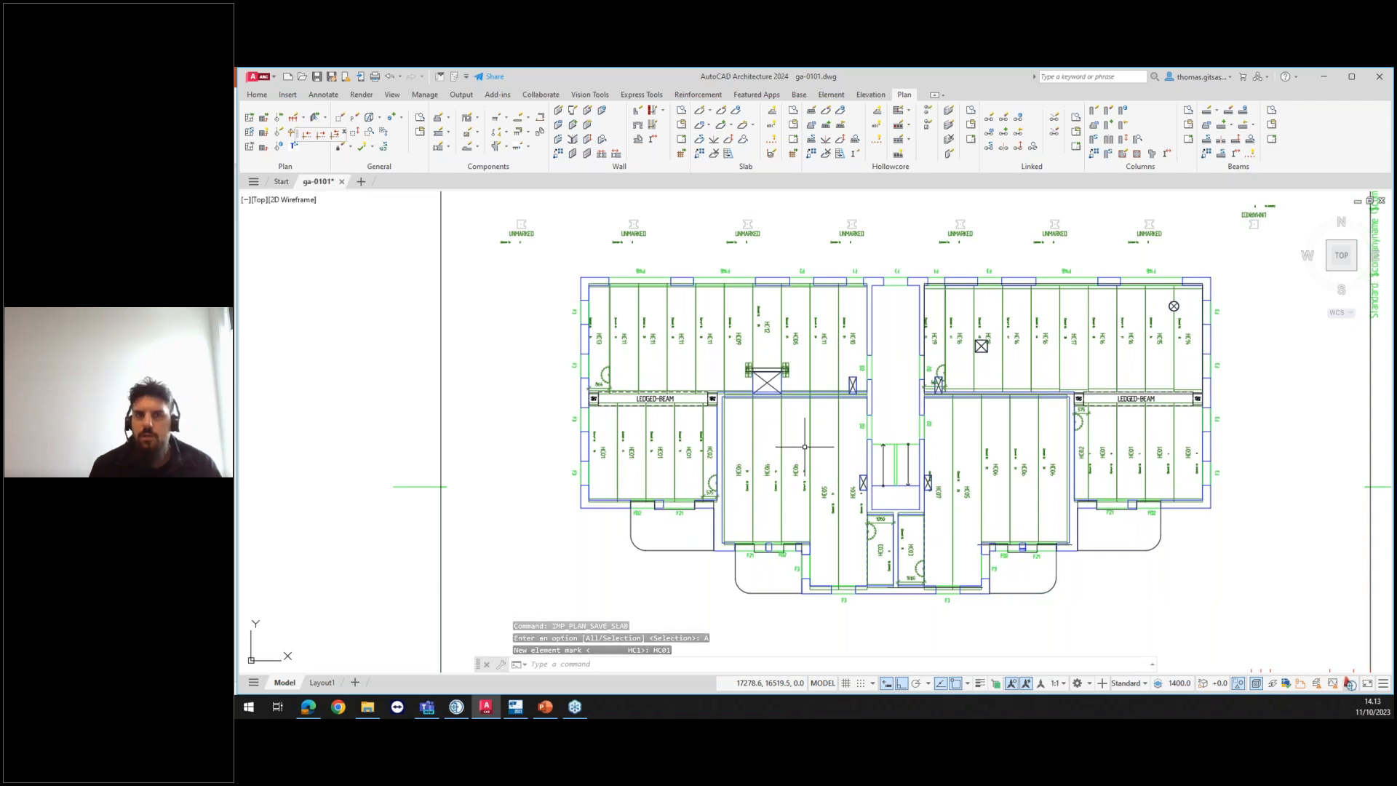
scroll(662, 344, up, 2)
scroll(659, 339, up, 5)
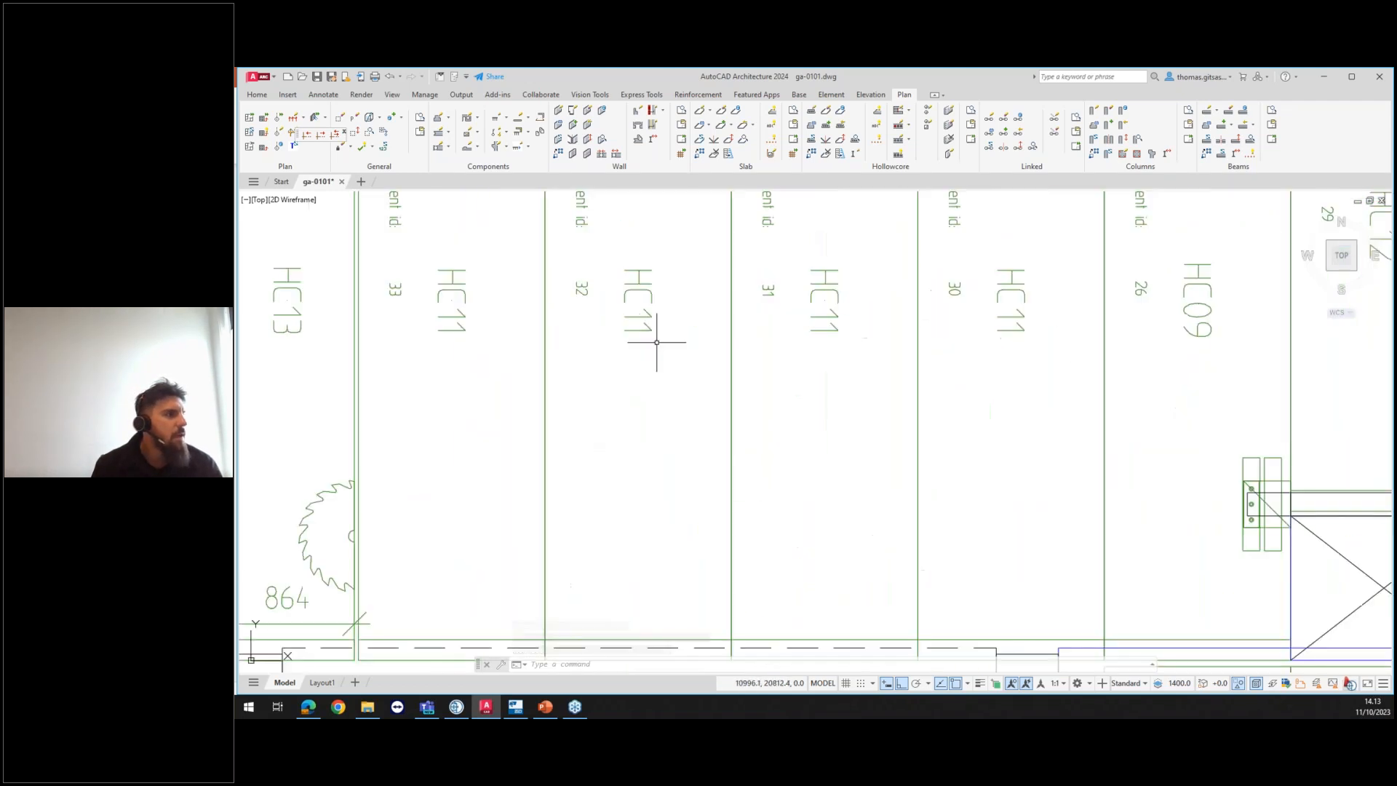
scroll(684, 353, down, 2)
click(809, 380)
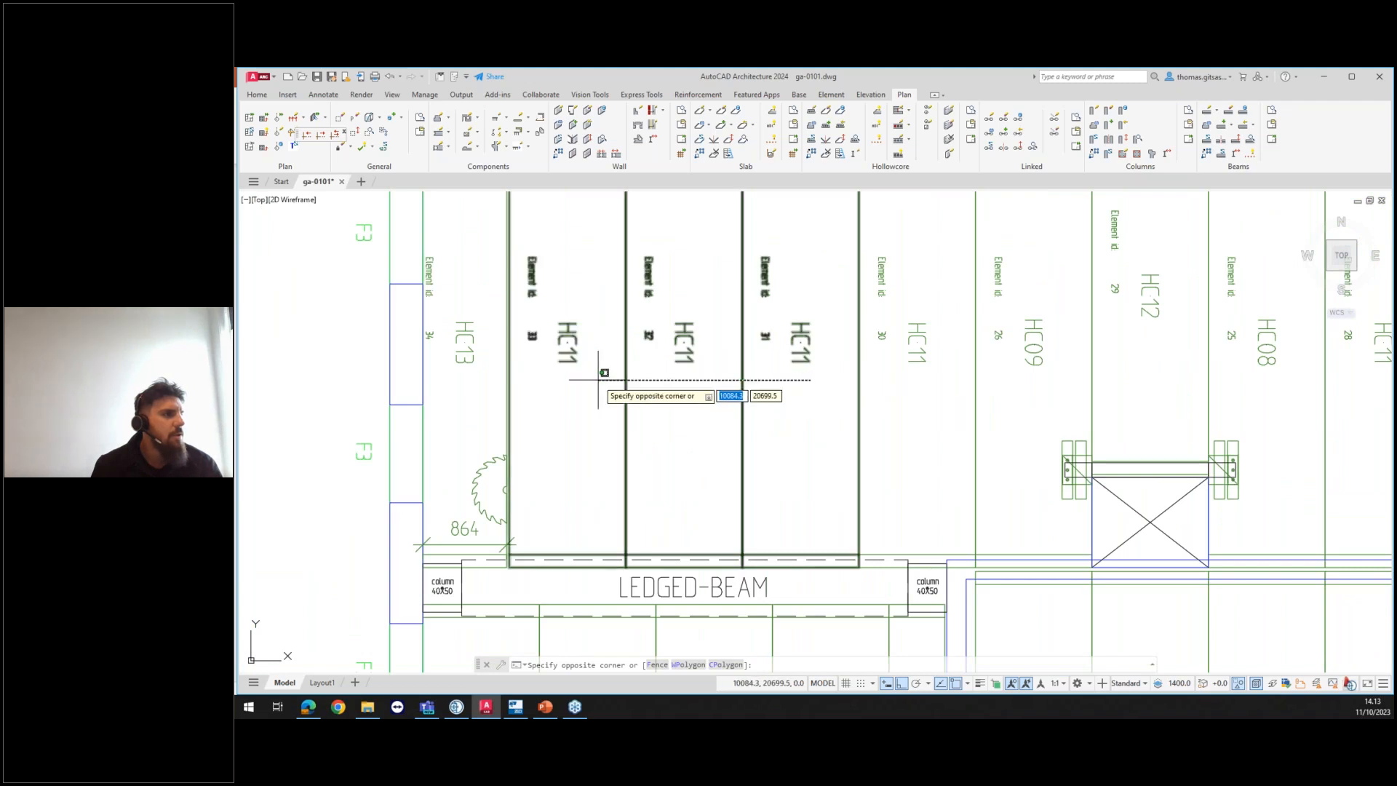
click(552, 372)
key(Escape)
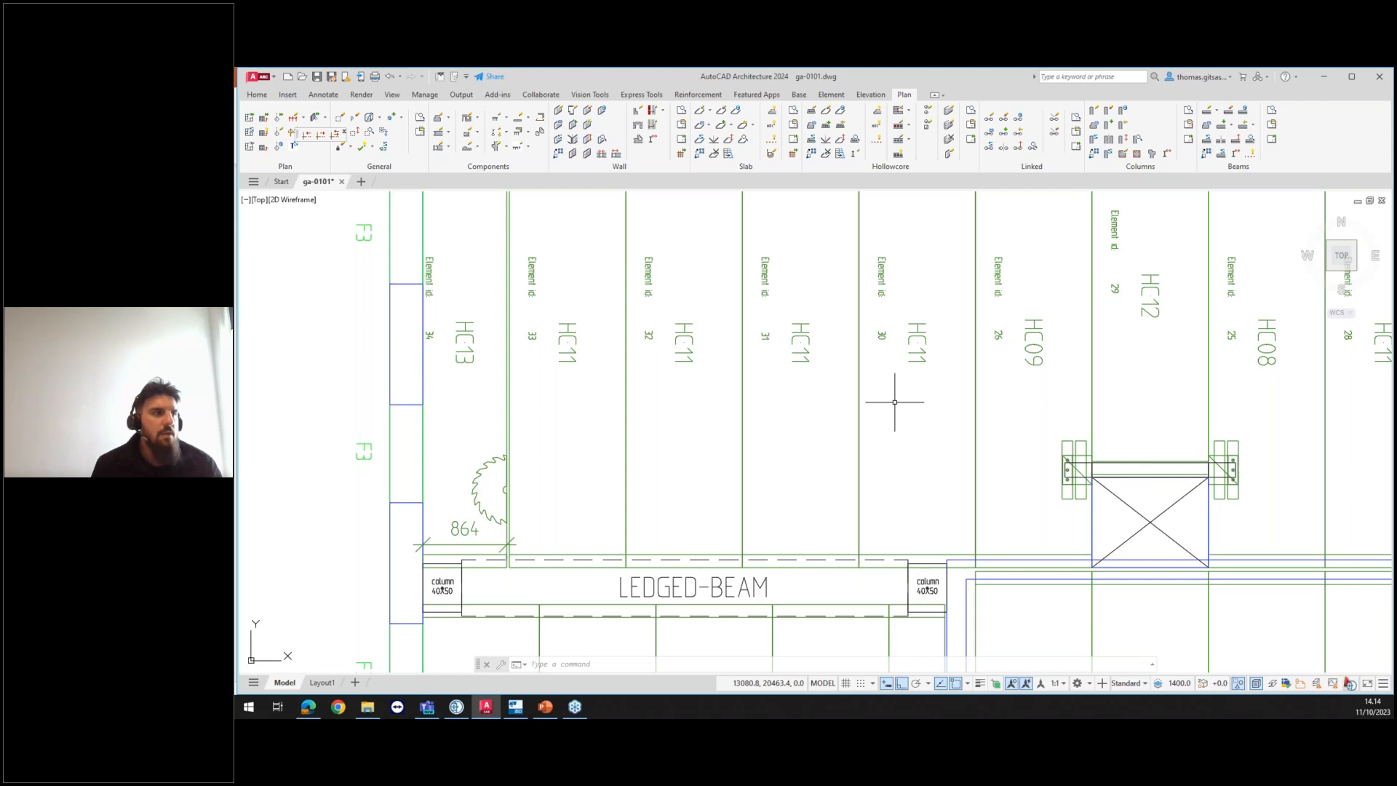
scroll(895, 401, down, 4)
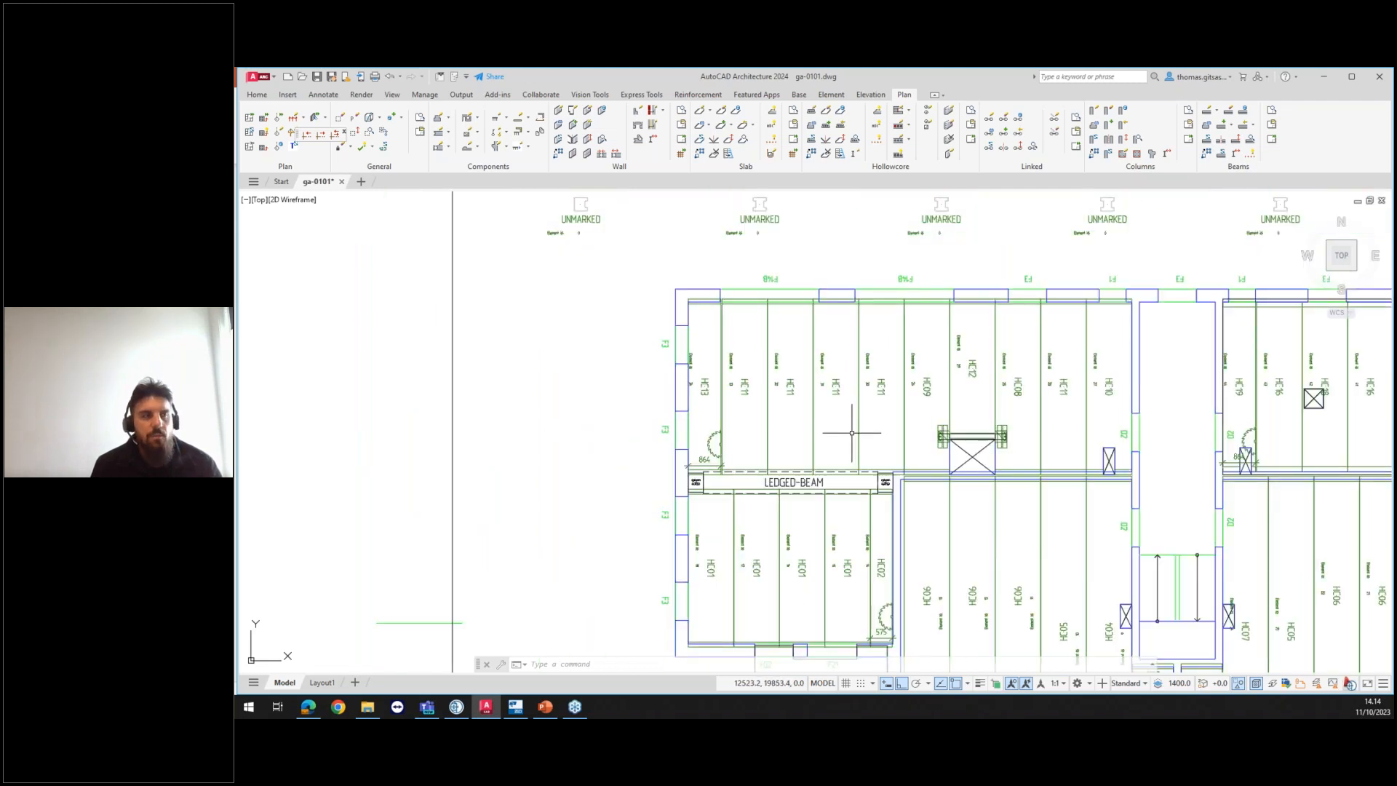
scroll(863, 434, down, 2)
middle_drag(889, 520, 857, 456)
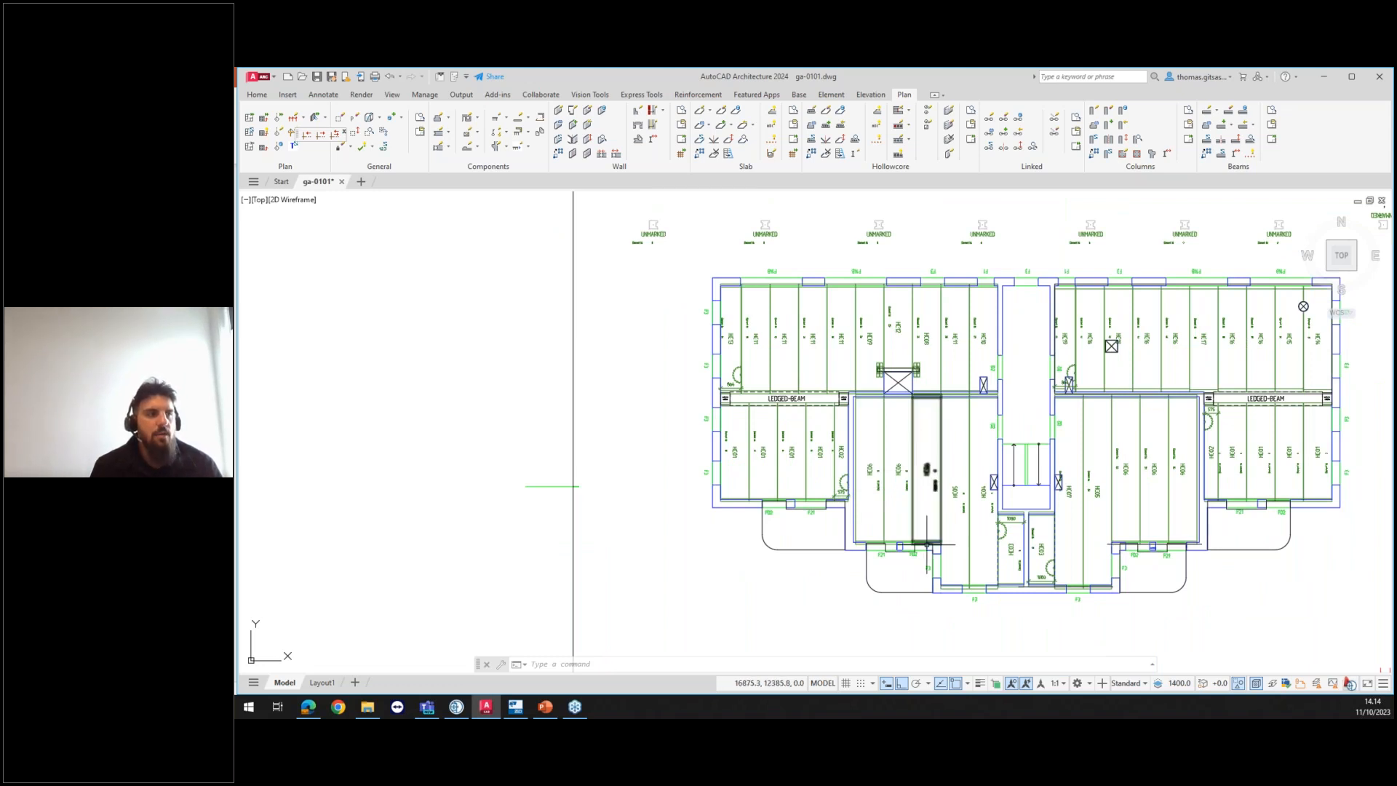
middle_drag(956, 528, 956, 529)
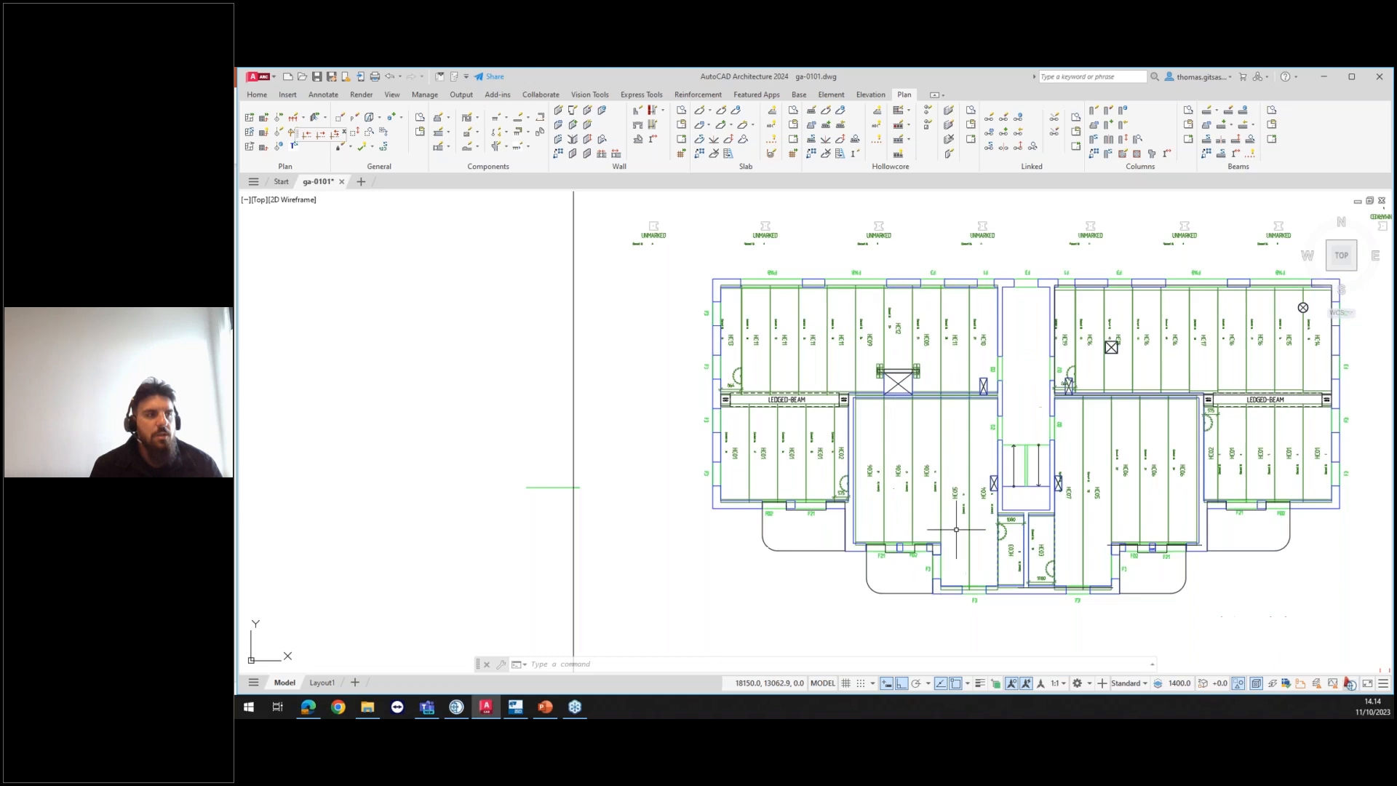
click(1097, 496)
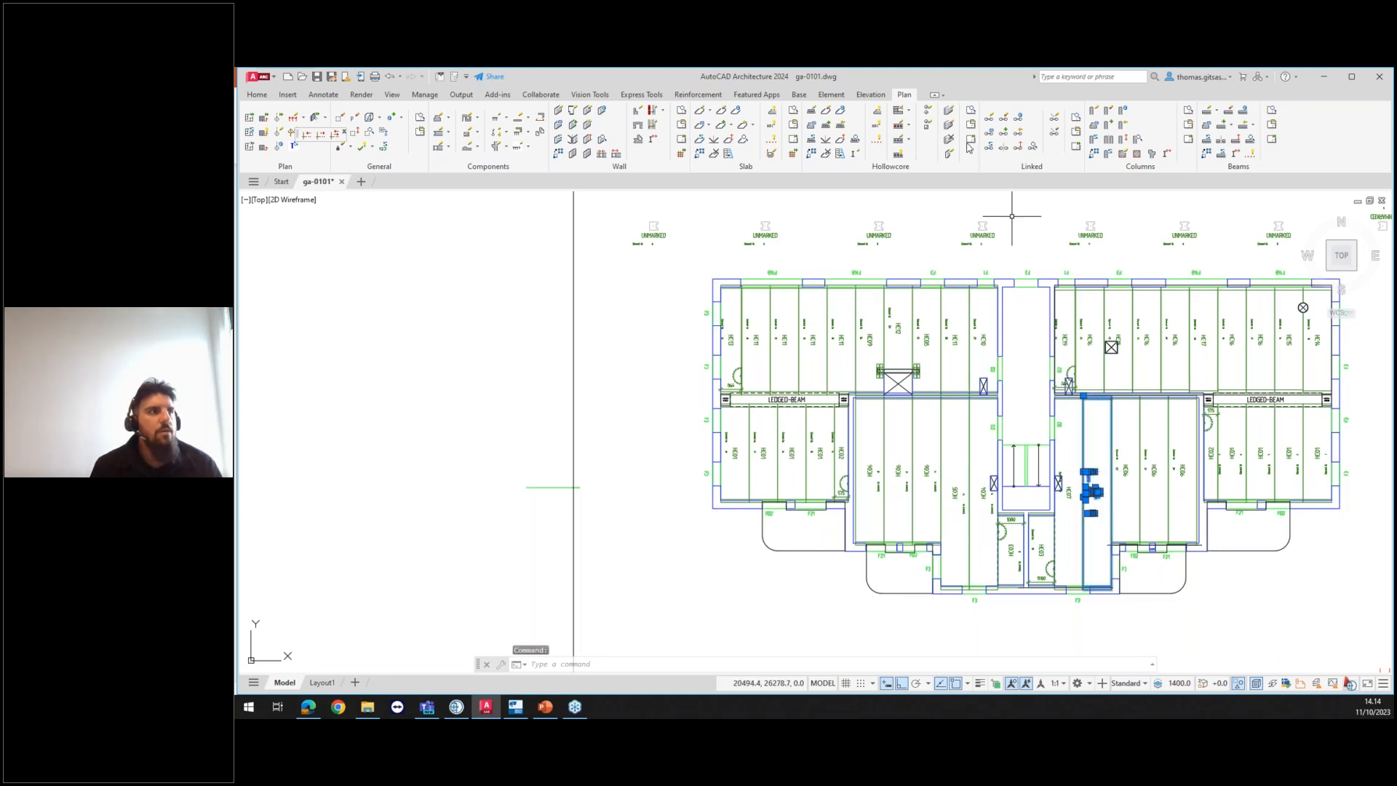
key(Escape)
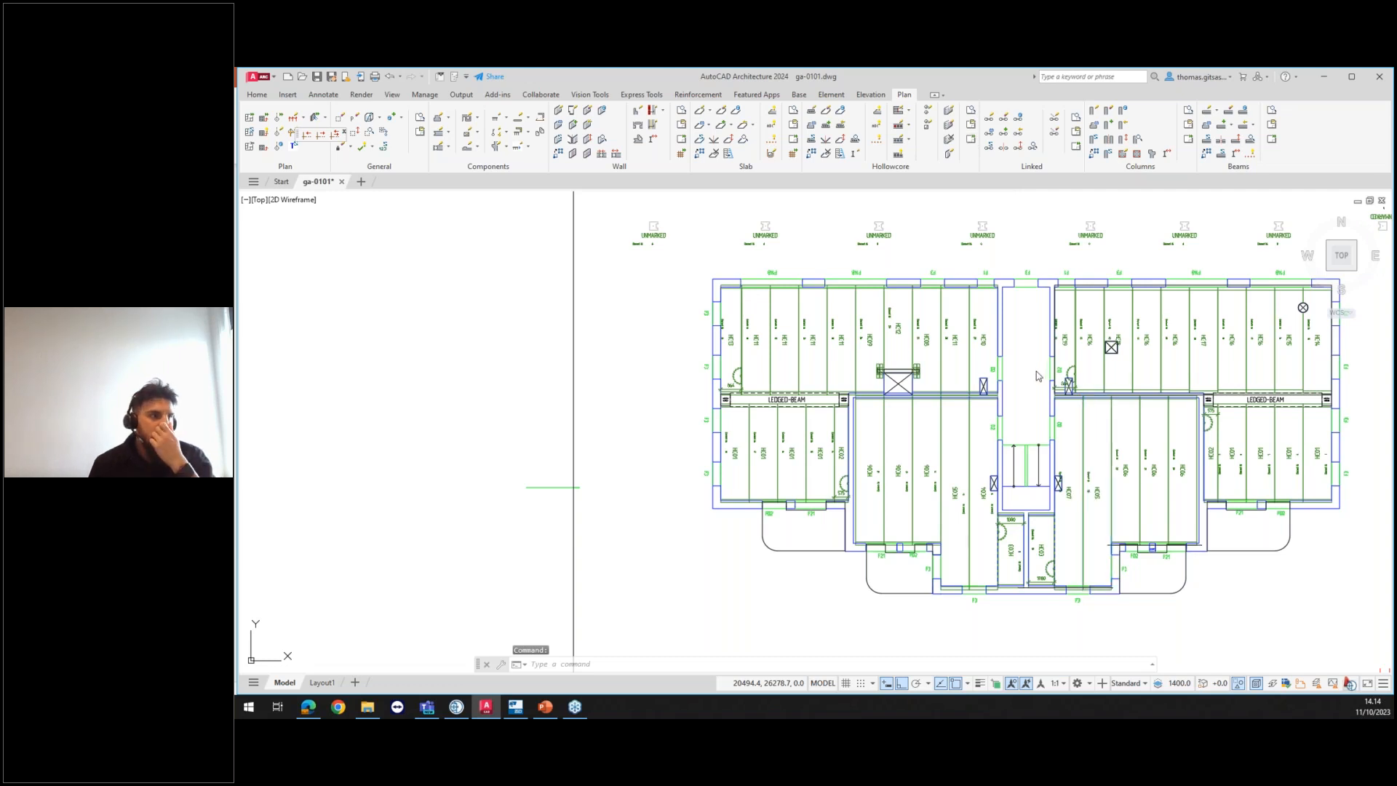
click(988, 531)
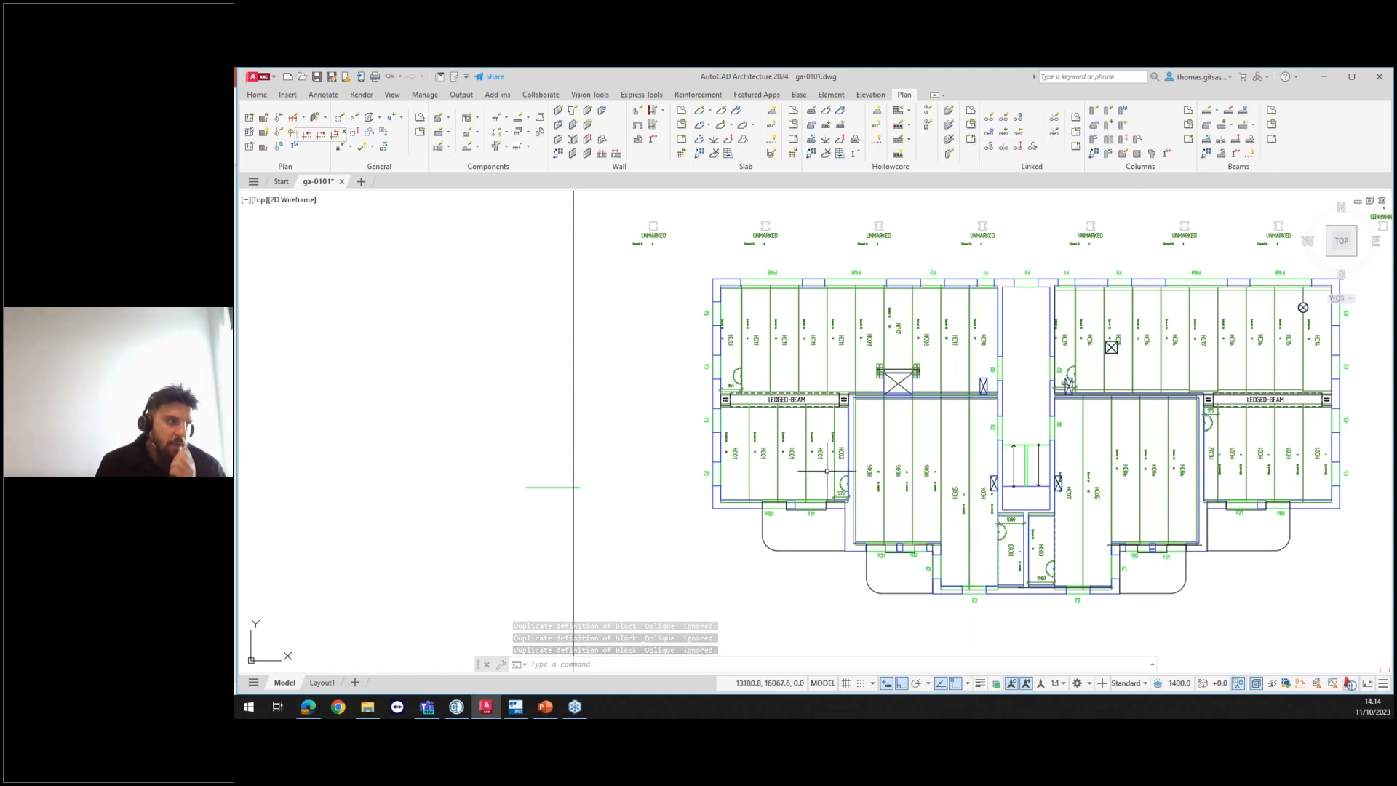
Step: Draw a core filling area across the full width of the lower left room's middle slab, about 781 mm long from its balcony end
scroll(844, 465, up, 3)
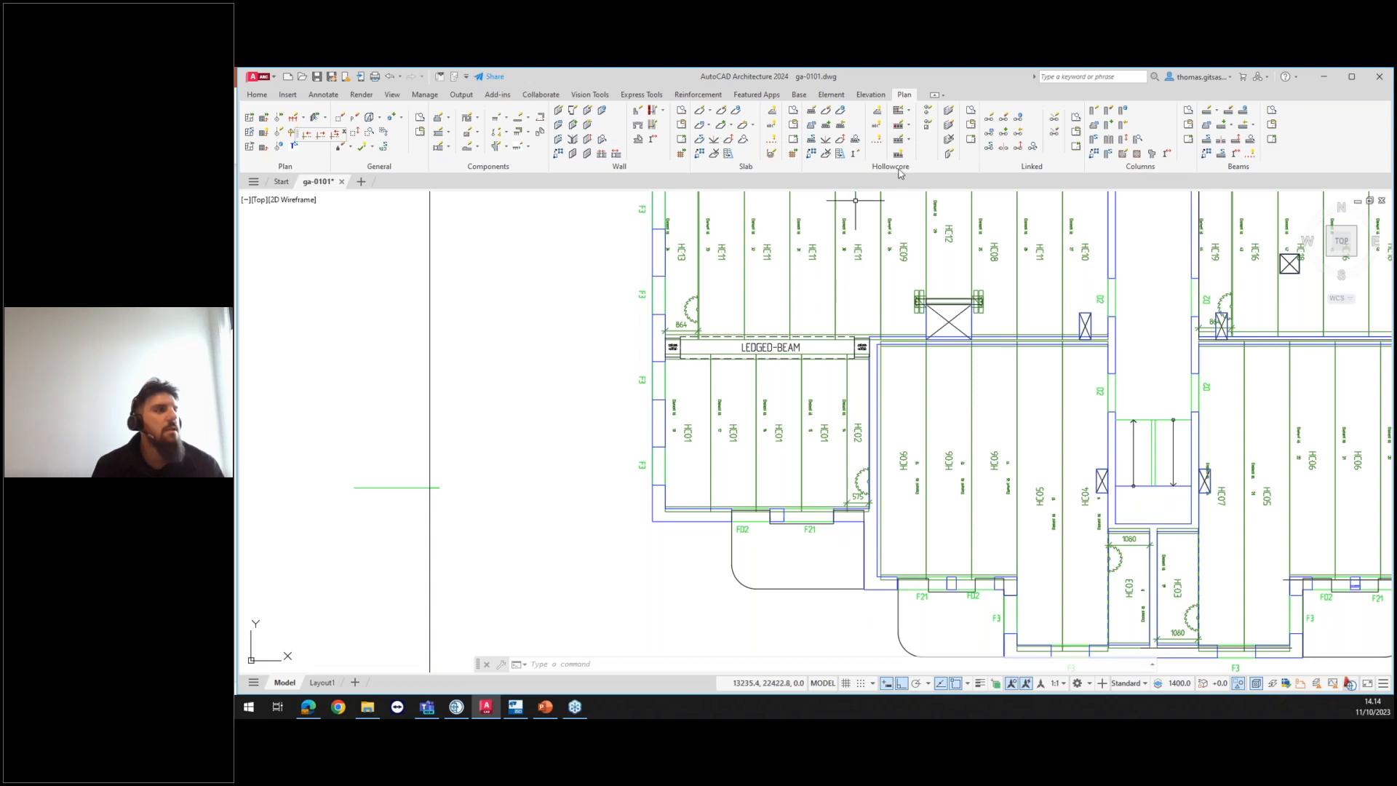
click(909, 127)
click(938, 144)
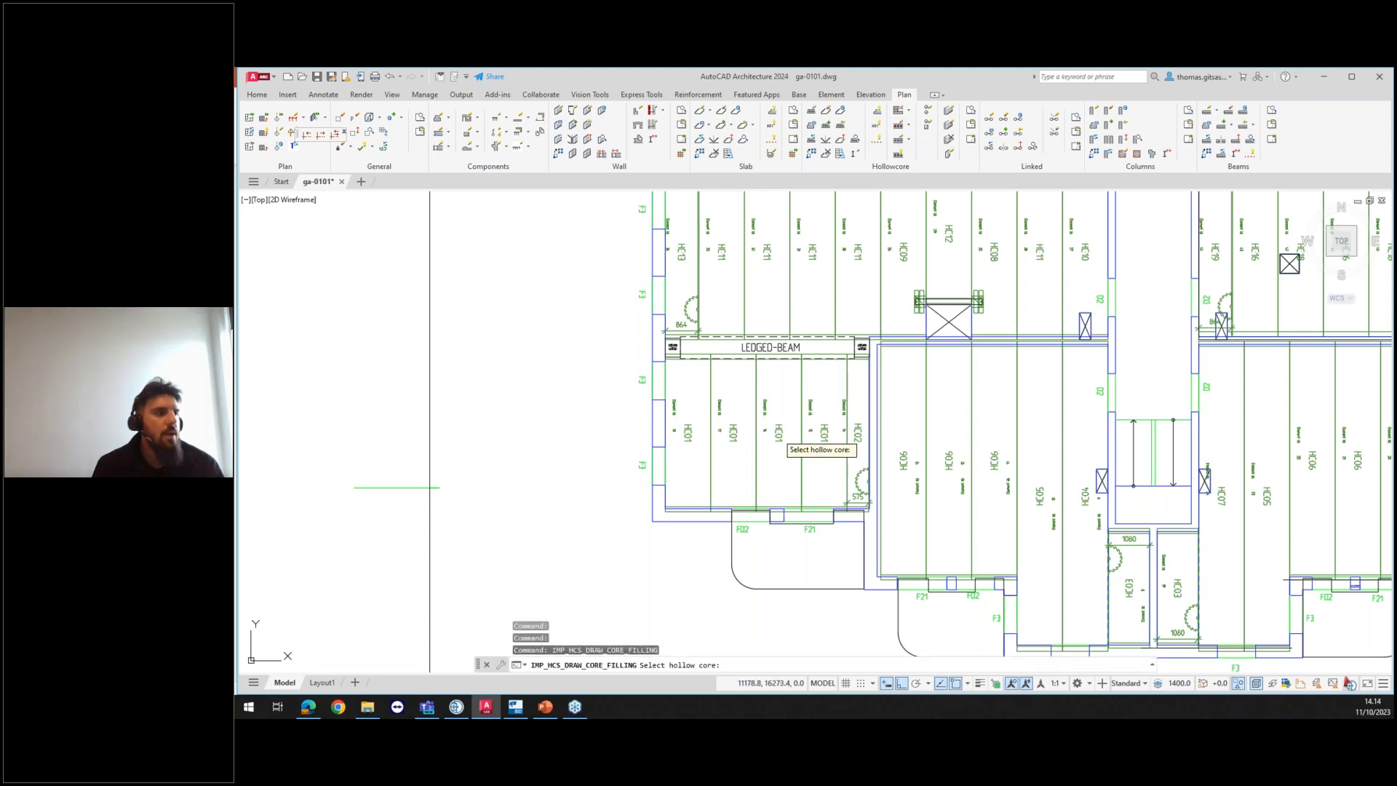
click(786, 444)
scroll(738, 521, up, 6)
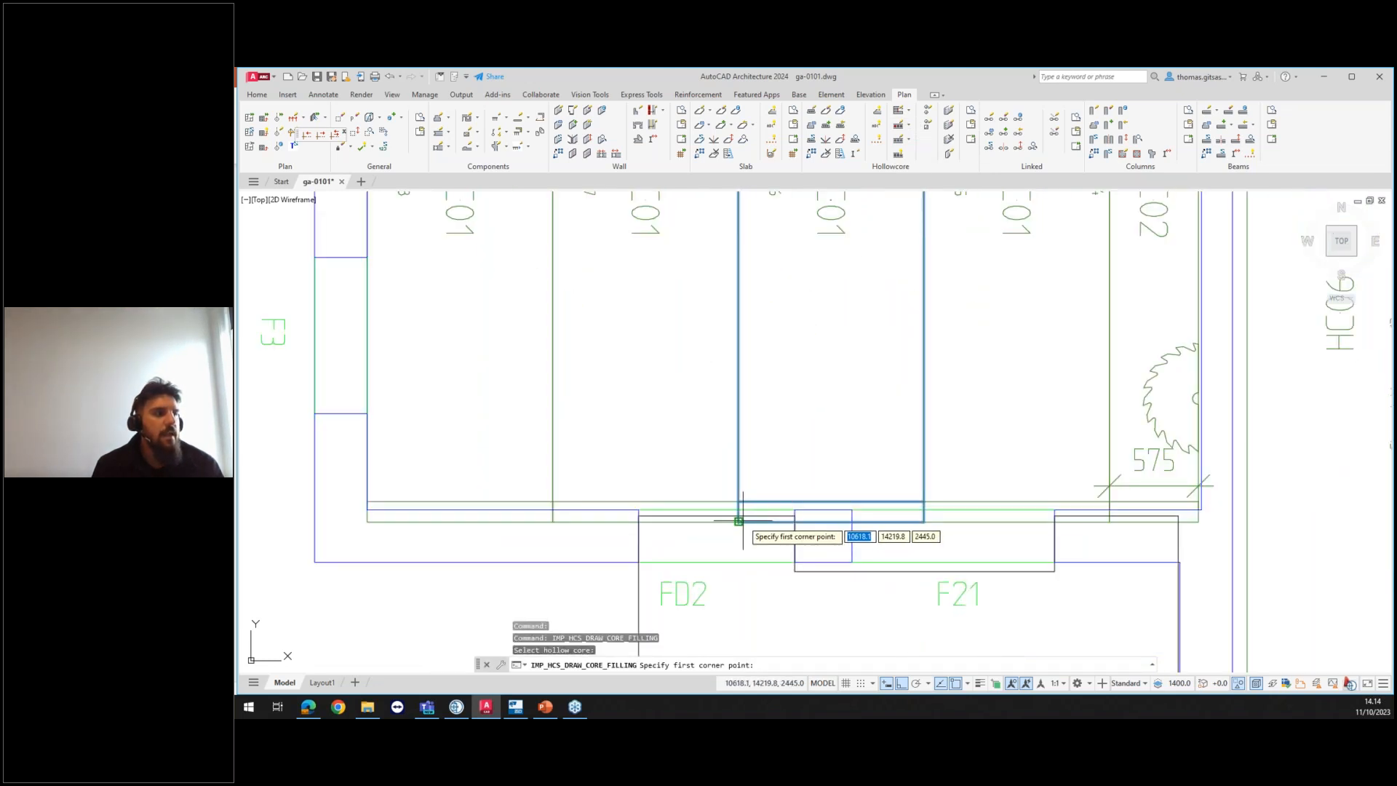
click(738, 520)
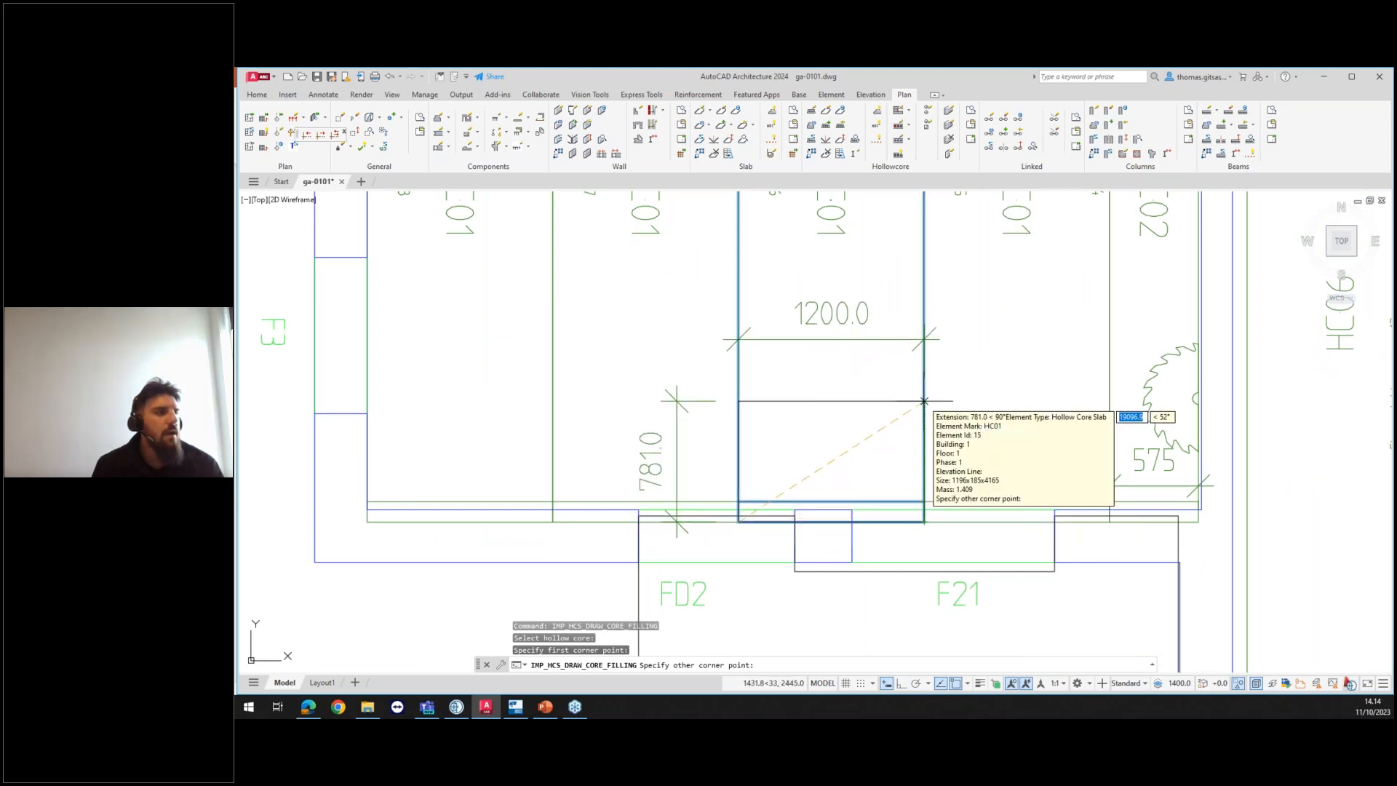
click(924, 401)
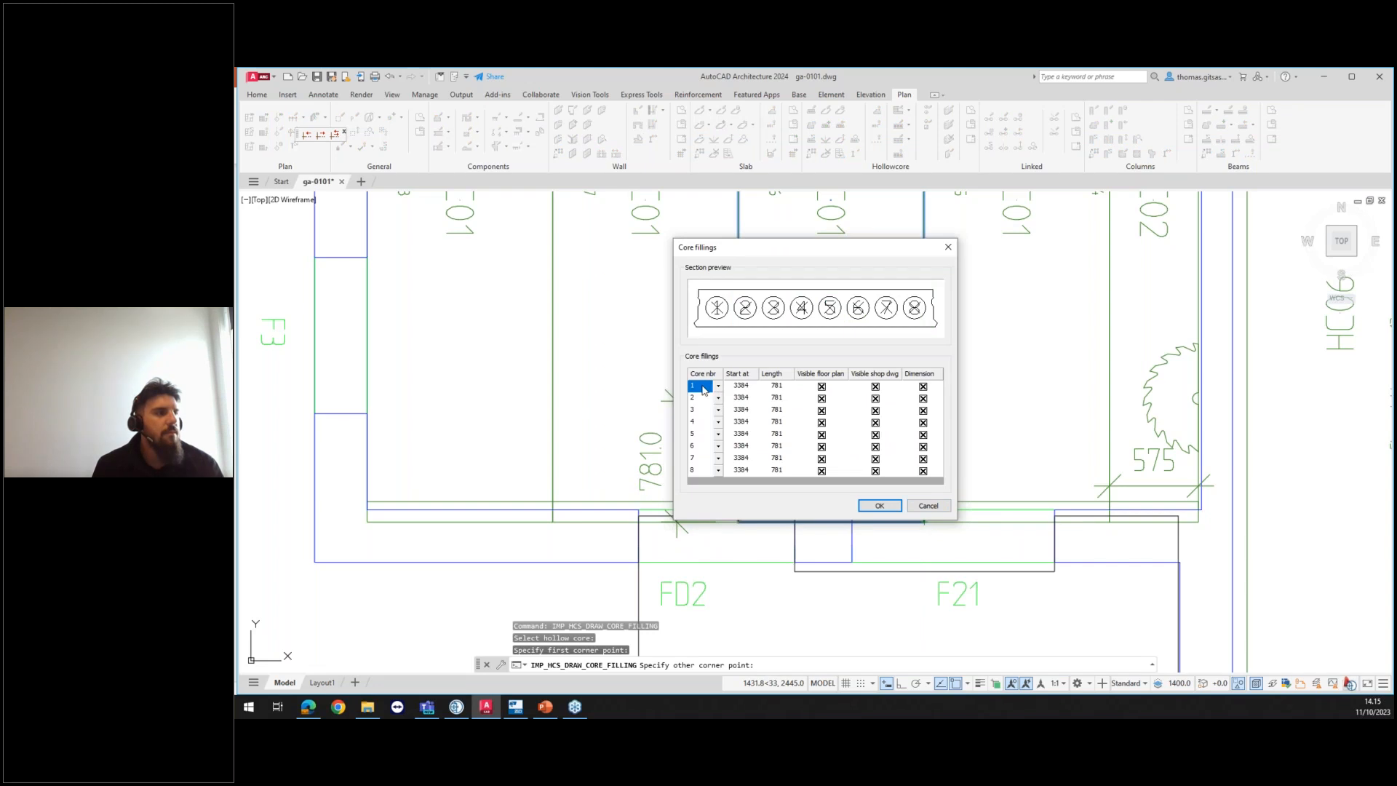
Step: Remove the fillings of cores 2, 4, 6 and 8, leaving cores 1, 3, 5 and 7, and accept the core fillings
click(778, 389)
click(782, 398)
click(703, 387)
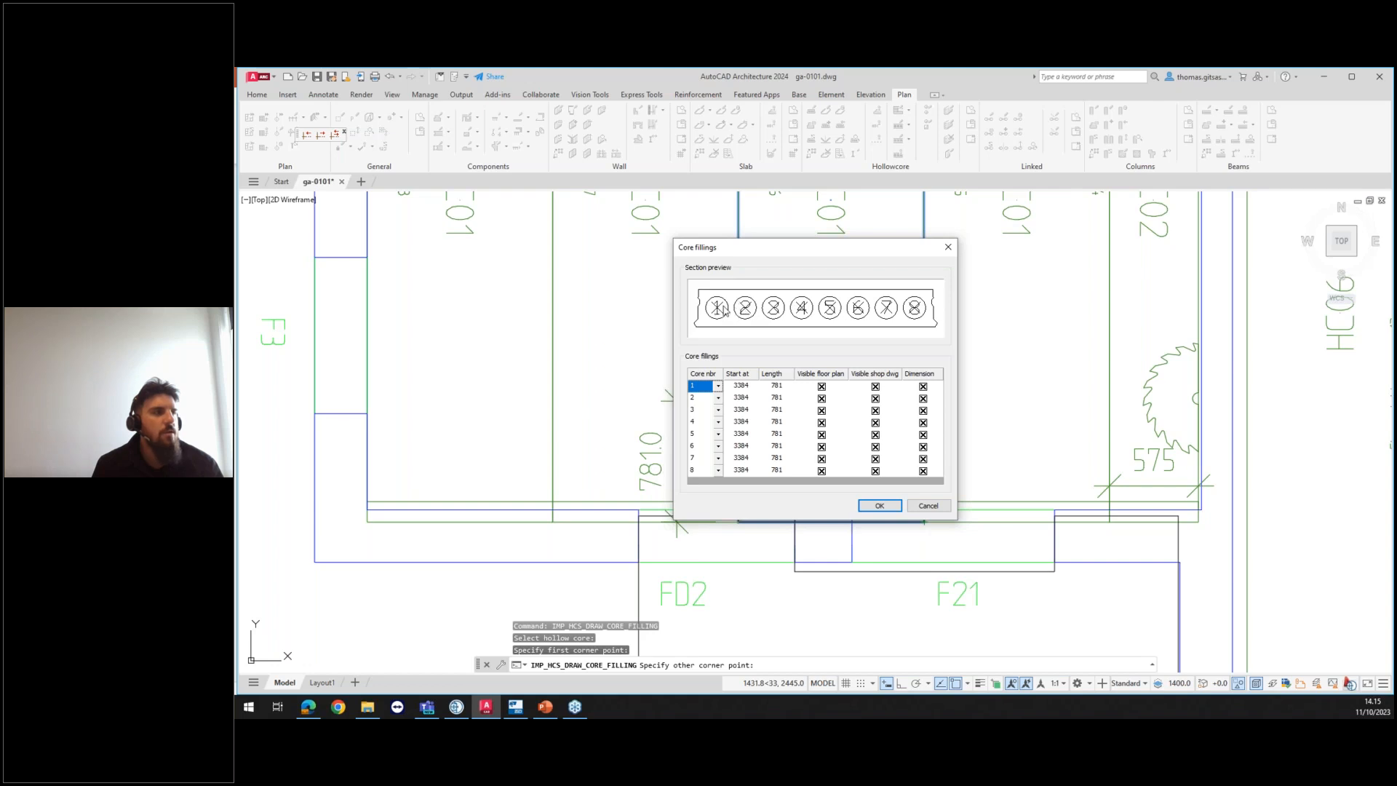
right_click(702, 405)
click(703, 416)
right_click(701, 416)
click(702, 424)
click(702, 423)
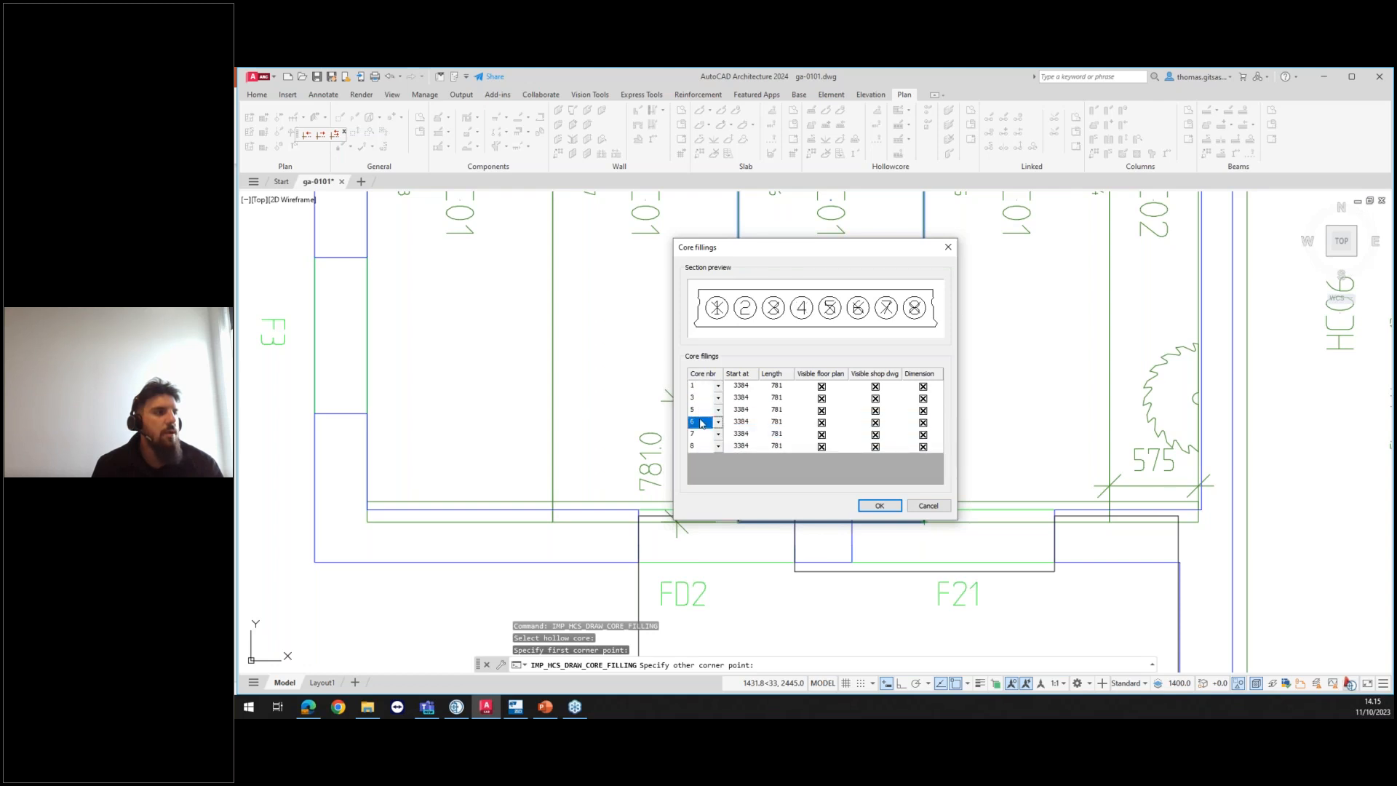
right_click(702, 423)
click(728, 441)
right_click(700, 434)
click(728, 451)
double_click(784, 387)
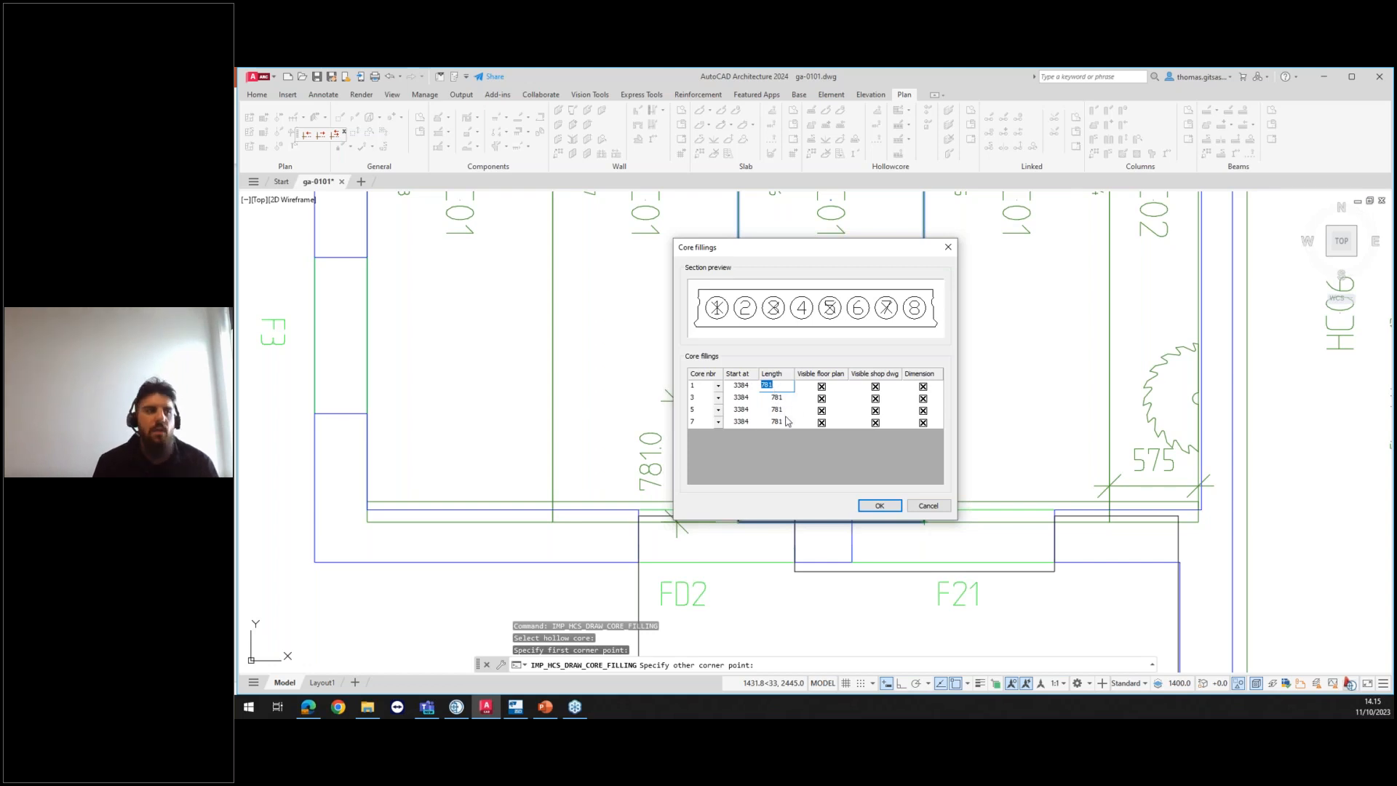
click(914, 507)
Step: Save the core-filled slab under the new element mark HC20 instead of its existing mark
scroll(855, 380, down, 2)
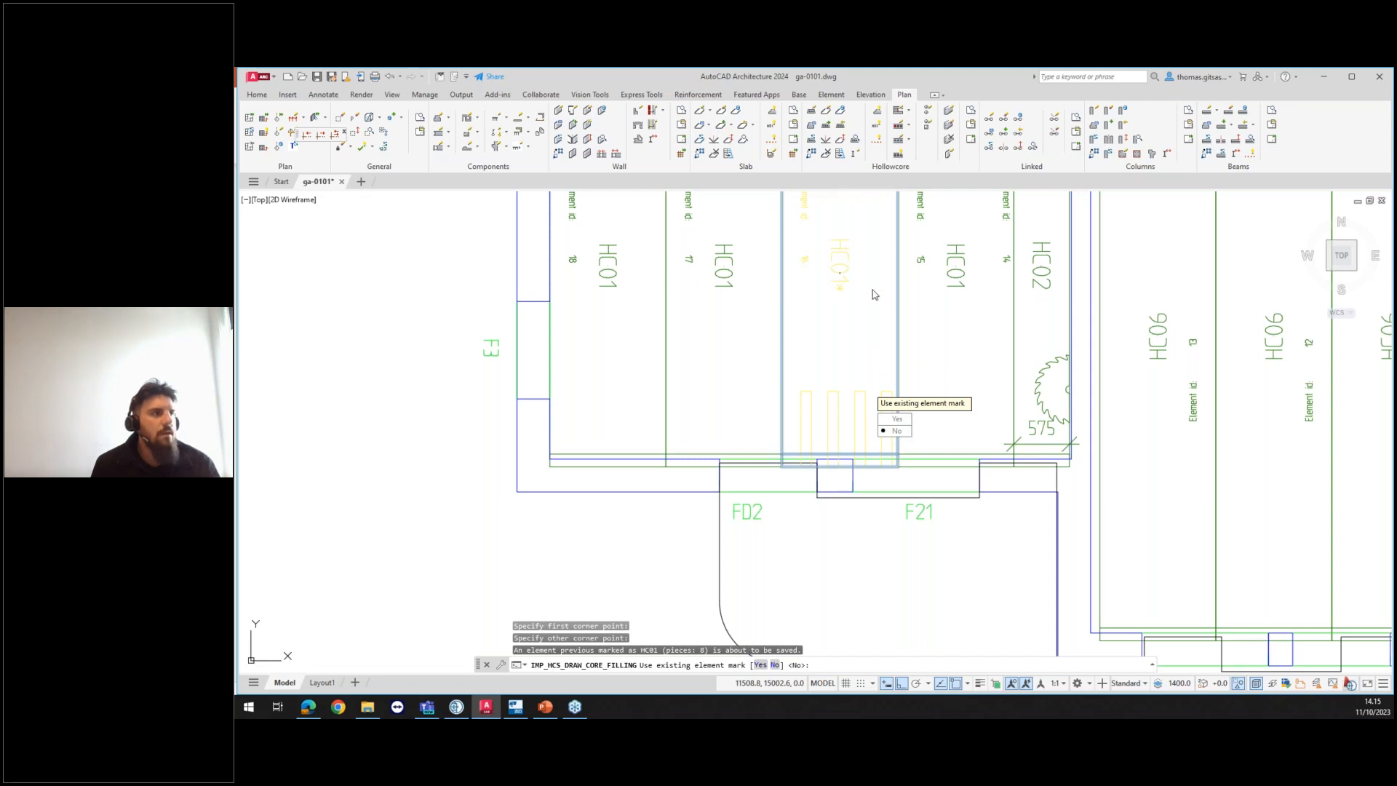
click(897, 431)
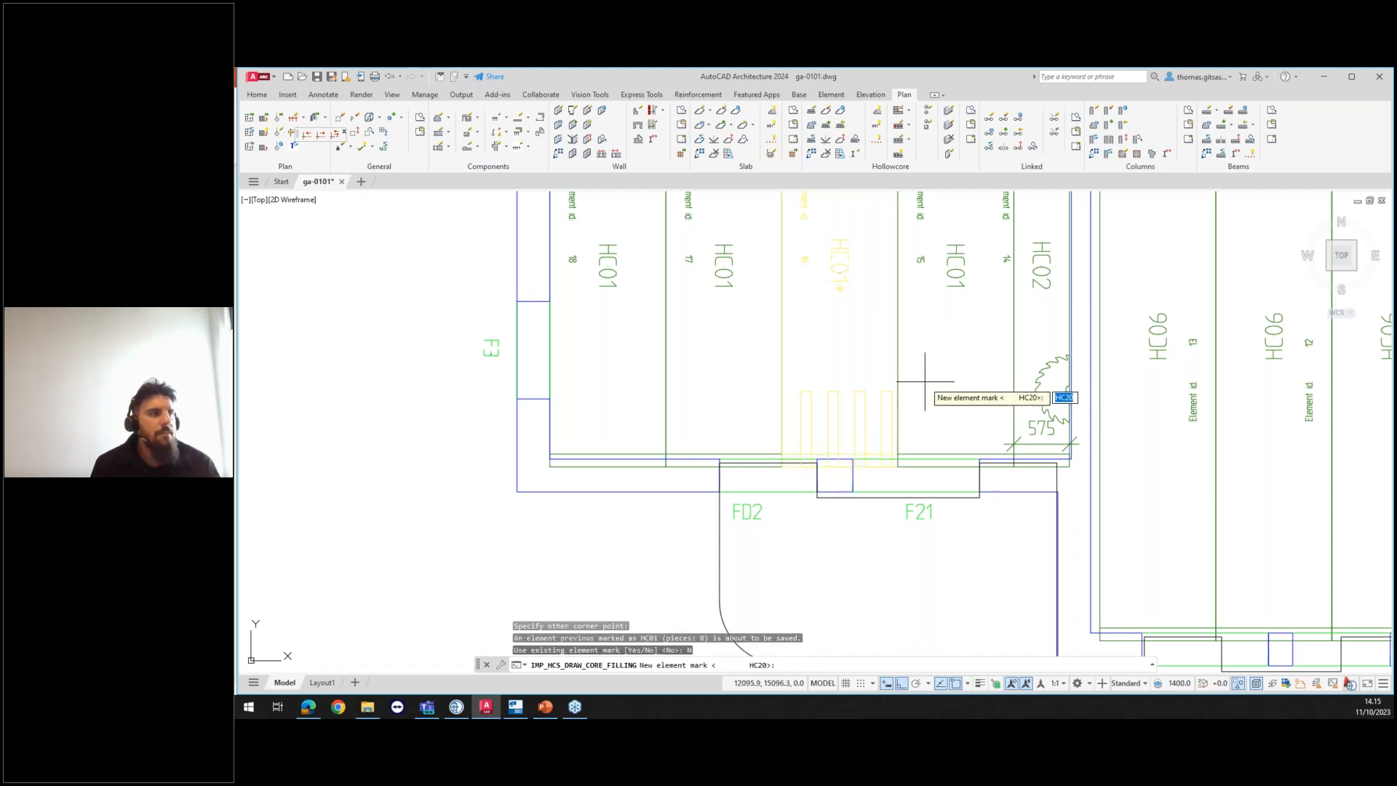
key(Return)
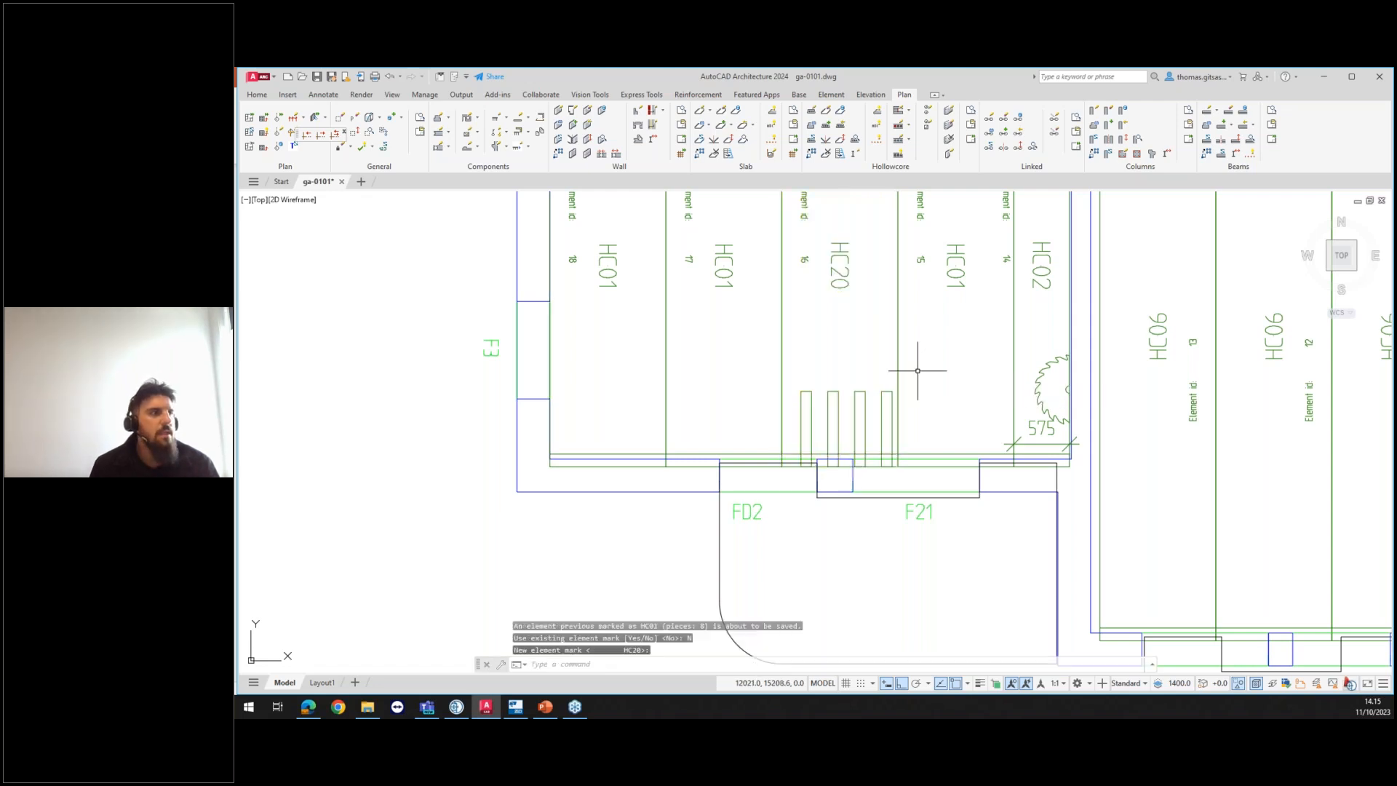
Step: Insert type 60 lifts named 0155 in cores 2 and 7 of an HC01 slab at 900 edge distance, keeping the existing element mark
scroll(809, 418, down, 5)
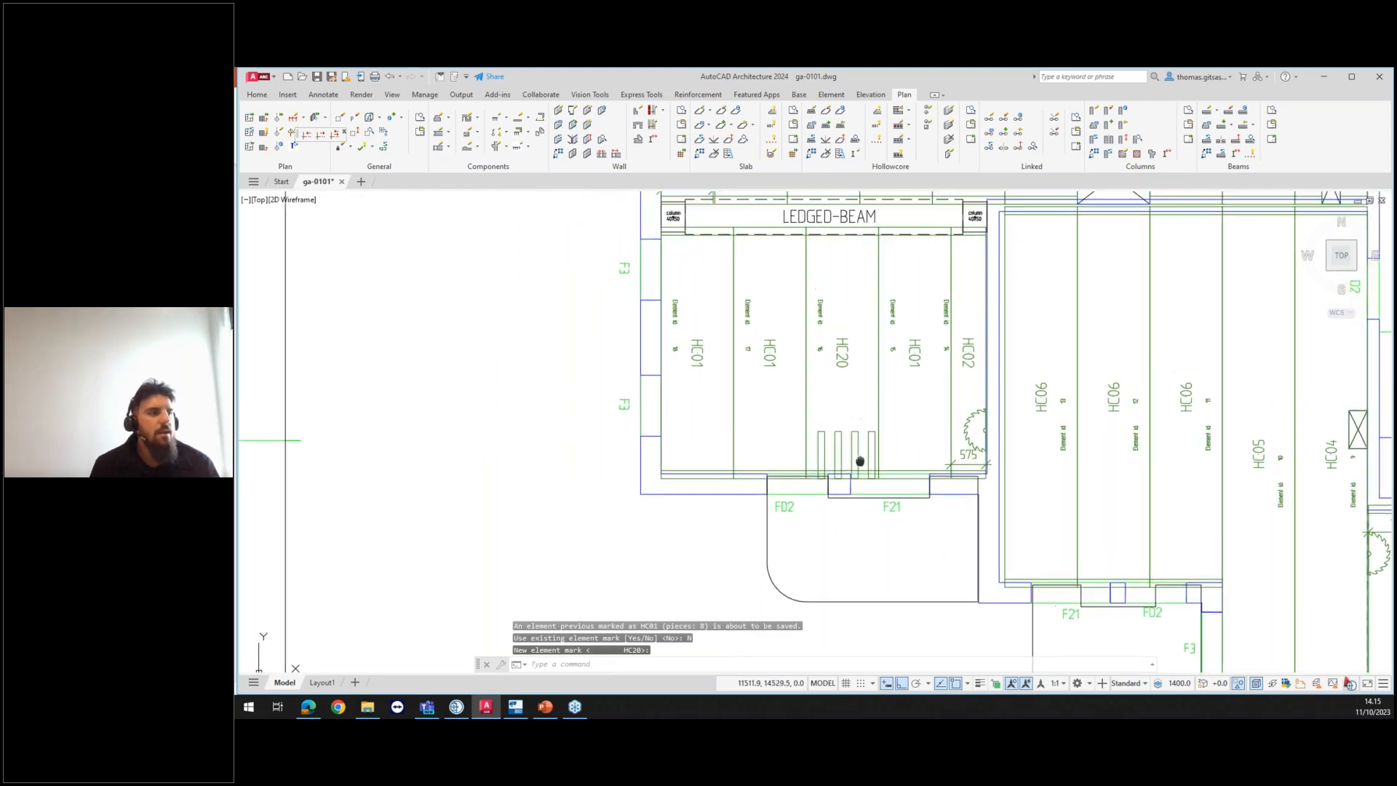
click(856, 154)
click(782, 378)
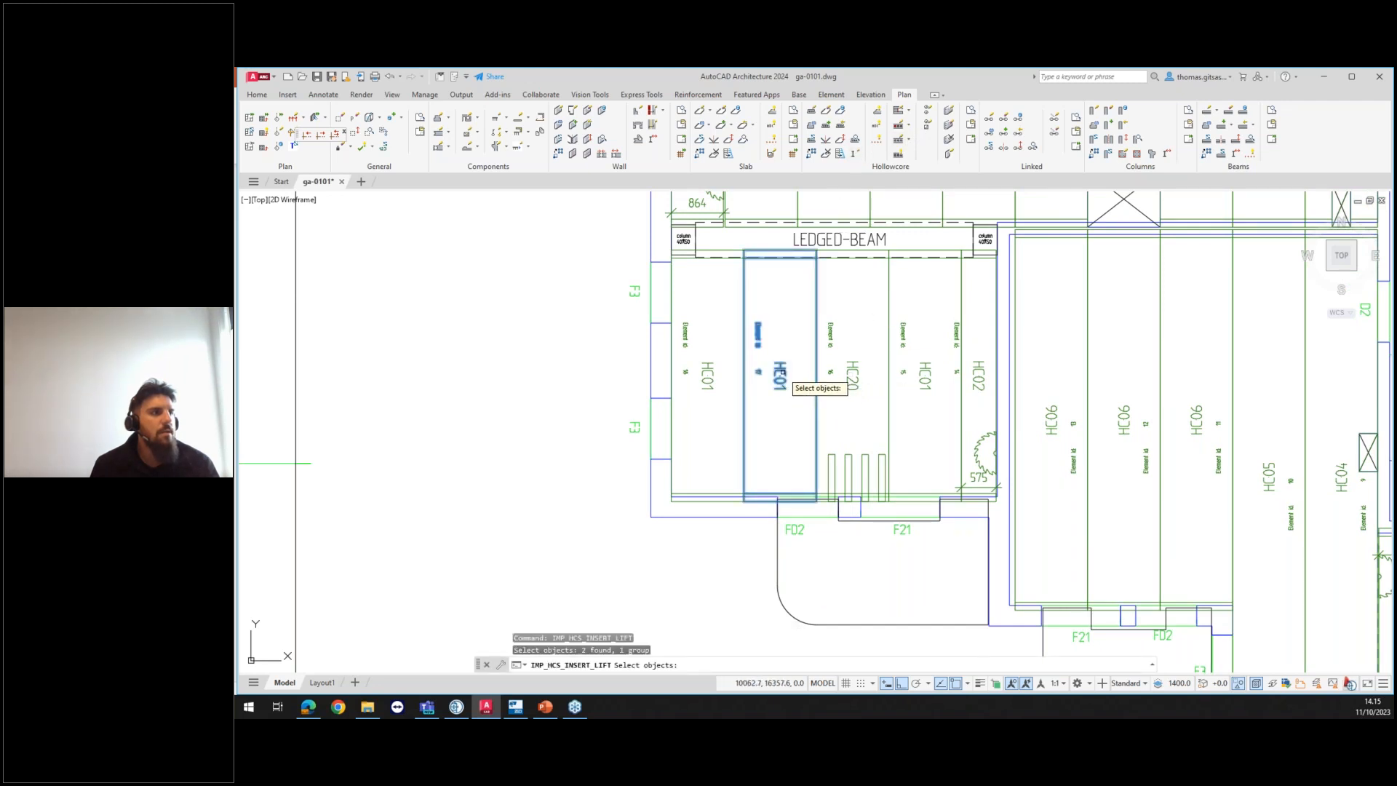
key(Return)
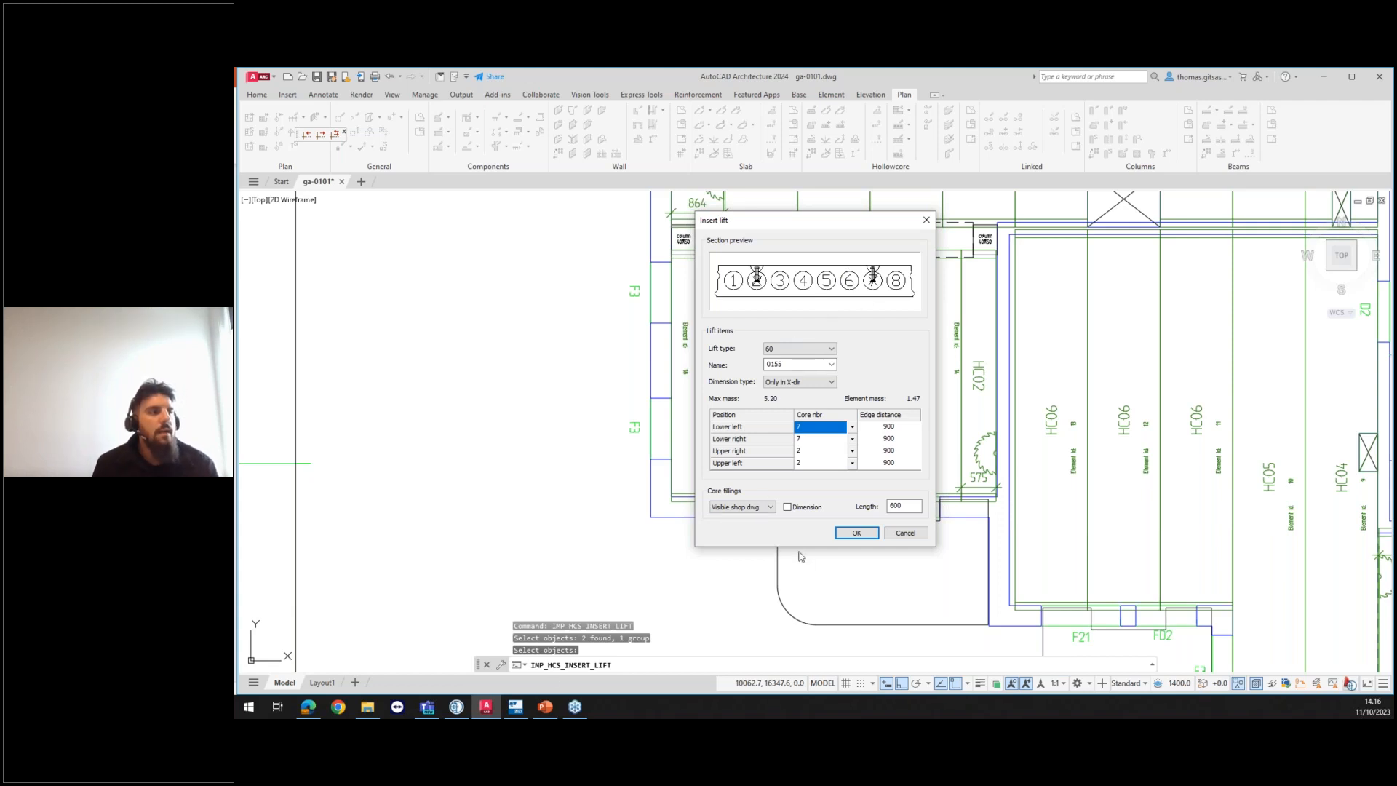
click(856, 534)
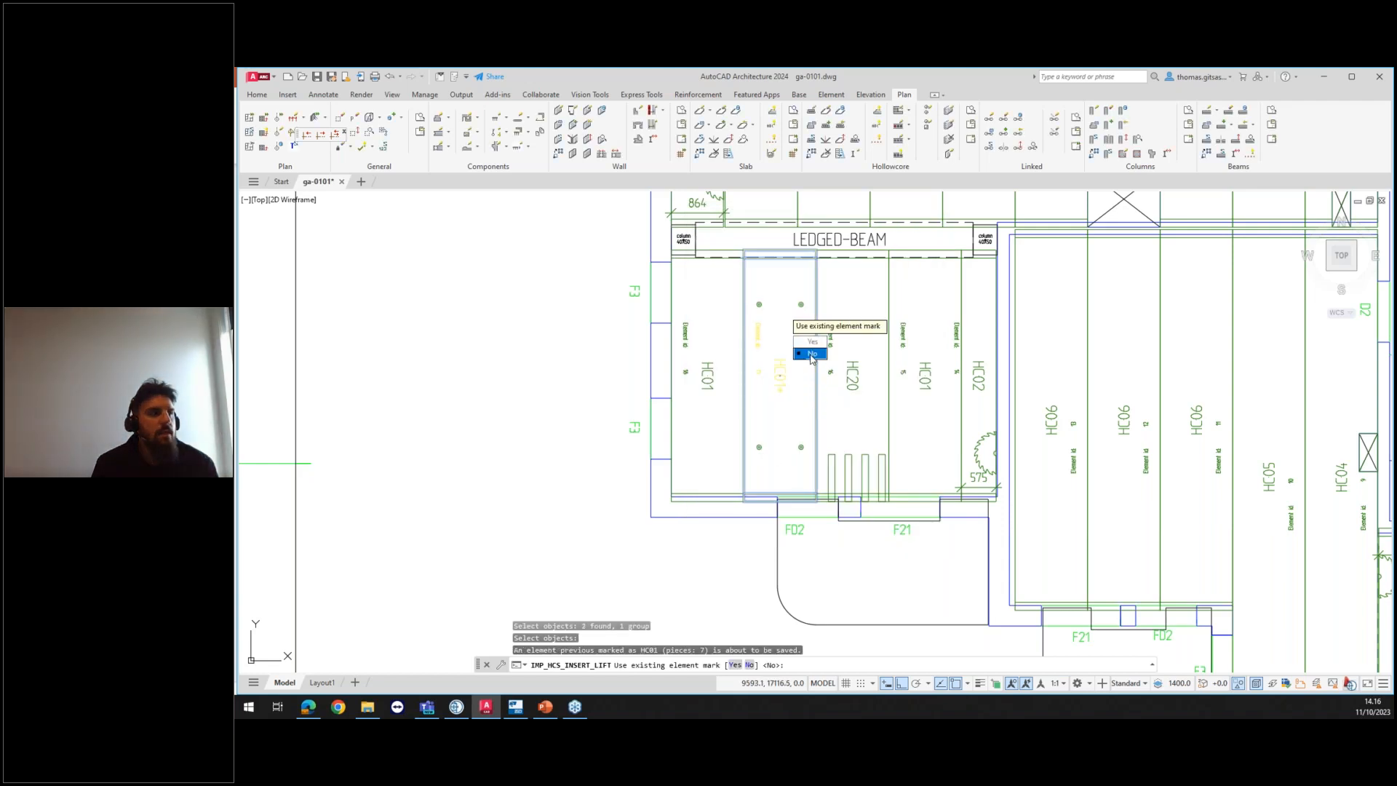
click(811, 354)
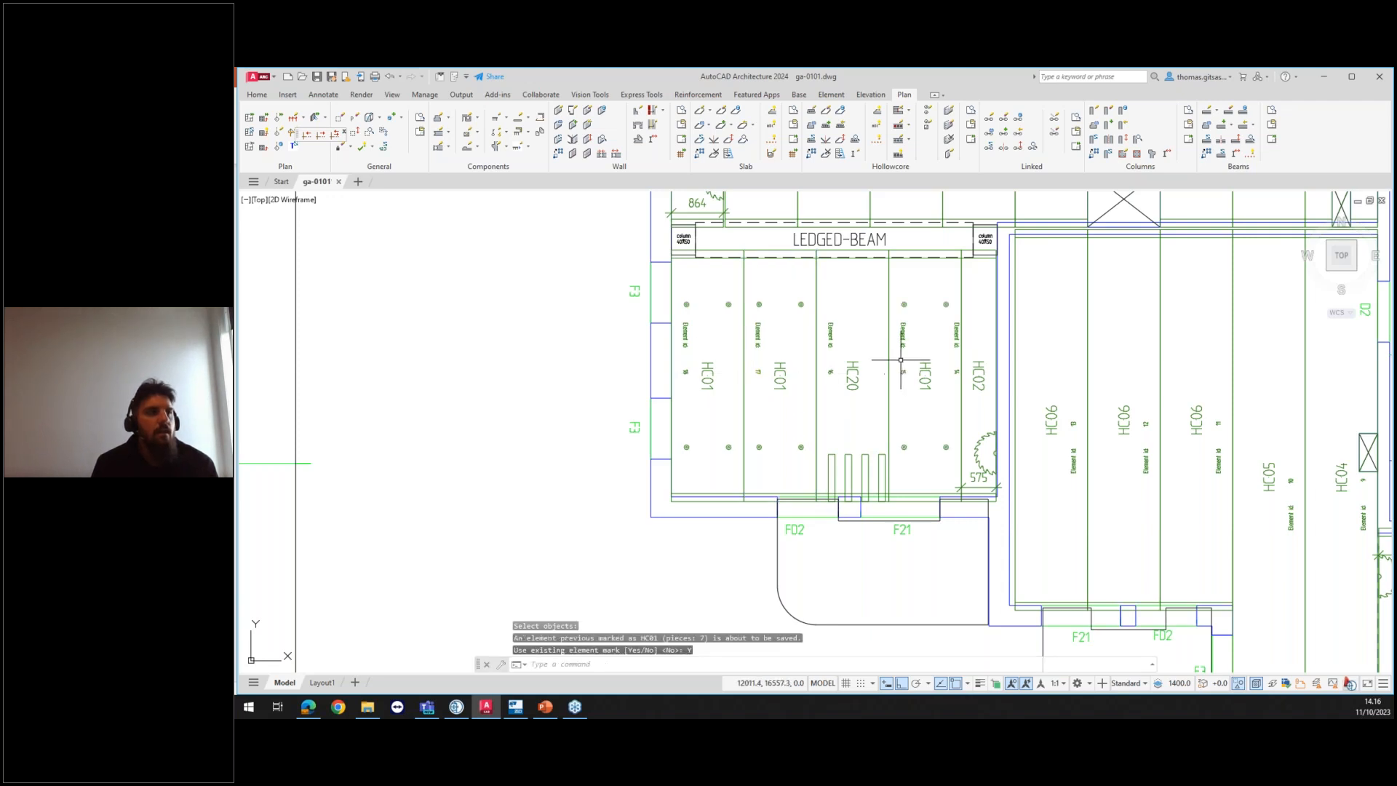
Step: Check the lift positions on the HC01 slabs and compare both halves of the floor plan
click(929, 374)
click(830, 367)
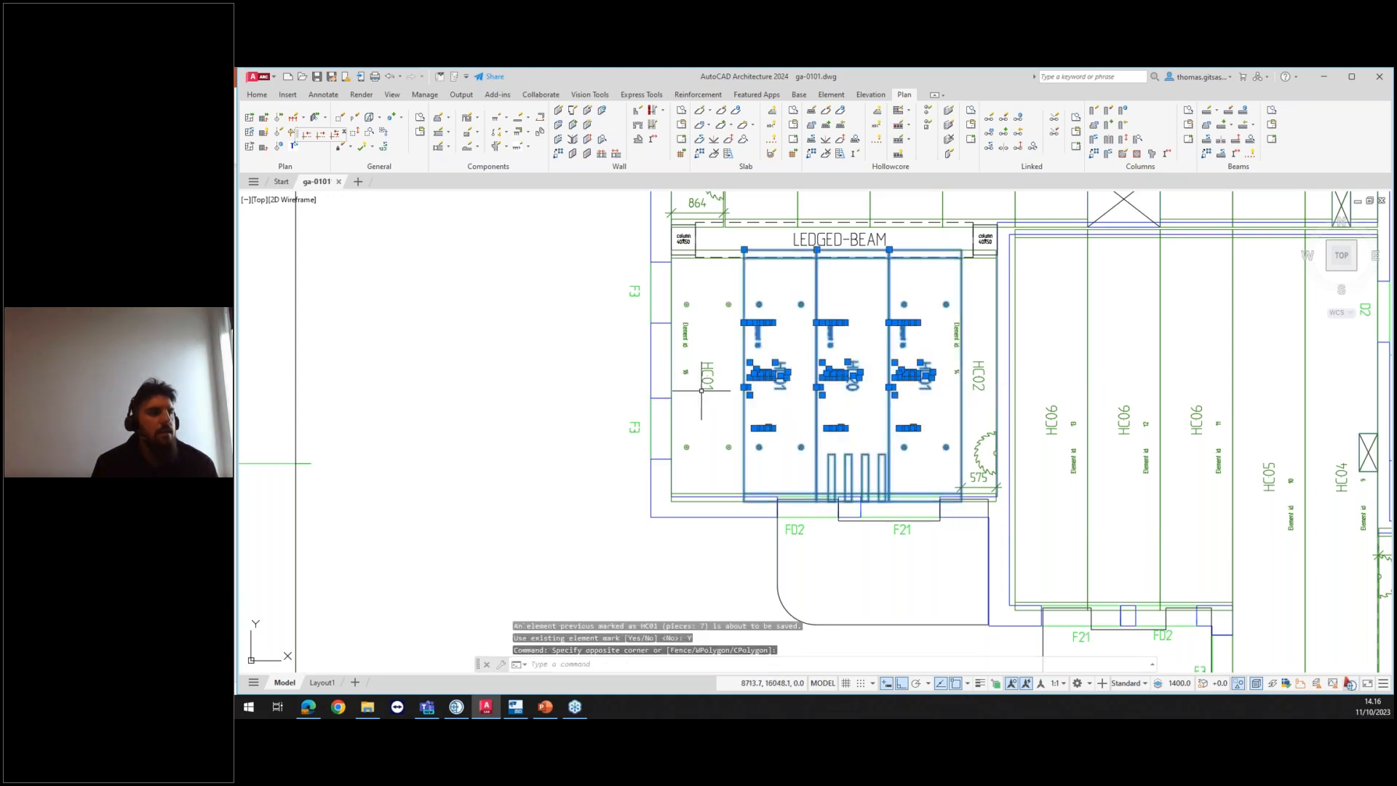
key(Escape)
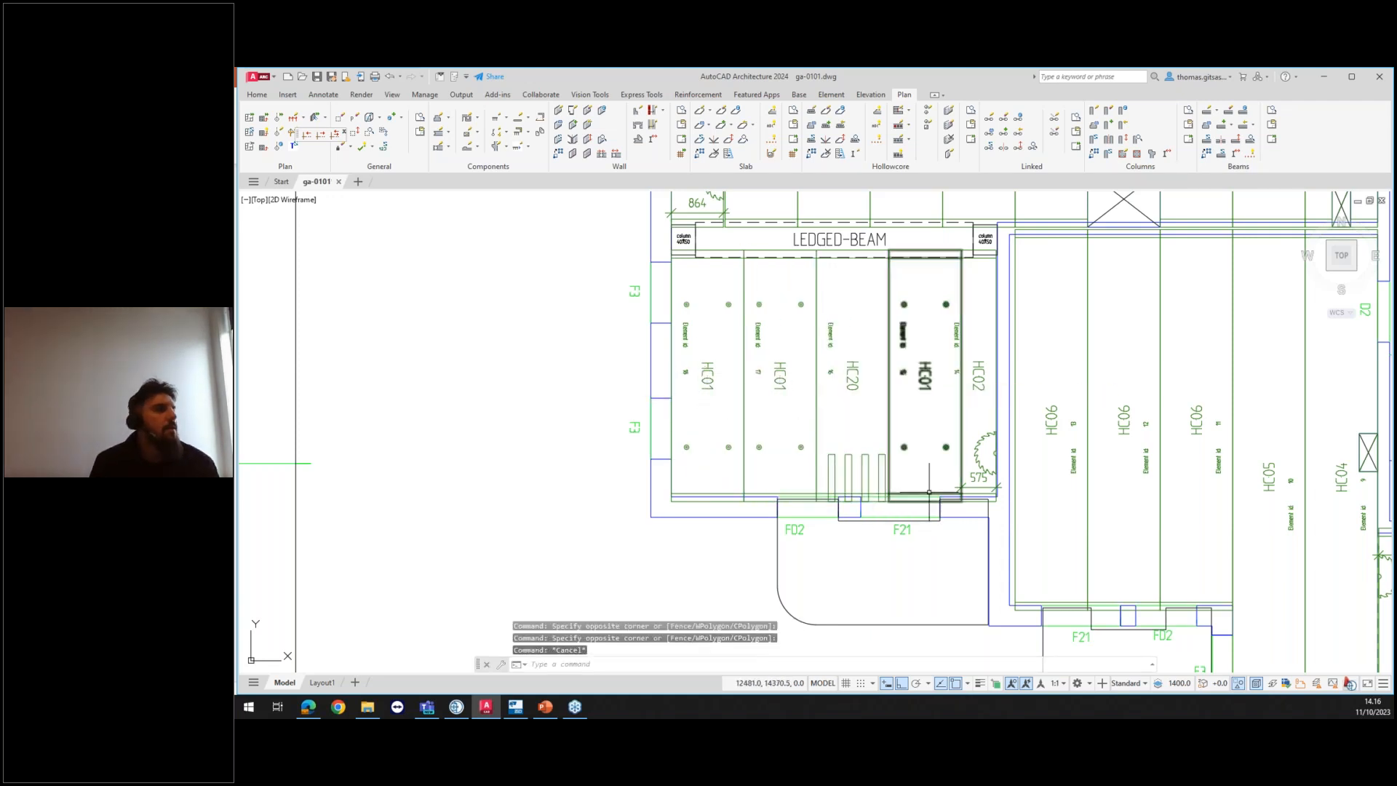
scroll(905, 520, down, 3)
scroll(905, 520, down, 3)
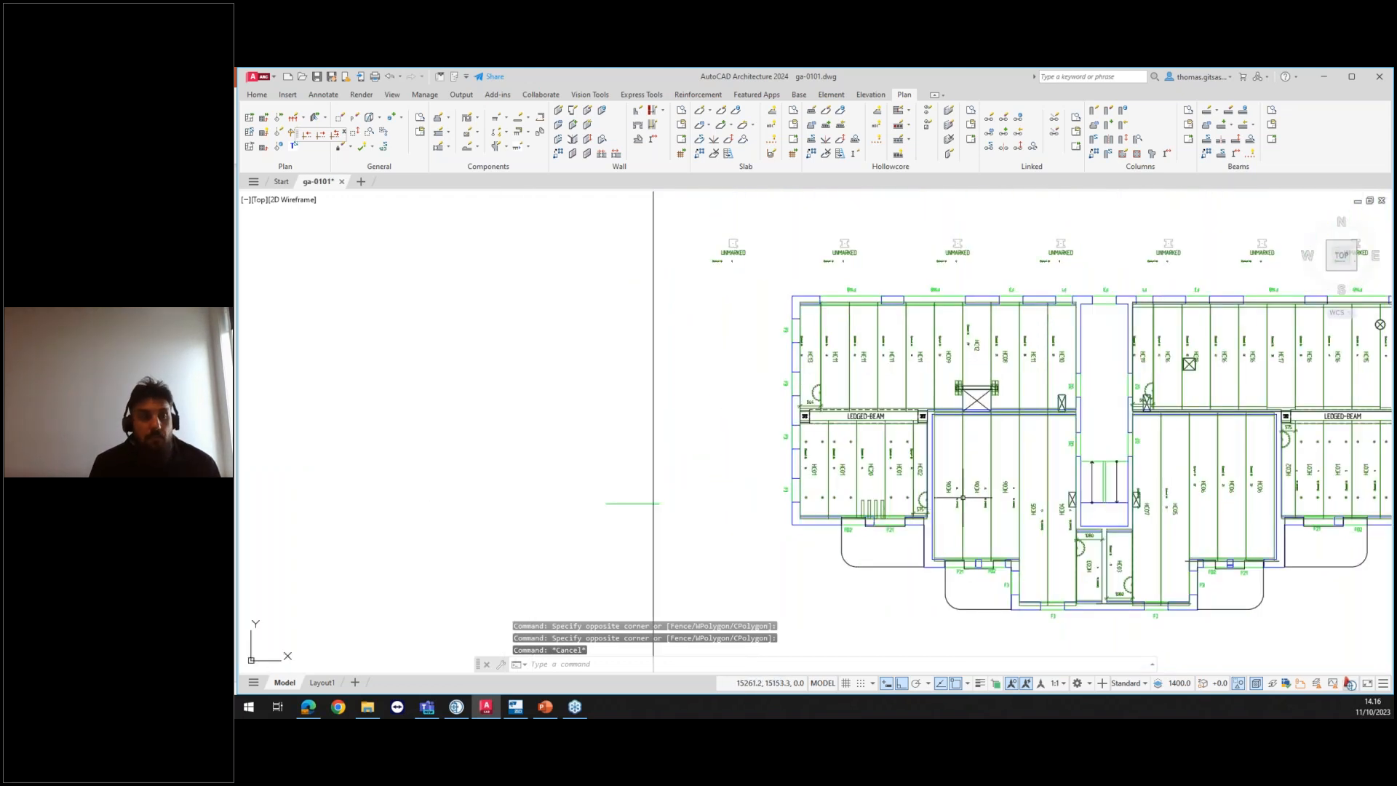
middle_drag(1107, 376, 1059, 352)
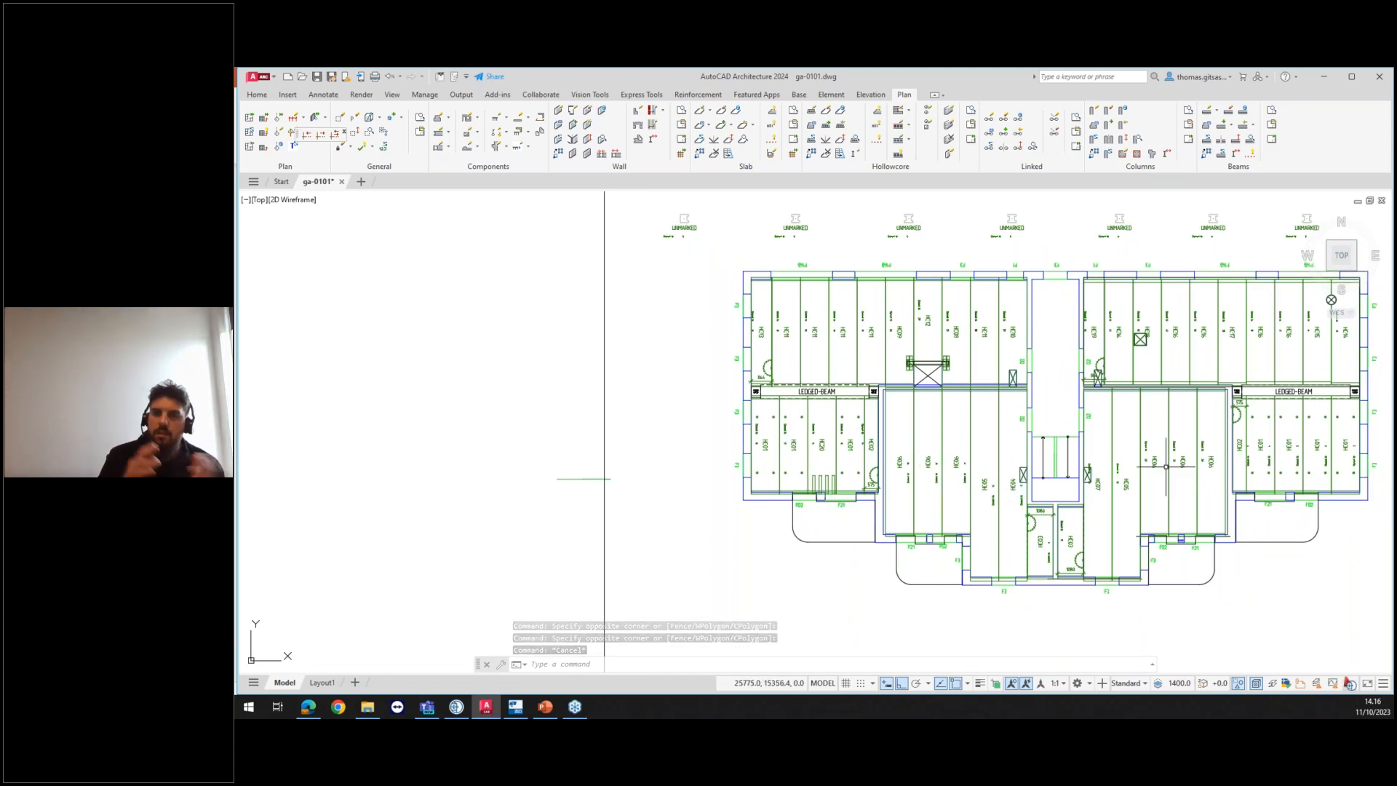
Step: Switch to IMPACT Project Manager, reload the project model and fit all the slabs in the model view
click(456, 707)
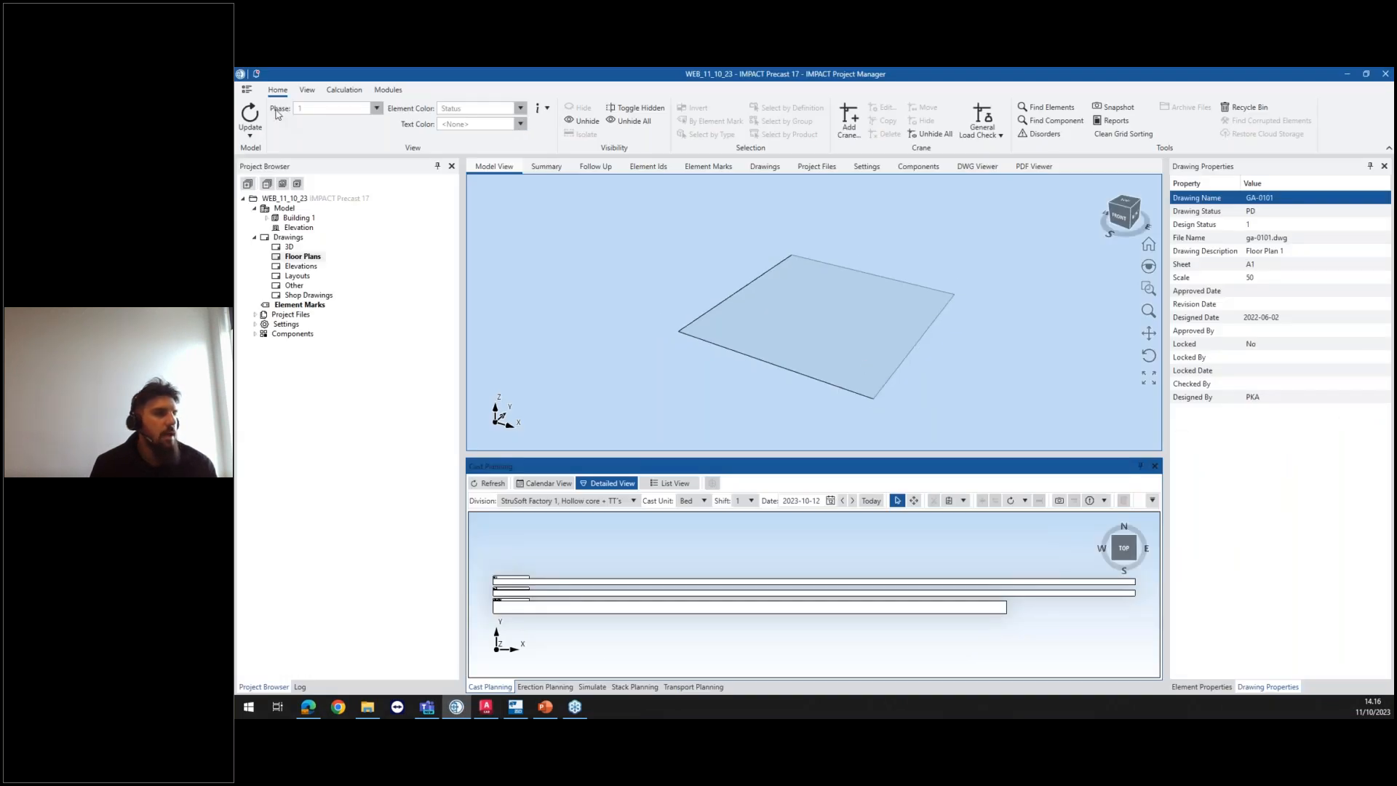
click(256, 131)
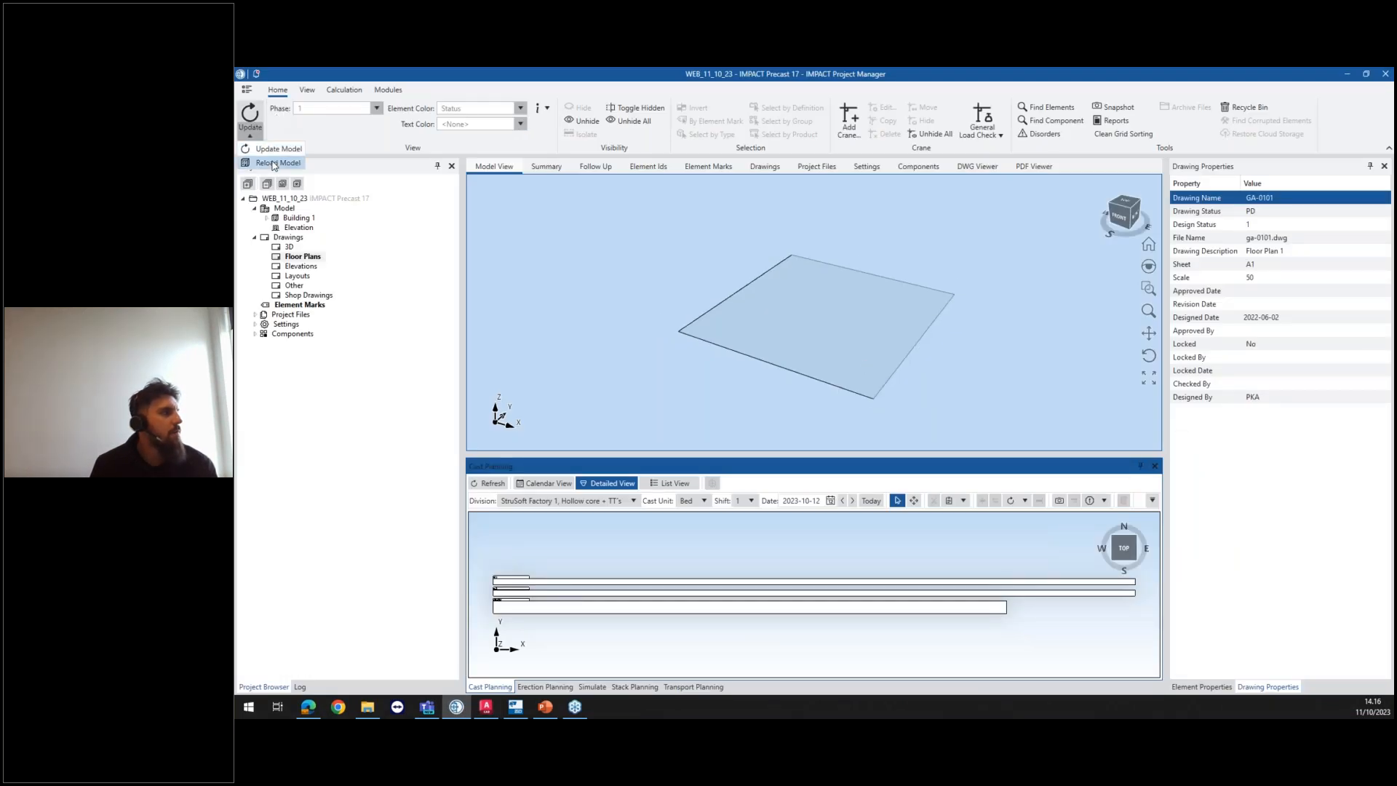
click(277, 163)
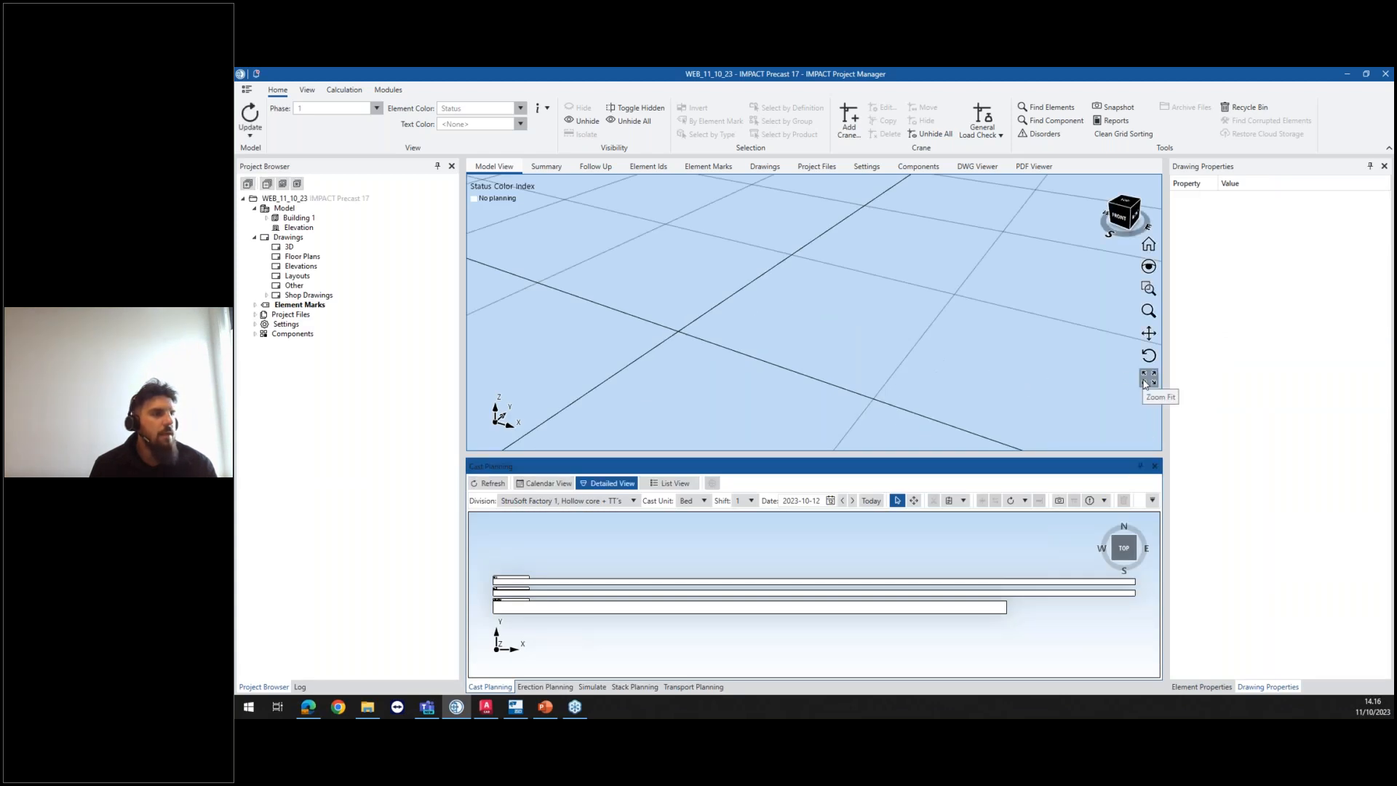
click(1148, 377)
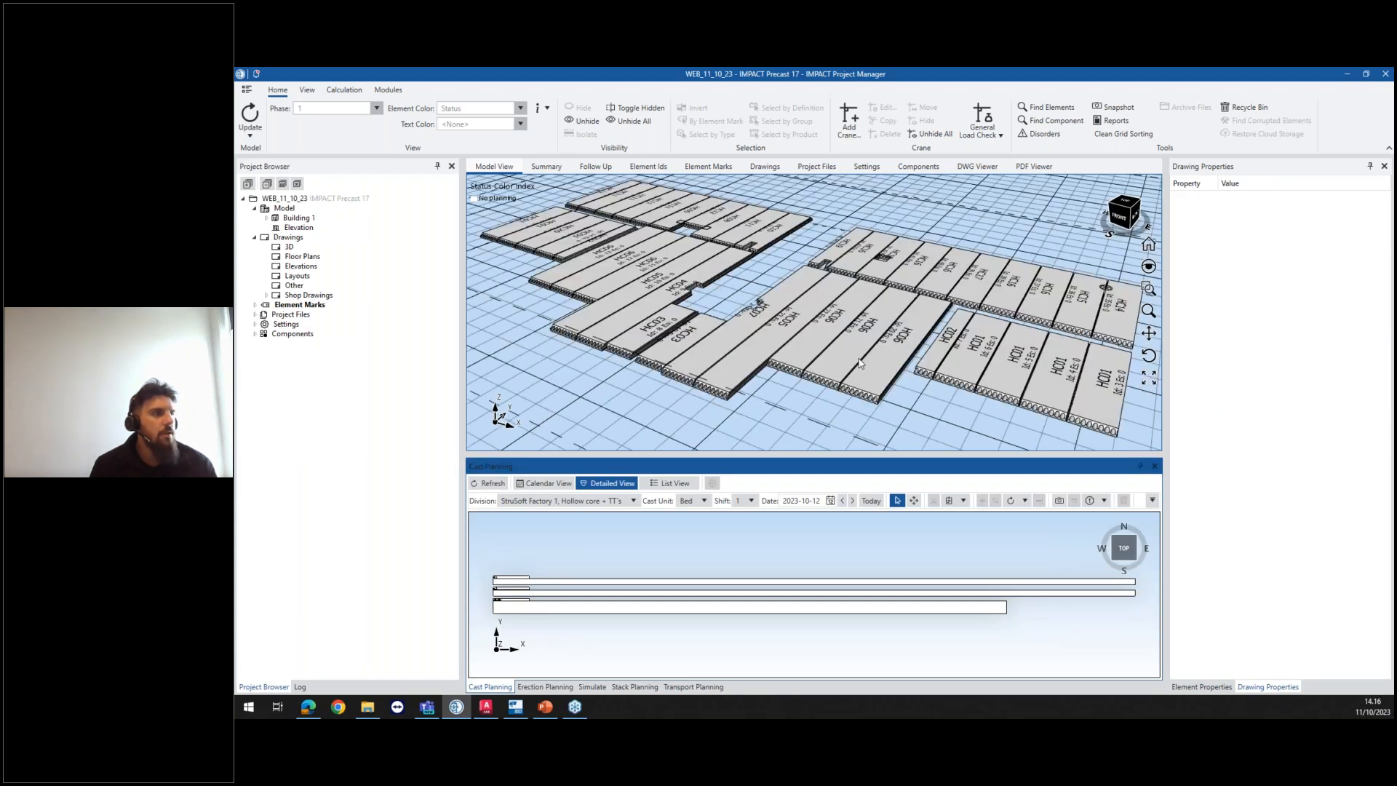
Step: Examine the open core ends and side edges of the HC06 slabs in the 3D model
scroll(855, 369, up, 2)
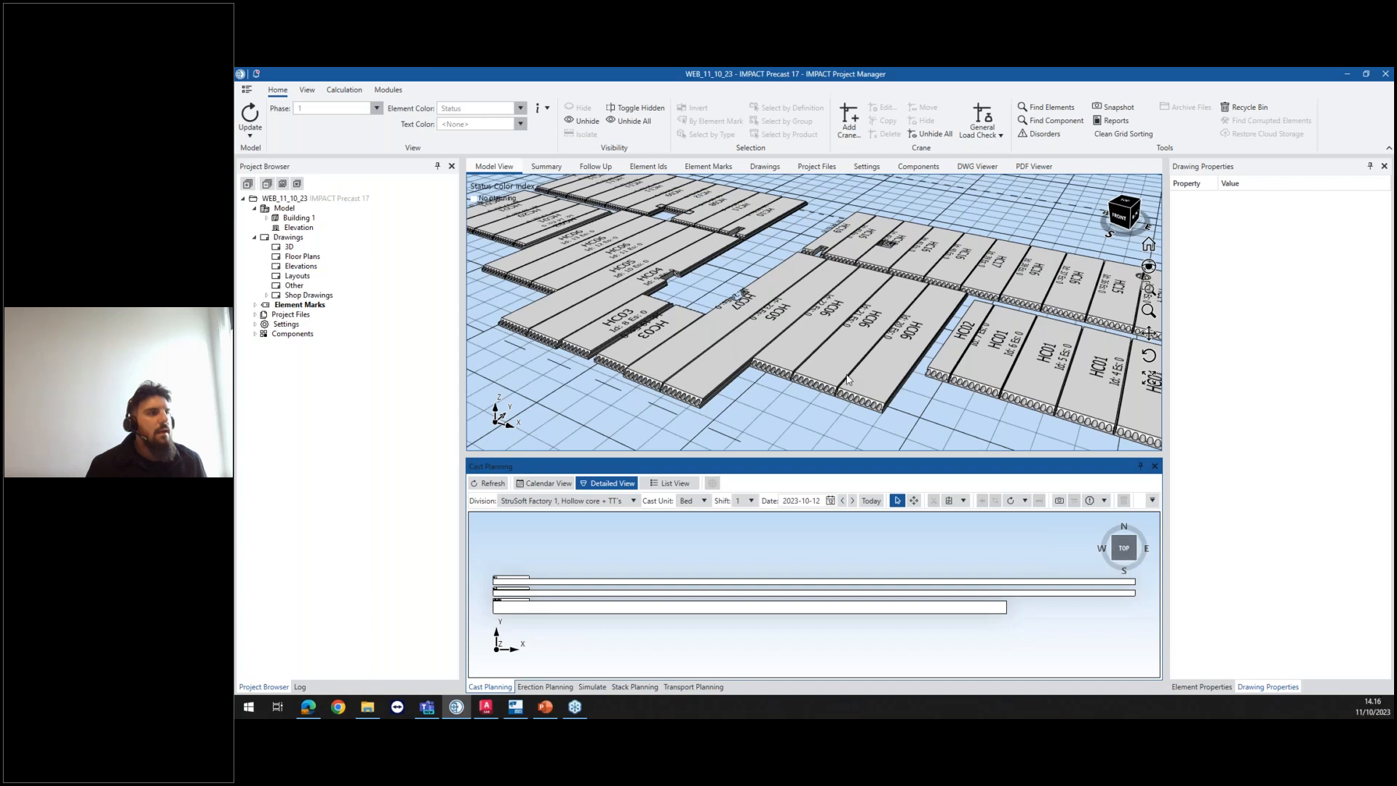
scroll(847, 378, up, 6)
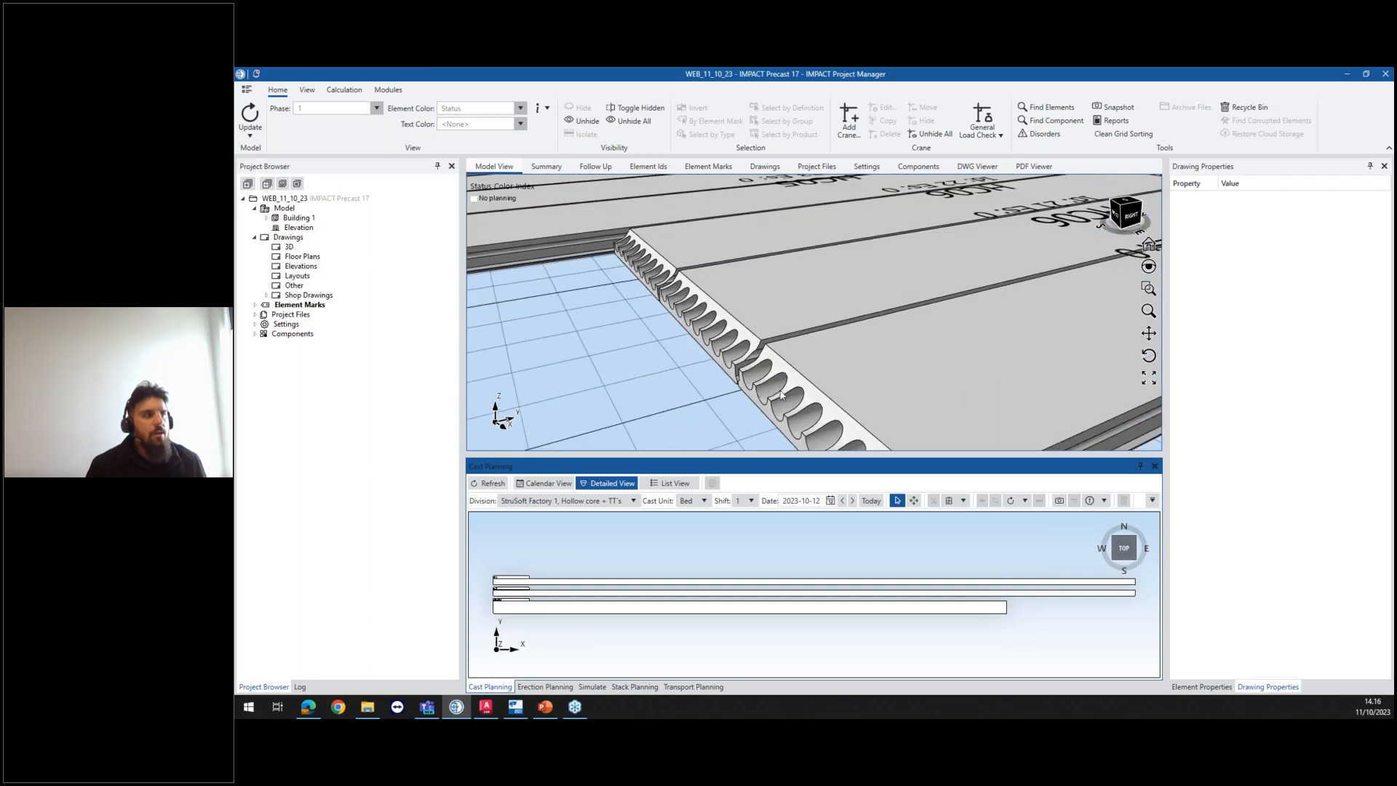
scroll(764, 396, down, 4)
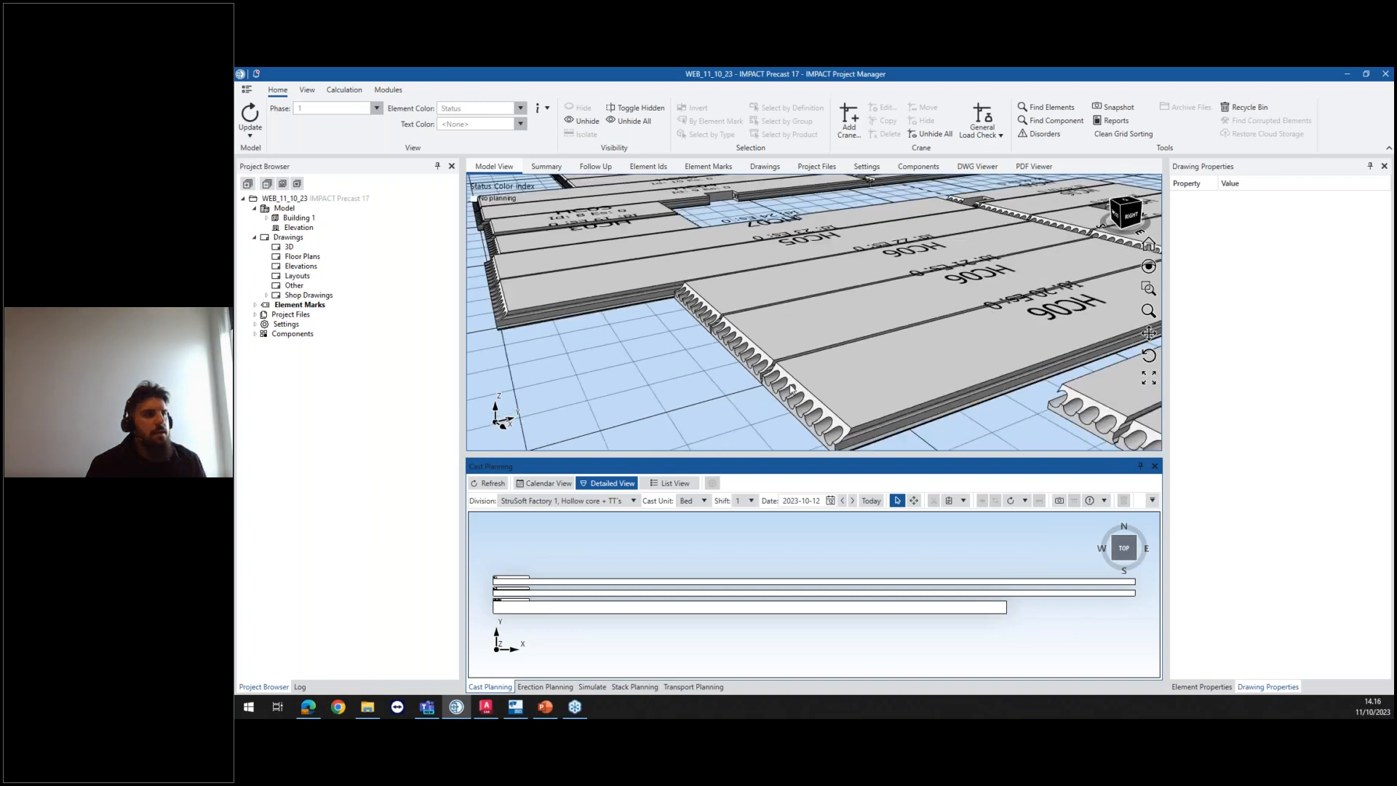
scroll(785, 371, up, 4)
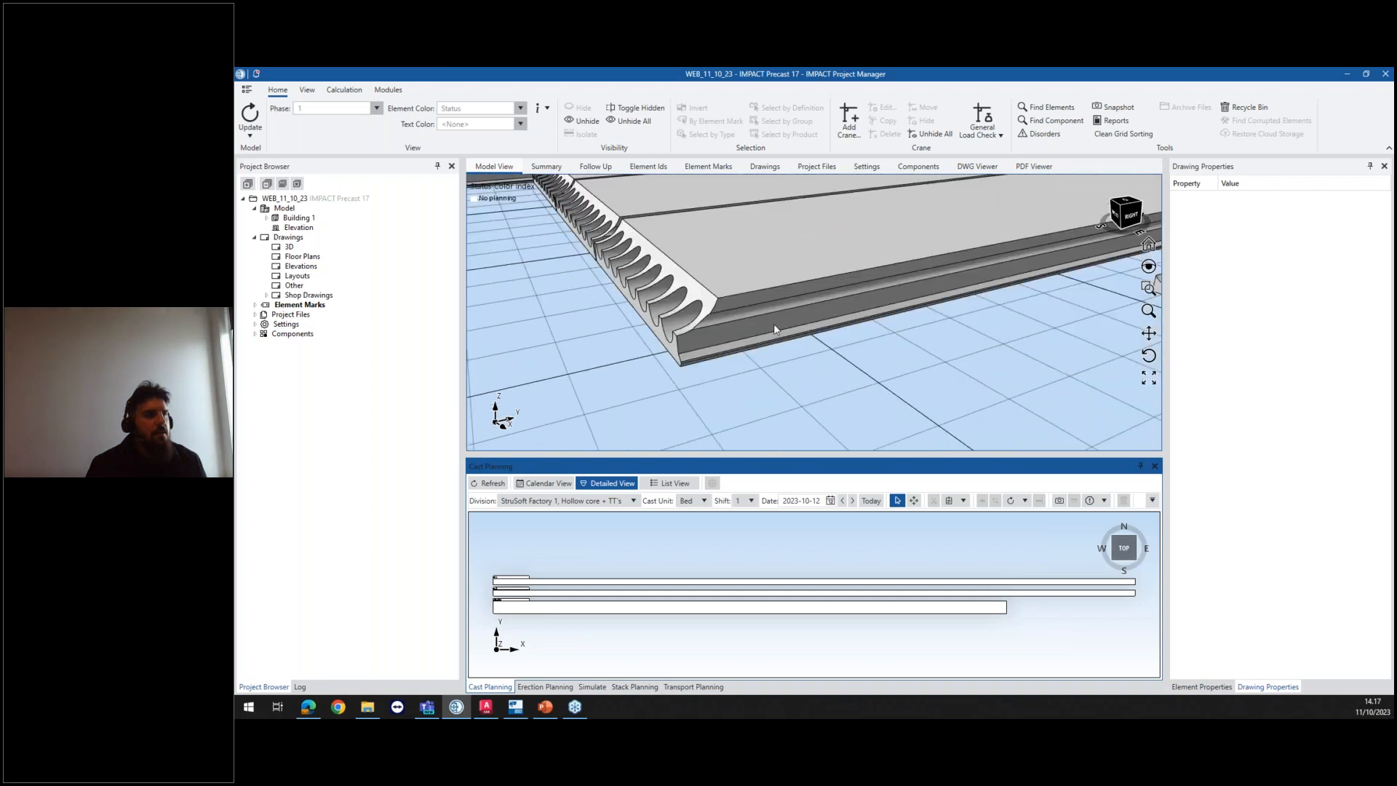
scroll(915, 299, down, 6)
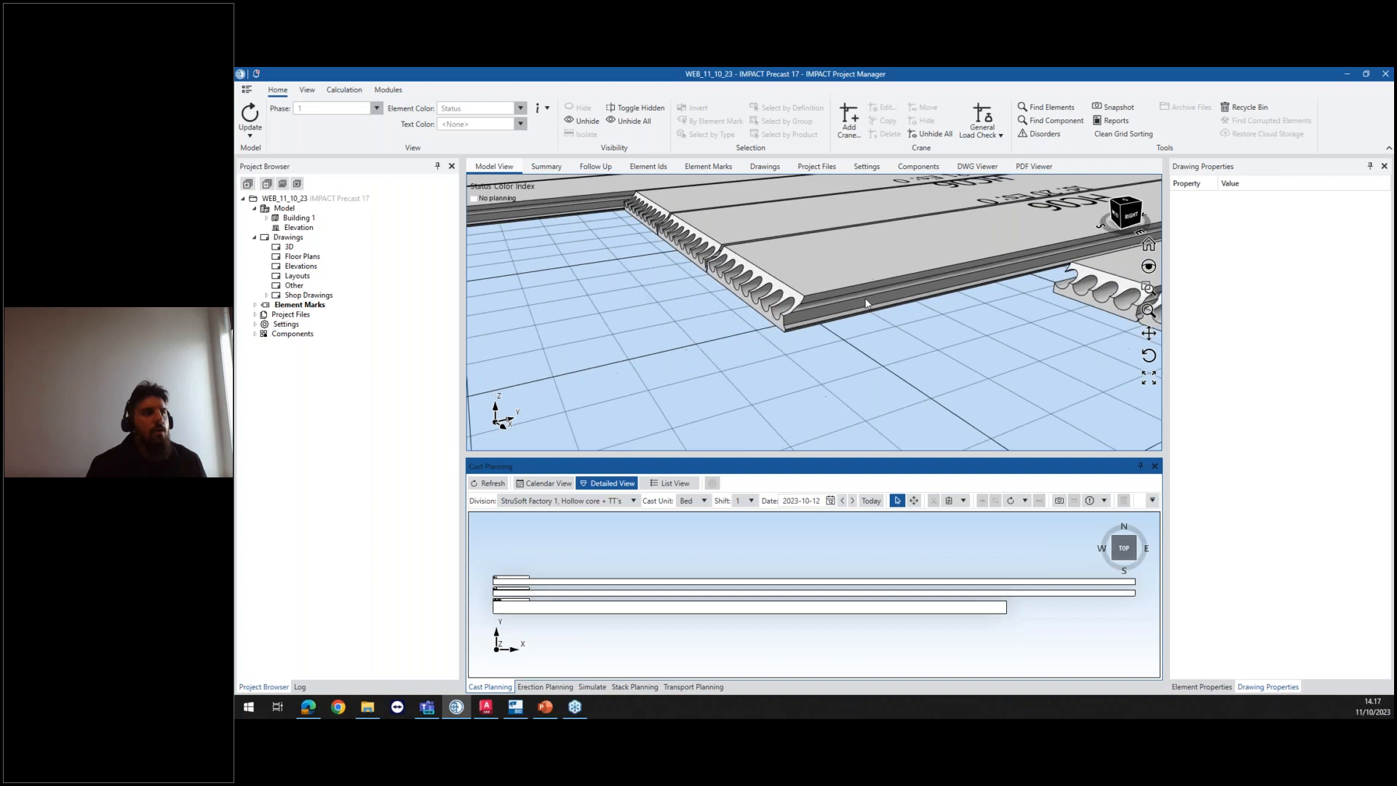
Step: Examine the slab layout of both building halves in the 3D model, including the view from above
middle_drag(845, 309, 876, 404)
scroll(872, 352, down, 4)
scroll(871, 353, down, 3)
middle_drag(800, 288, 845, 325)
scroll(845, 325, down, 3)
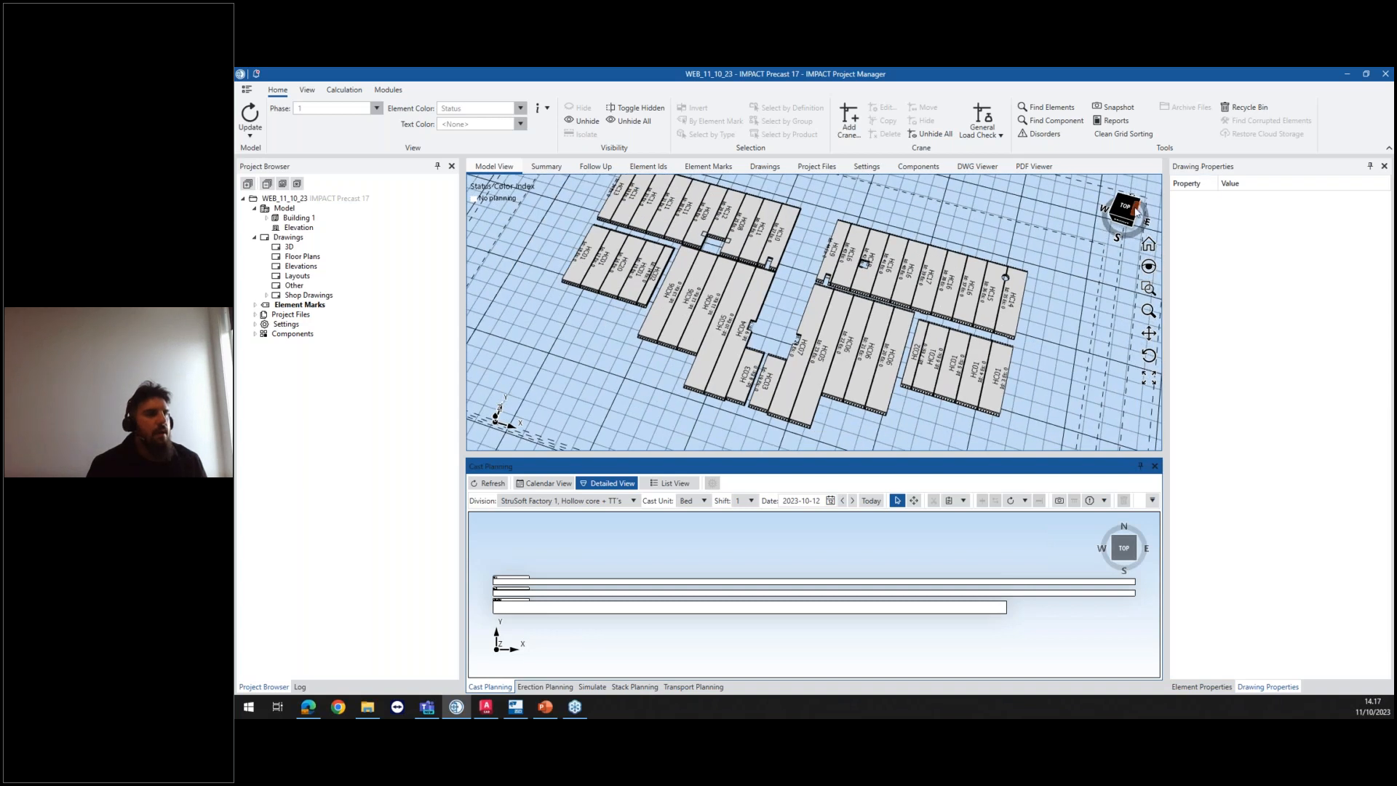
scroll(1132, 205, down, 2)
click(1126, 209)
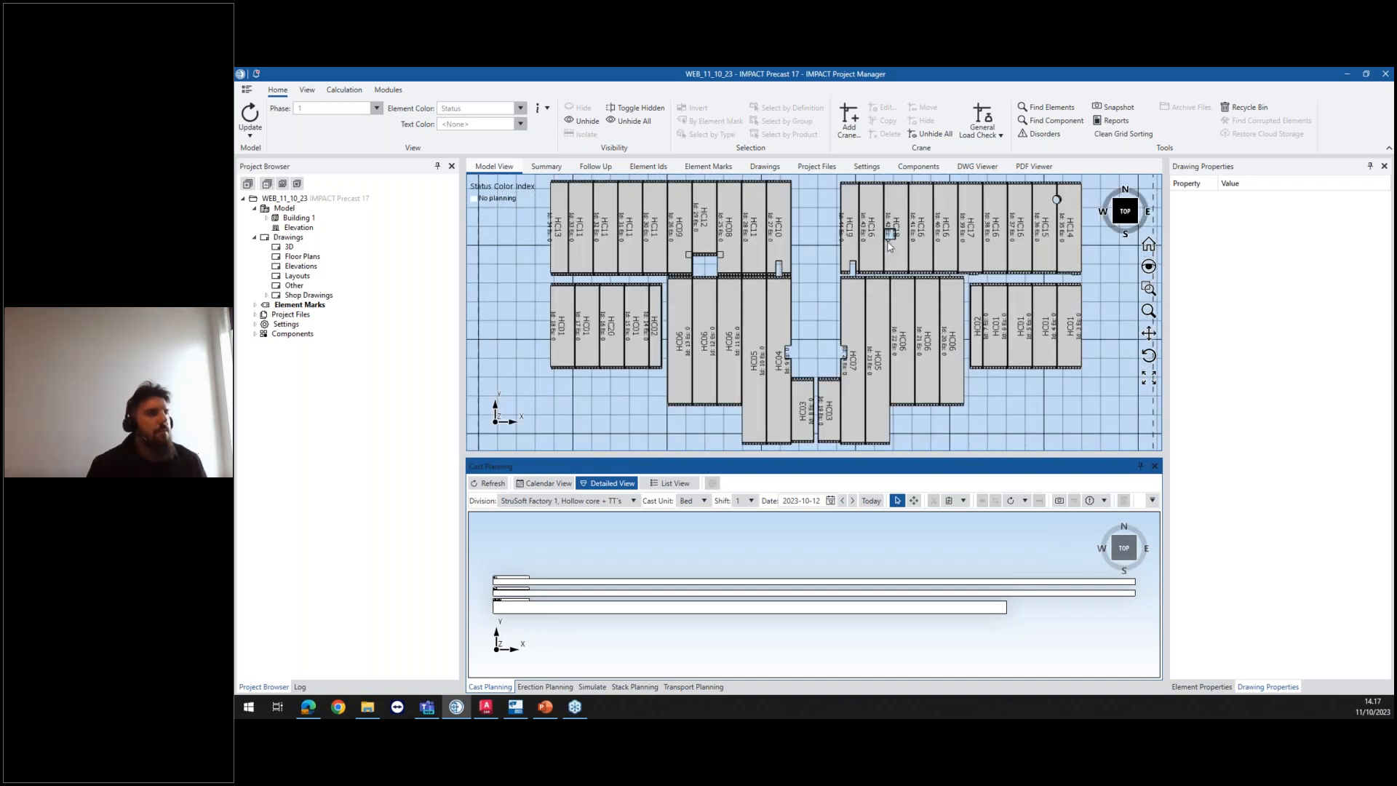
scroll(844, 276, up, 3)
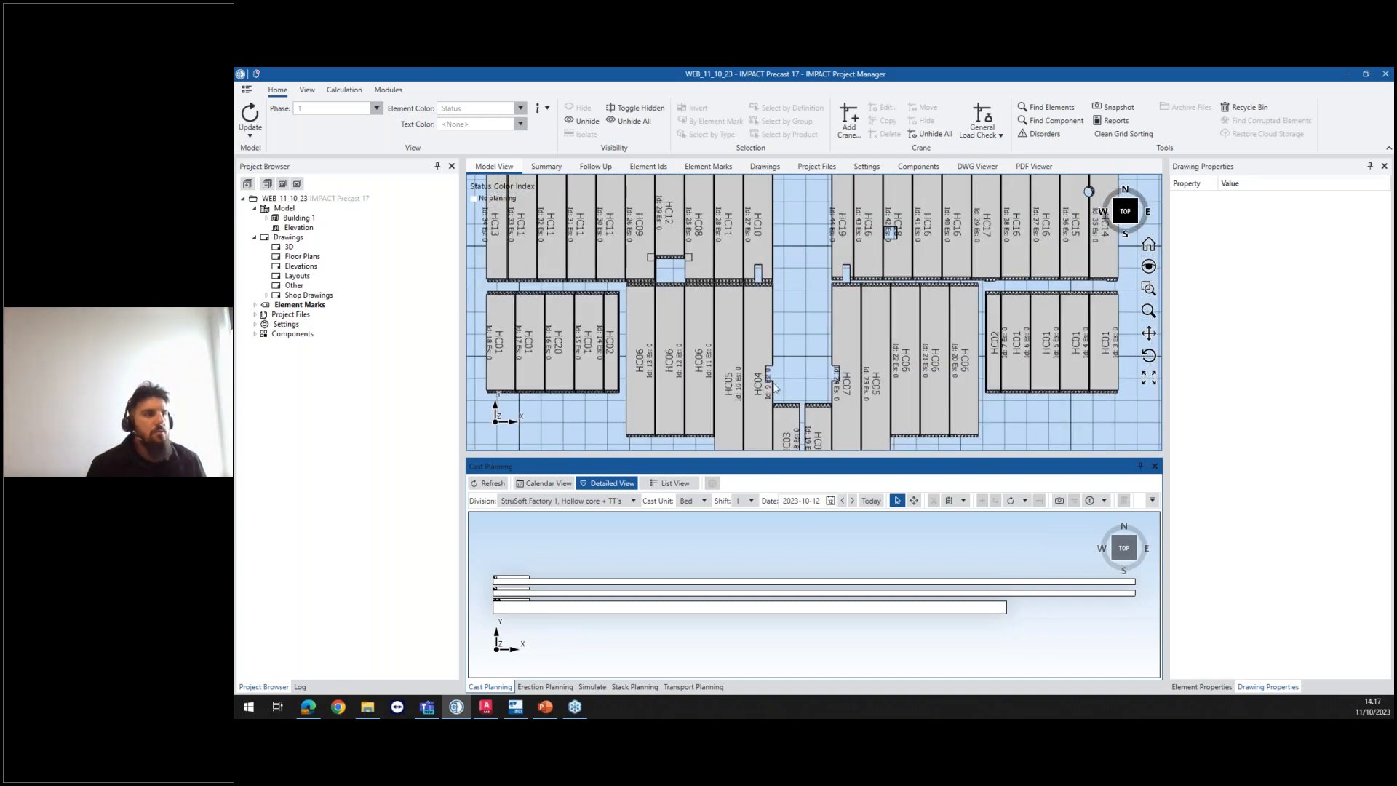
scroll(844, 399, down, 2)
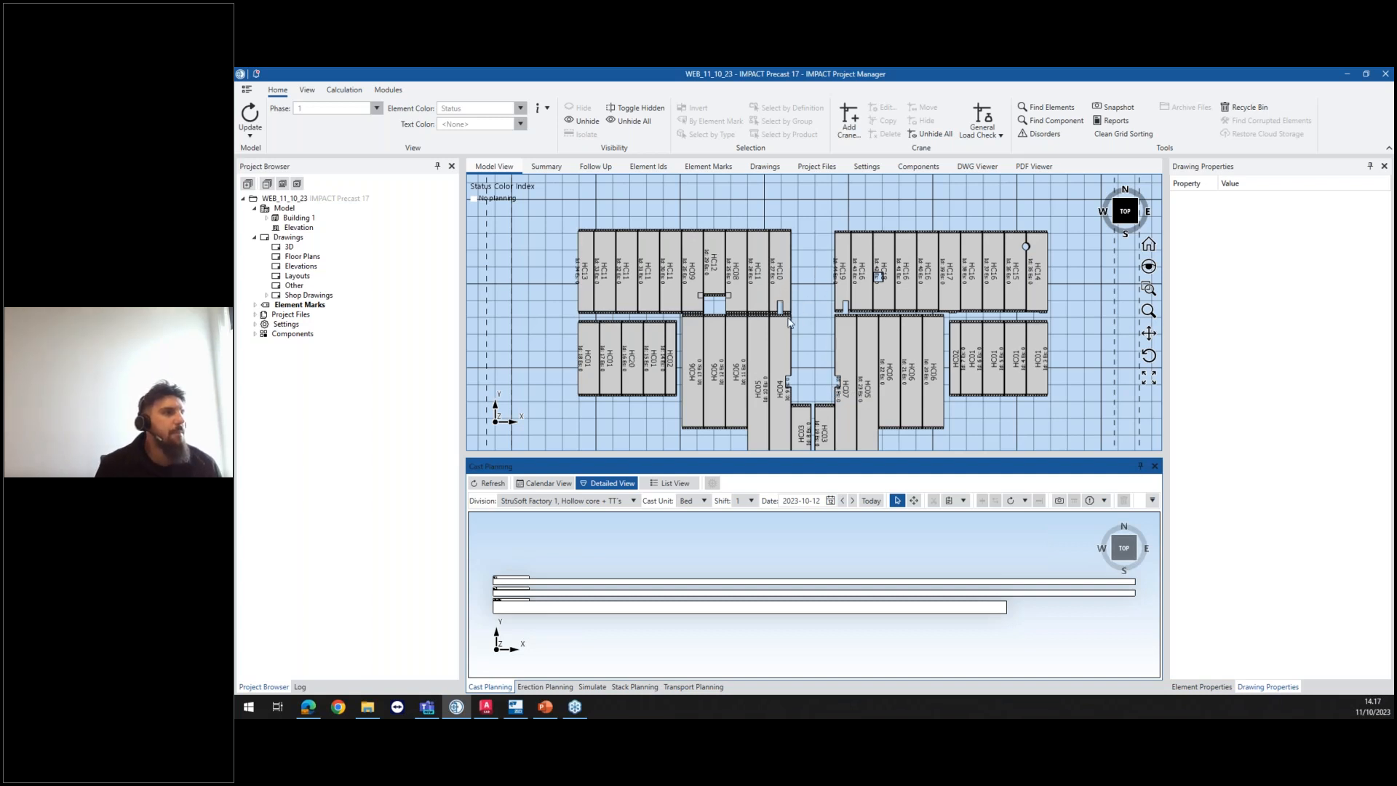
scroll(790, 322, down, 1)
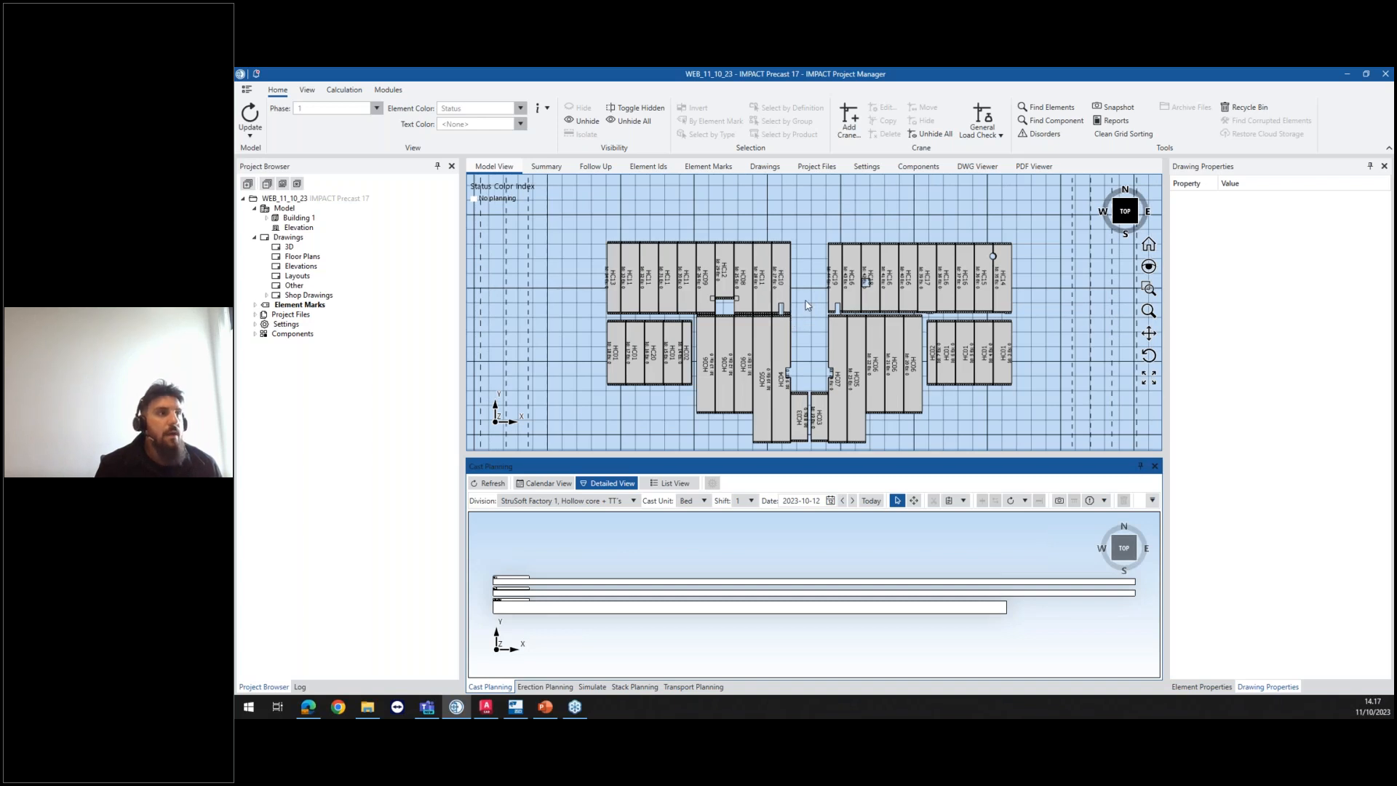
scroll(813, 299, up, 1)
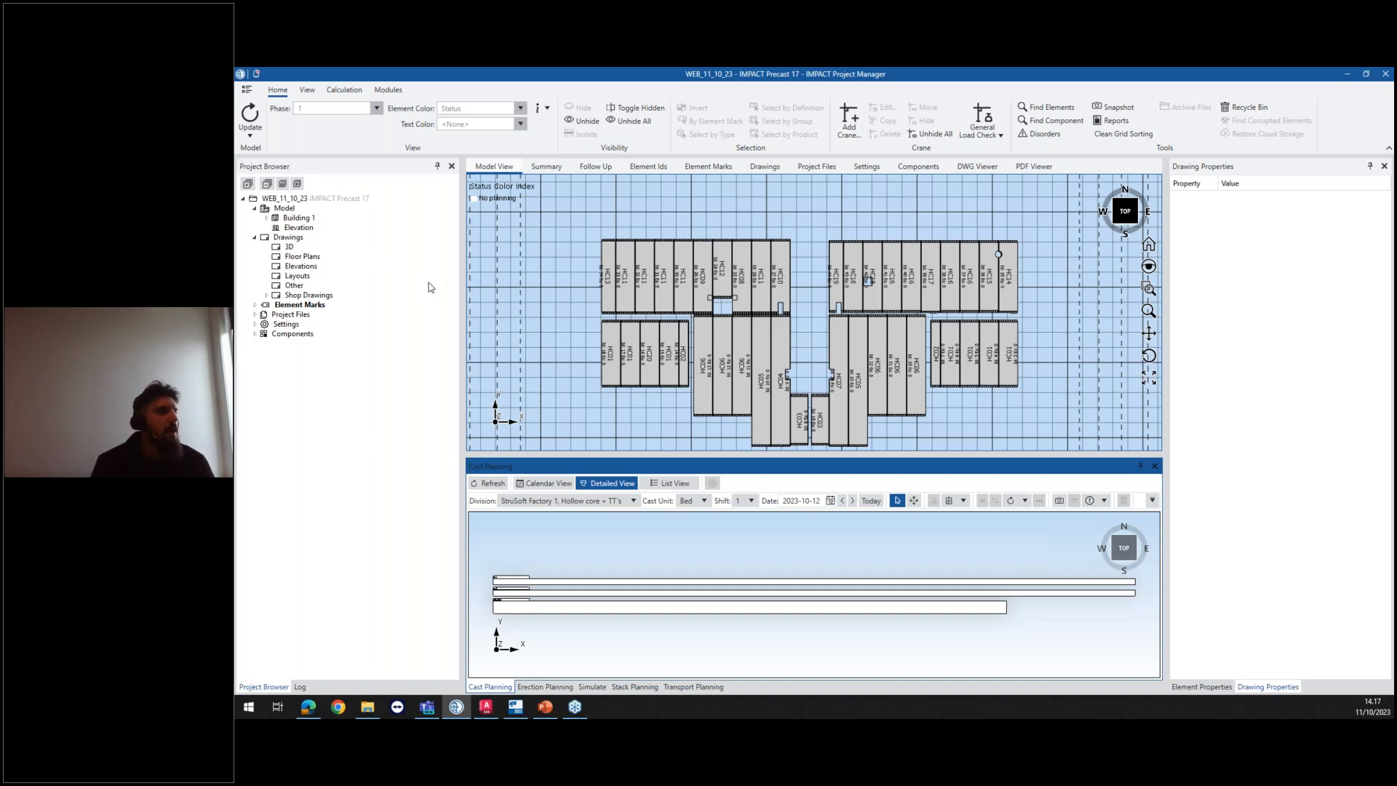
Step: Start copying Floor 1's elements and element marks to Floor 2, increasing the numbers by 100 and including shop drawings
click(266, 218)
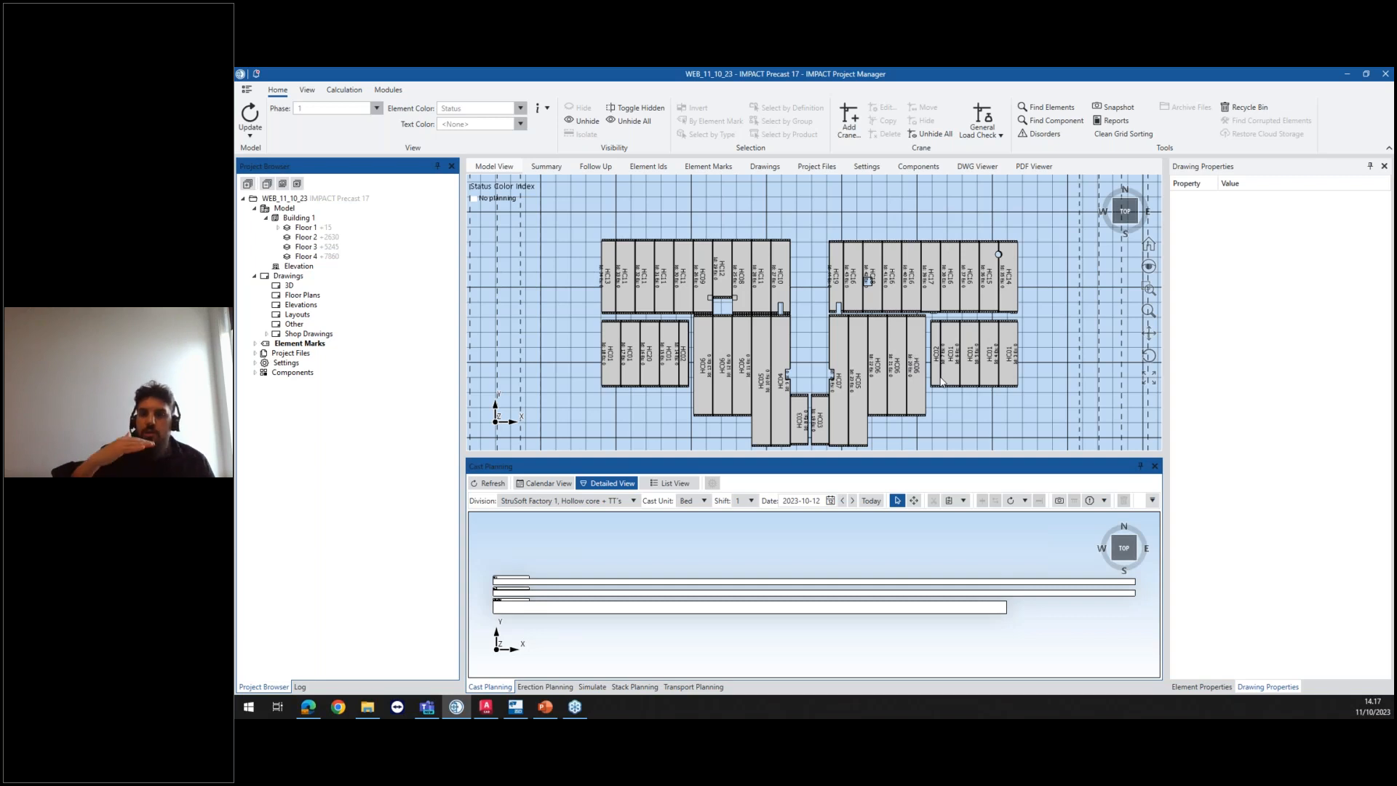
click(307, 228)
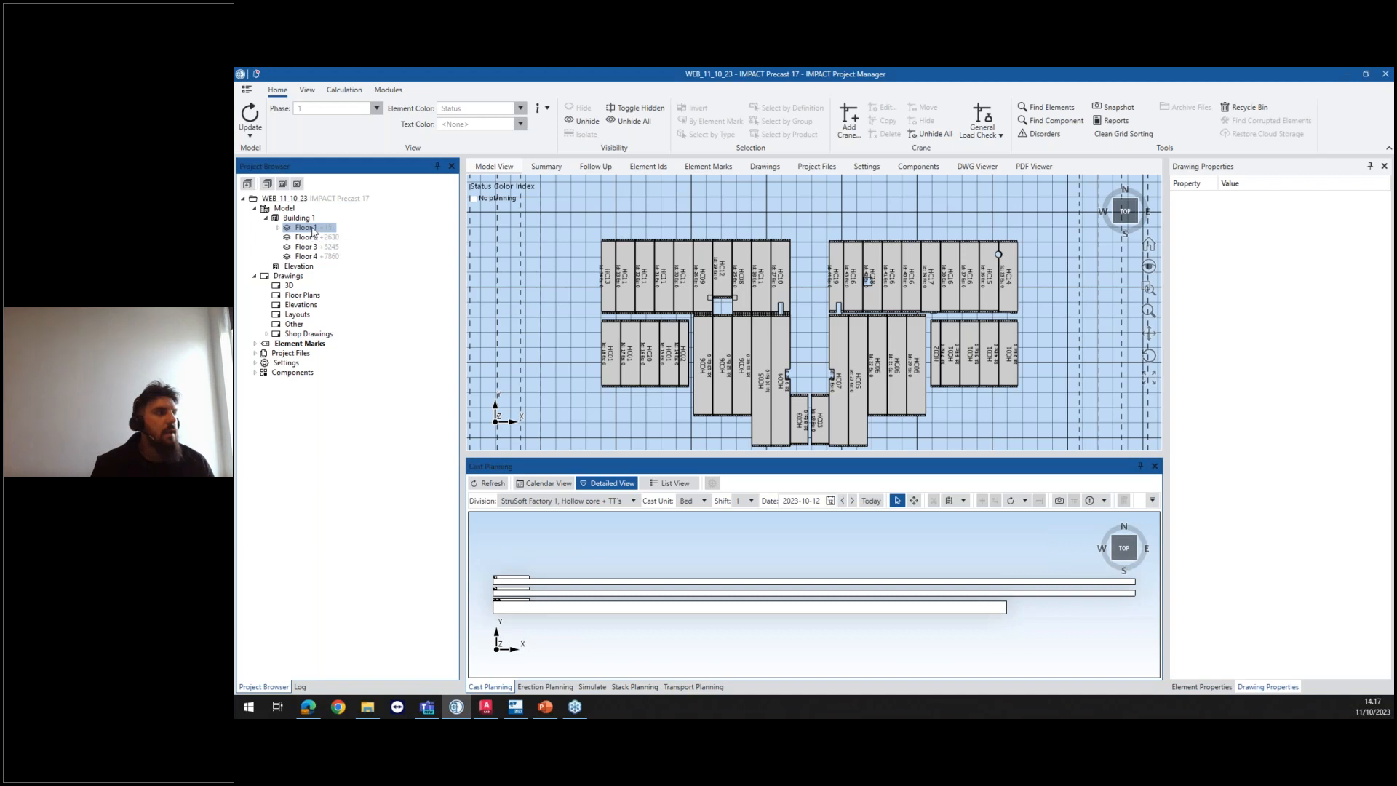
right_click(313, 230)
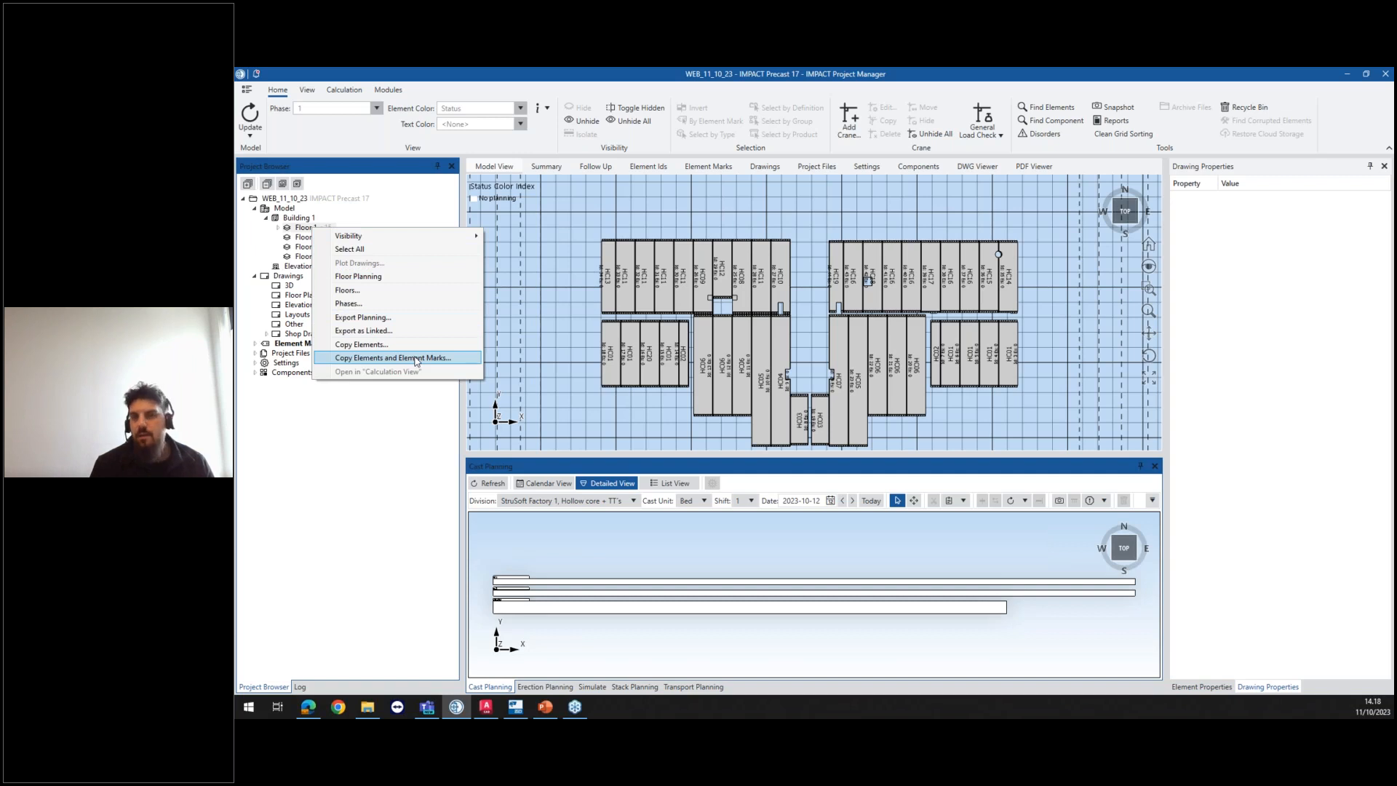
click(417, 359)
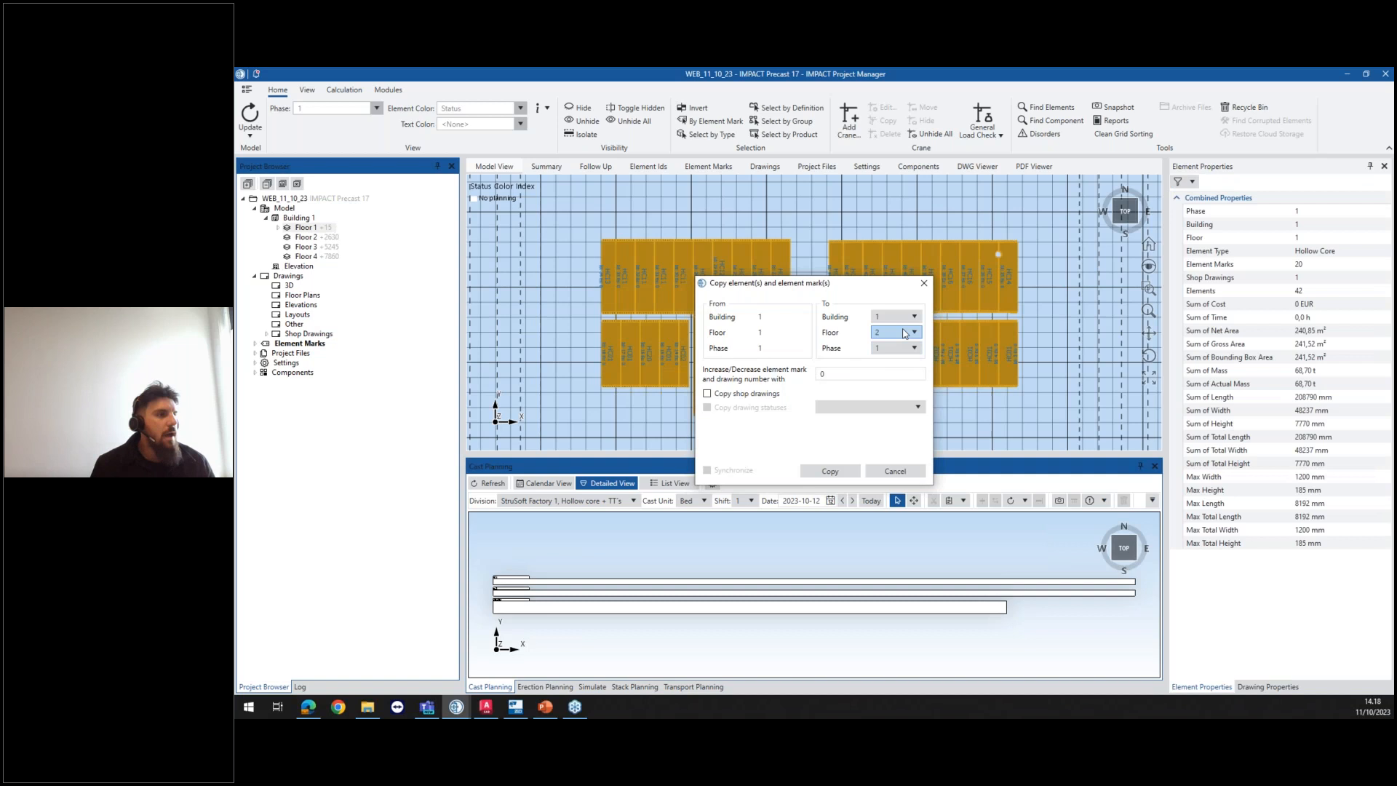
click(840, 373)
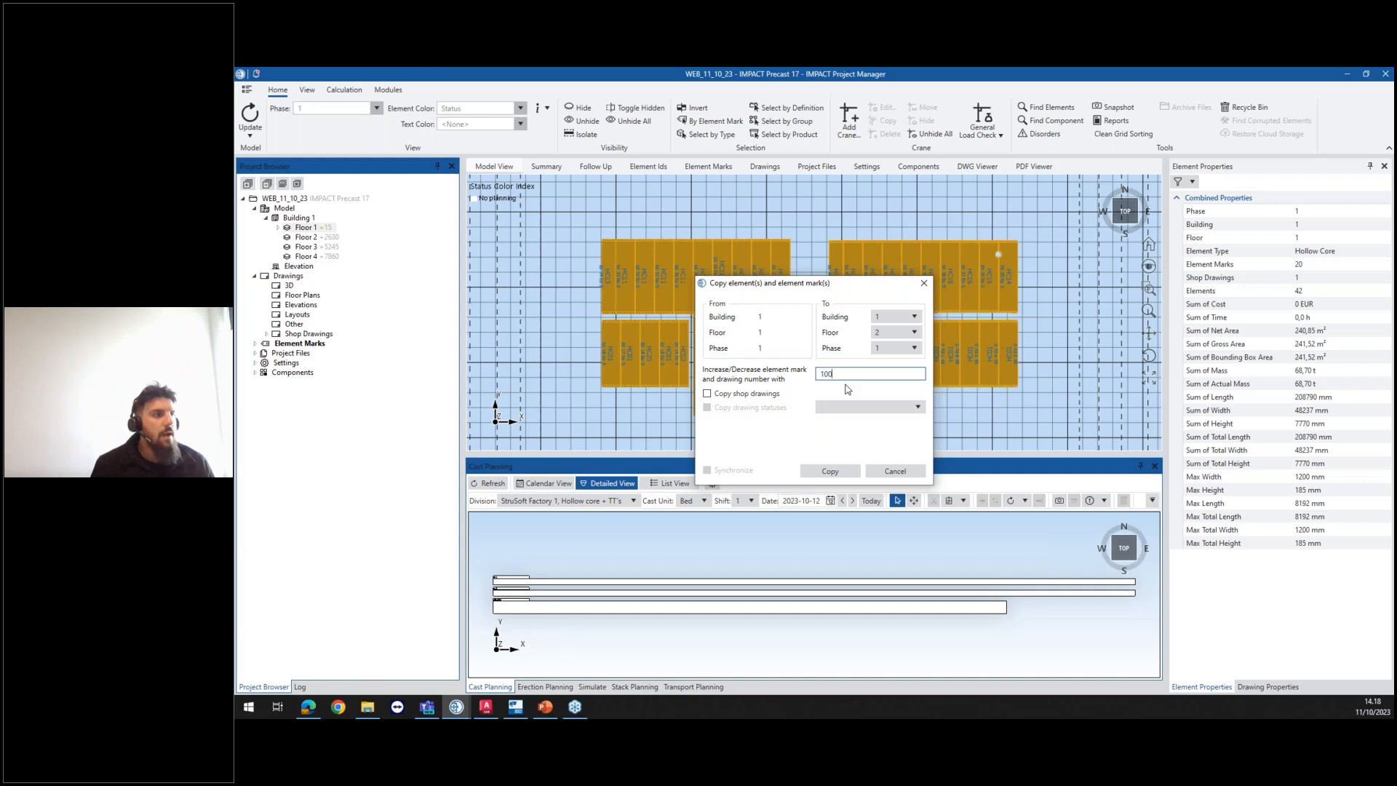
click(767, 393)
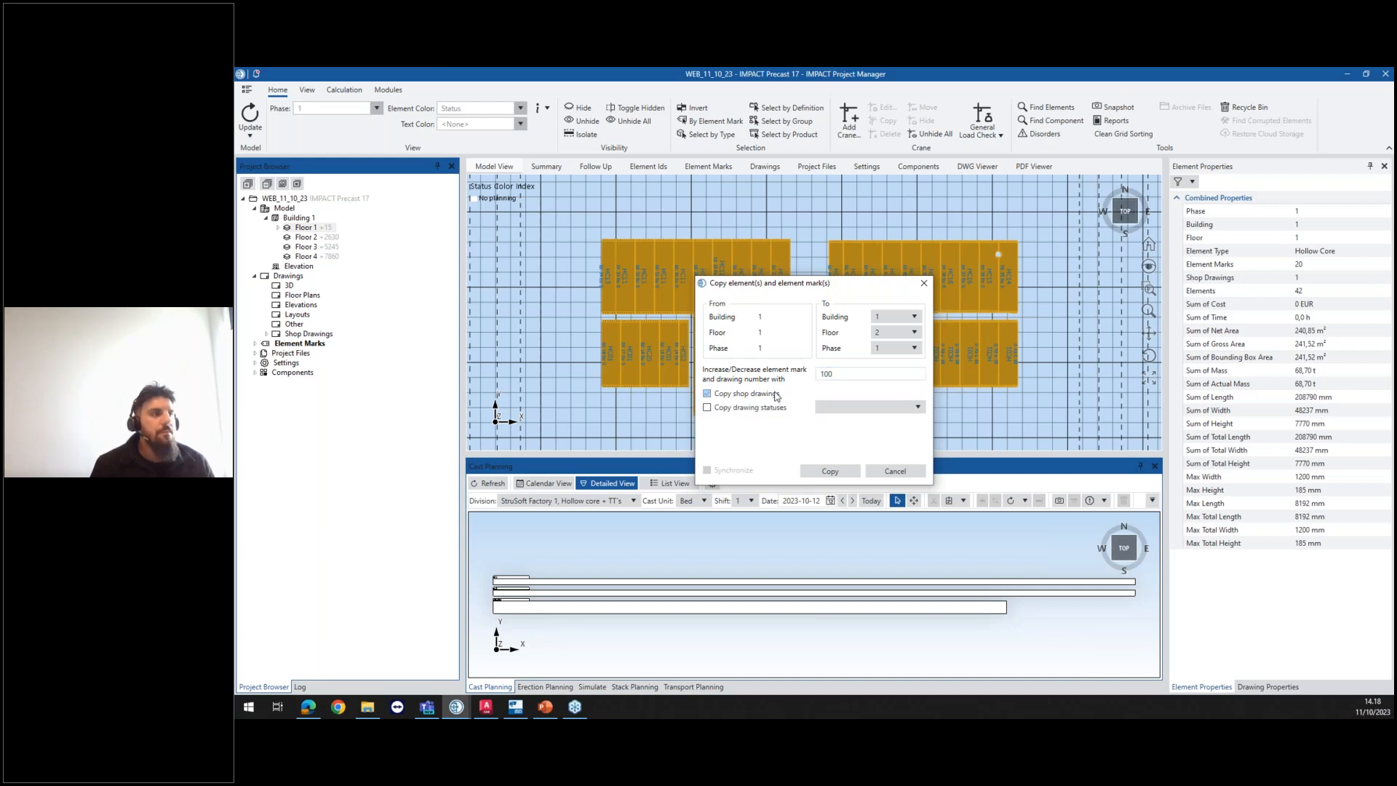
click(829, 469)
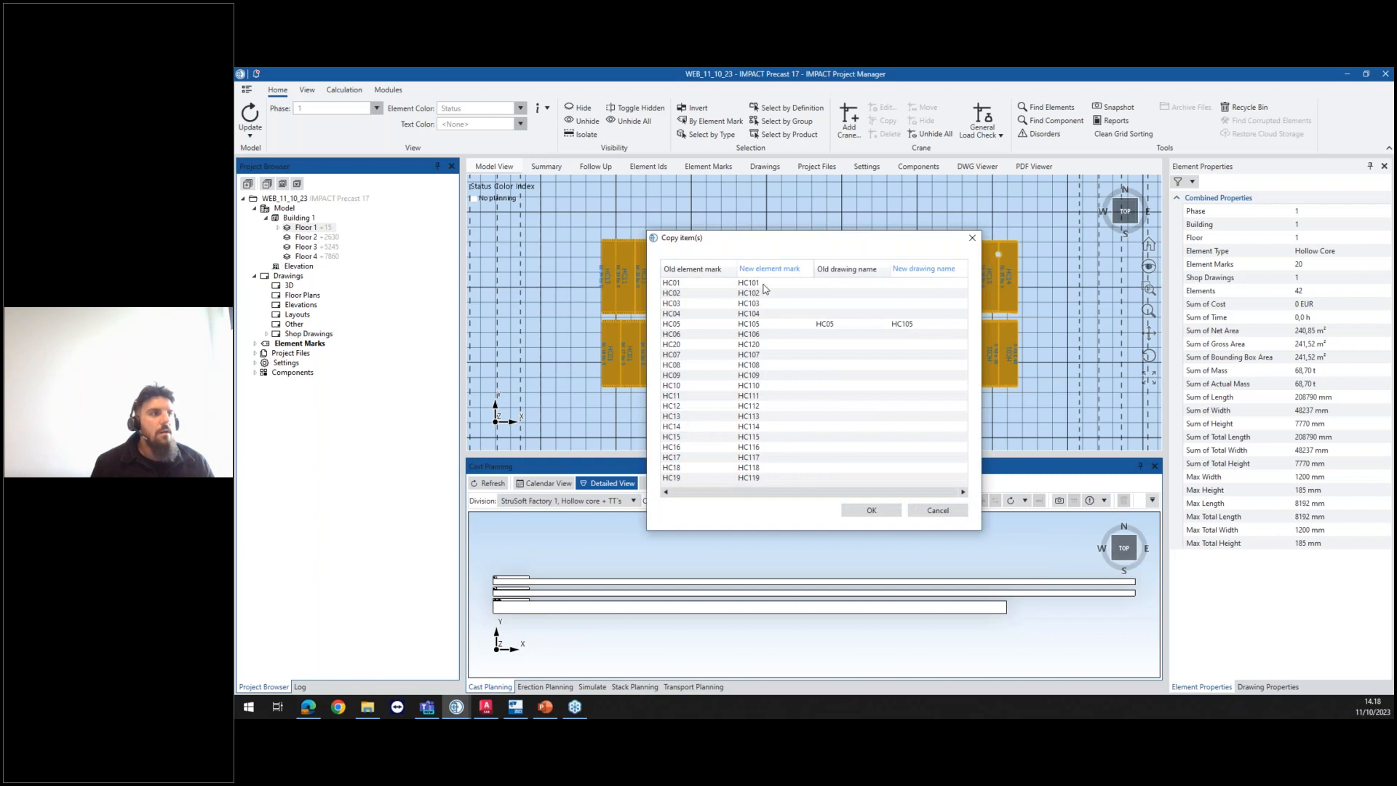
Step: Review the new element marks and drawing names for the Floor 2 copy and accept them to complete the copy
click(834, 325)
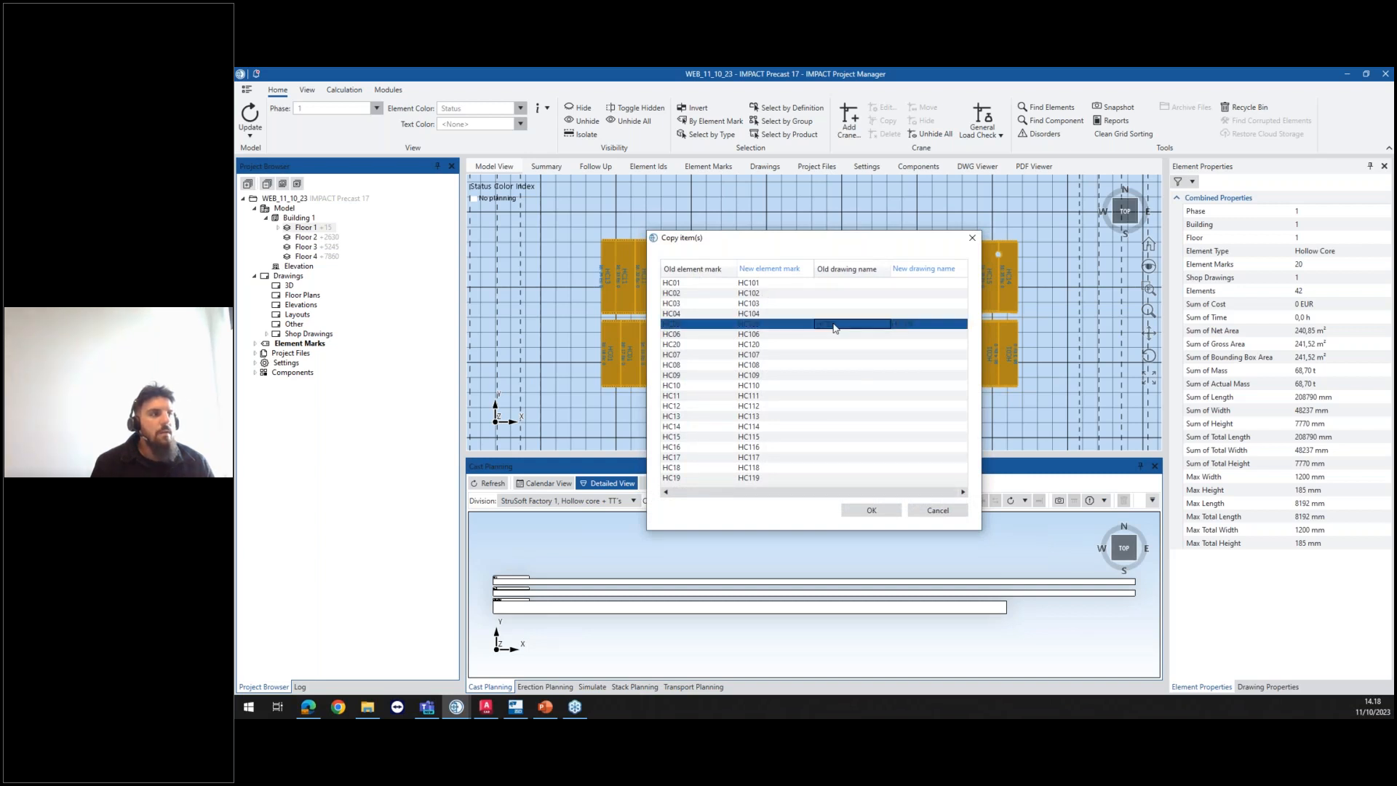
click(835, 331)
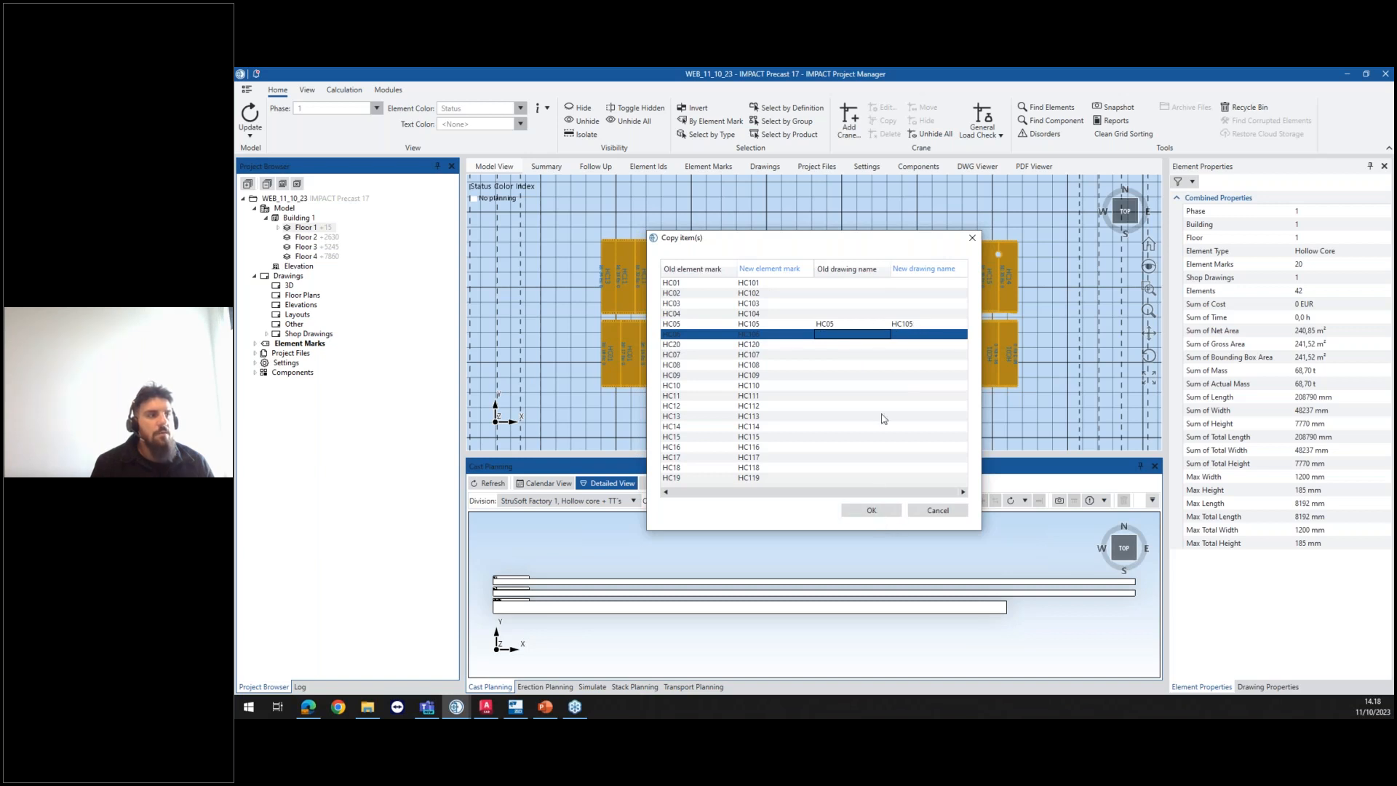
click(872, 511)
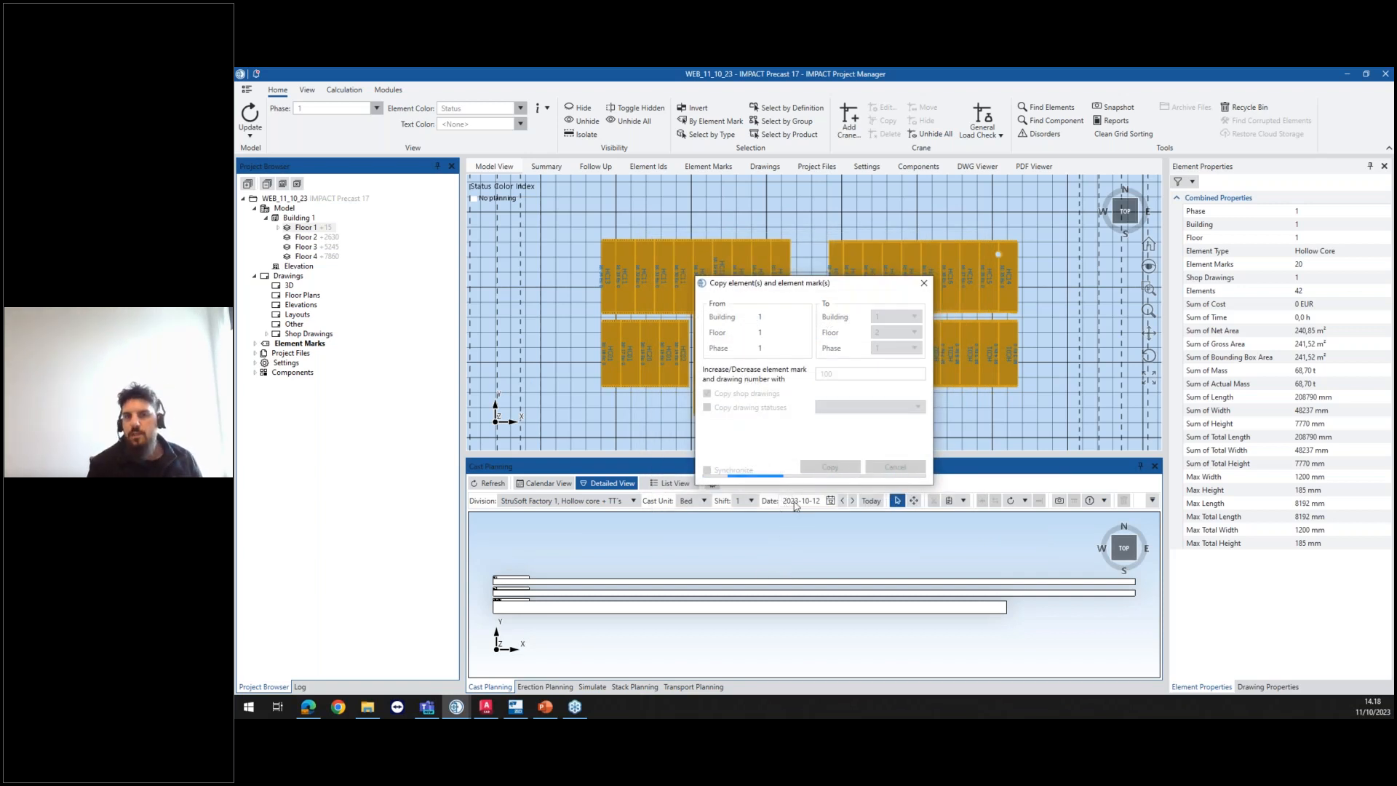
click(875, 402)
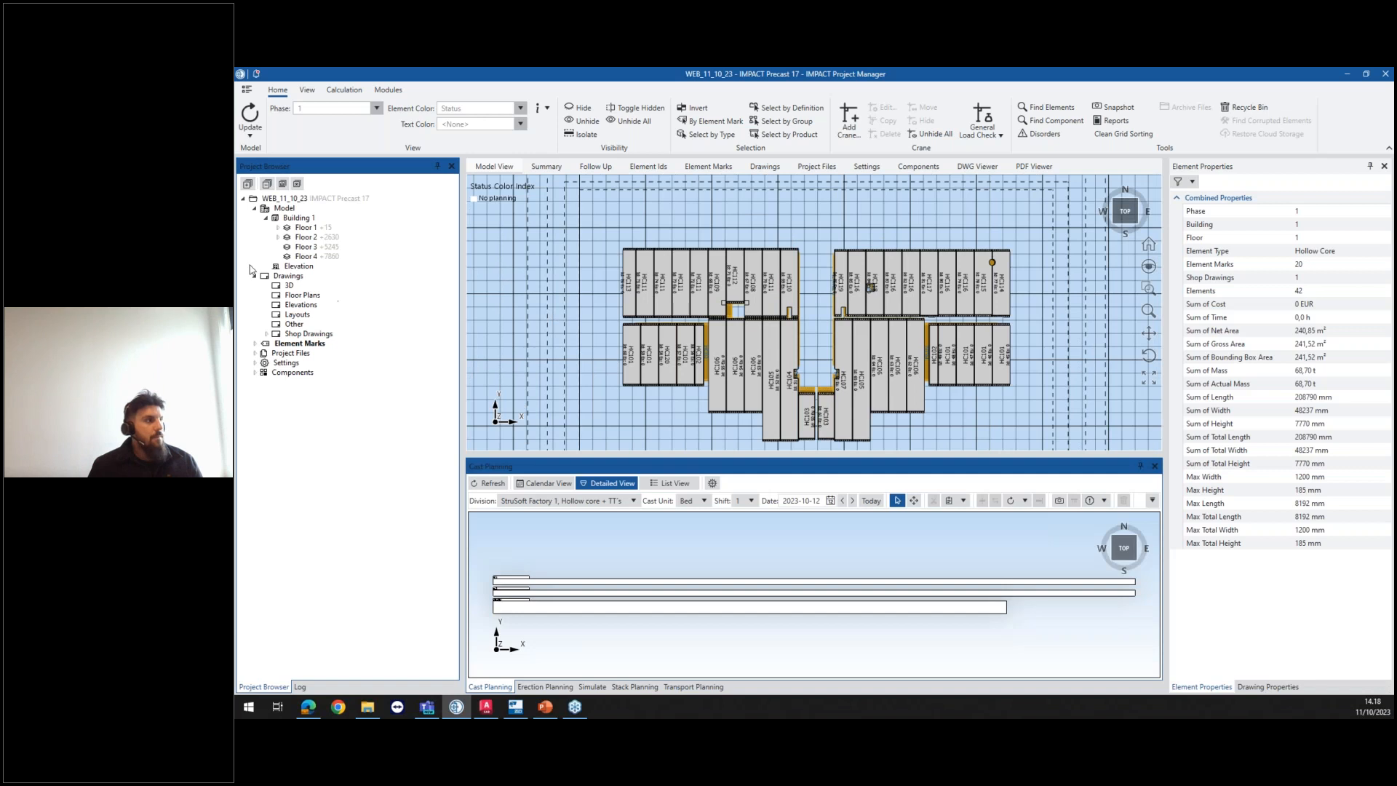
Step: Try to copy Floor 2's elements and element marks to Floor 3 with numbers increased by 100, without shop drawings
right_click(311, 238)
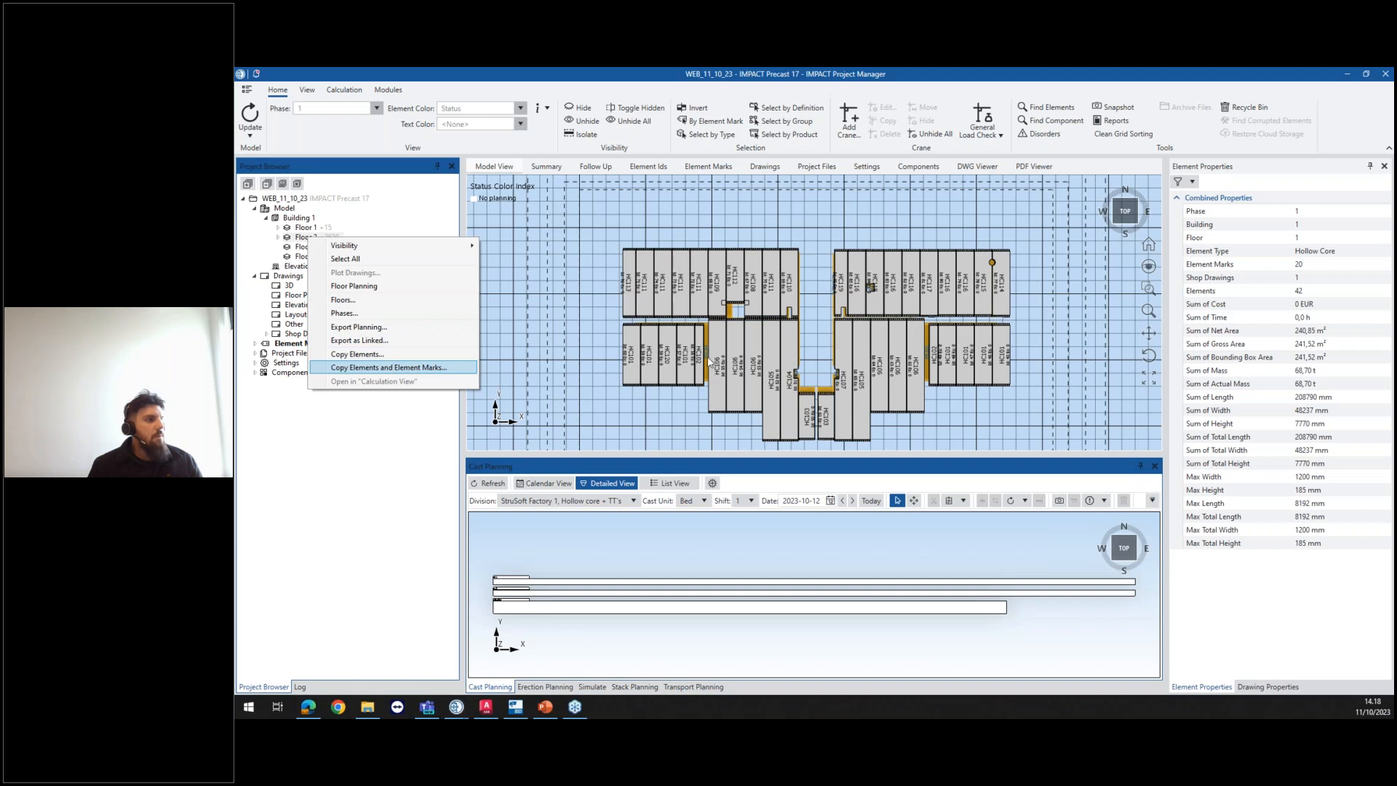
key(Return)
text(100)
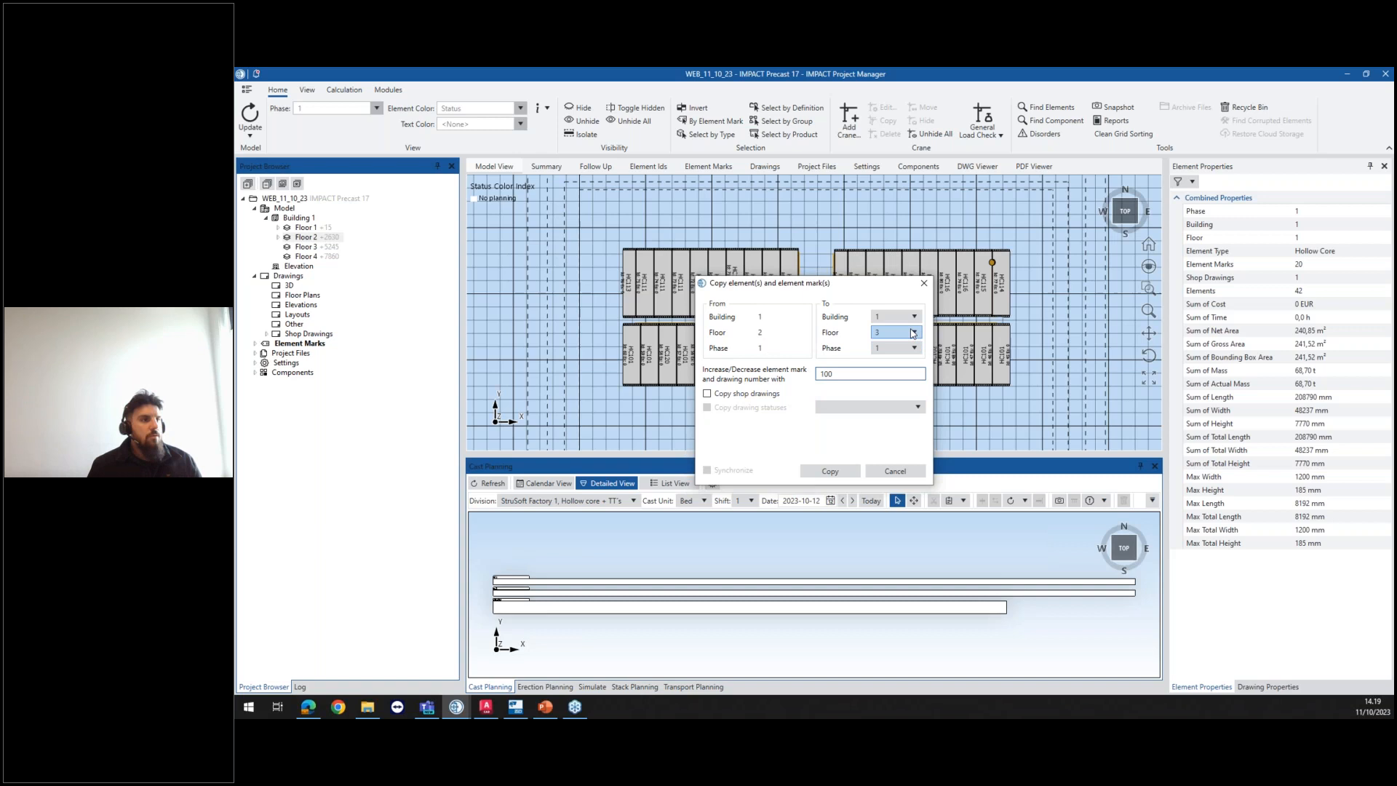
click(772, 396)
click(762, 396)
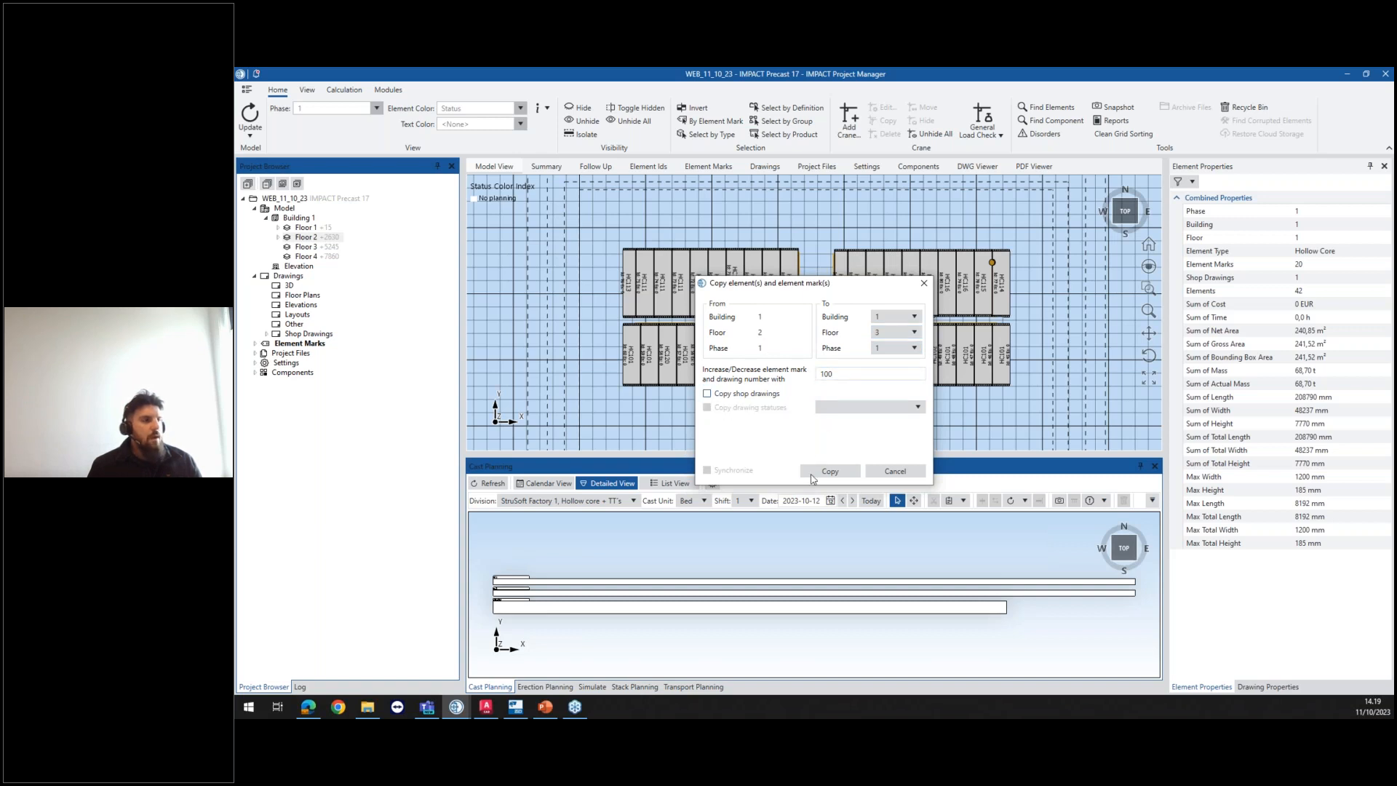
click(828, 472)
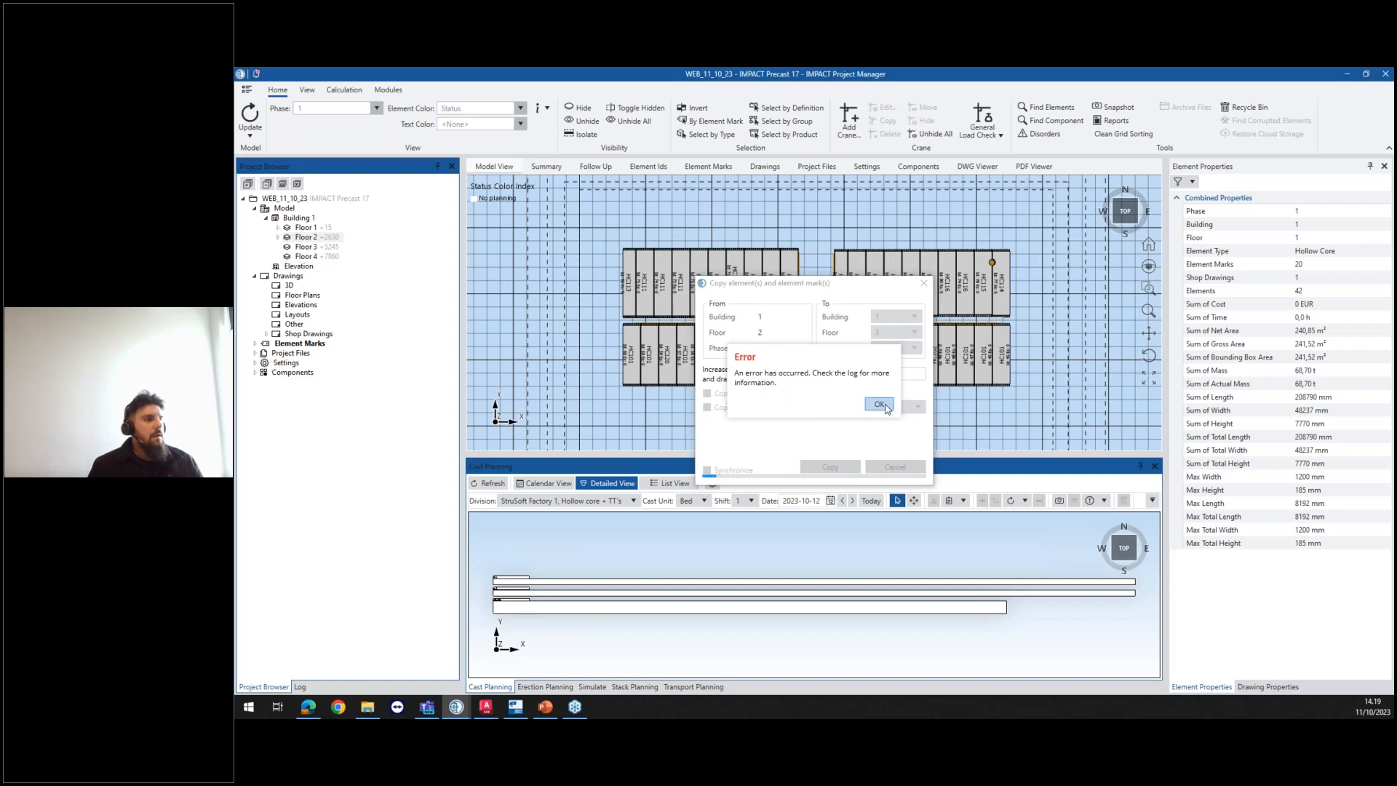
click(890, 406)
Step: Retry the Floor 2 to Floor 3 copy with shop drawings included, and close the copy dialog
click(760, 397)
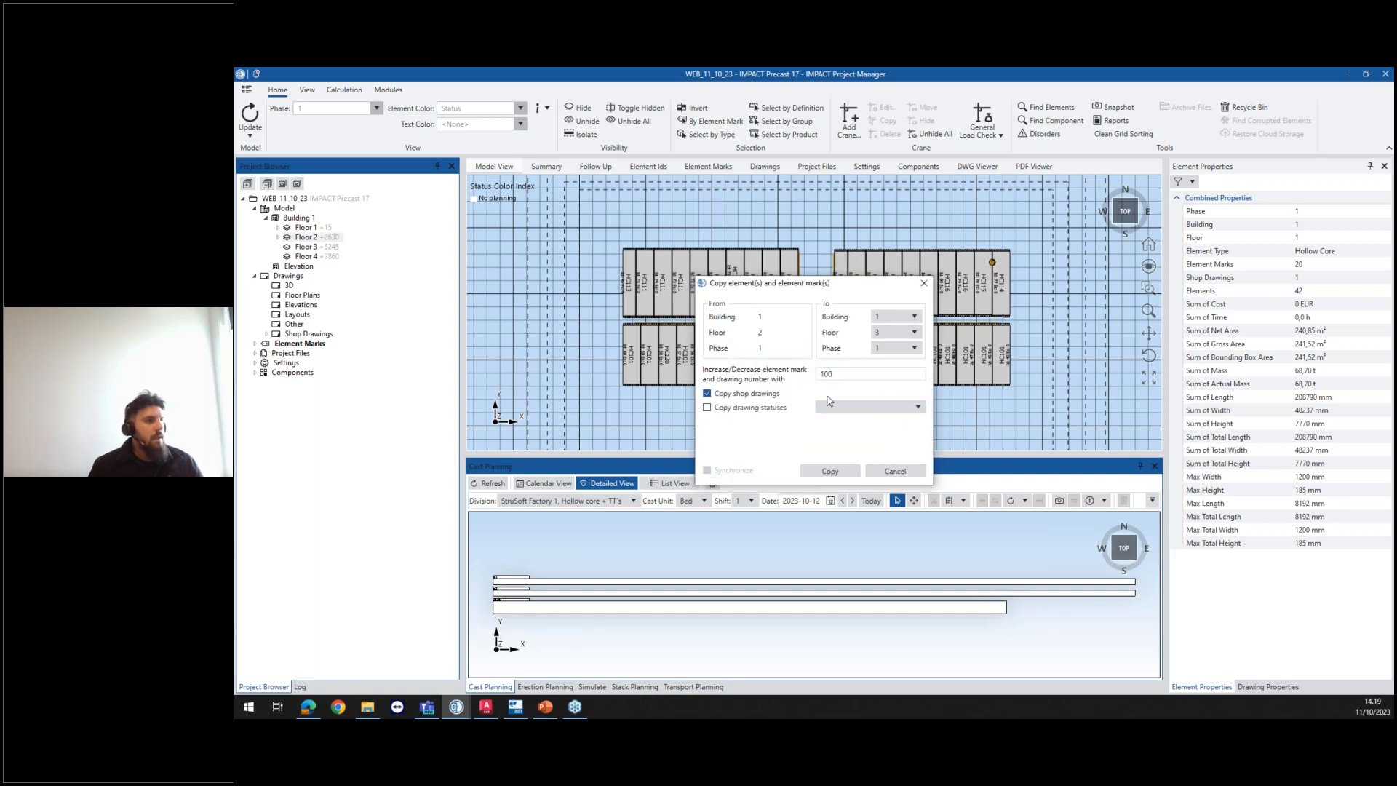
click(833, 471)
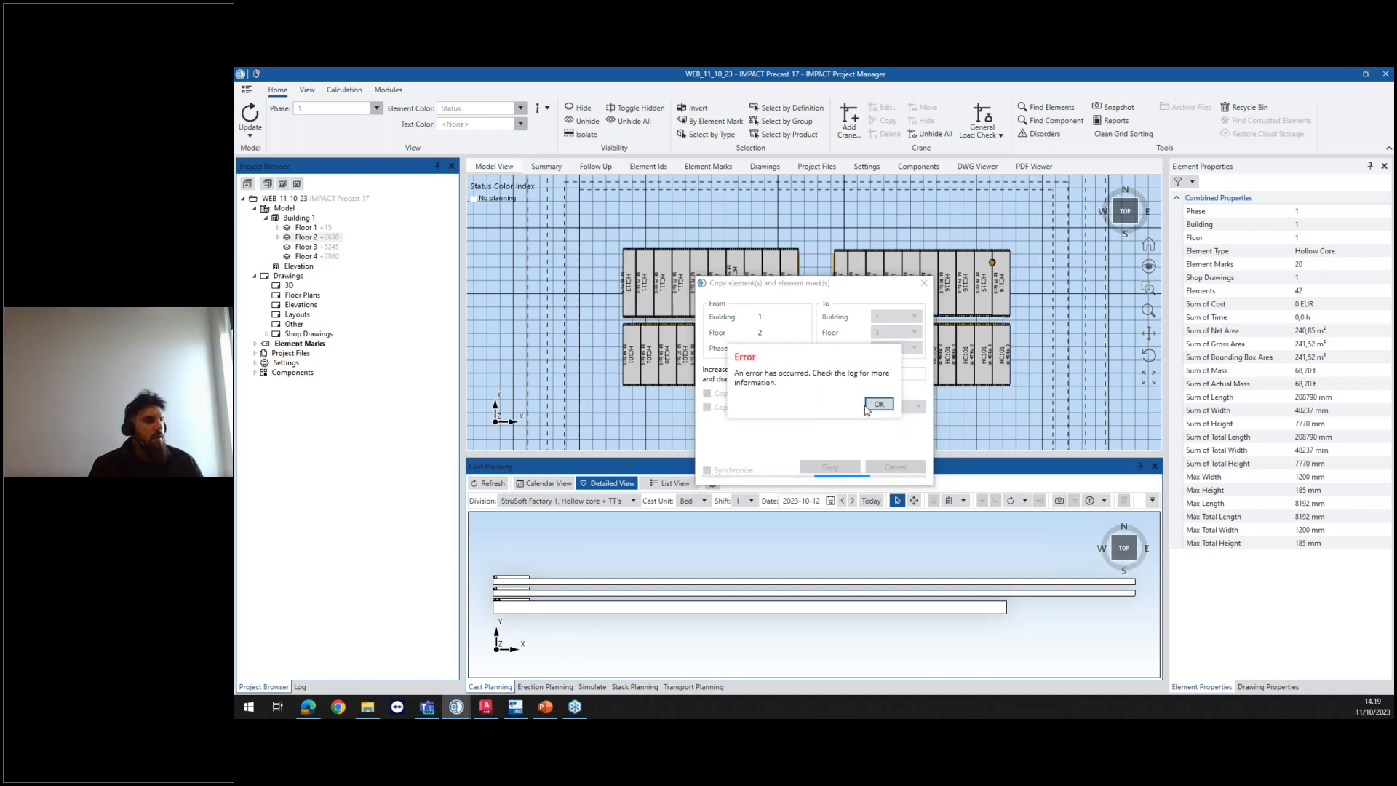
click(877, 404)
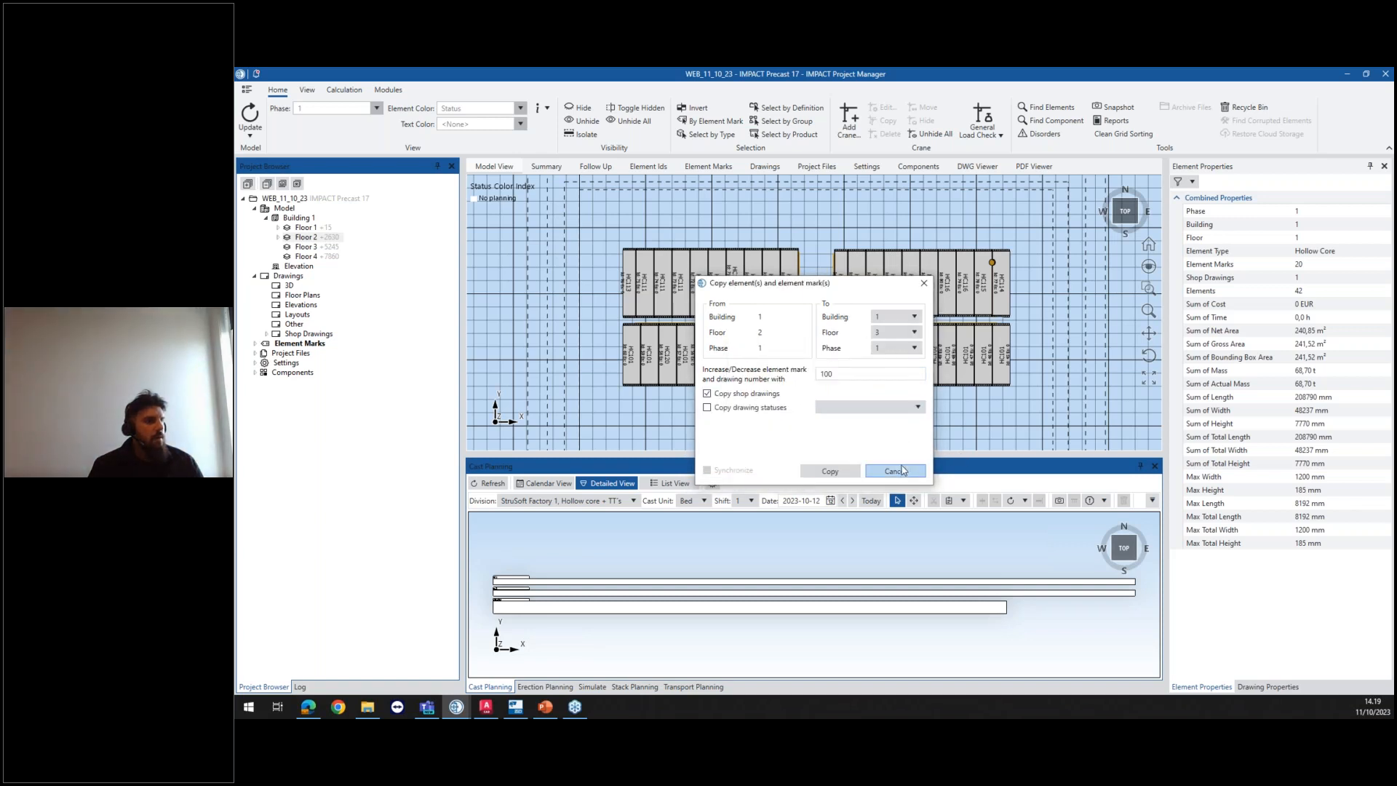
click(896, 471)
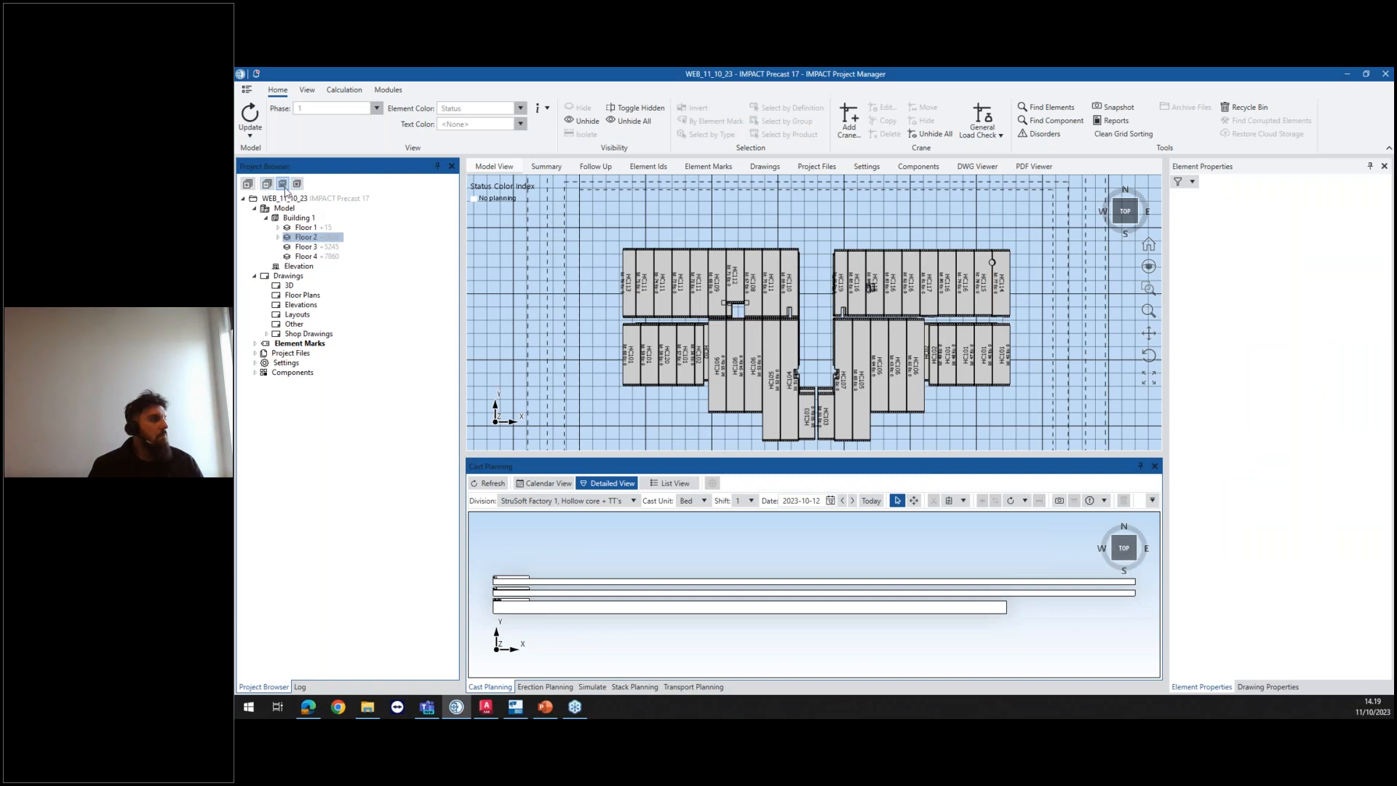
Step: Check the log entries for the Floor 3 copy attempts and return to the project browser
click(300, 687)
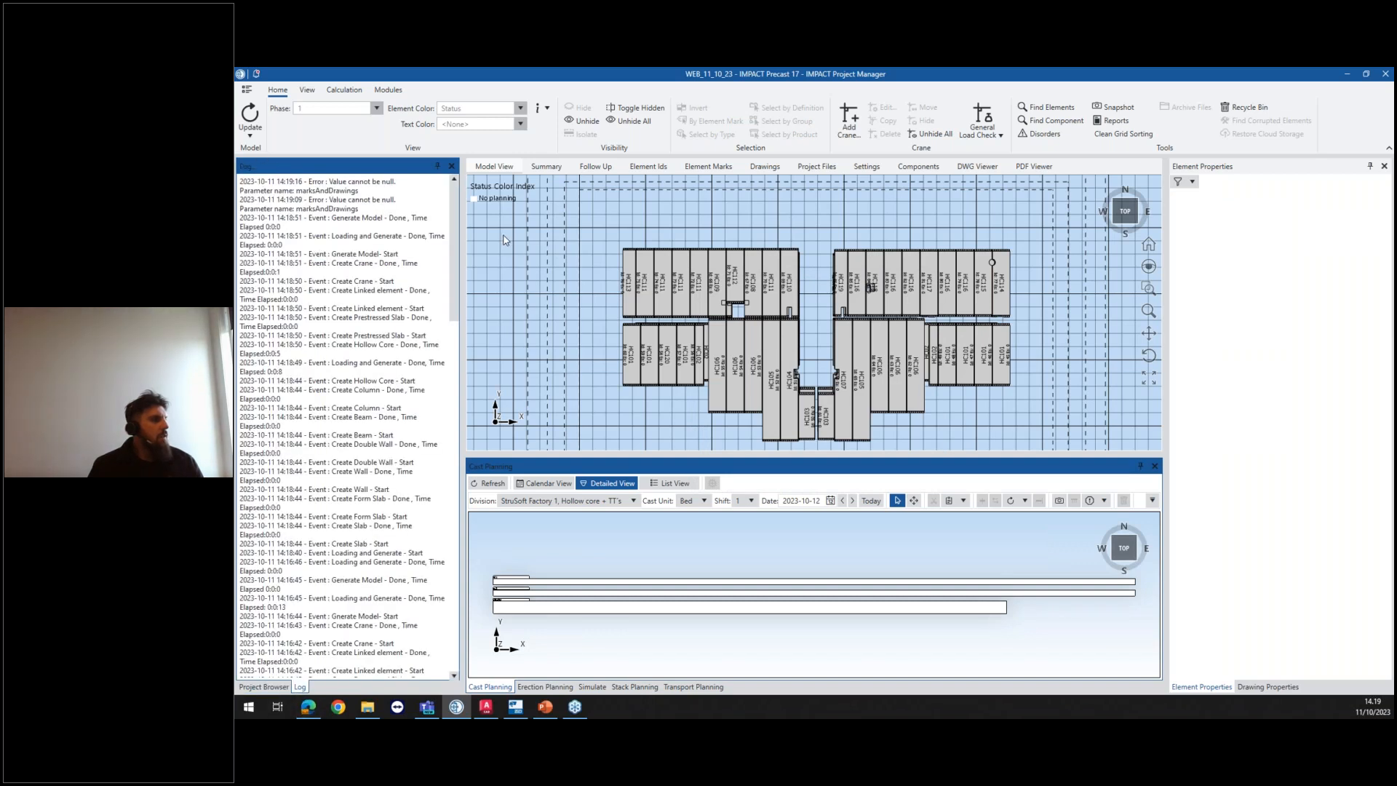
click(595, 264)
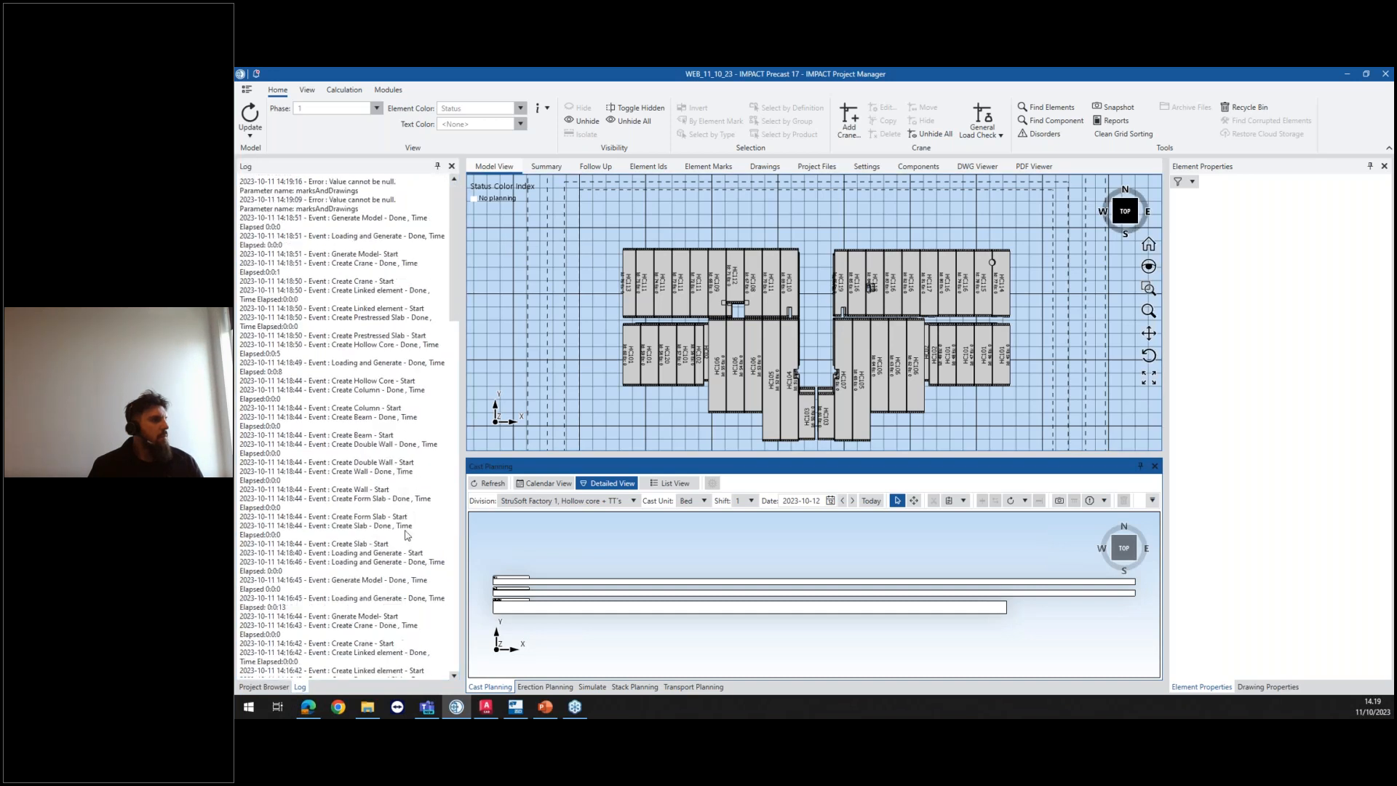
click(263, 686)
Step: Begin a fresh copy of Floor 2's elements and element marks to Floor 3 with a number increase of 100
right_click(304, 239)
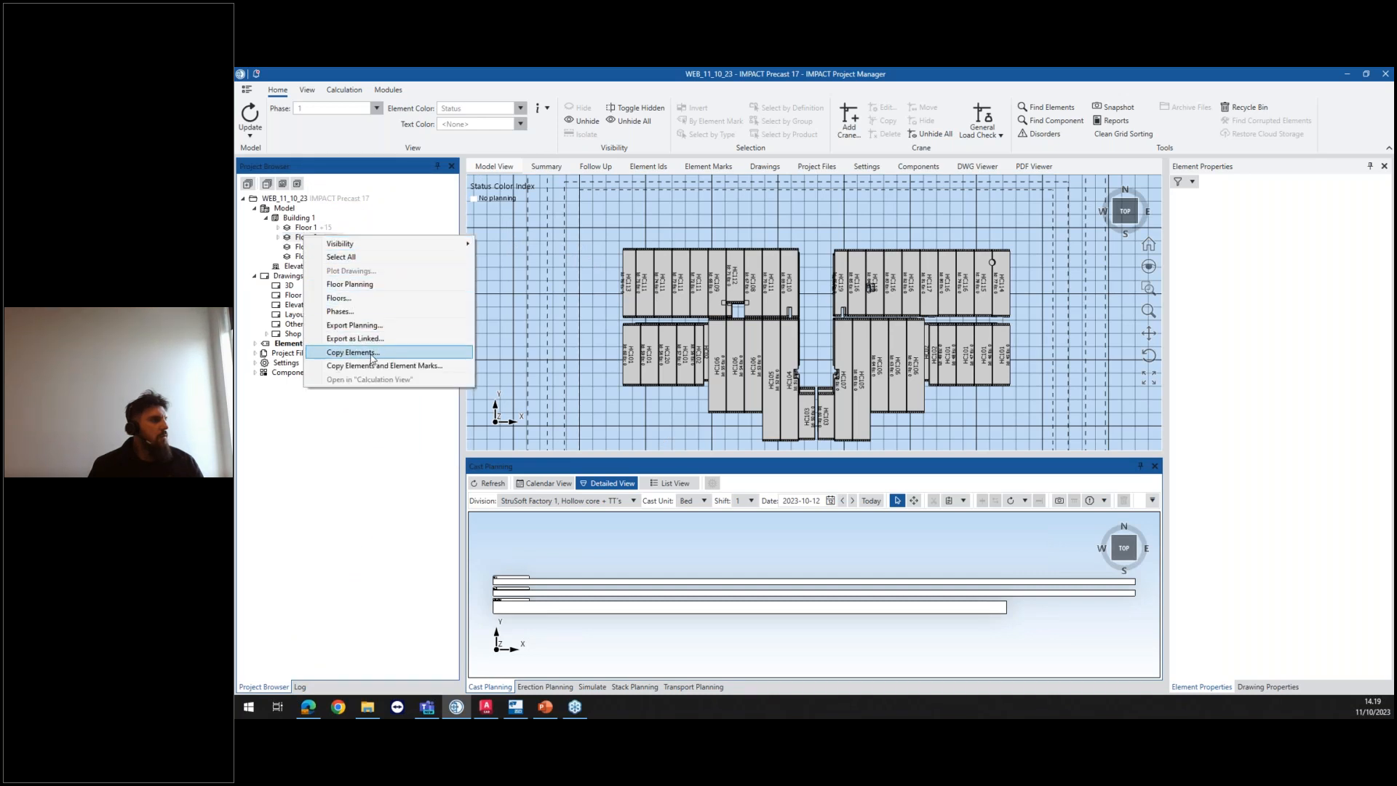
click(374, 366)
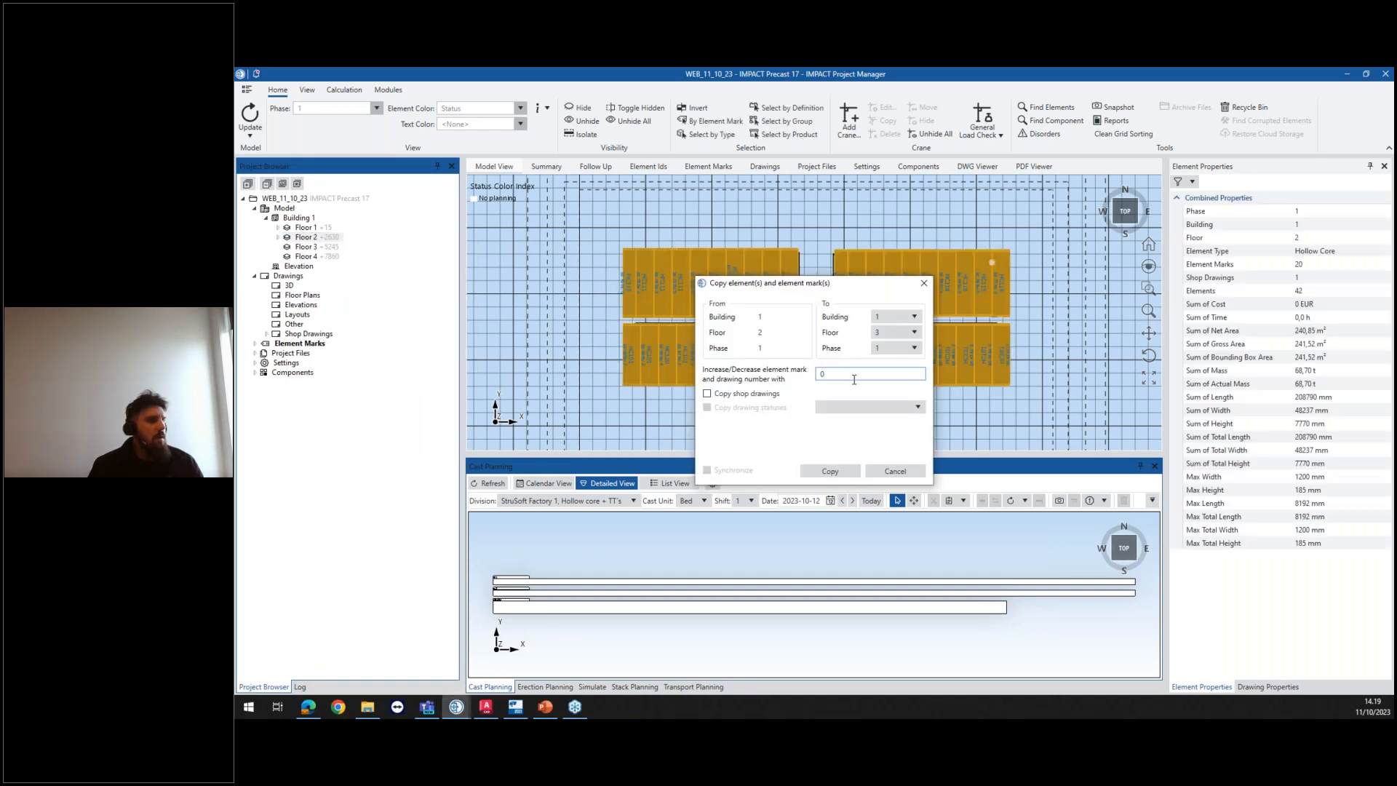
text(100)
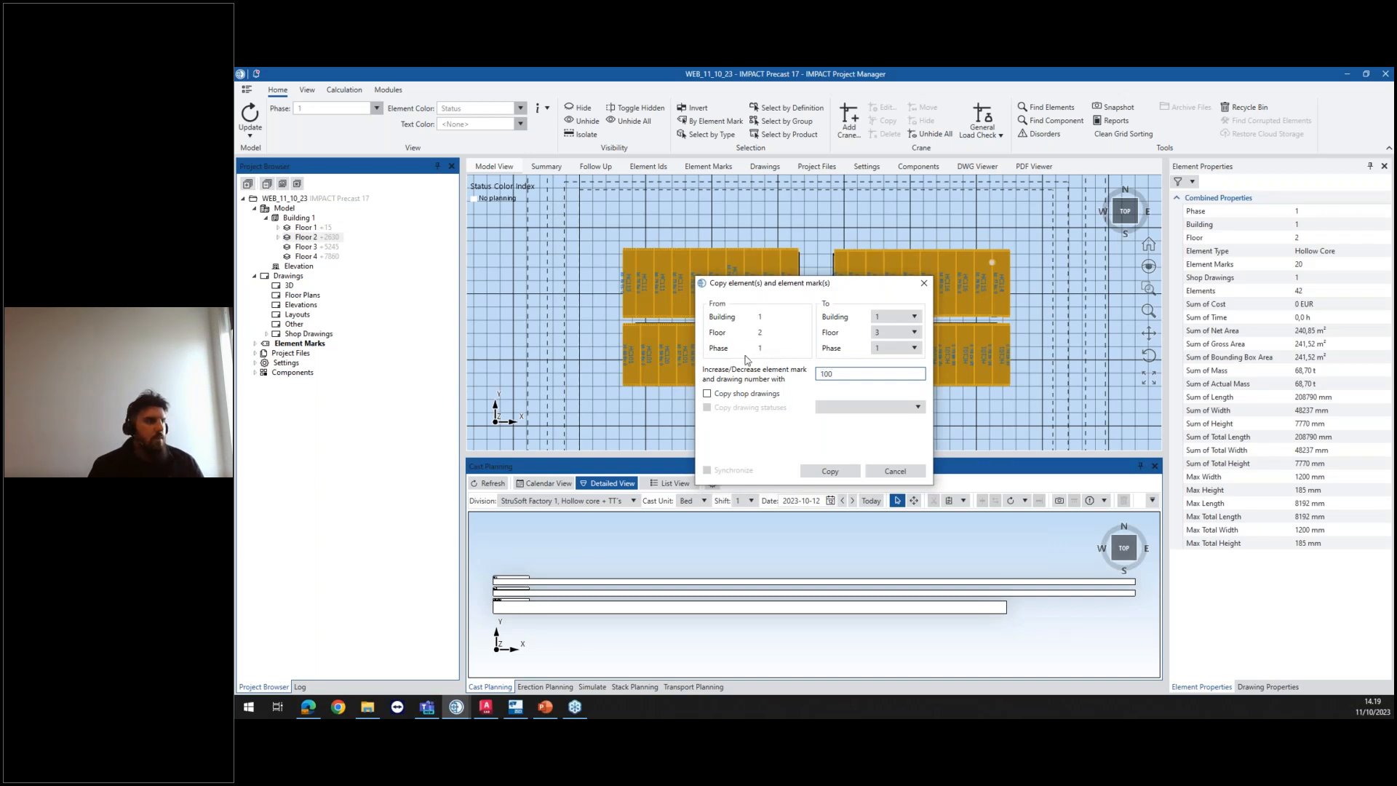
Step: Copy the selected hollow core elements and their shop drawings from floor 2 to floor 3, increasing marks and drawing numbers by 100
click(753, 397)
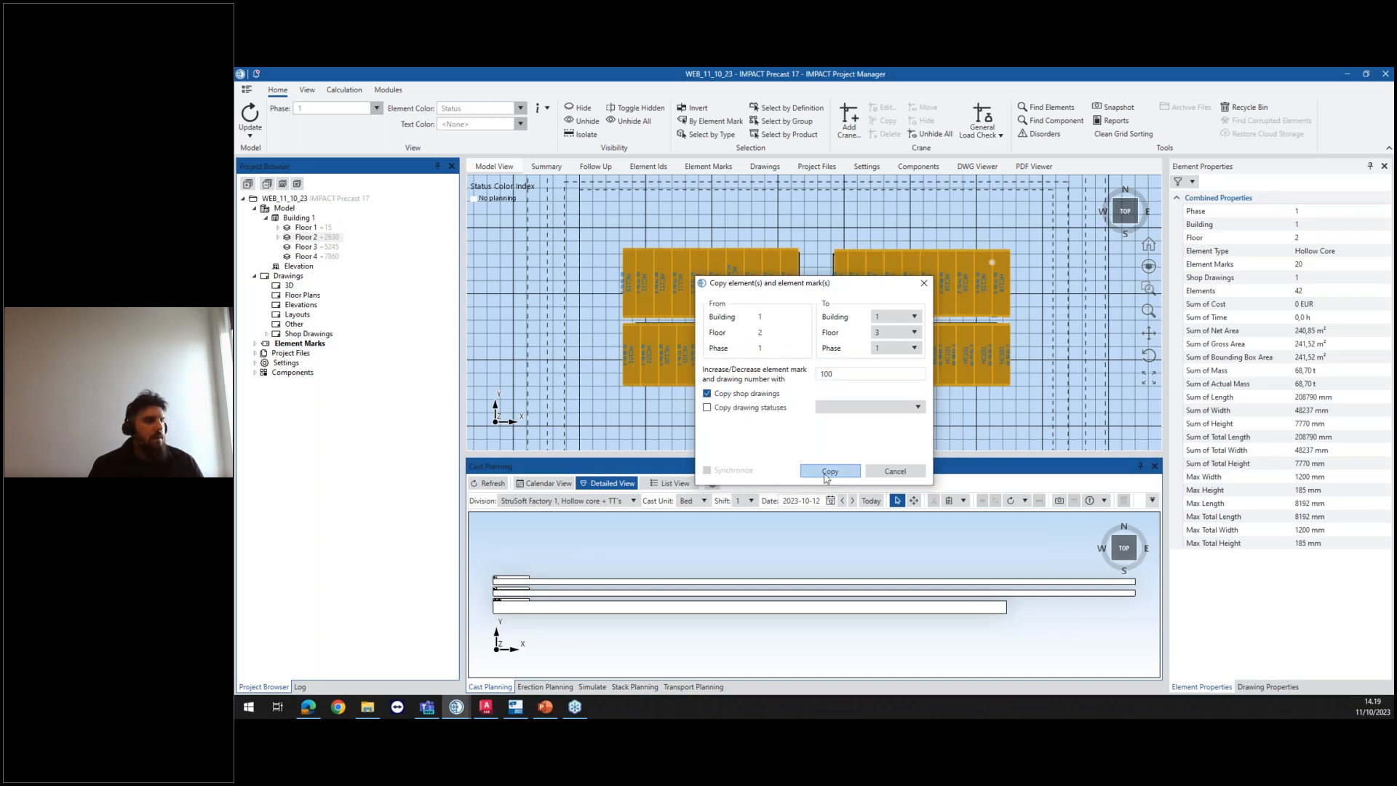
click(829, 472)
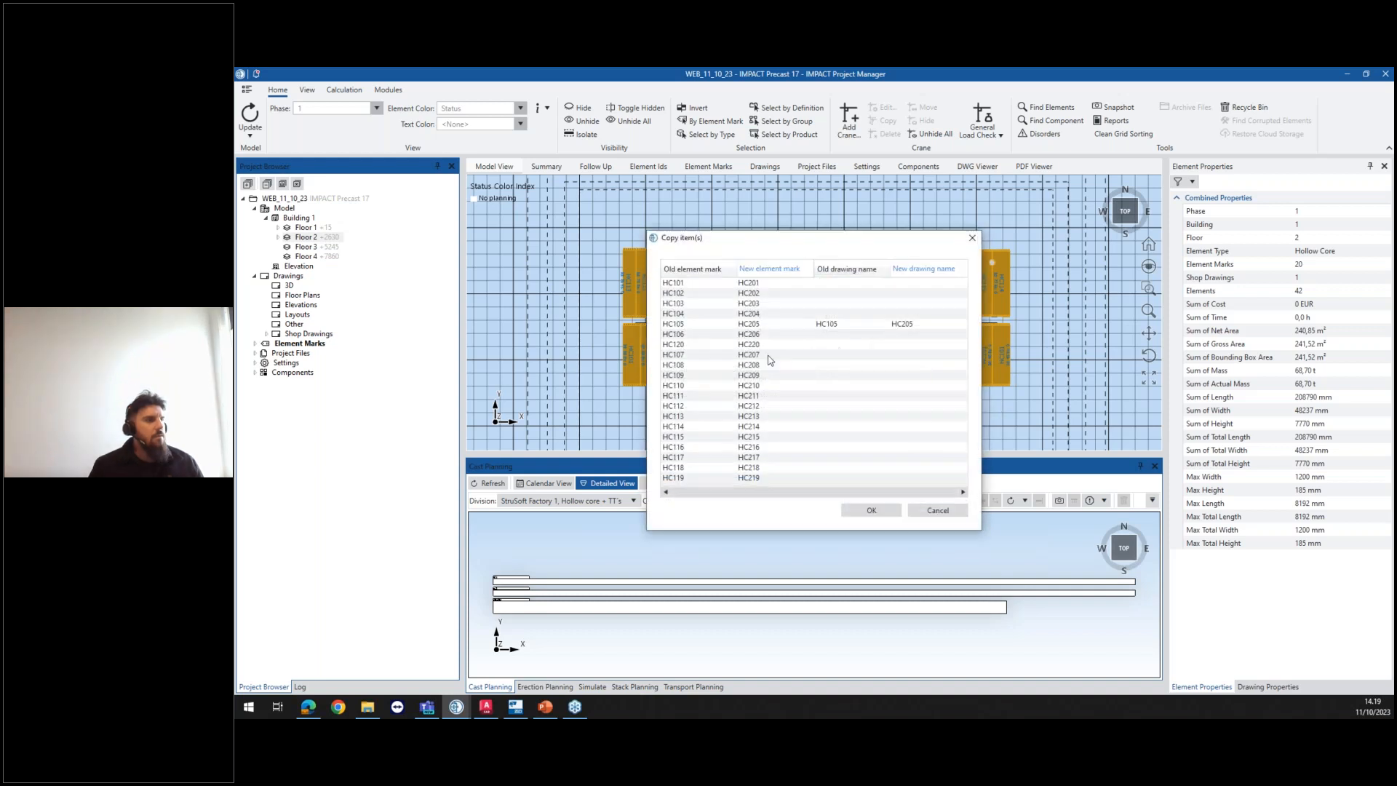
click(871, 510)
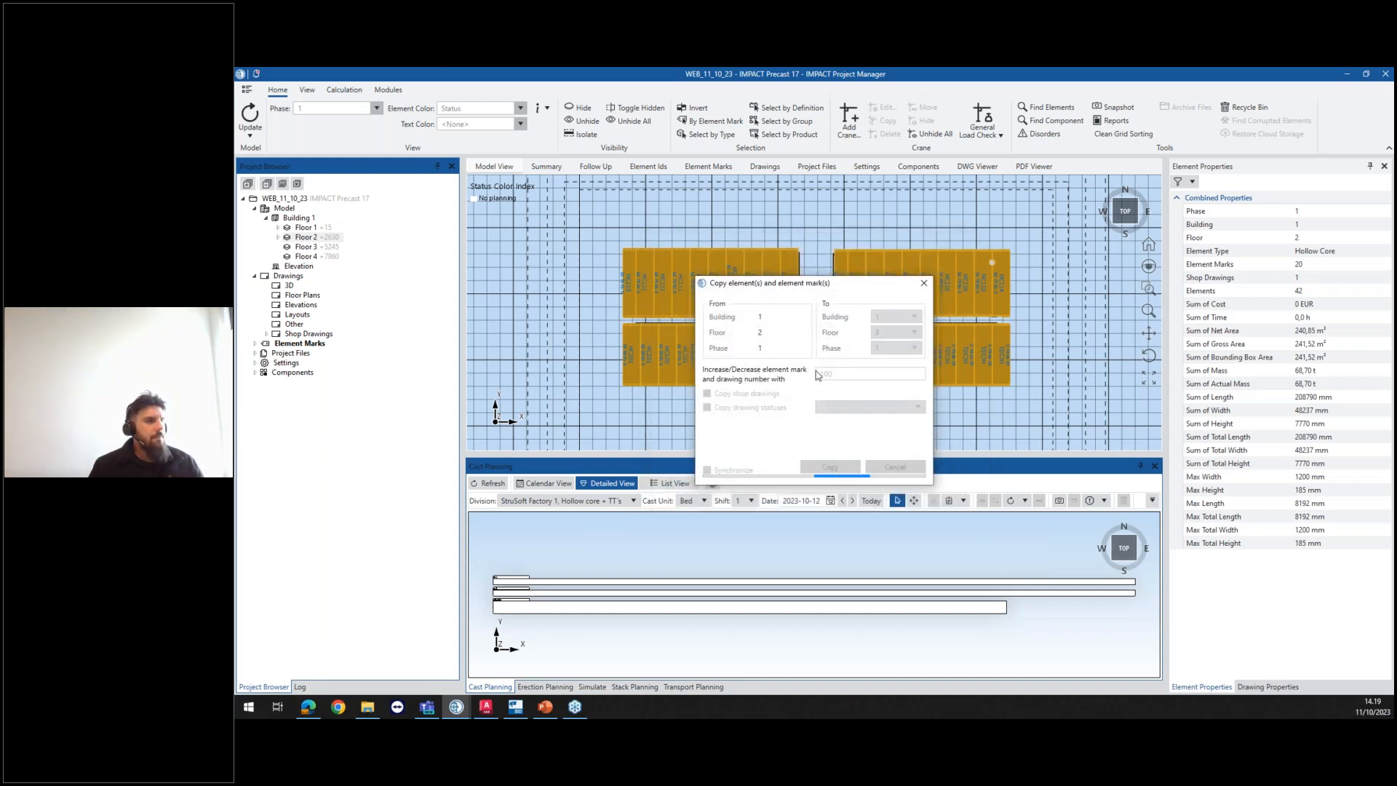
click(879, 401)
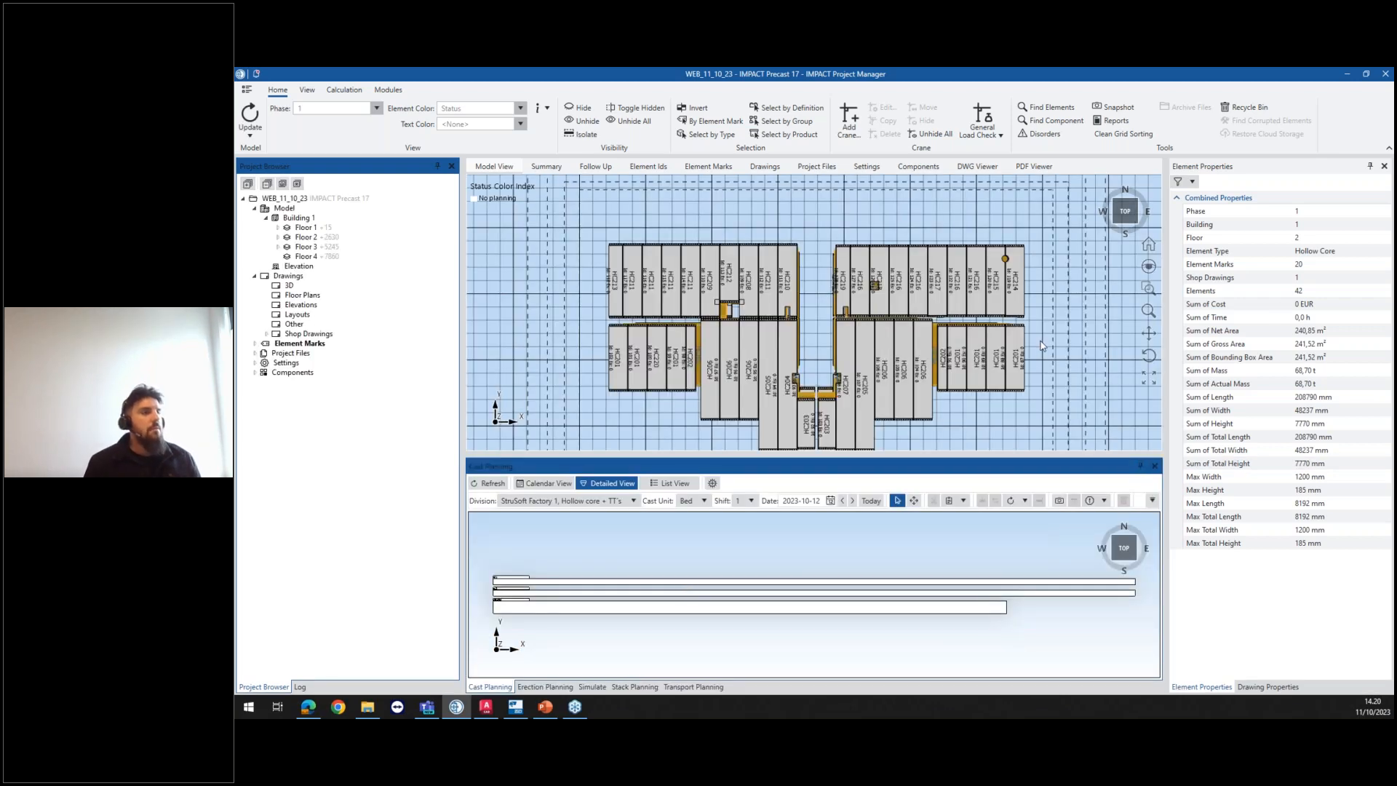
click(966, 395)
middle_drag(966, 396, 850, 359)
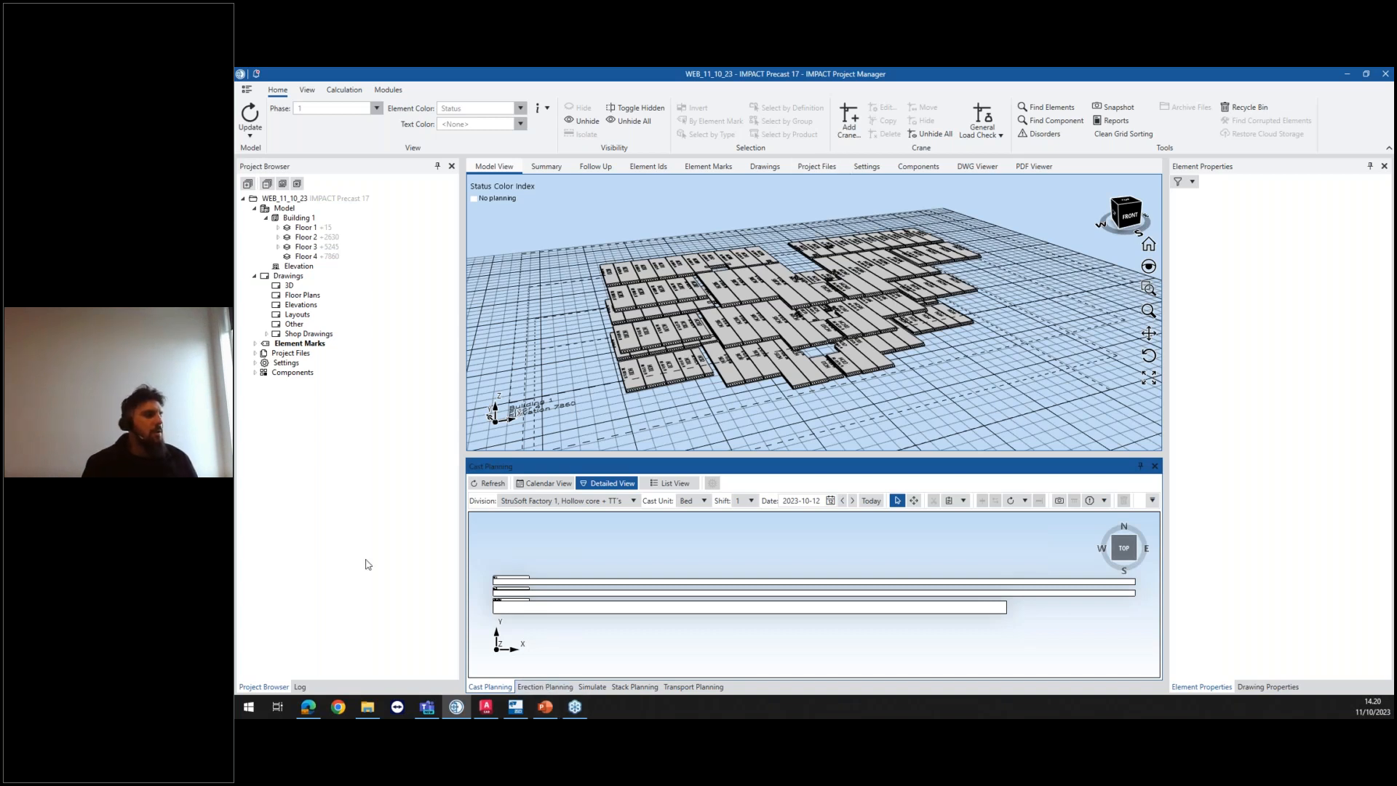
Step: Create a new floor plan drawing named FLOOR_3, assigned to building 1, floor 3
click(300, 295)
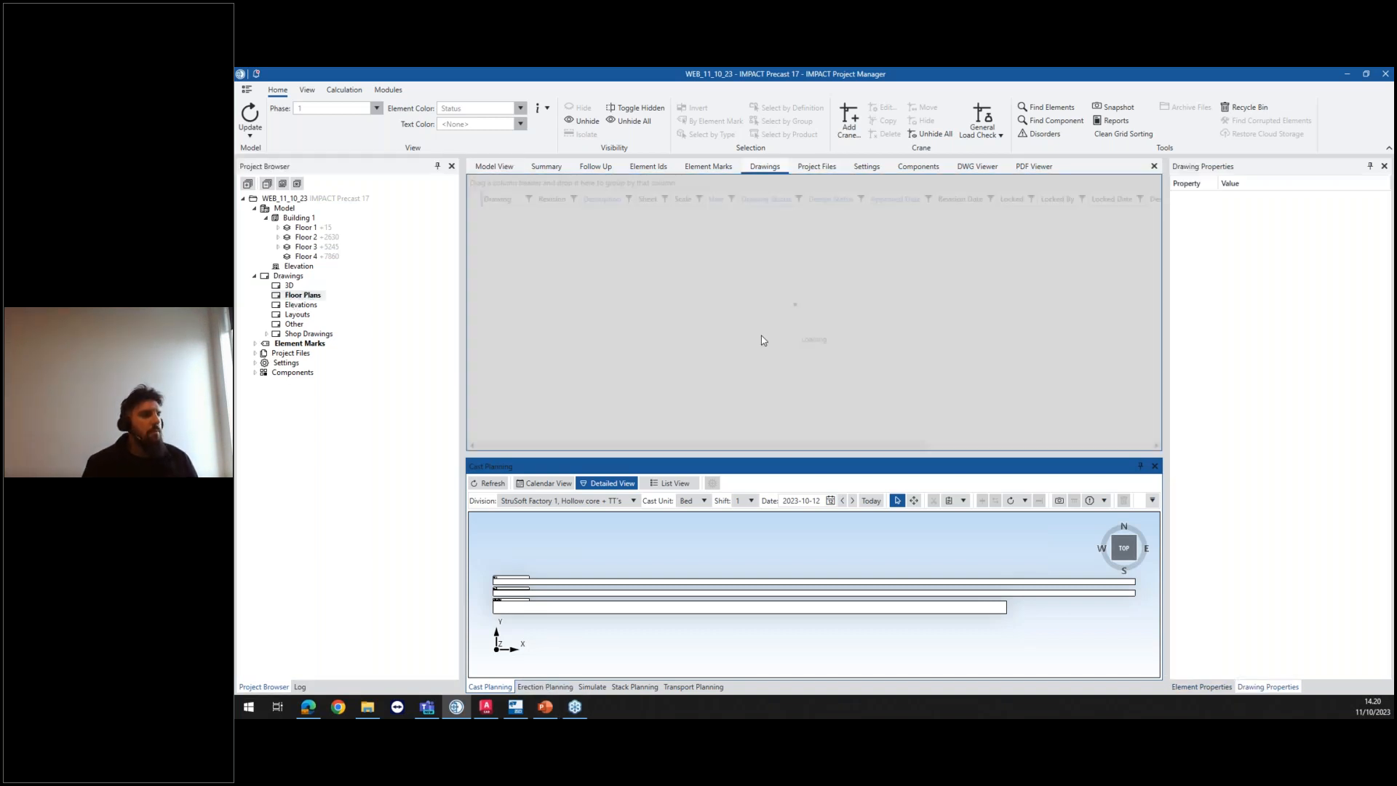
right_click(531, 267)
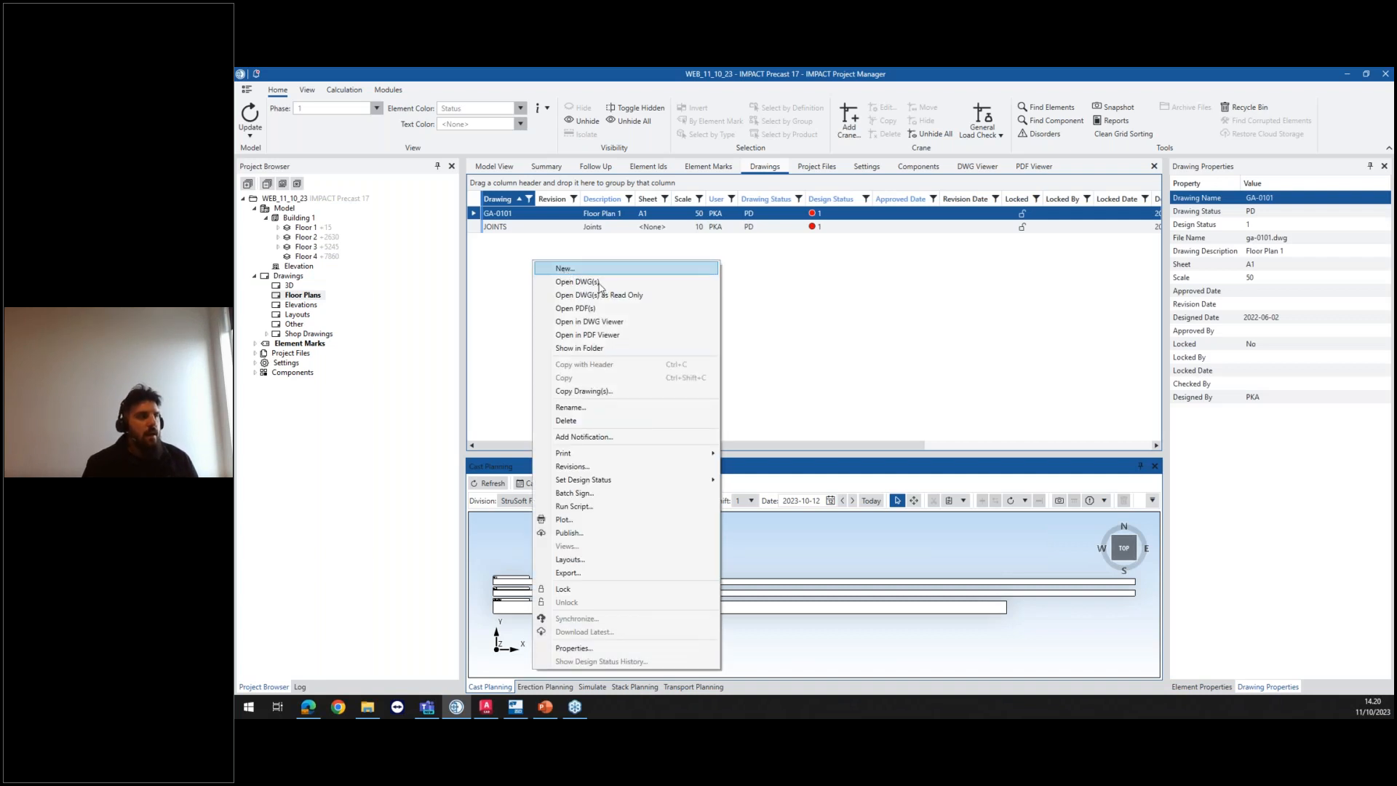
click(591, 268)
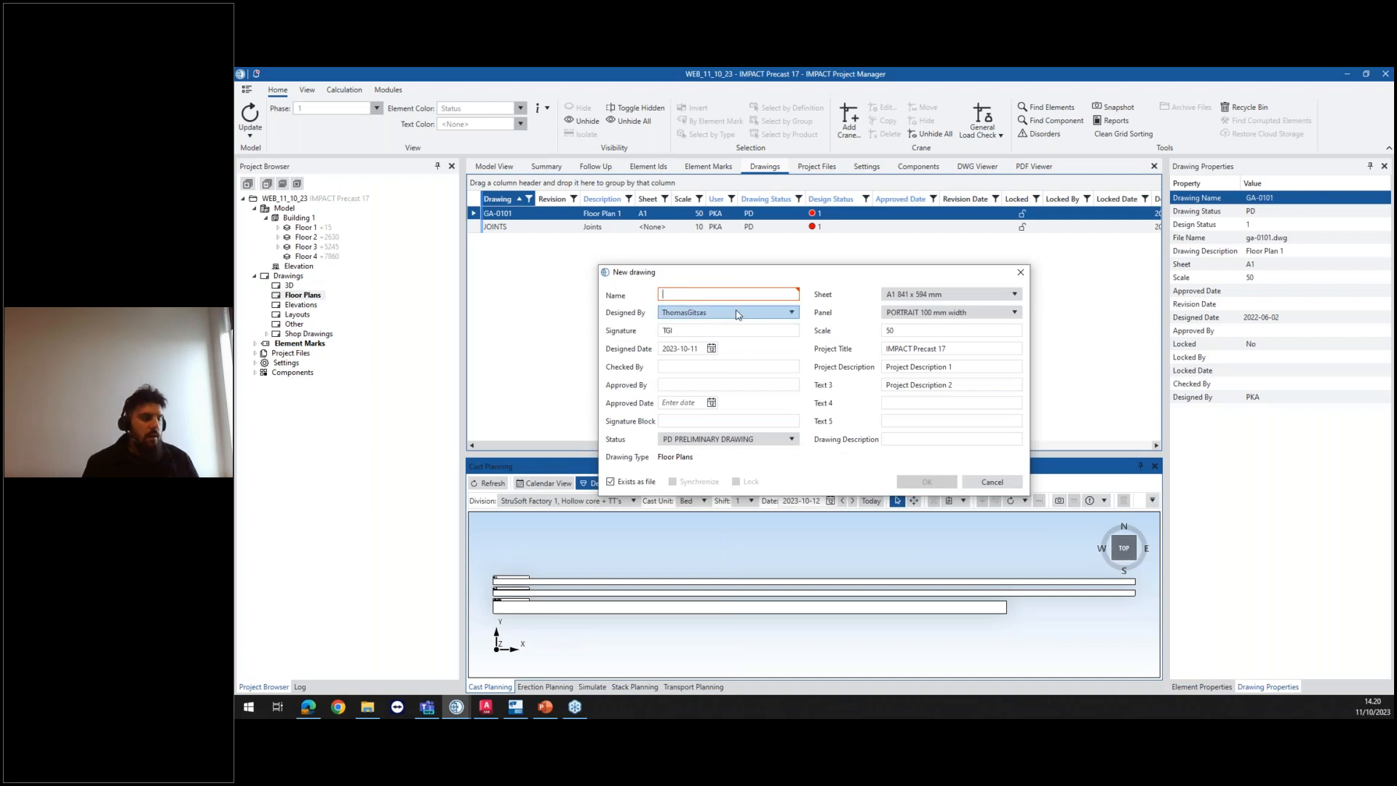
text(FLOOR_3)
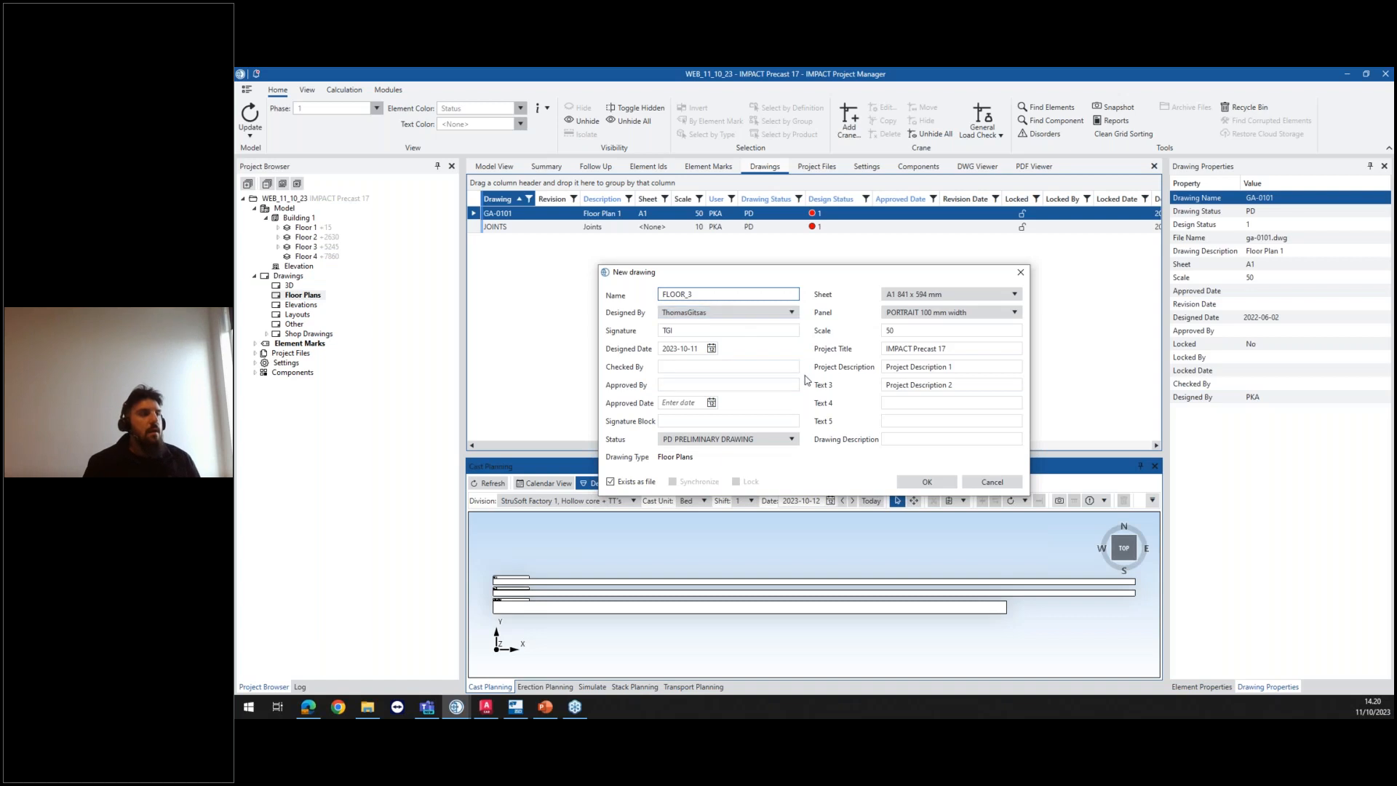
click(927, 482)
click(767, 356)
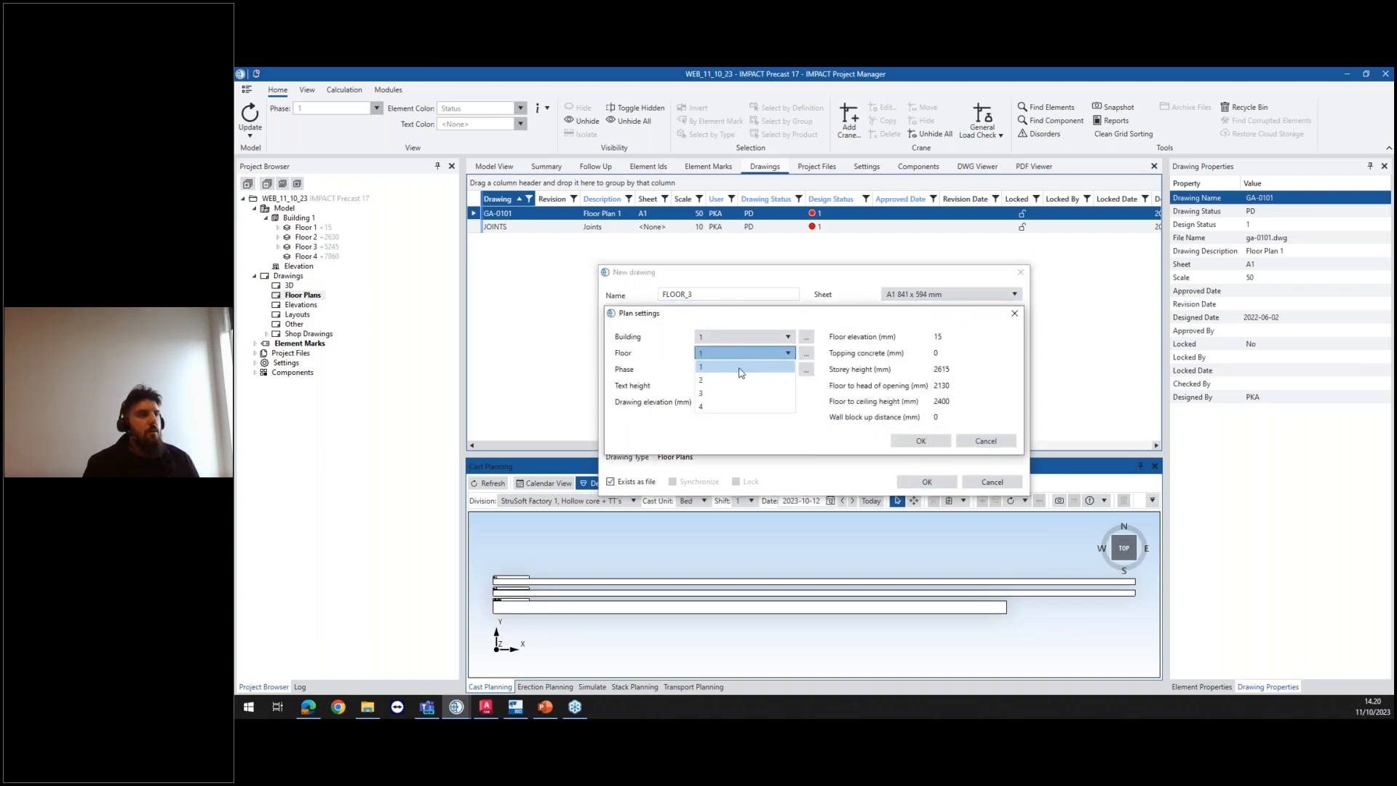
click(721, 400)
click(921, 441)
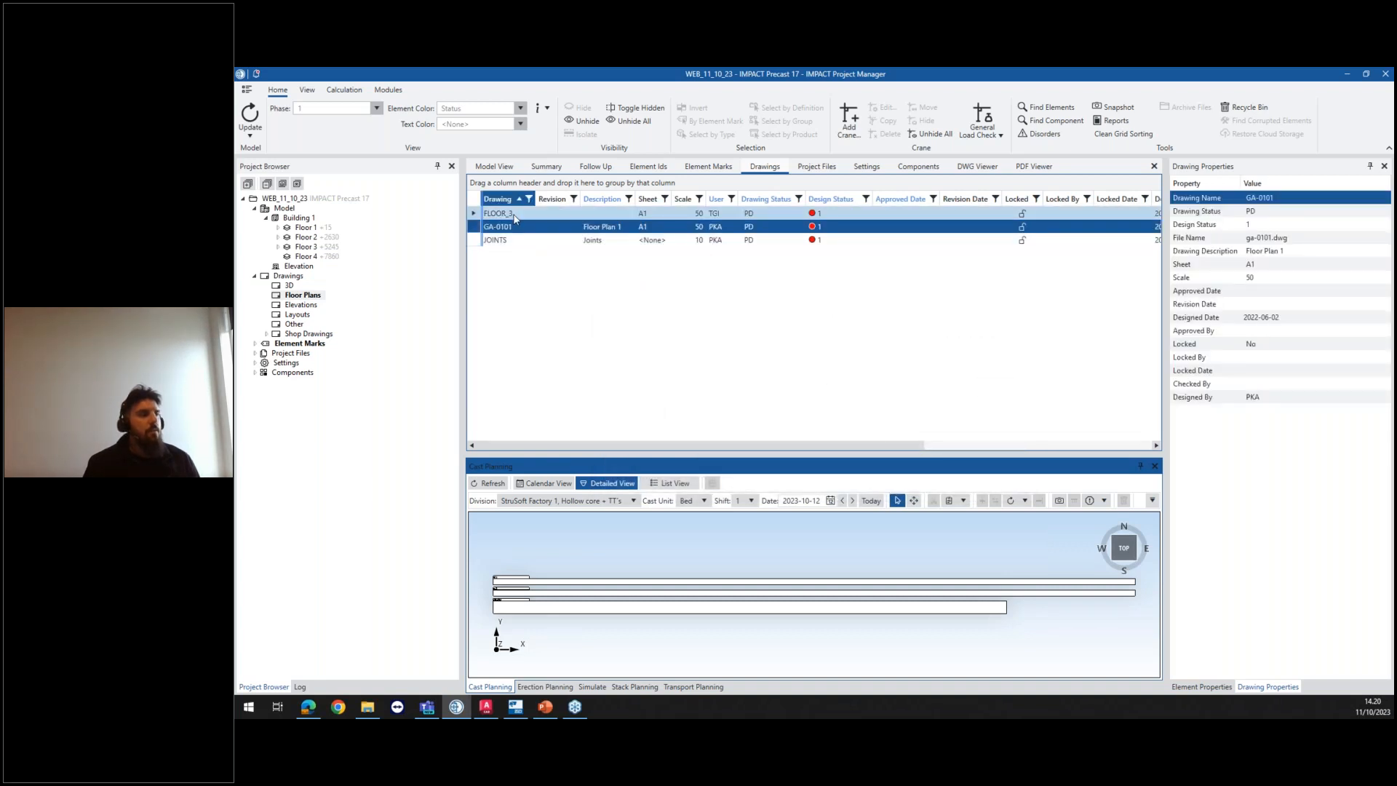
Step: Open the FLOOR_3 drawing in AutoCAD and generate the wireframe plan of all elements on floor 3
double_click(548, 214)
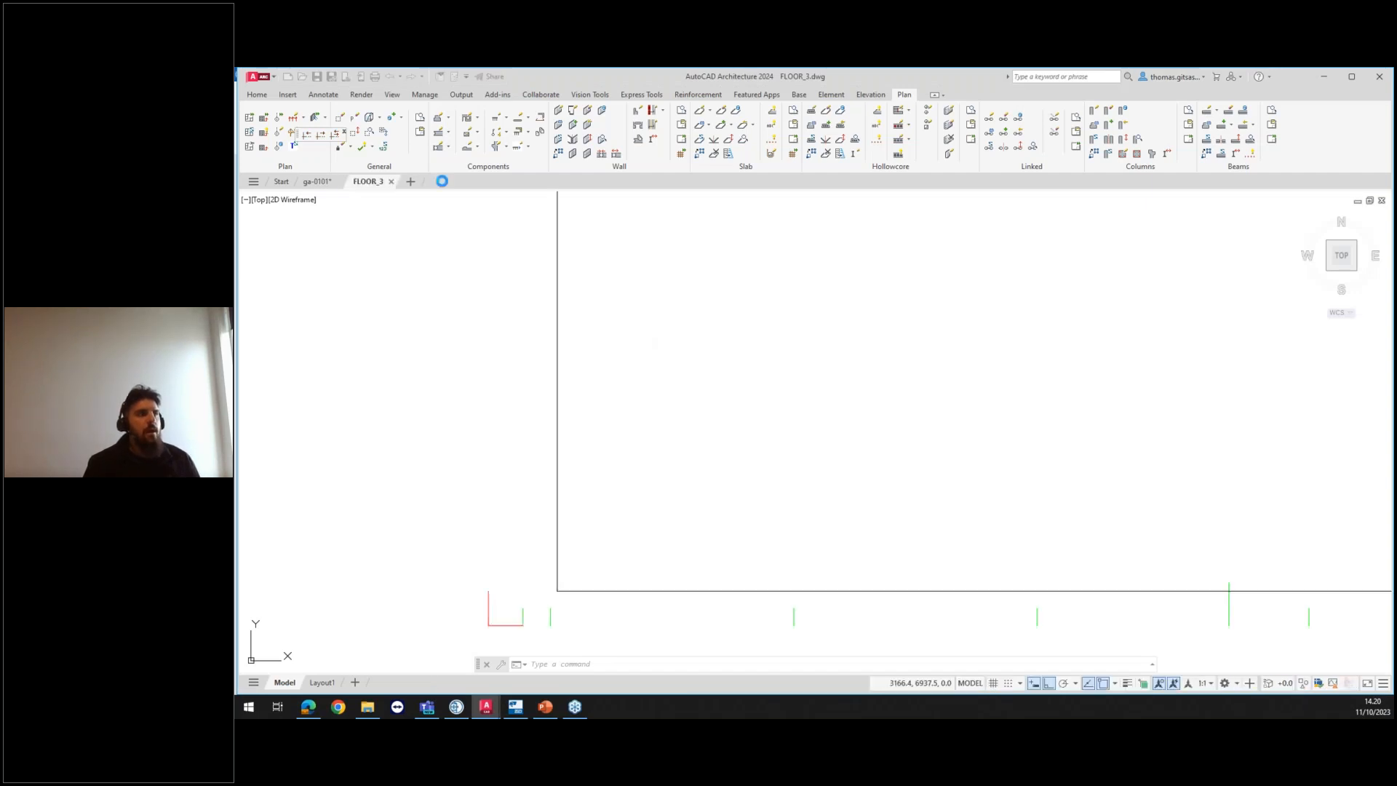
scroll(804, 334, down, 5)
middle_drag(902, 329, 845, 405)
scroll(889, 341, up, 5)
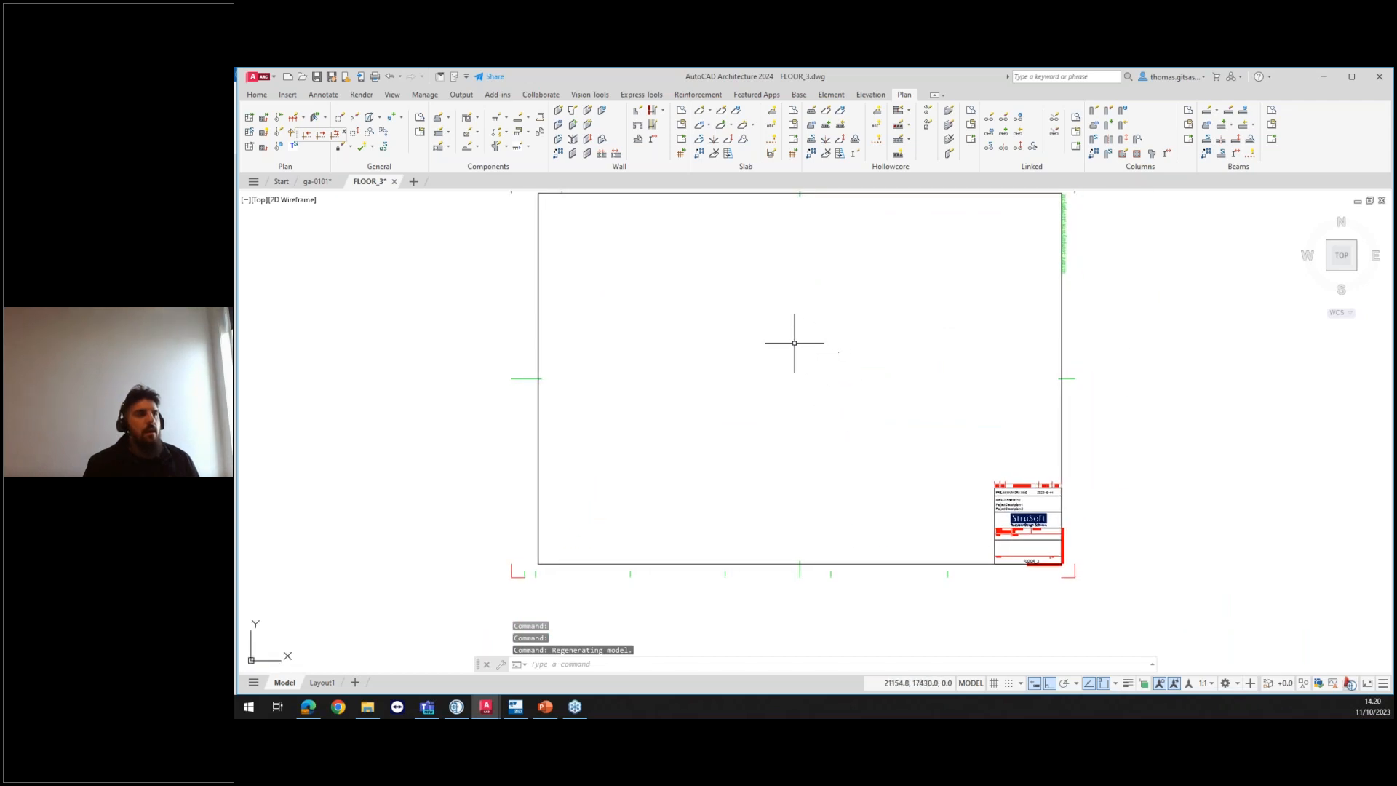
click(248, 117)
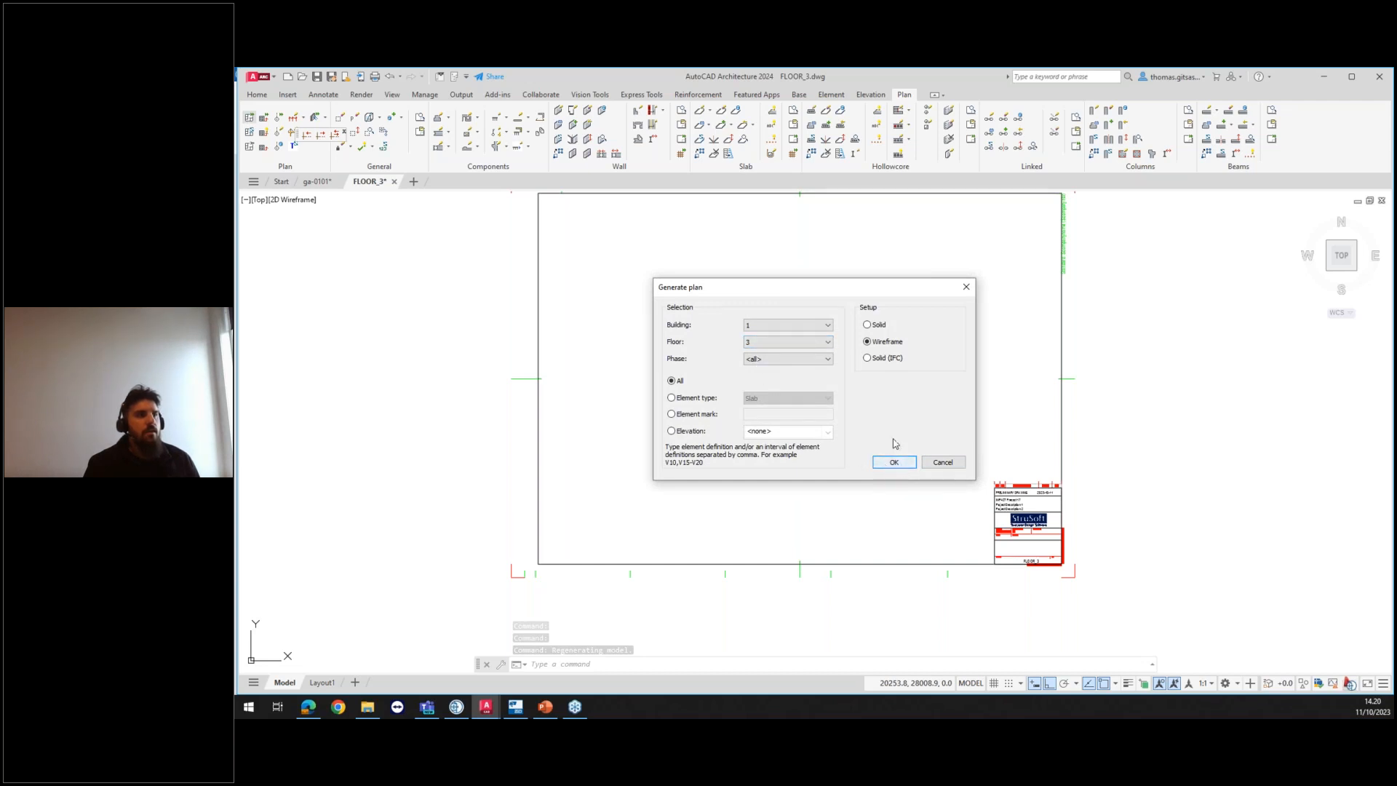
click(893, 463)
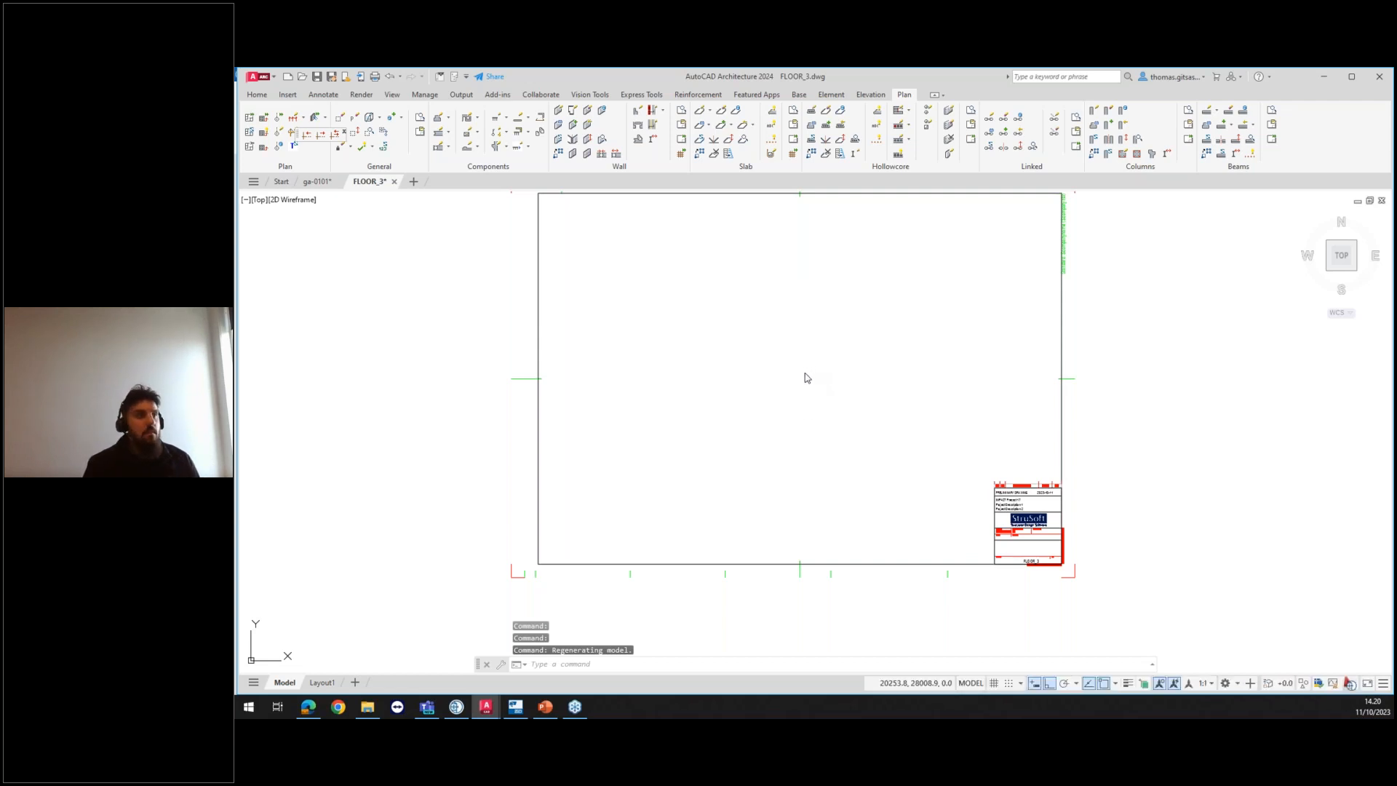
Step: Try to change the section of all hollow core slabs in the floor 3 plan to 22
click(981, 429)
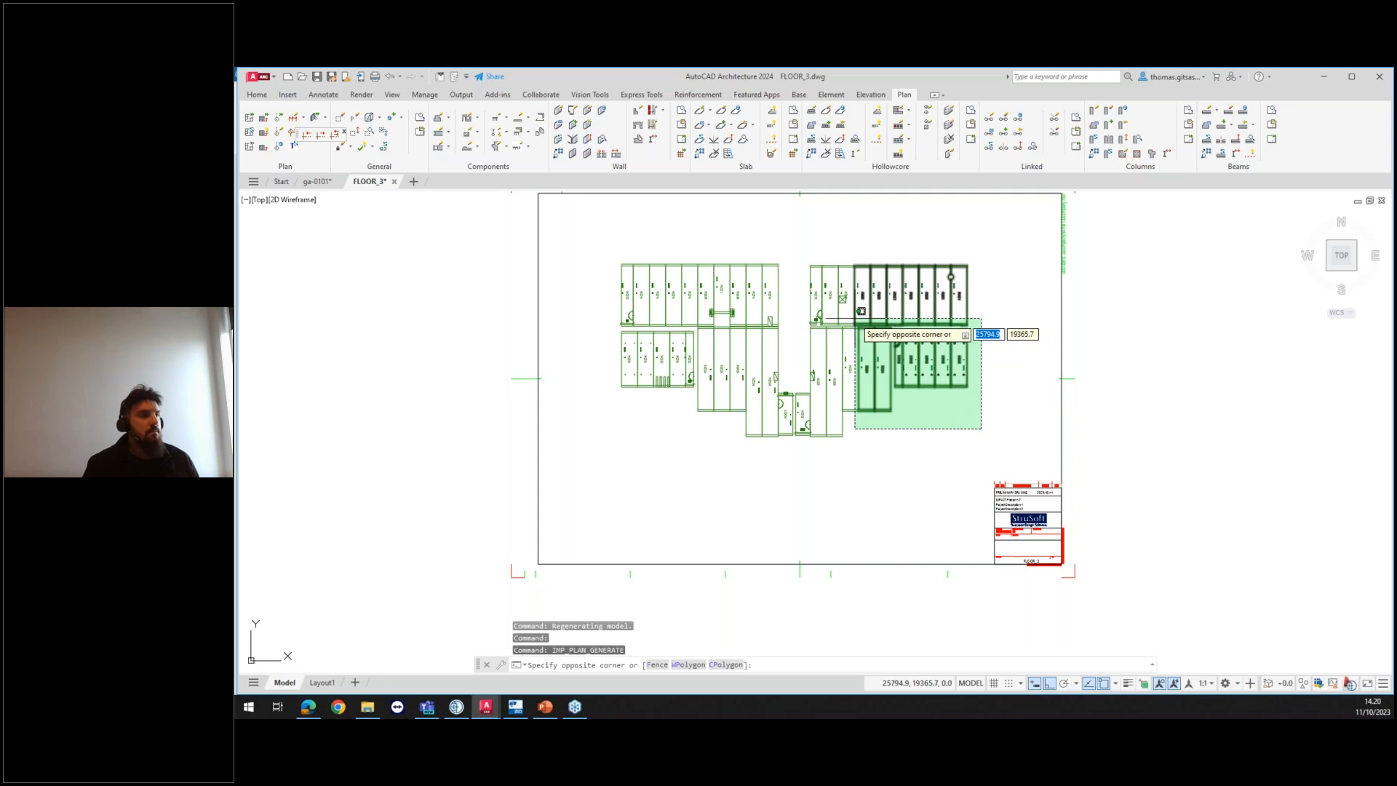
click(598, 251)
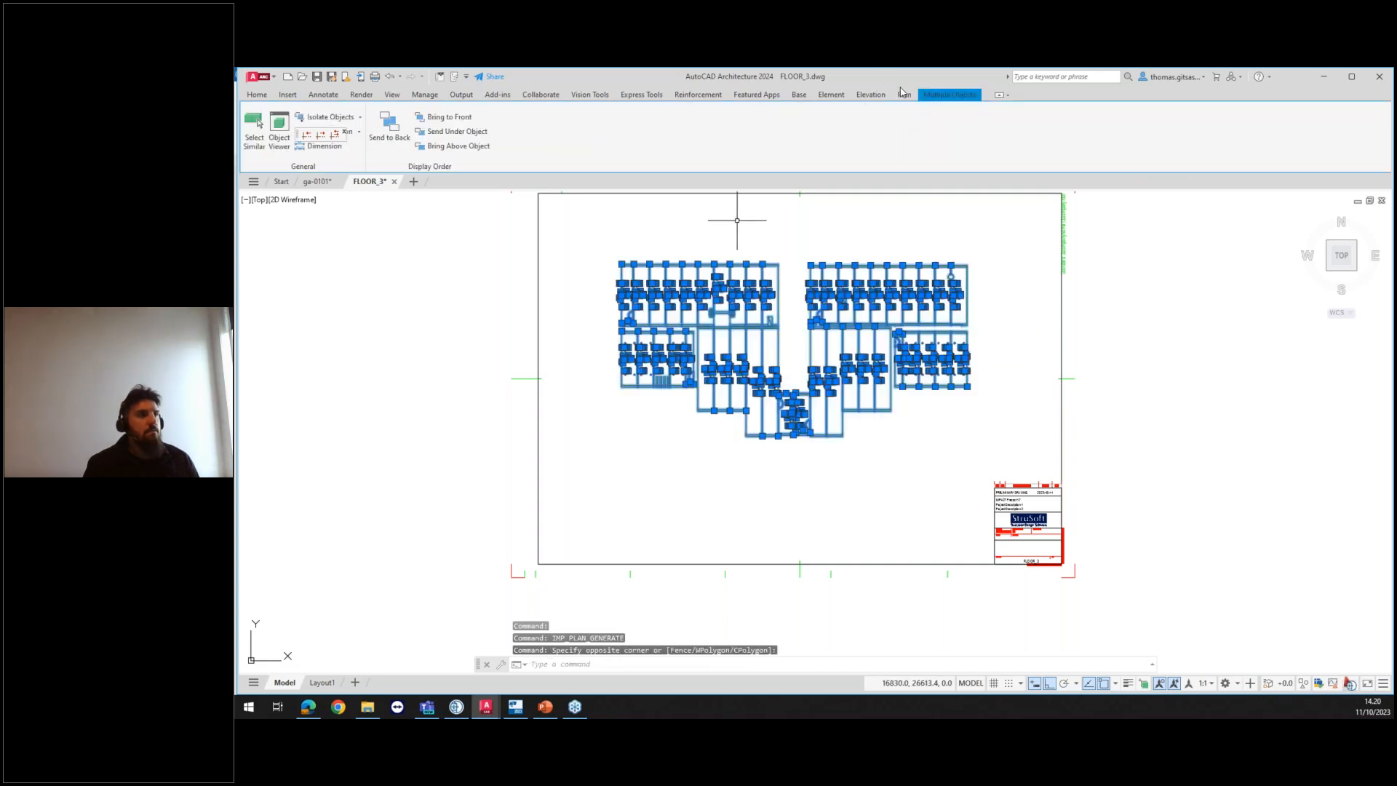
click(826, 111)
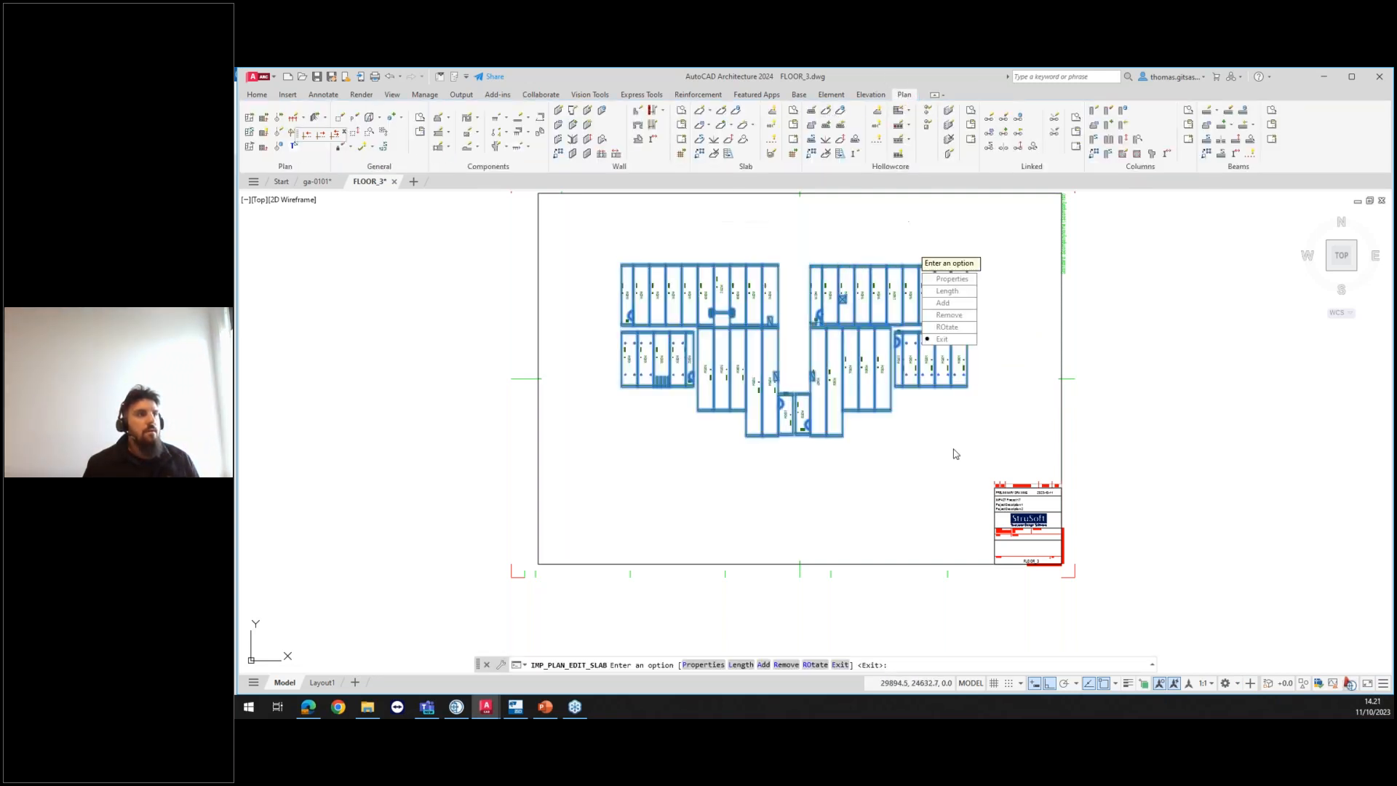
click(951, 279)
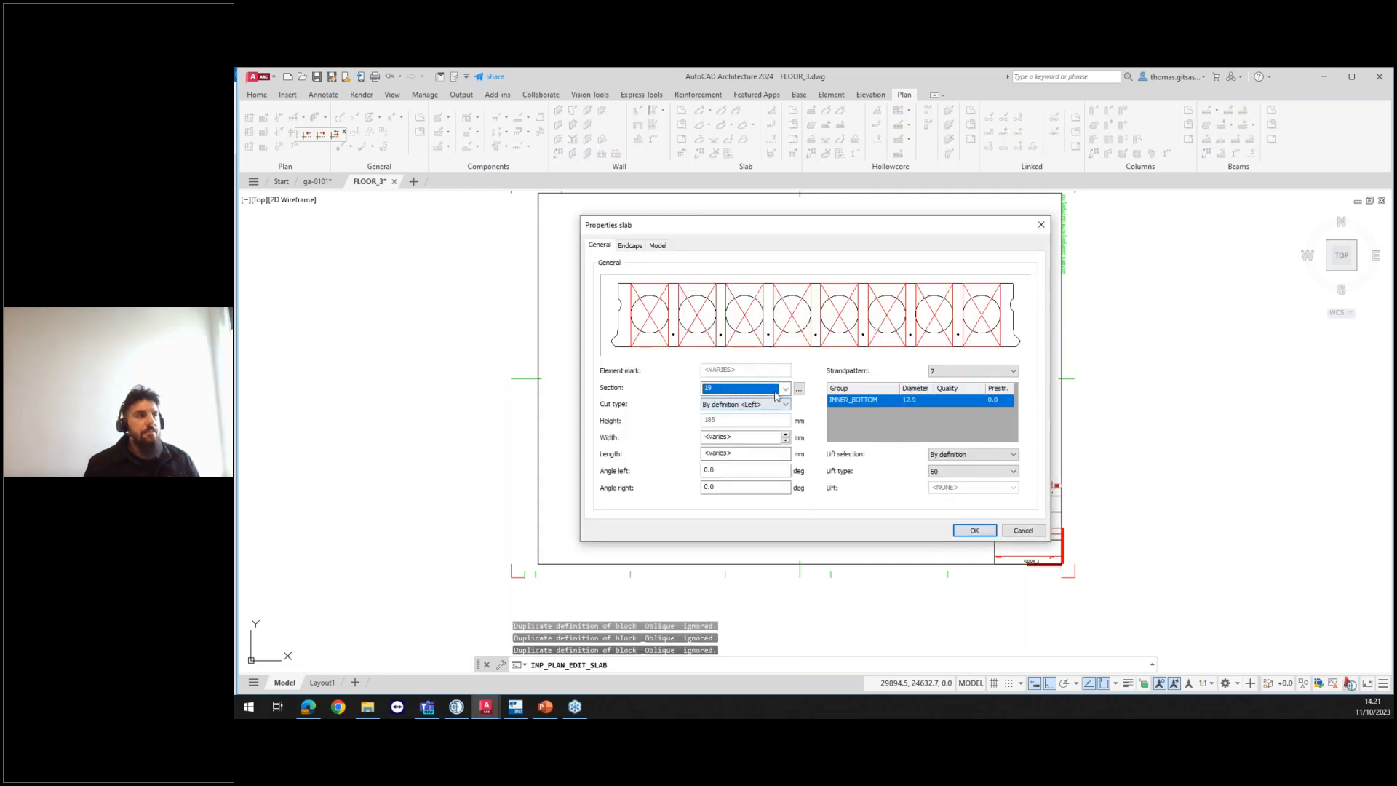
click(742, 387)
click(743, 411)
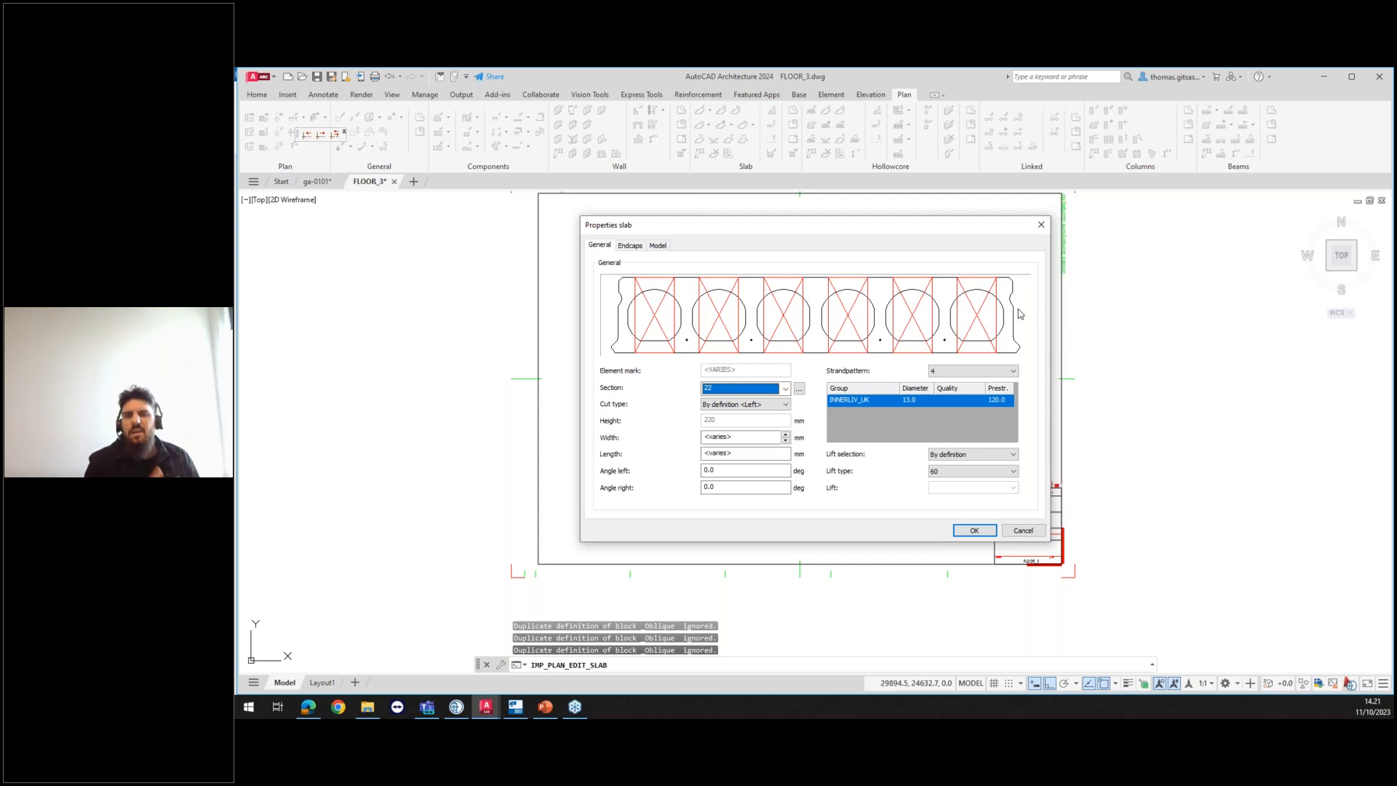
click(1041, 227)
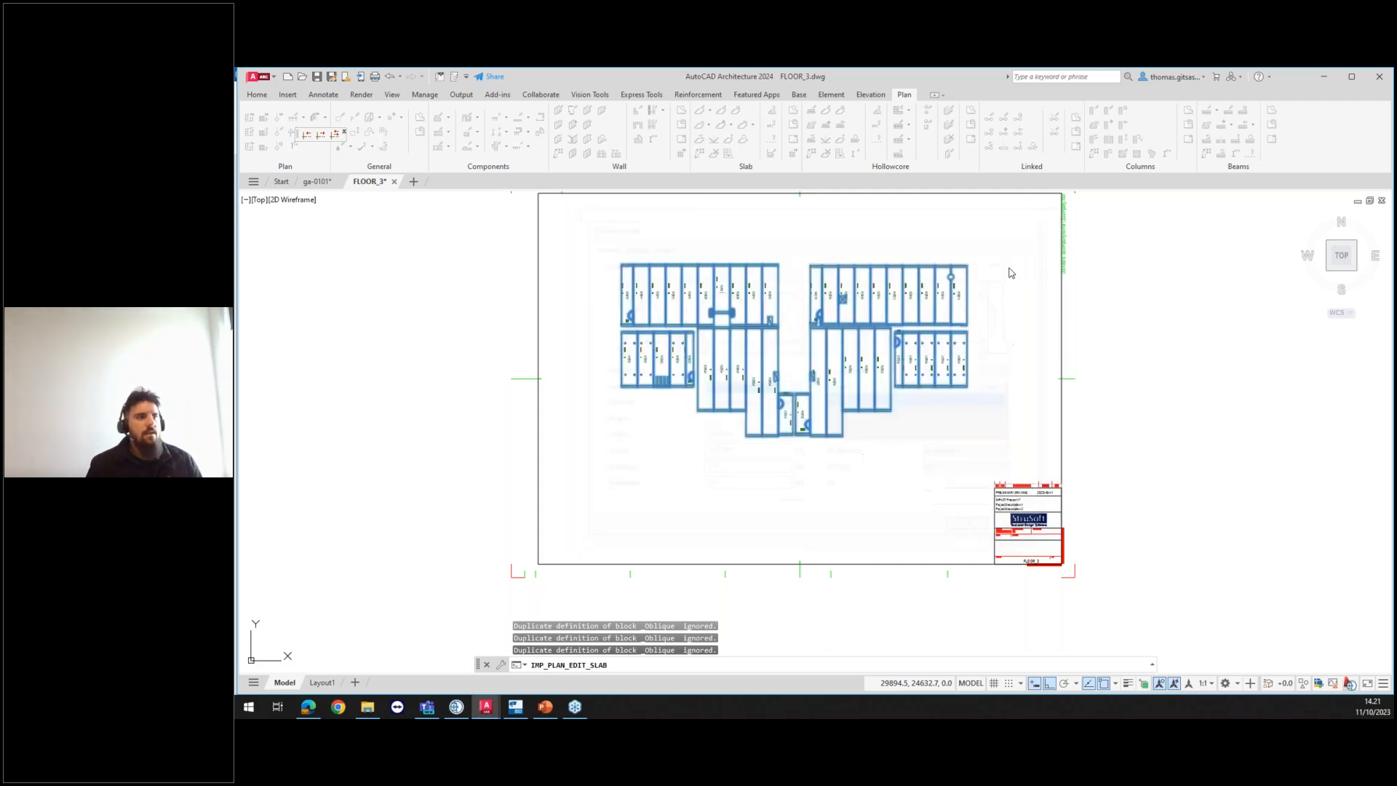
scroll(921, 385, up, 2)
text(E)
key(Return)
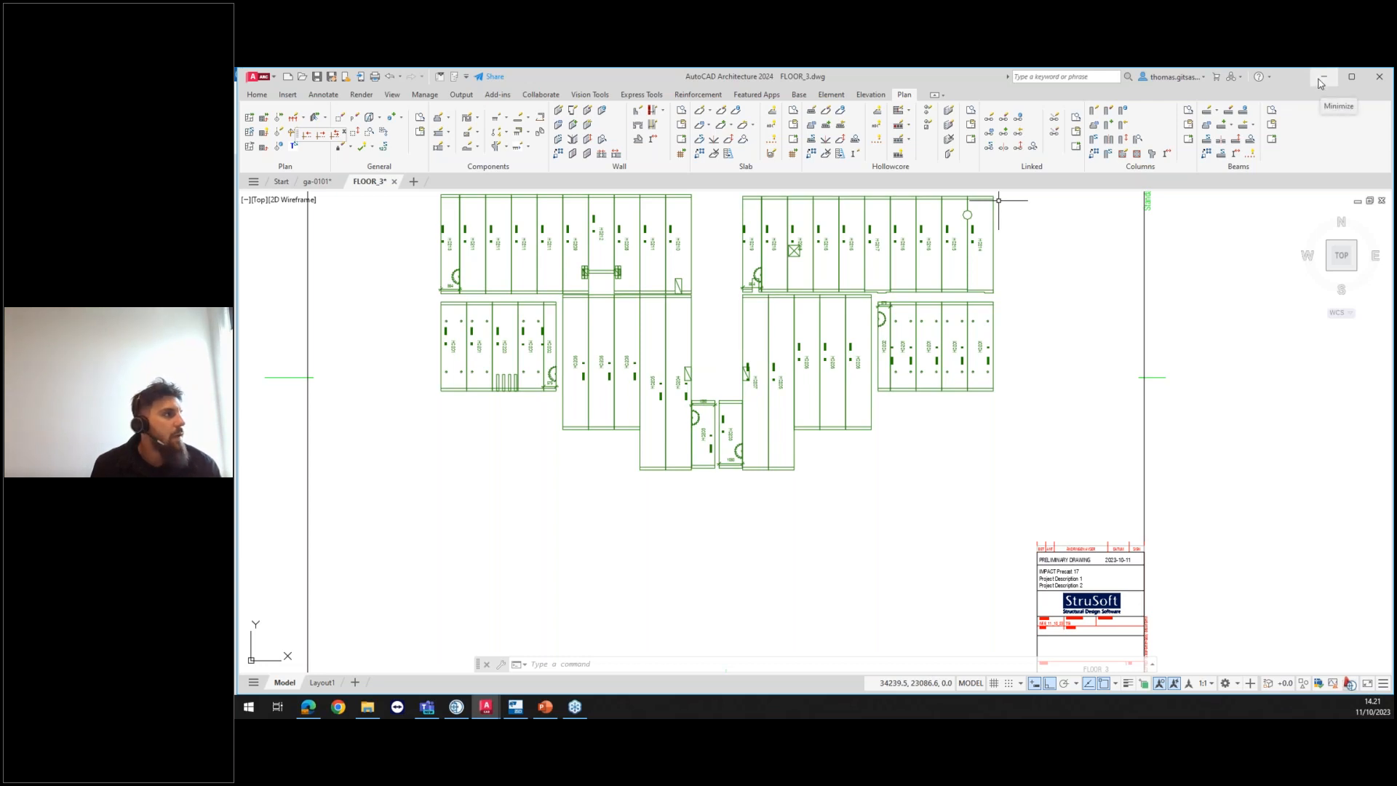
Step: Switch to IMPACT Project Manager and show only floor 1 in the model view, seen from above
click(319, 182)
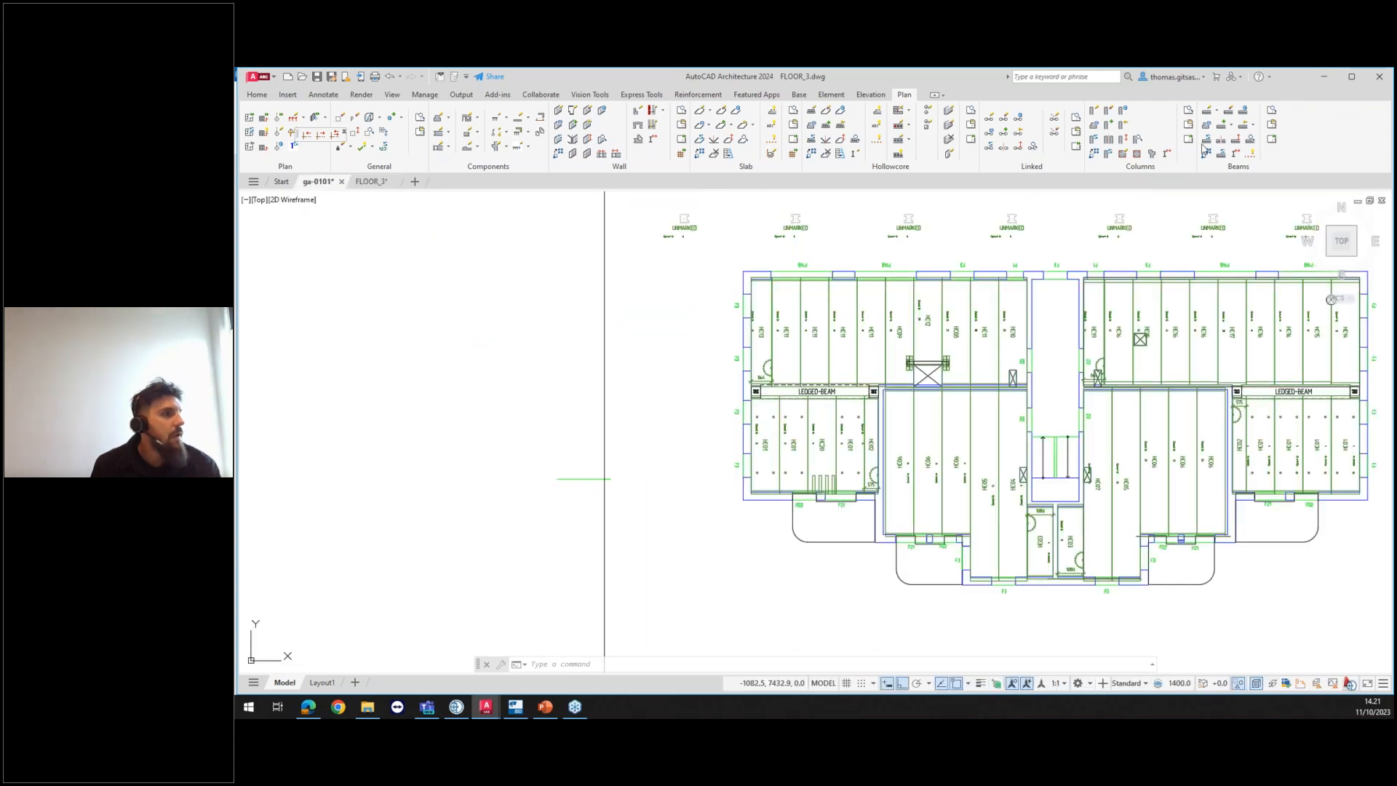
click(456, 706)
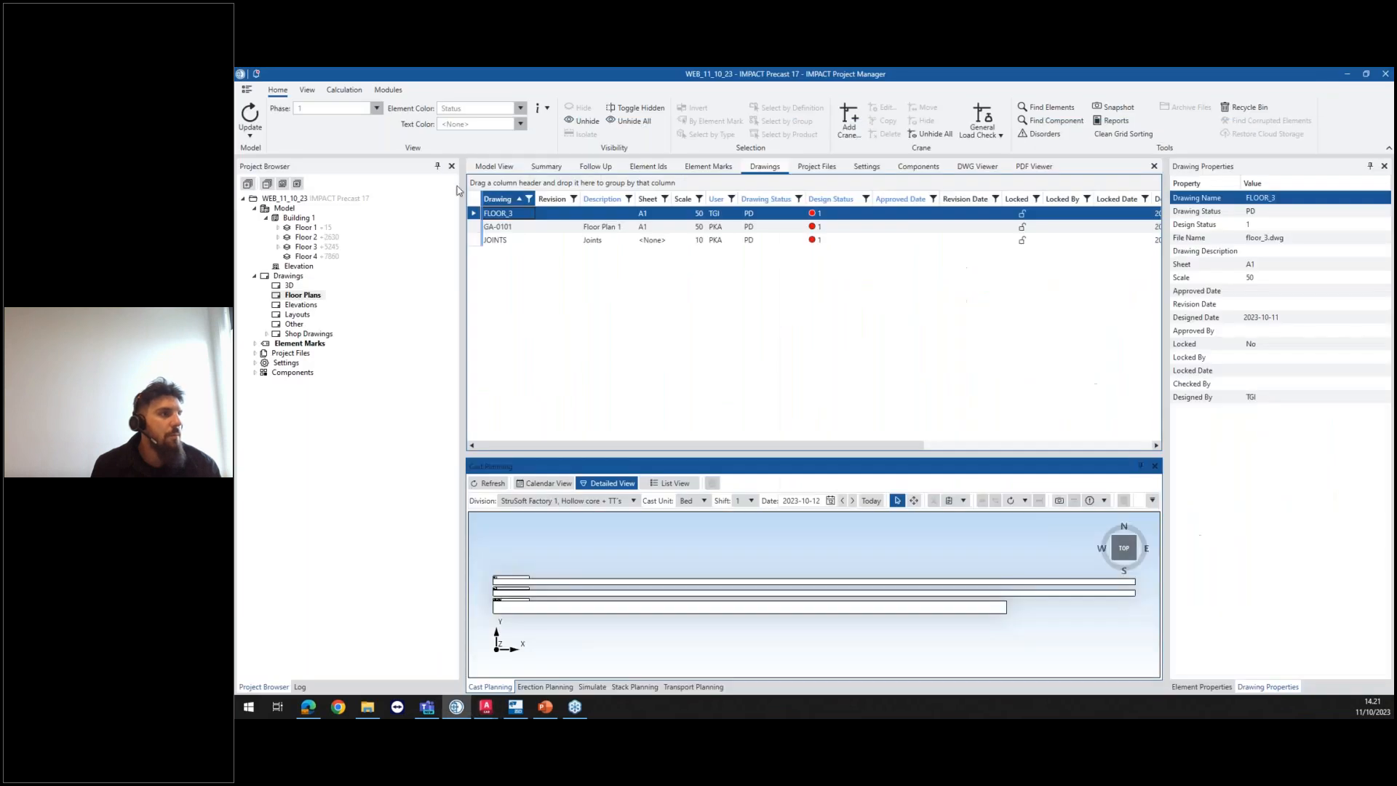
click(493, 169)
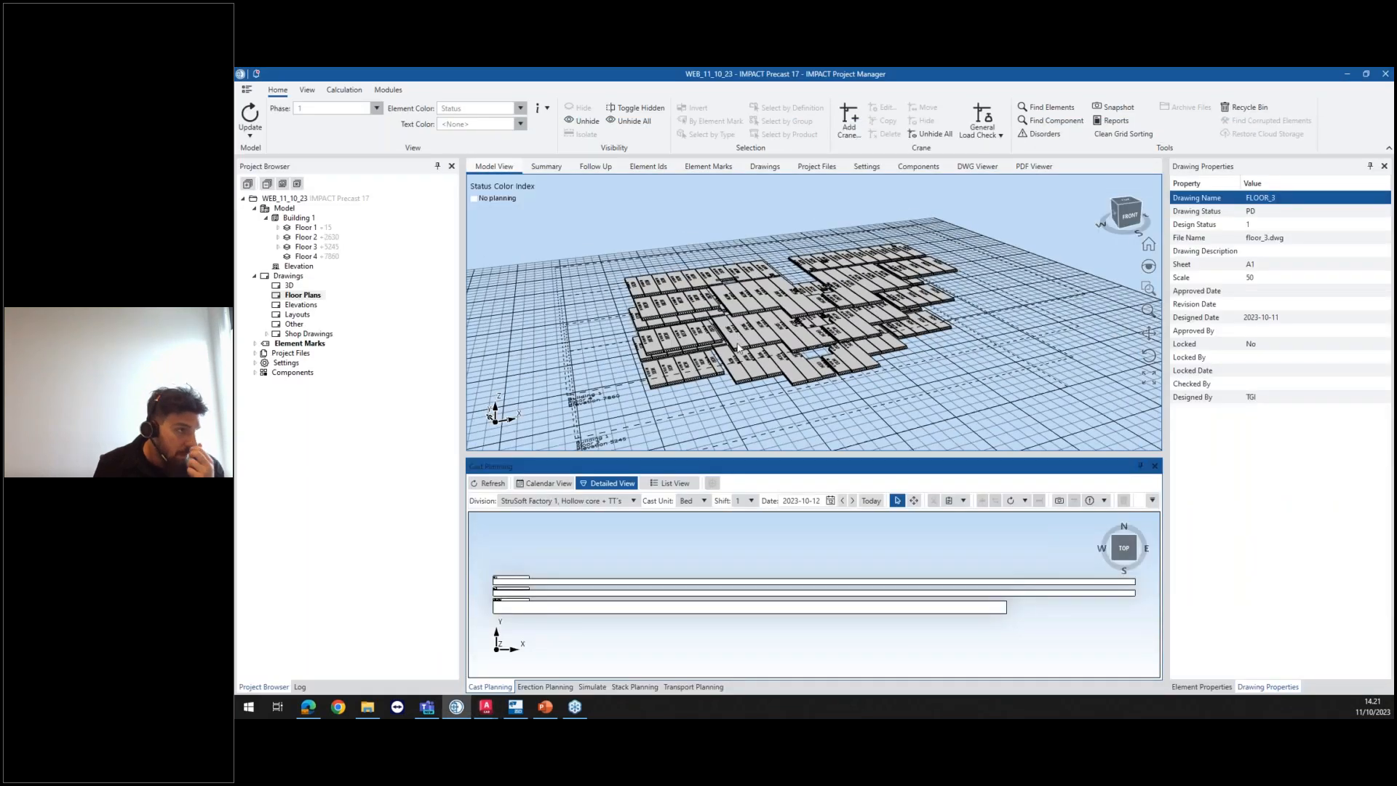
click(306, 227)
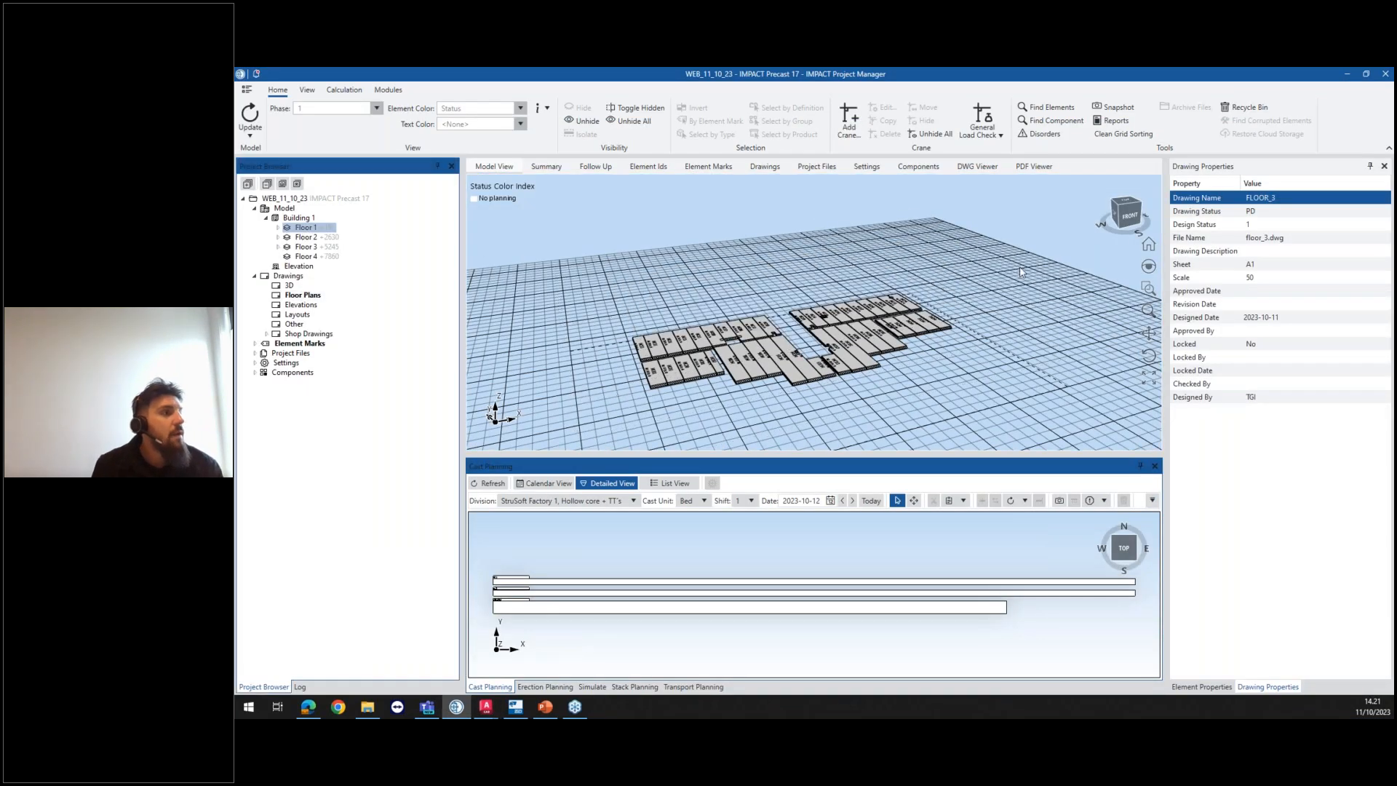
click(1129, 202)
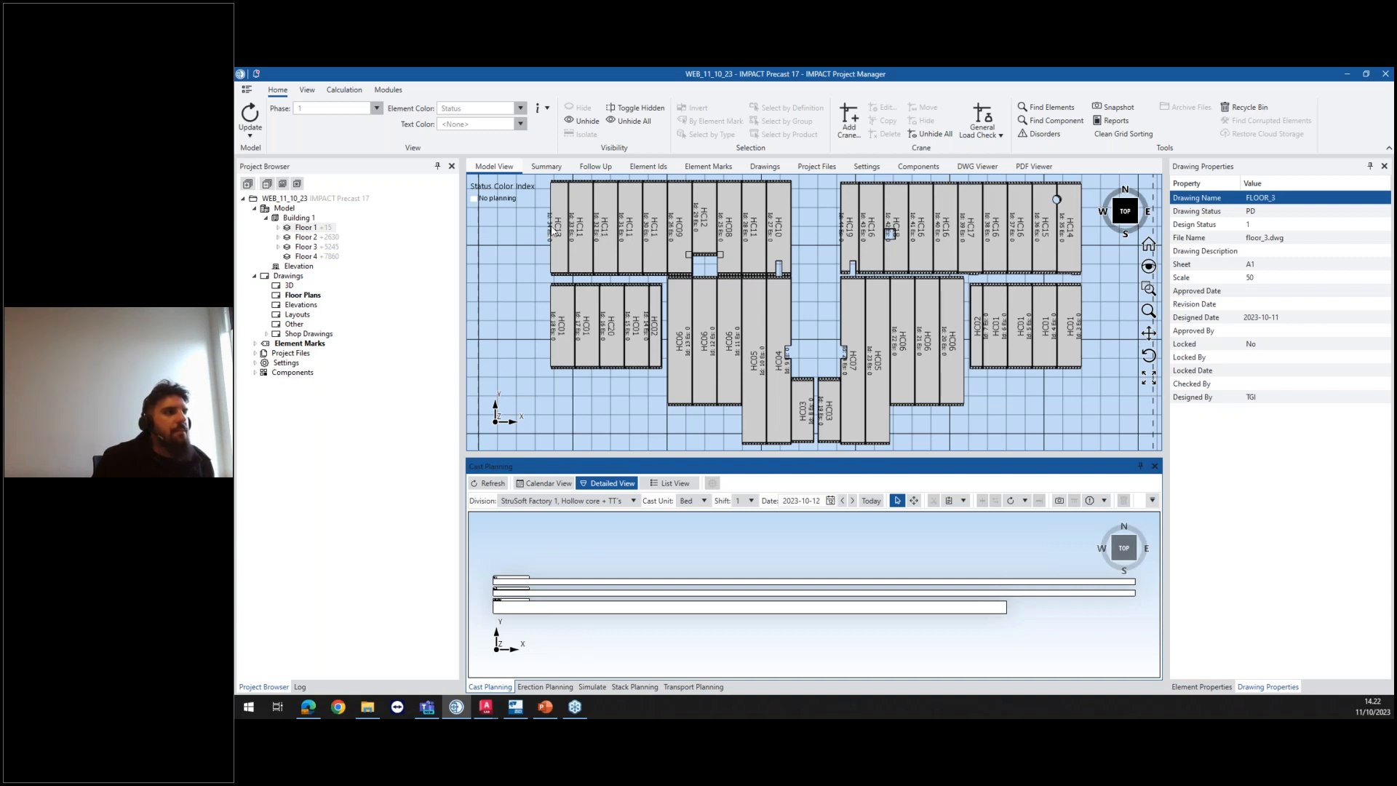
Step: Open erection planning and select floor 1's slabs in erection order: the two upper rows first, followed by the lower slabs
click(563, 688)
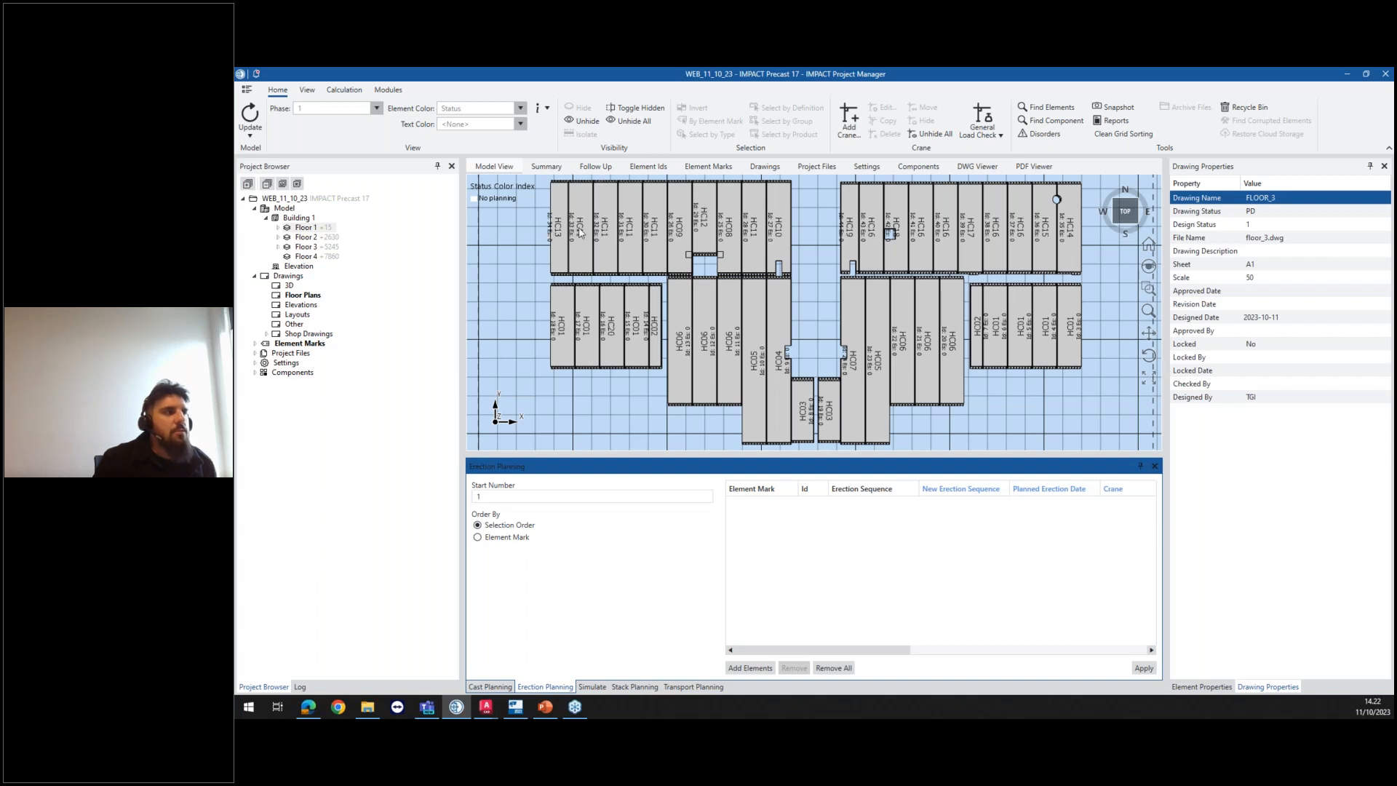
drag(581, 232, 792, 230)
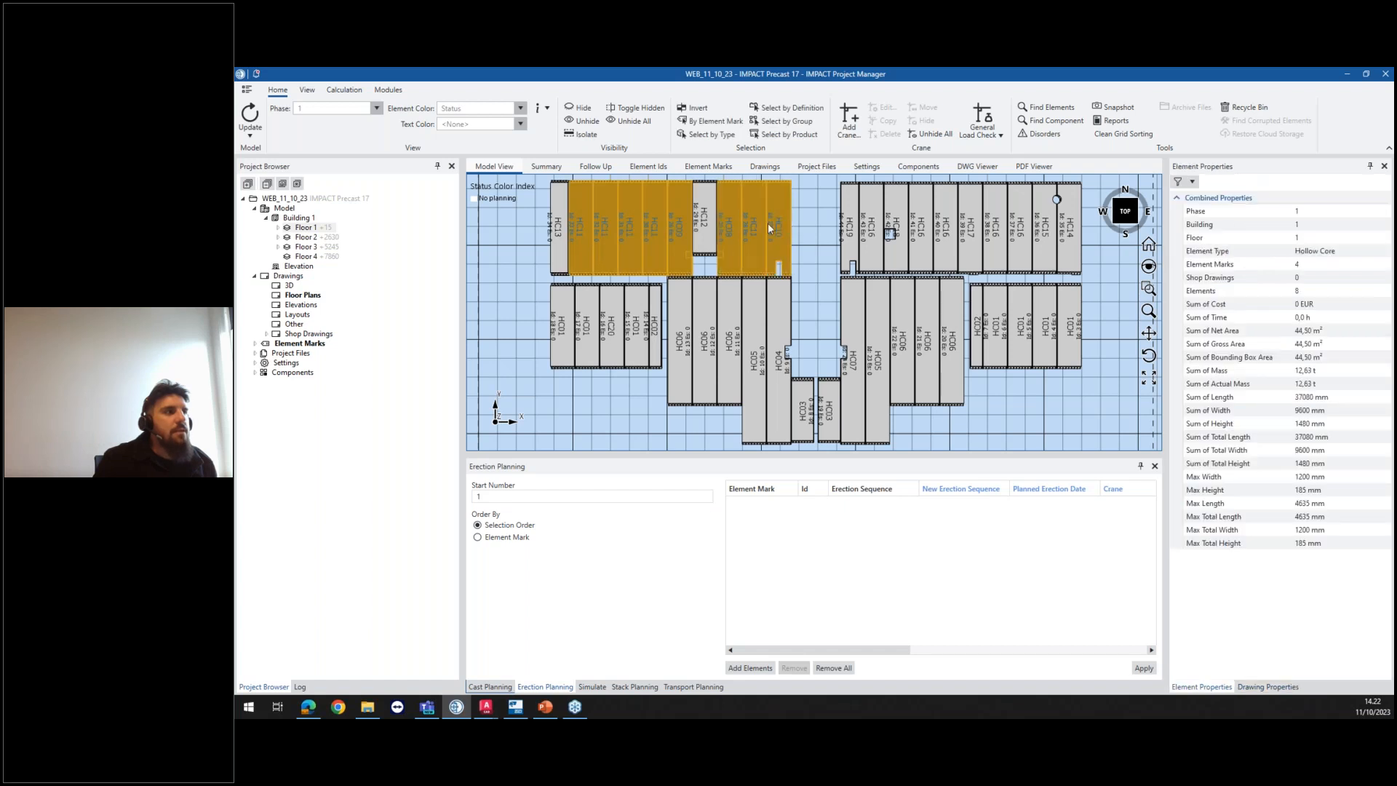
click(565, 227)
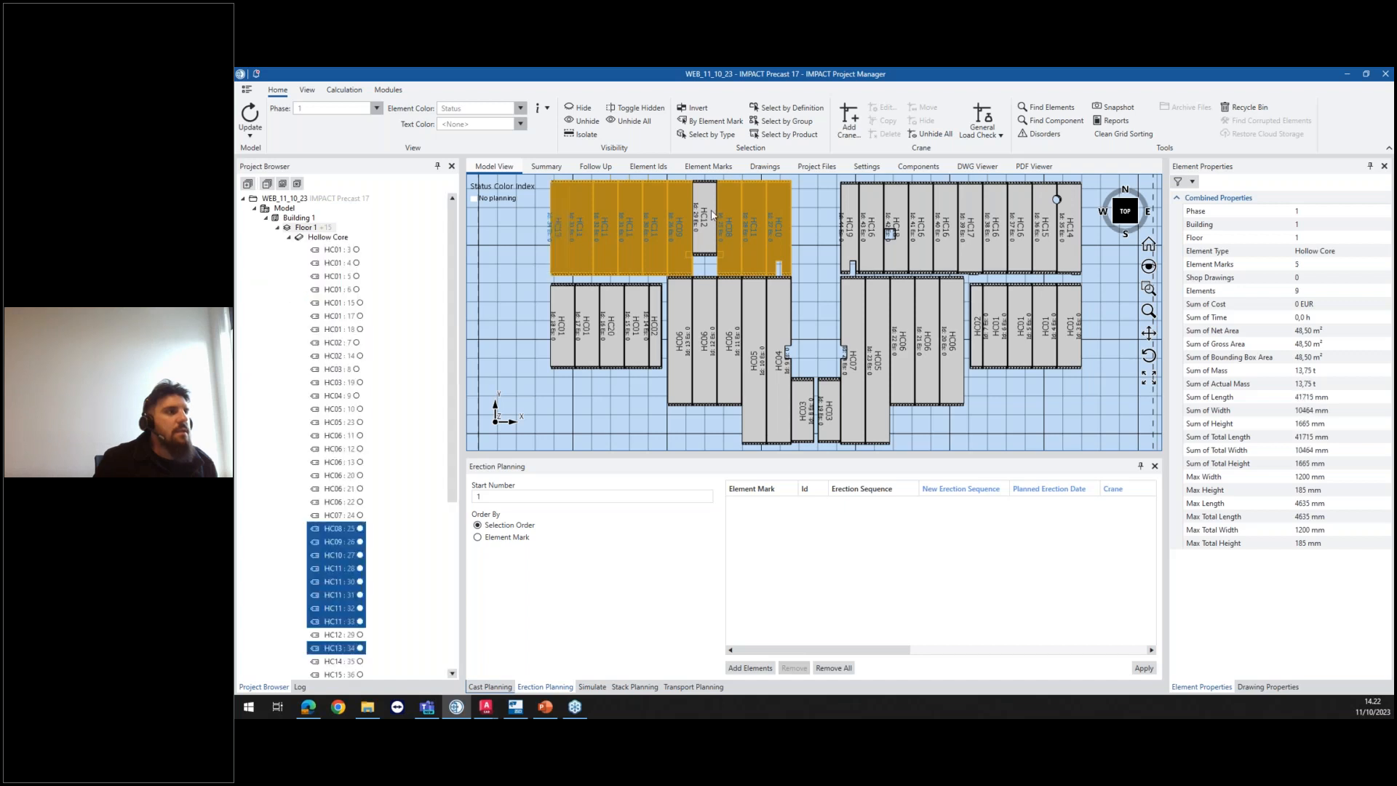
click(706, 218)
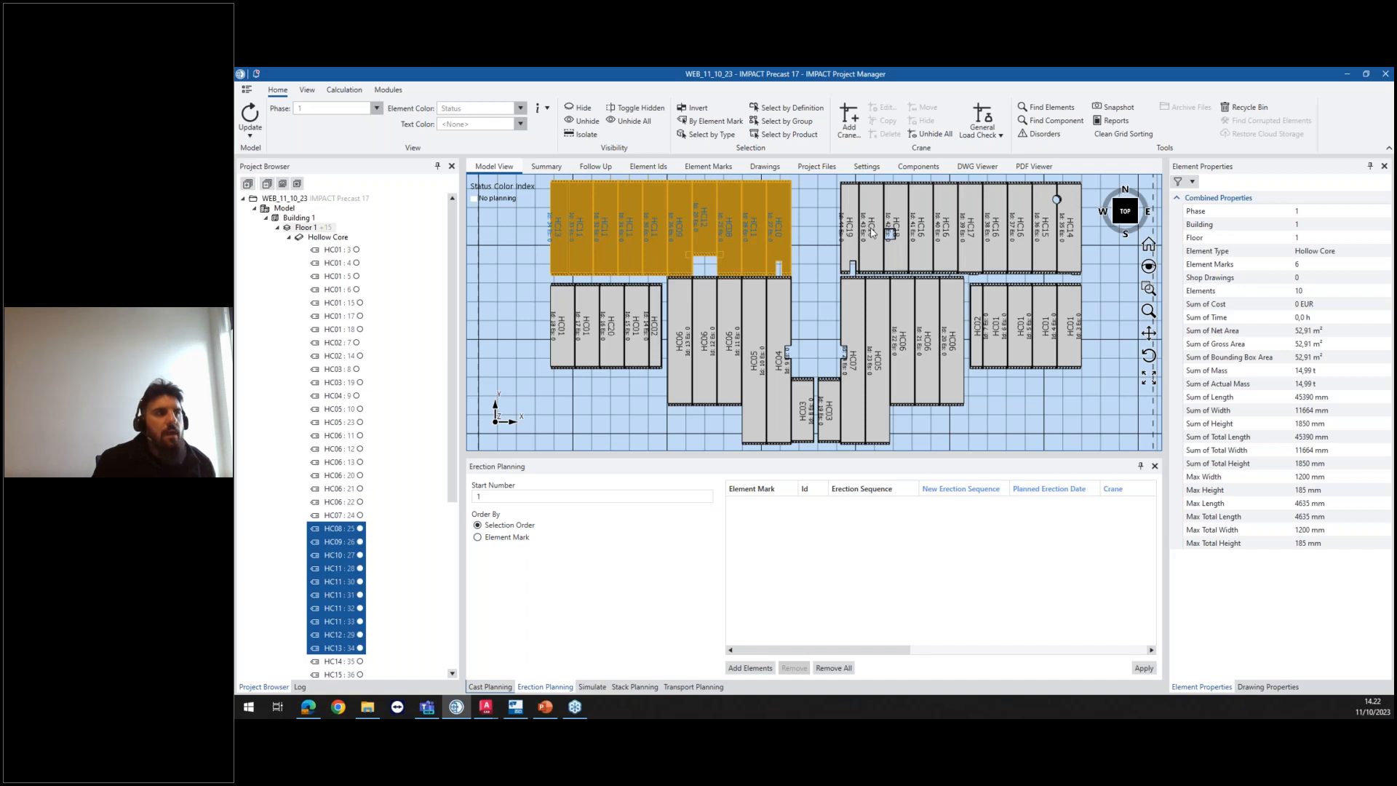
drag(872, 231, 841, 234)
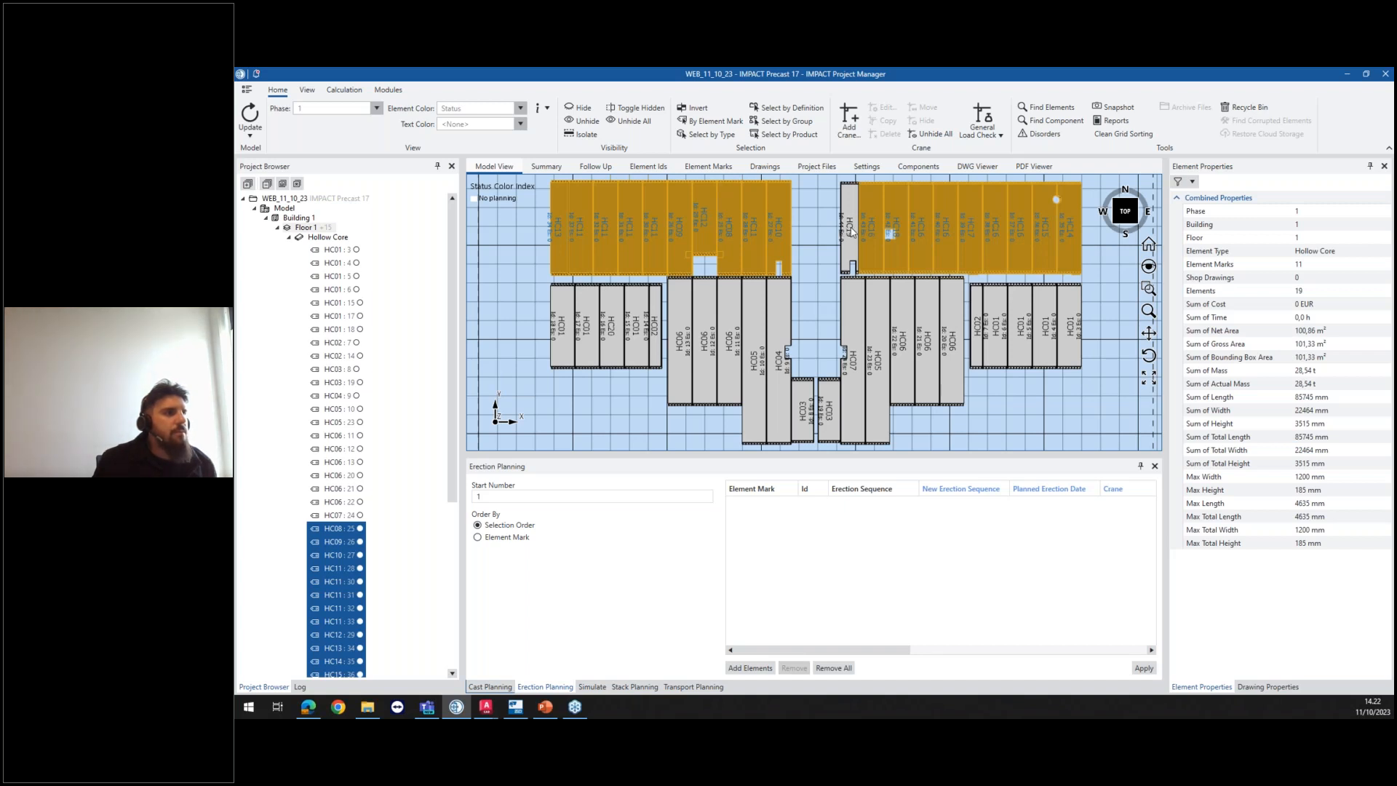
click(851, 231)
drag(535, 337, 1095, 315)
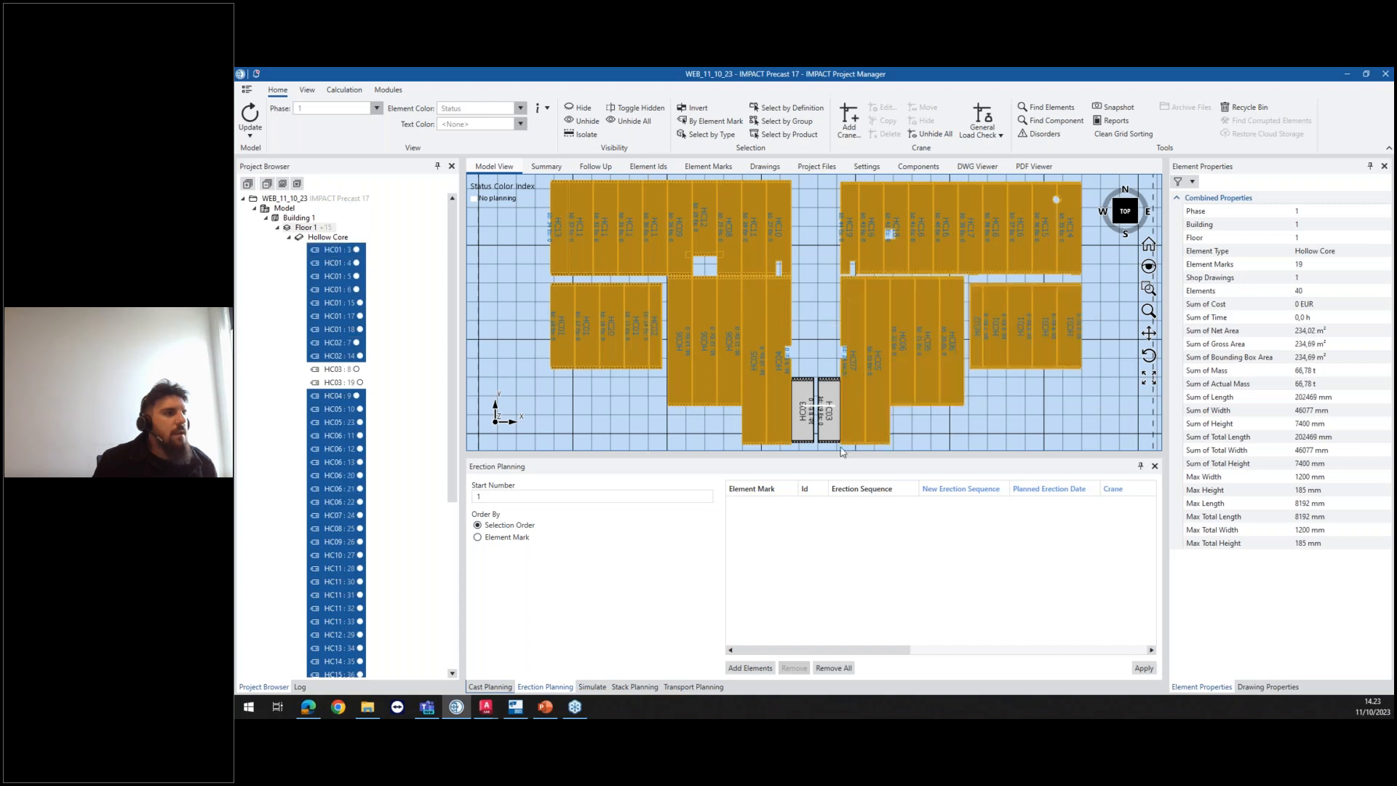
Step: Add the selected floor 1 slabs to the erection planning list and review their new erection sequence
click(765, 667)
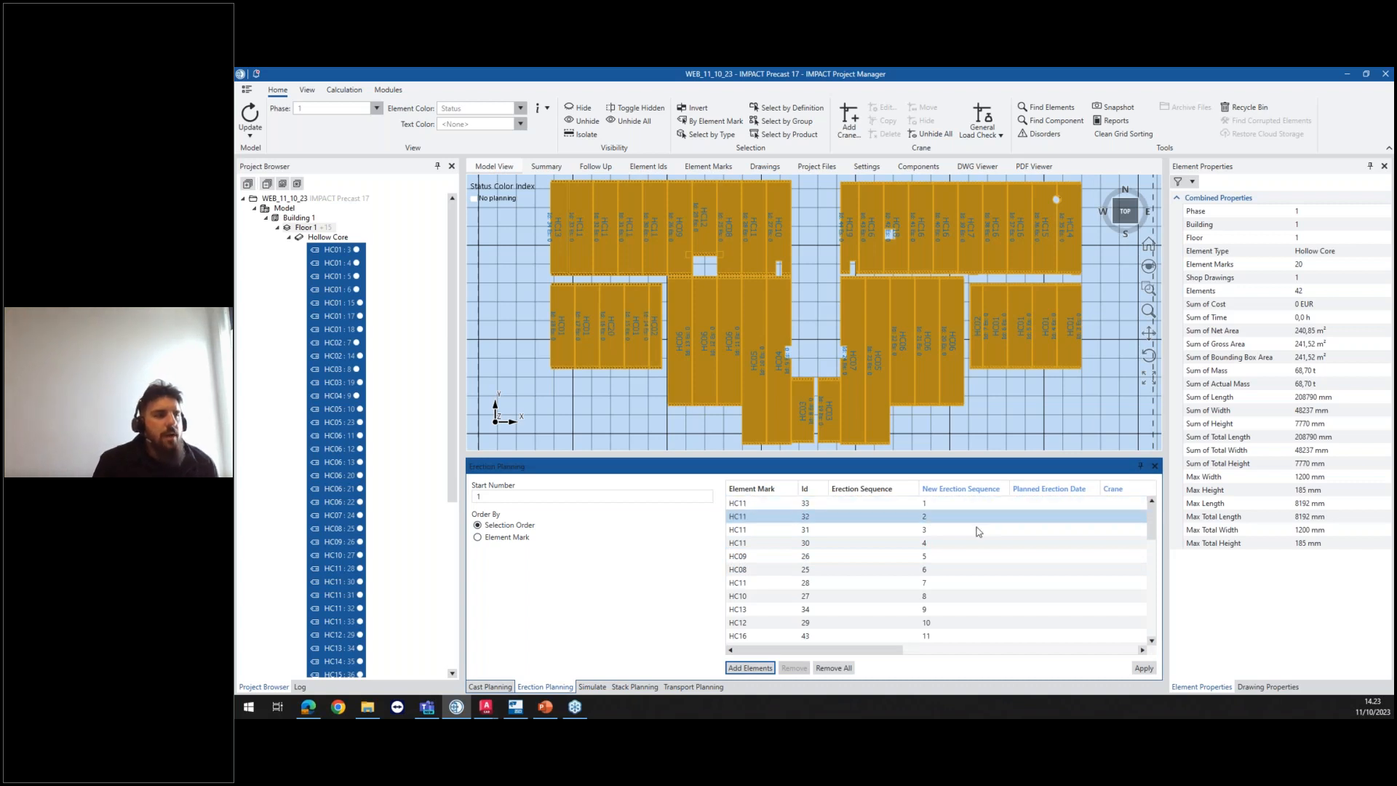
scroll(973, 559, down, 9)
scroll(969, 563, up, 9)
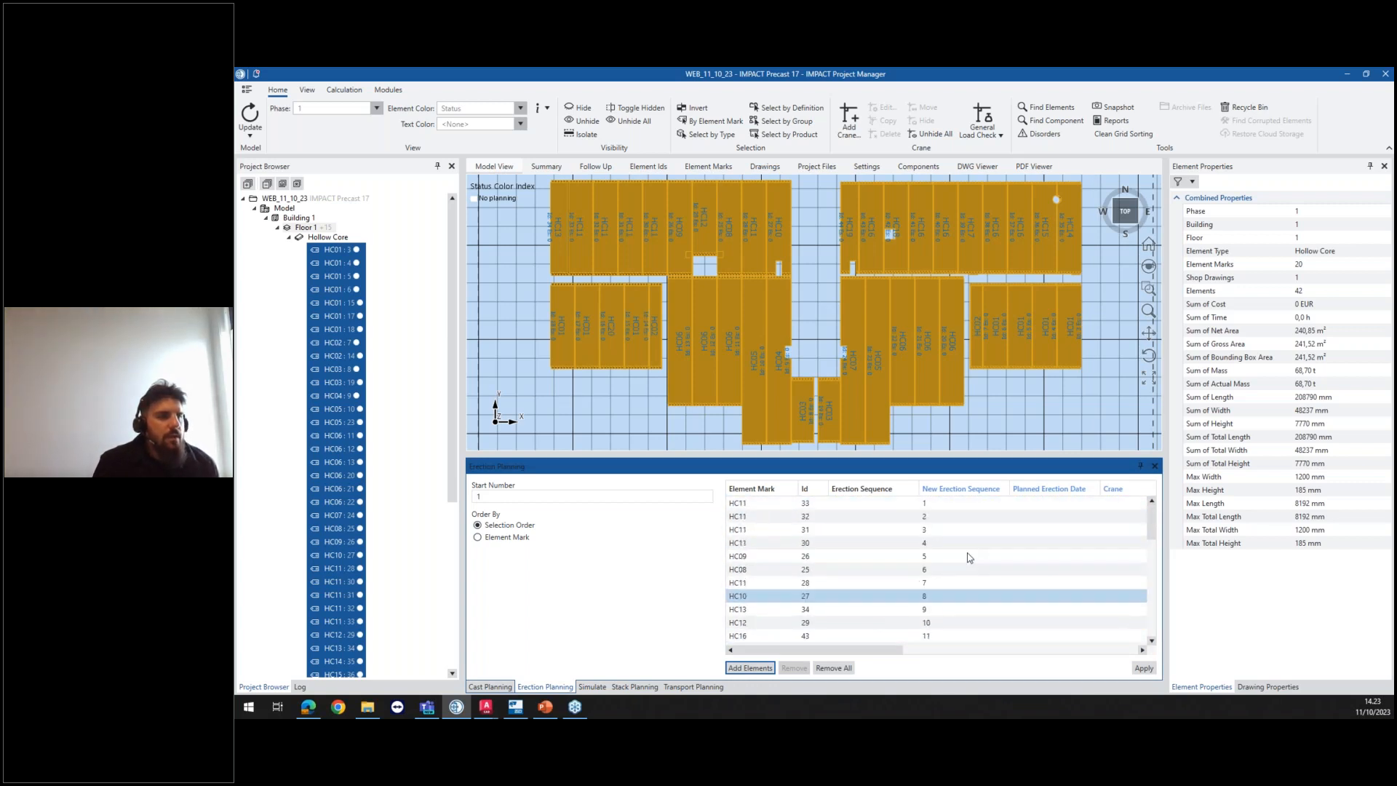
Step: Apply the new erection sequence to floor 1's slabs and show only floor 2 in the model view
click(1144, 667)
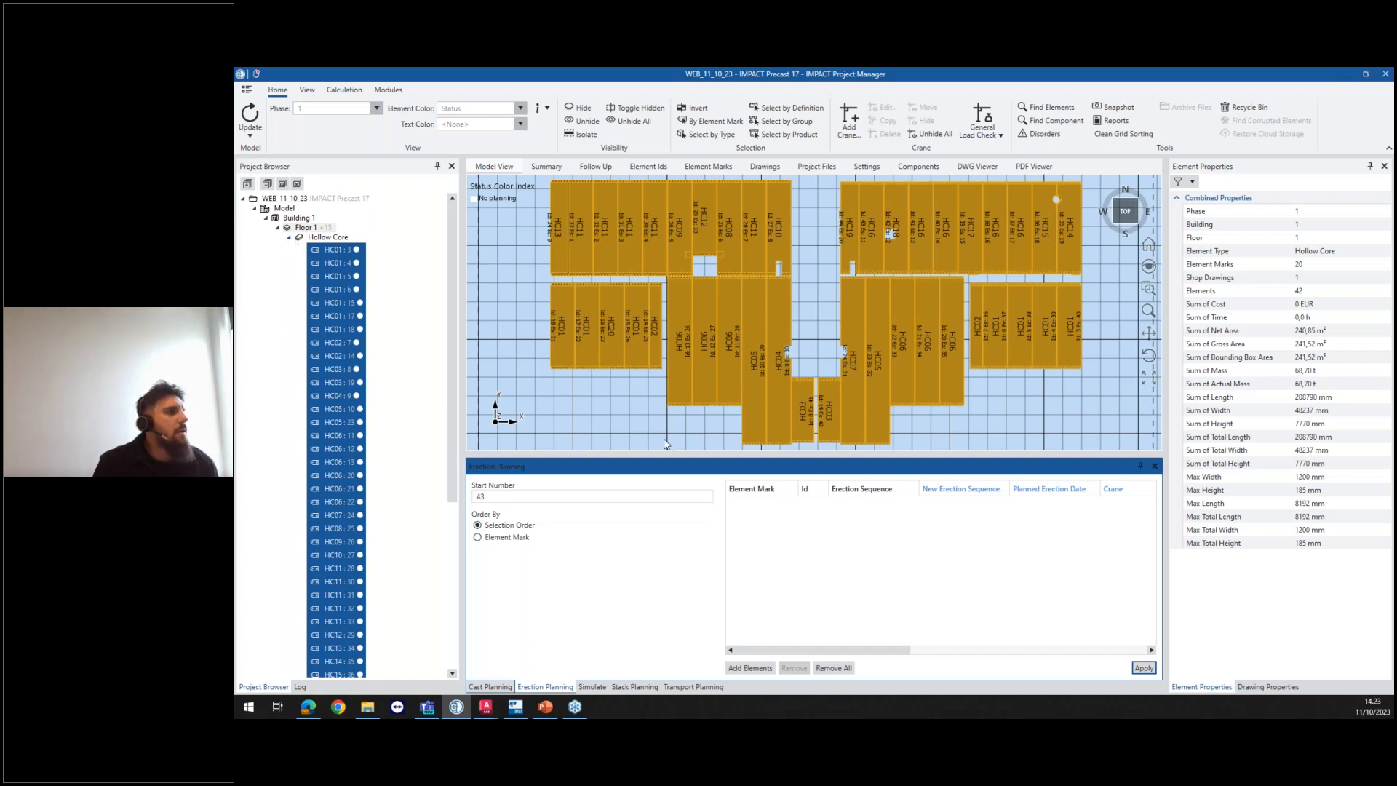
click(290, 239)
click(305, 247)
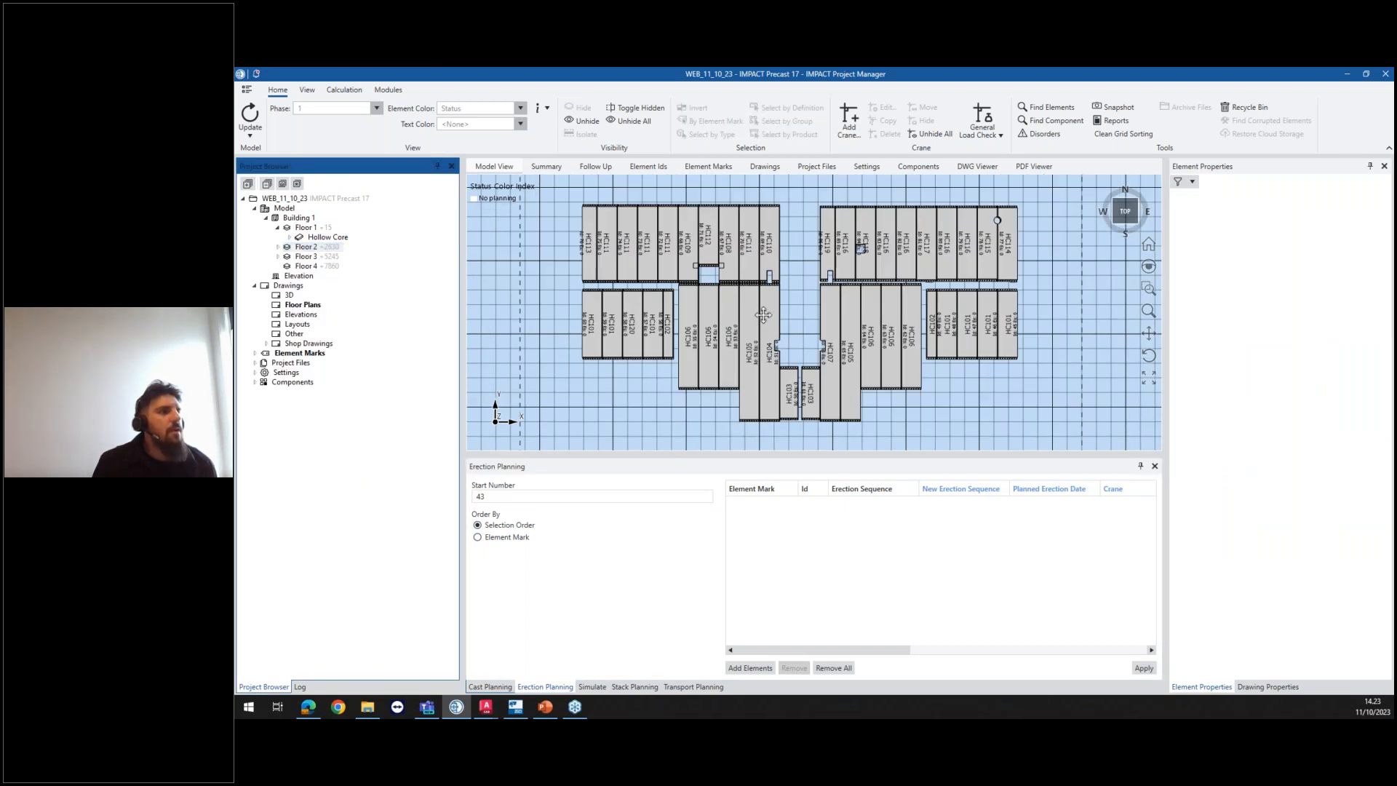
Step: Select floor 2's slabs in erection order, upper rows first, add them to erection planning and apply the sequence
drag(580, 246, 1046, 246)
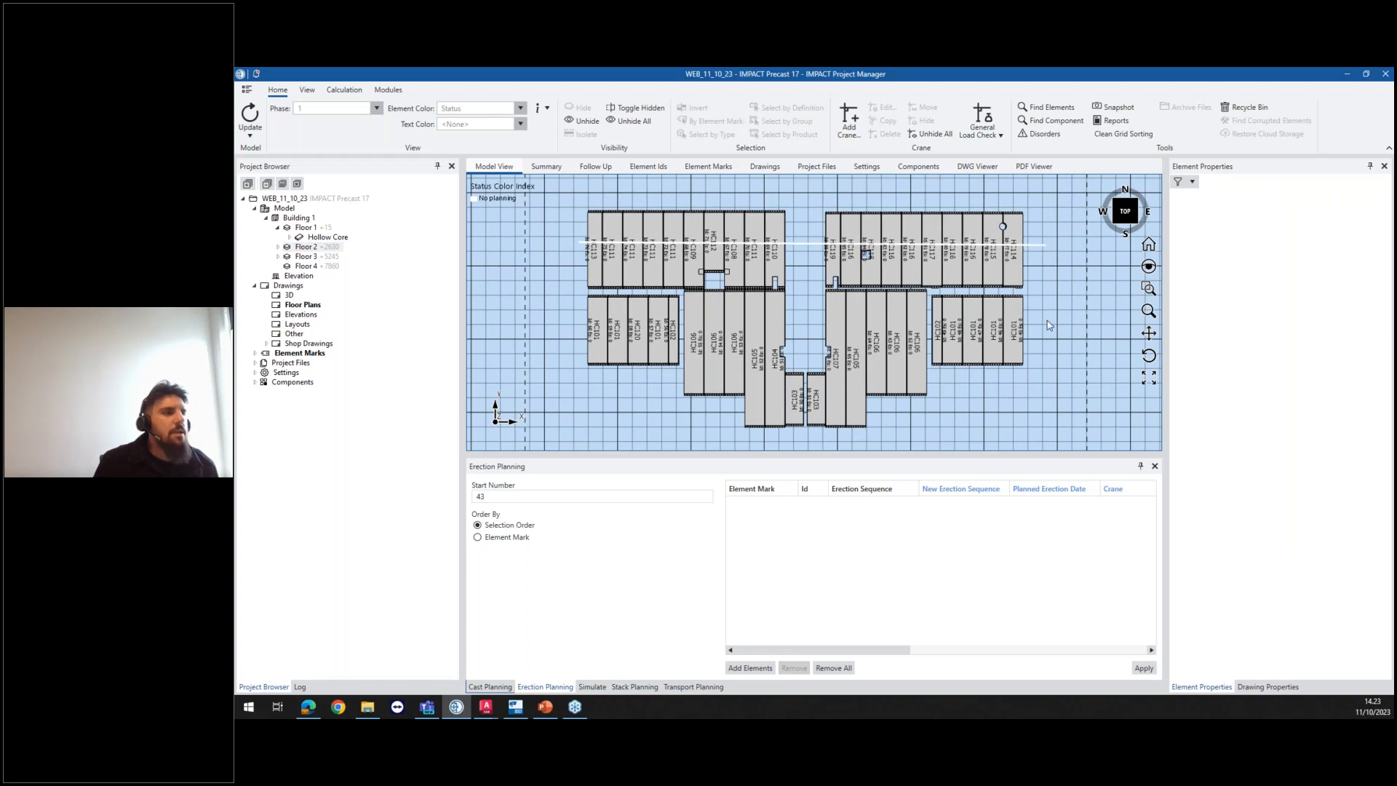
drag(1044, 323, 574, 321)
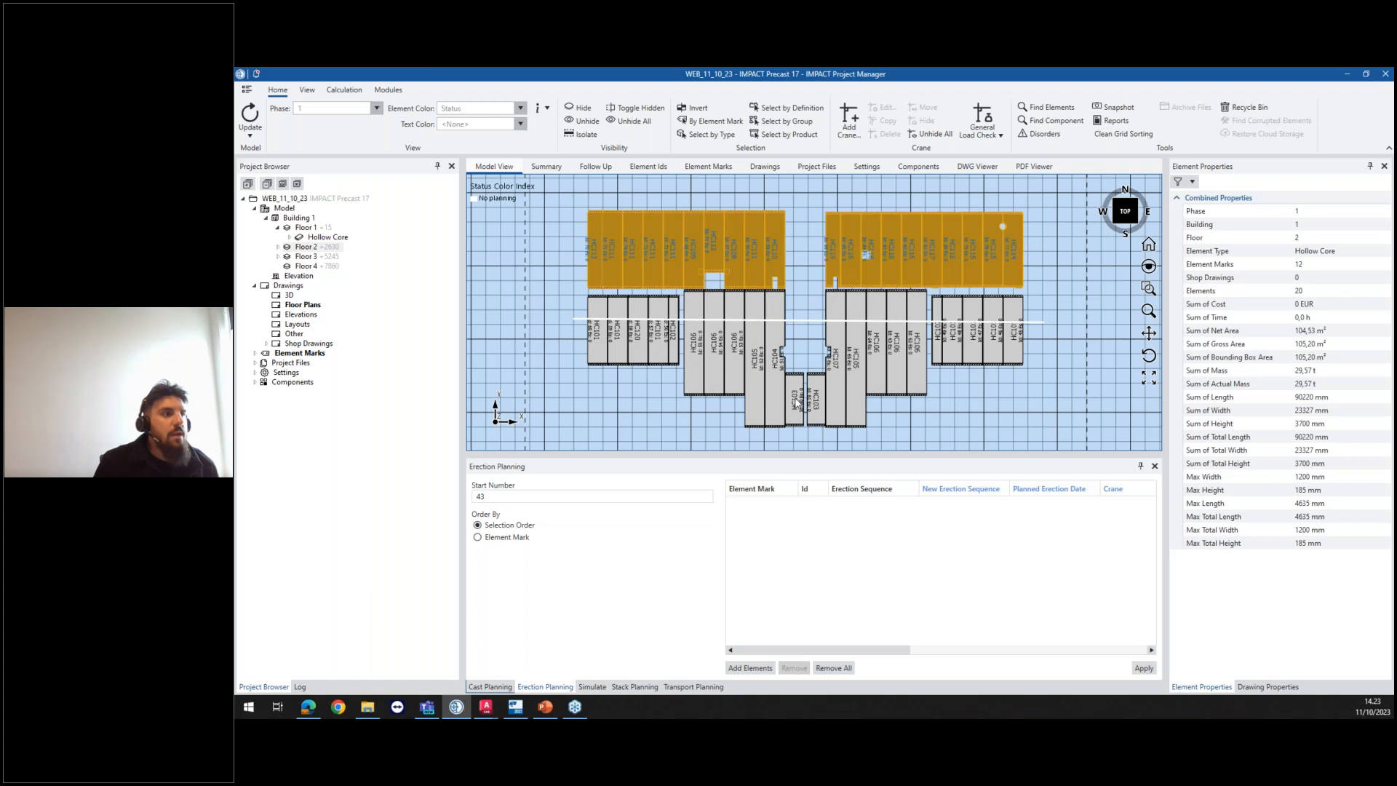
drag(792, 400, 817, 400)
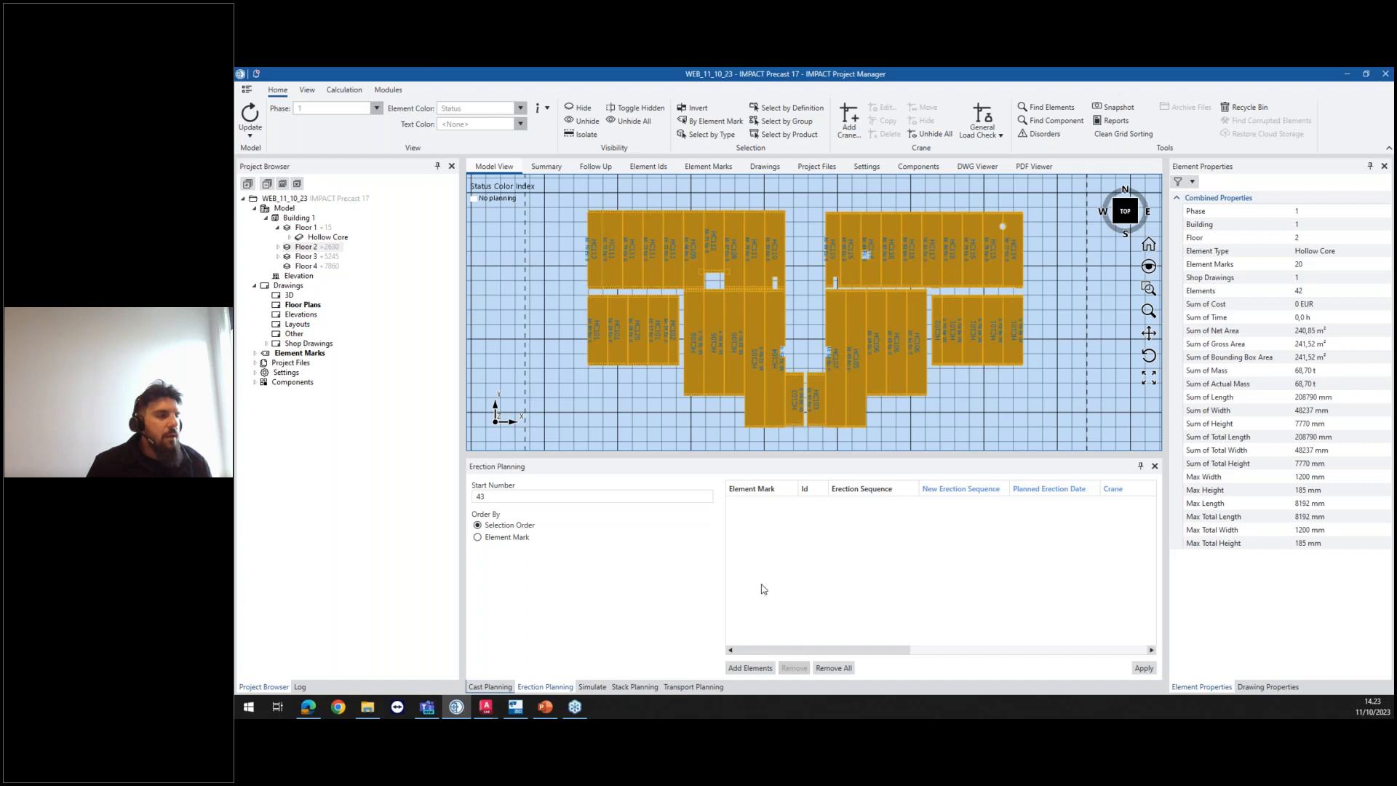
click(766, 669)
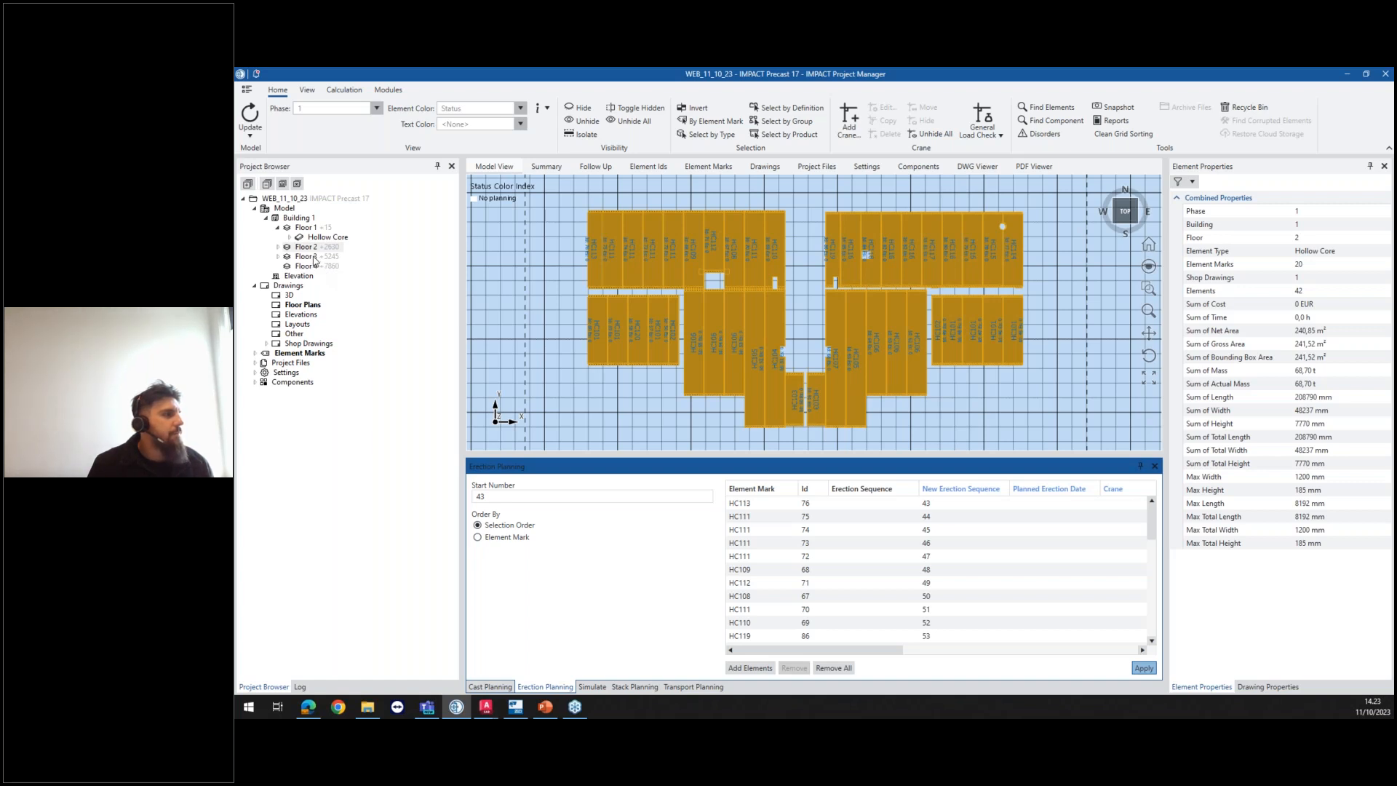
Step: Show only floor 3, select its slabs in the same order, add them to erection planning and apply the sequence
click(313, 257)
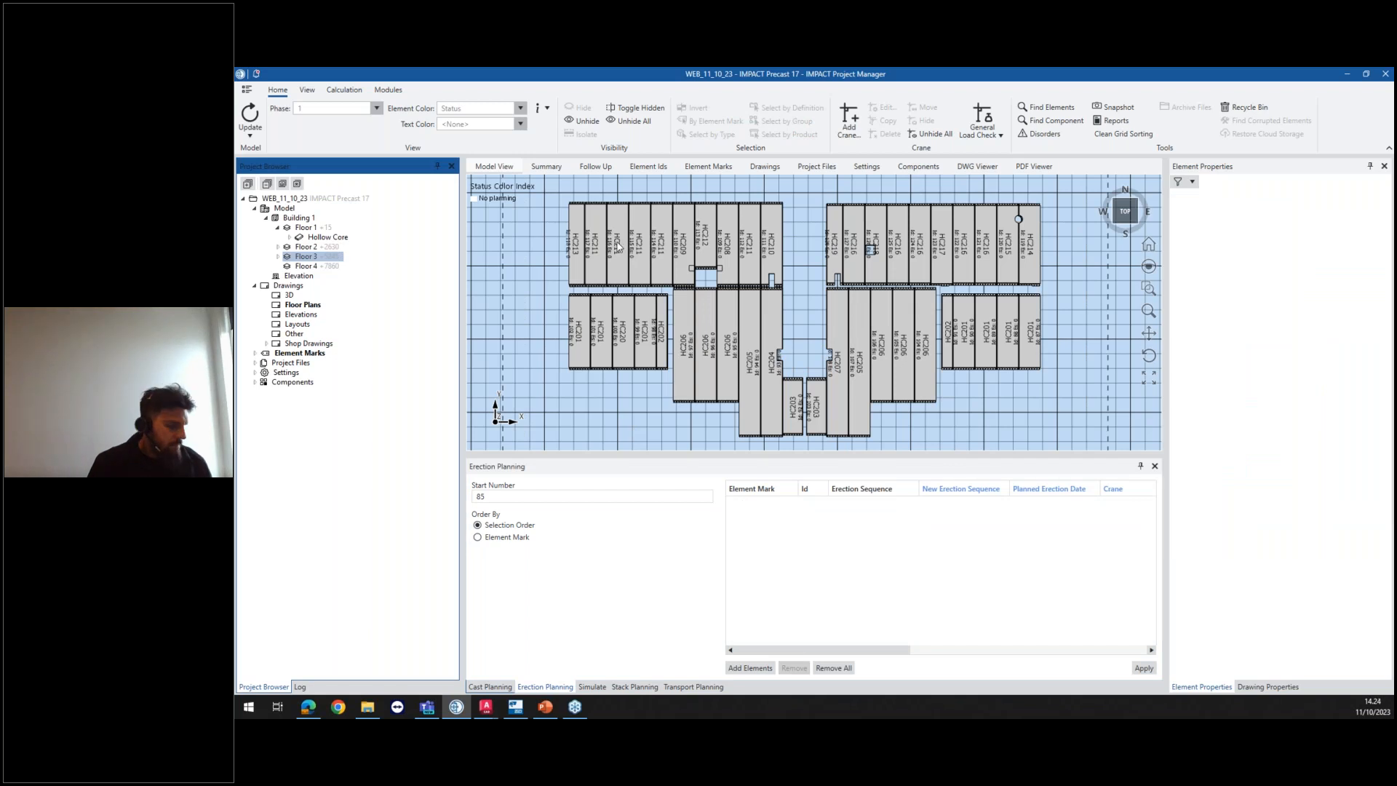
mouse_move(555, 238)
mouse_down()
mouse_move(945, 229)
mouse_move(1053, 244)
mouse_up()
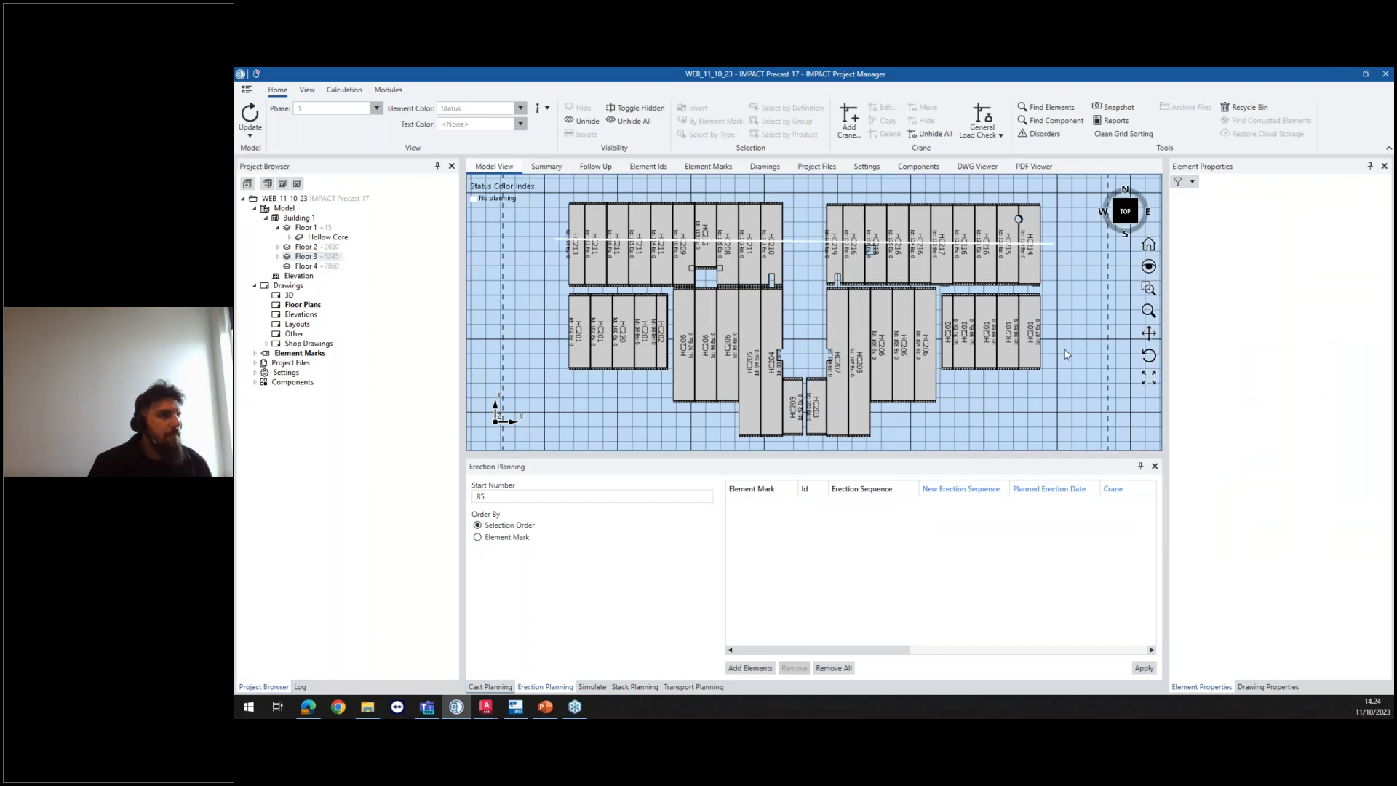
drag(1060, 336, 564, 331)
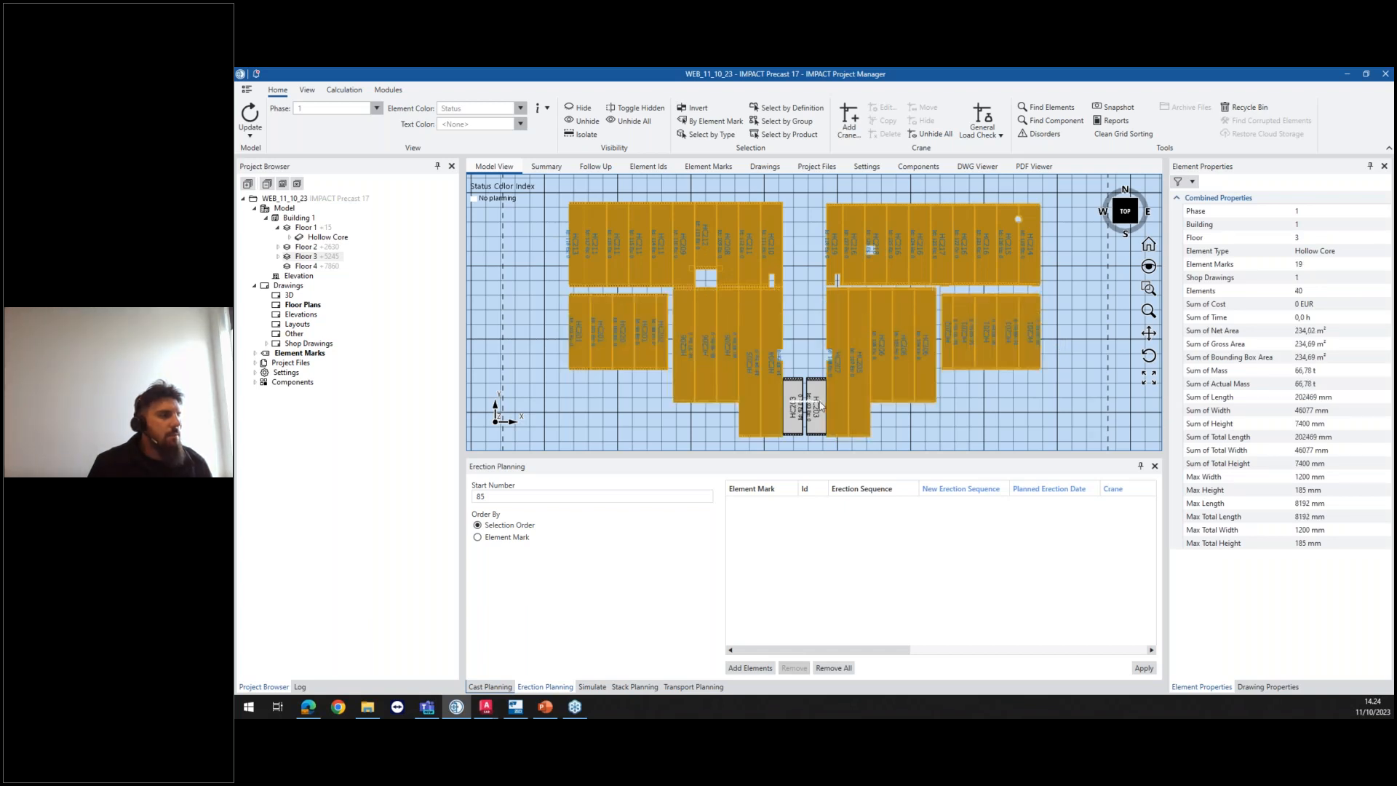
click(754, 667)
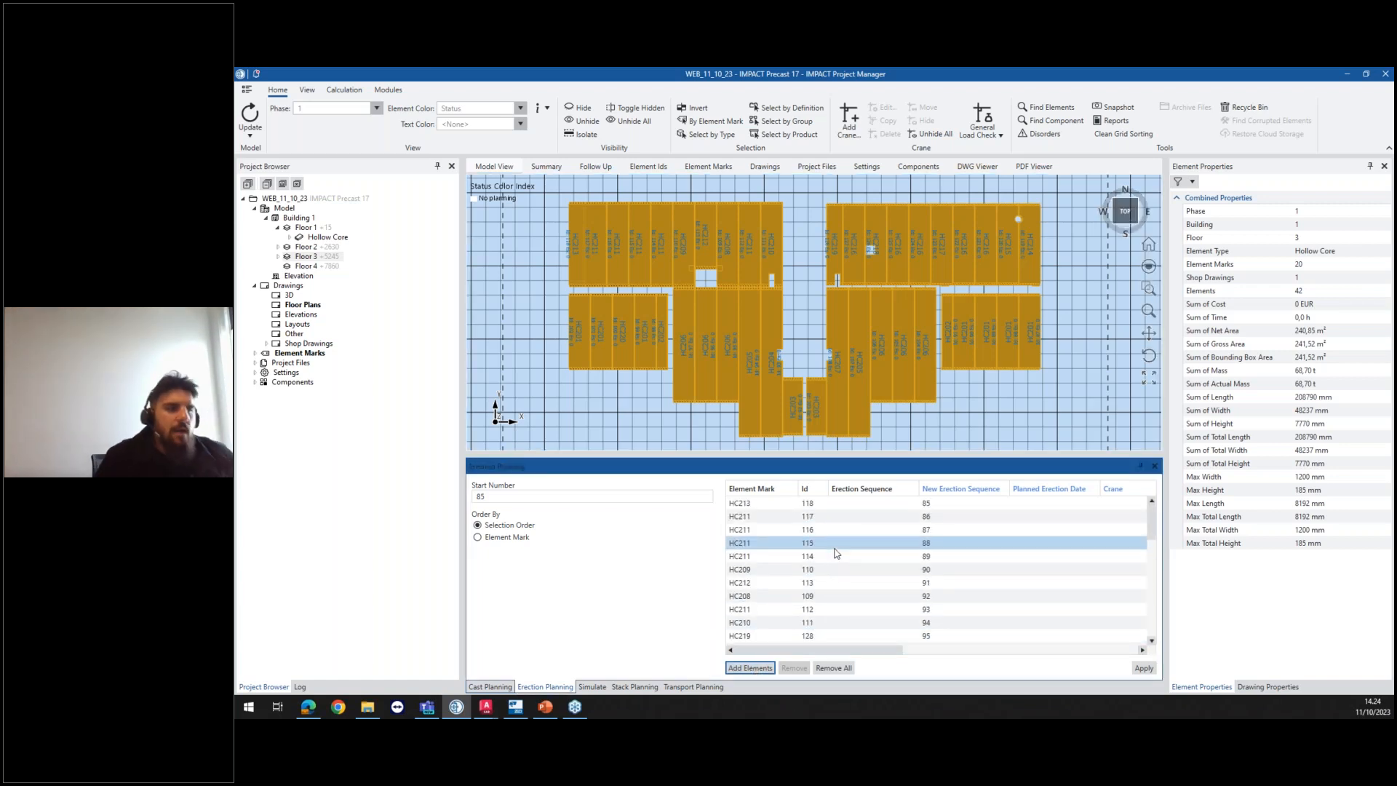
click(1143, 669)
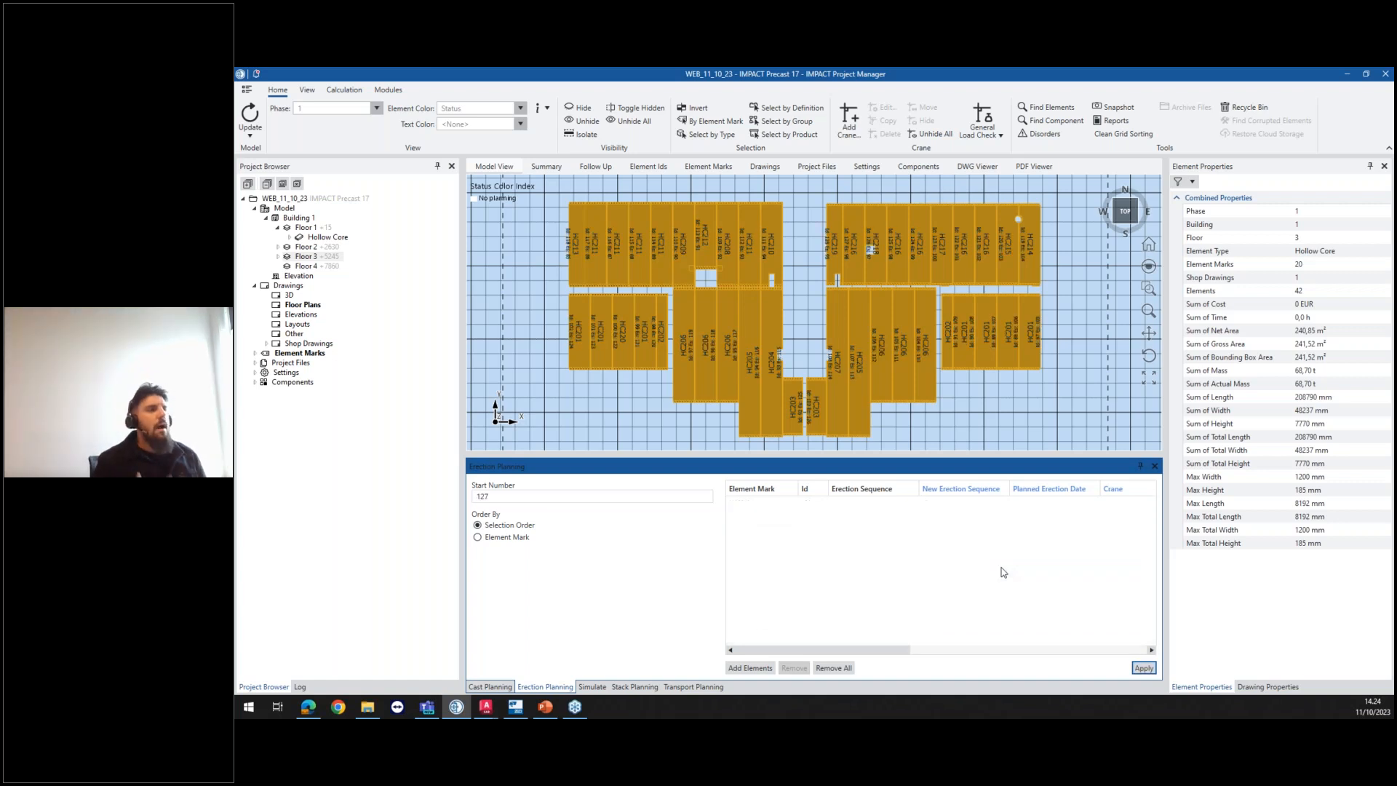
Step: Set up a copy of Building 1 to target building 2 with a picked offset of x 42555, y 16823 mm
scroll(797, 343, down, 3)
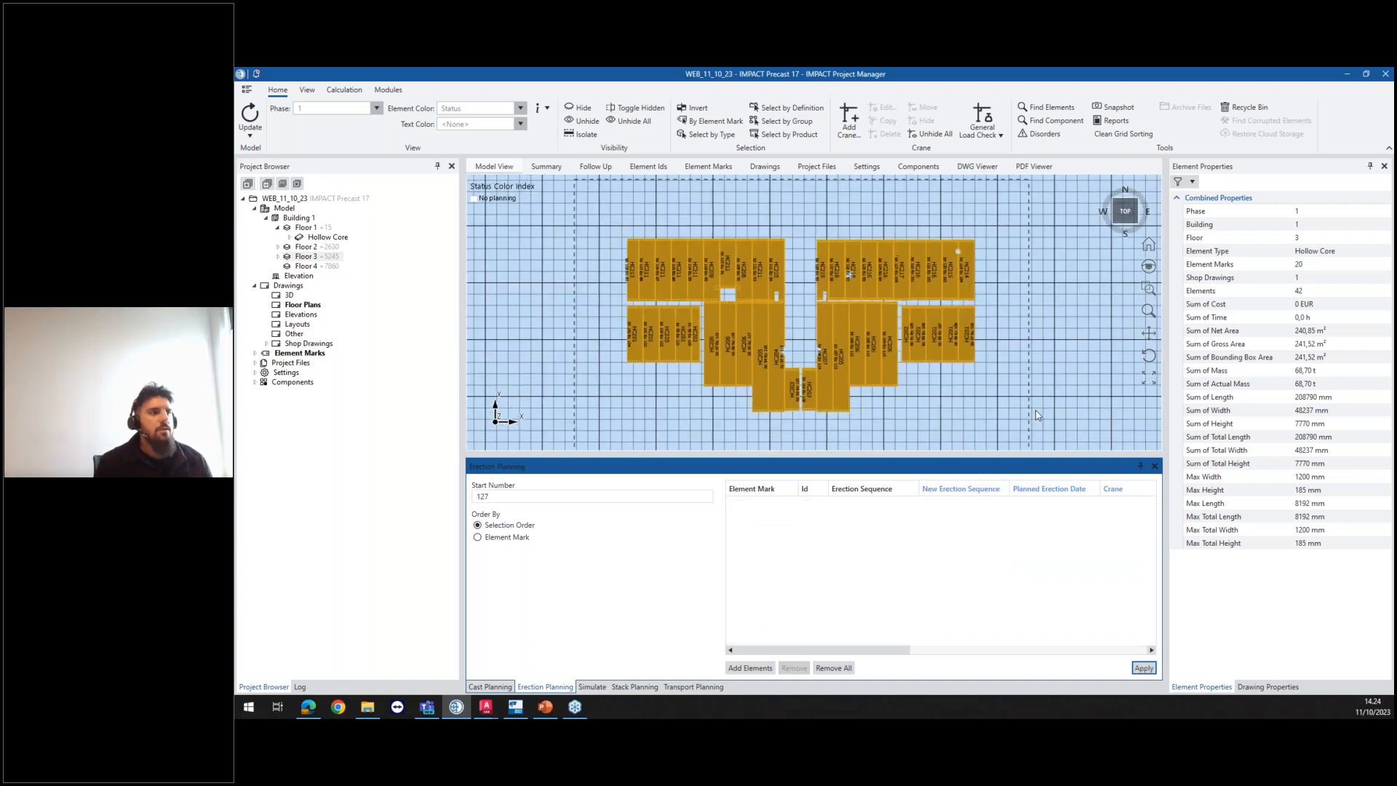
click(803, 345)
click(295, 219)
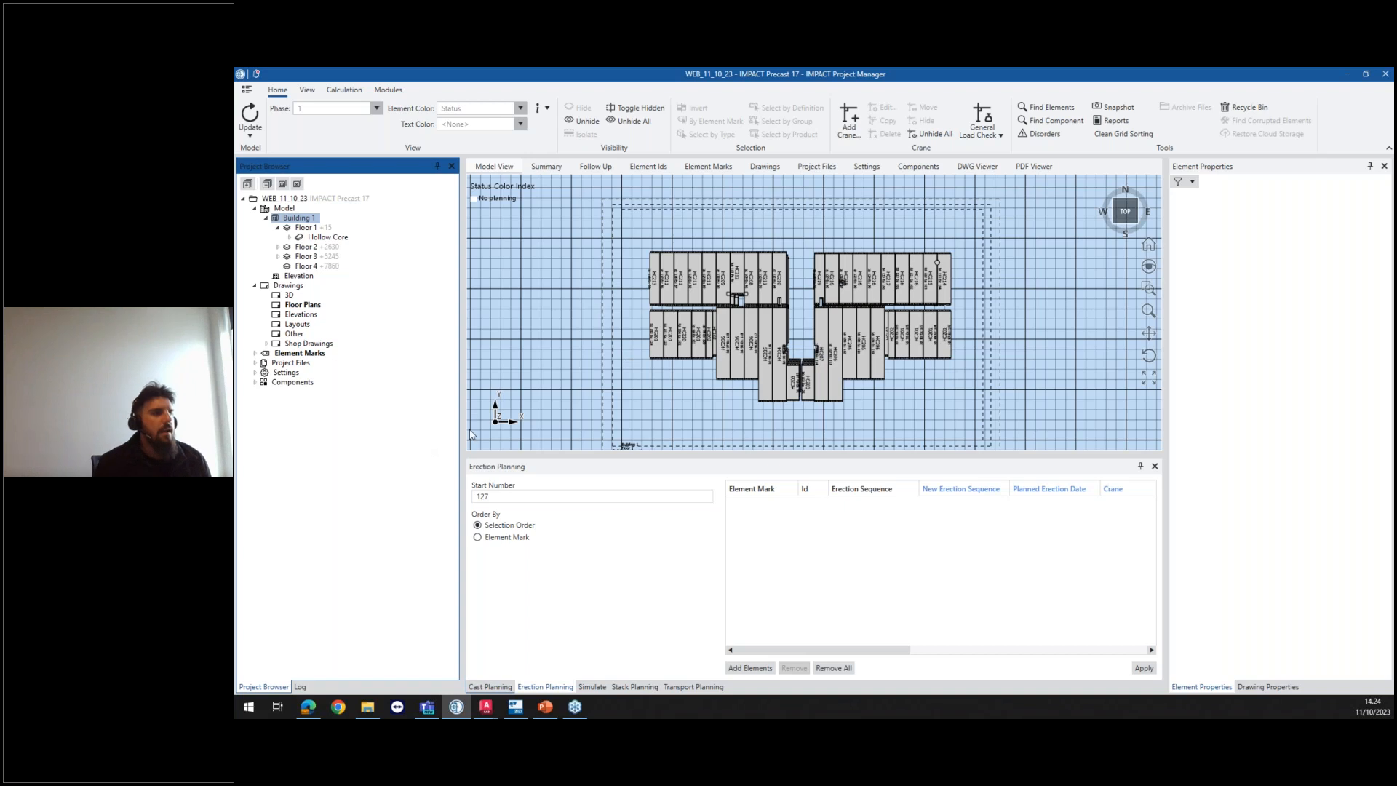
right_click(309, 221)
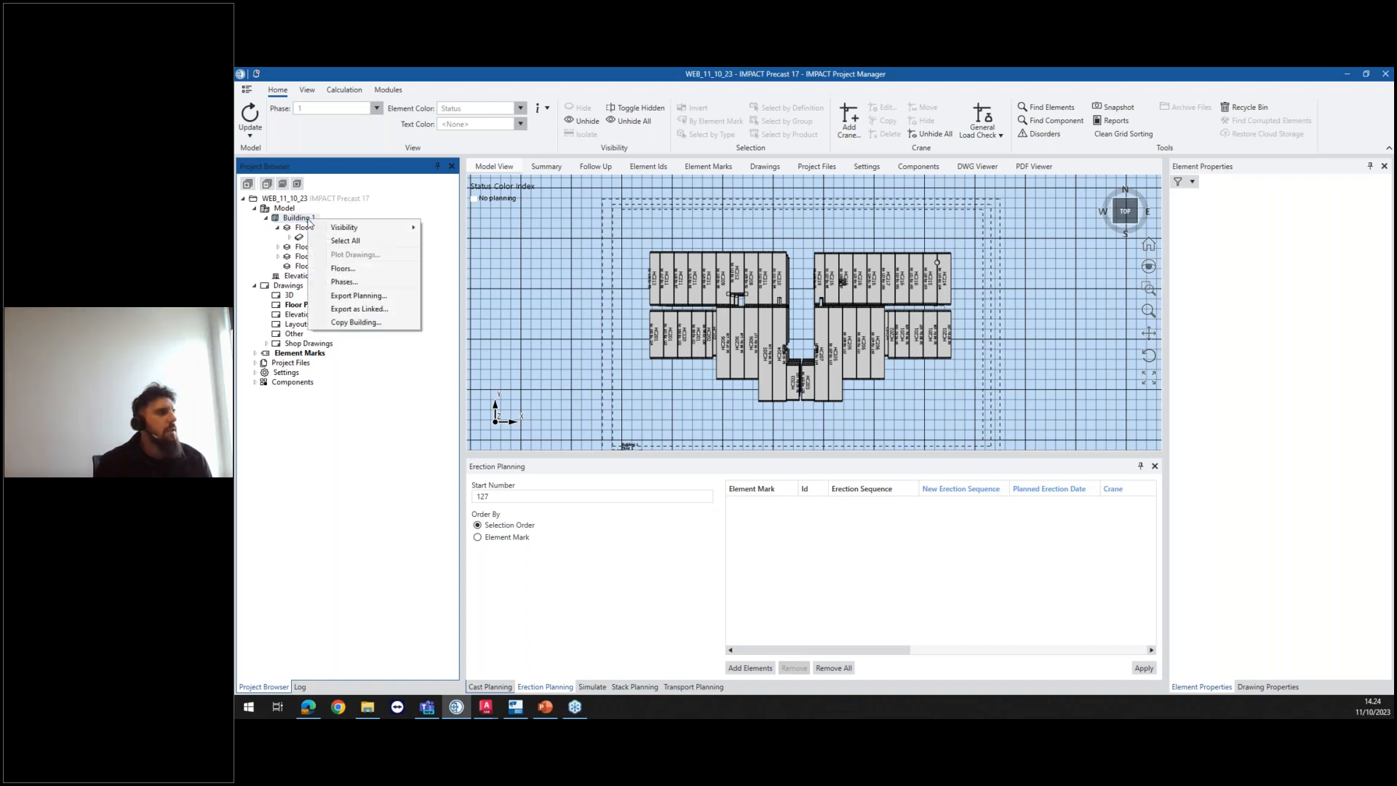
click(366, 322)
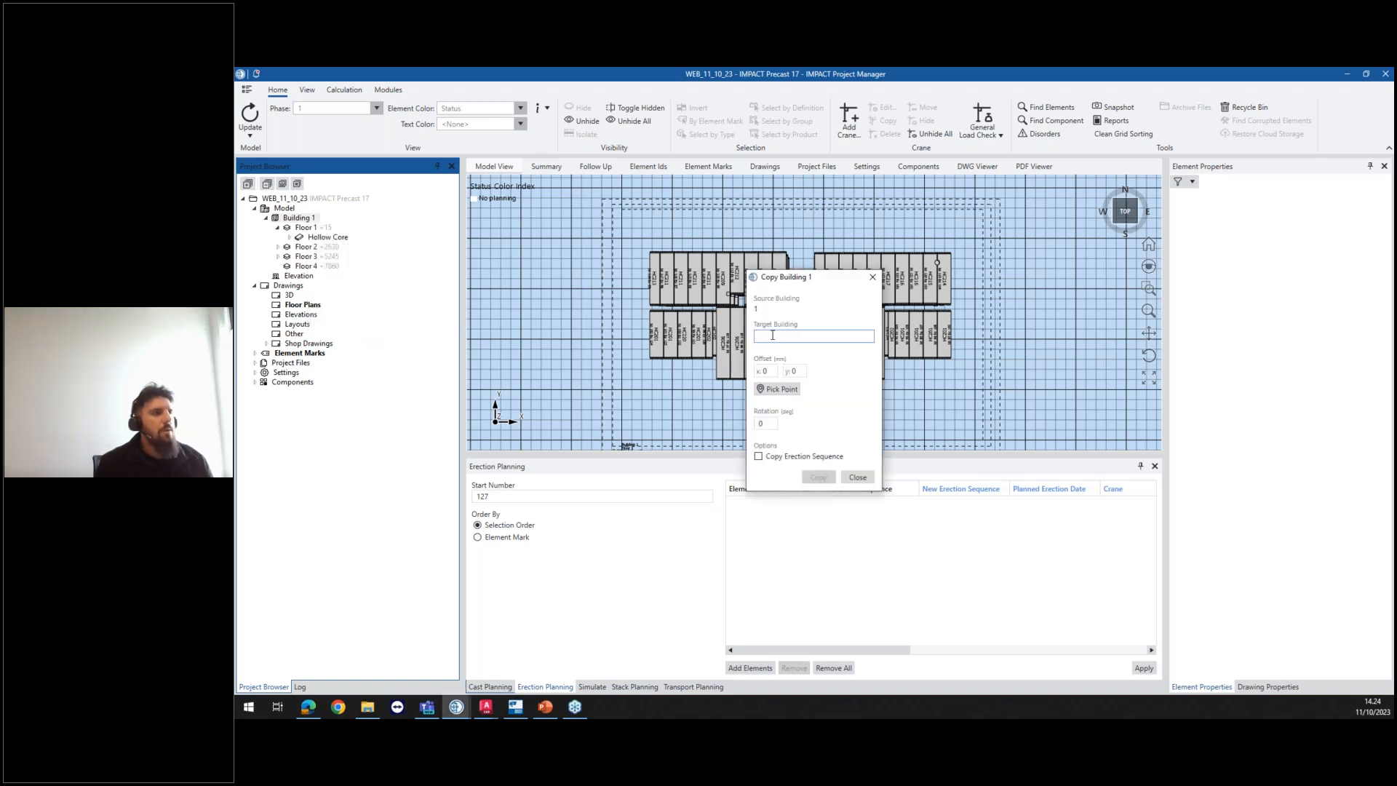
click(784, 390)
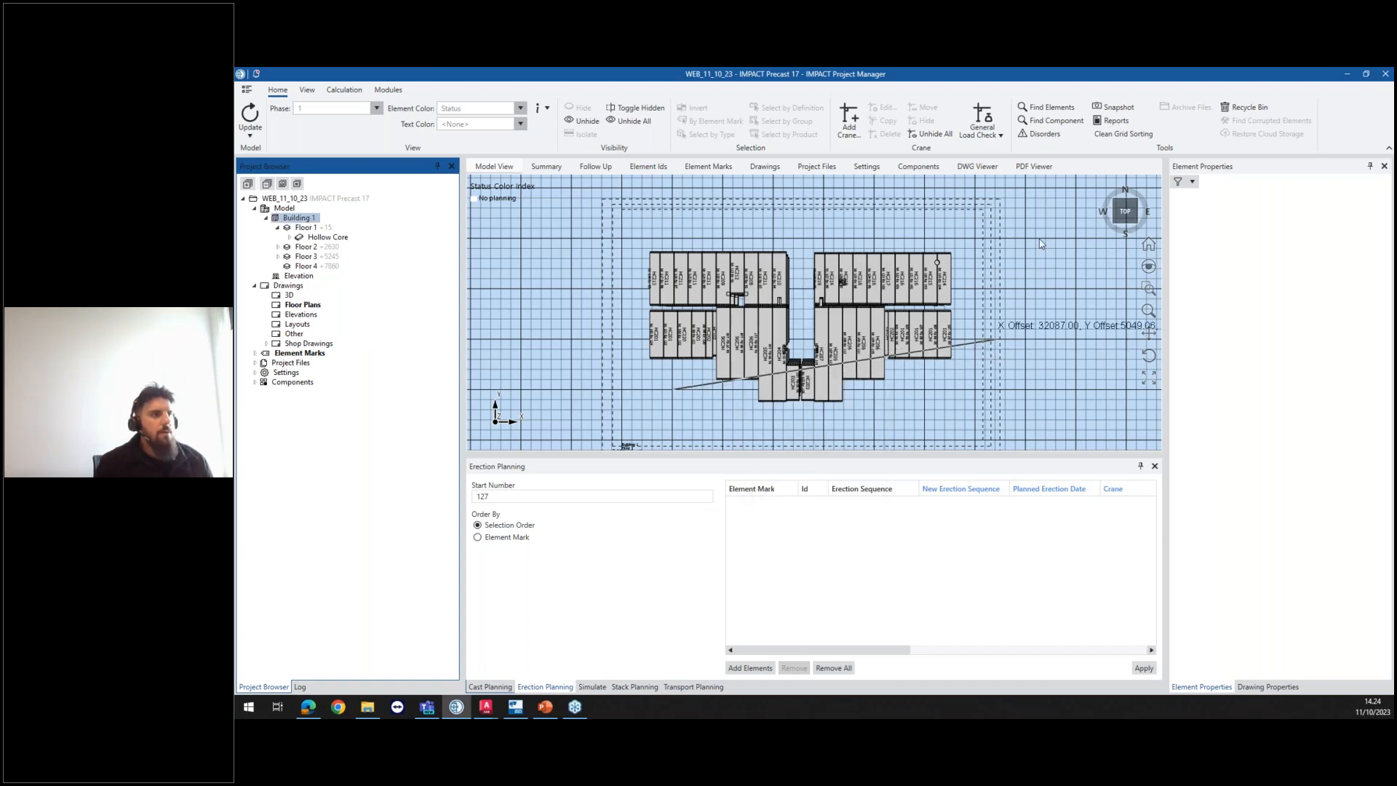
middle_drag(879, 349, 707, 401)
click(910, 313)
click(784, 392)
click(899, 285)
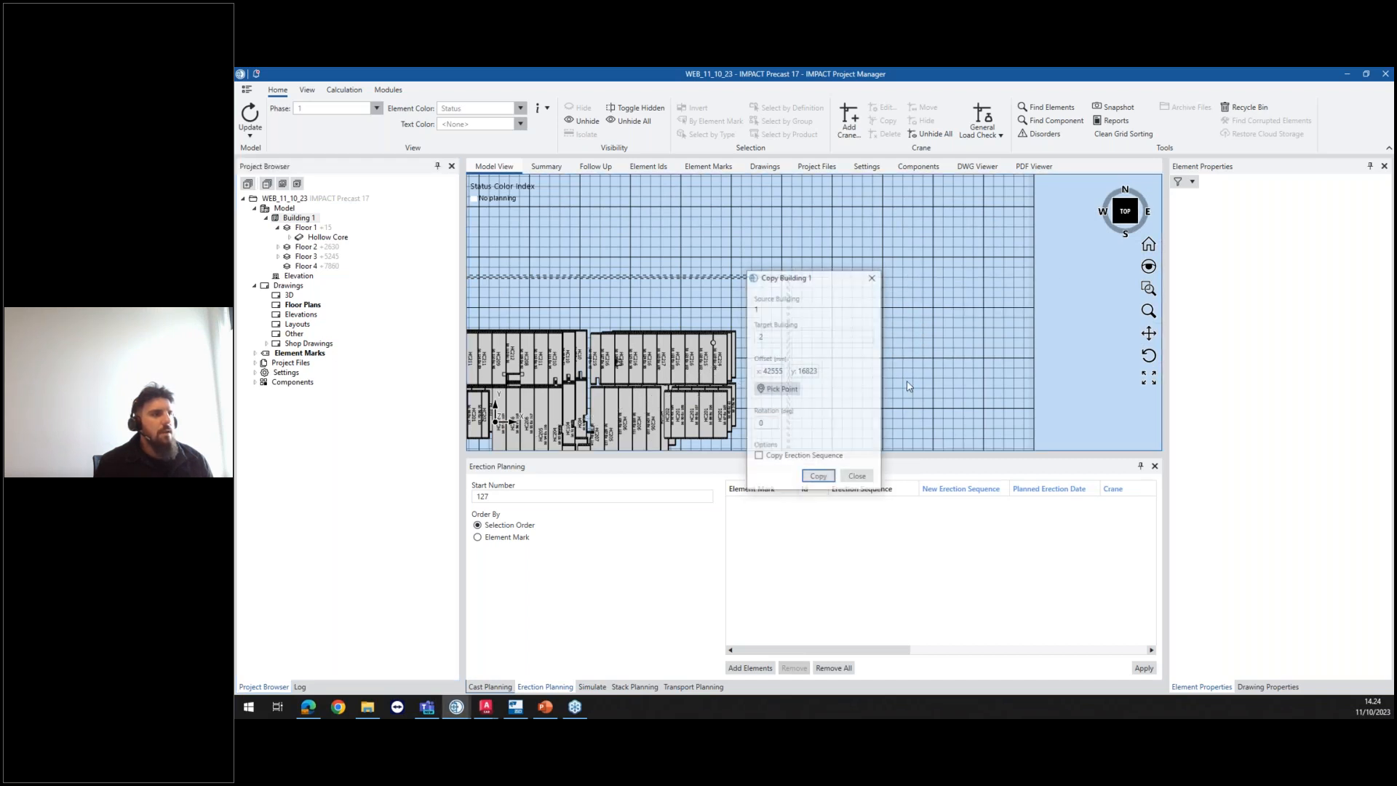
Step: Set the copy's rotation to 90 degrees, include the erection sequence, and create the building copy
double_click(769, 420)
text(90)
click(758, 456)
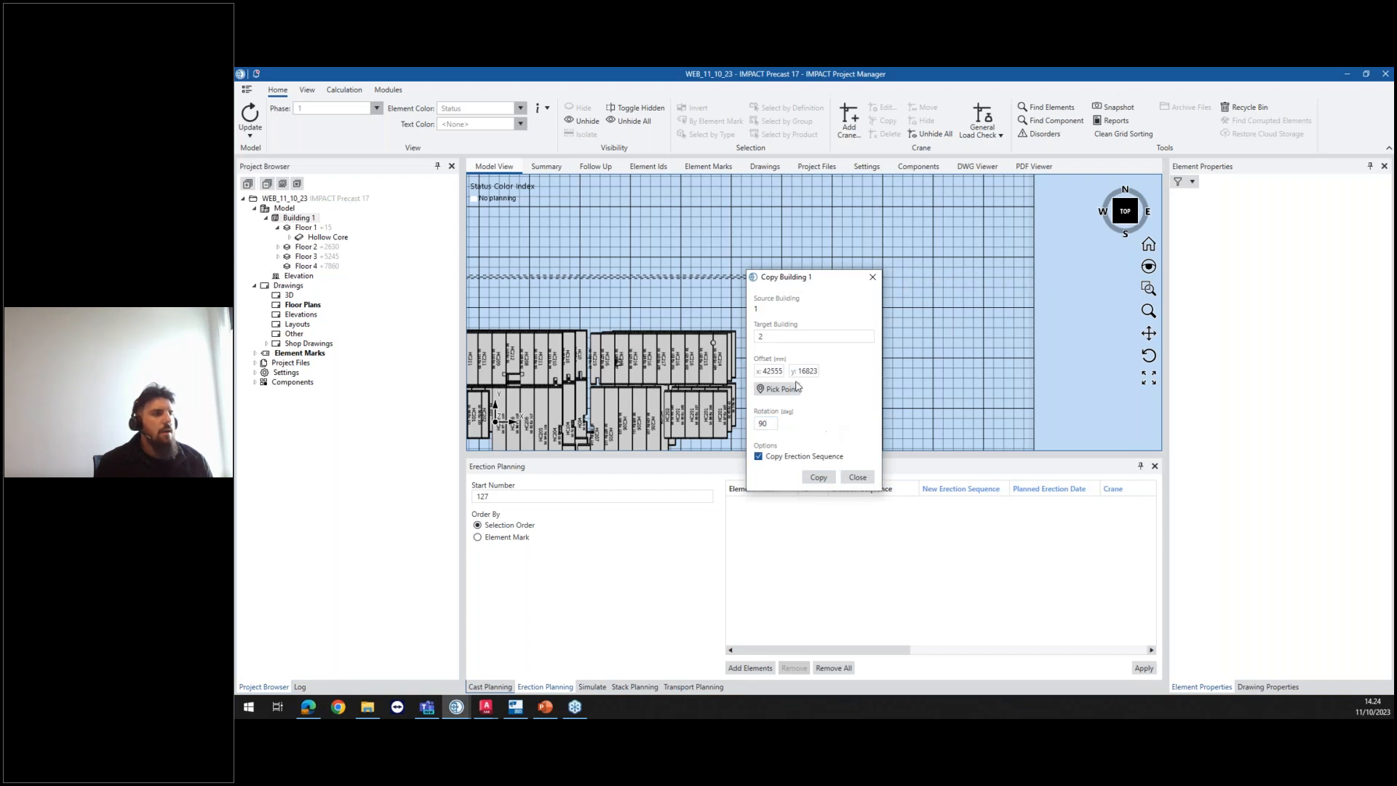
click(819, 478)
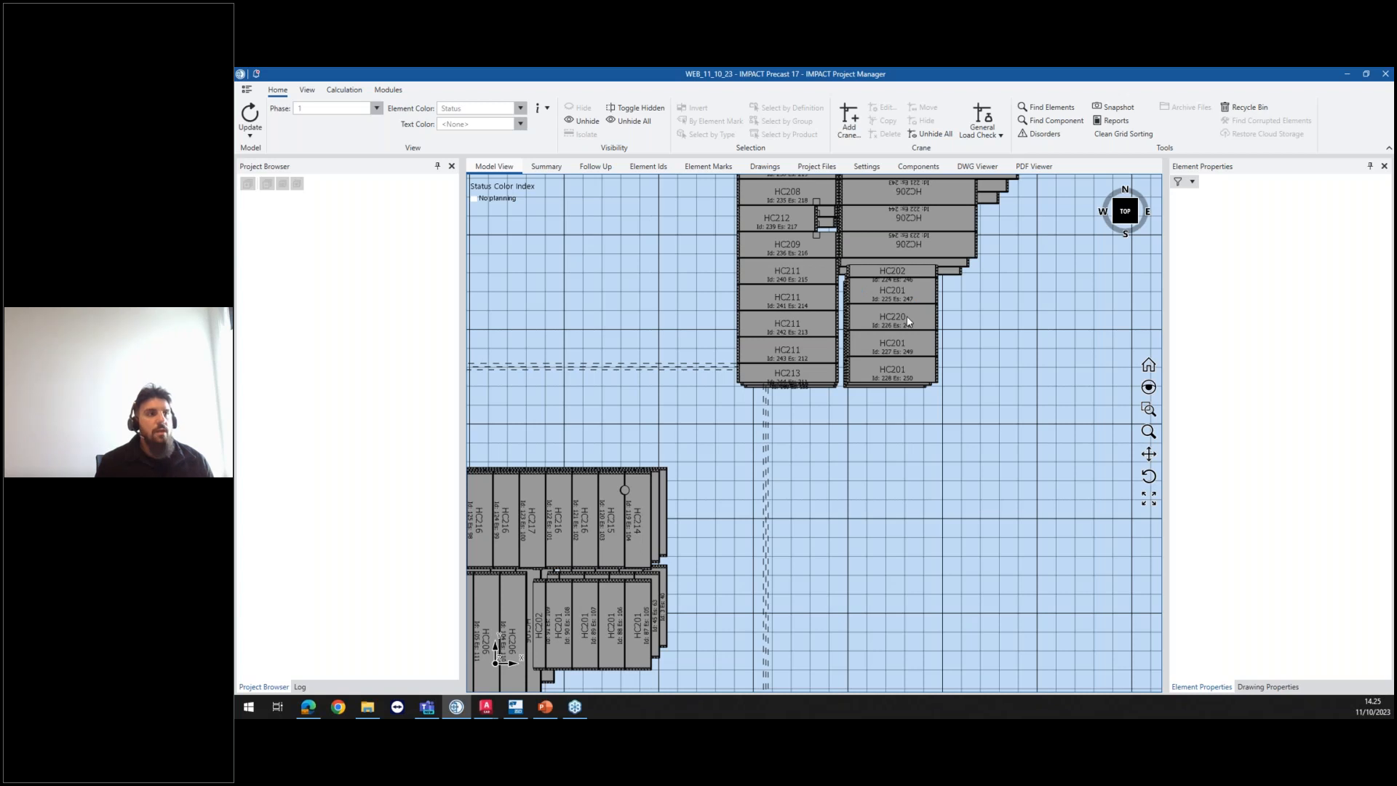
Step: Show Building 1 alone in the model view, followed by the whole model with both buildings
middle_drag(877, 367, 493, 288)
click(277, 227)
click(298, 266)
click(298, 218)
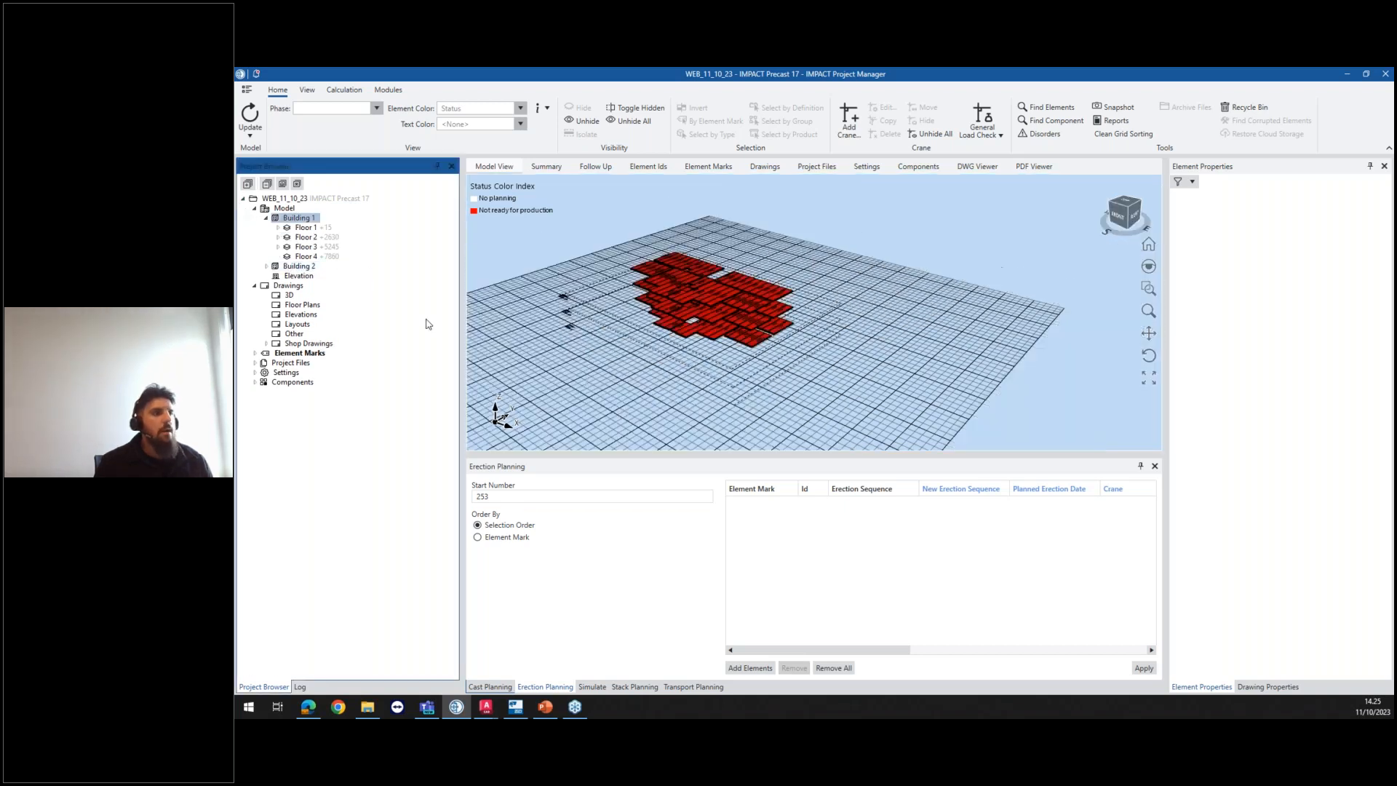
click(283, 208)
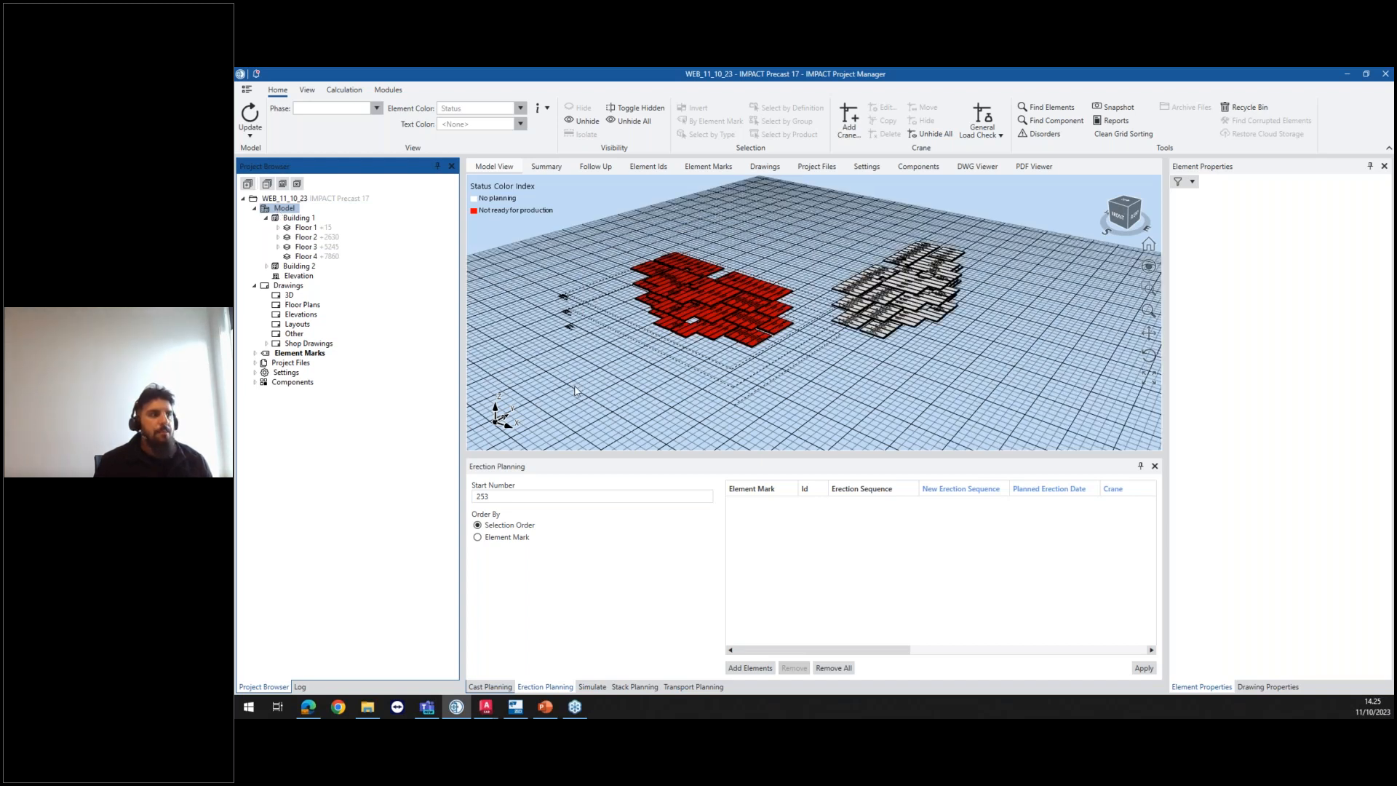
Step: Open cast planning in its detailed bed view and enlarge its area beneath the model view
click(490, 687)
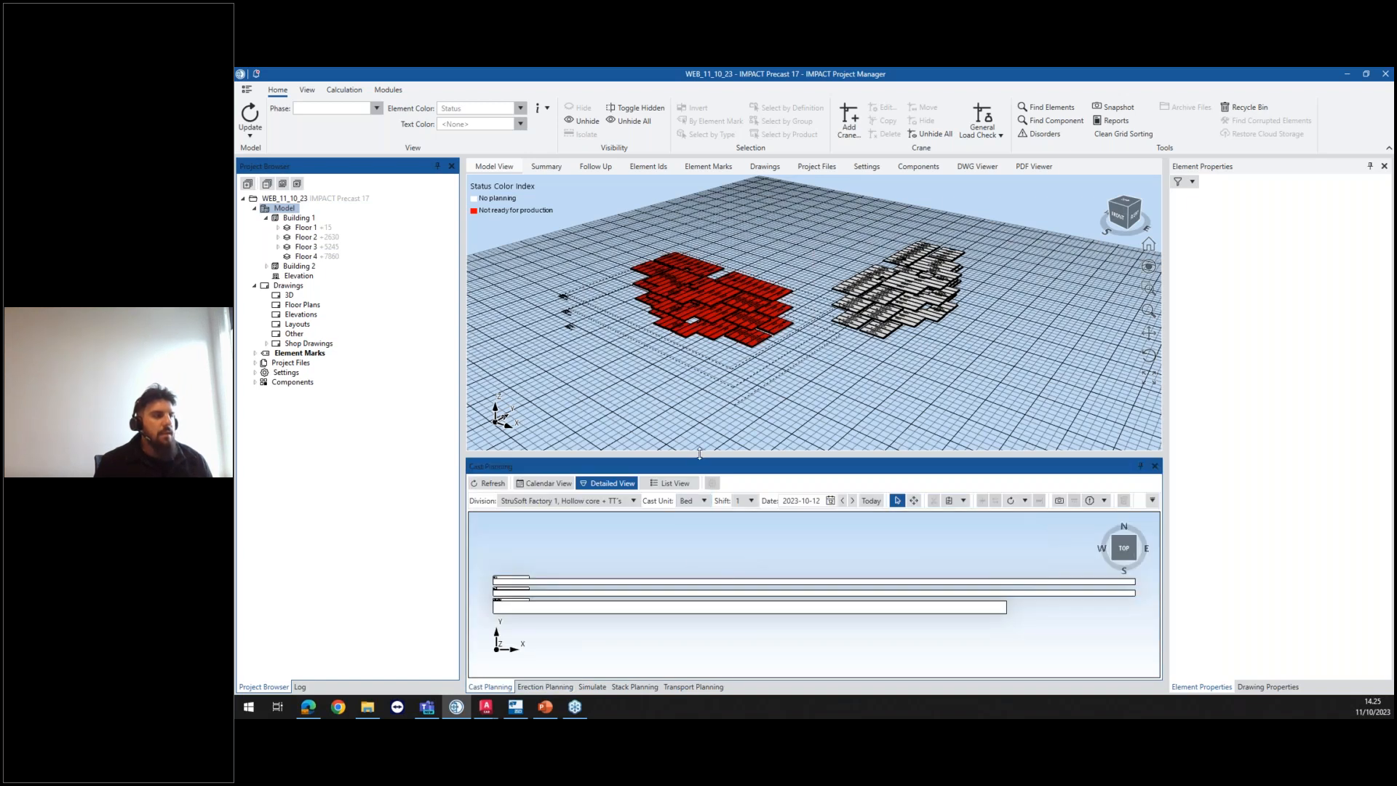
drag(702, 455, 702, 437)
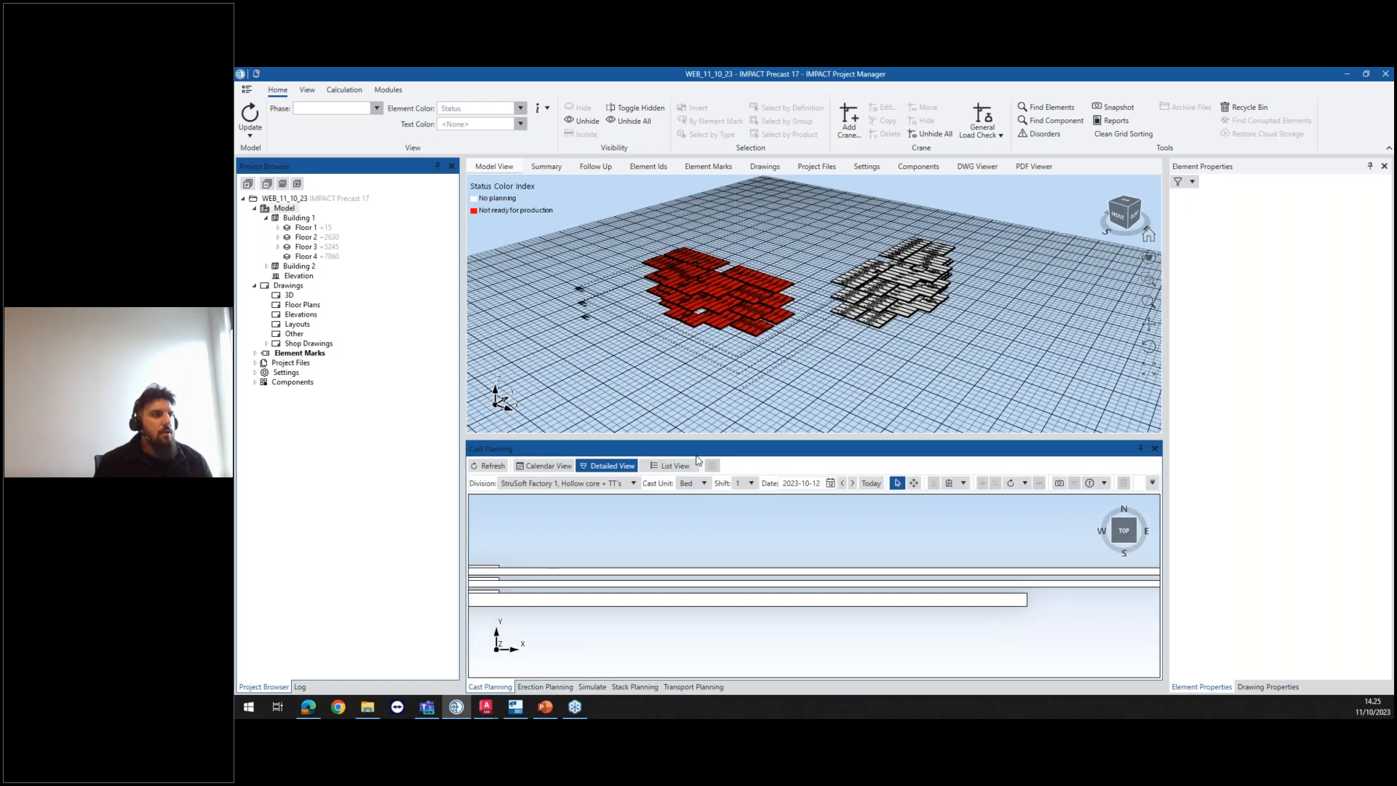
middle_drag(836, 367, 845, 366)
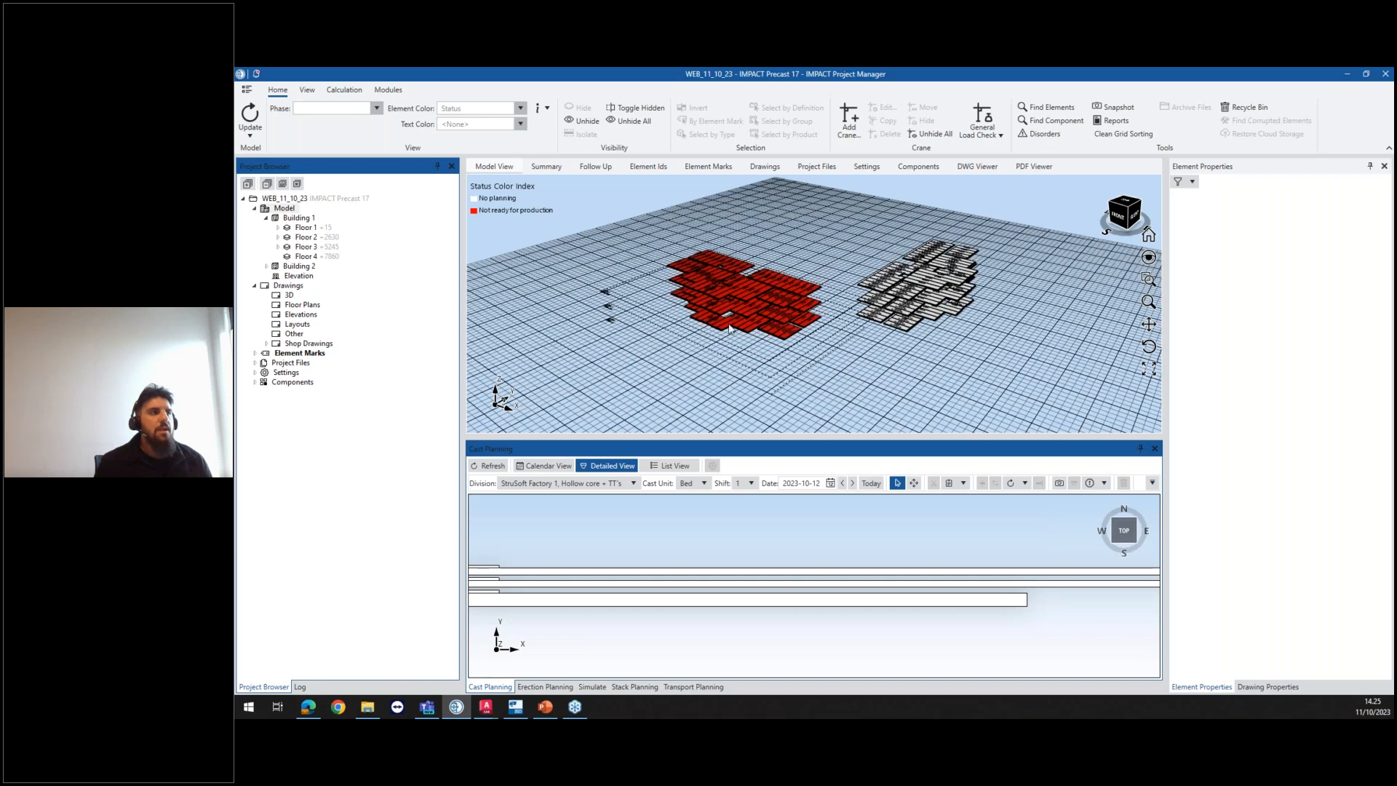
middle_drag(754, 332, 773, 358)
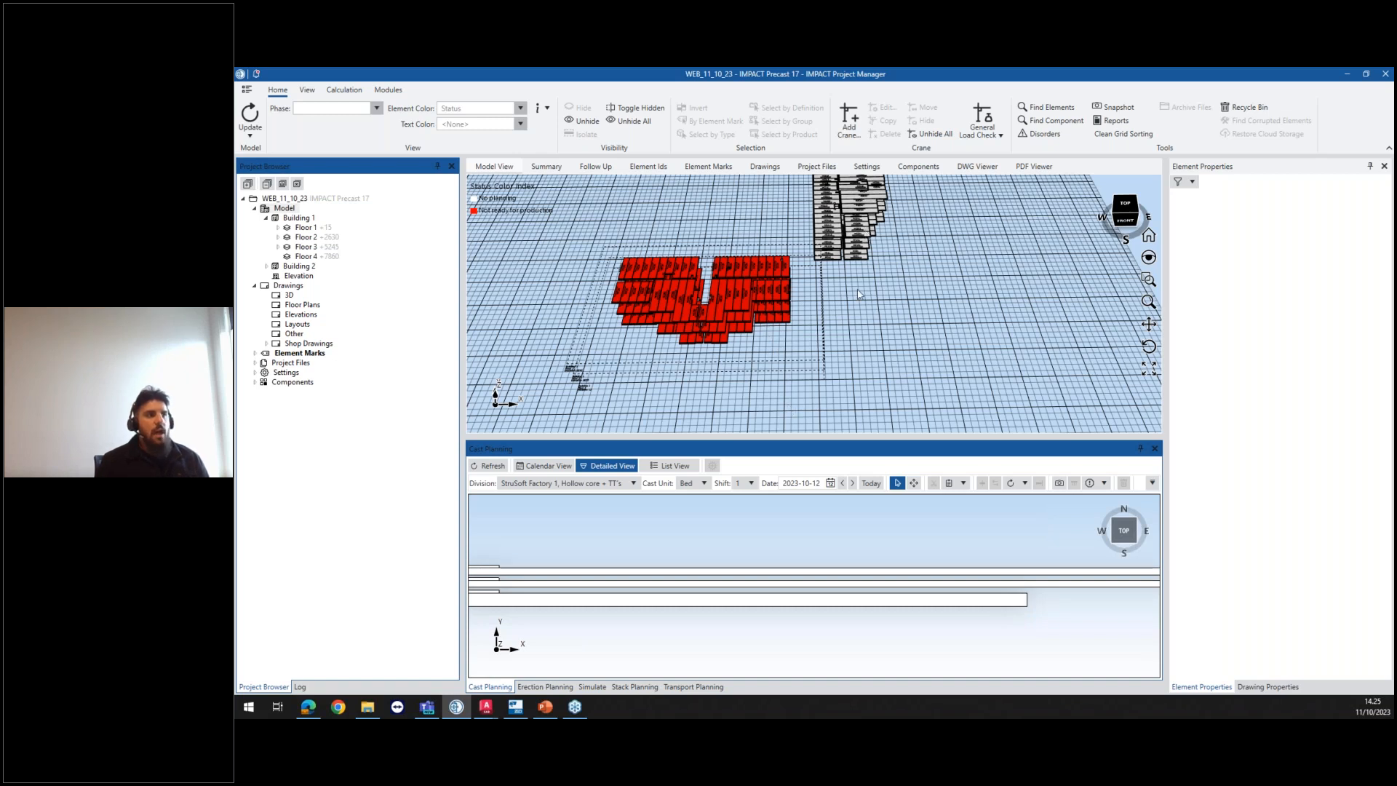
click(626, 573)
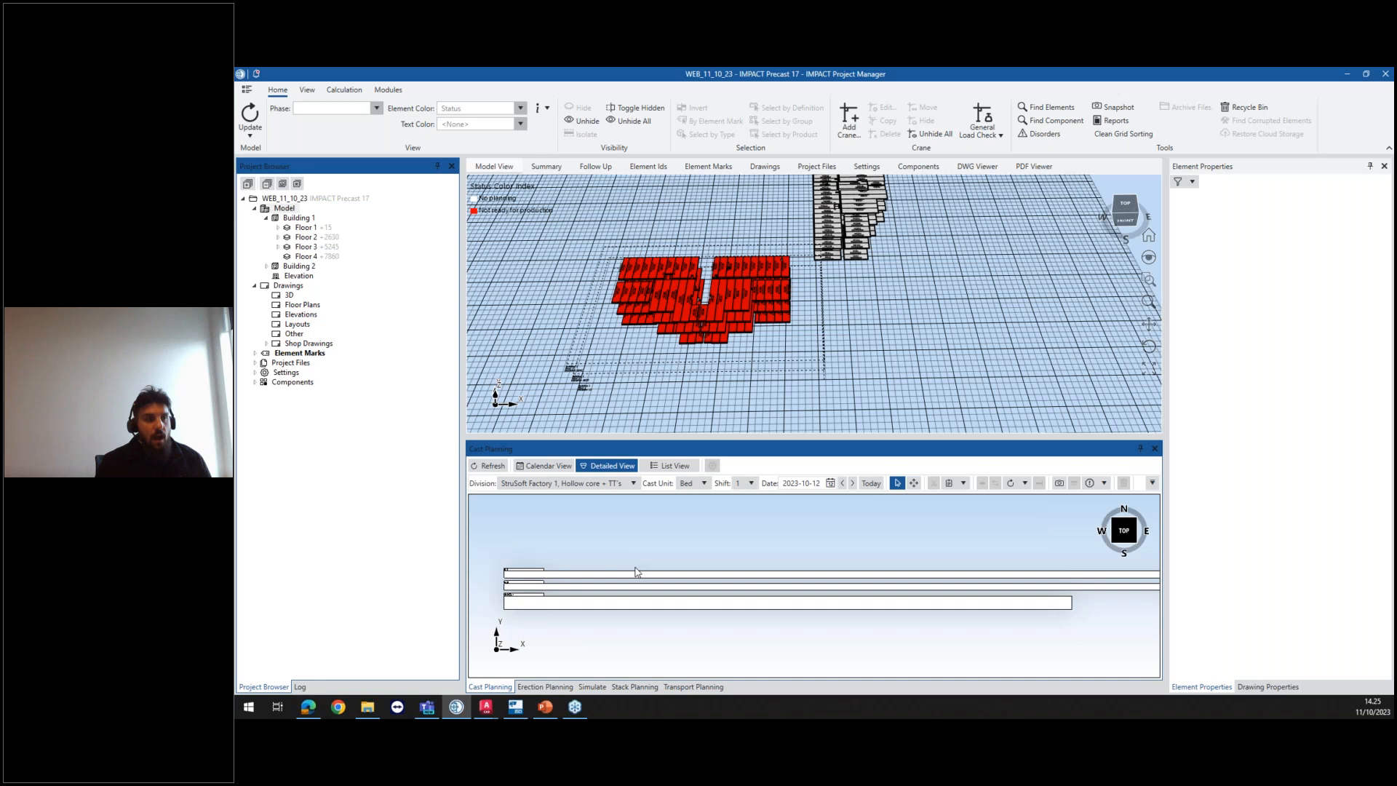
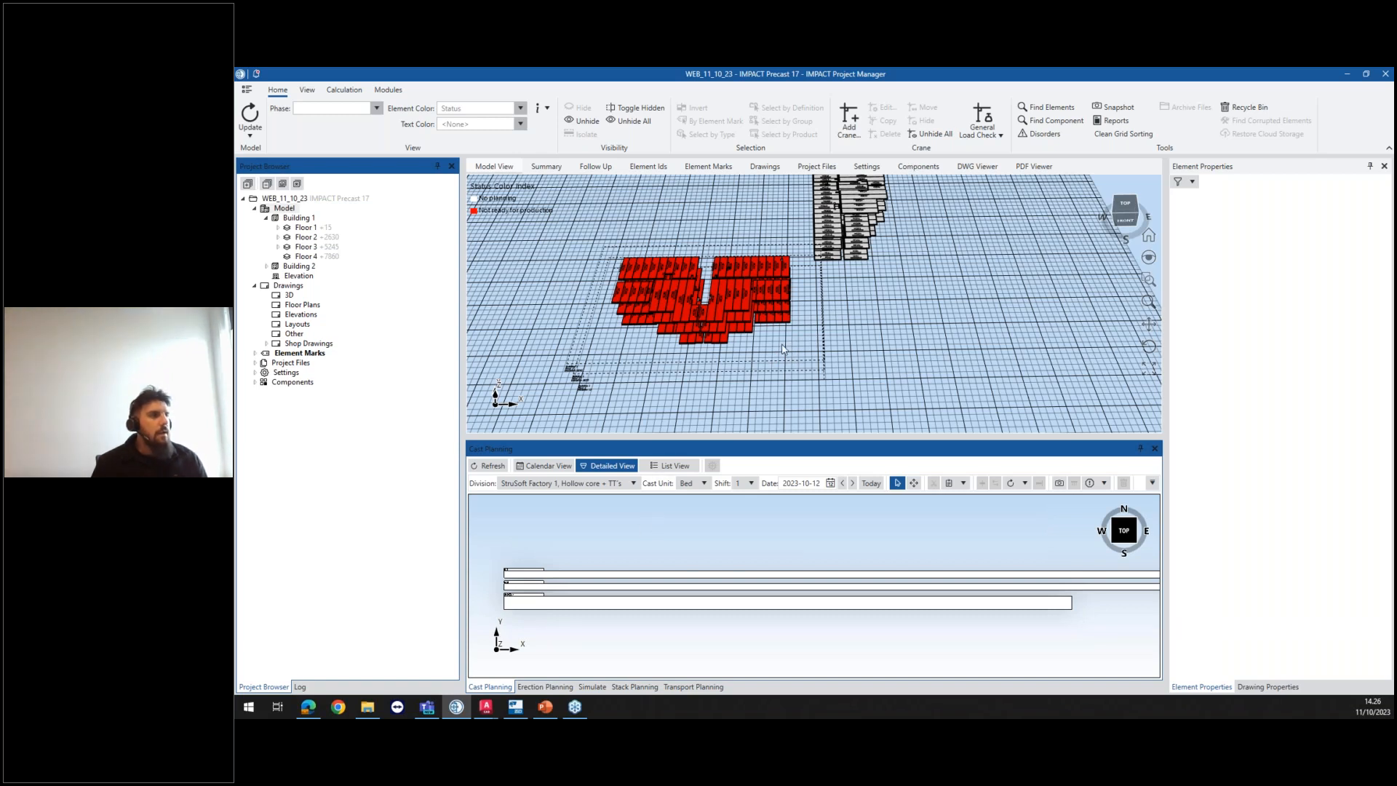
drag(797, 352, 661, 247)
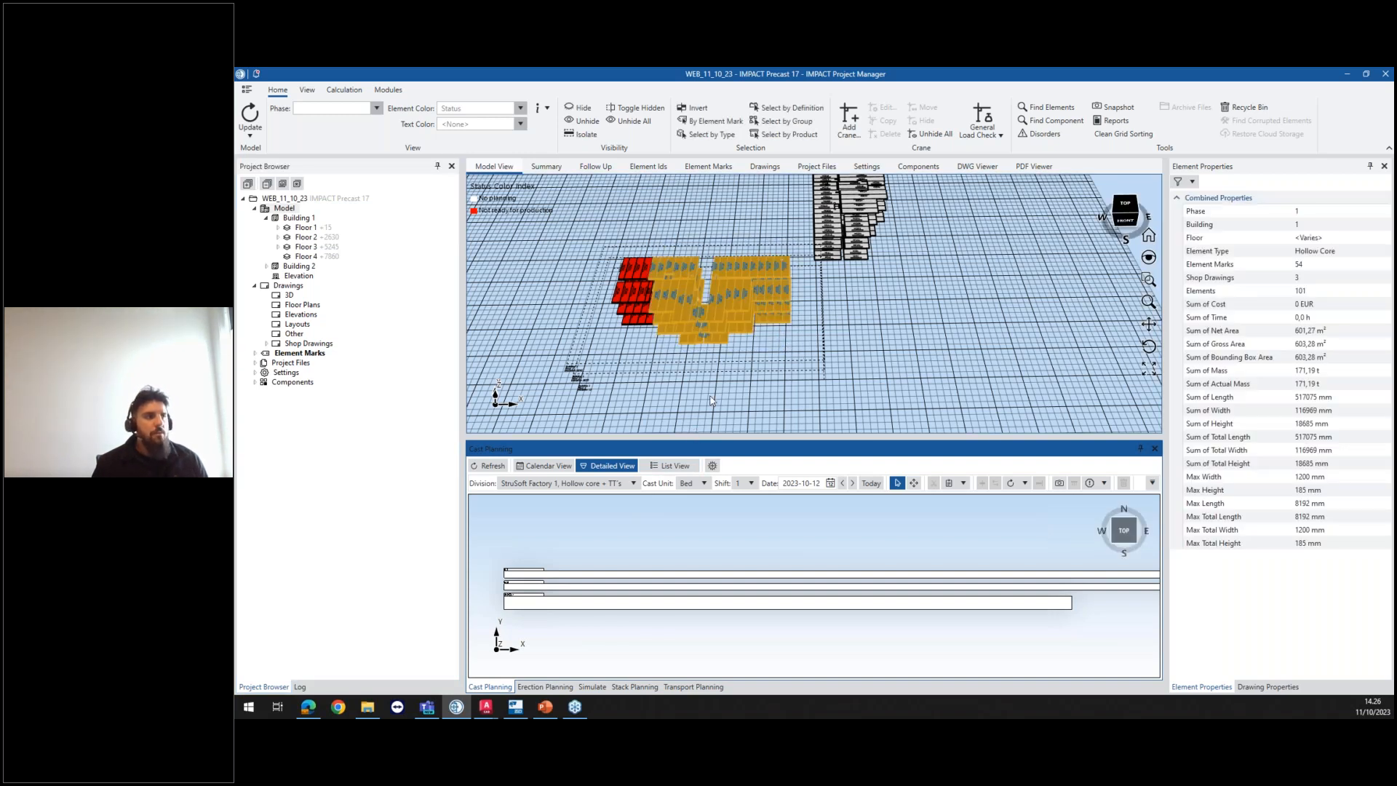
click(712, 391)
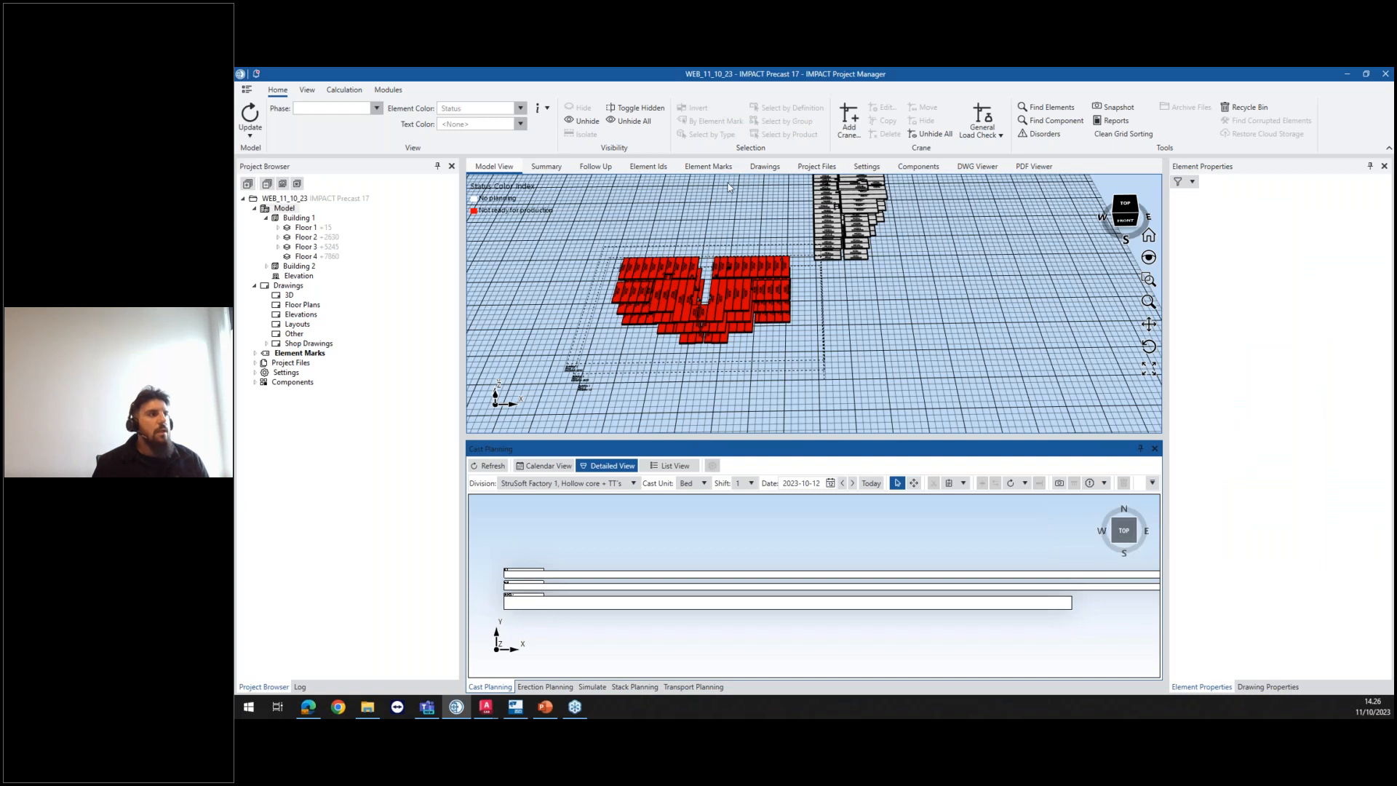
Step: List the element IDs with the Cast Planning grid preset and review the slabs' dimensions, strand counts and strand patterns
click(648, 167)
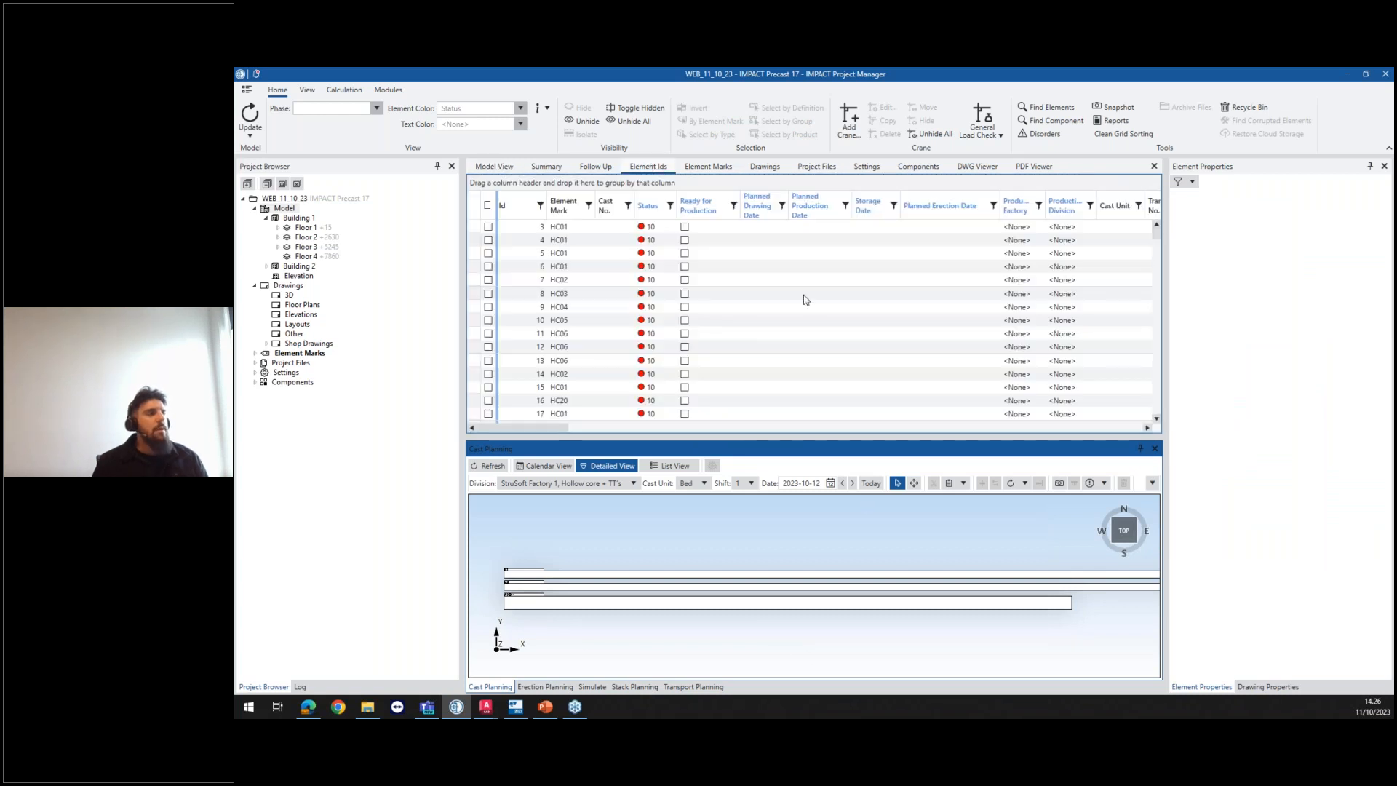
right_click(700, 212)
mouse_move(801, 266)
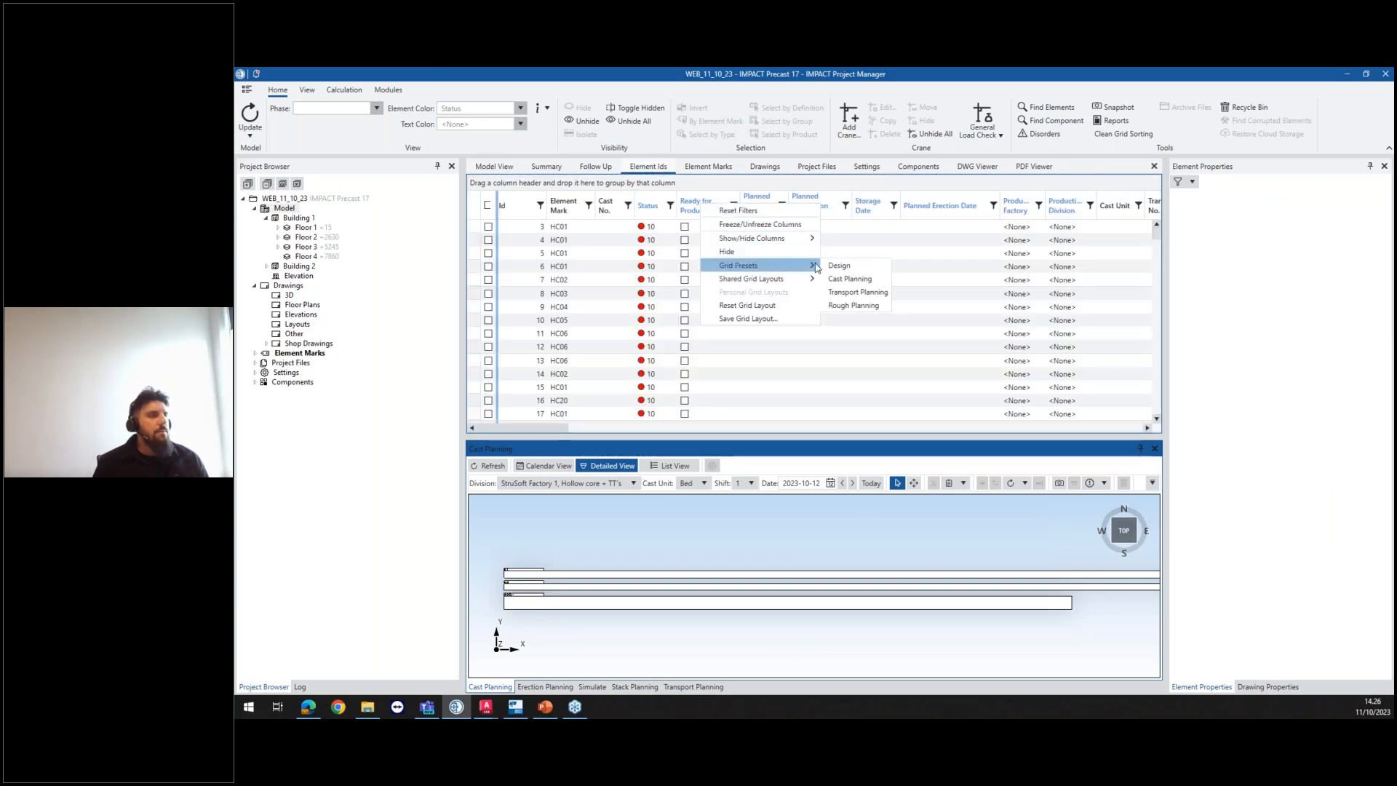
click(853, 288)
drag(721, 428, 995, 439)
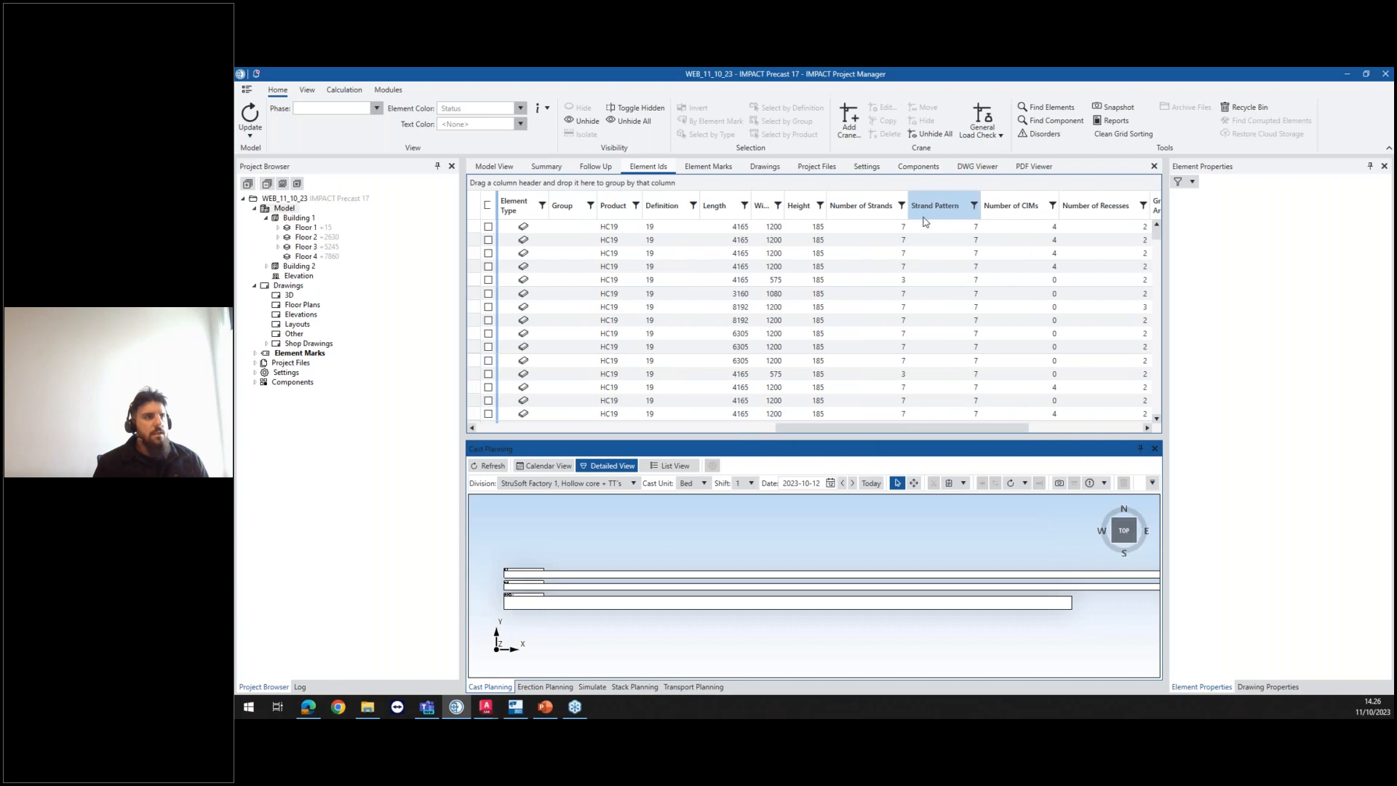
scroll(878, 271, down, 5)
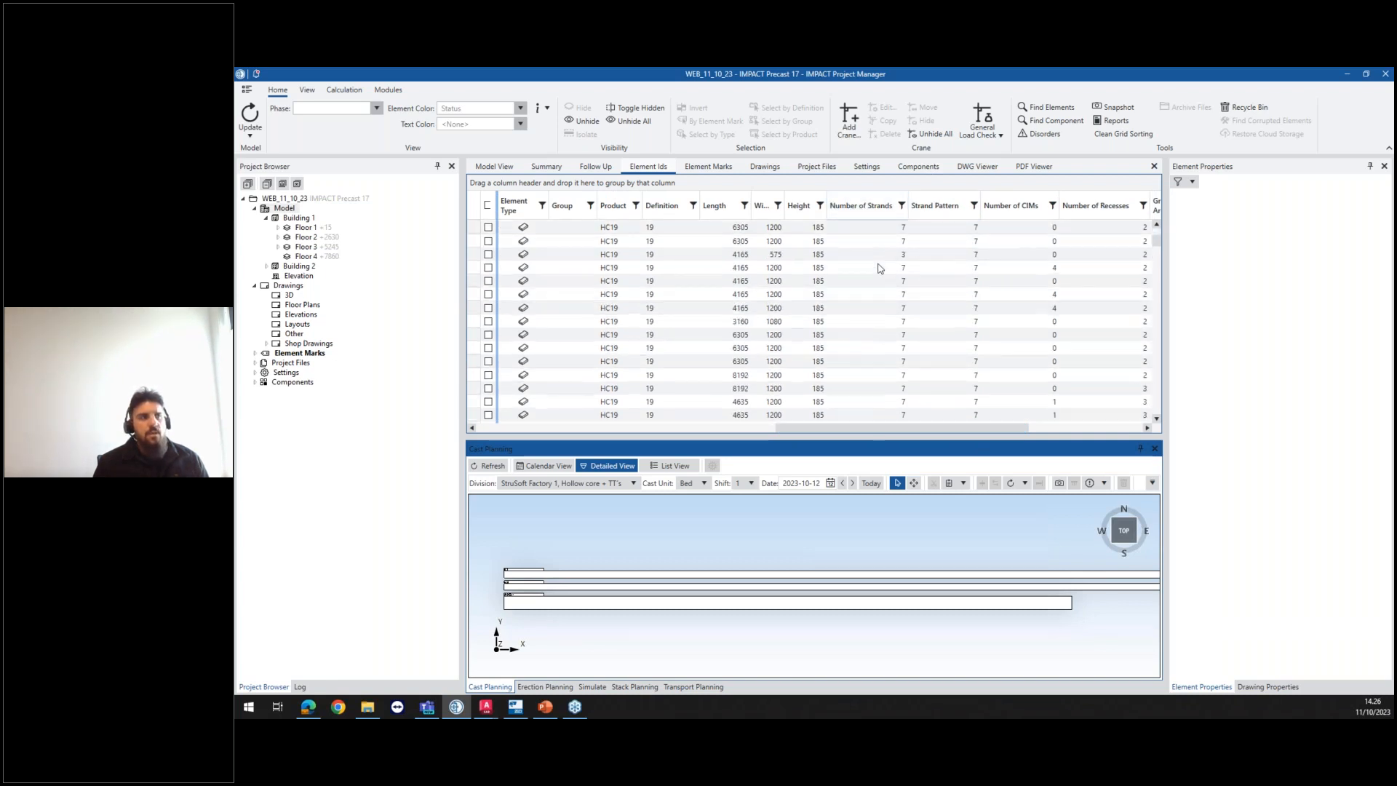
scroll(875, 284, down, 3)
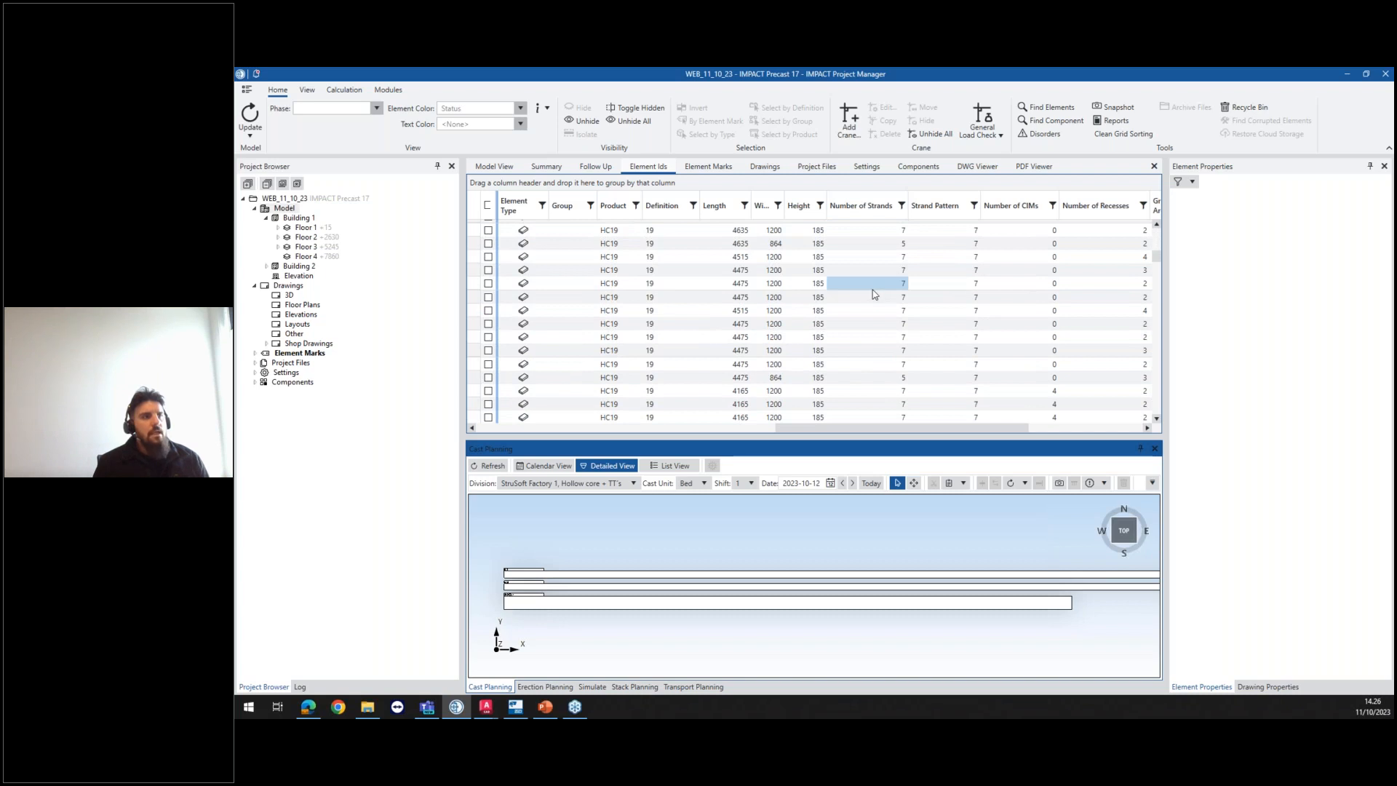
scroll(871, 290, down, 4)
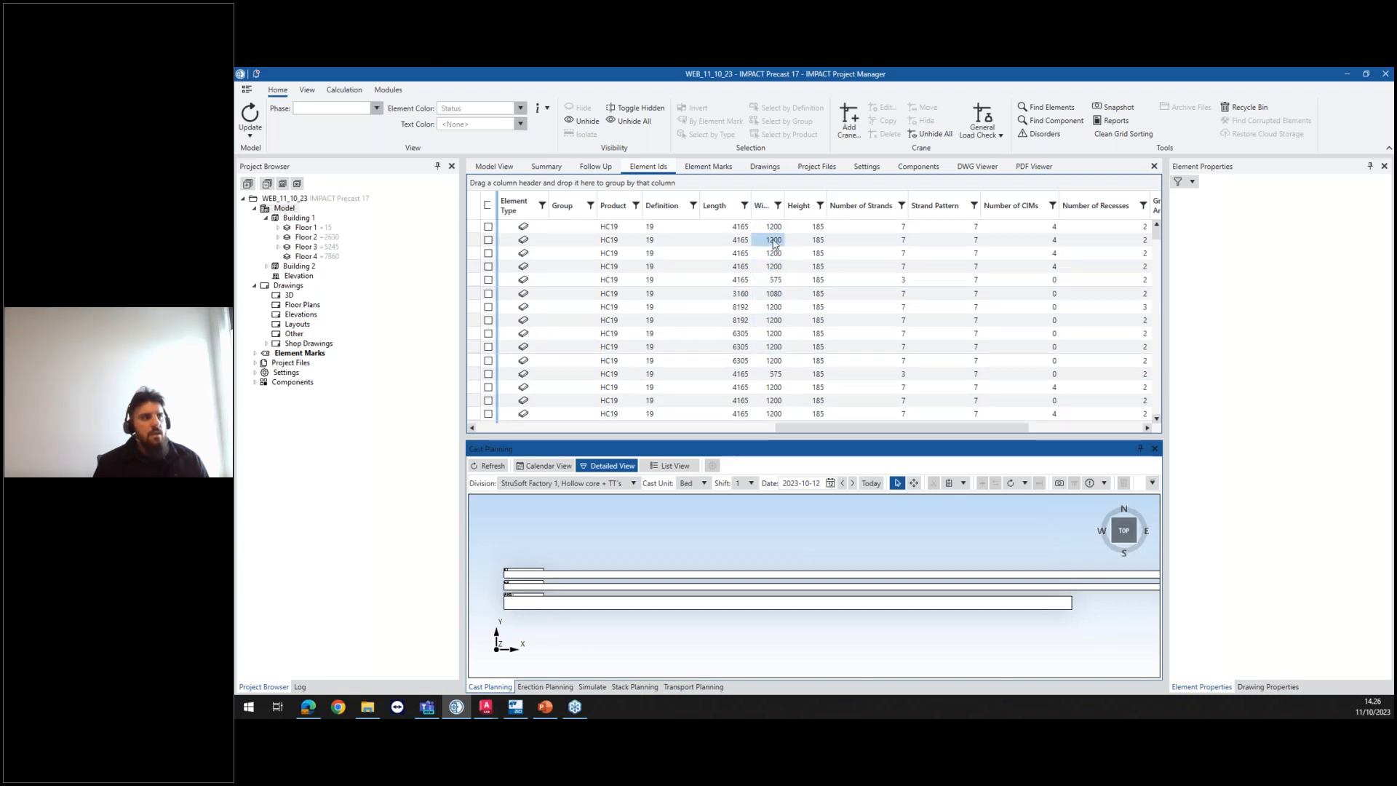
Step: Filter the element ID list to the slabs with 7 strands
click(901, 207)
click(909, 263)
click(938, 395)
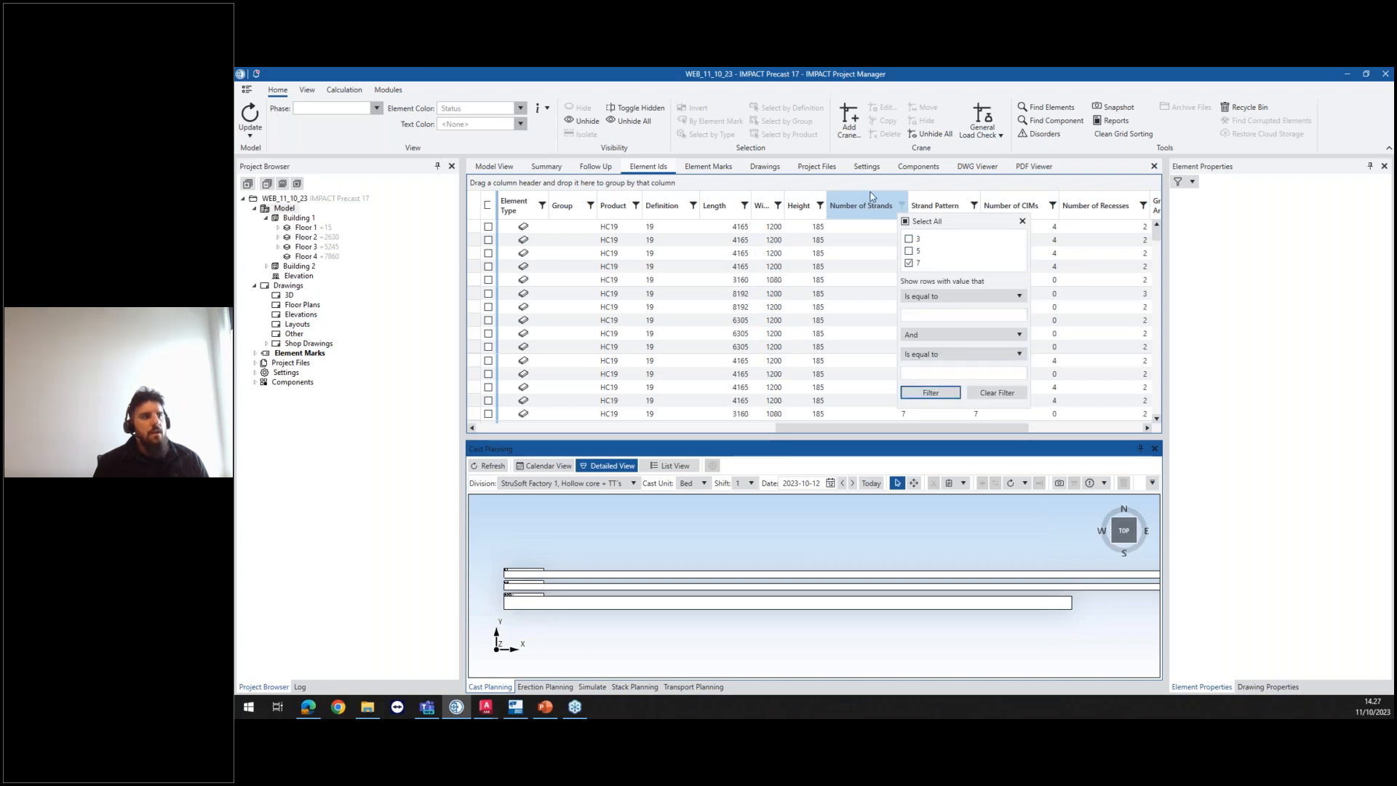
click(1023, 221)
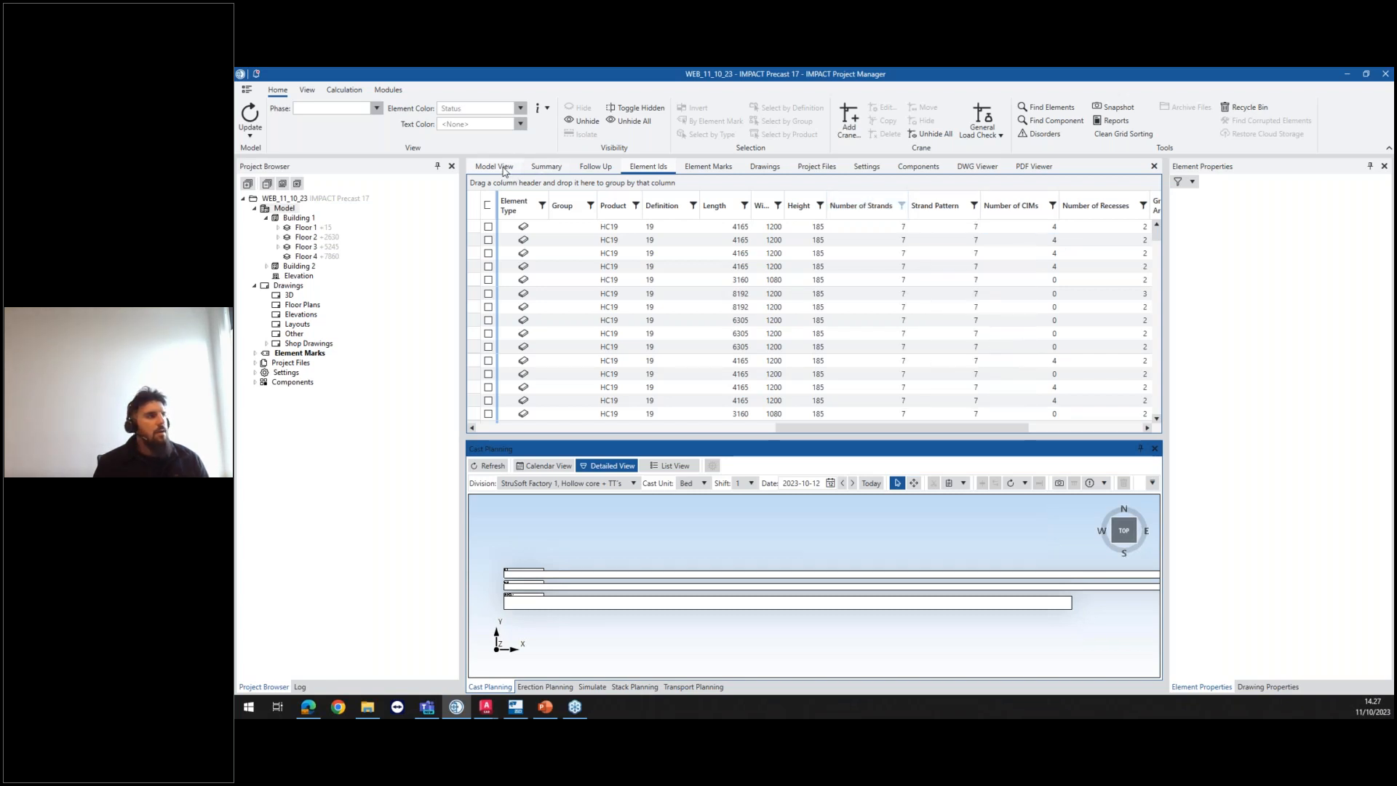
Step: Select casting beds HC1 and HC2 together with the 7-strand slabs in the right half of Building 1 in the model view
click(504, 171)
scroll(713, 304, up, 2)
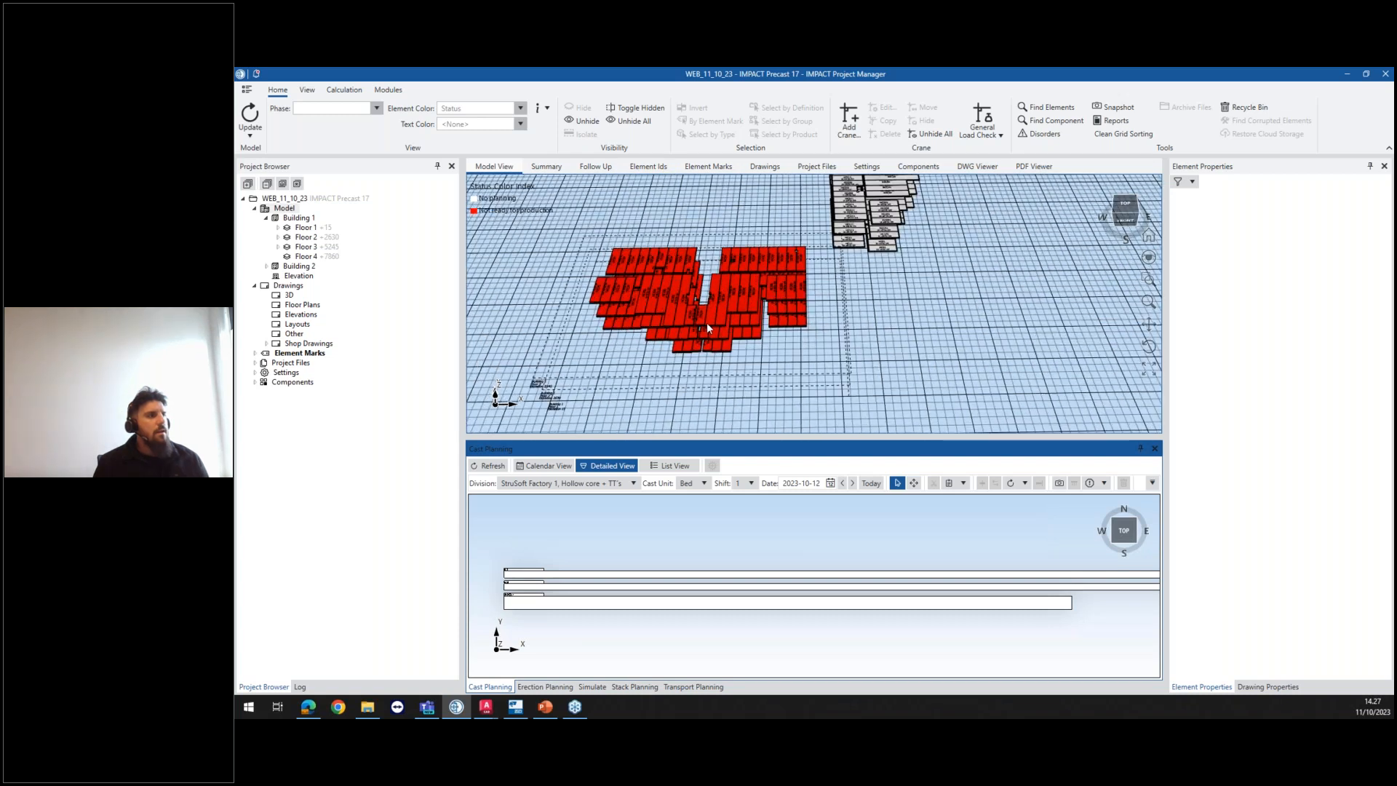
middle_drag(693, 330, 815, 338)
drag(811, 356, 555, 200)
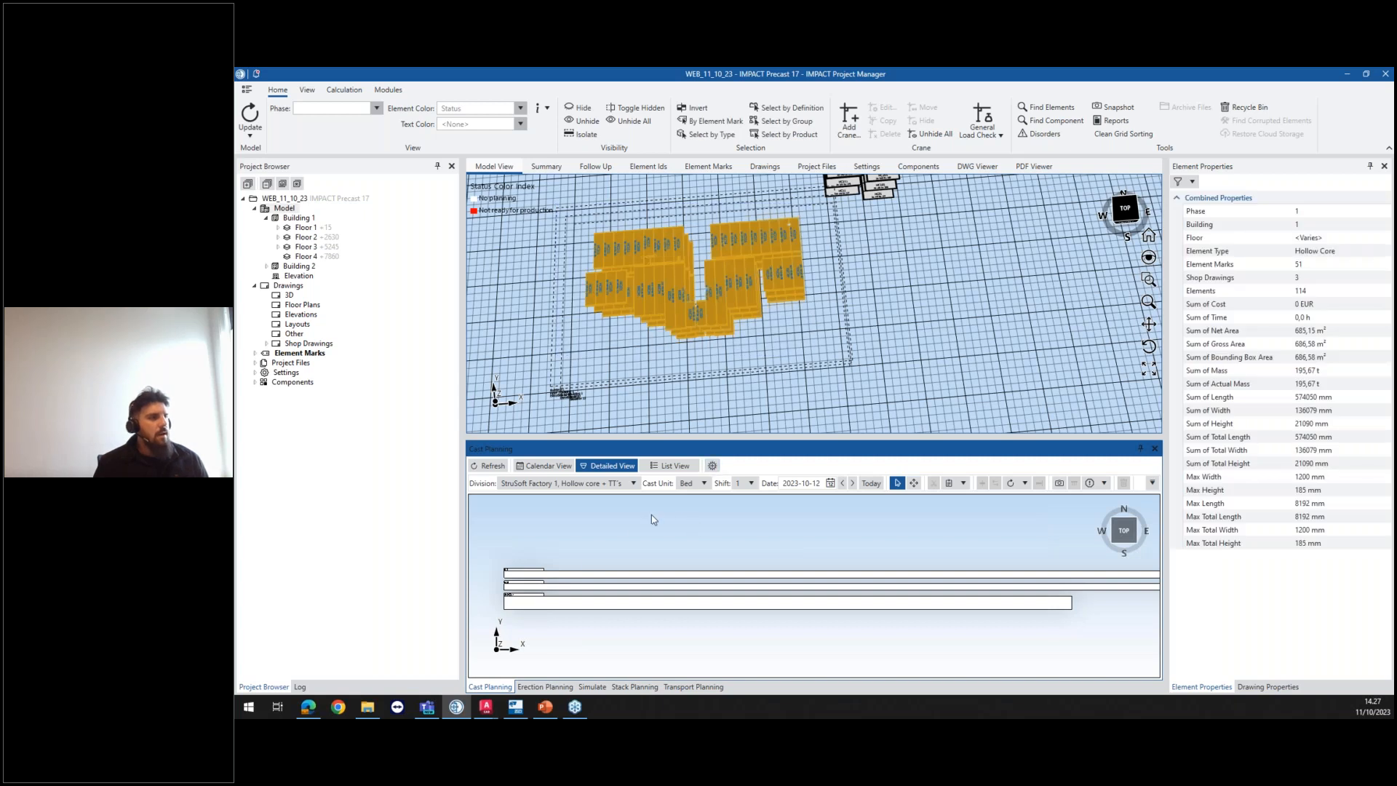
click(531, 573)
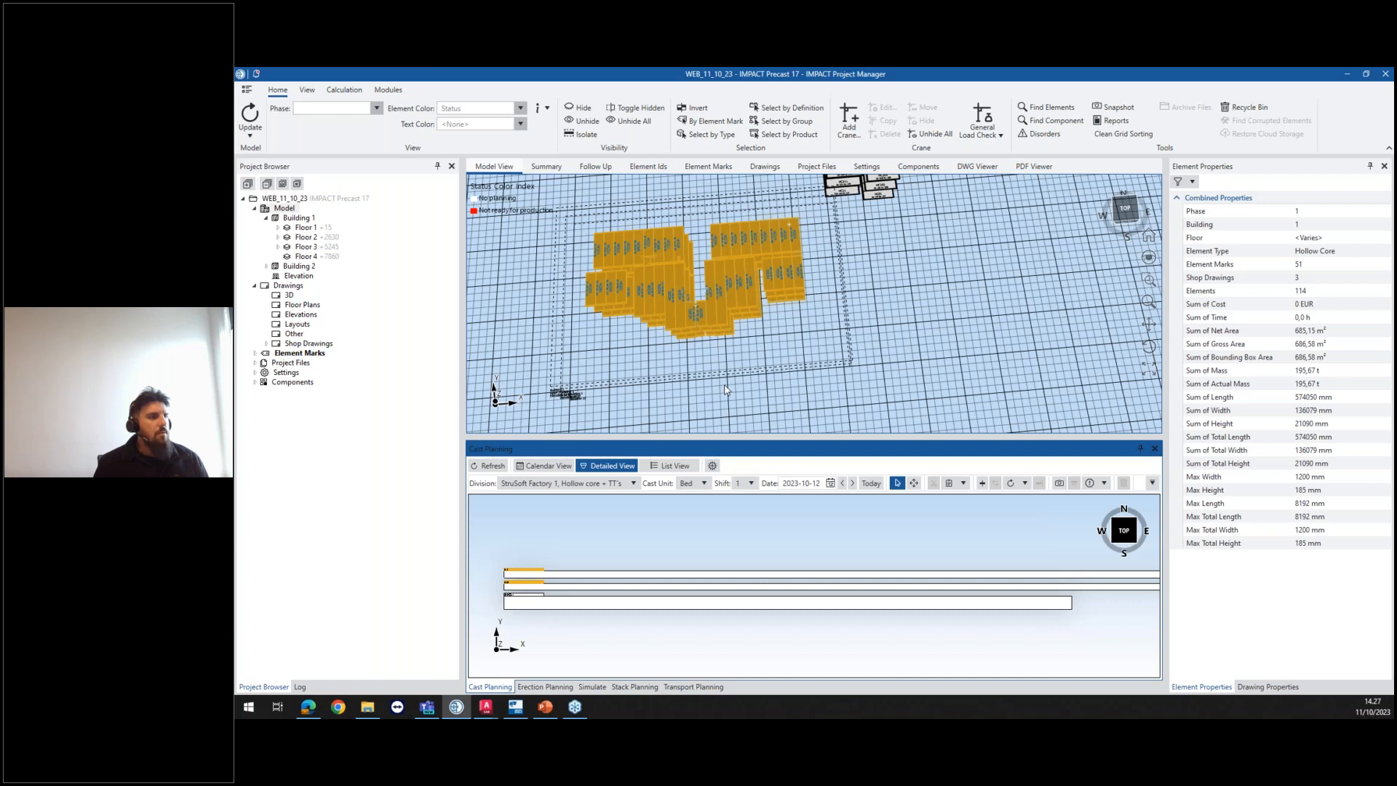
click(800, 204)
drag(803, 195, 688, 347)
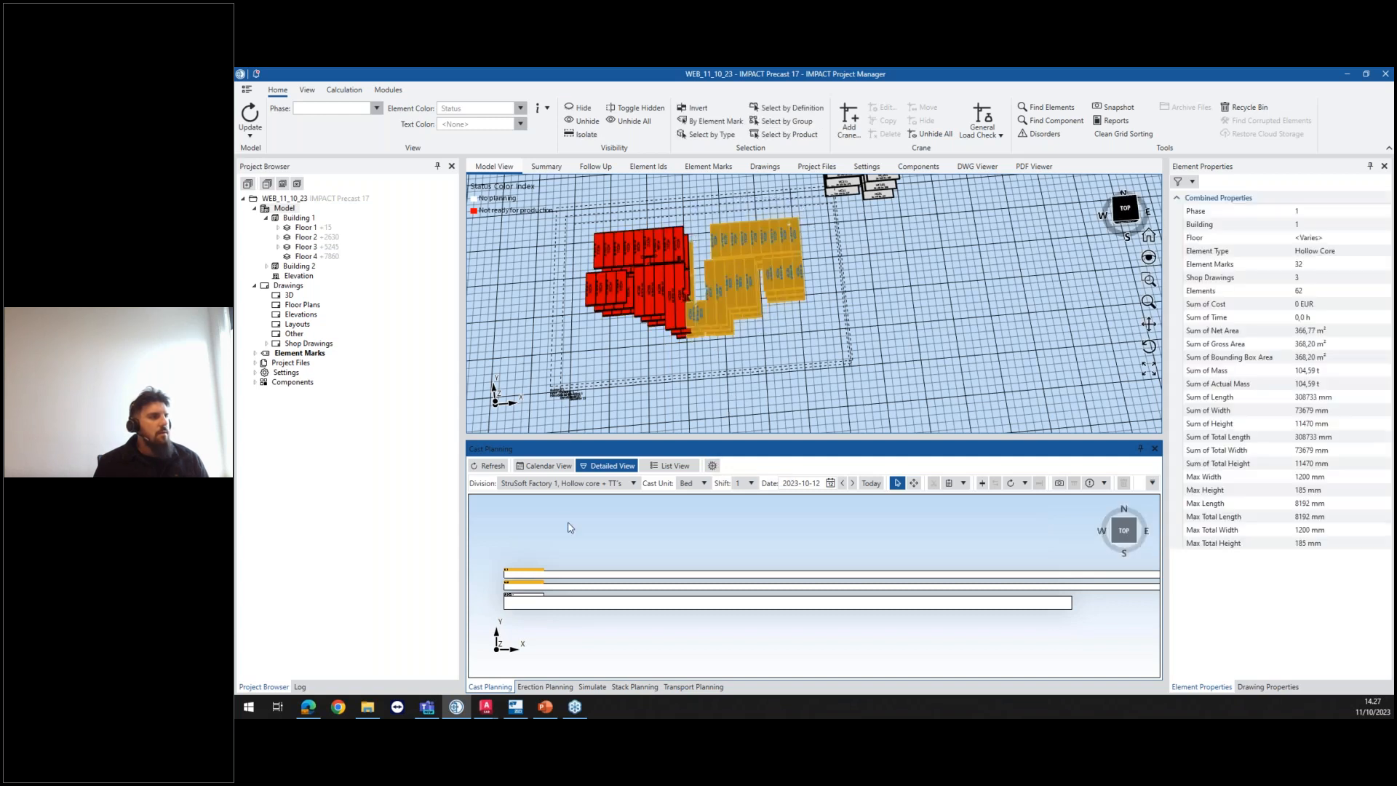
Step: Auto-cast the selected slabs with Multi Cast enabled and cast order Width Then Length/Descending, without updating the planned dates
click(712, 469)
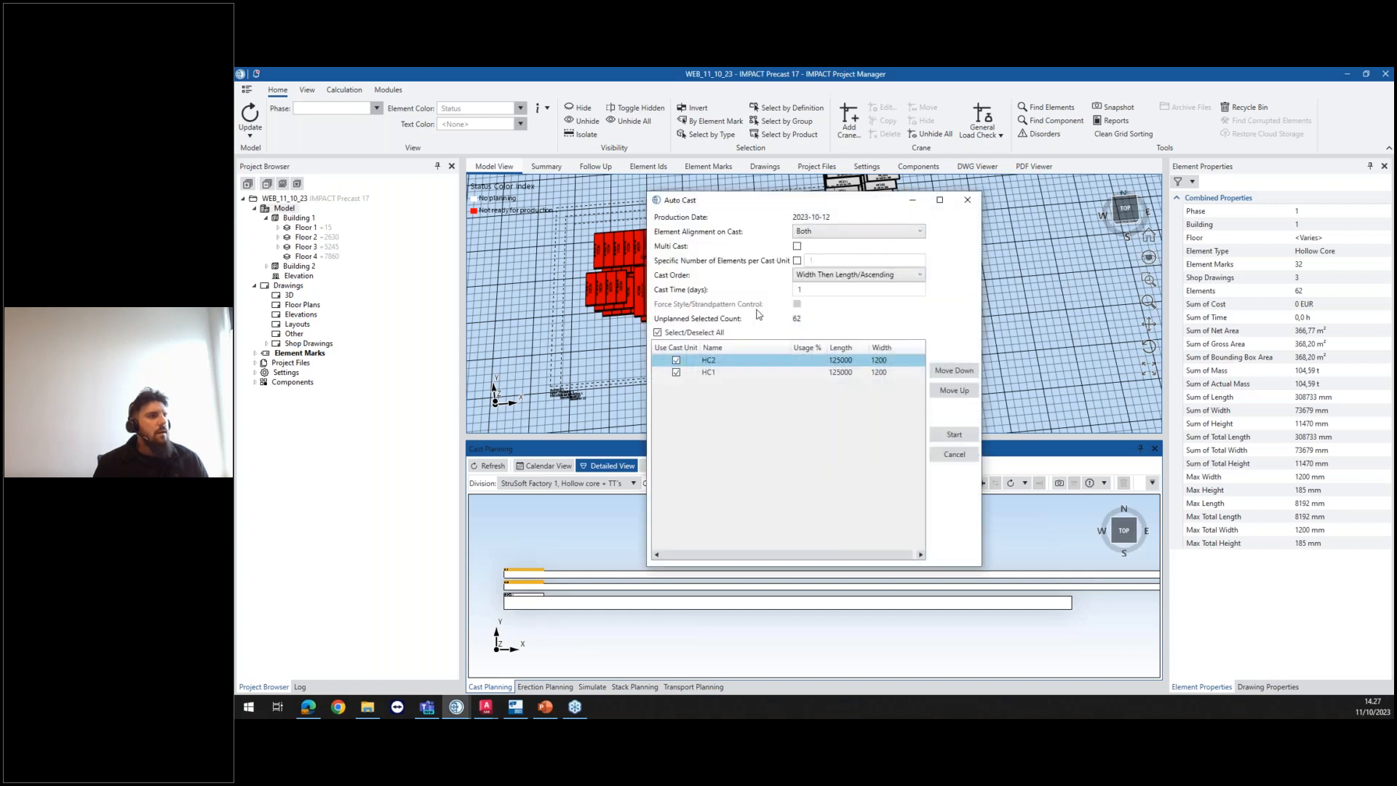
click(797, 246)
click(826, 275)
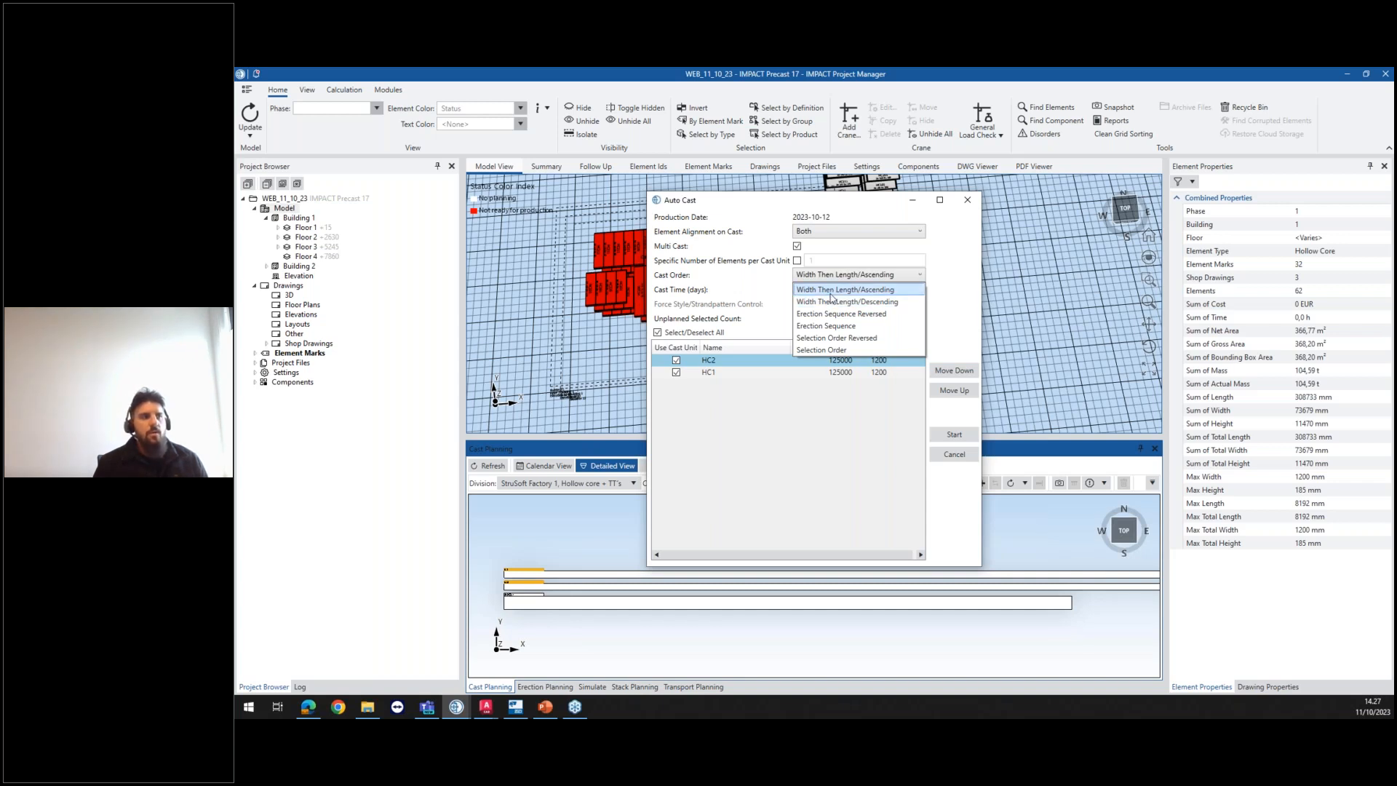
click(832, 302)
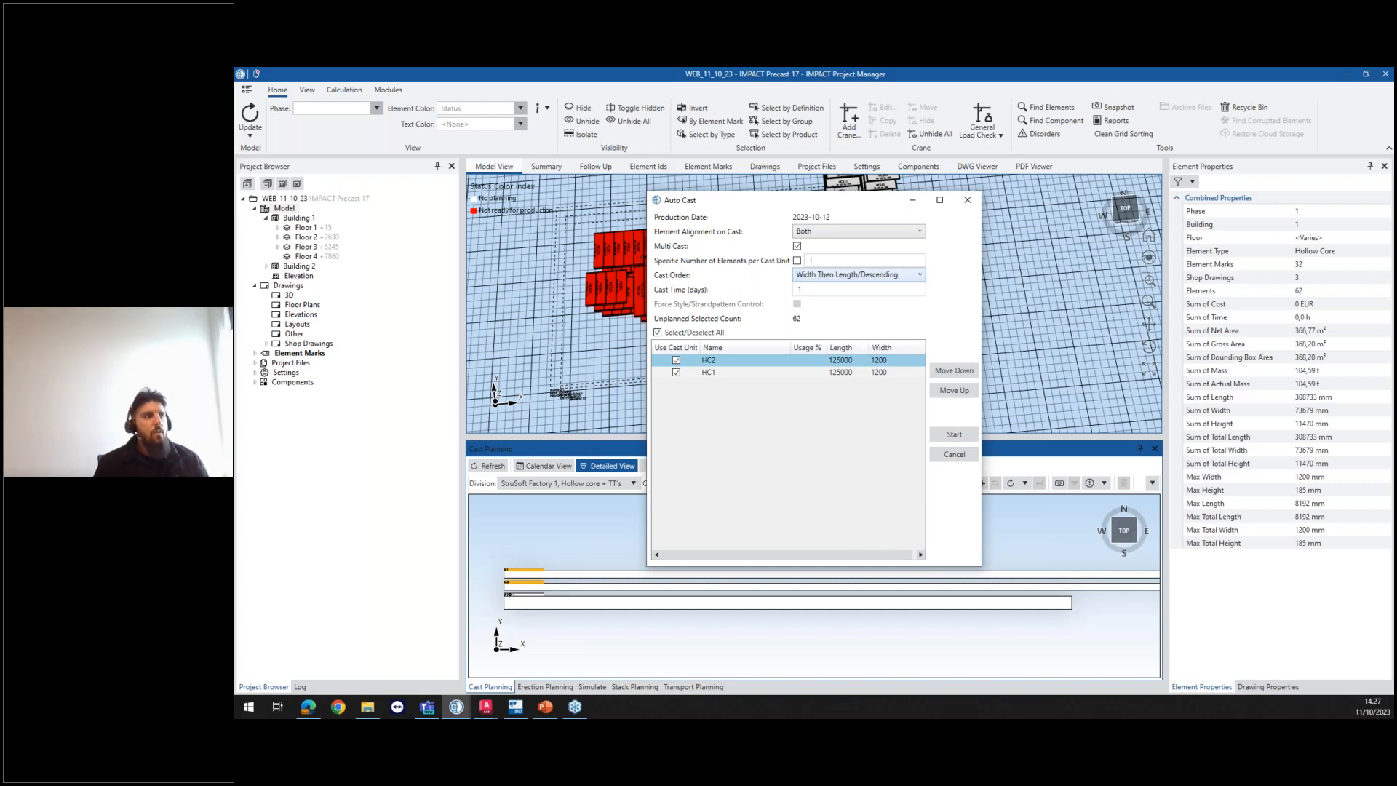
click(801, 288)
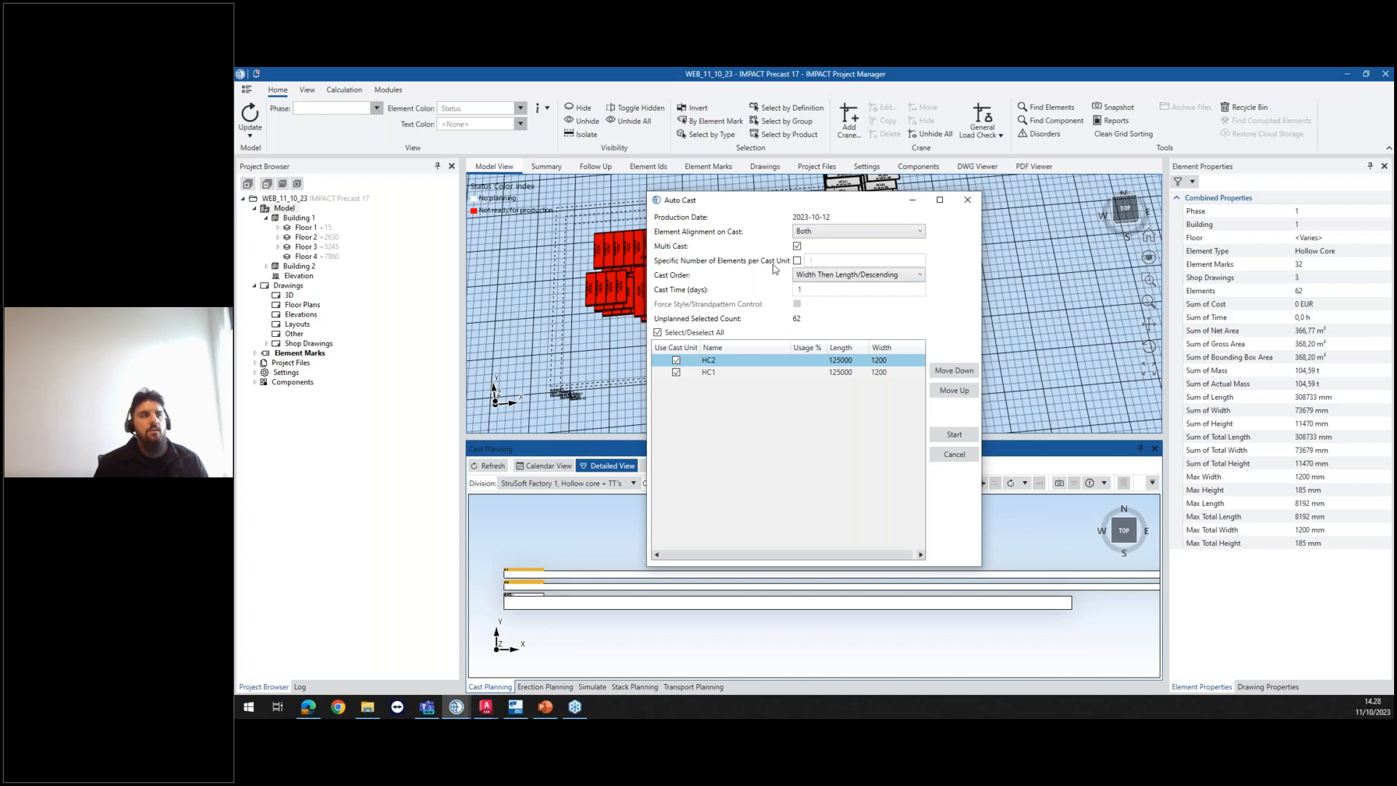
click(947, 439)
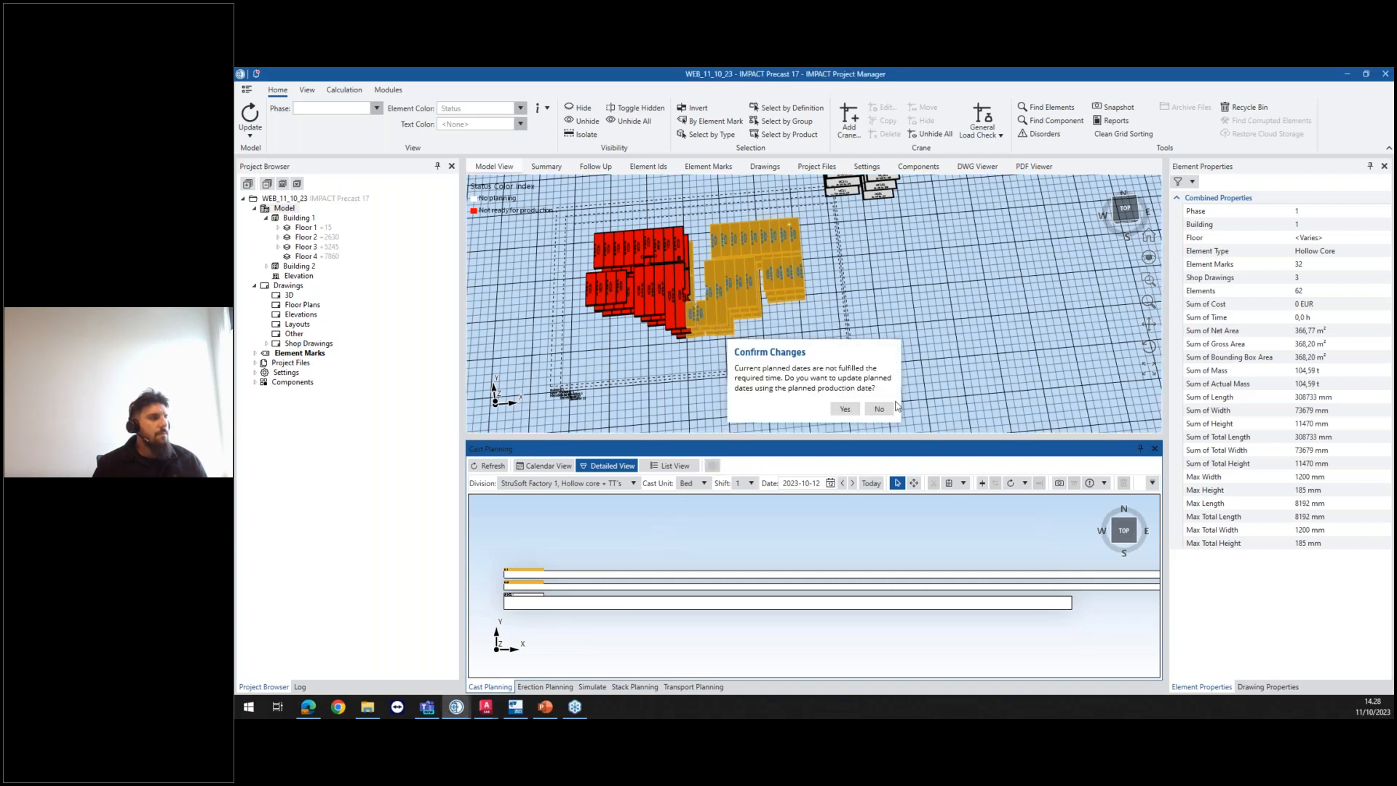
click(879, 409)
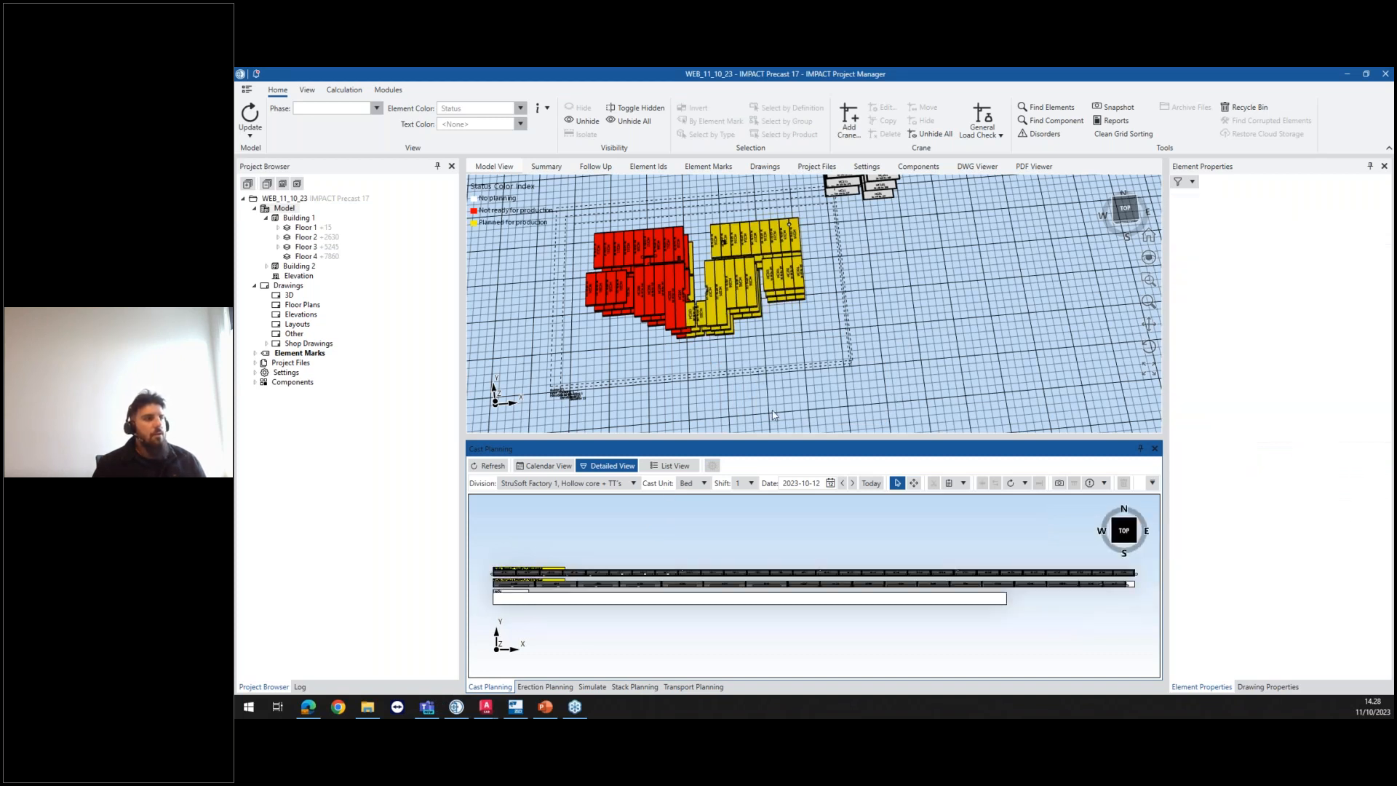
Step: Examine how the slabs are laid out along beds HC1 and HC2 for 2023-10-12
scroll(563, 585, up, 4)
scroll(576, 582, up, 2)
middle_drag(576, 582, 775, 544)
scroll(735, 556, down, 2)
scroll(739, 555, up, 4)
scroll(775, 544, down, 5)
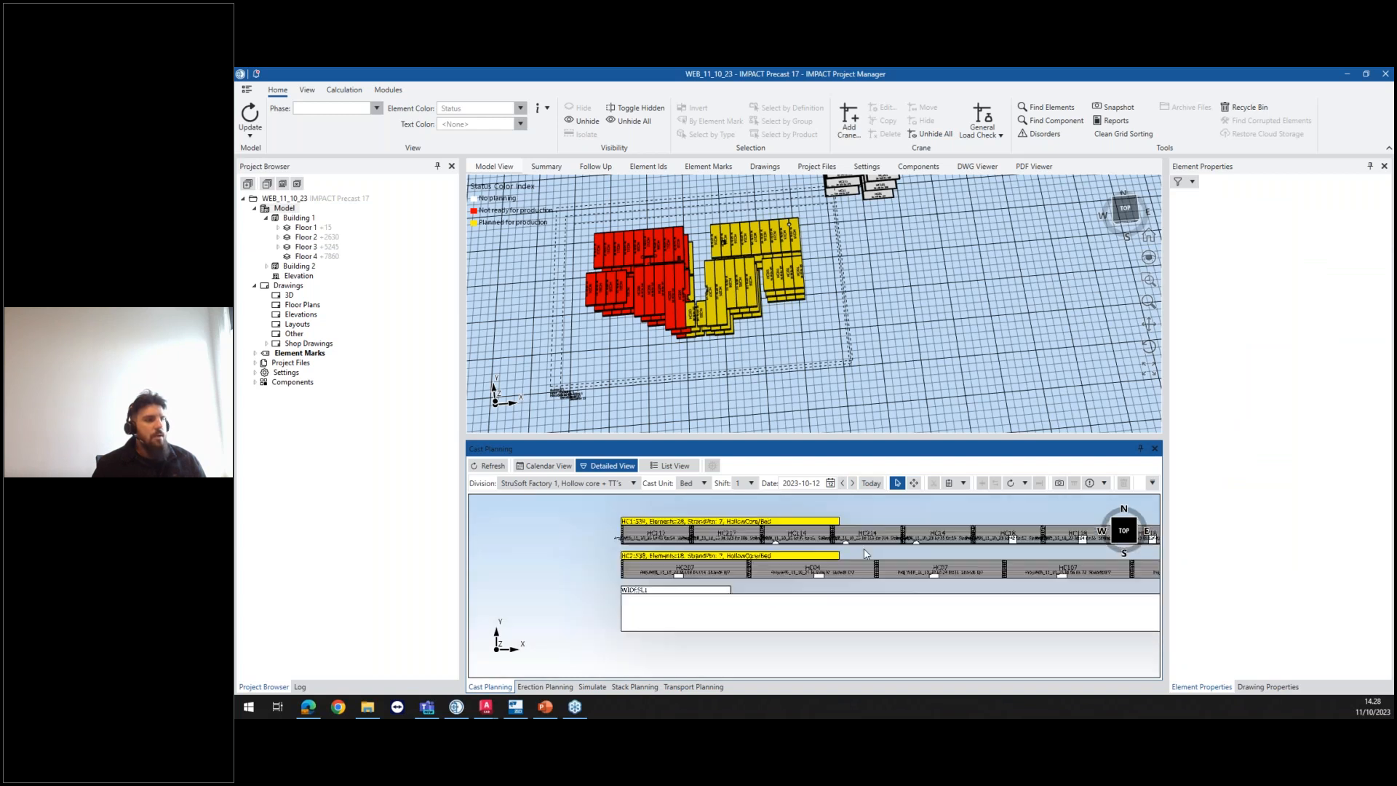
scroll(777, 515, down, 3)
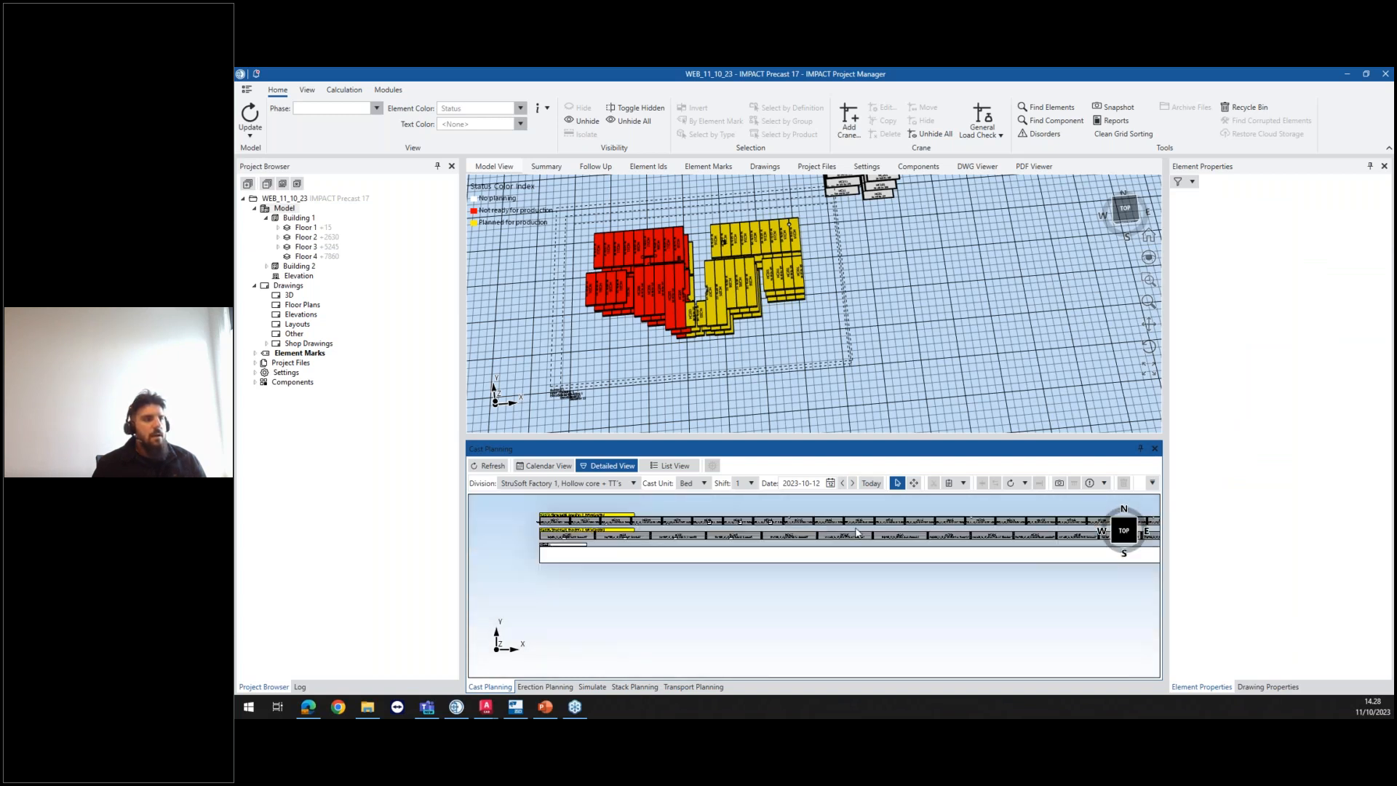
scroll(905, 526, down, 2)
scroll(908, 522, up, 3)
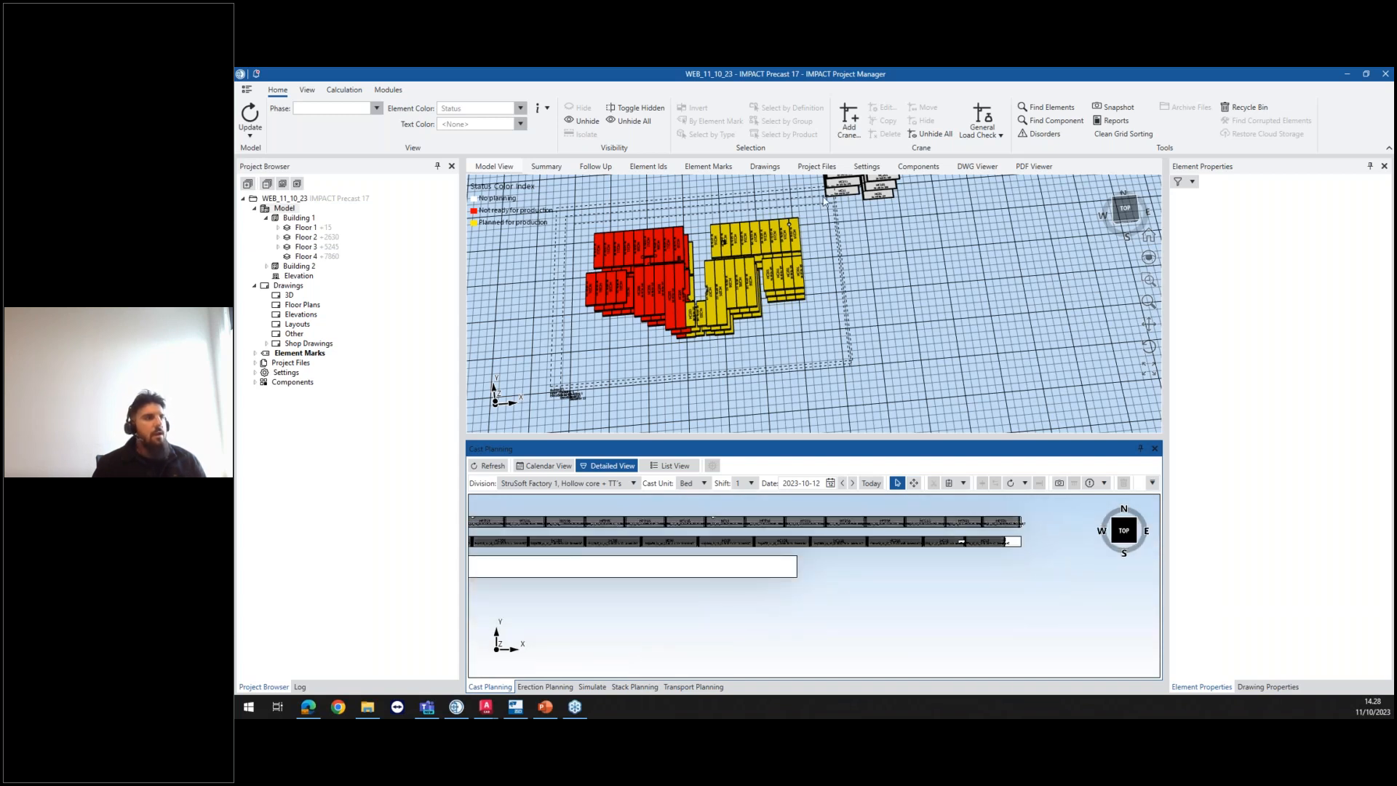
Step: Change the strand filter of the element ID list to show only slabs with 3 and 5 strands
click(648, 168)
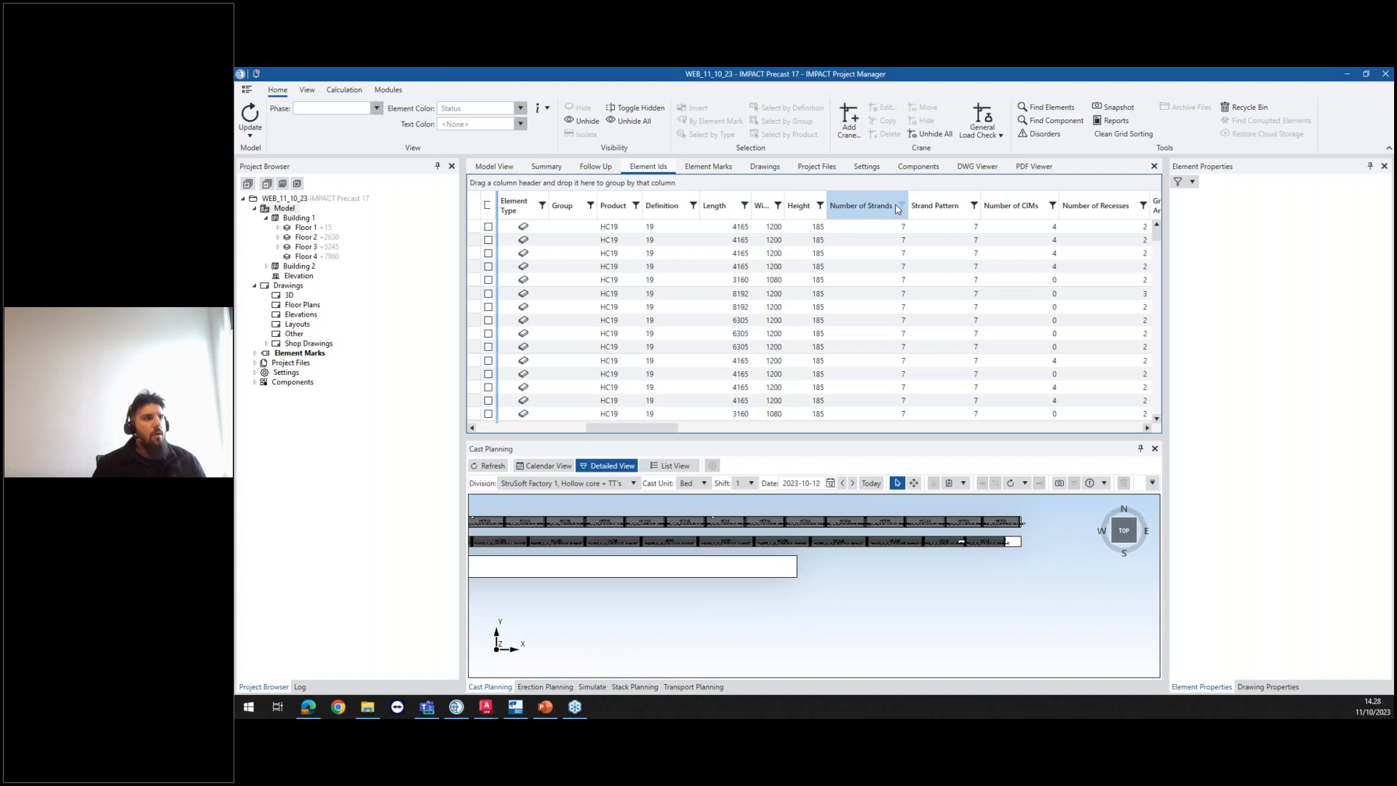
click(901, 206)
click(908, 263)
click(909, 262)
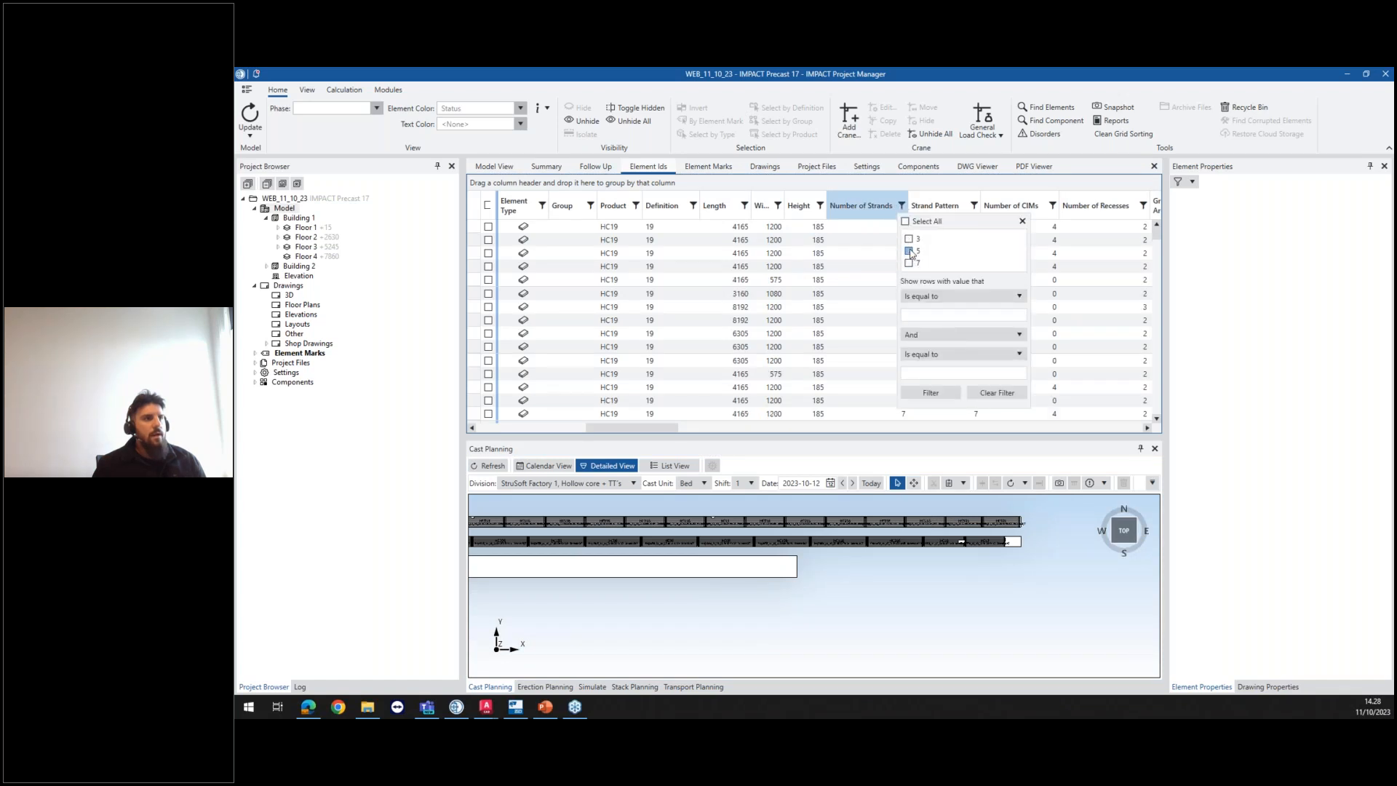
click(909, 250)
click(909, 238)
click(939, 394)
Step: Select the filtered slabs of Building 1 in the model and auto-cast them on bed HC1 for Friday 2023-10-13 from the cast calendar
click(495, 166)
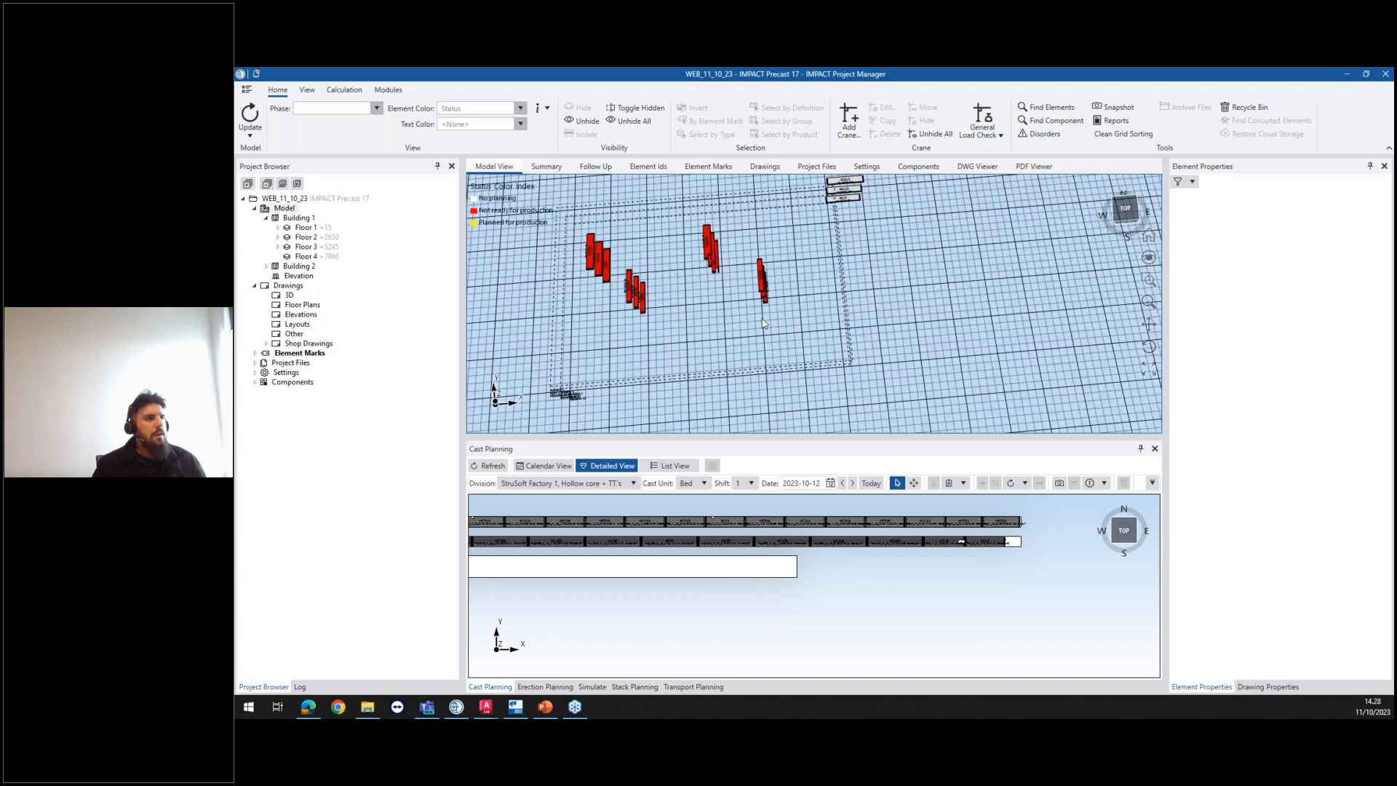
drag(788, 318, 609, 256)
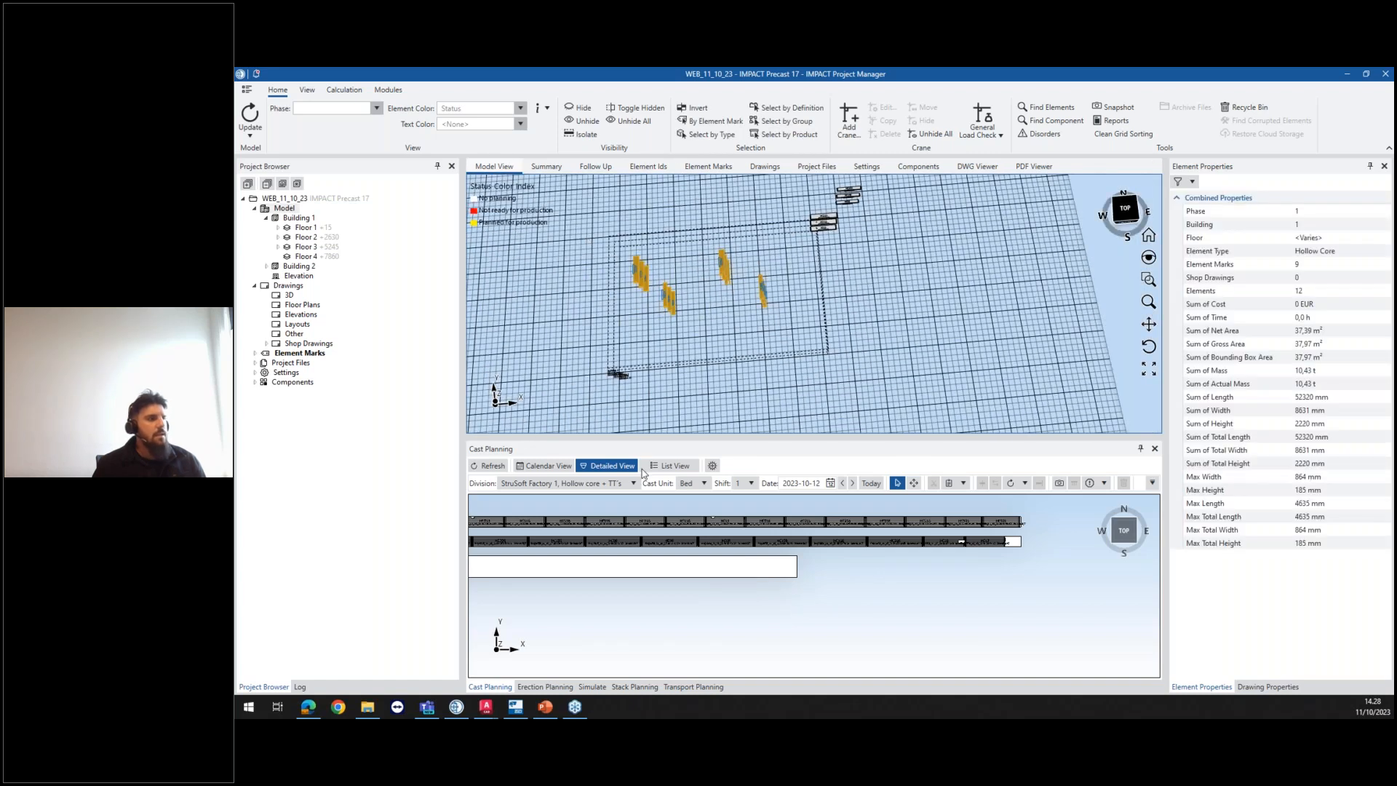
click(550, 466)
click(551, 466)
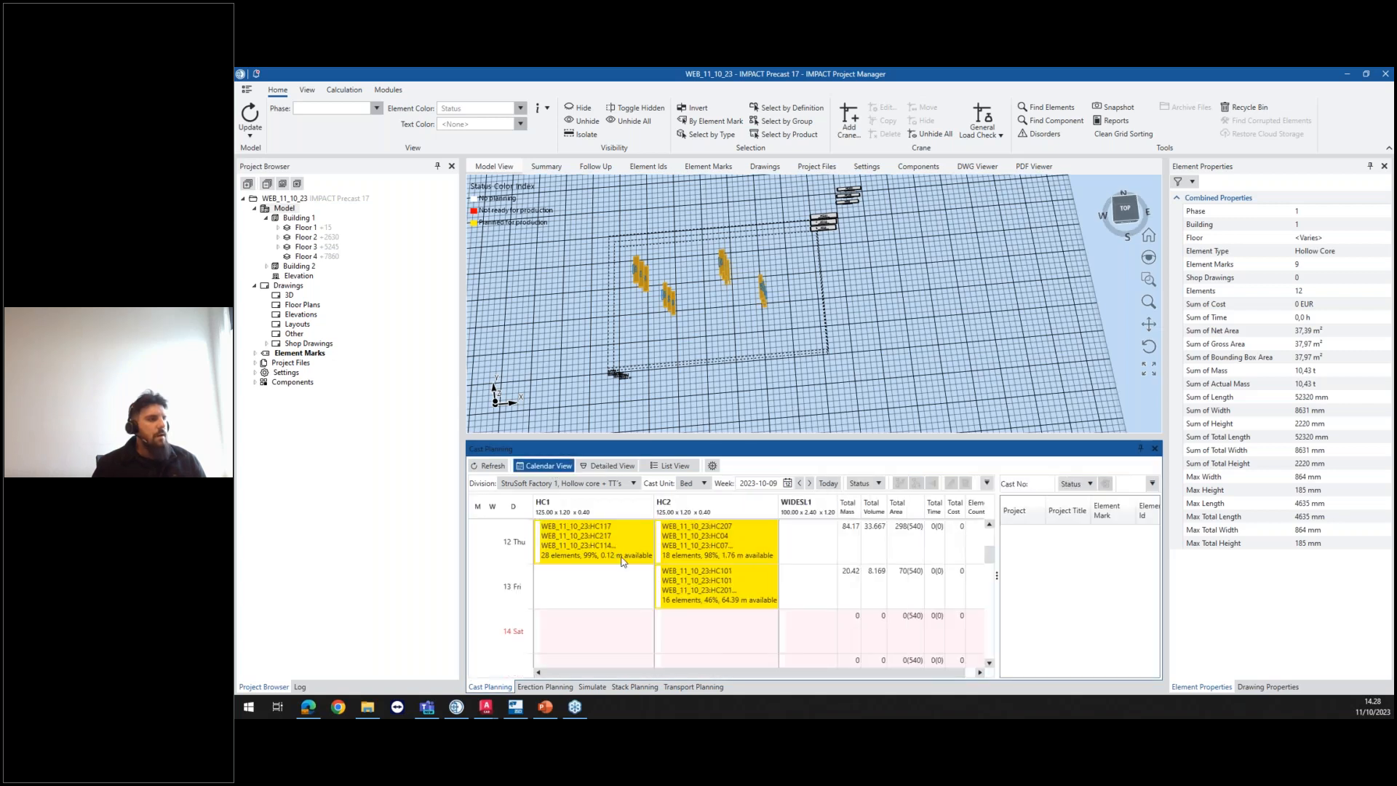
scroll(610, 586, down, 2)
click(618, 575)
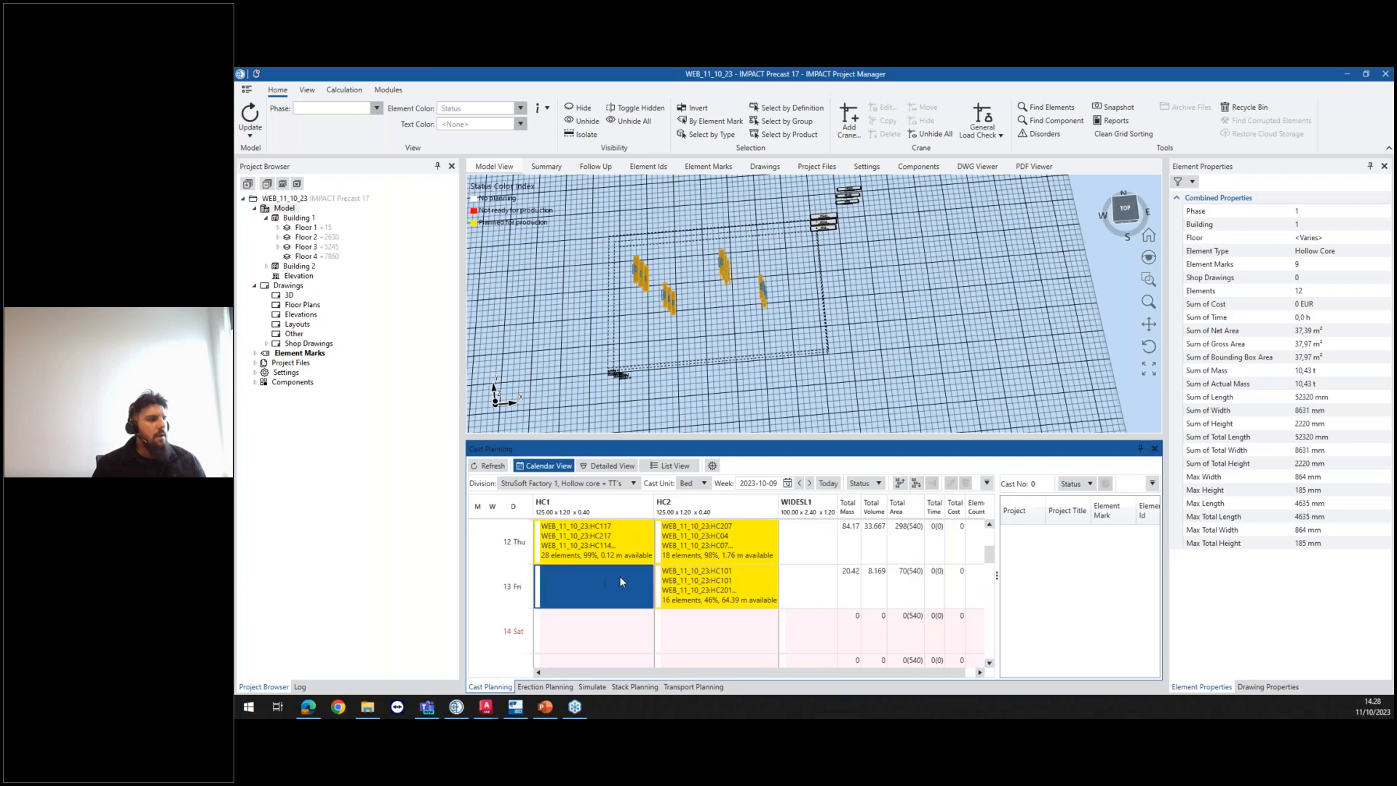
click(712, 467)
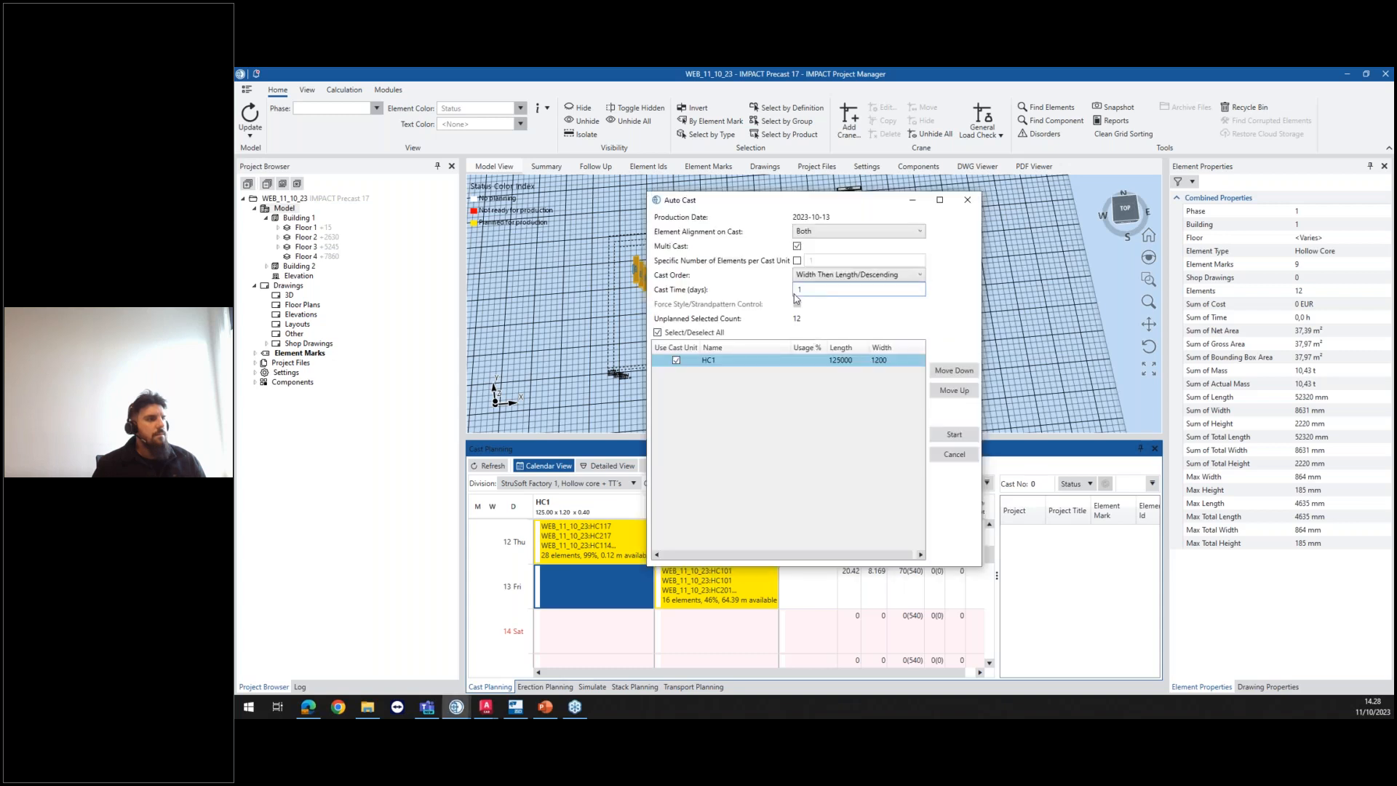
click(952, 436)
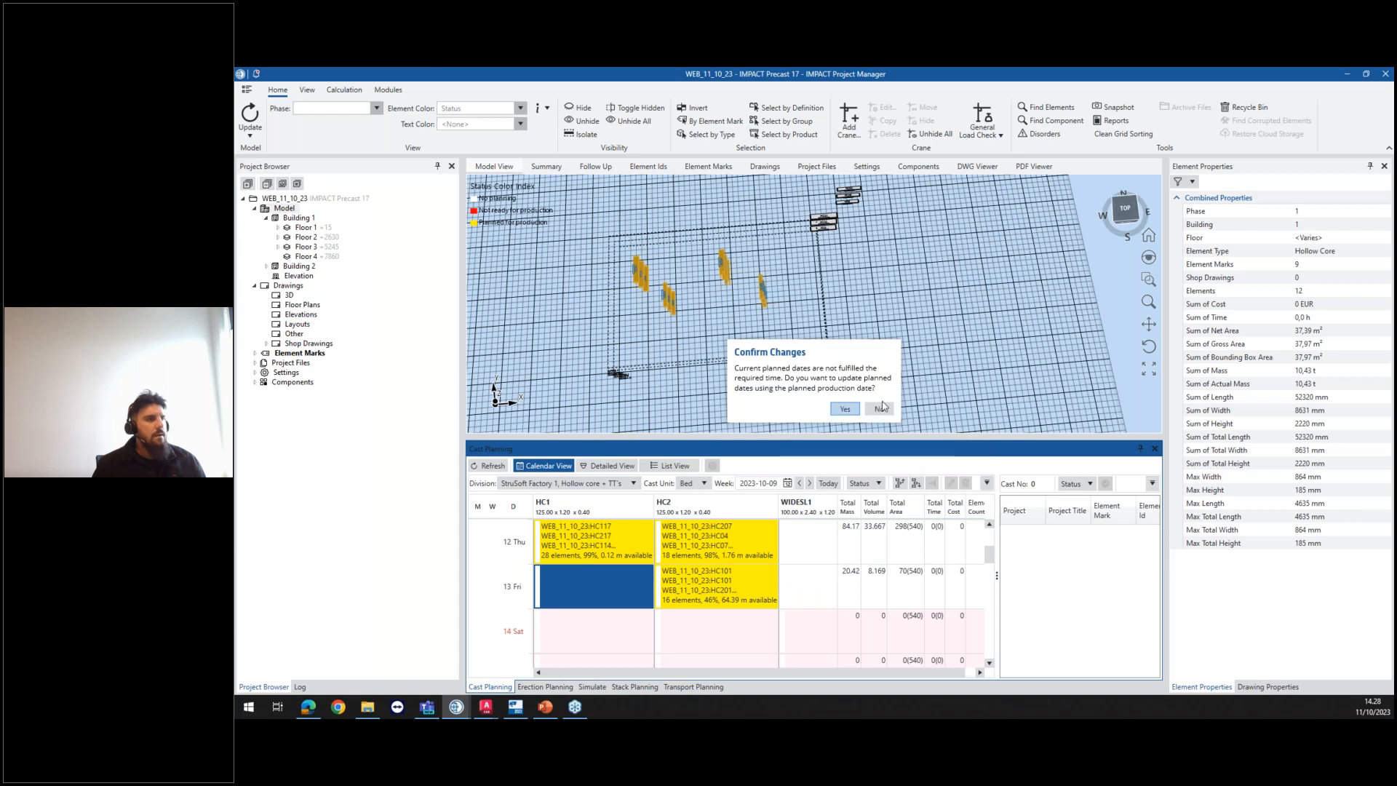
click(844, 409)
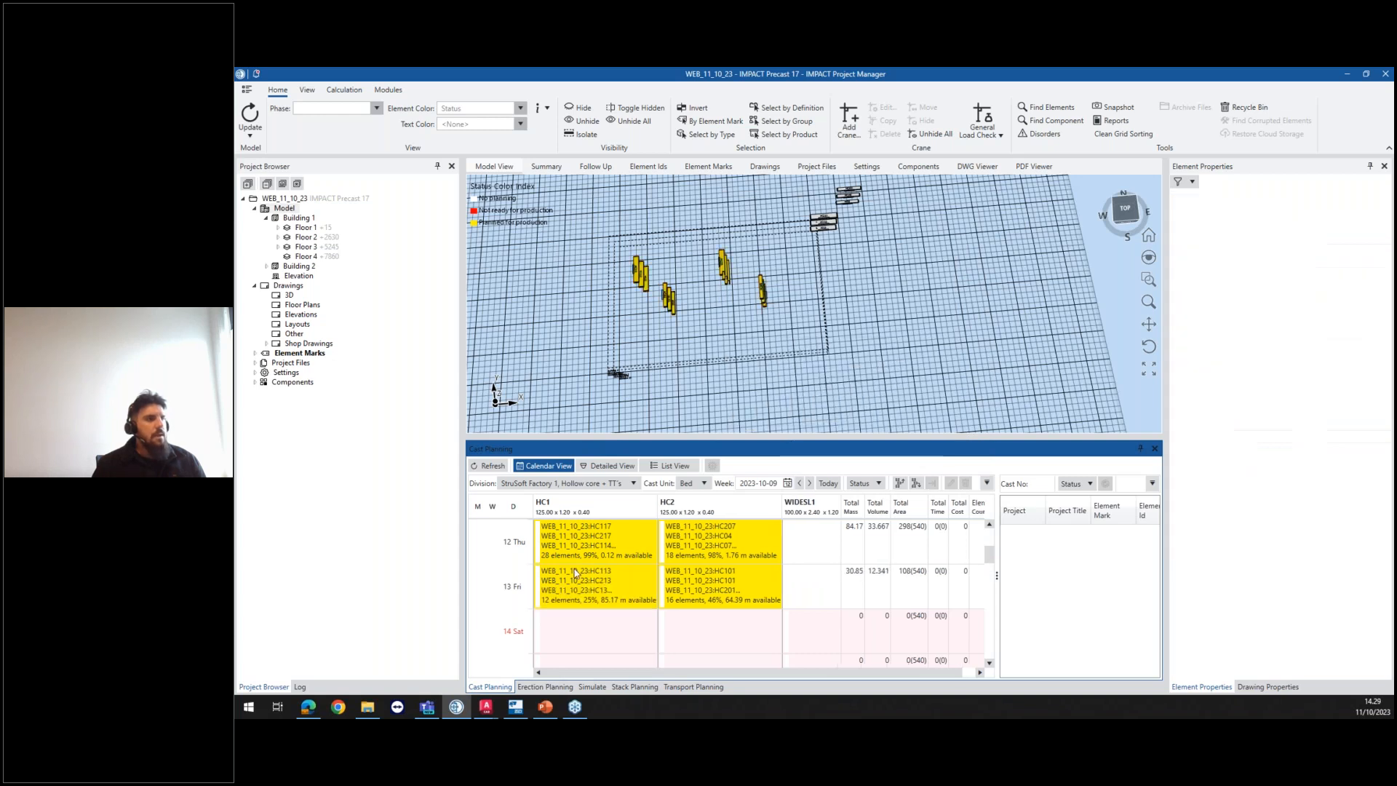
Step: Open the detailed bed view for 2023-10-13 and inspect the slabs placed side by side and their strand counts
double_click(704, 539)
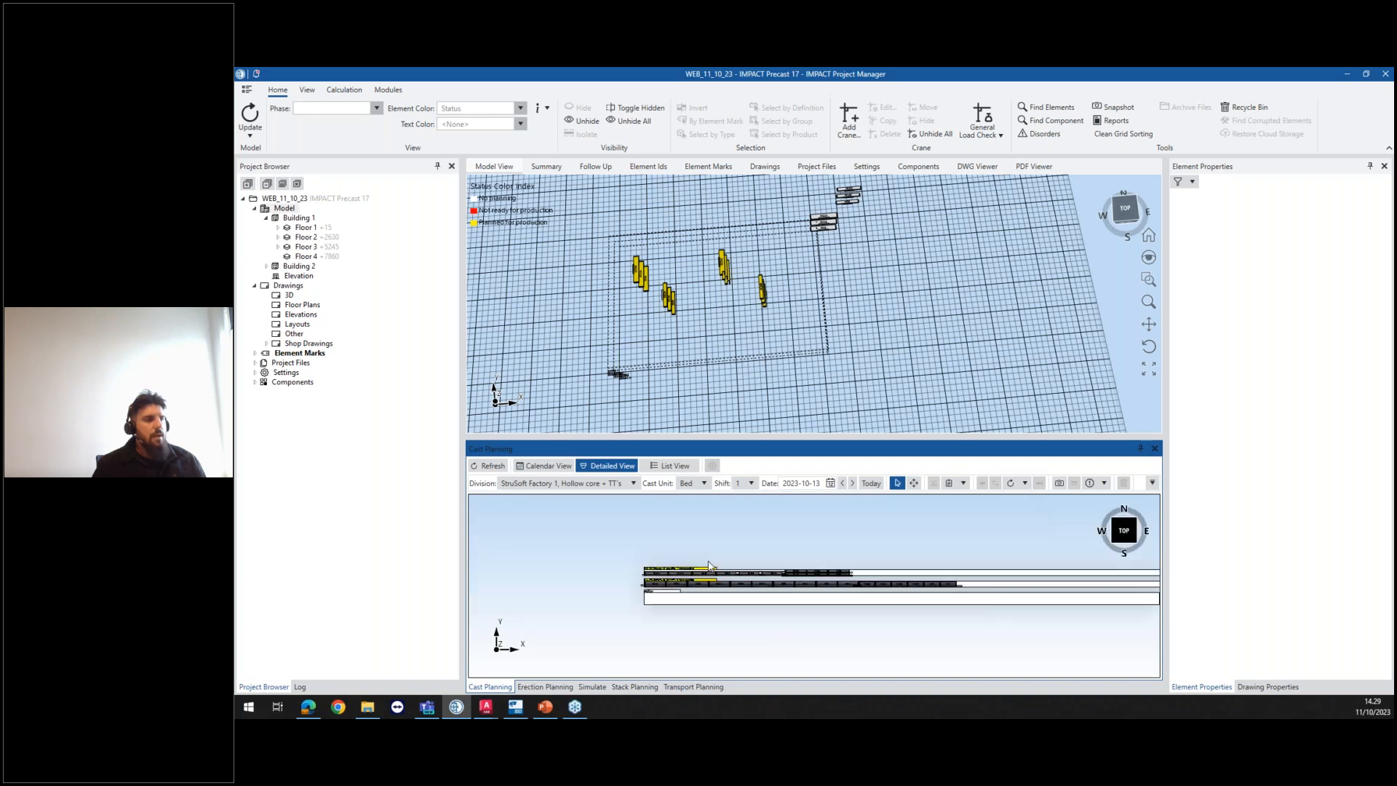
scroll(723, 579, up, 5)
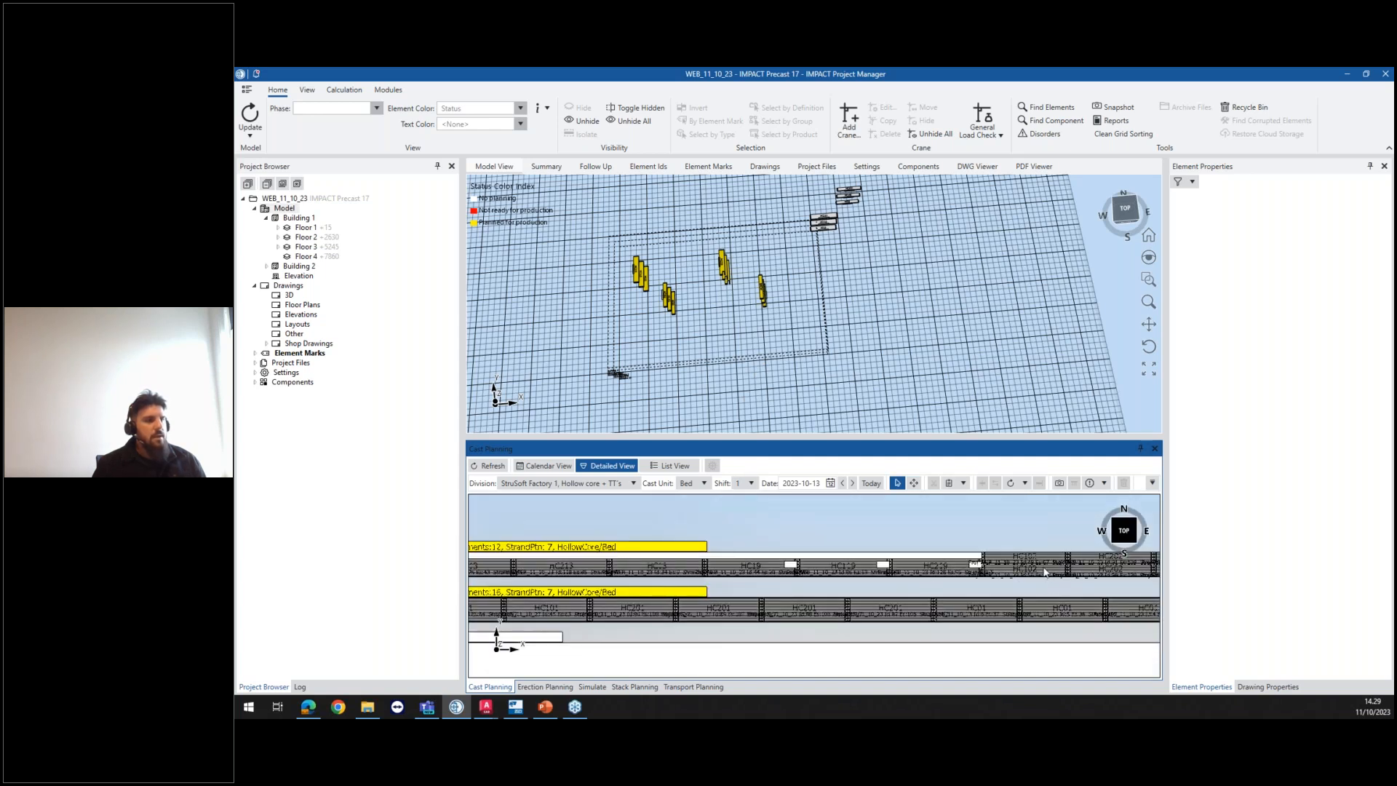
scroll(834, 560, up, 3)
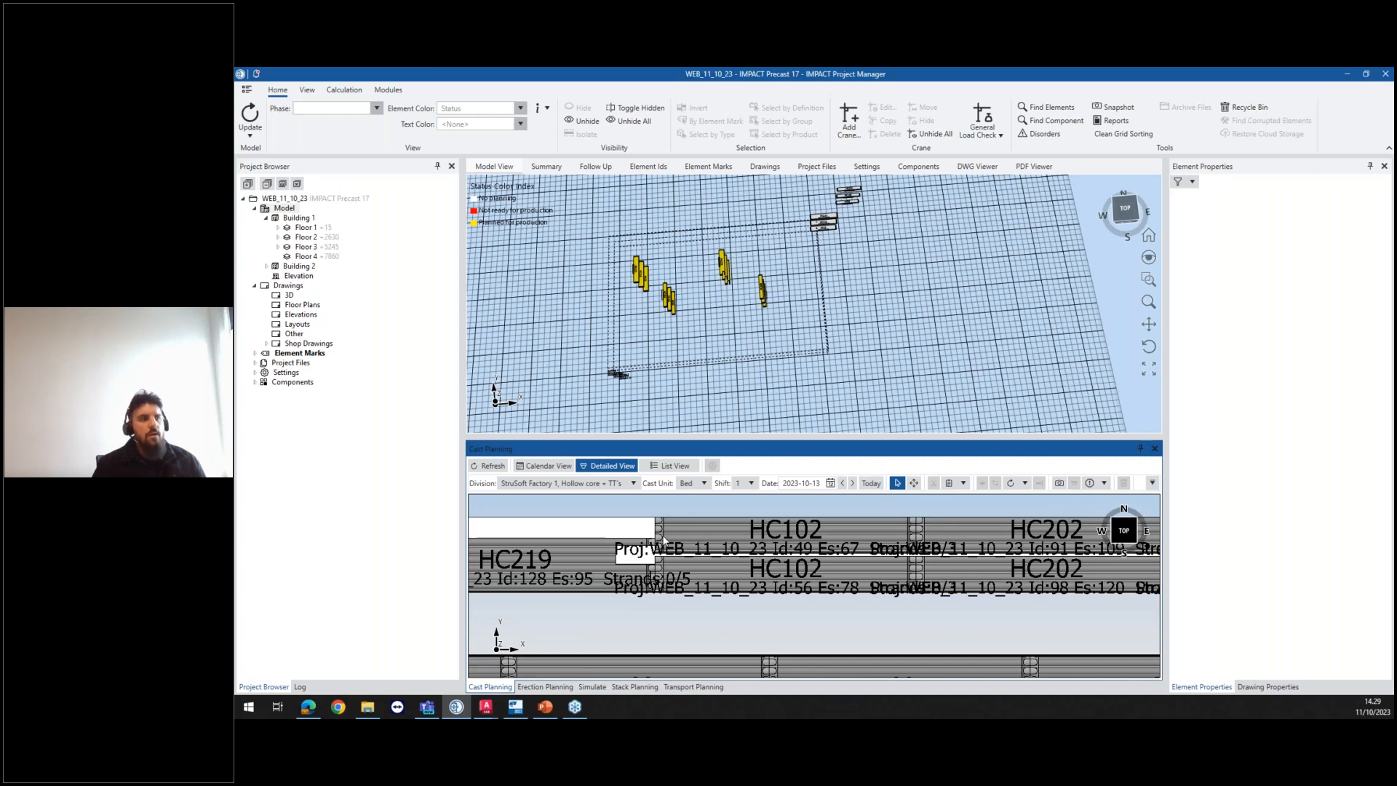
scroll(1047, 549, down, 2)
middle_drag(909, 550, 682, 557)
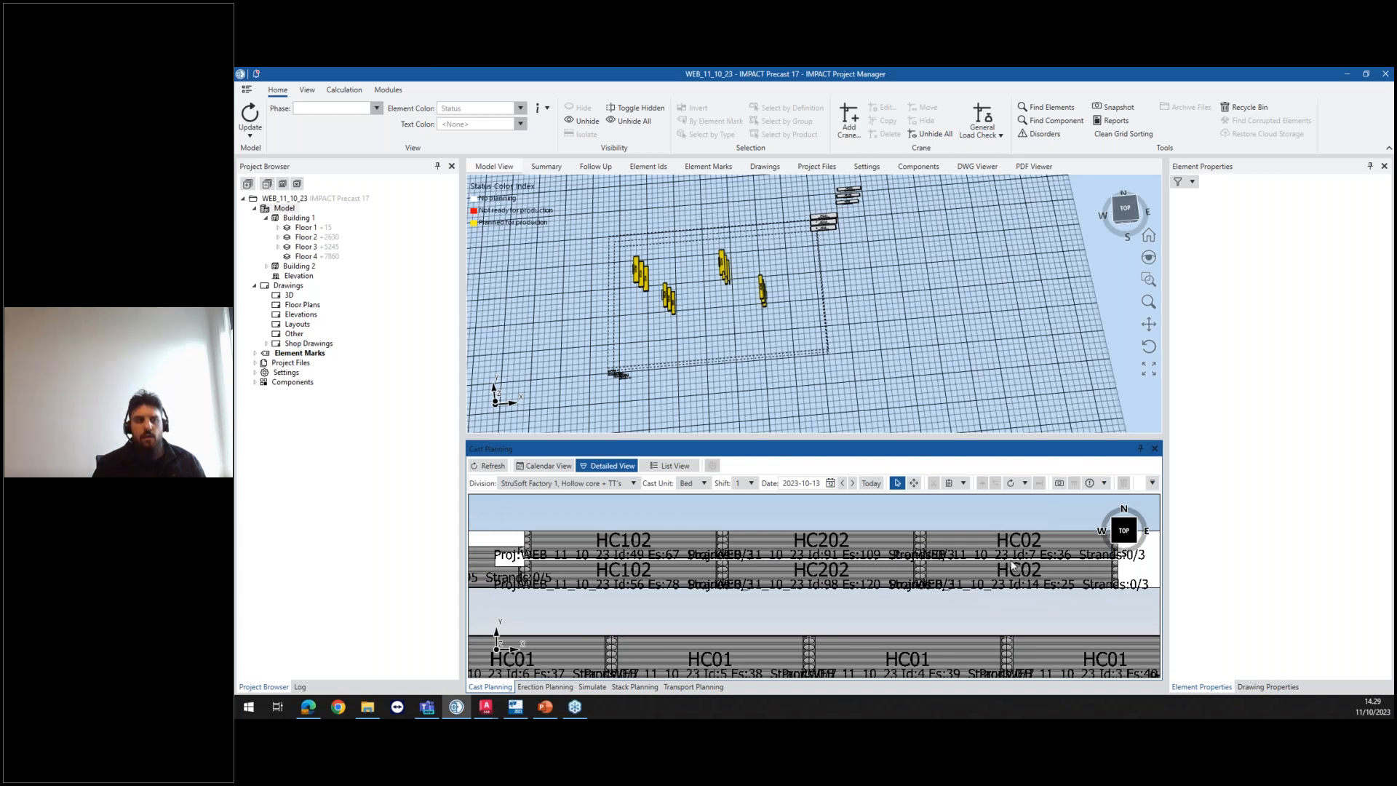
scroll(1034, 571, down, 1)
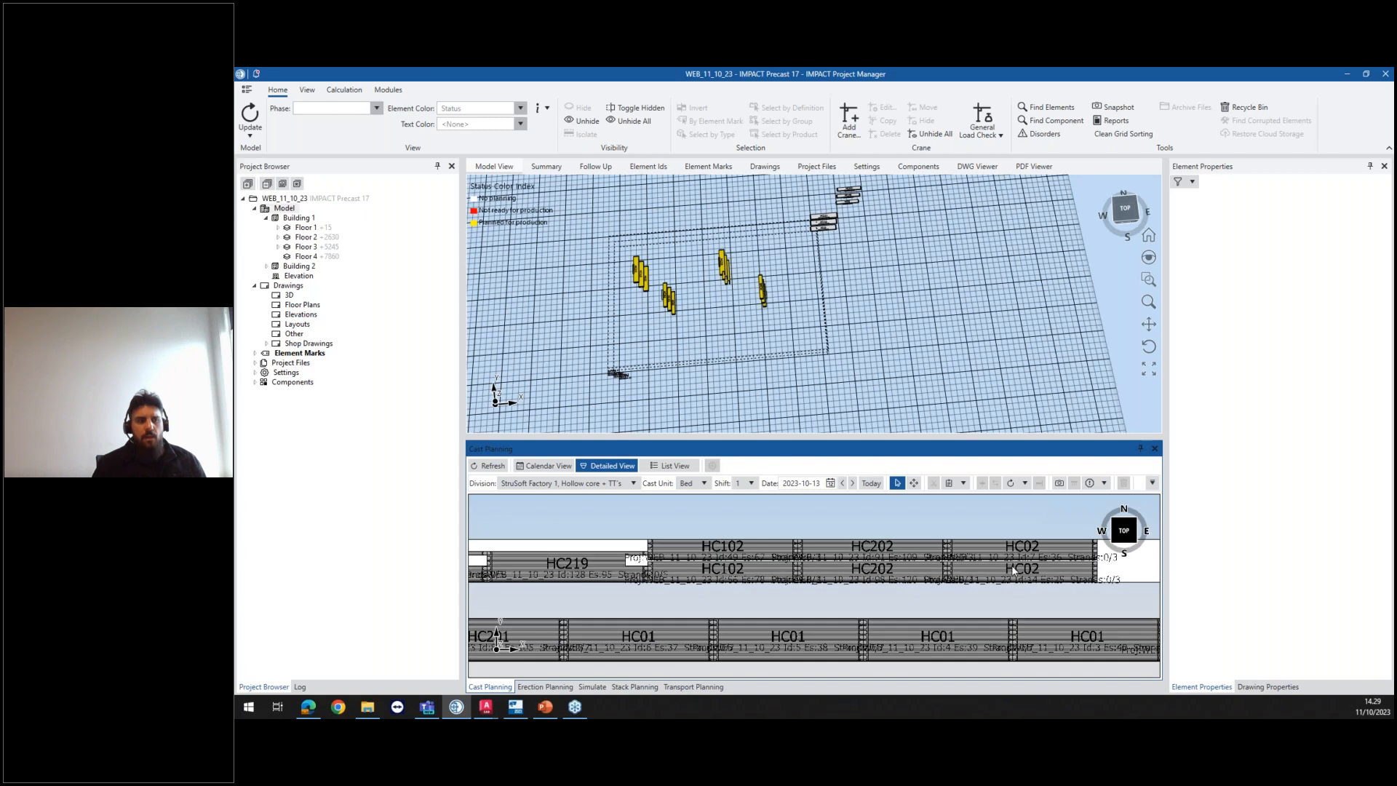
scroll(863, 538, down, 1)
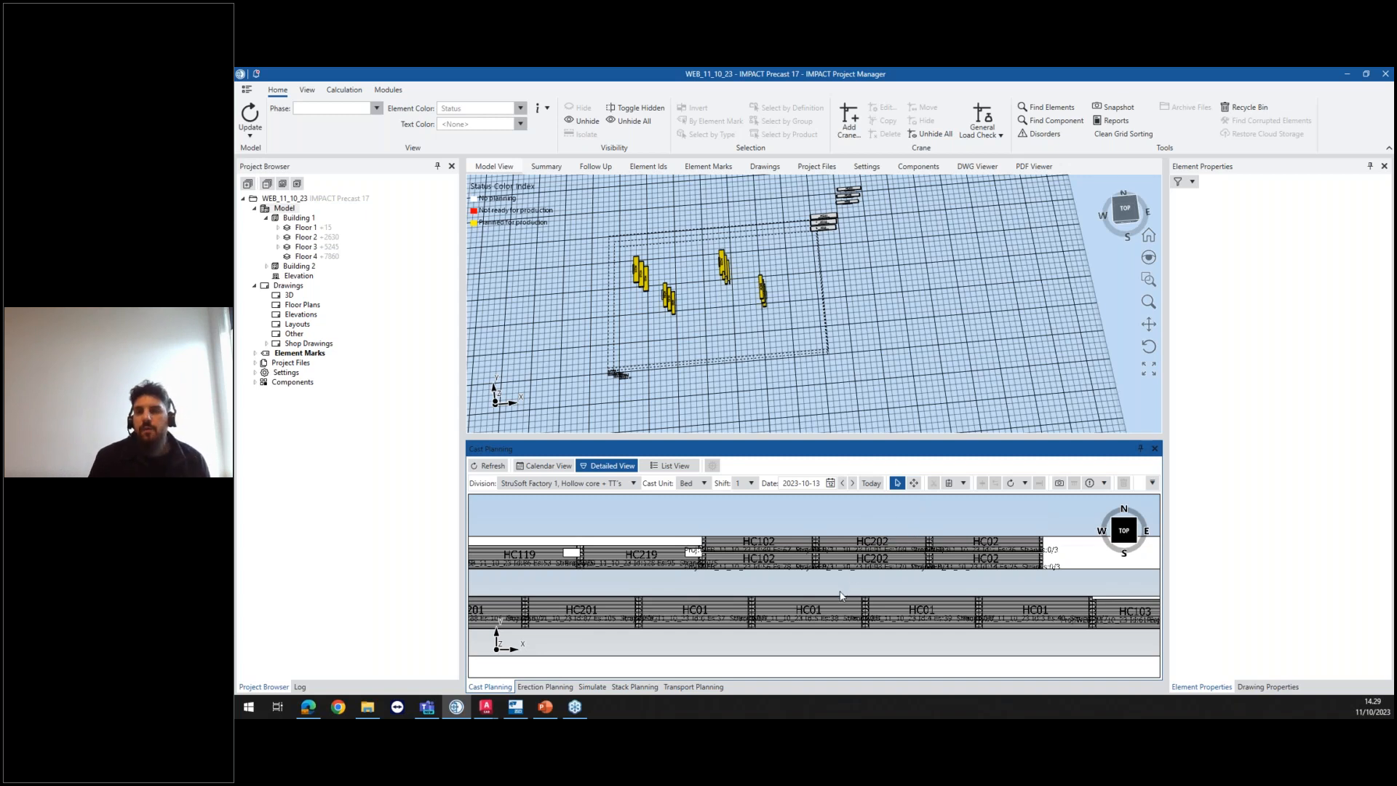
scroll(802, 616, down, 1)
middle_drag(803, 588, 843, 591)
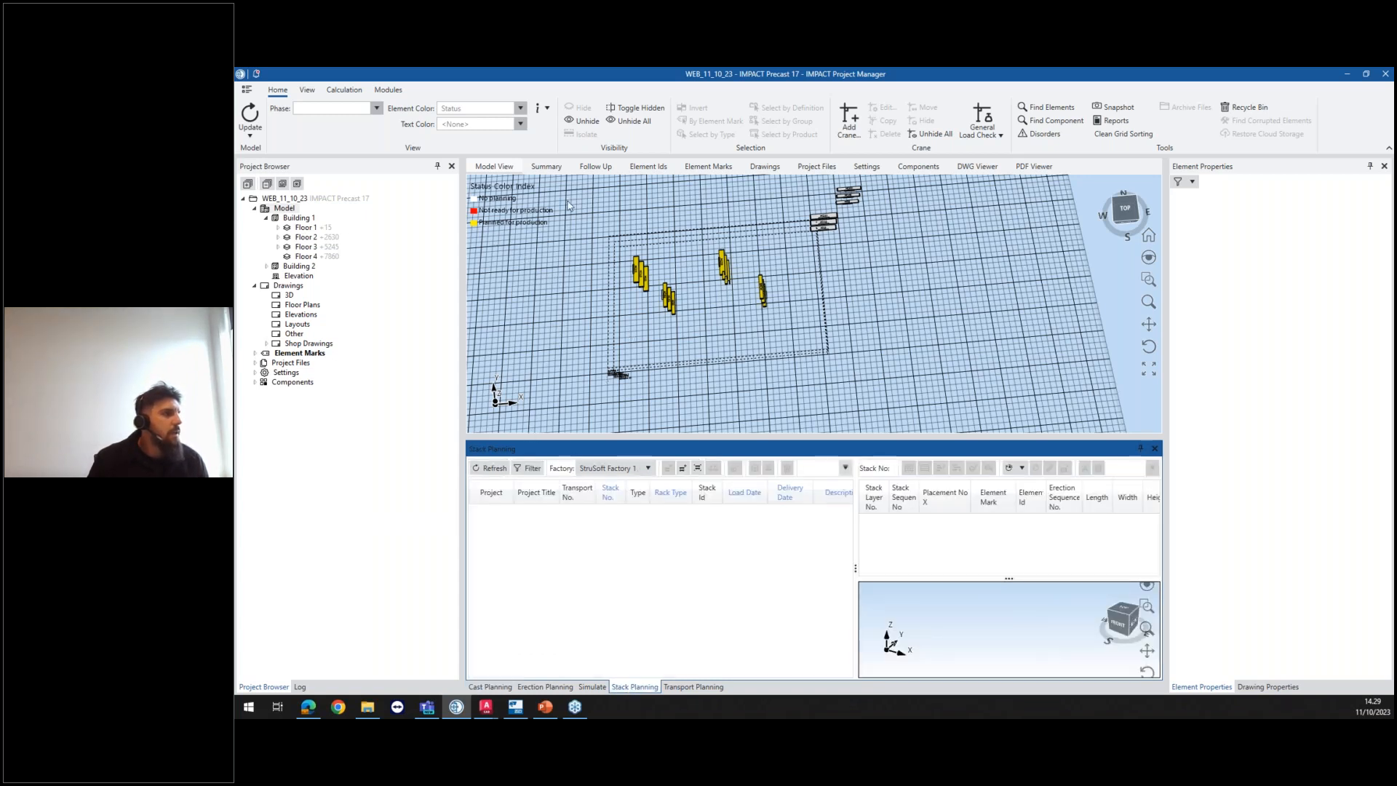
Step: Restrict the element ID list to 7-strand slabs again, replacing the filter for 3 and 5 strands
click(666, 169)
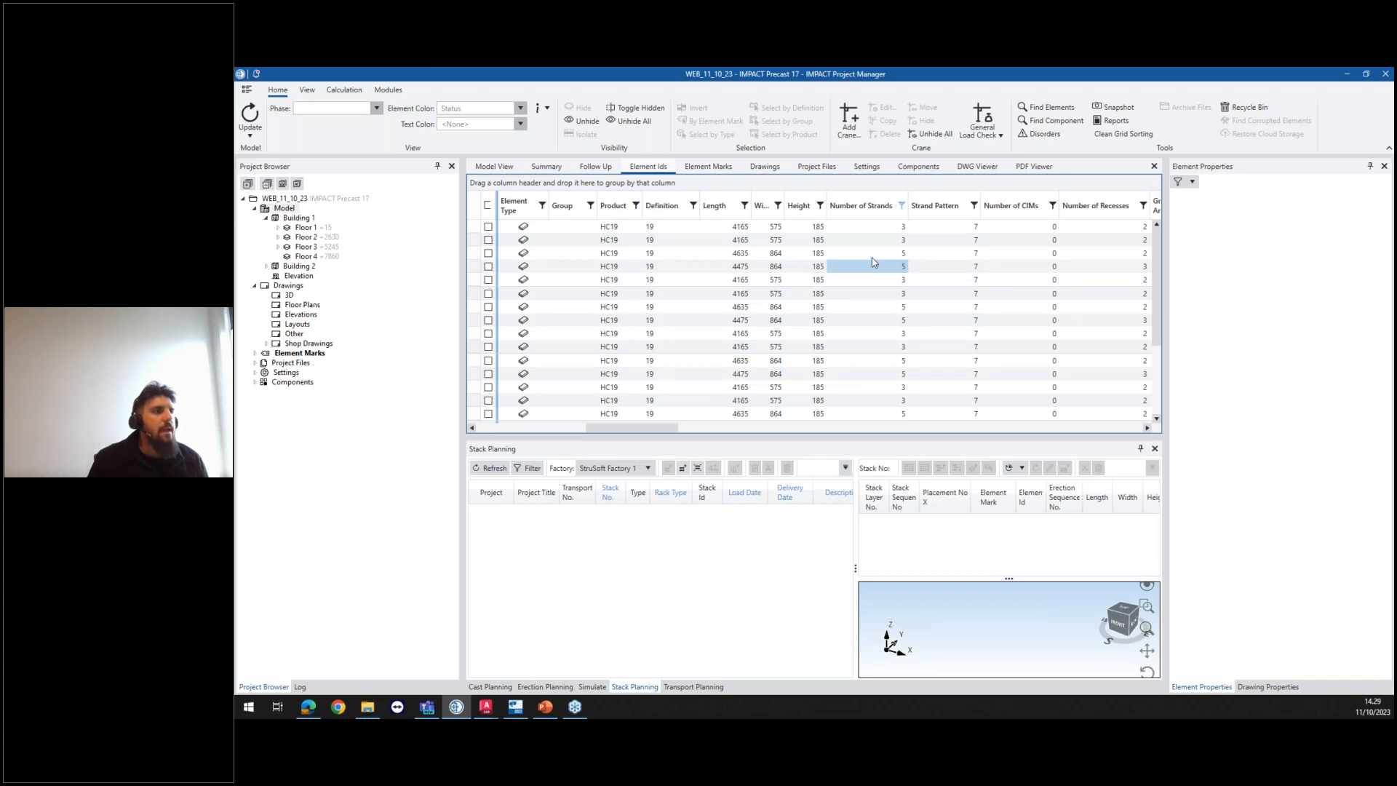
click(902, 206)
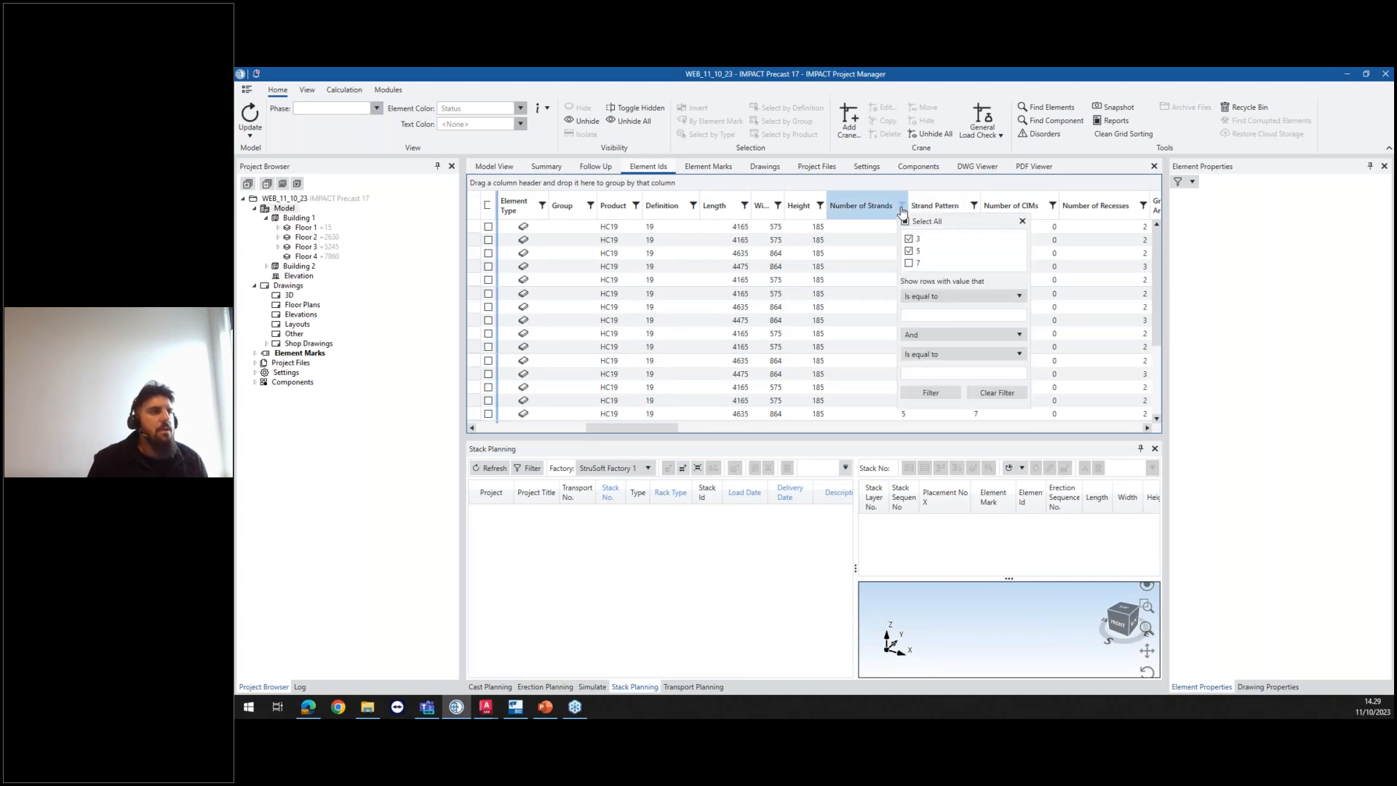
click(908, 250)
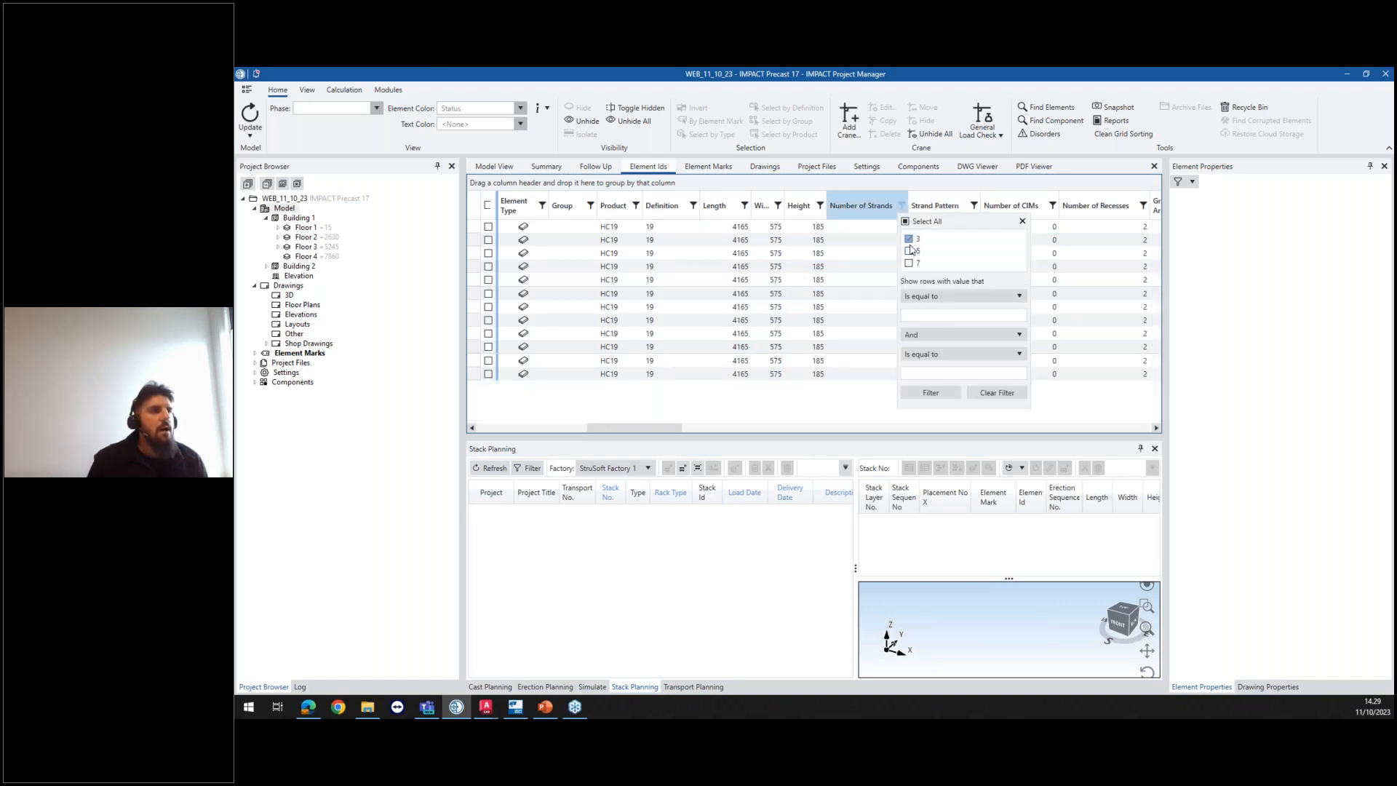
click(911, 262)
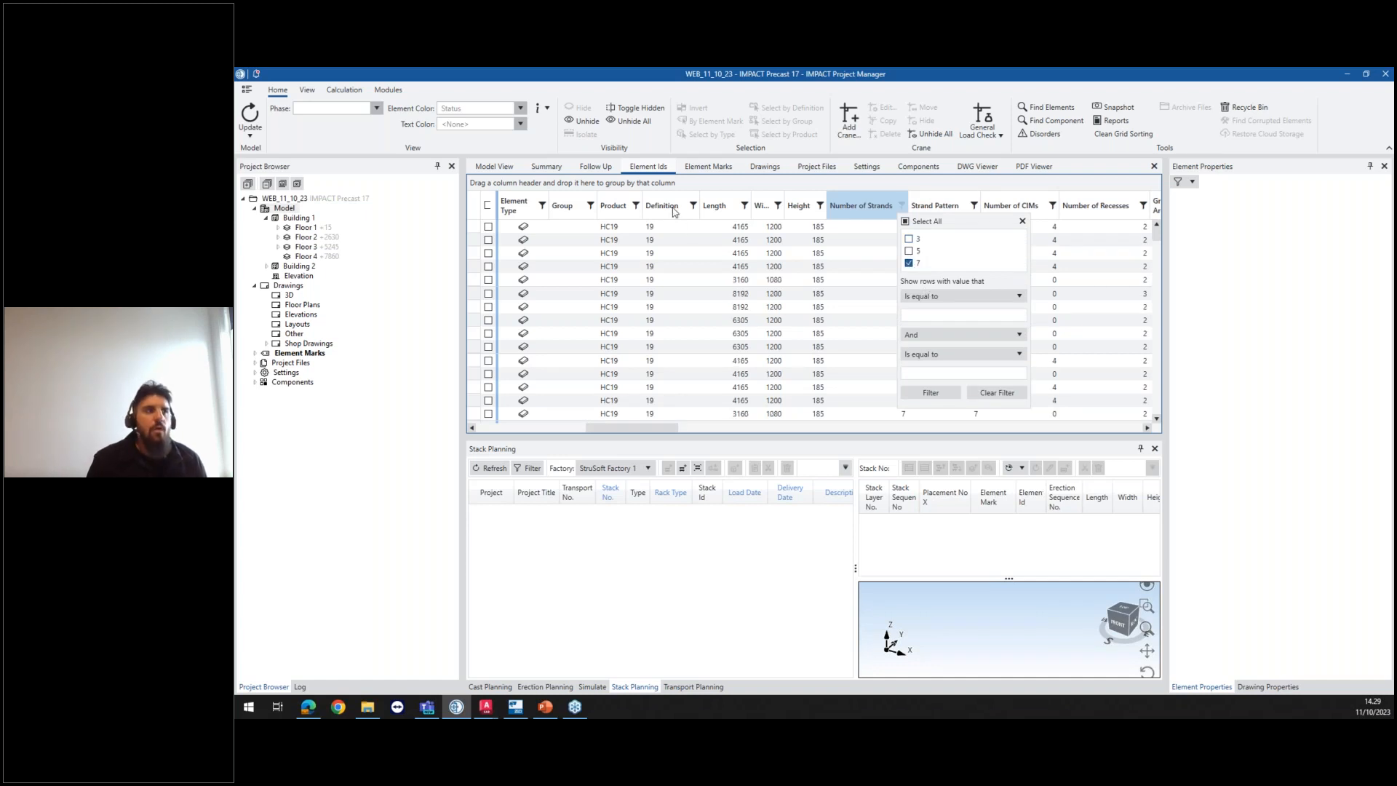
Step: Select the yellow hollow core slabs of Building 1 and auto-stack them with the HC Horizontal template, leaving the planned dates as they are
click(508, 171)
click(507, 172)
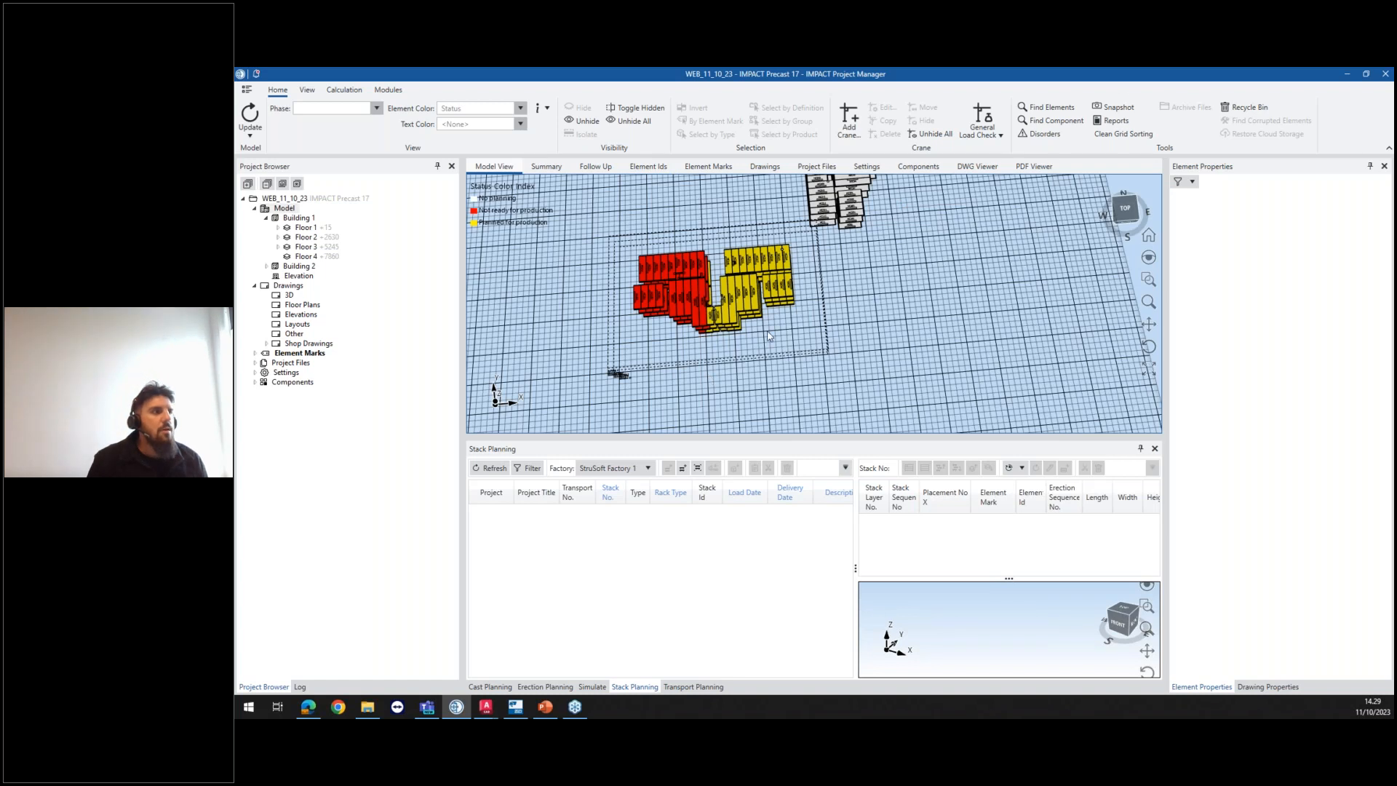
scroll(771, 337, up, 2)
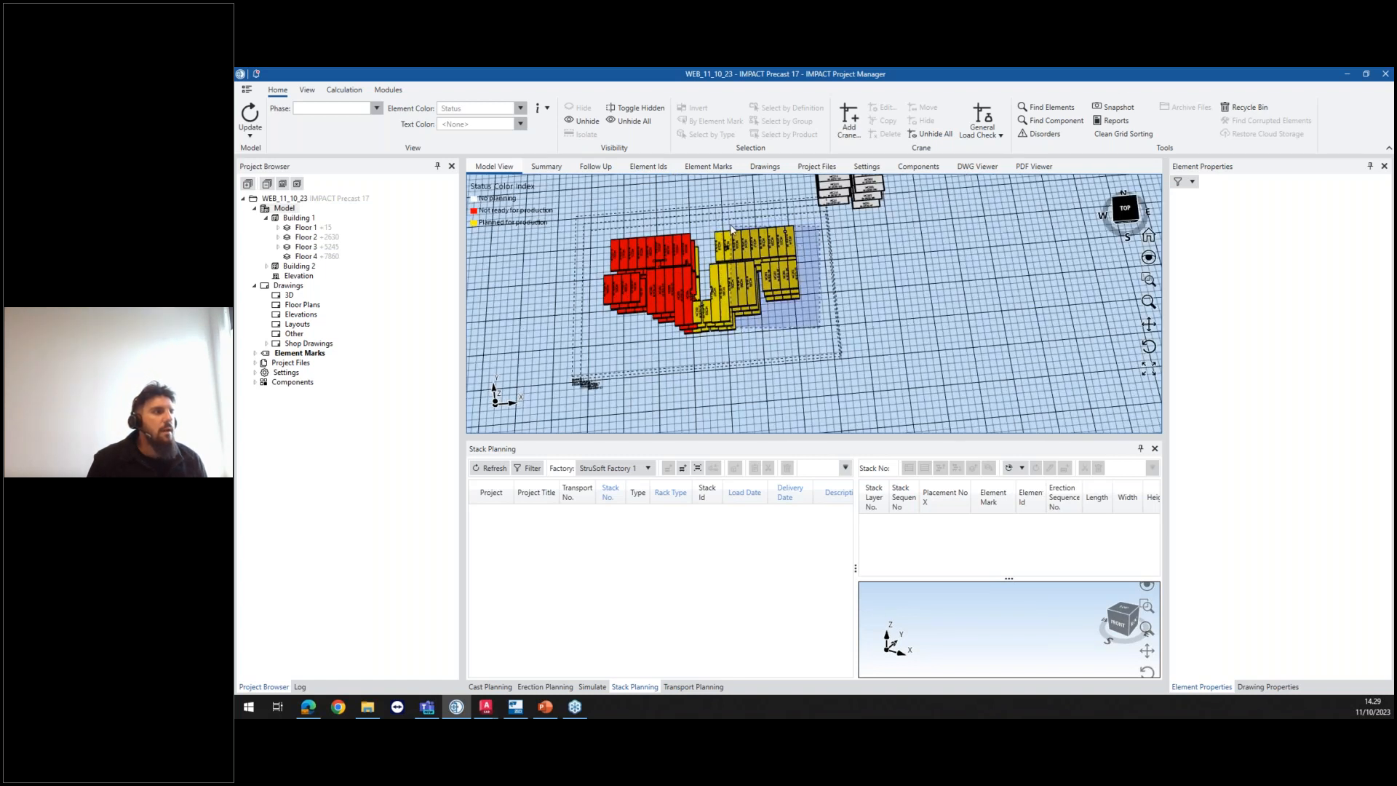
click(774, 287)
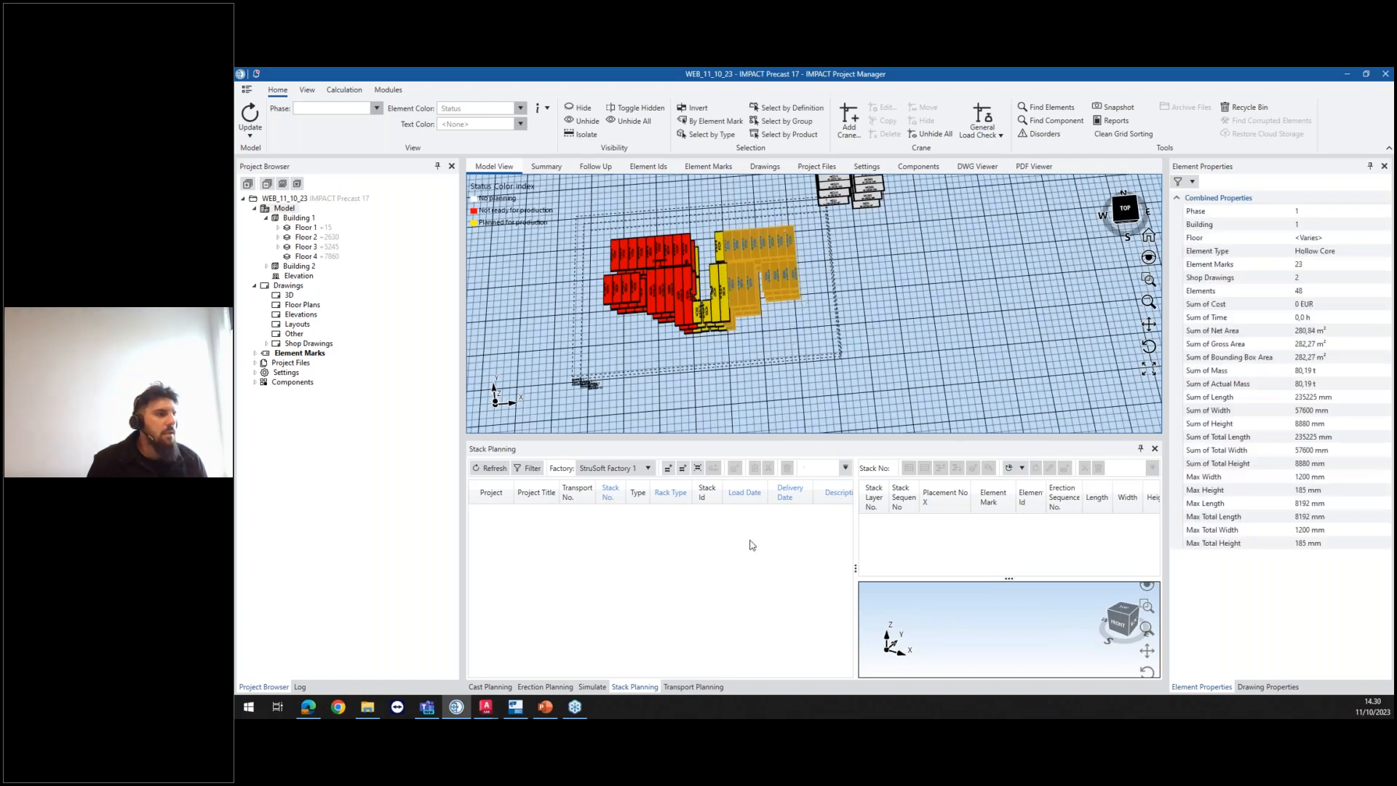
click(668, 470)
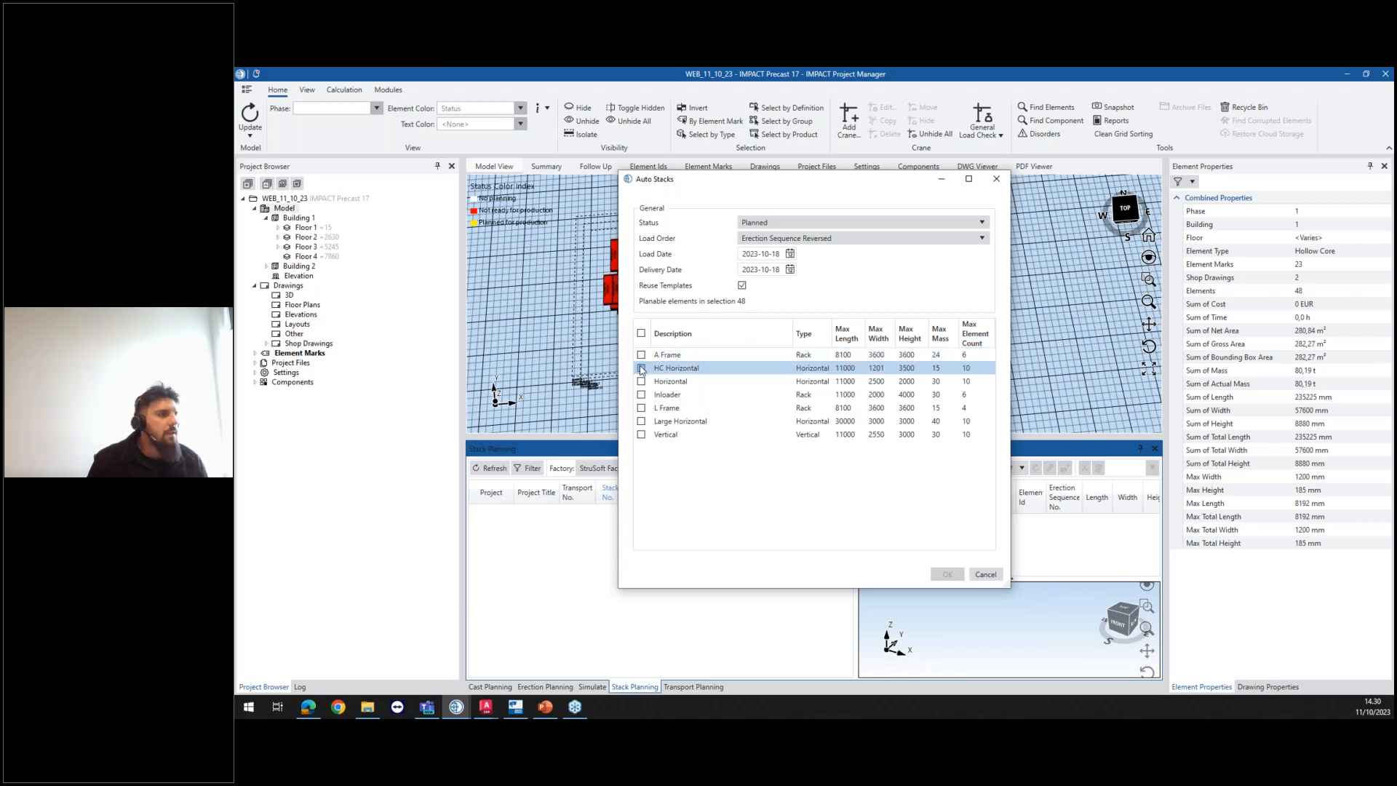
click(641, 369)
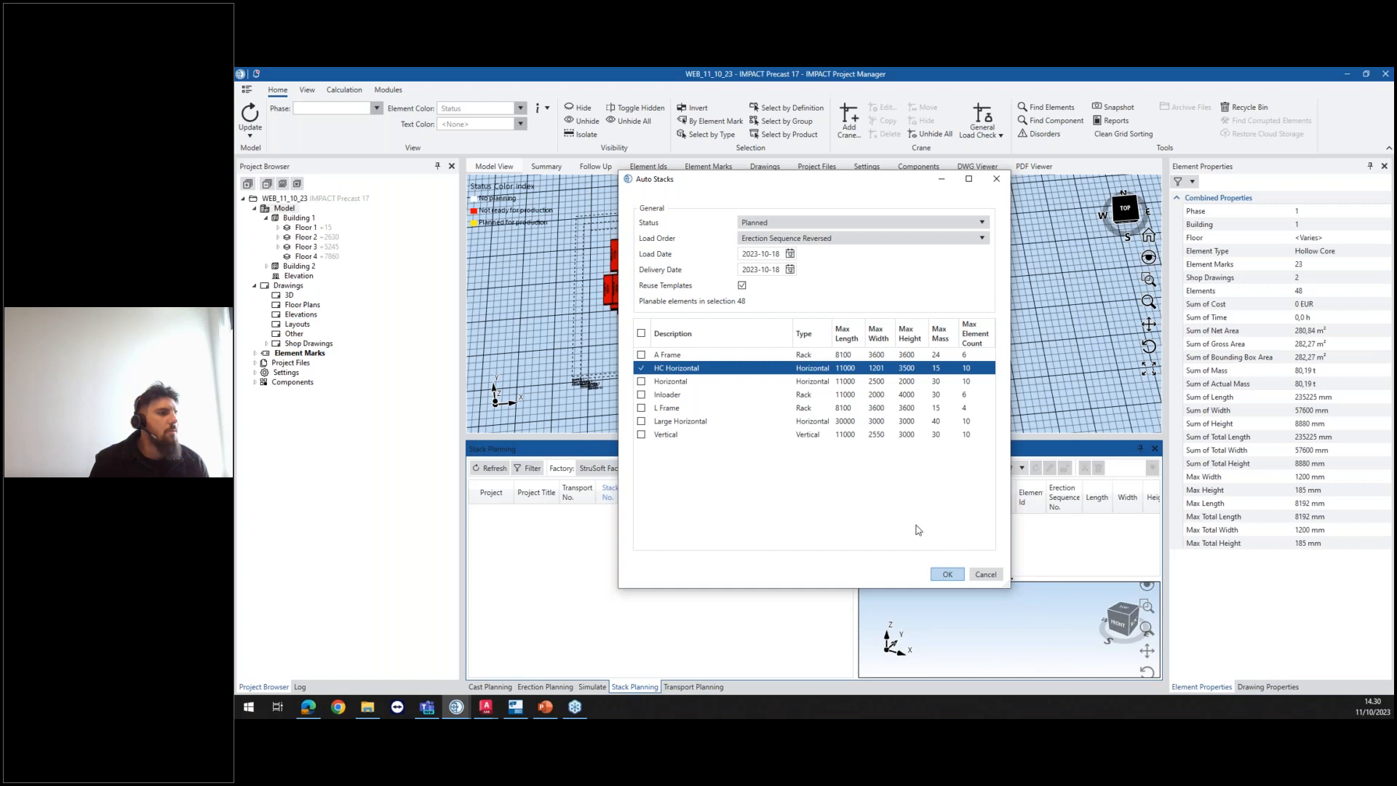
click(946, 575)
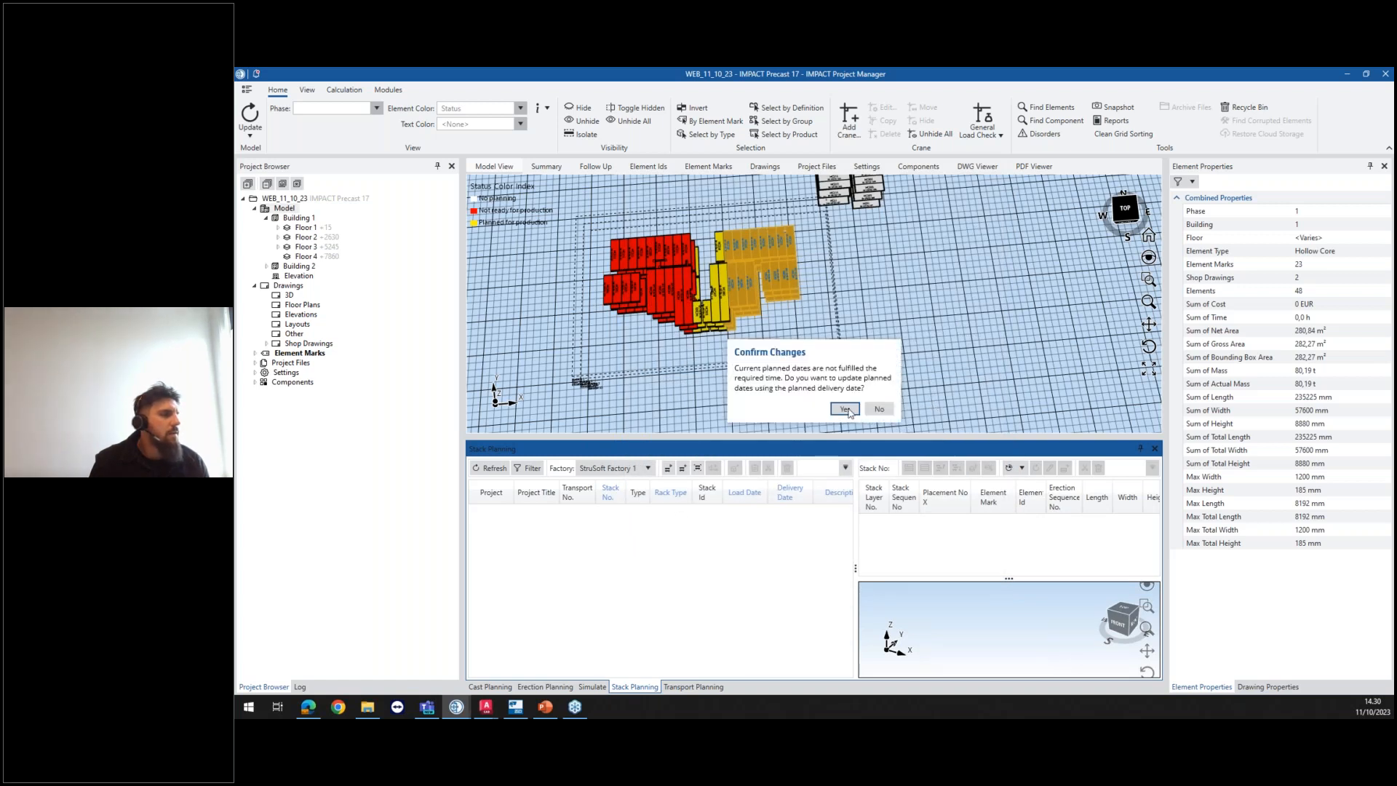
click(878, 409)
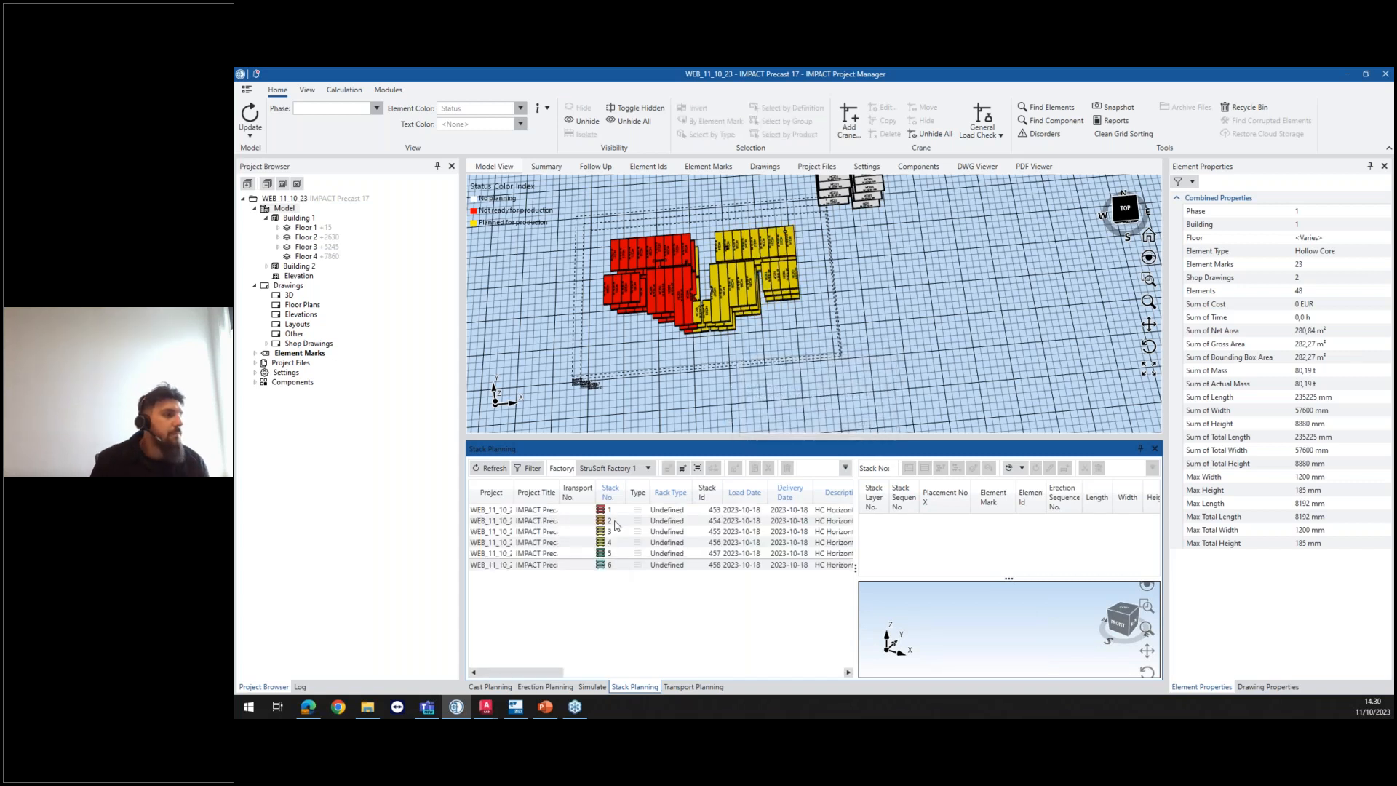
Step: Enlarge the stack planning area and inspect the slab order and 3D preview of stacks 1 to 4
click(615, 512)
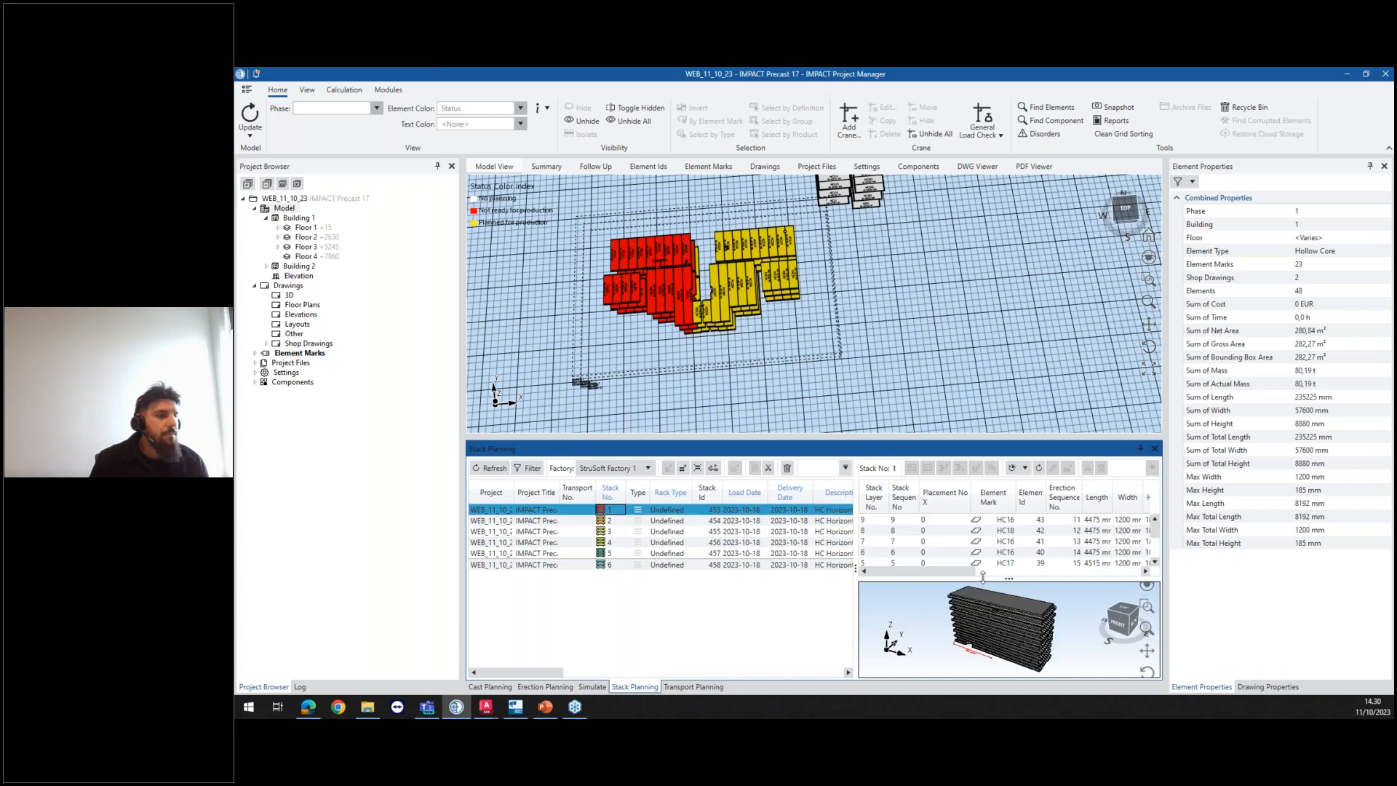
drag(1008, 437, 1008, 333)
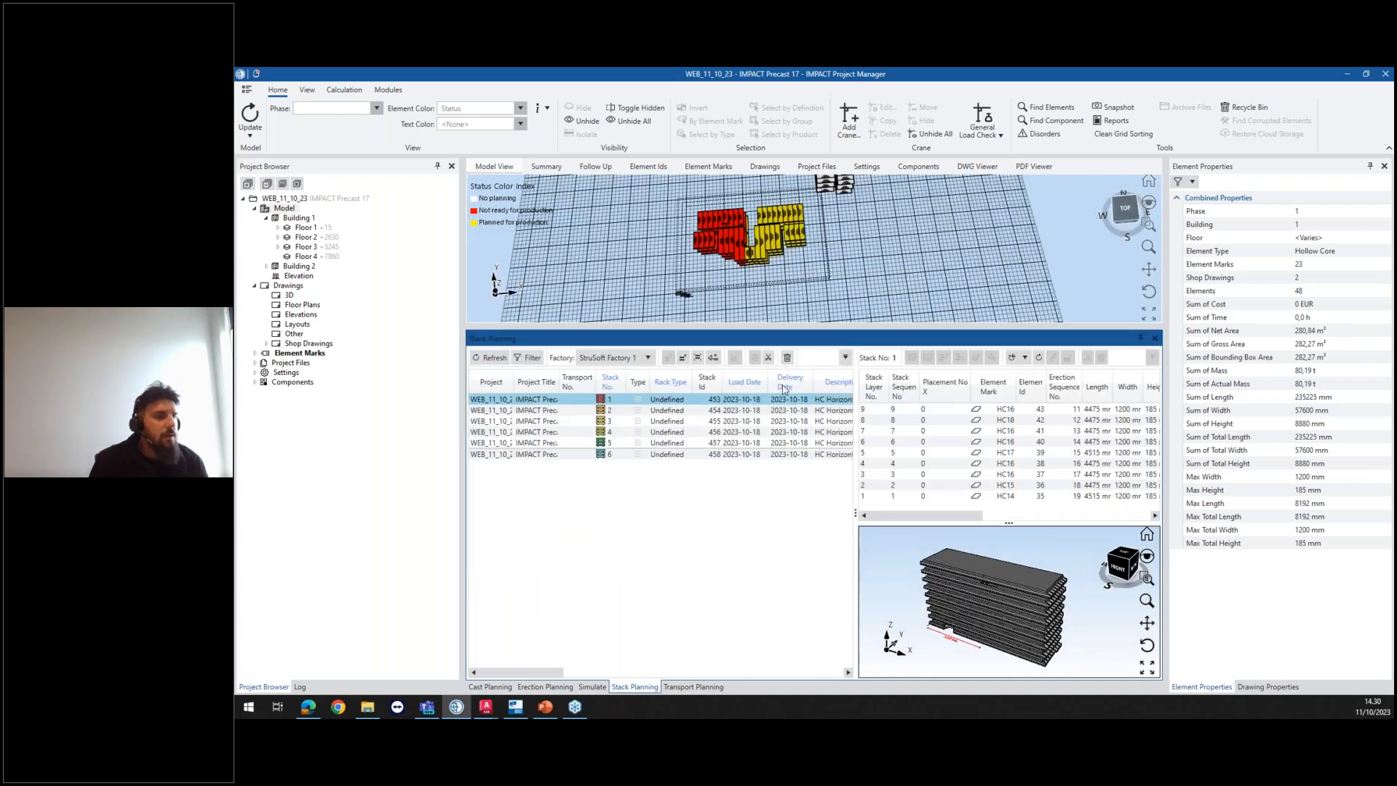
click(789, 412)
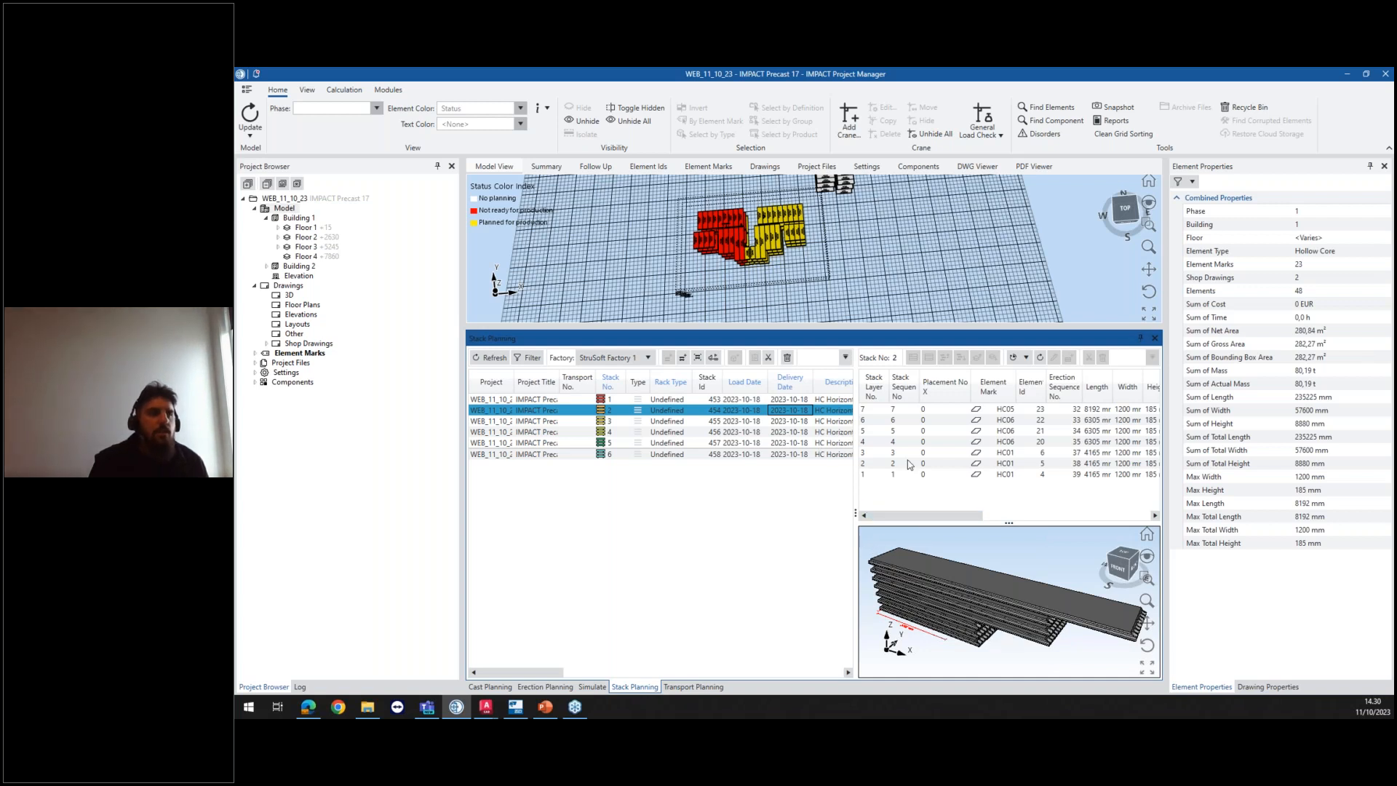
click(817, 422)
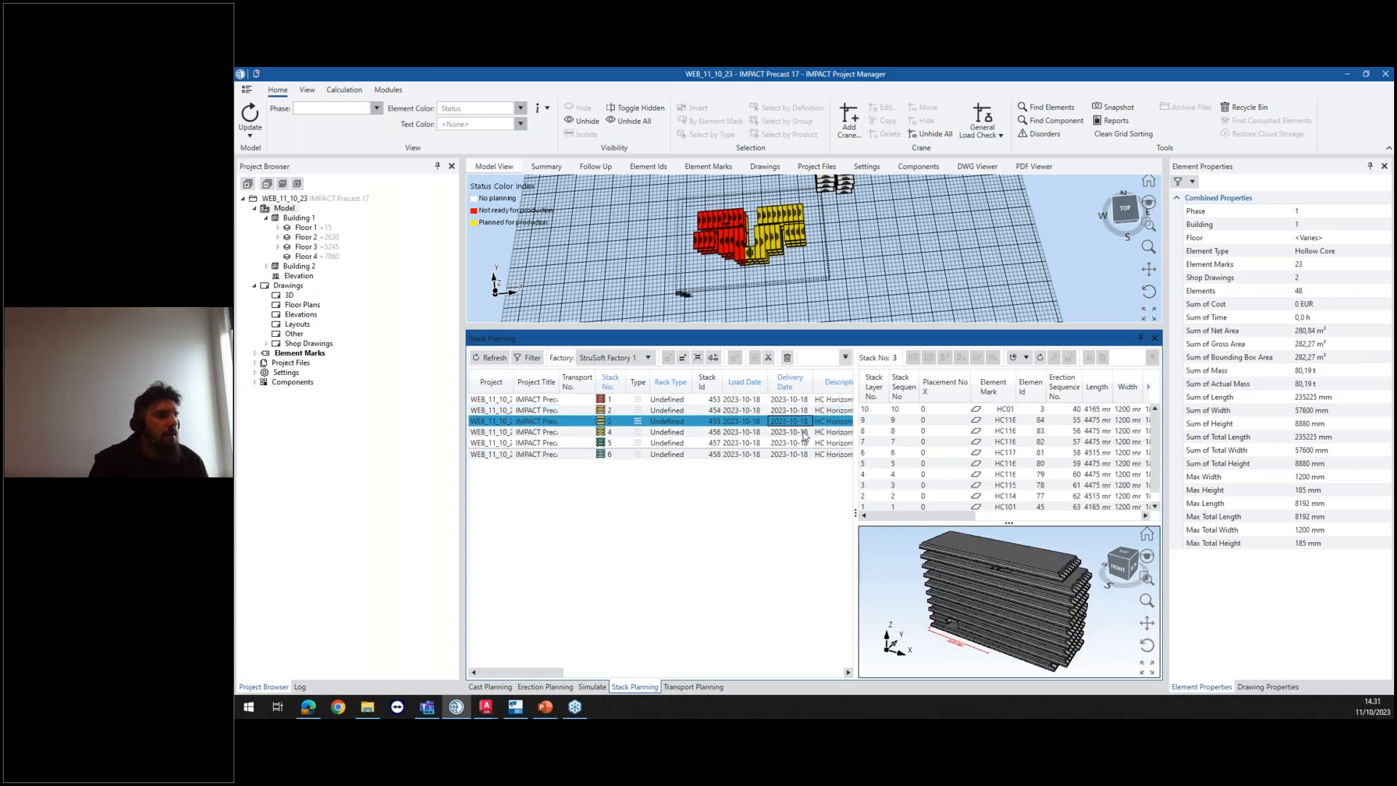
click(805, 433)
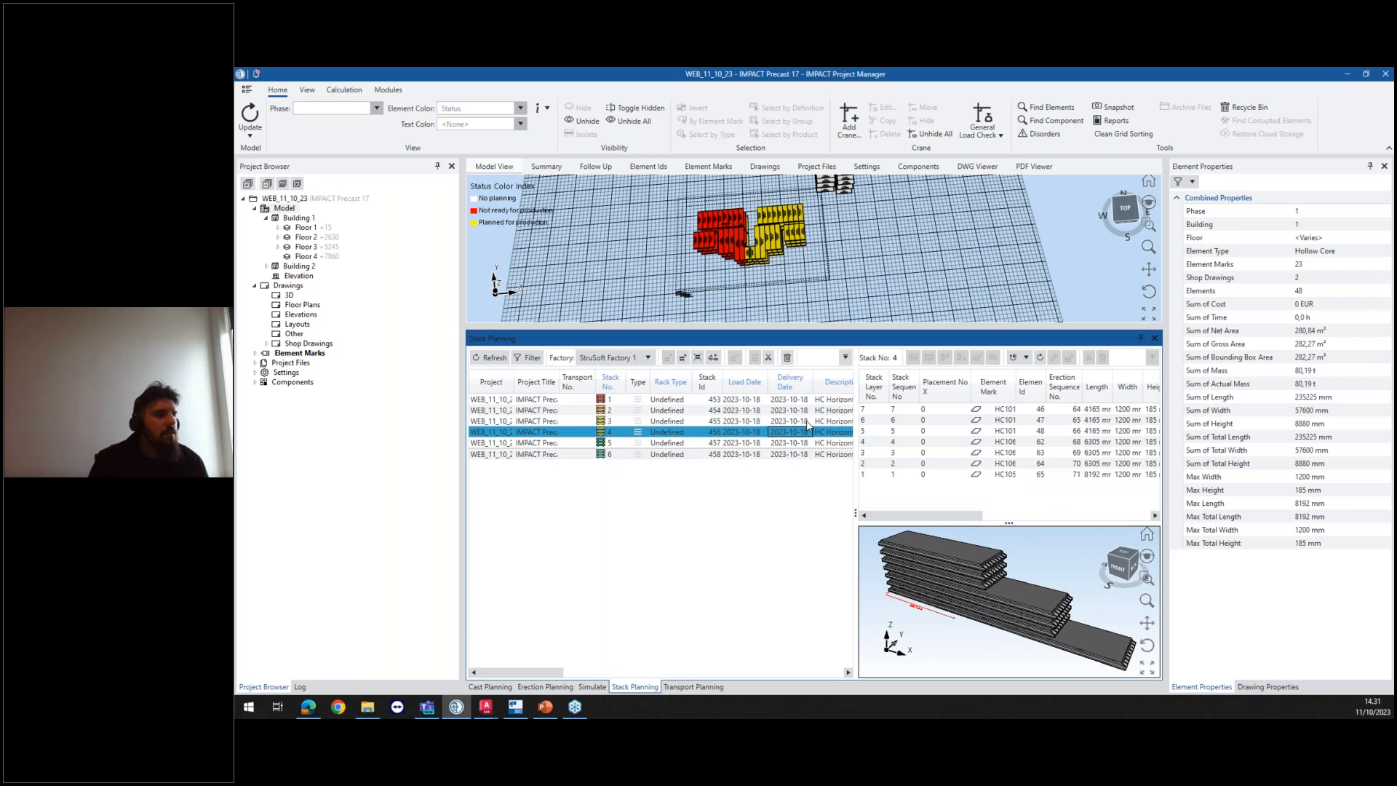
Step: Move the bottom slab HC101 (element ID 45) of stack 3 up to layer 3 and reselect it in the preview
click(808, 422)
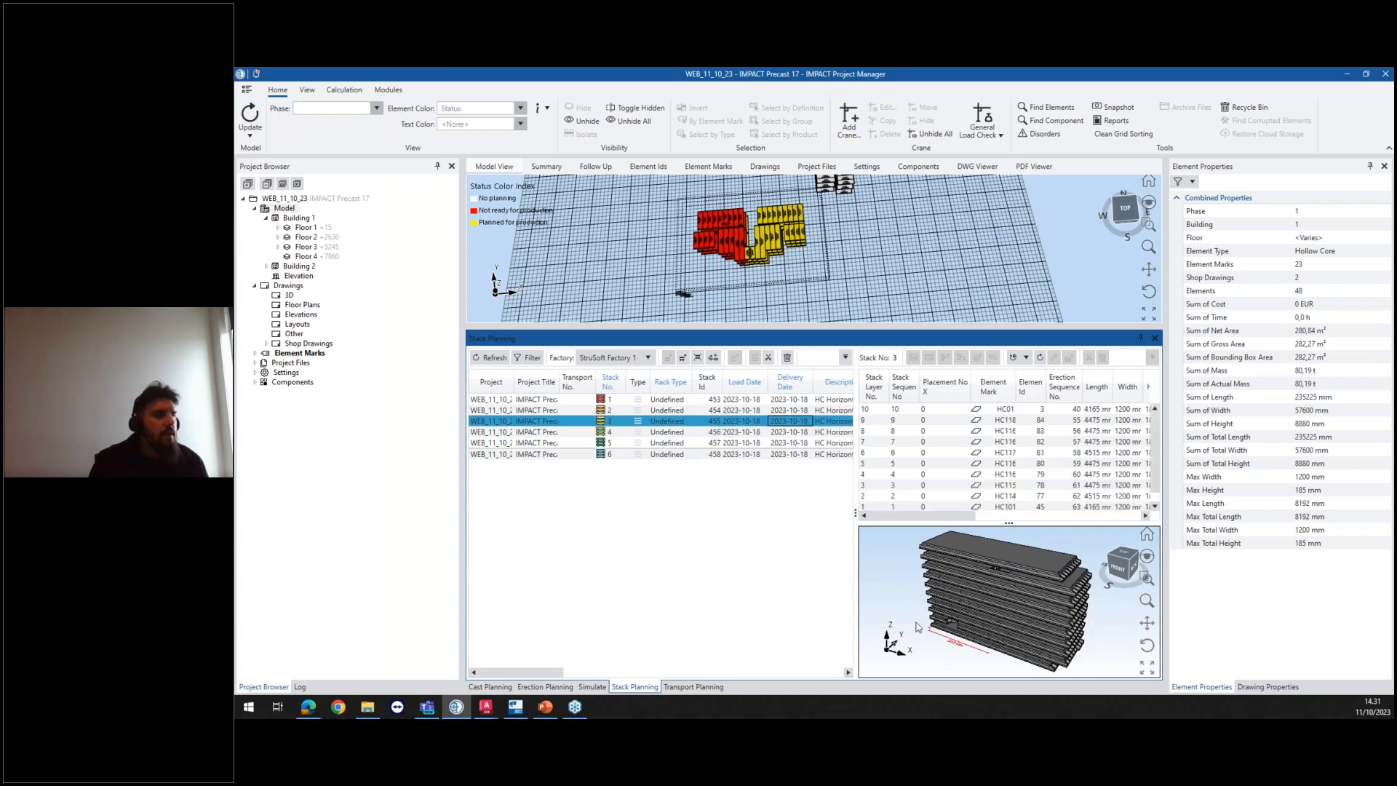
click(1042, 664)
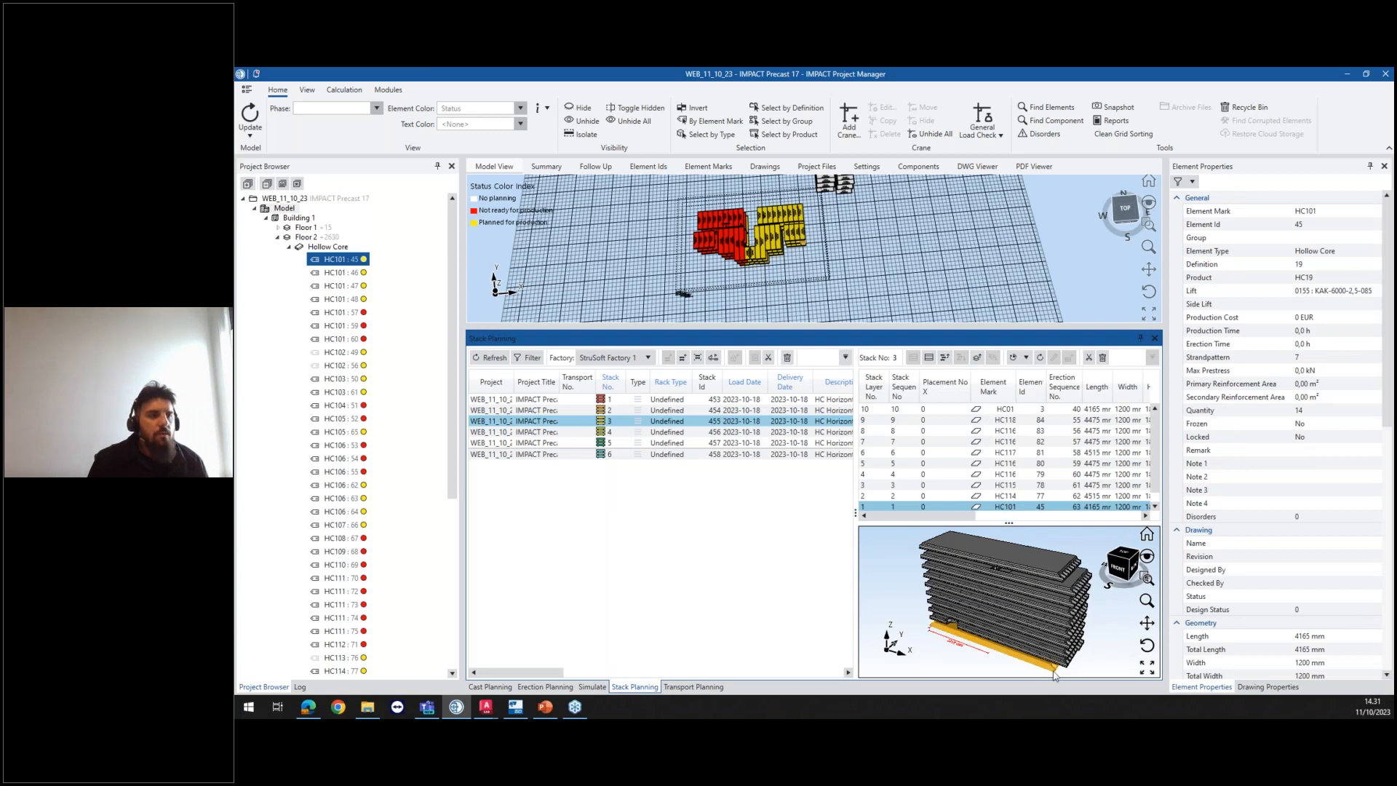
click(947, 360)
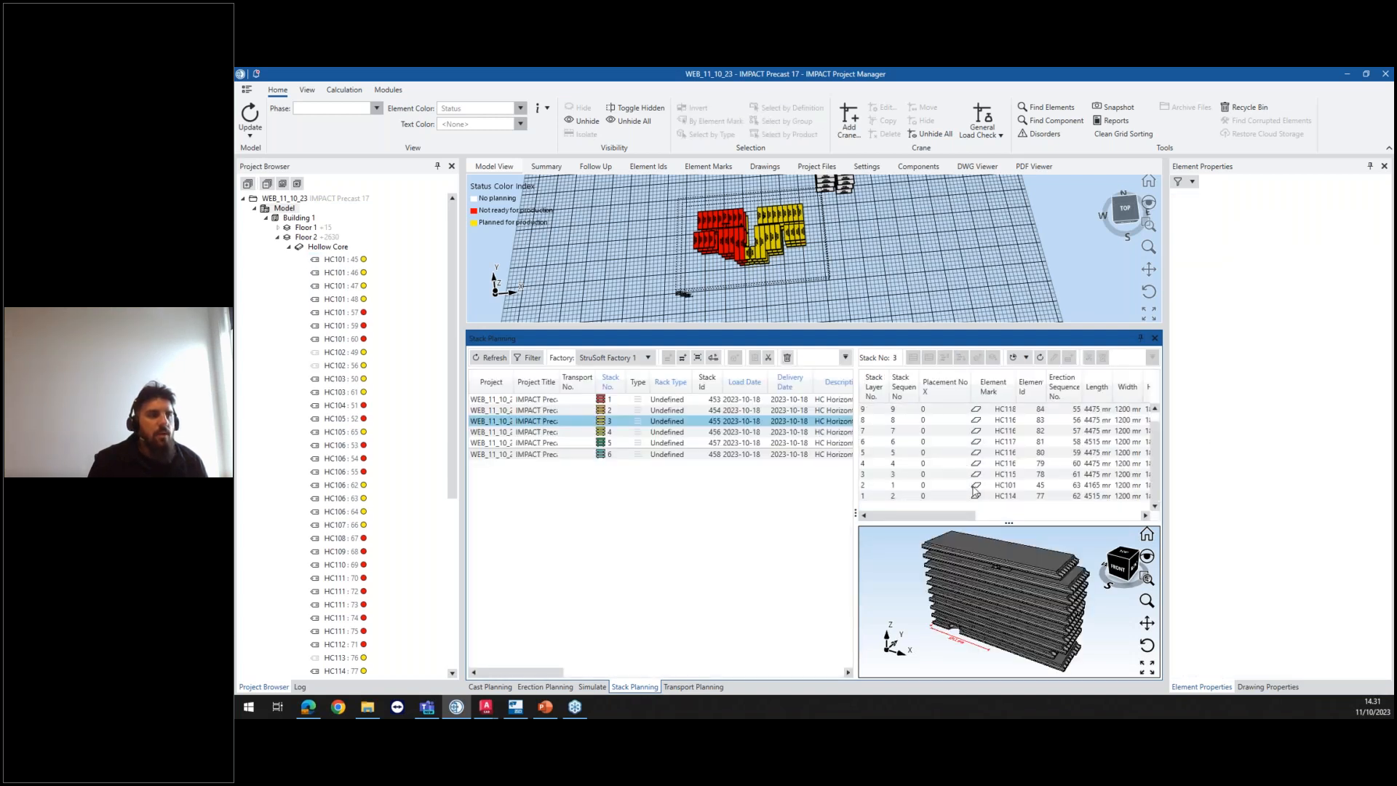
click(973, 485)
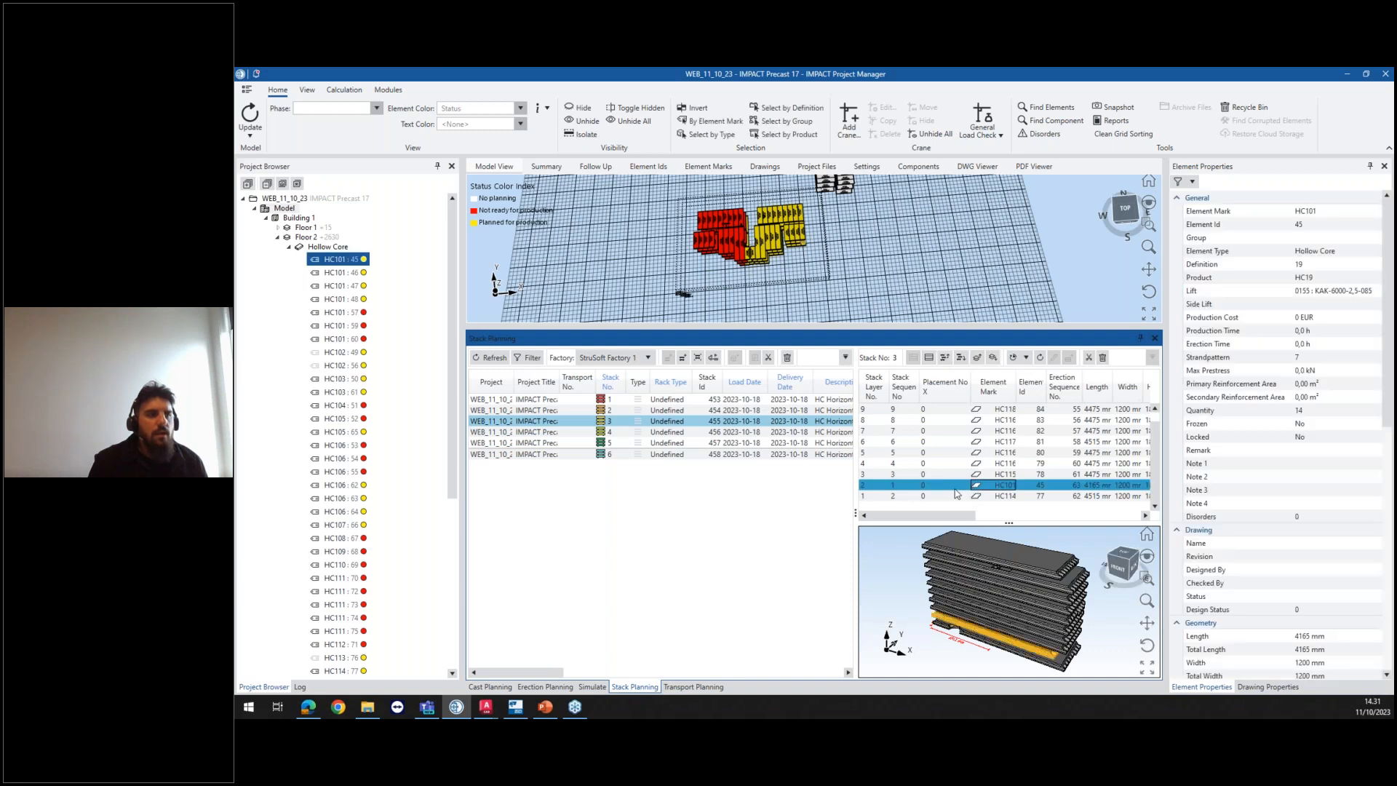
click(977, 363)
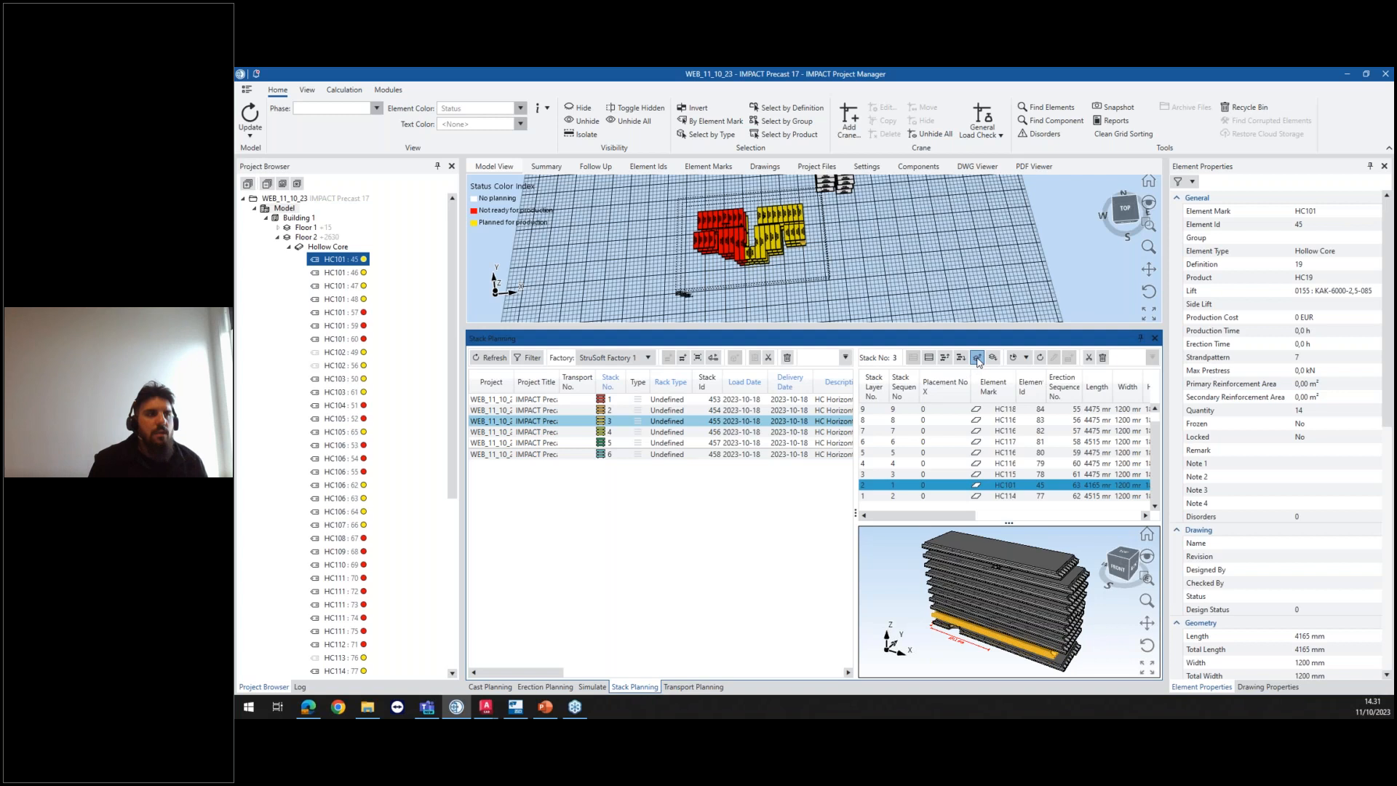
click(944, 359)
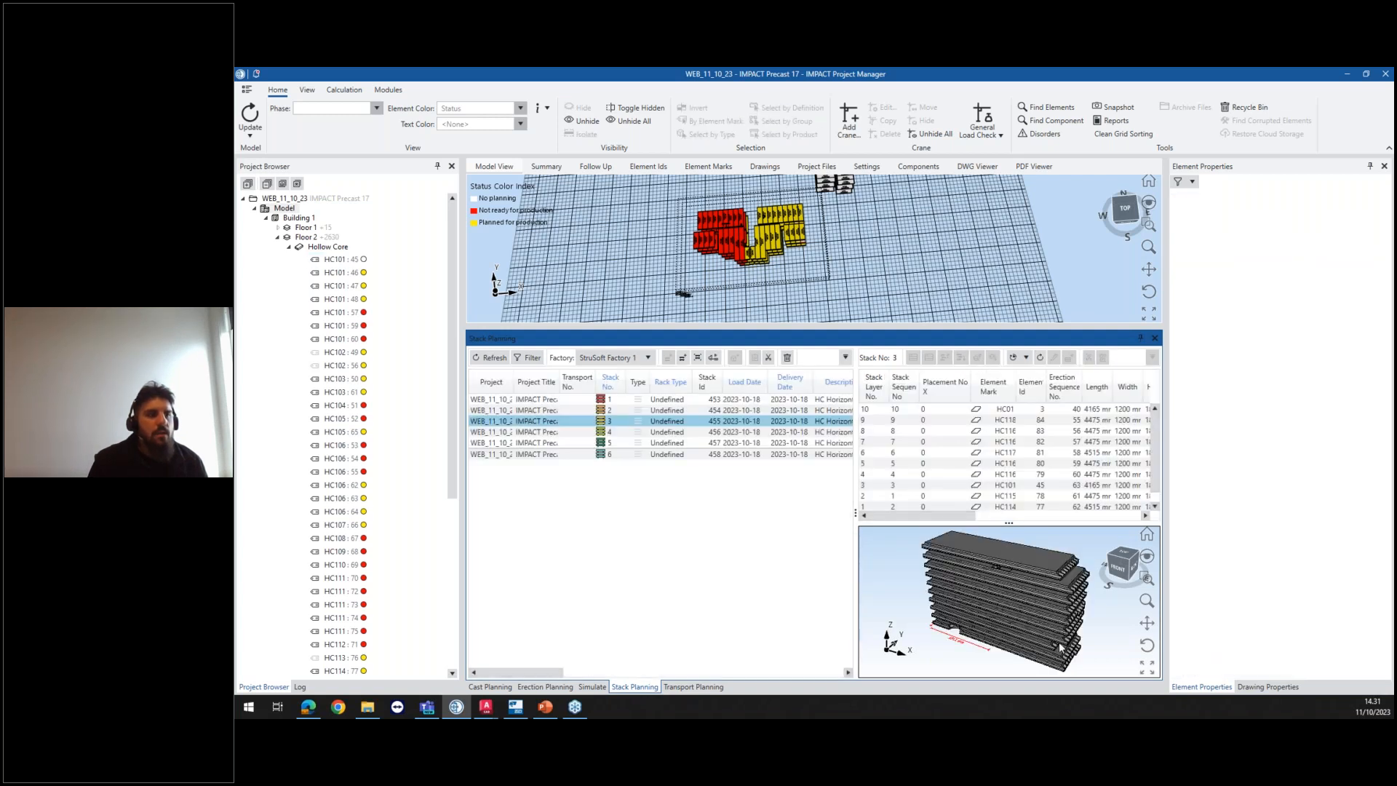
click(1049, 643)
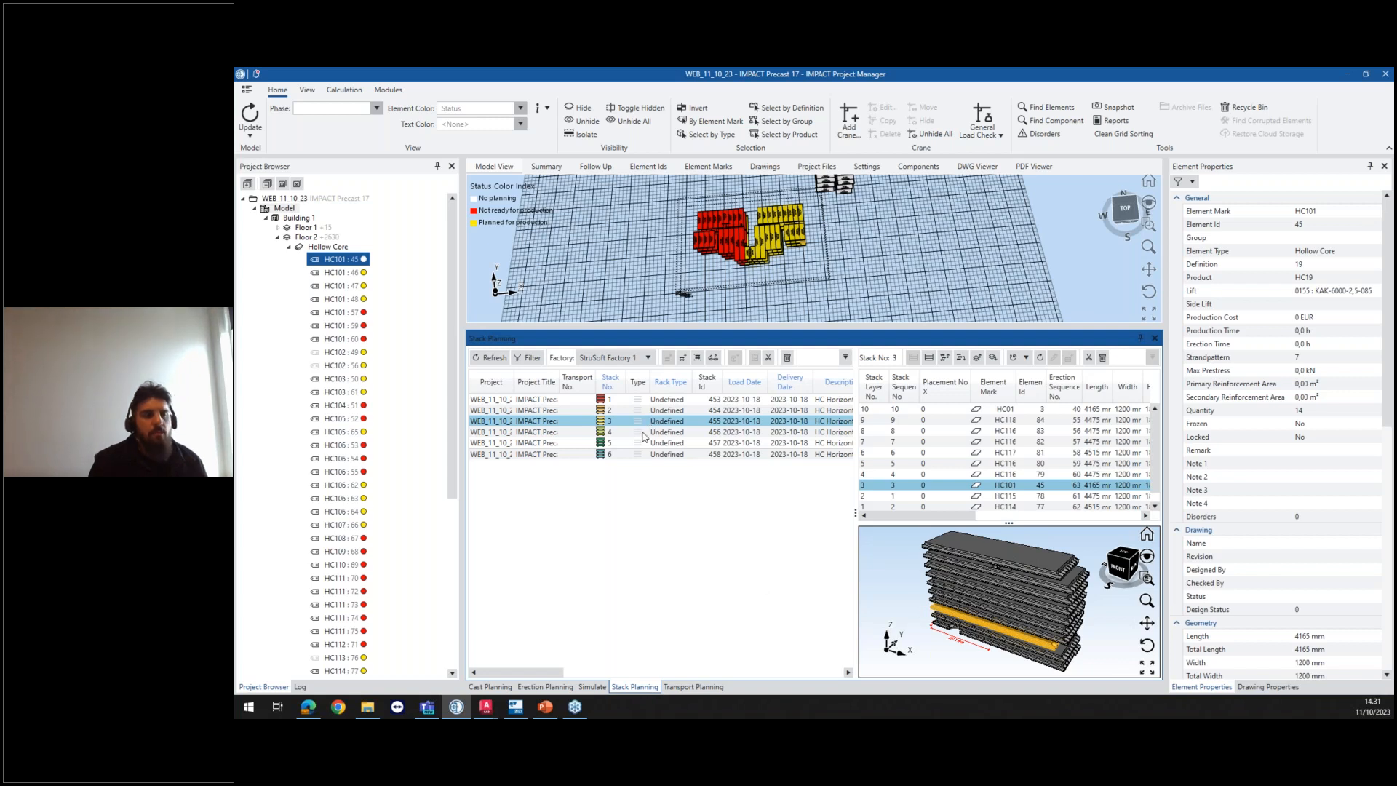
Step: Select all six stacks and auto-plan their transports with the Trailer template
shift+click(579, 451)
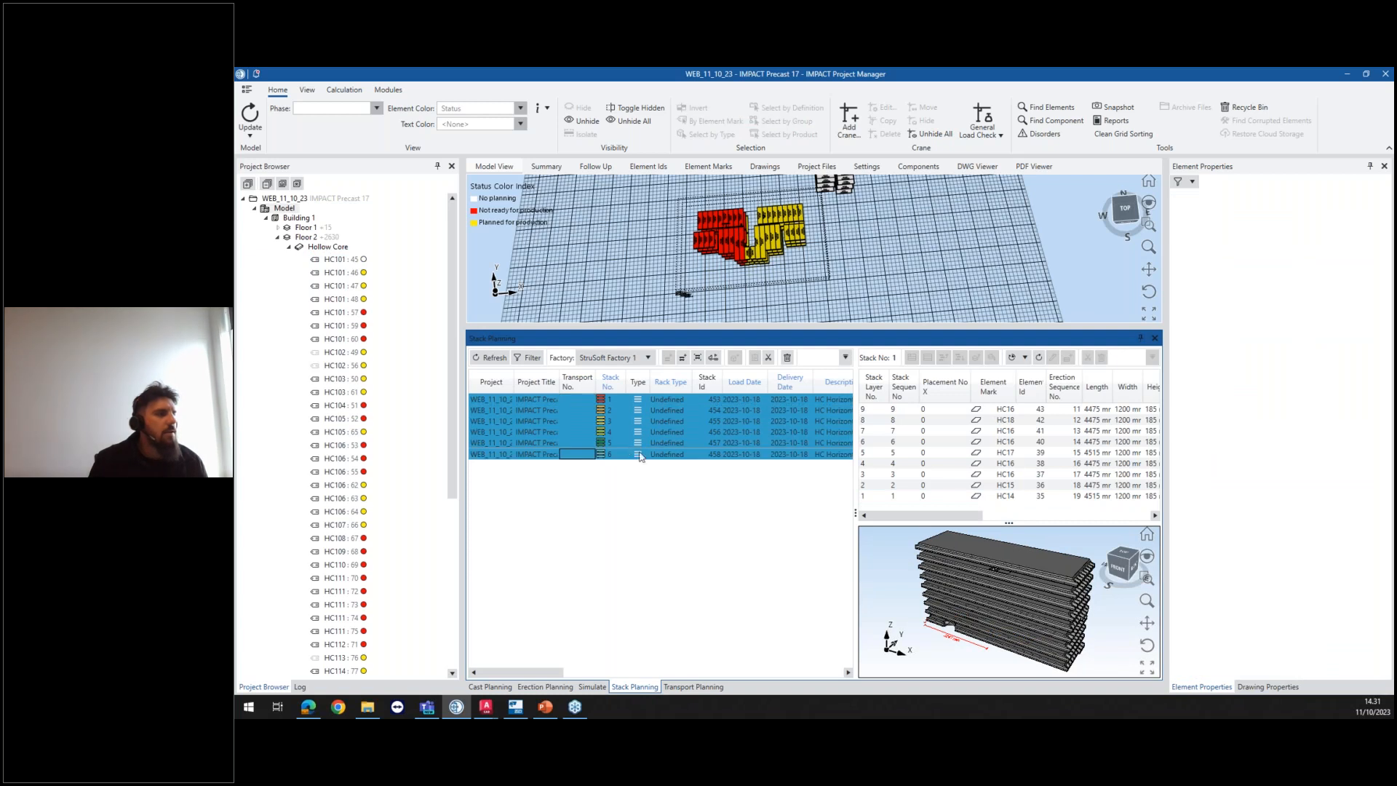
click(713, 358)
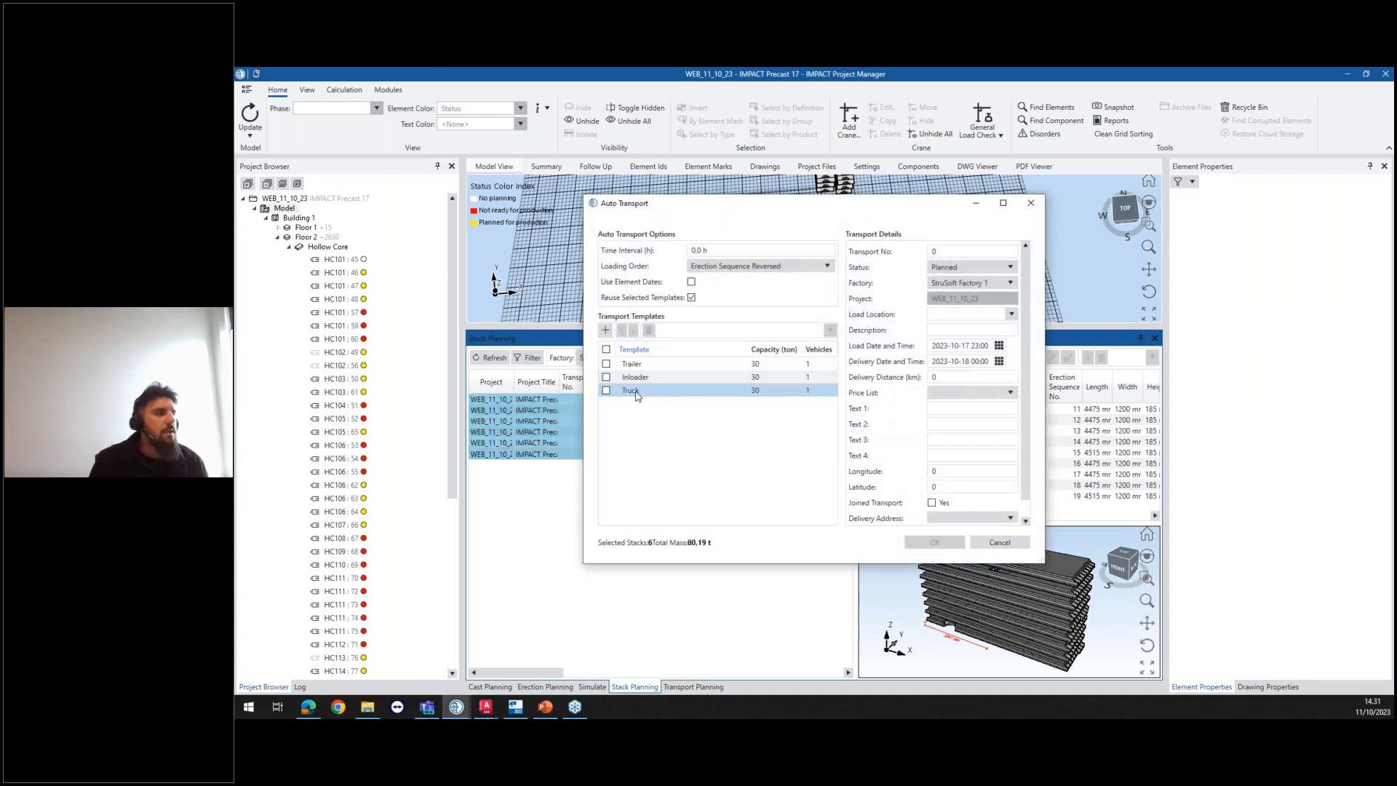
click(606, 363)
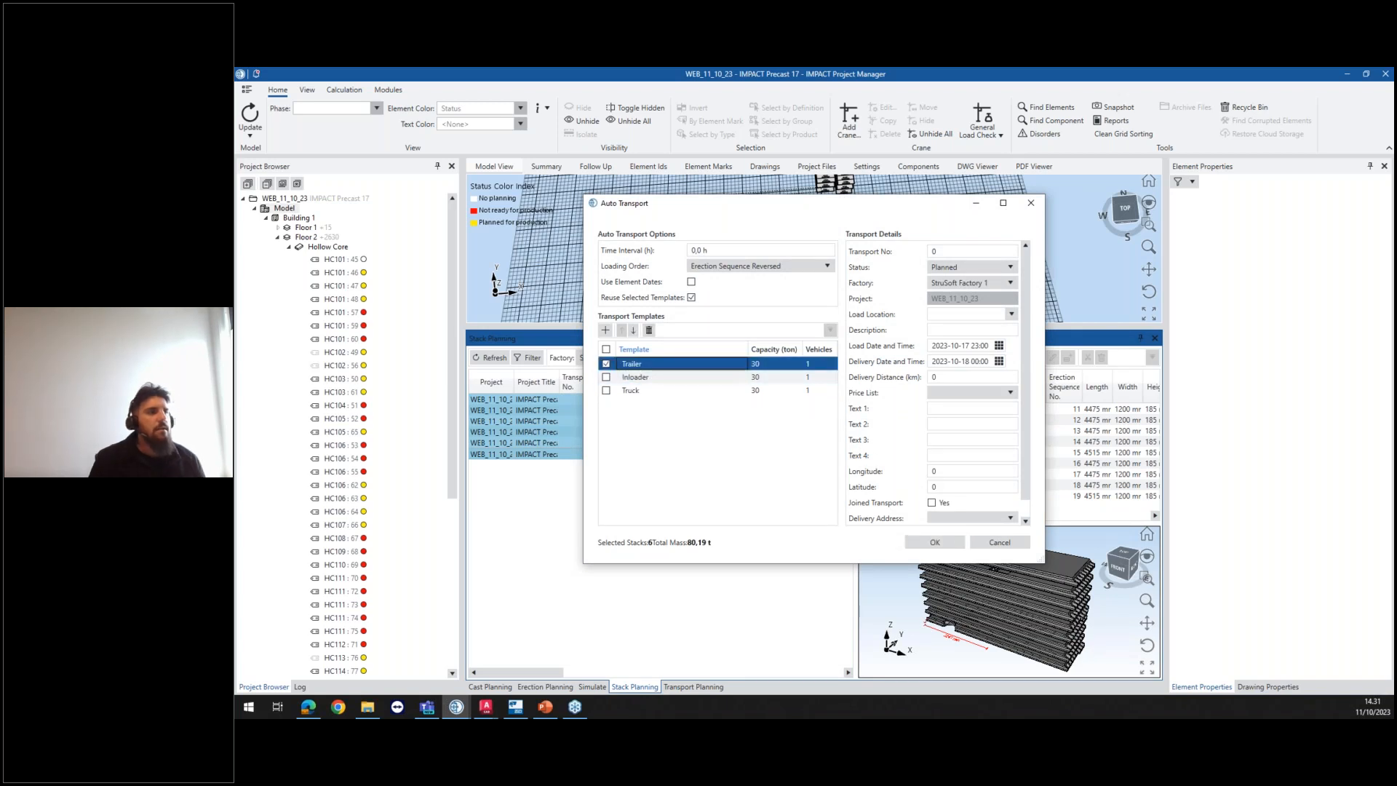
click(933, 543)
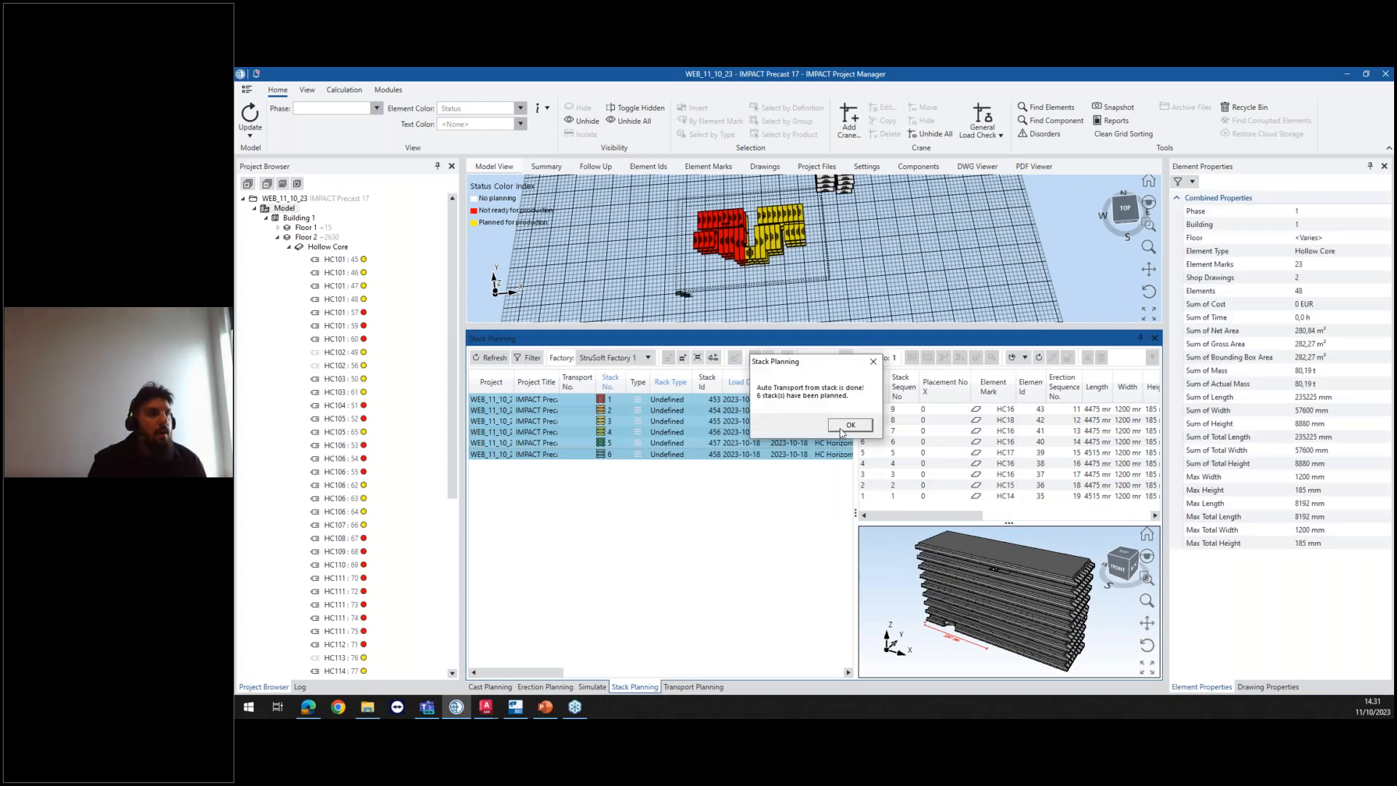
Step: Check which stacks belong to transports 1, 2 and 3, and widen the stack list to read its status and length columns
click(579, 405)
ctrl+click(580, 411)
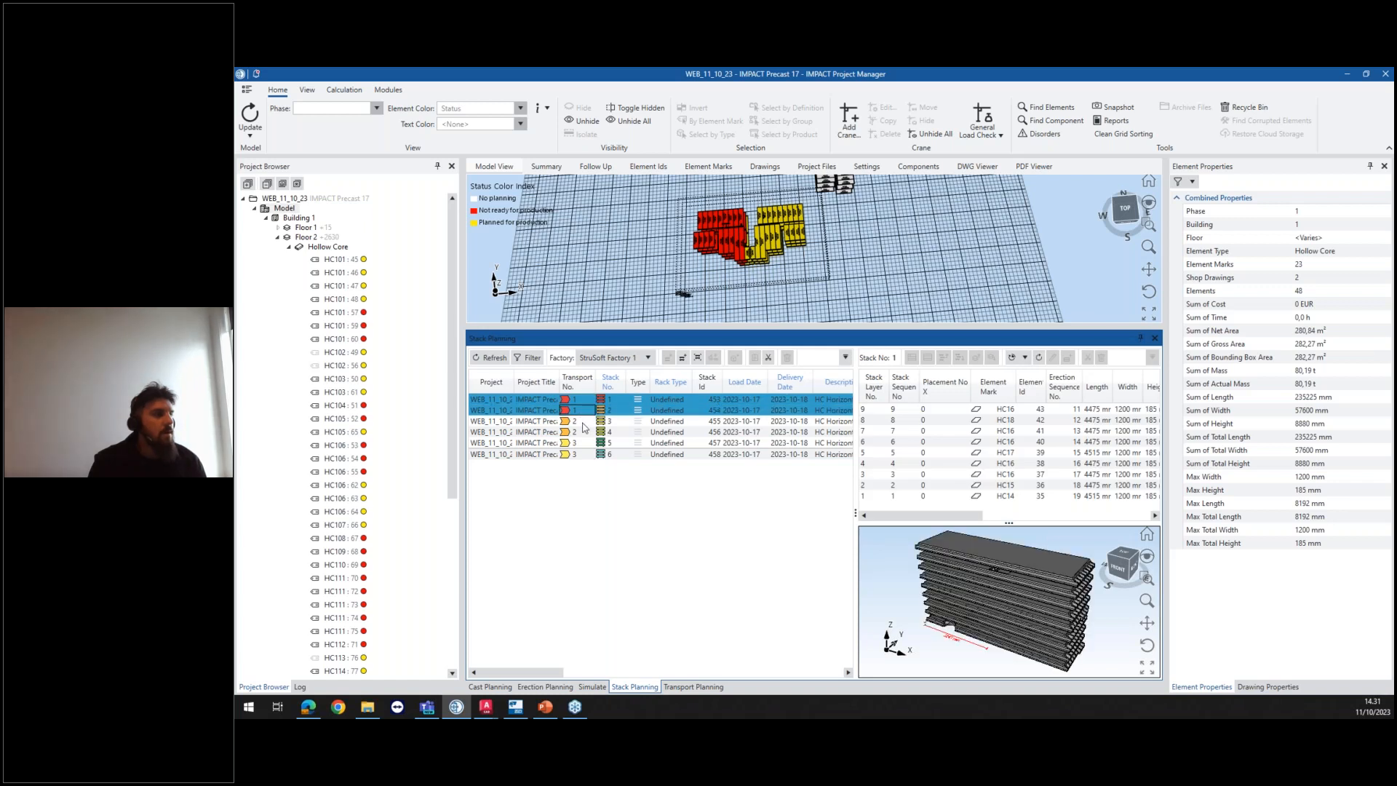
click(582, 421)
ctrl+click(582, 432)
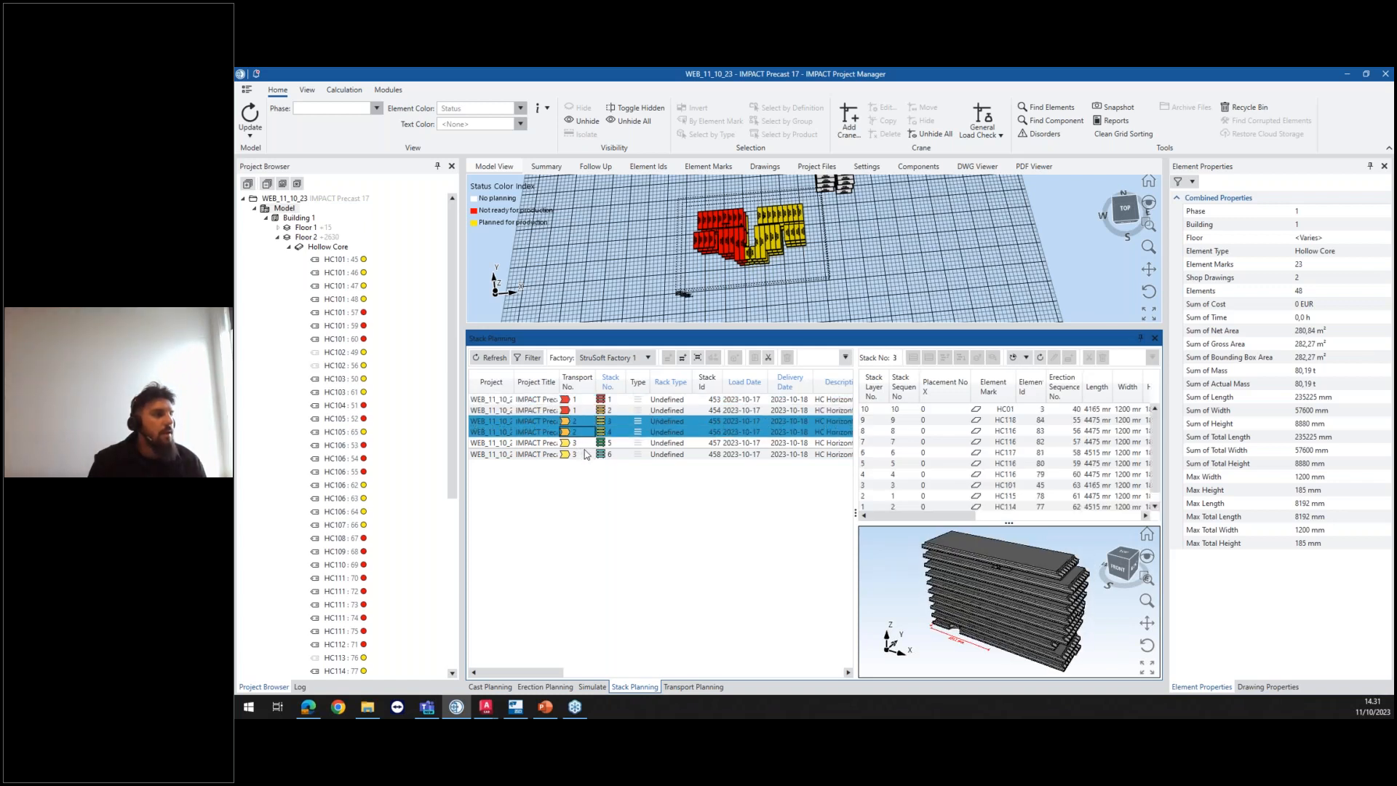
click(584, 443)
ctrl+click(589, 455)
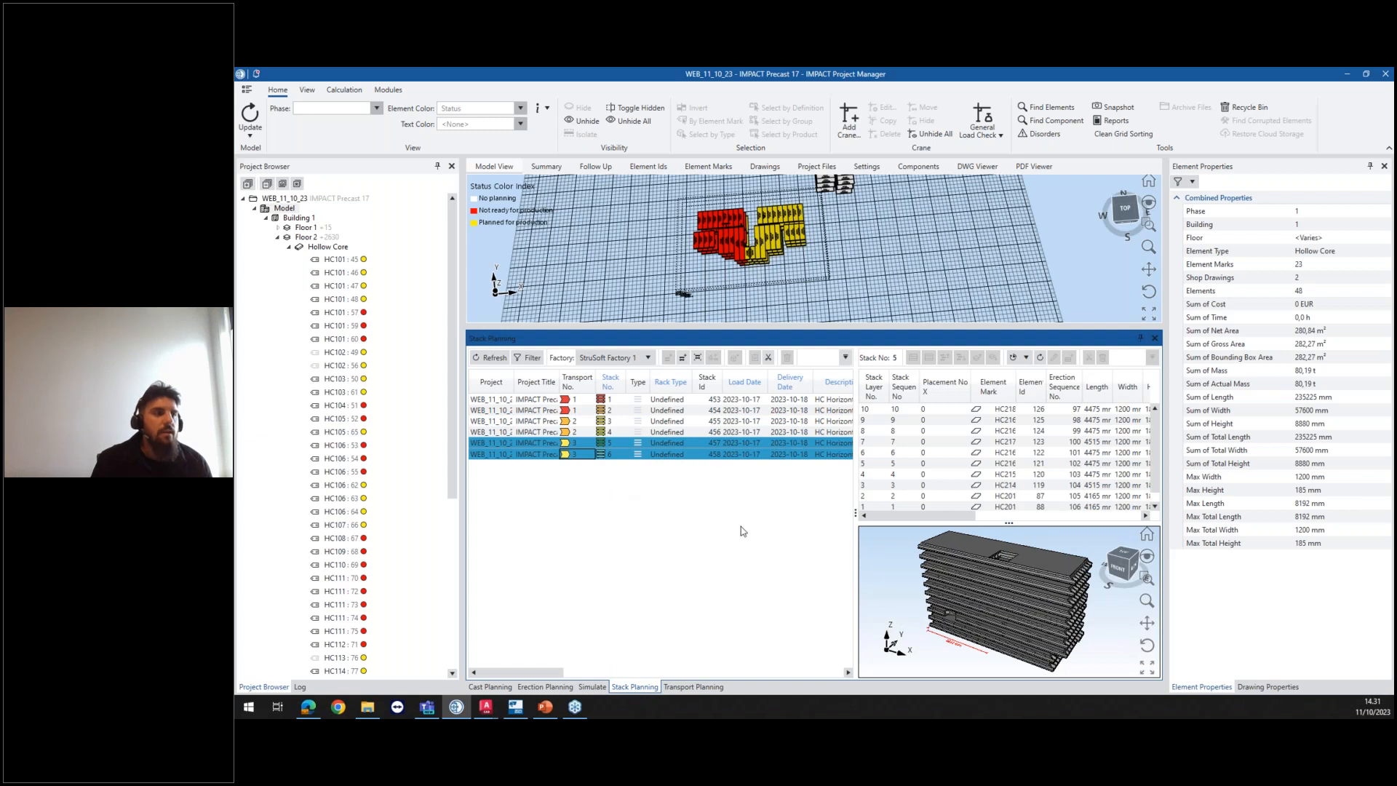
drag(856, 491, 1012, 478)
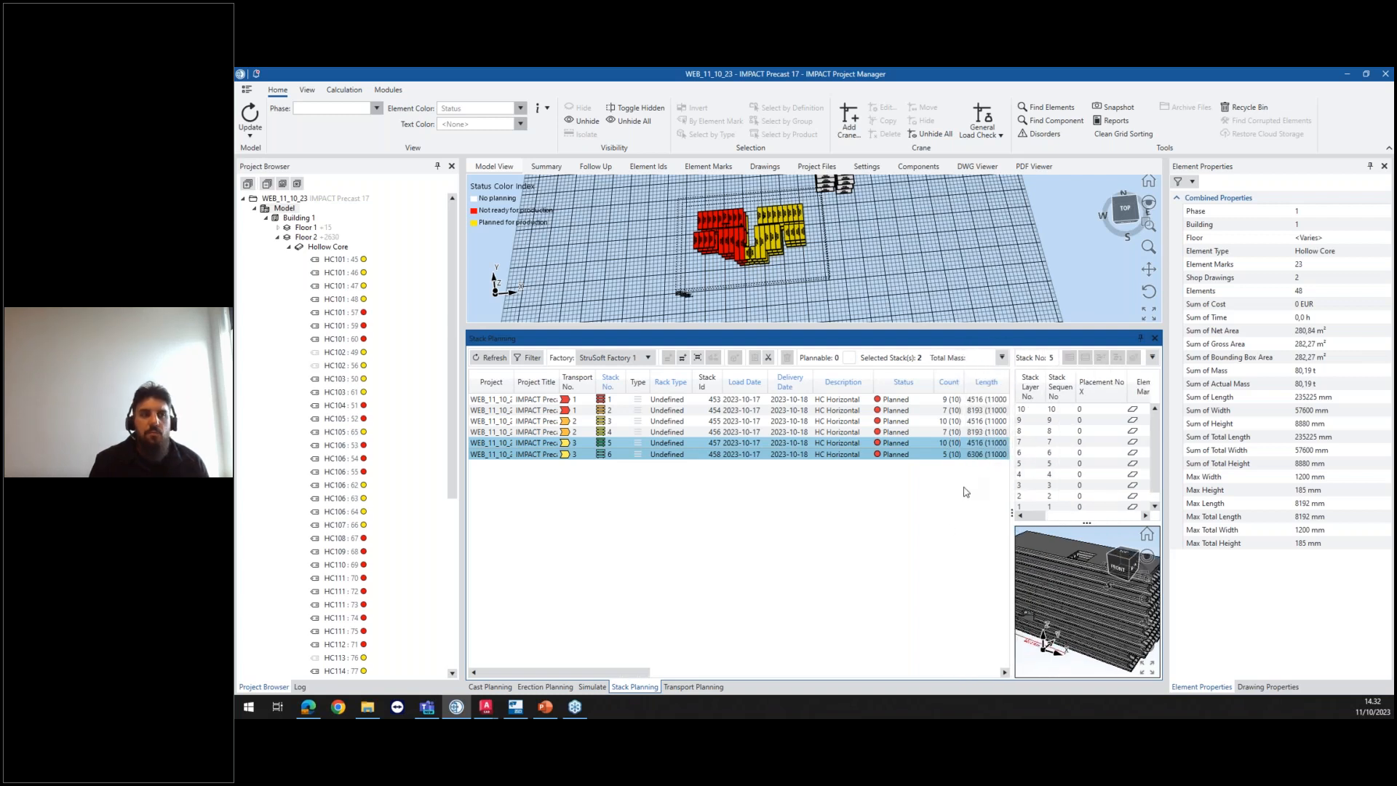
Step: Open the transport planning, display transport 2 and examine its stepped stack on the trailer up close
click(696, 688)
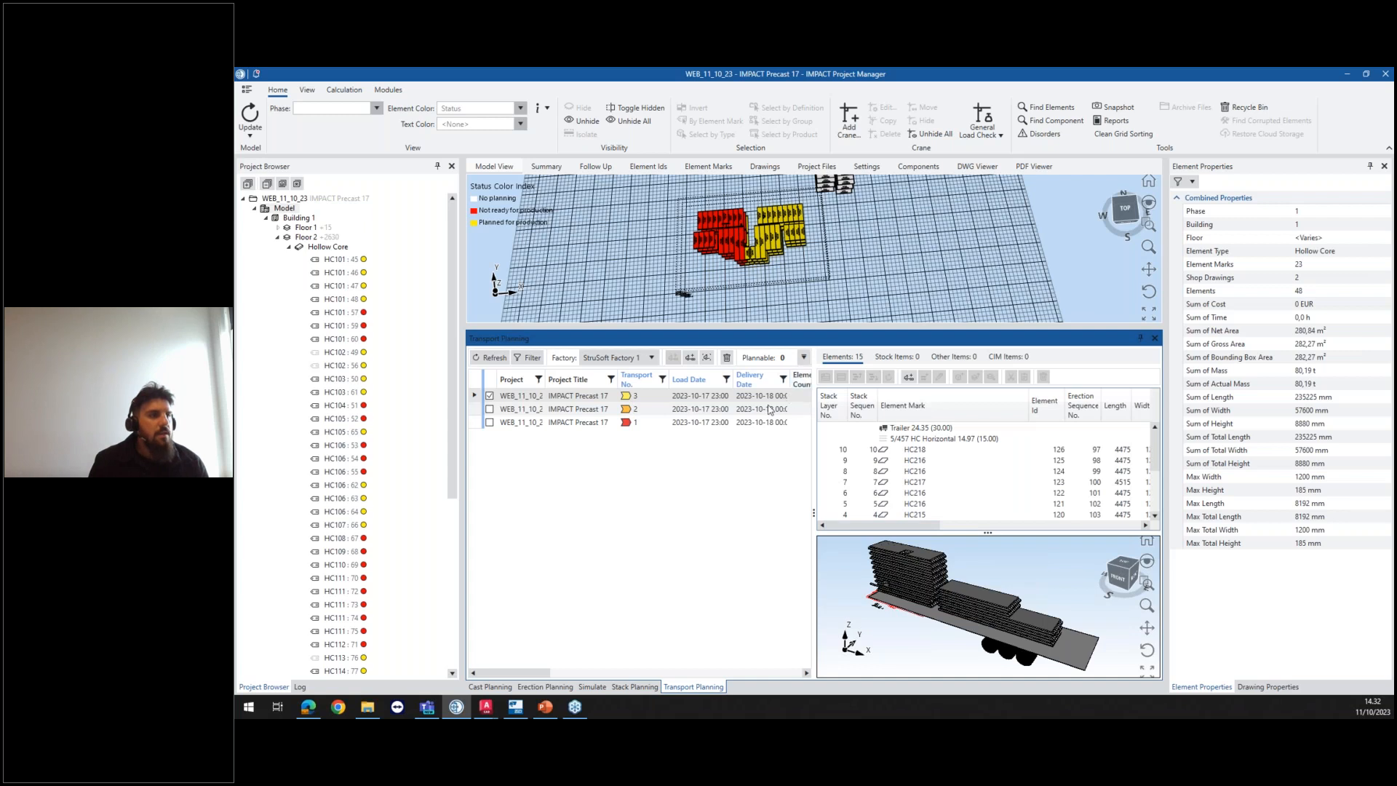
click(660, 412)
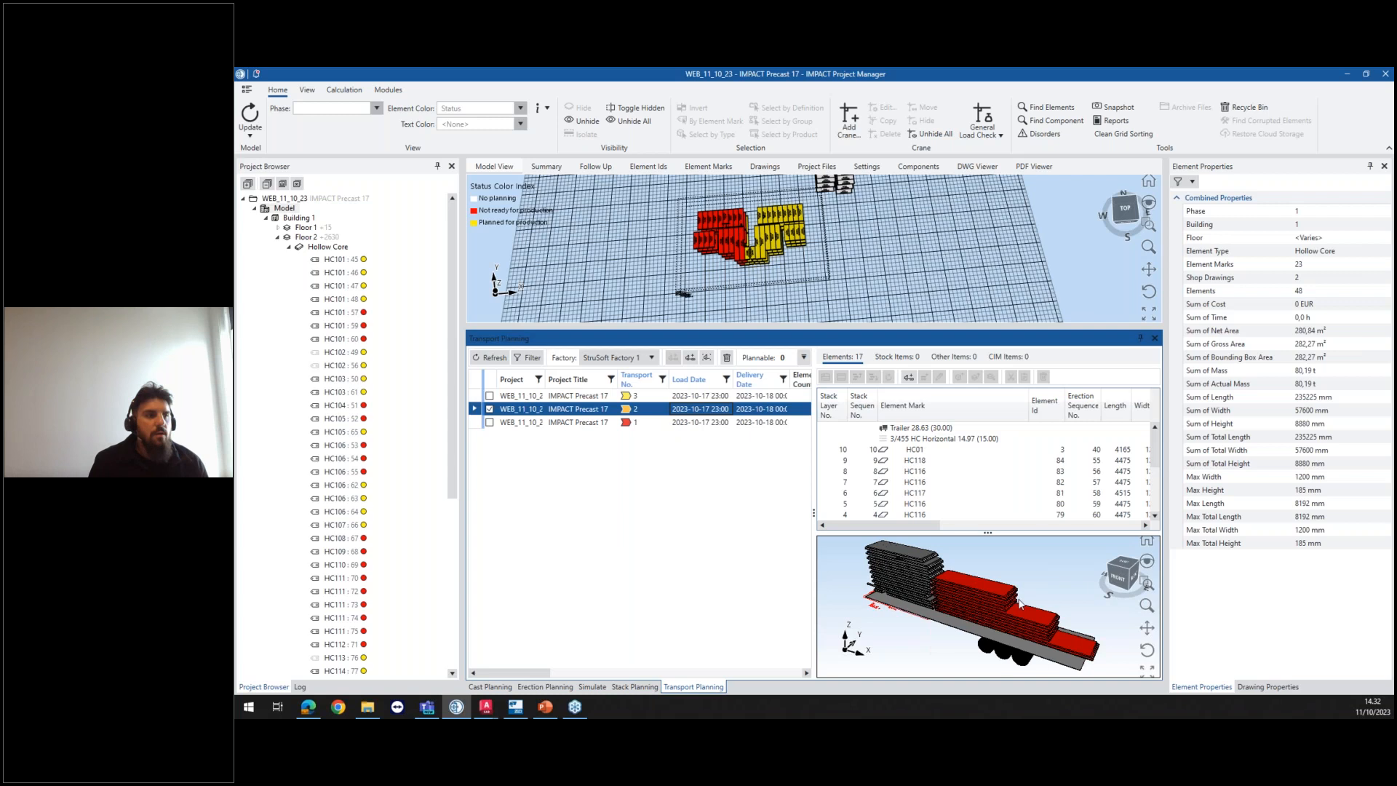
click(1076, 654)
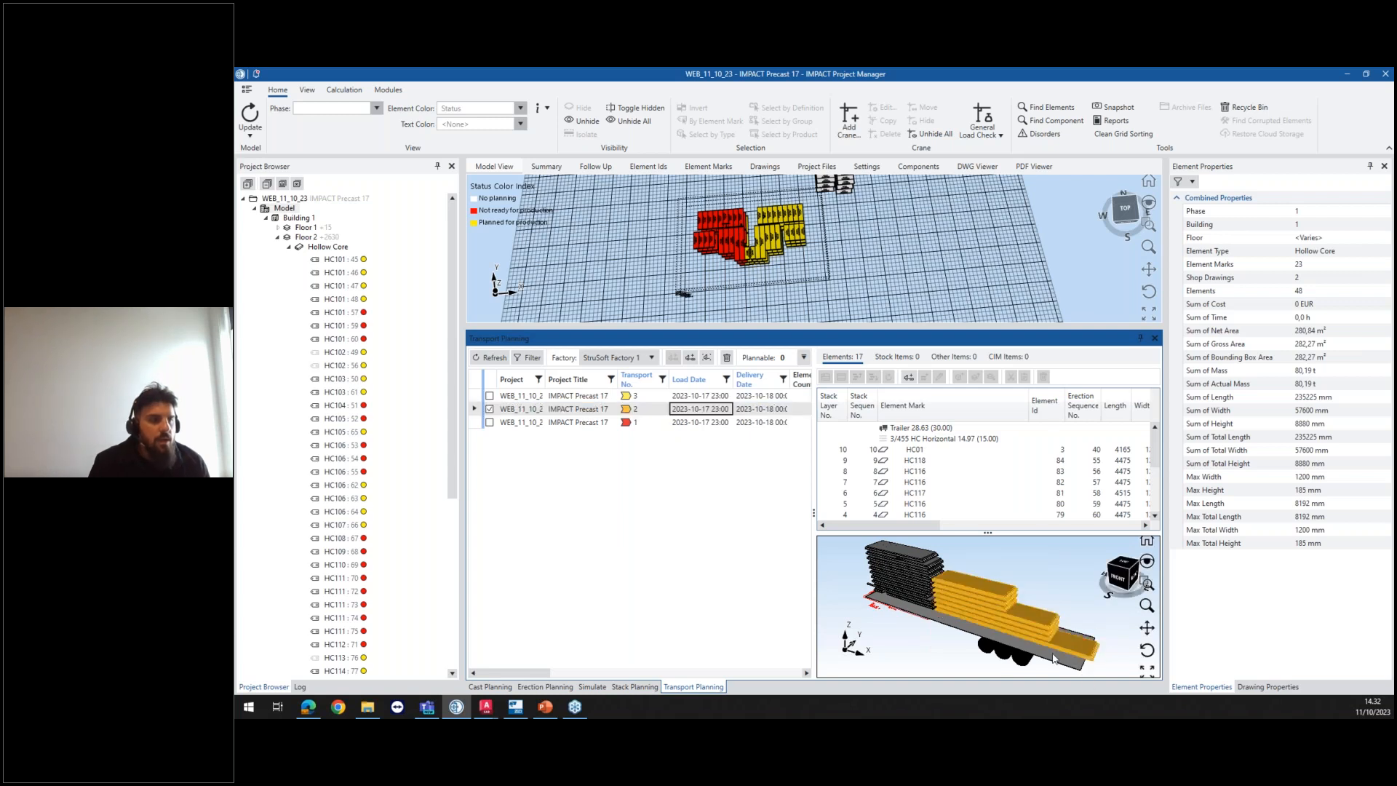
scroll(1081, 652, up, 4)
scroll(1106, 660, down, 1)
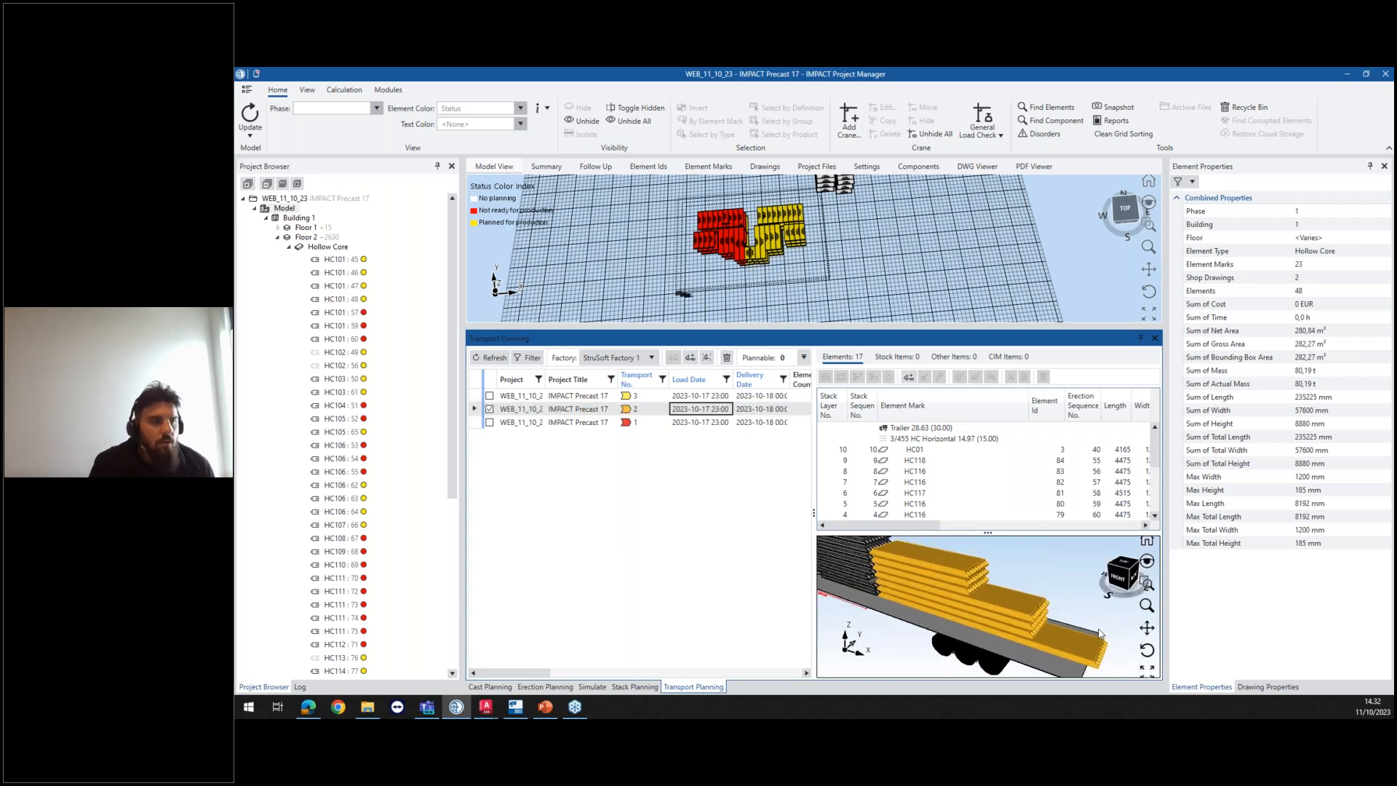
click(1099, 626)
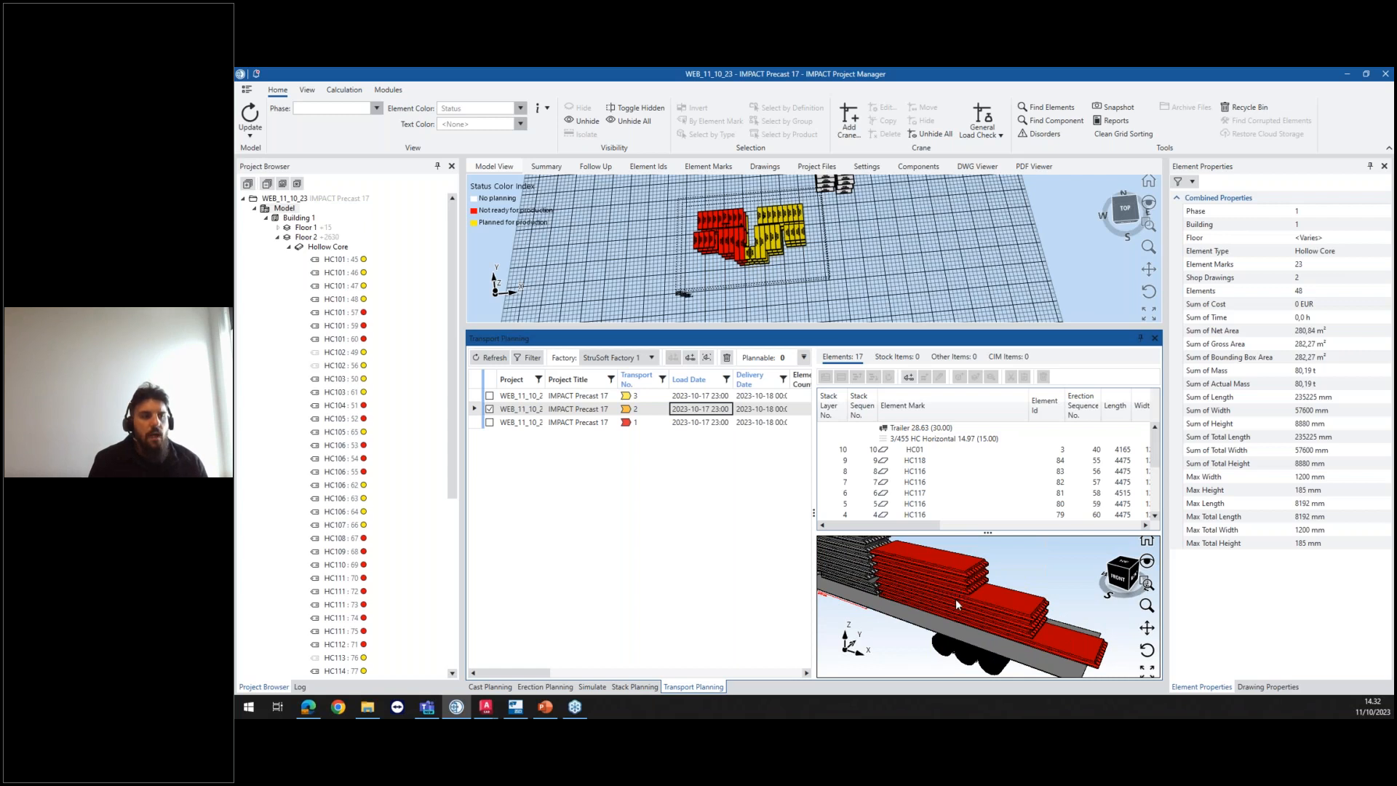
Step: View transport 2 from above and shift its stepped stack sideways to one long edge of the trailer
scroll(956, 598, down, 2)
click(1121, 562)
click(915, 591)
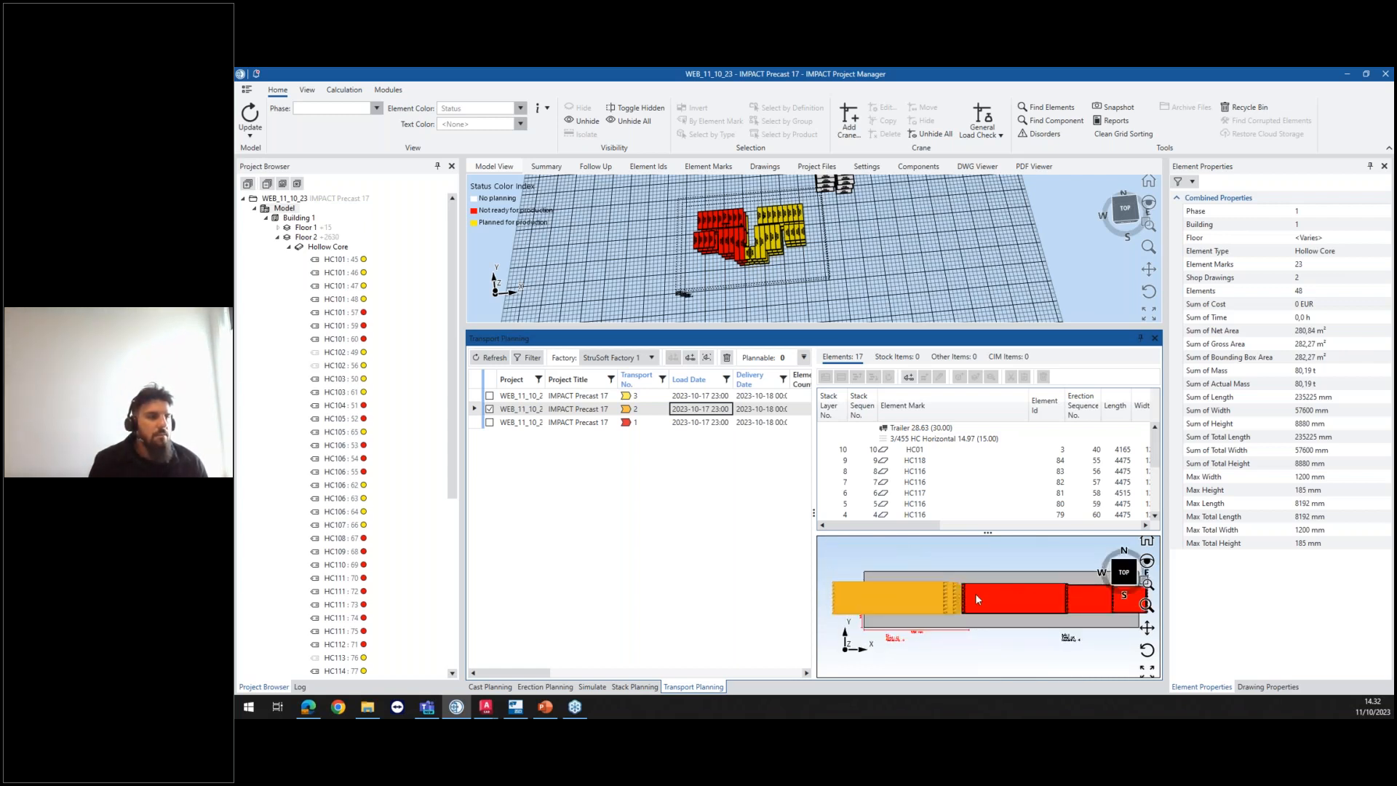
click(1018, 593)
drag(1011, 594, 1013, 609)
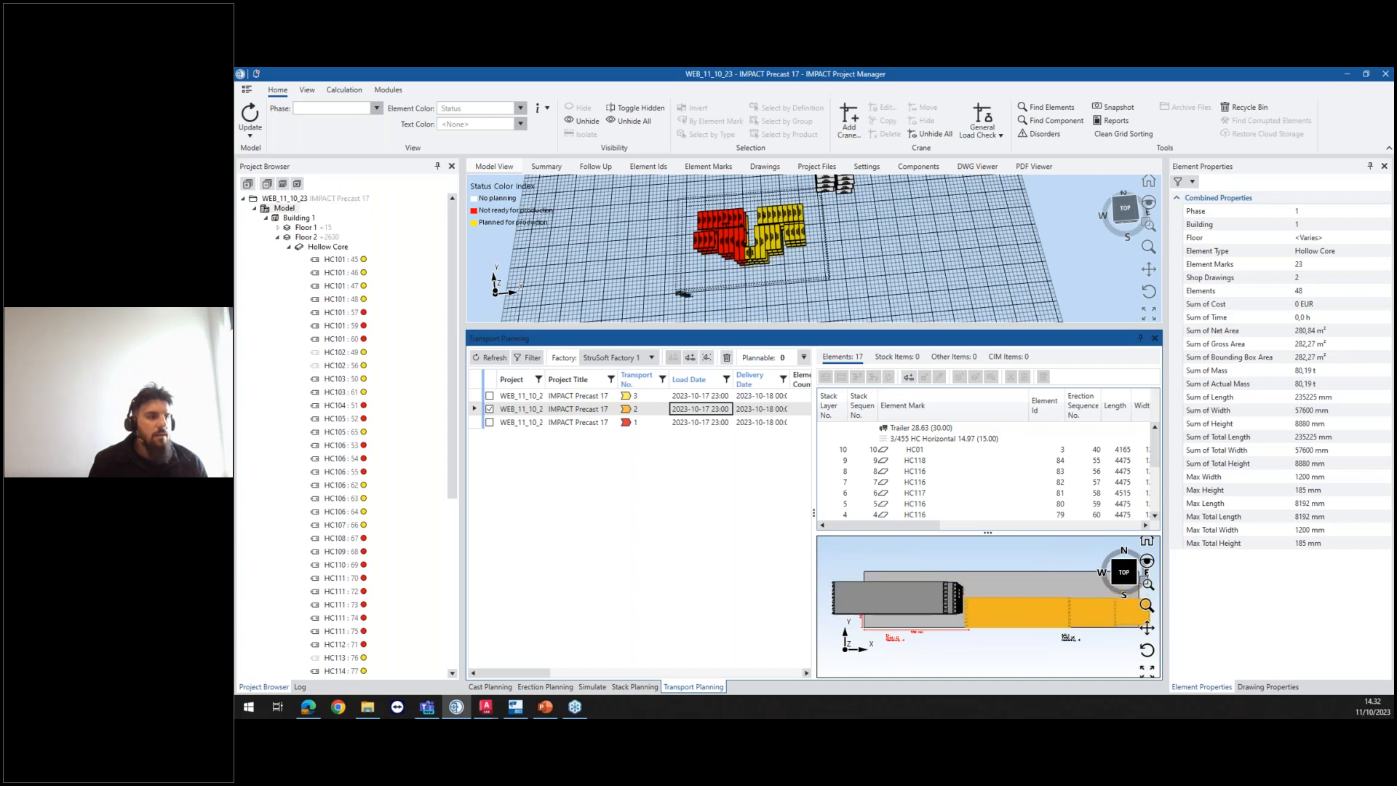
Step: Shift transport 2's other stack towards the opposite trailer edge and slide the stepped stack forward beside it
click(919, 586)
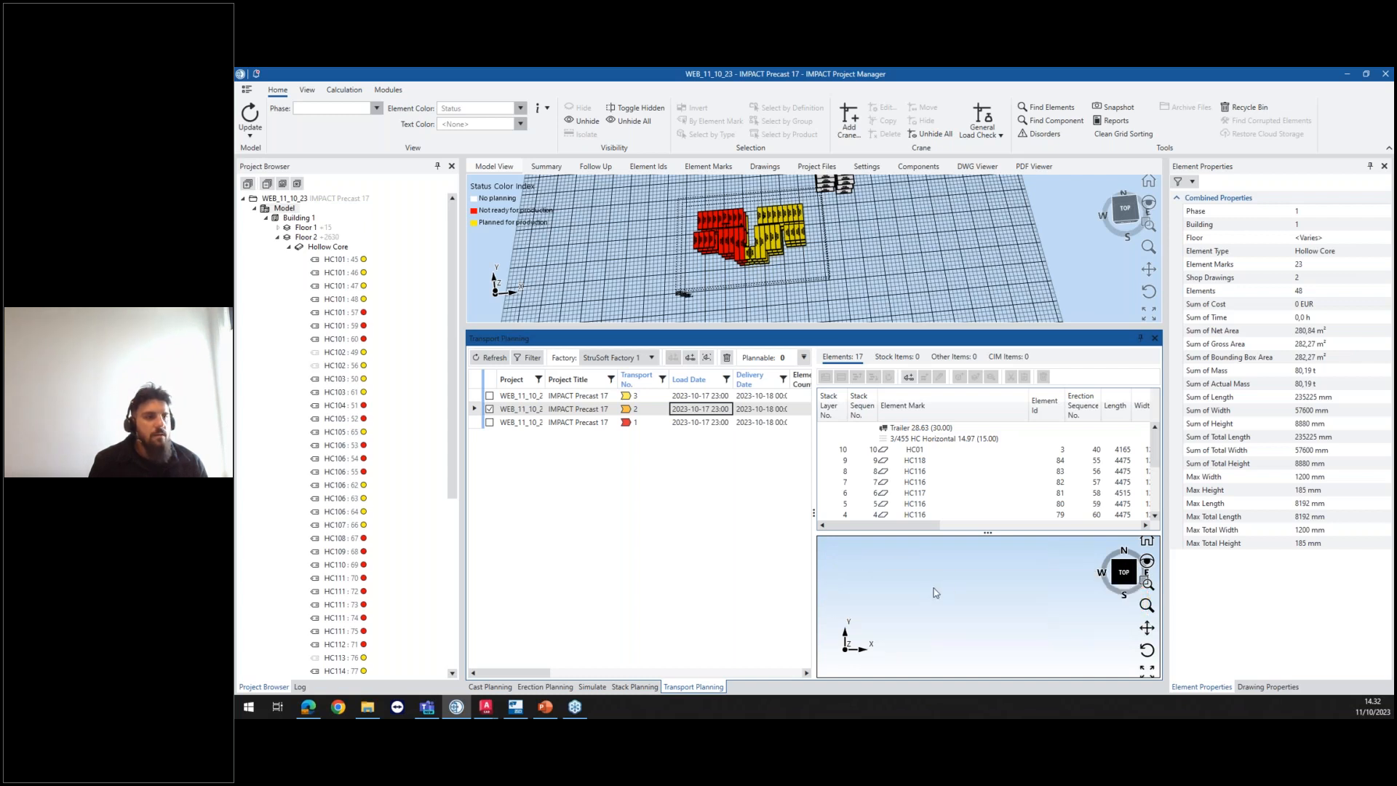
click(1124, 562)
drag(900, 585, 919, 570)
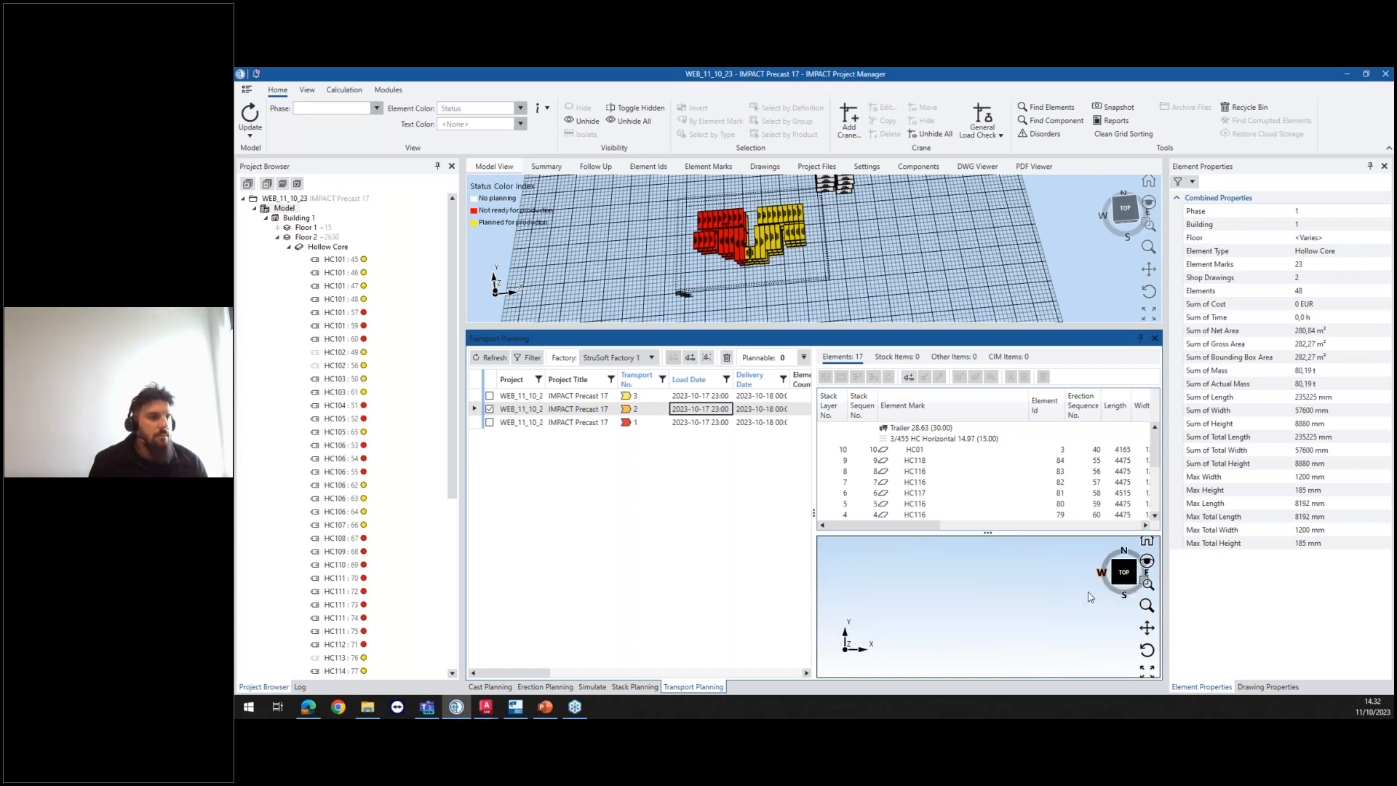
click(1128, 568)
drag(1037, 620, 950, 617)
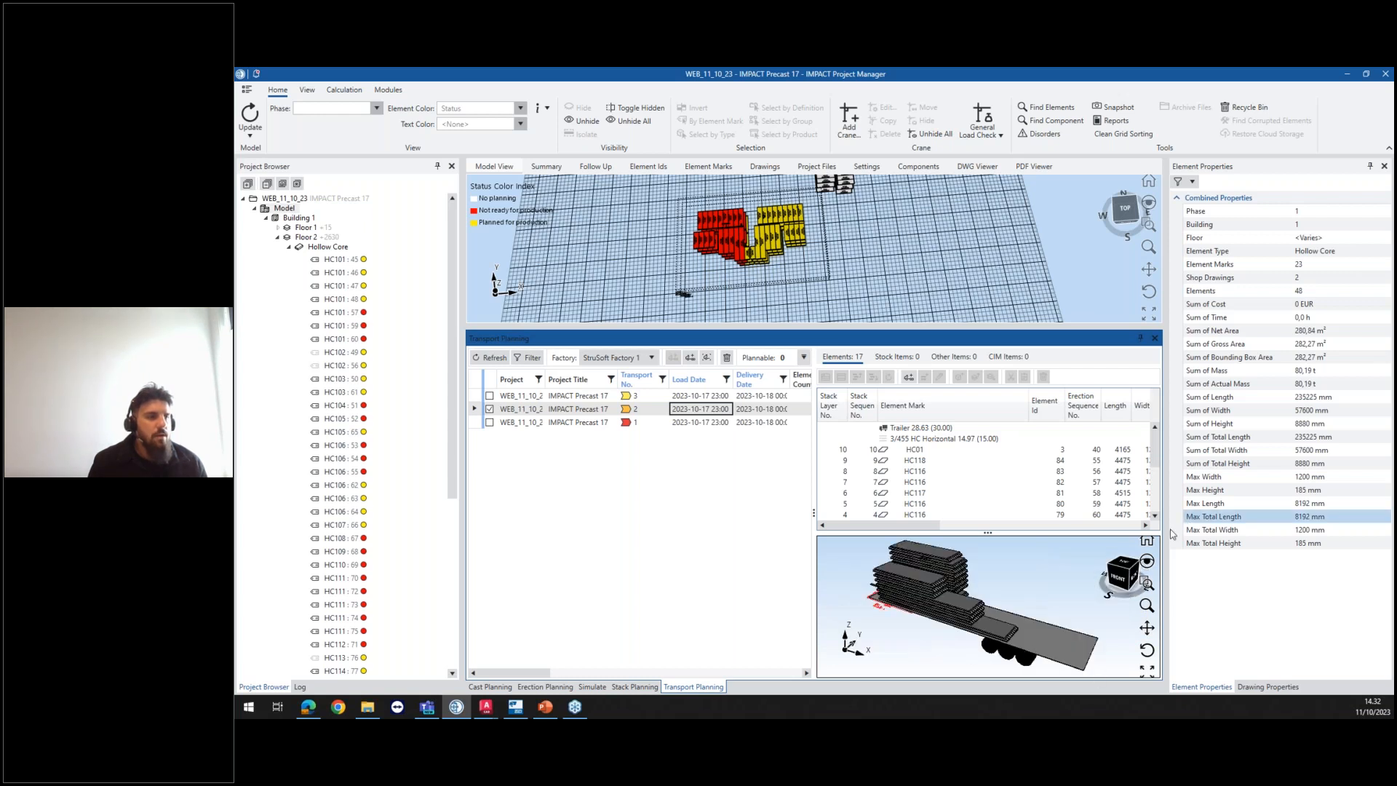
Step: Examine the side-by-side stacks on transport 2's trailer from above and at an angle, including the axle load notes and edge dimensions
click(1125, 569)
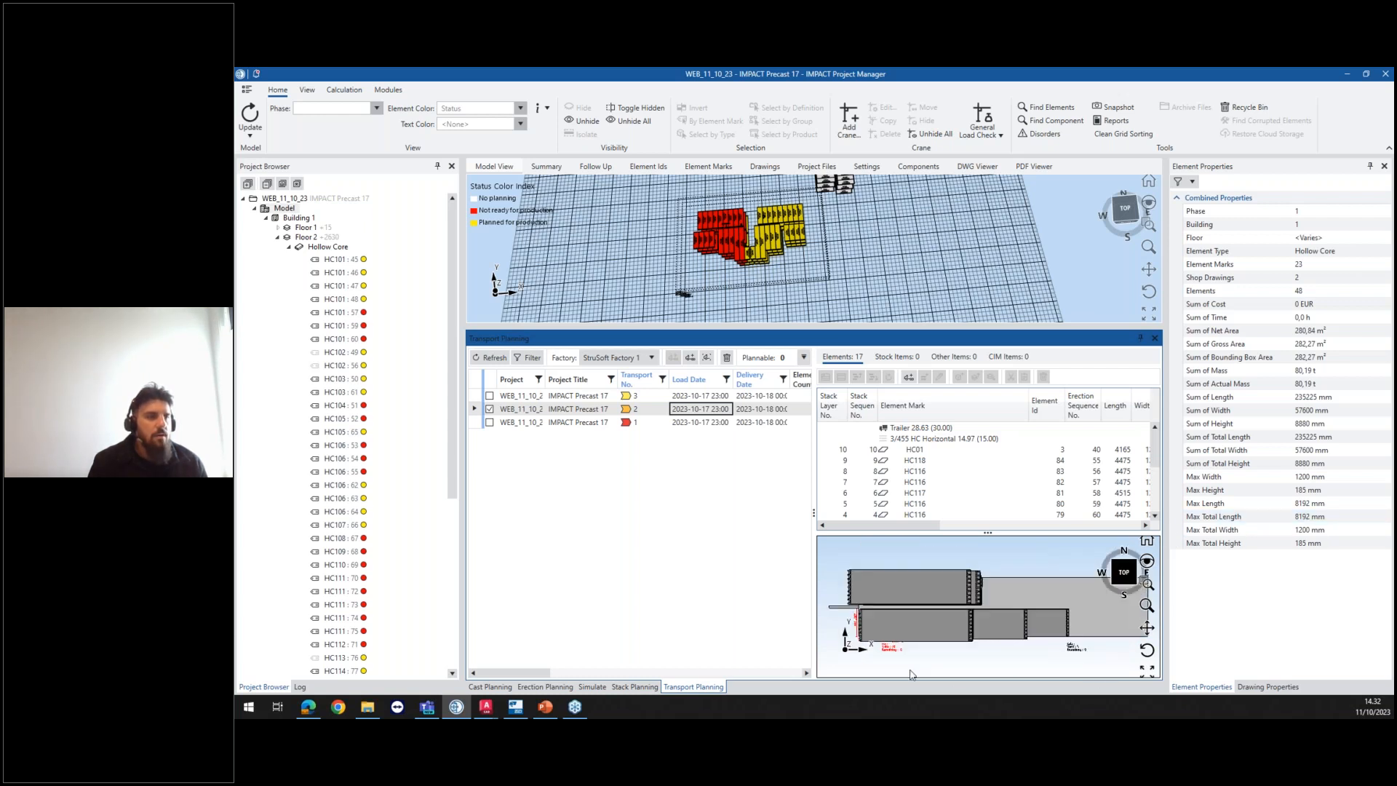
scroll(931, 626, down, 3)
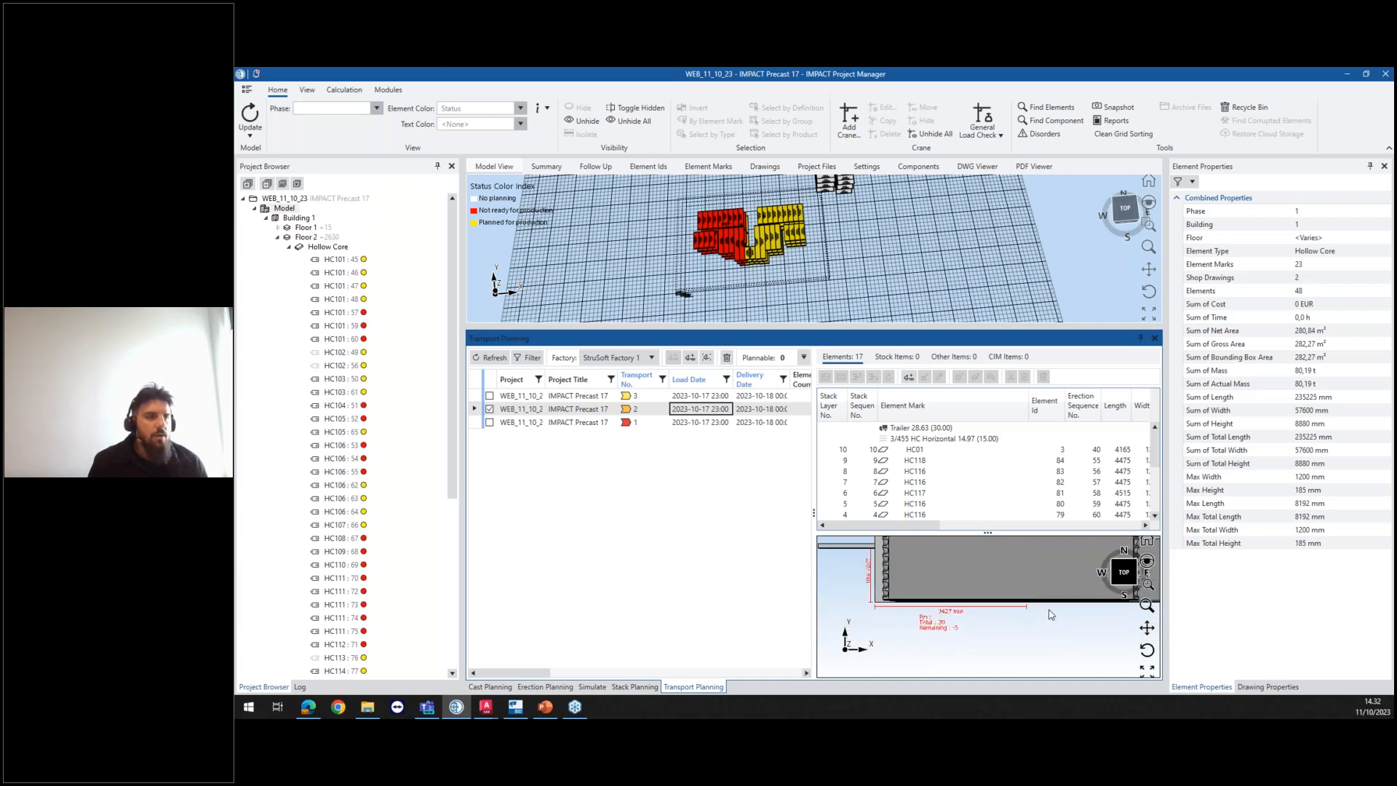
middle_drag(1033, 618, 920, 614)
scroll(1033, 624, down, 3)
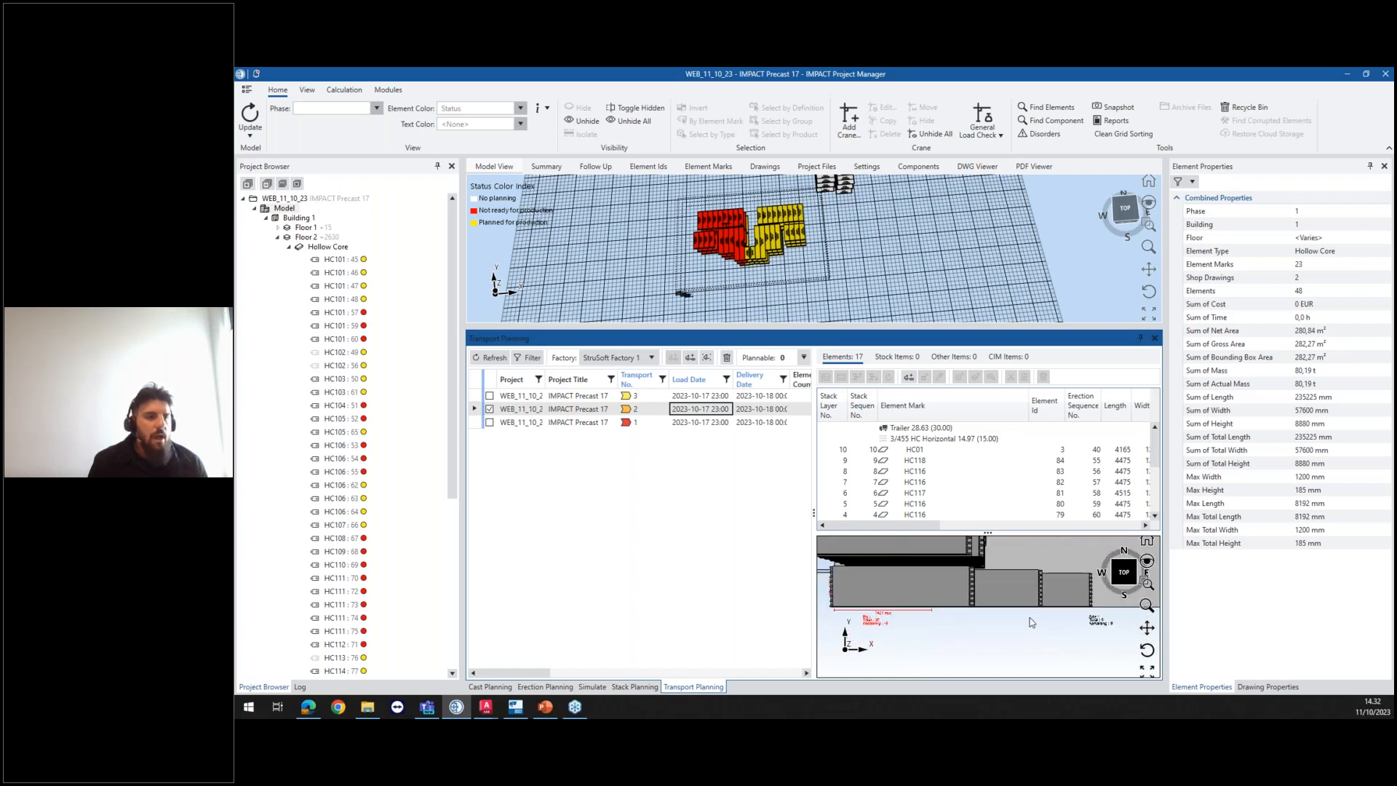
scroll(1121, 624, up, 3)
scroll(1039, 622, down, 3)
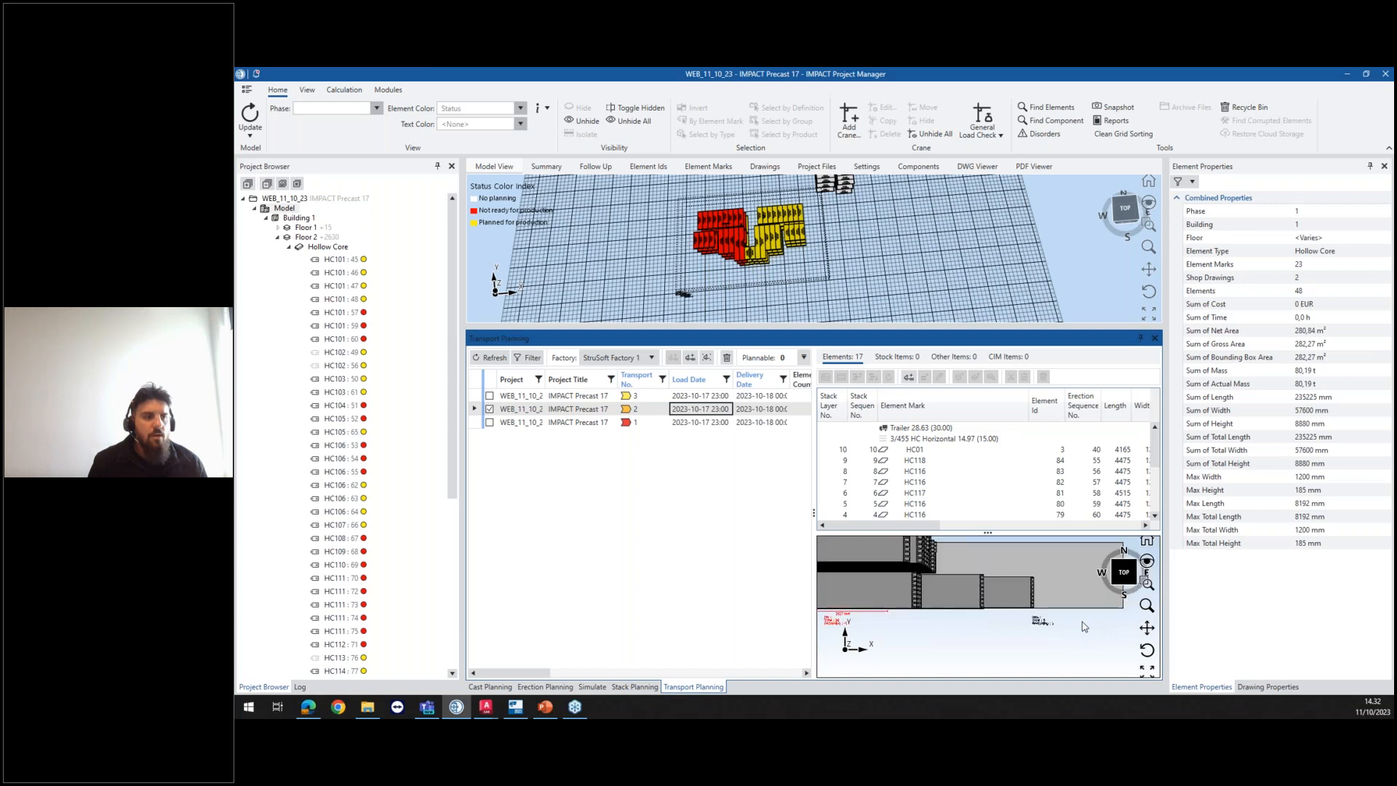
shift+middle_drag(1016, 620, 1028, 587)
scroll(1027, 633, down, 3)
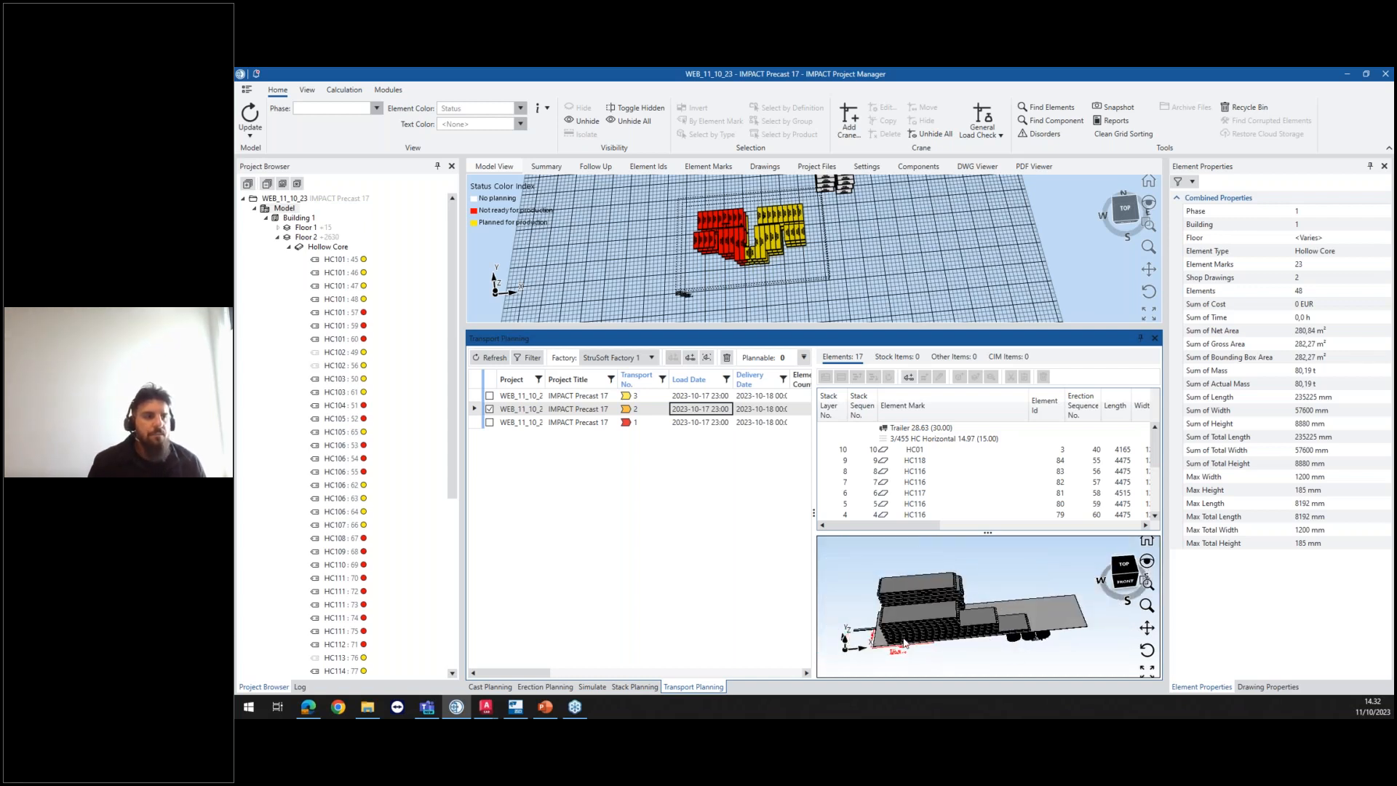
scroll(894, 630, up, 5)
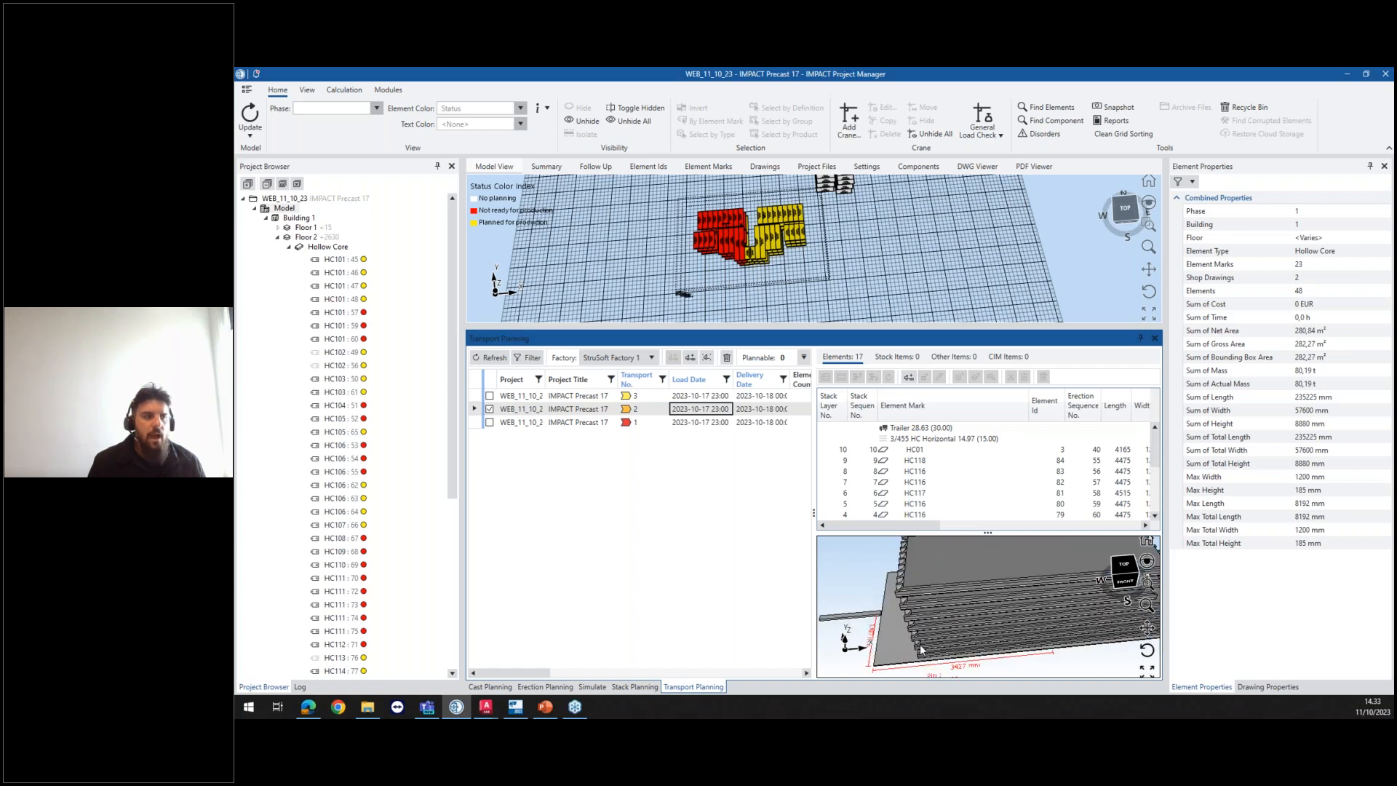
scroll(920, 650, down, 5)
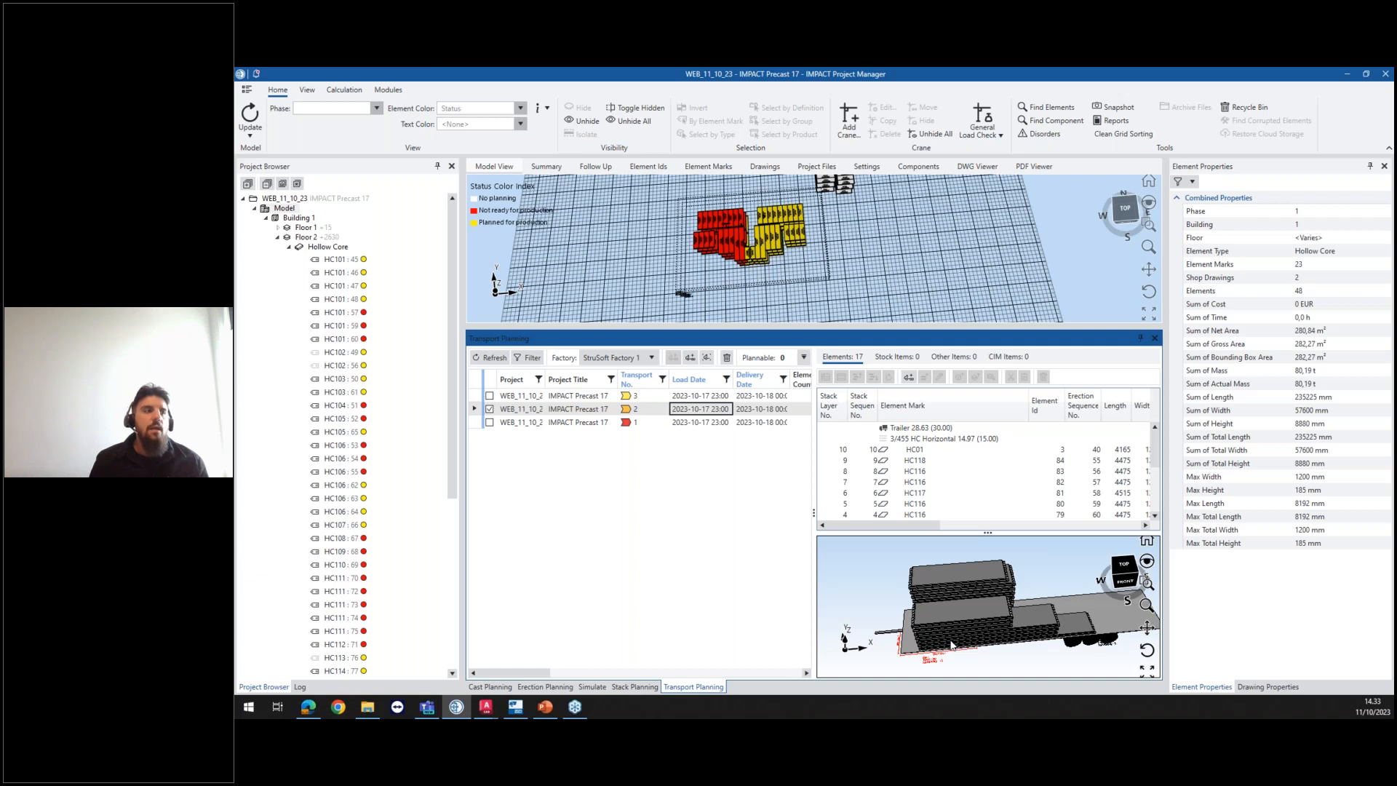
Step: Enlarge the element ID list and review its length, status, cast, transport and stack number columns against the coloured model
click(668, 168)
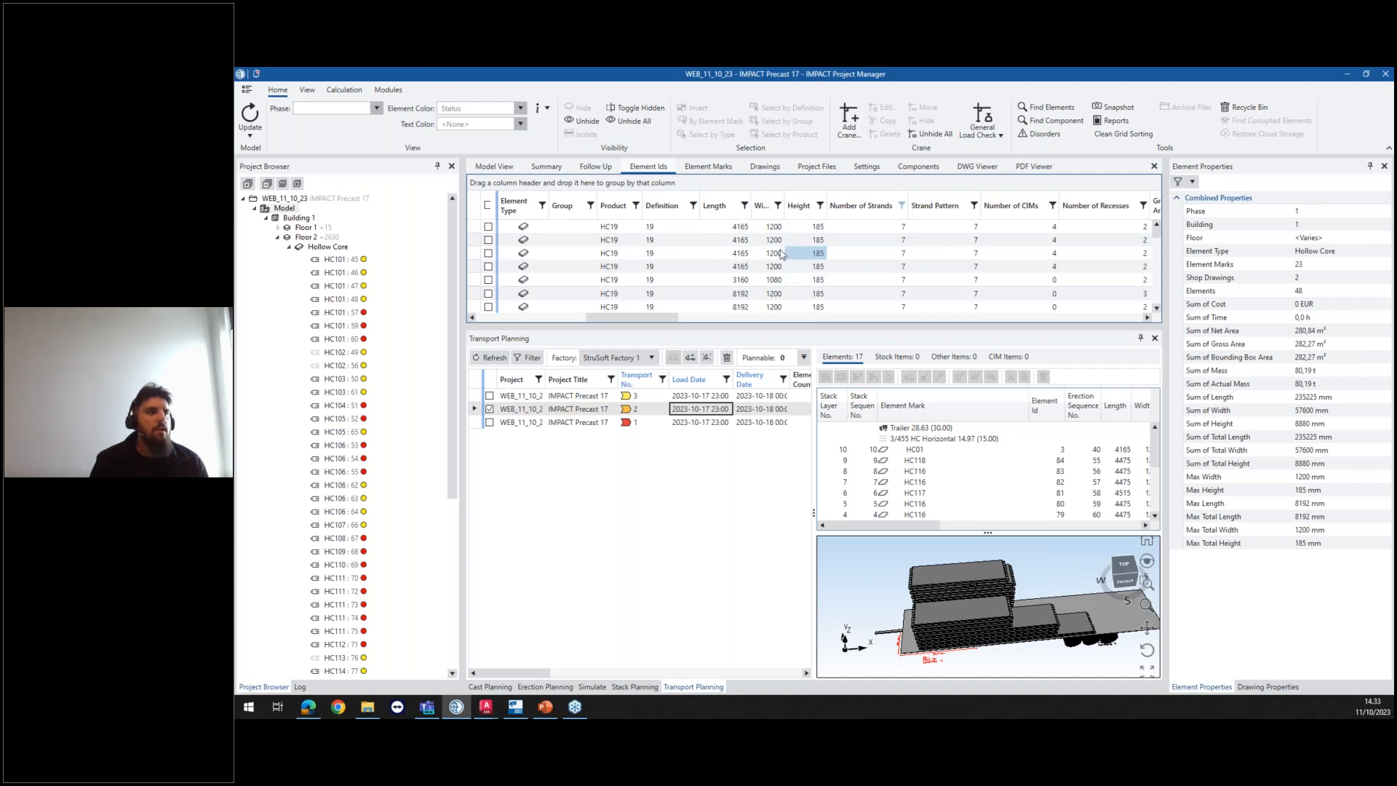
drag(876, 325, 942, 489)
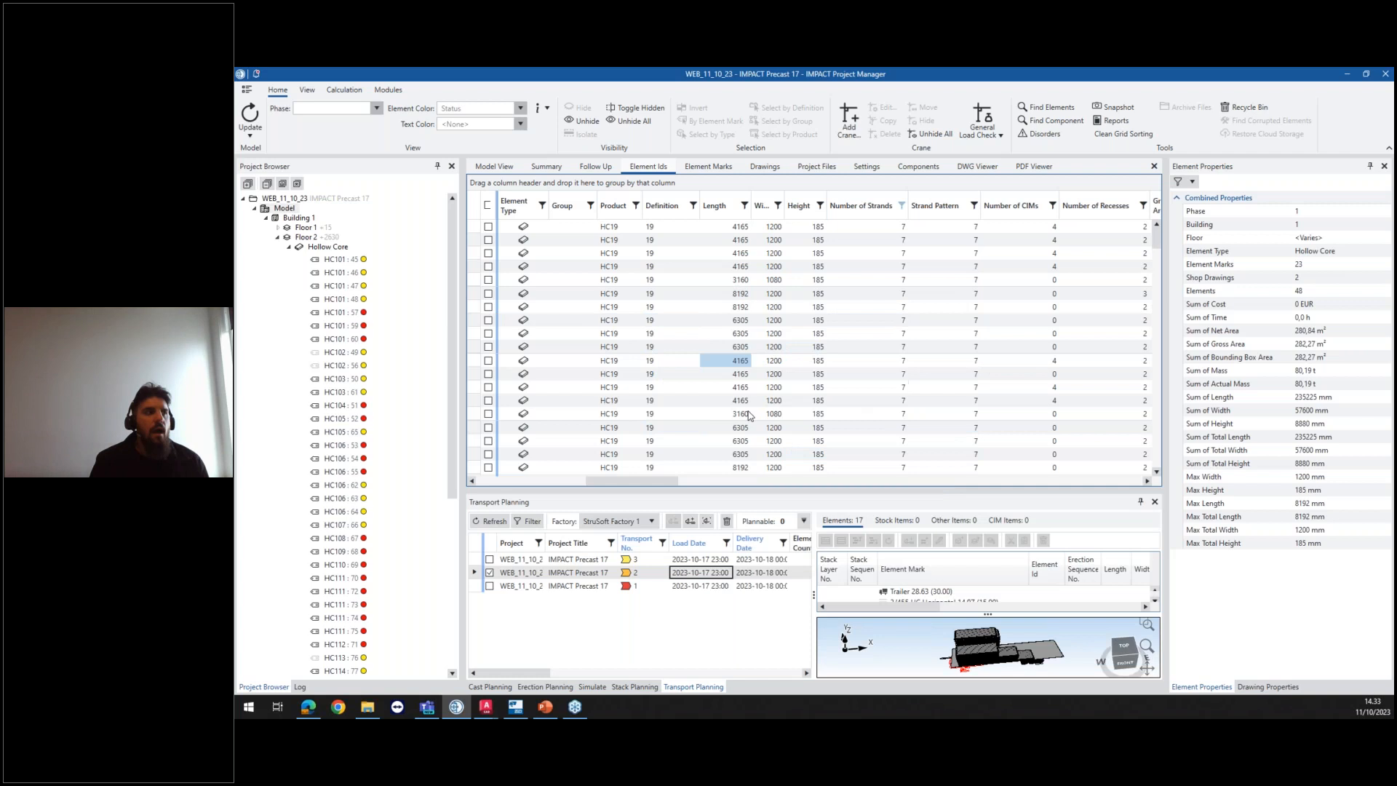
drag(626, 482, 494, 493)
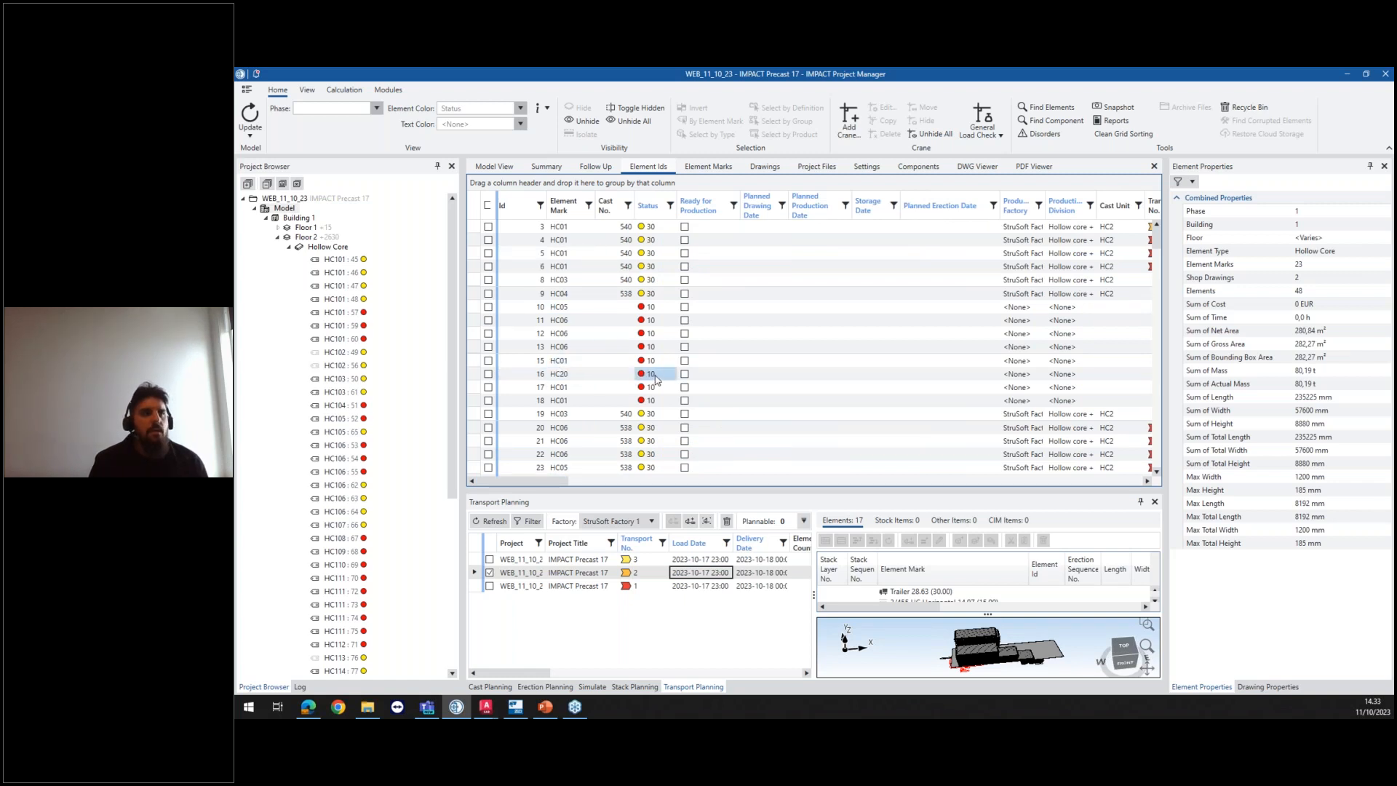
click(495, 167)
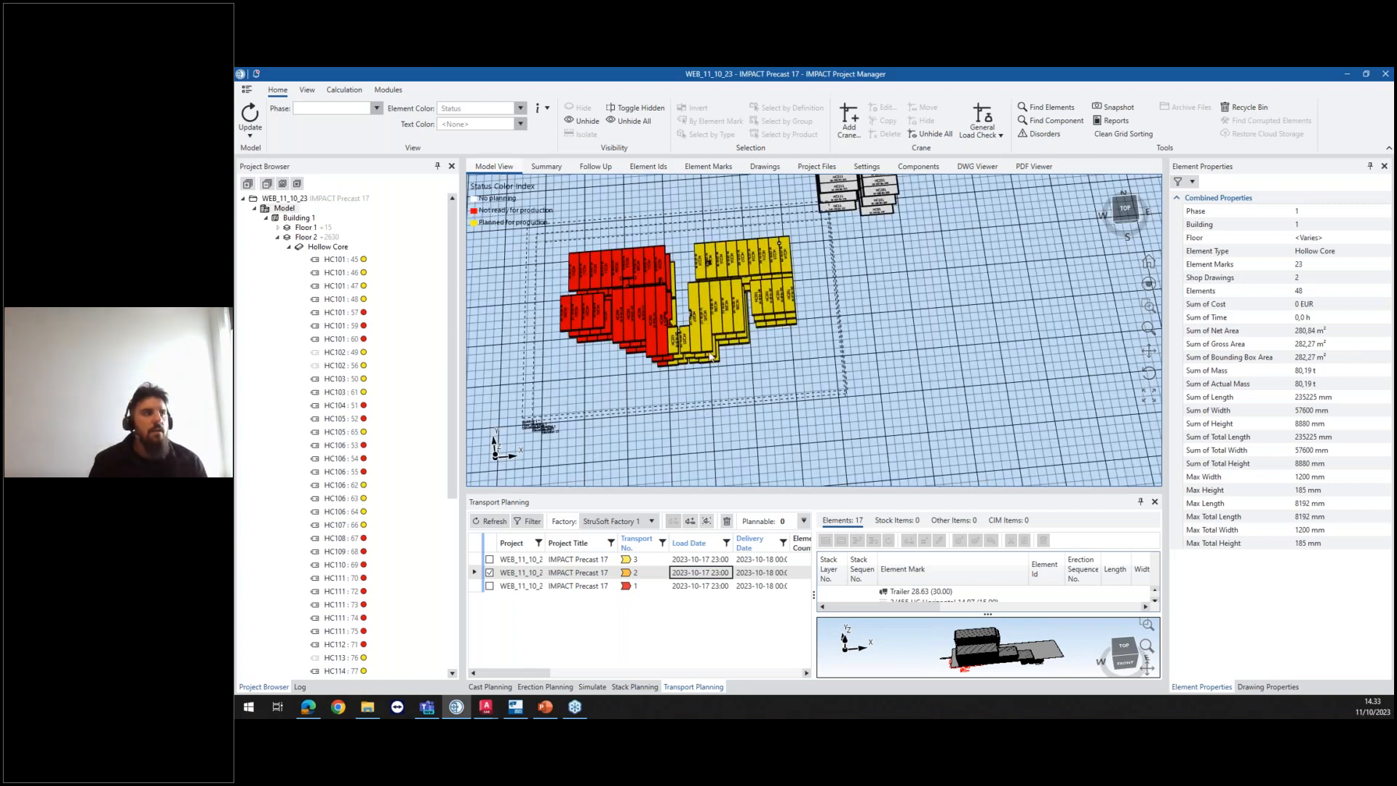
click(644, 168)
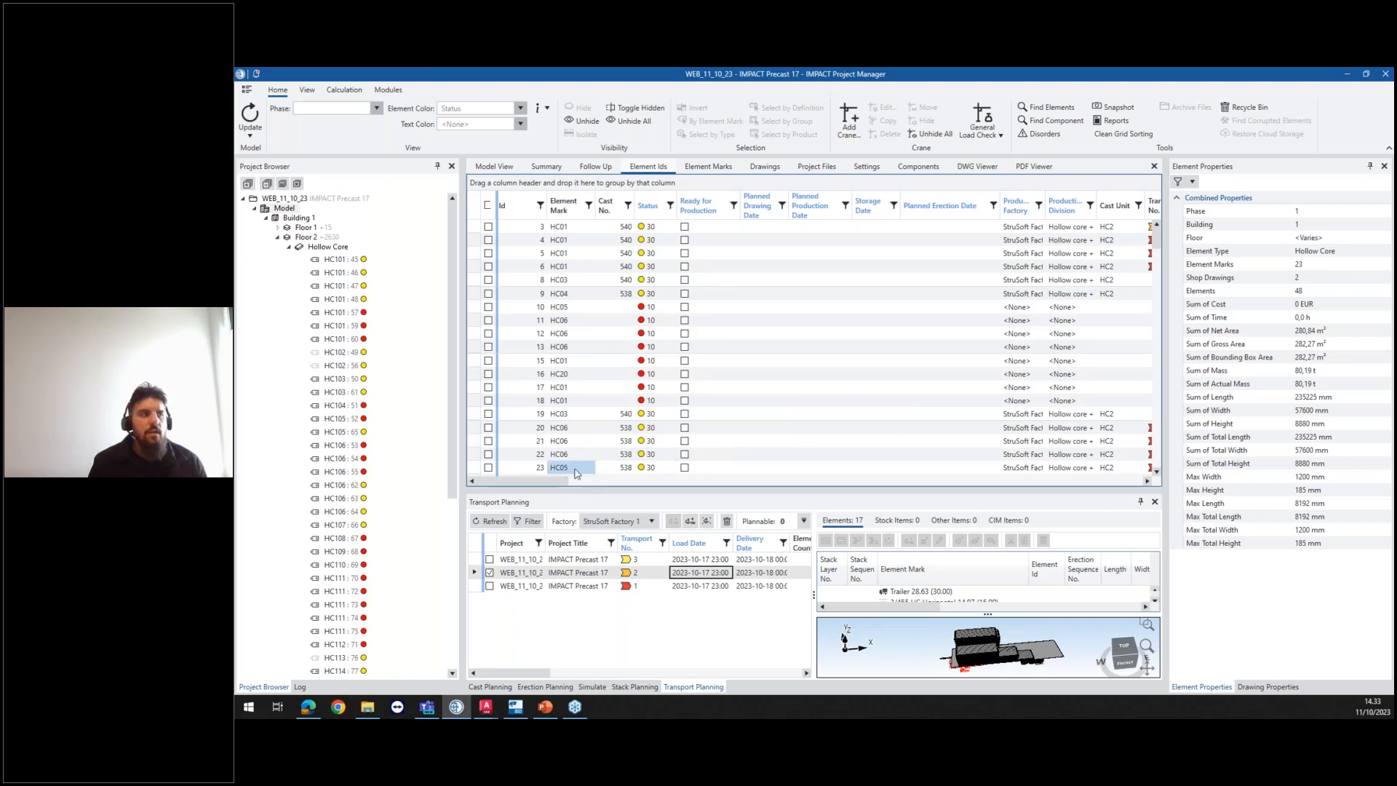
drag(571, 481, 633, 484)
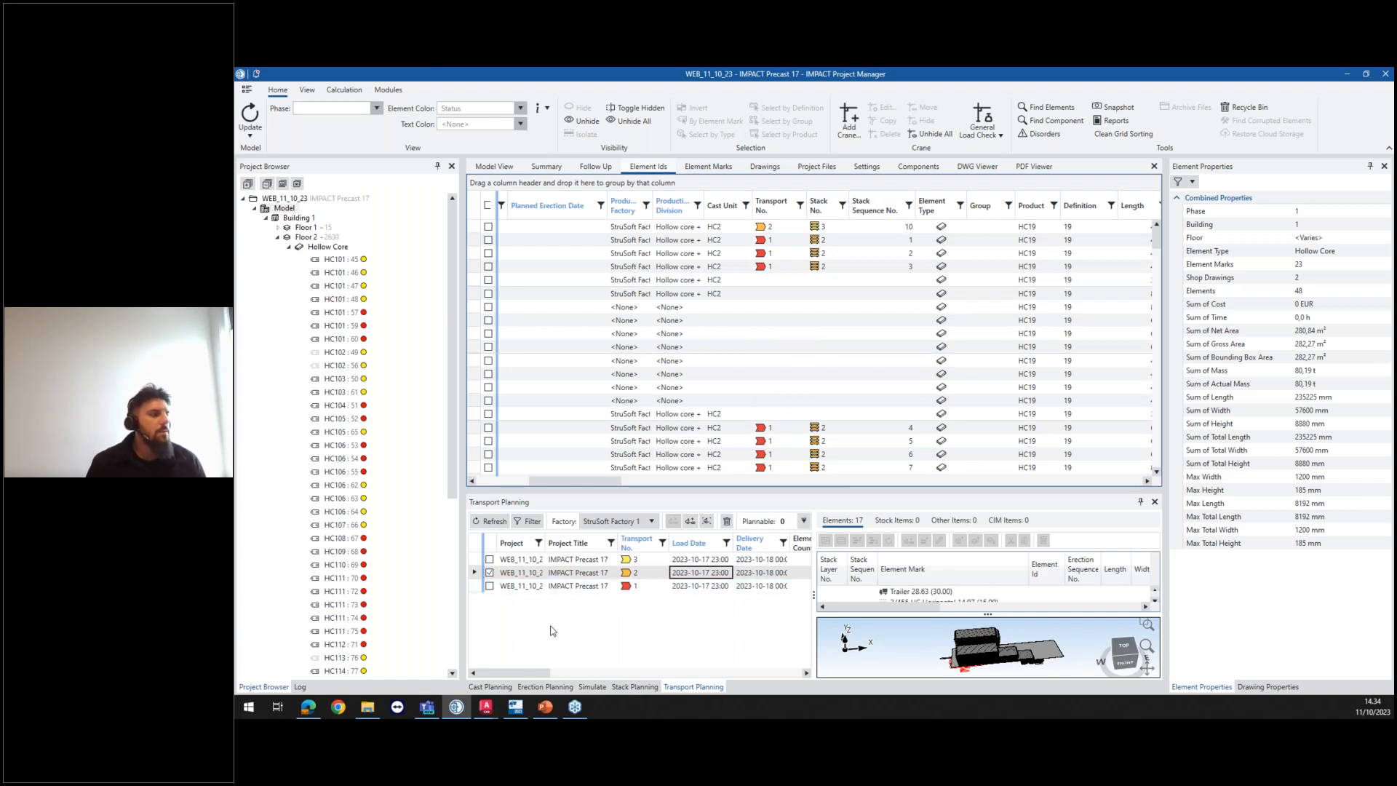
Step: Switch to the ga-0101 drawing in AutoCAD Architecture and start a horizontal hollow core wall
mouse_move(489, 711)
click(462, 654)
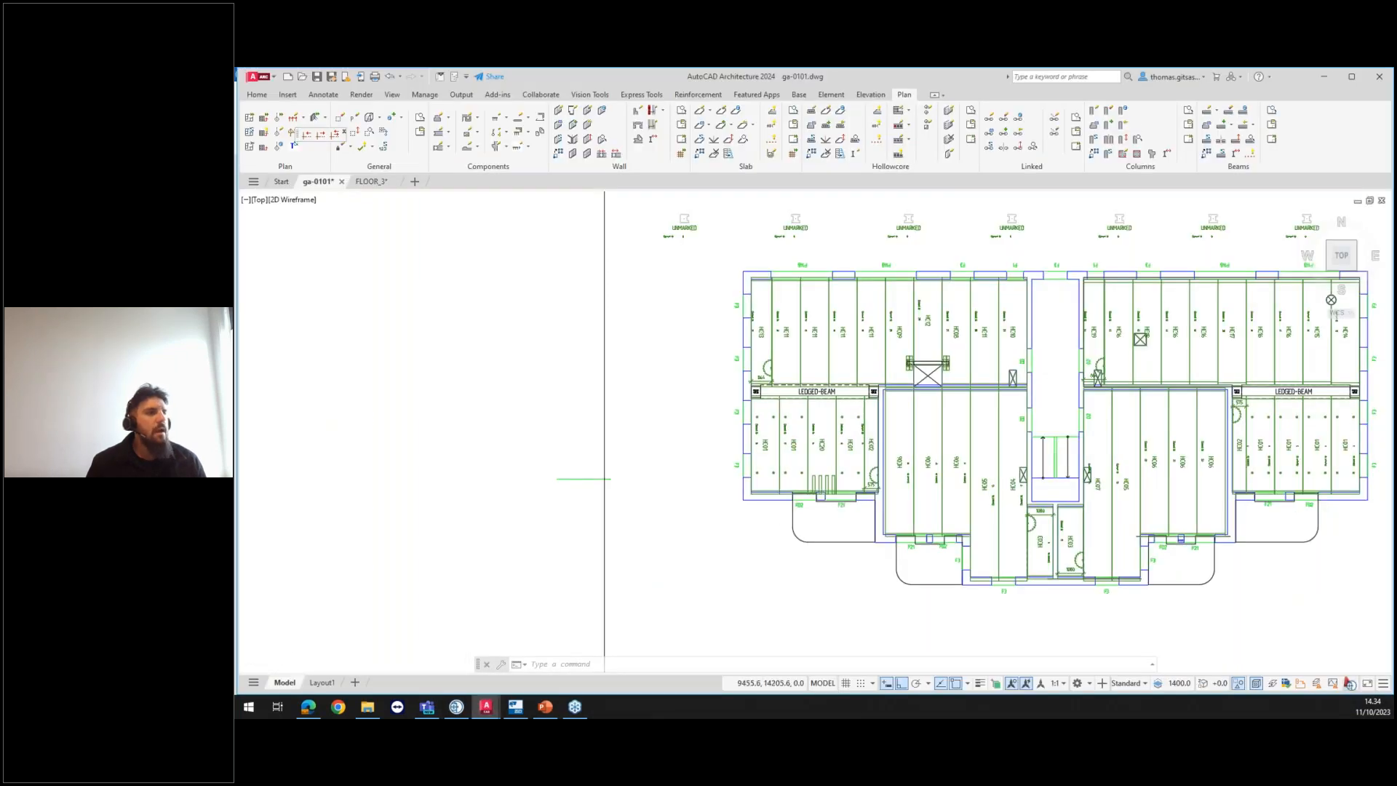
scroll(688, 449, down, 3)
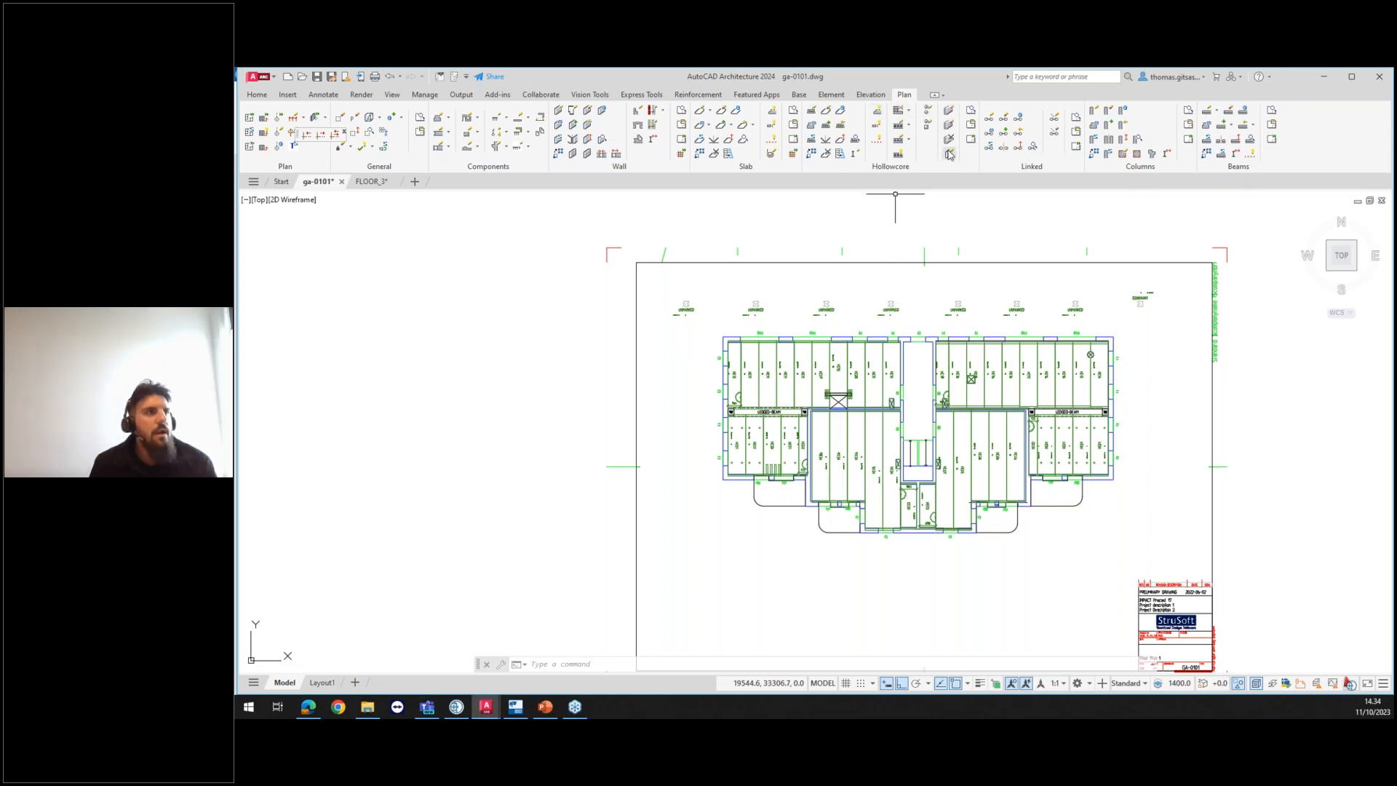
click(949, 112)
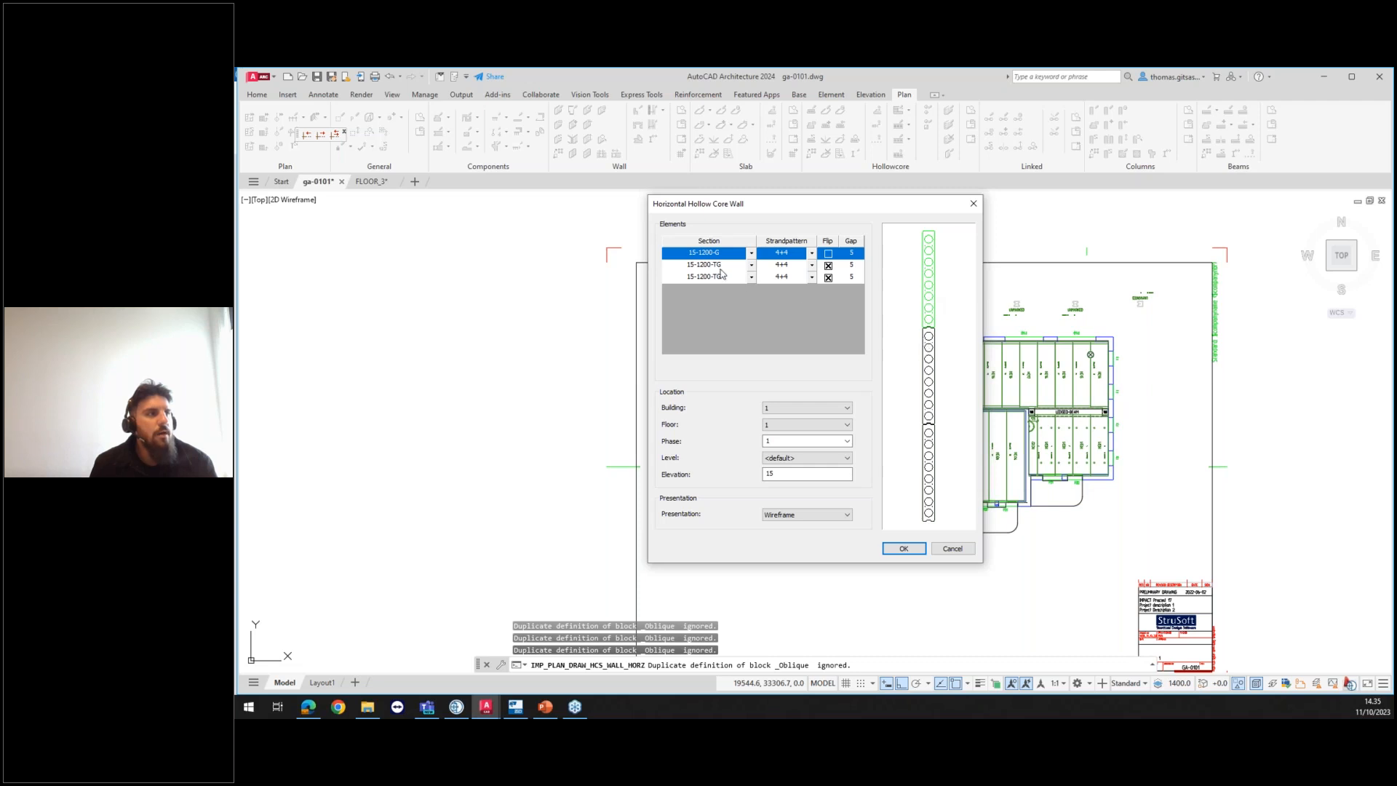
Step: Check the wall's one 15-1200-G and two 15-1200-TG sections in the preview, and accept the settings with elevation 15
key(Down)
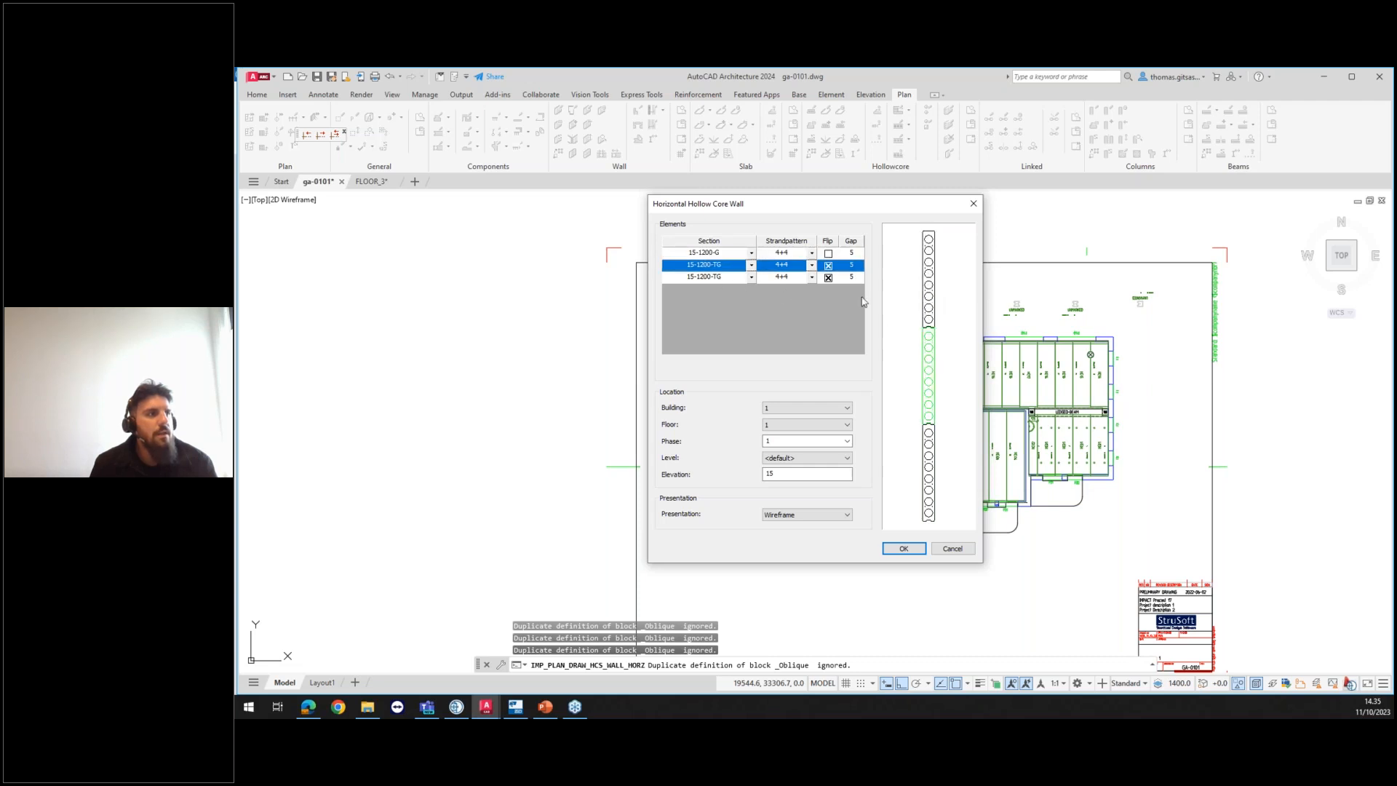
key(Down)
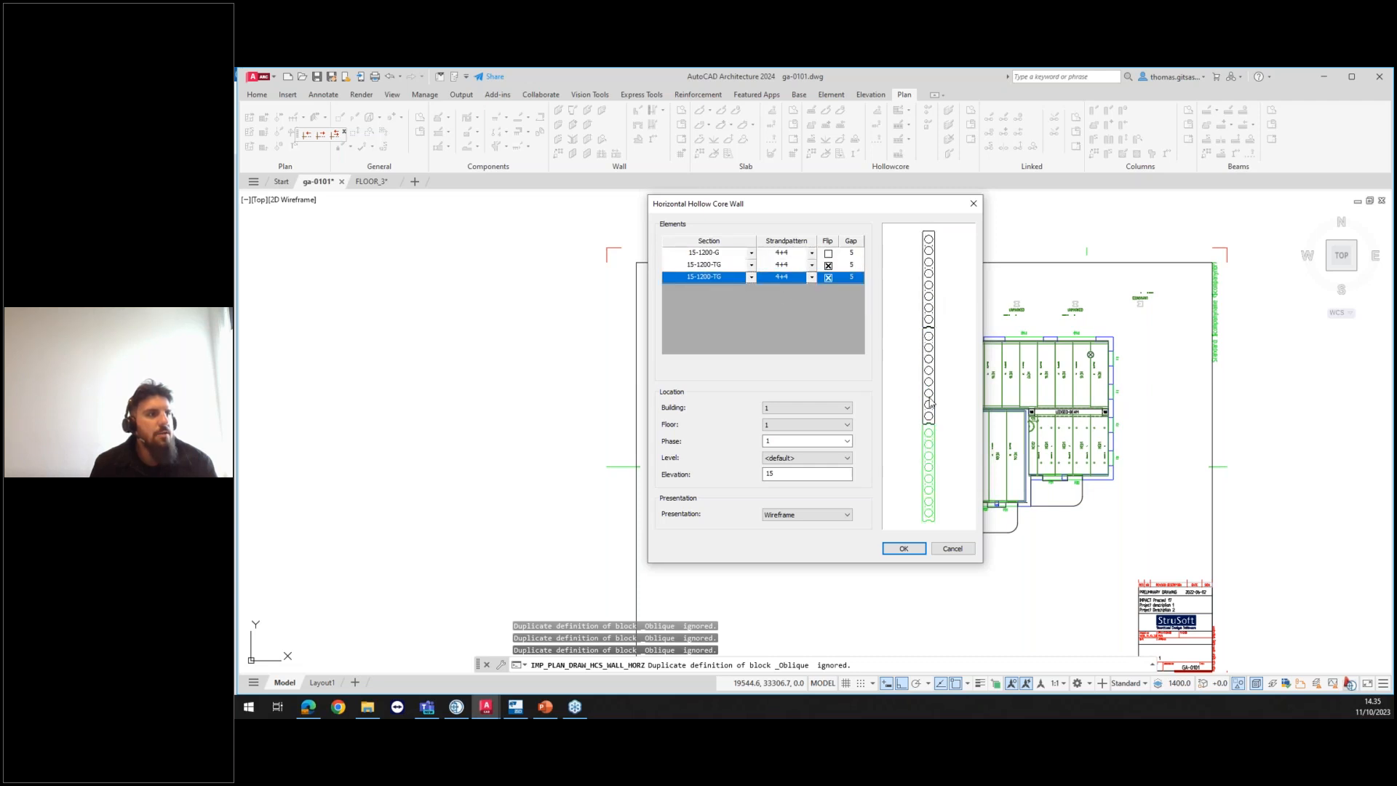
key(Up)
click(728, 254)
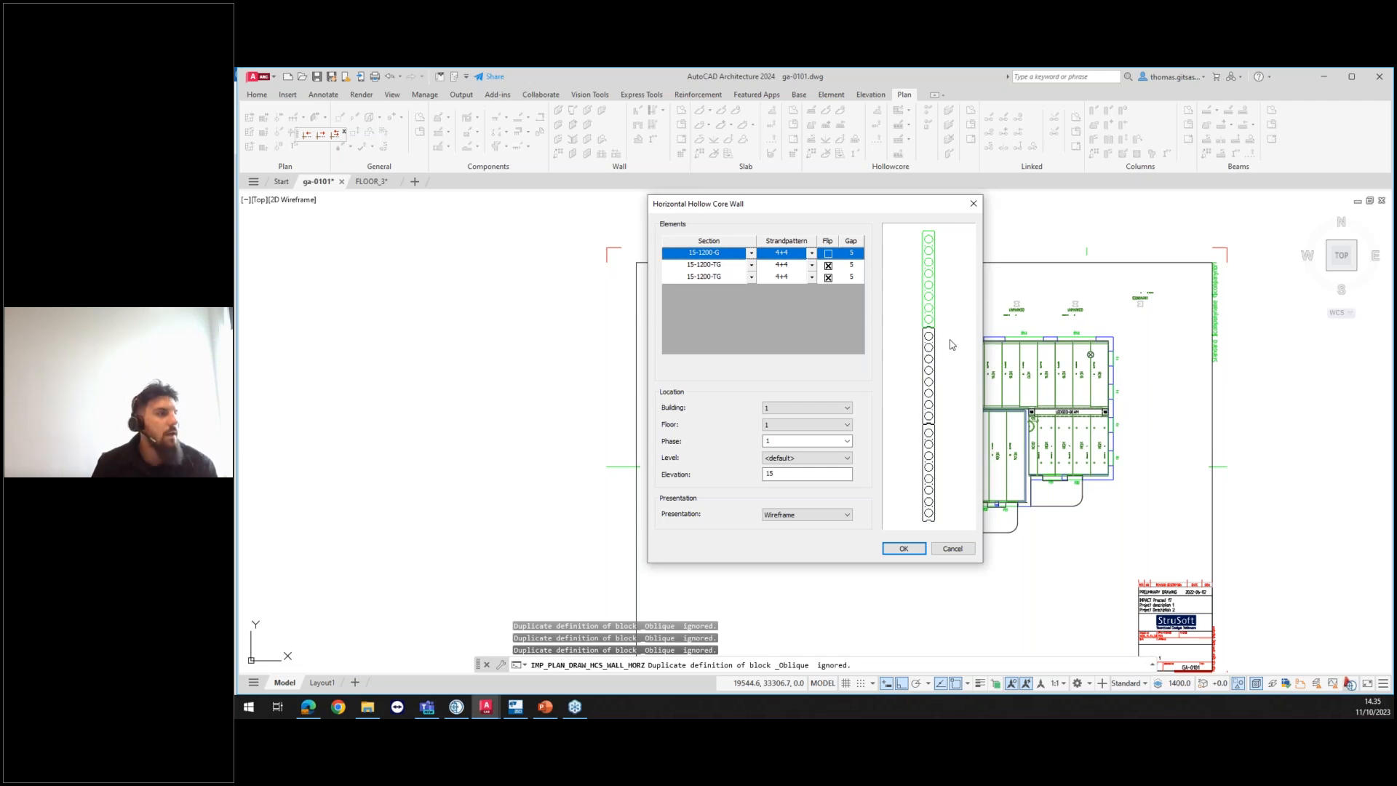
click(910, 552)
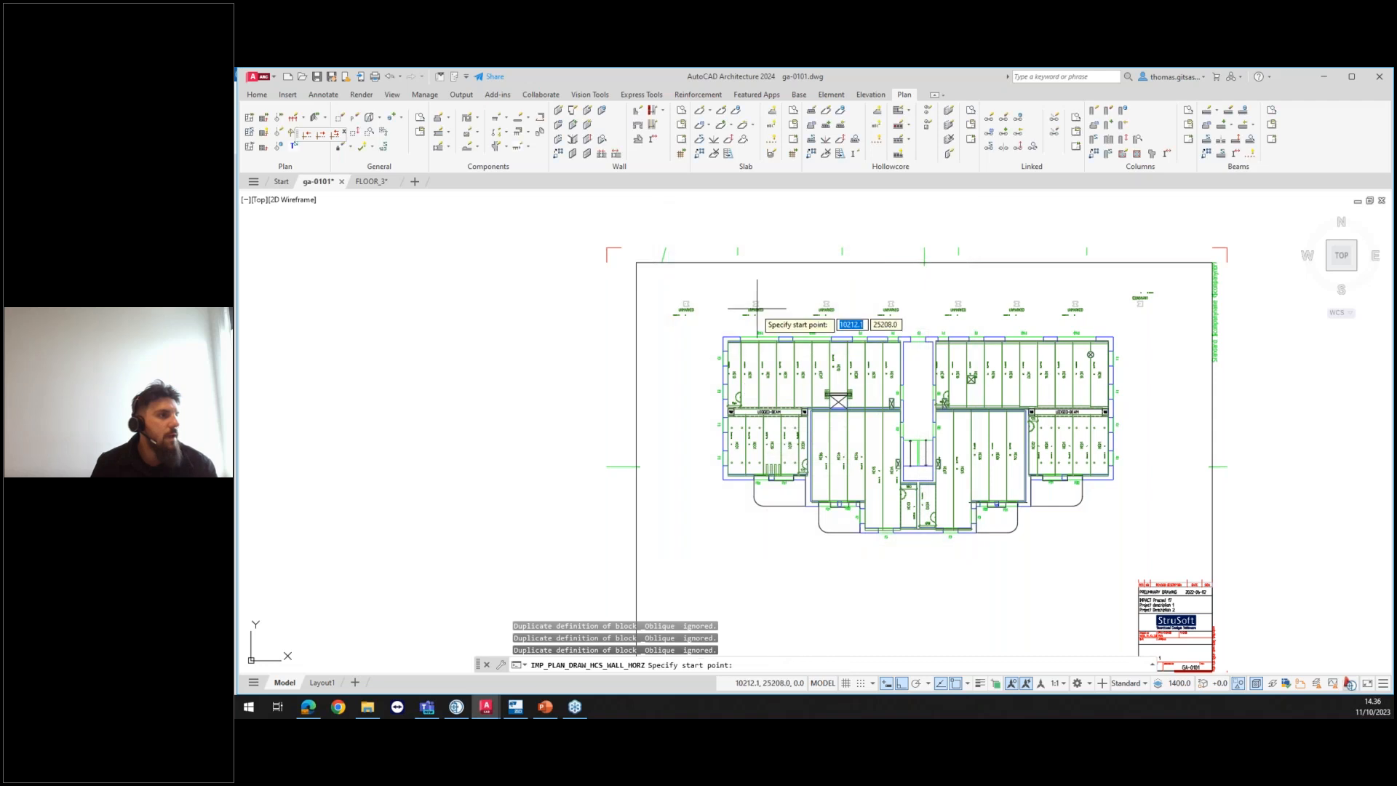
Step: Draw horizontal hollow core walls in the first two bays of the column row above the plan, from column one to column three
scroll(756, 309, up, 5)
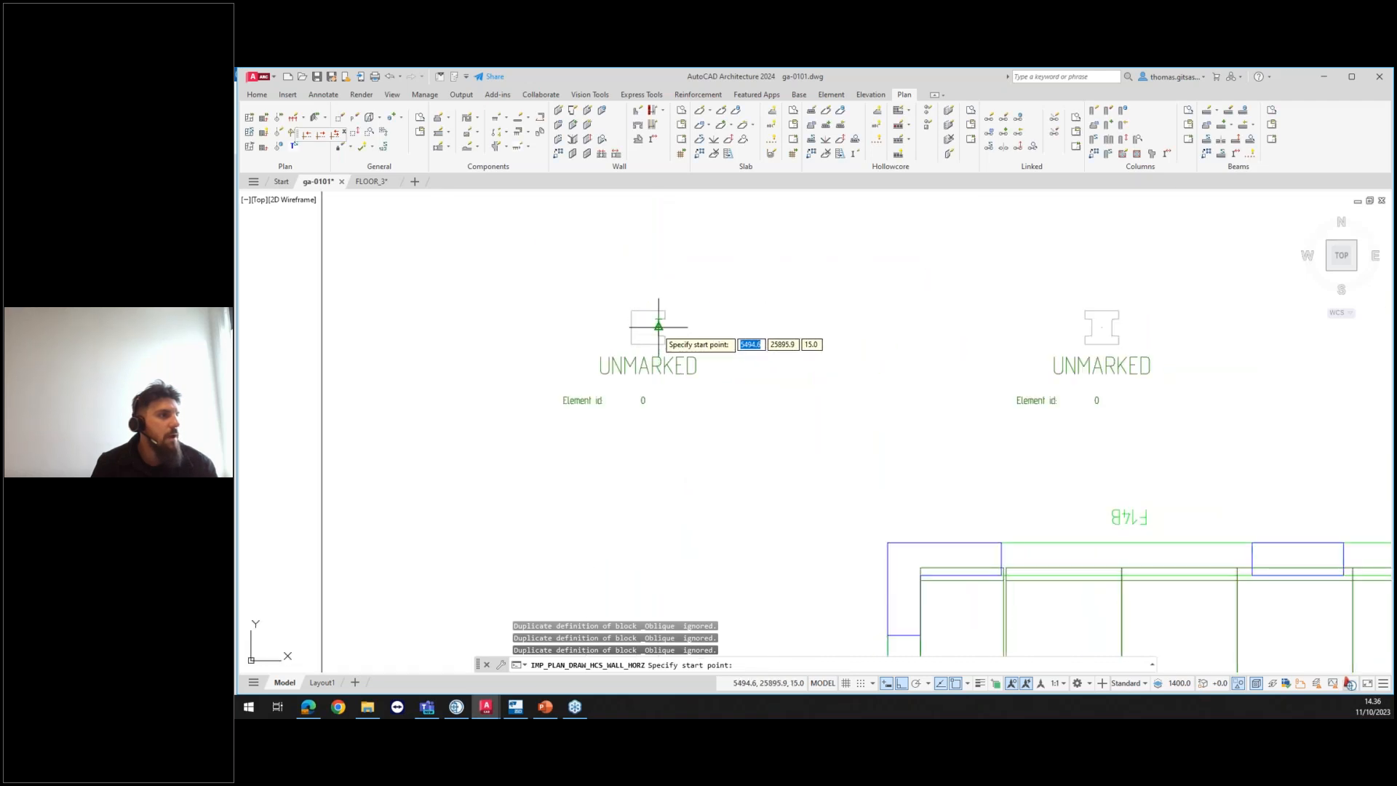
click(657, 325)
scroll(960, 324, up, 4)
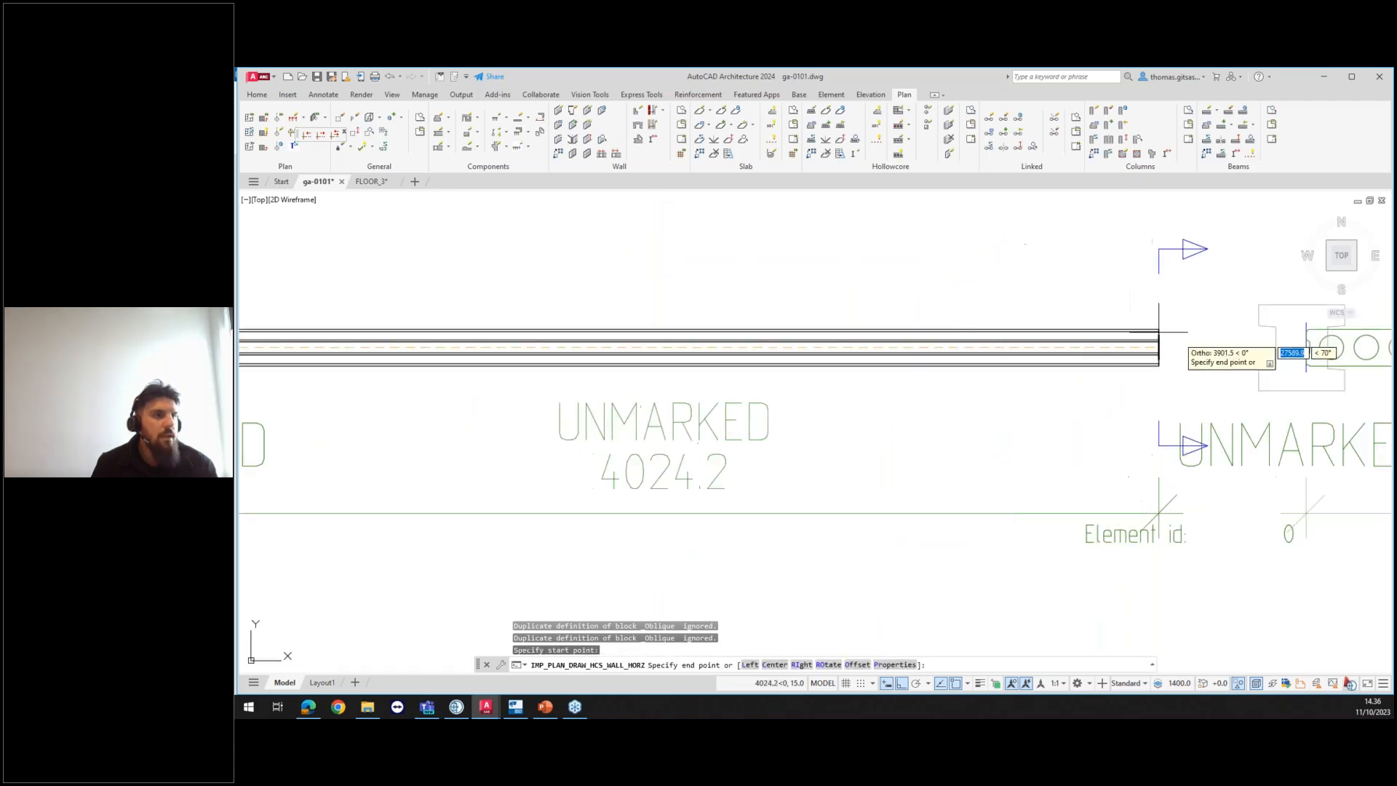
click(1277, 347)
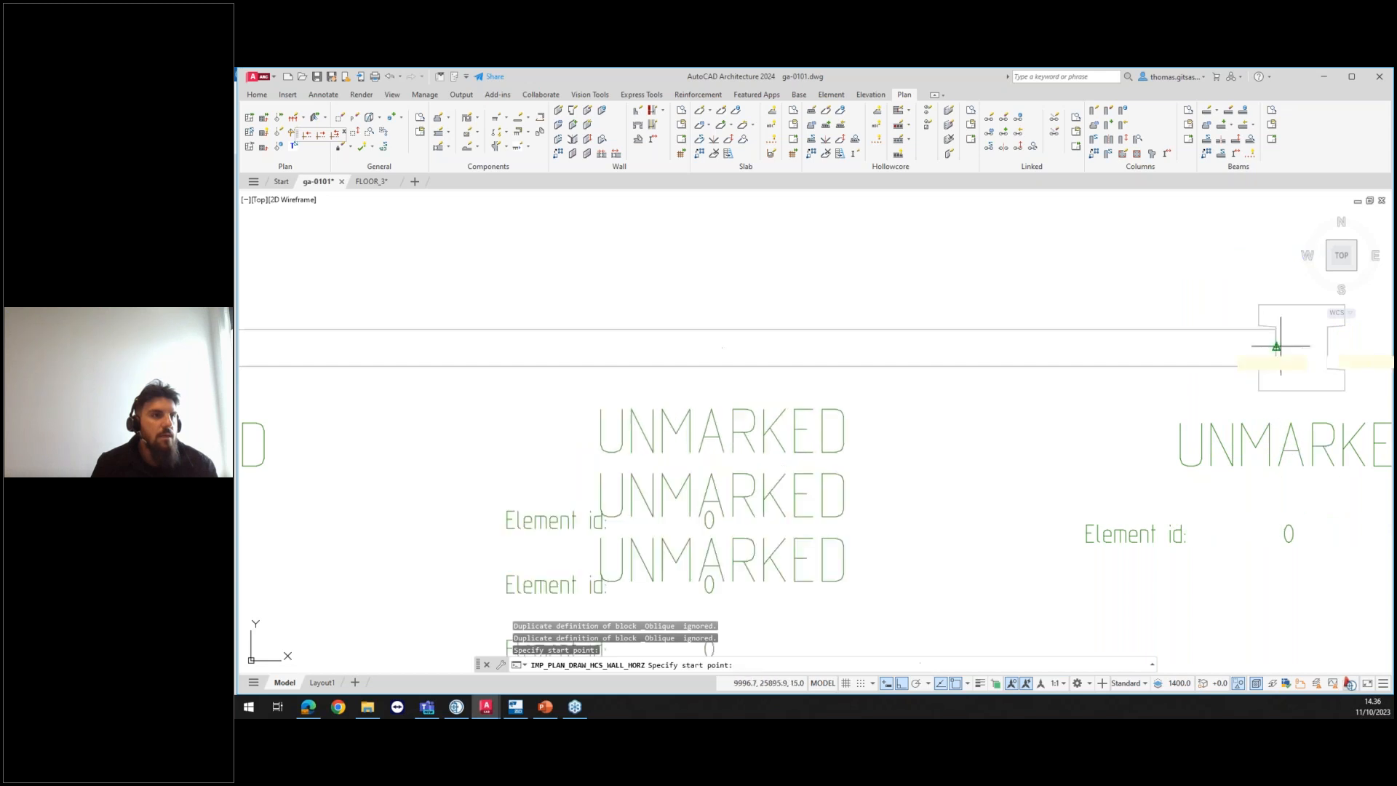
click(1331, 347)
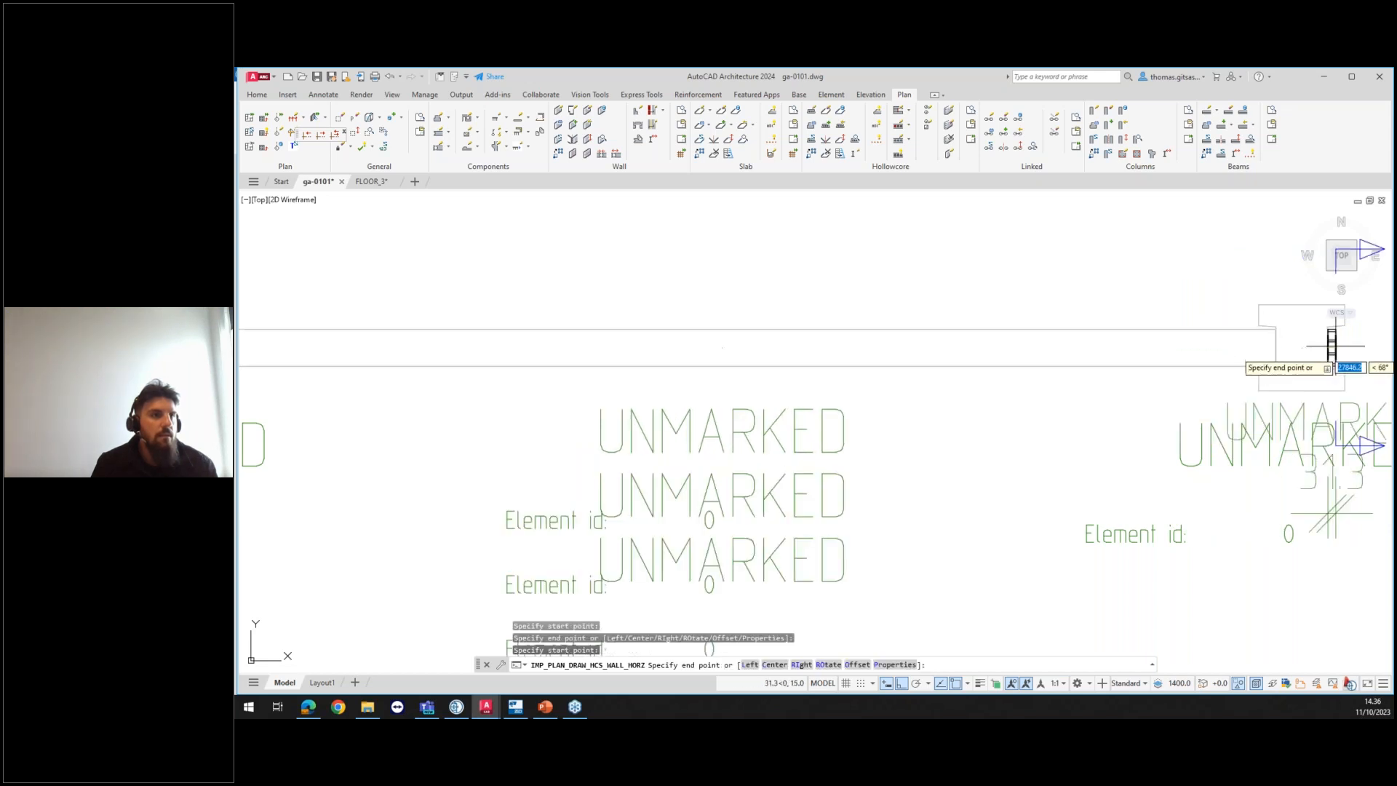
scroll(1288, 364, down, 3)
scroll(1278, 396, up, 5)
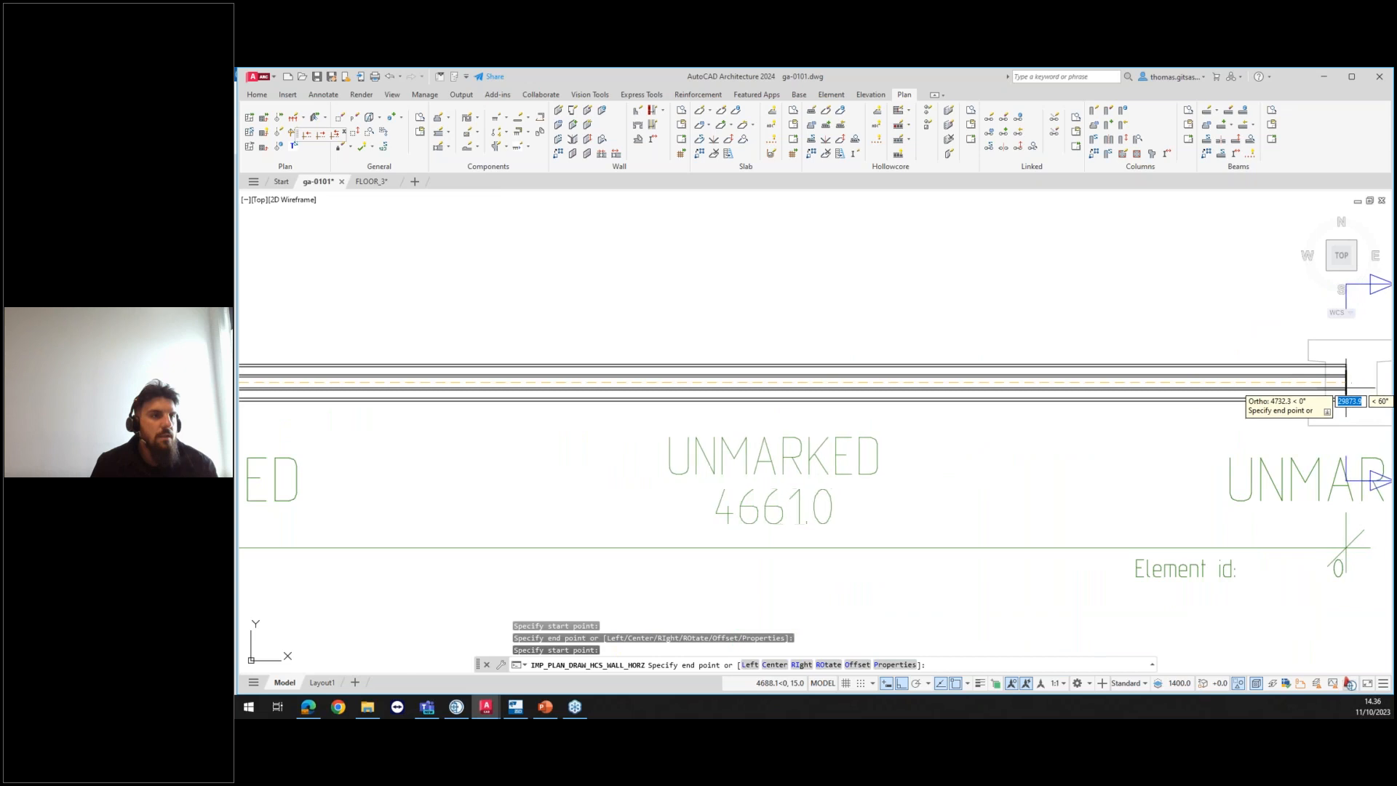
click(1328, 389)
Step: Draw a horizontal hollow core wall between the third and fourth columns of the row
middle_drag(1349, 397, 1135, 395)
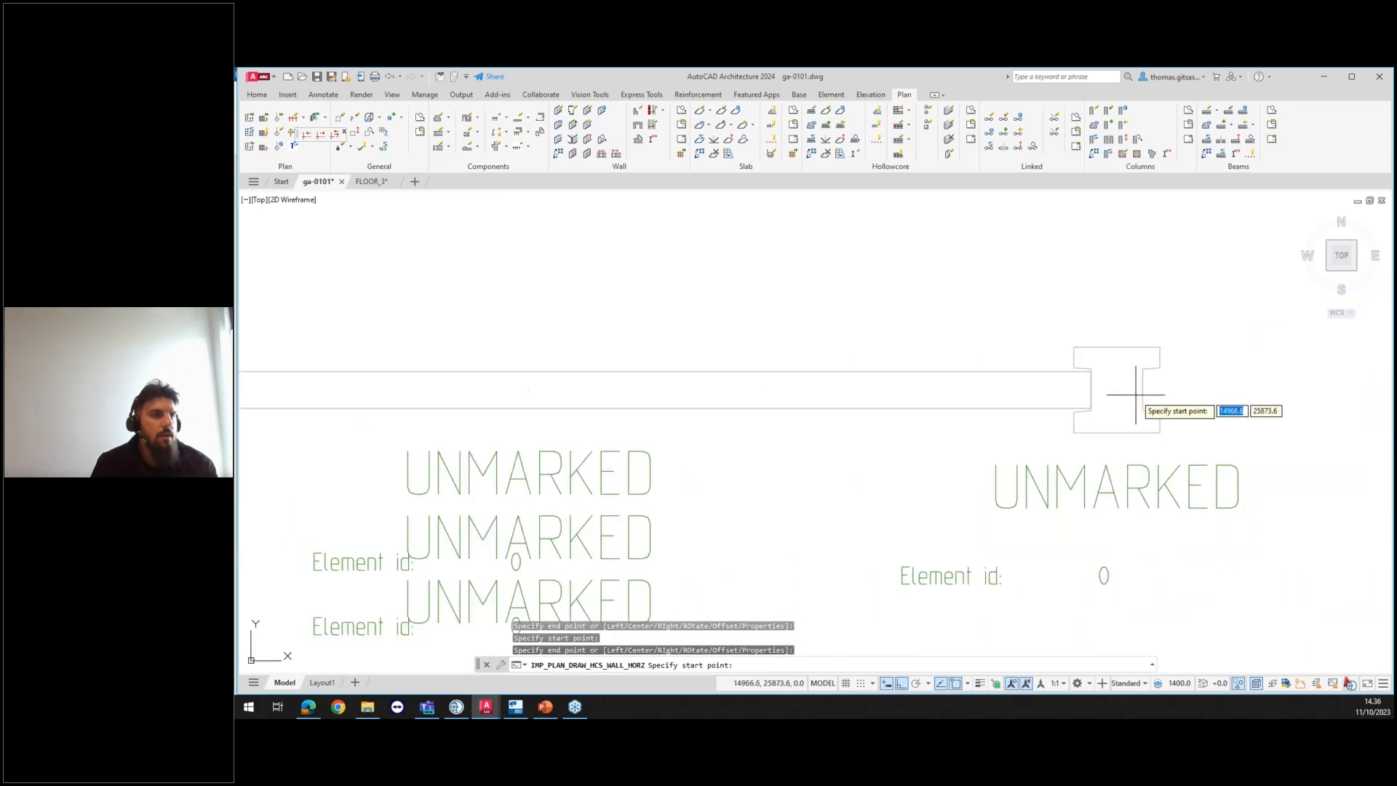
click(1139, 393)
scroll(1149, 386, down, 3)
scroll(1216, 410, up, 2)
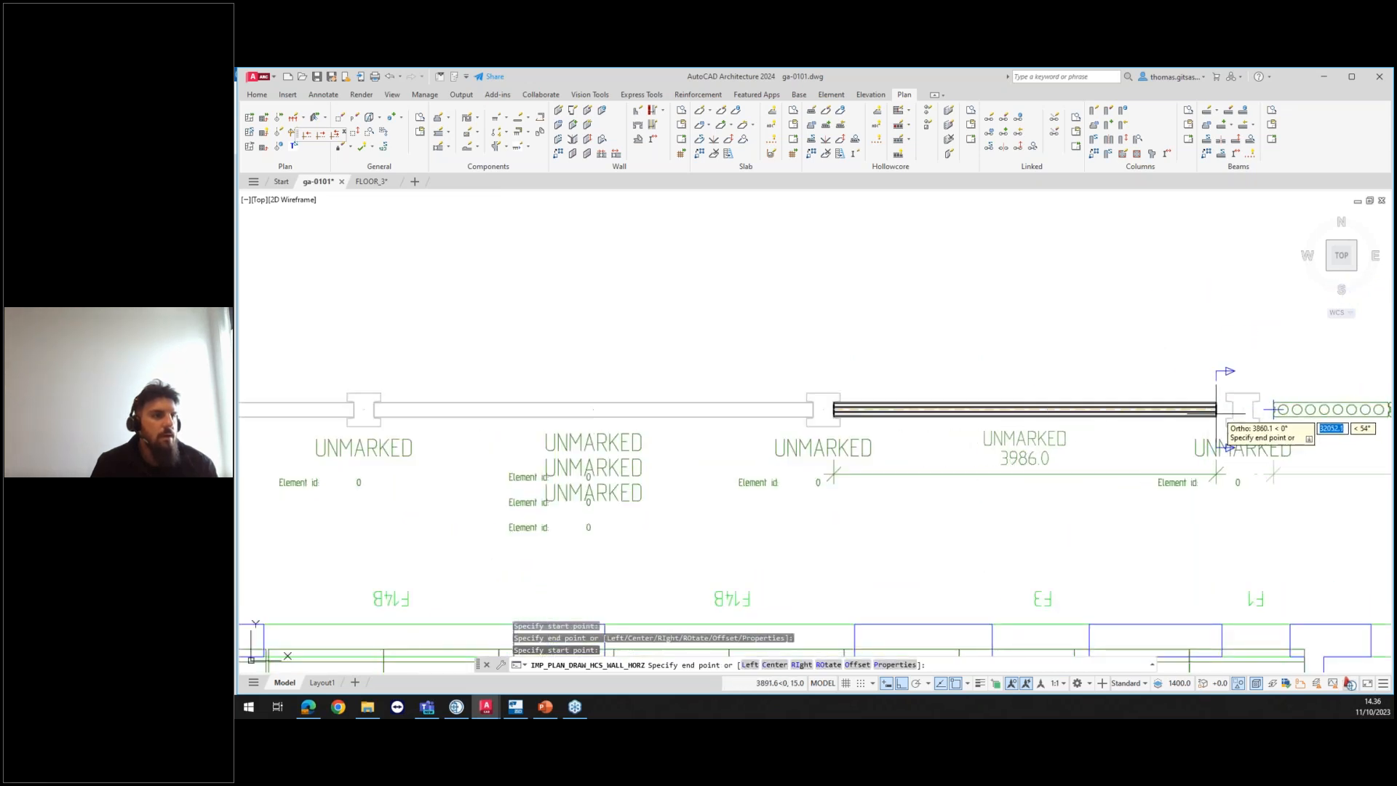
scroll(1222, 410, up, 2)
click(1238, 409)
Step: Draw a horizontal hollow core wall between the fourth and fifth columns of the row
click(1271, 410)
scroll(1345, 414, down, 2)
middle_drag(1336, 411, 1026, 424)
middle_drag(1316, 433, 1124, 435)
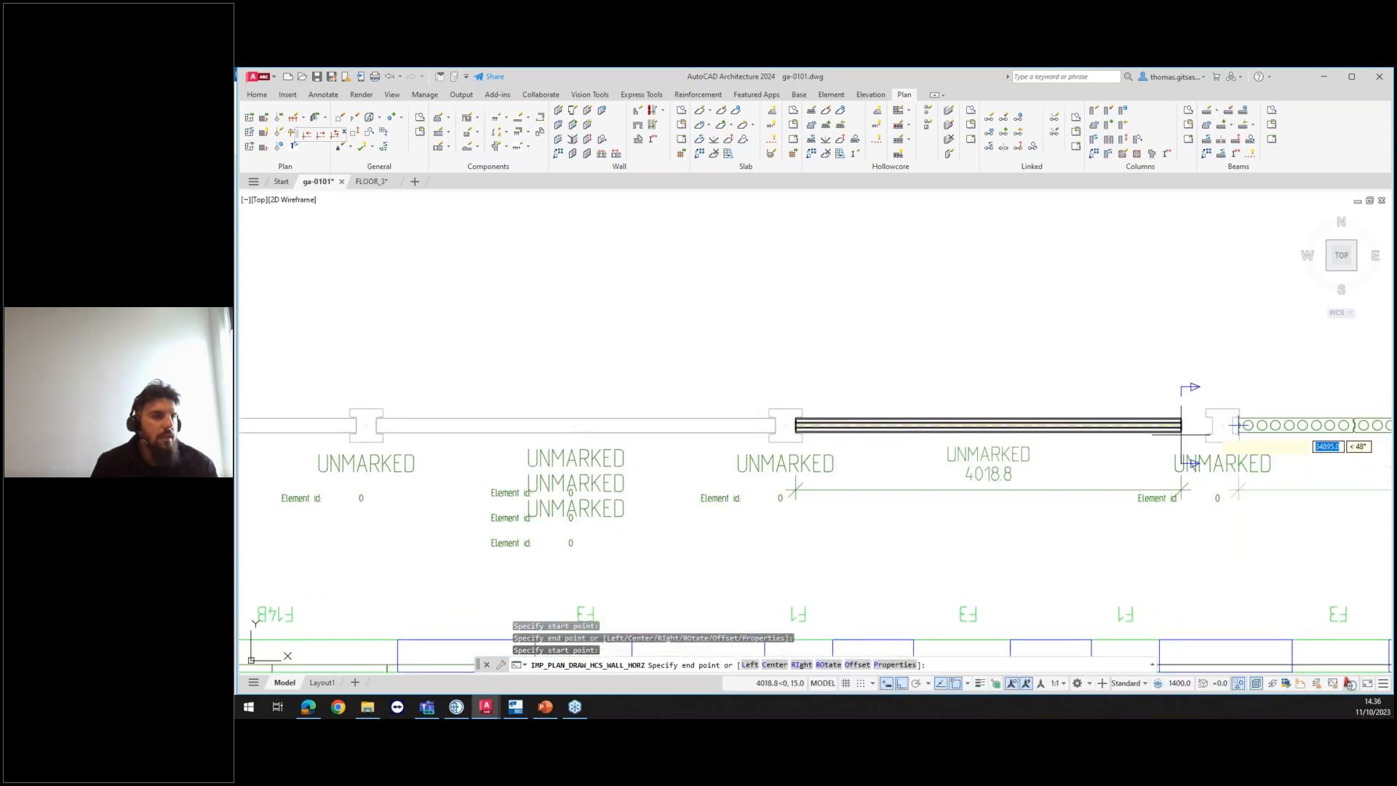
scroll(1234, 426, up, 2)
click(1211, 422)
Step: Draw a horizontal hollow core wall between the fifth and sixth columns of the row
click(1241, 423)
scroll(1325, 423, down, 2)
middle_drag(1322, 424, 873, 443)
scroll(1196, 430, up, 2)
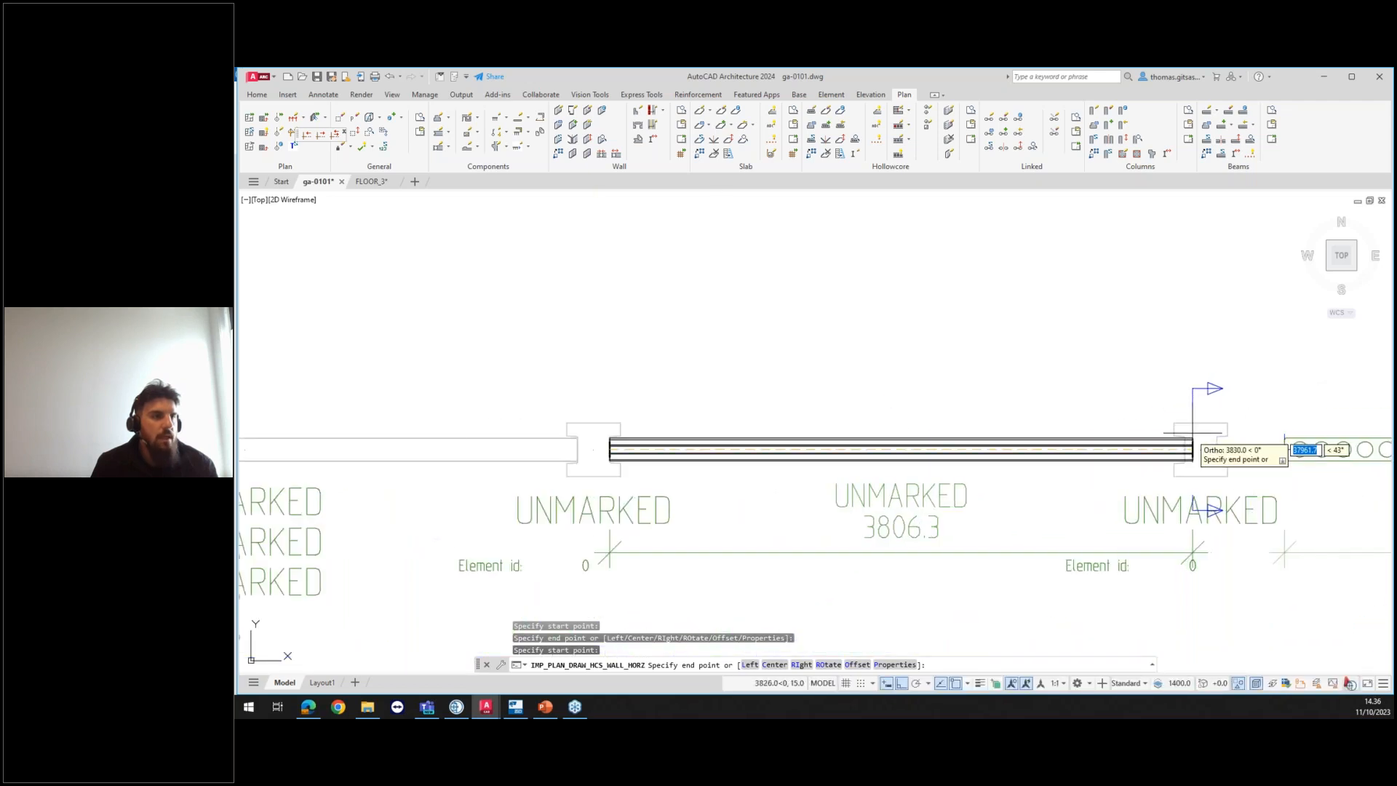
click(1185, 449)
Step: Draw horizontal hollow core walls in the next two bays of the column row, up to the second-to-last column
click(1218, 448)
scroll(1230, 446, down, 3)
middle_drag(1253, 443, 925, 447)
scroll(1061, 451, up, 5)
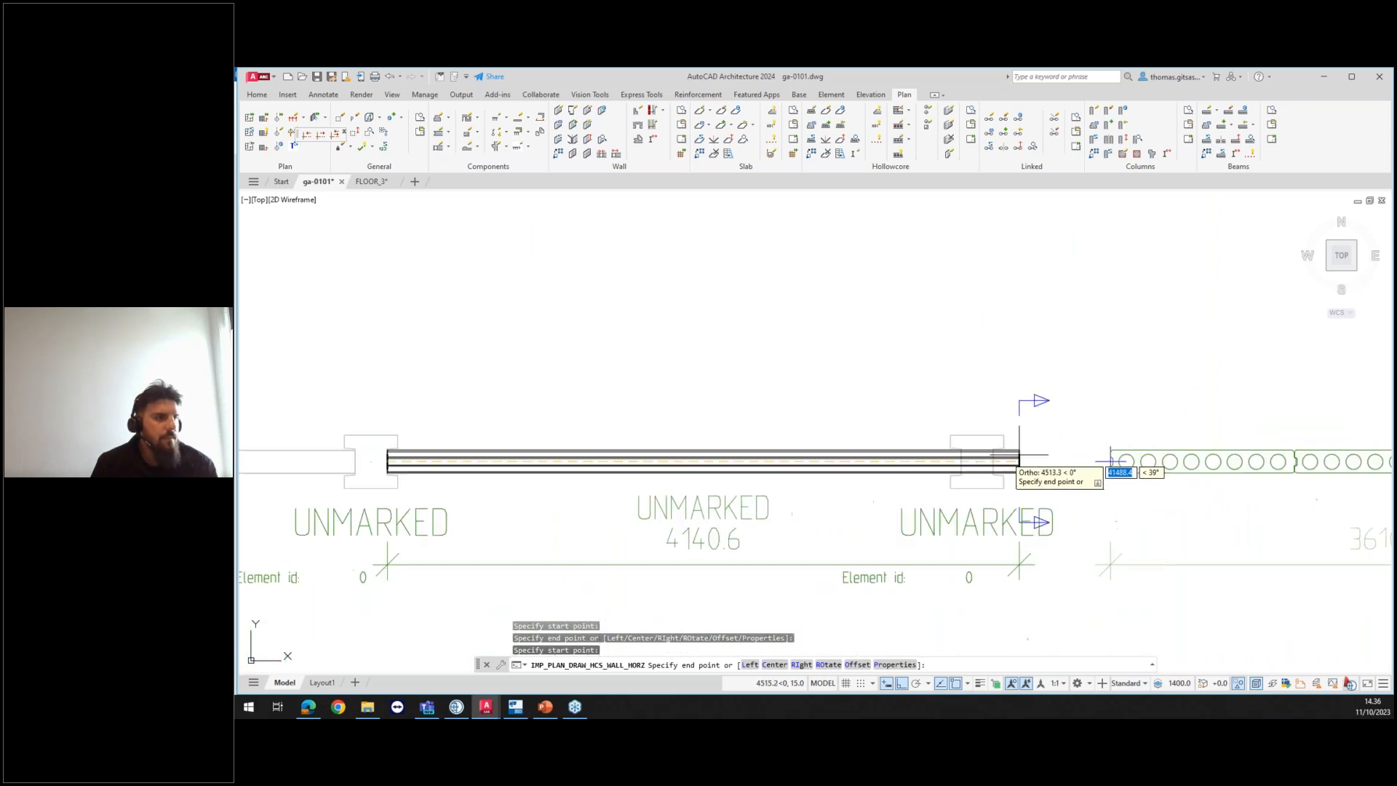
scroll(1011, 461, down, 2)
click(1004, 460)
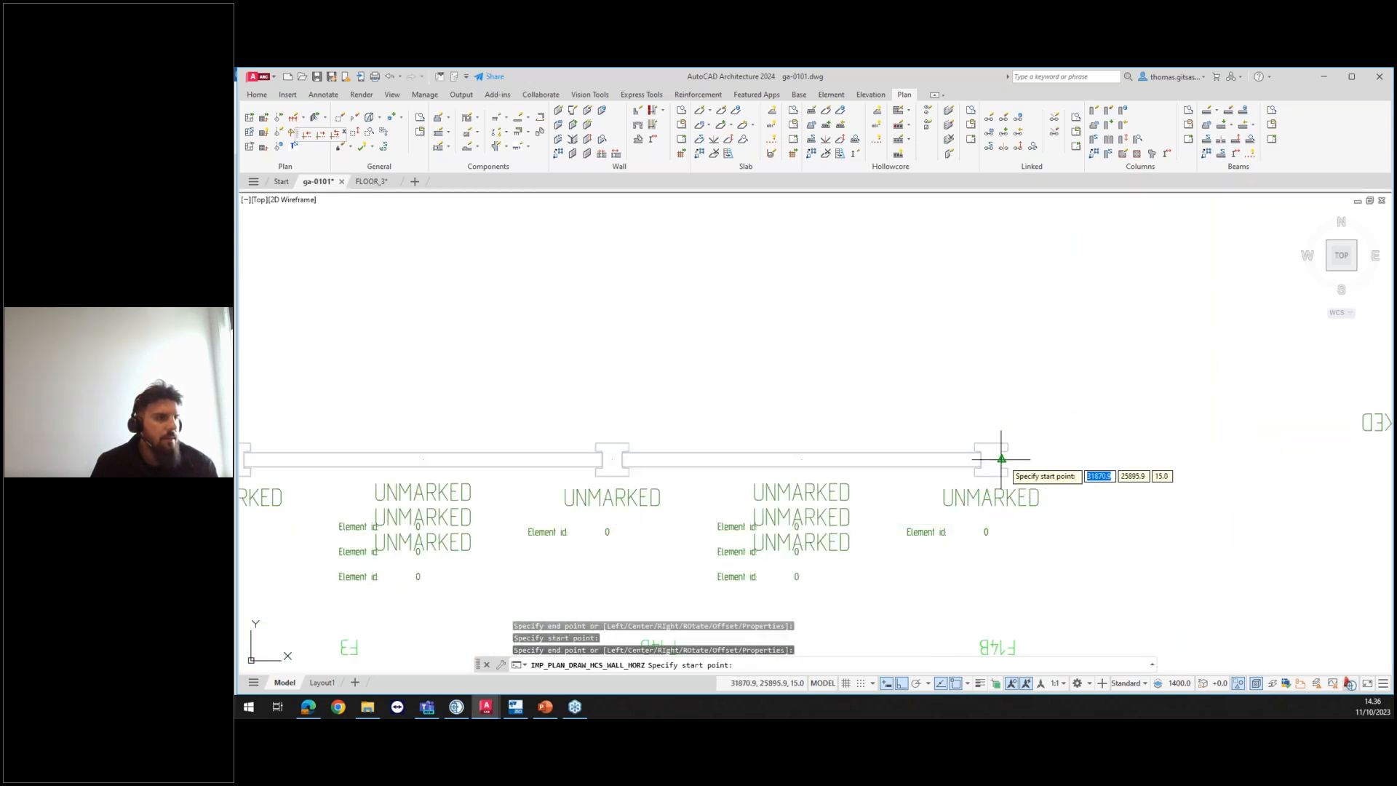
Step: Draw a horizontal hollow core wall in the last bay of the column row and view the finished row in 3D
click(1001, 459)
scroll(1052, 460, down, 2)
middle_drag(1080, 459, 924, 459)
scroll(1112, 458, up, 4)
click(1115, 458)
scroll(1113, 460, down, 6)
key(Escape)
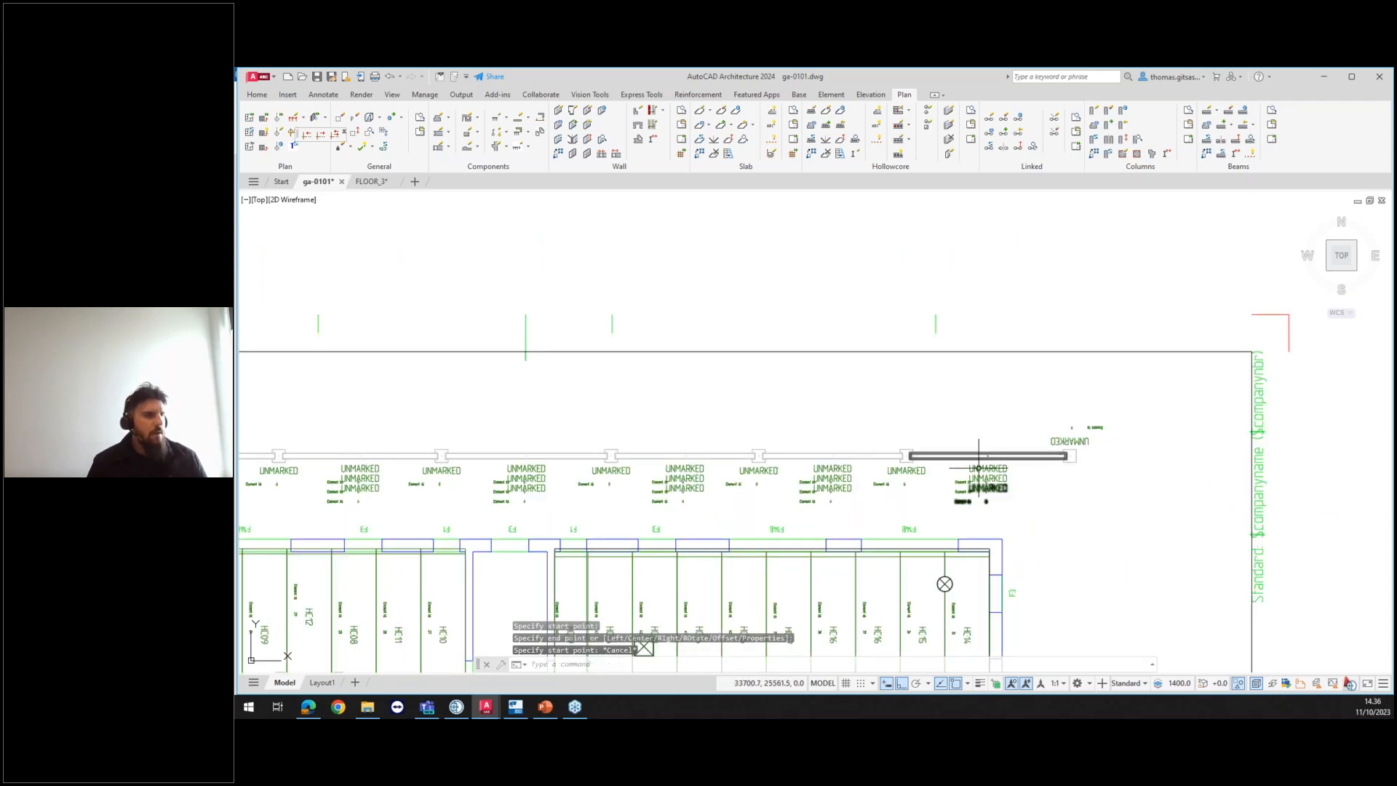
mouse_move(794, 478)
middle_down()
mouse_move(860, 469)
mouse_move(945, 402)
middle_up()
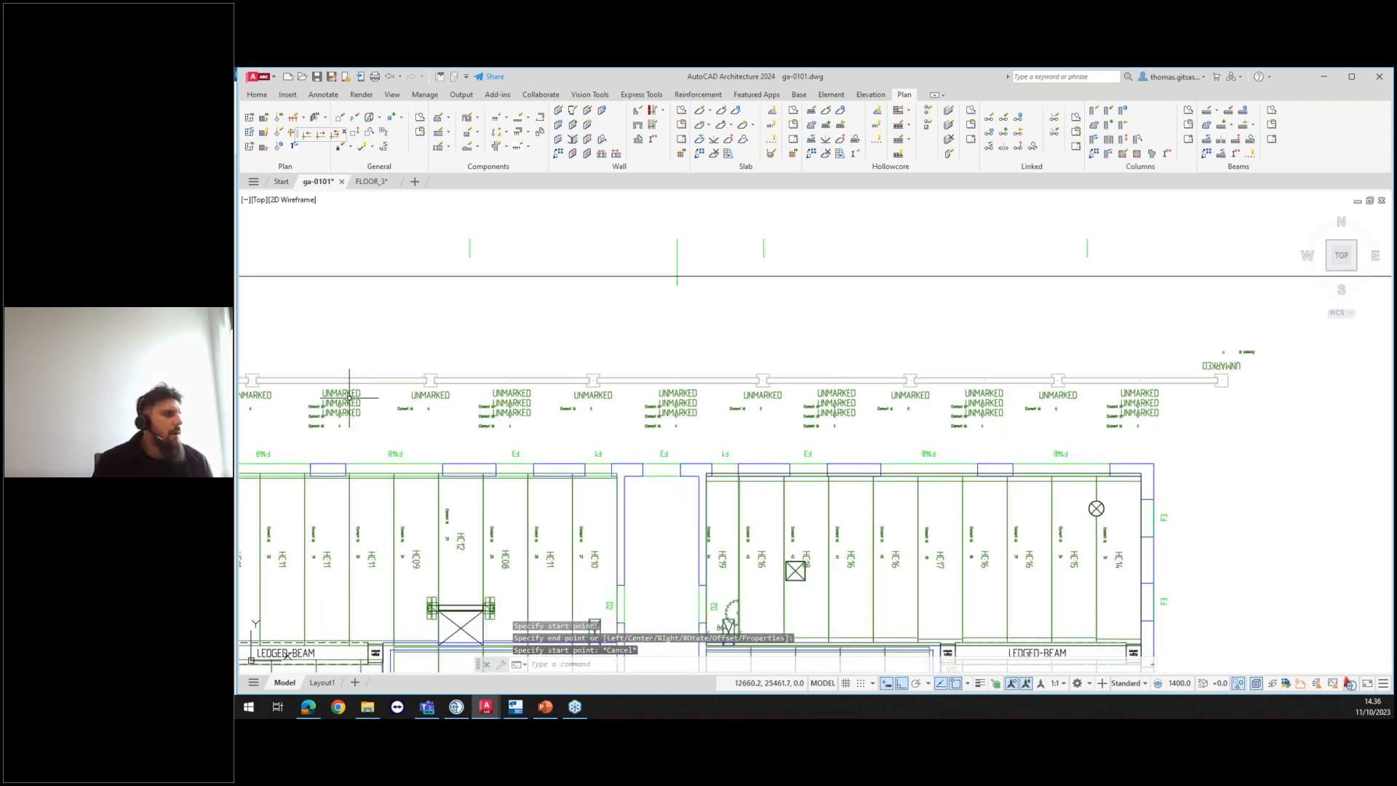
middle_drag(349, 399, 503, 364)
shift+middle_drag(720, 391, 717, 340)
scroll(709, 350, down, 6)
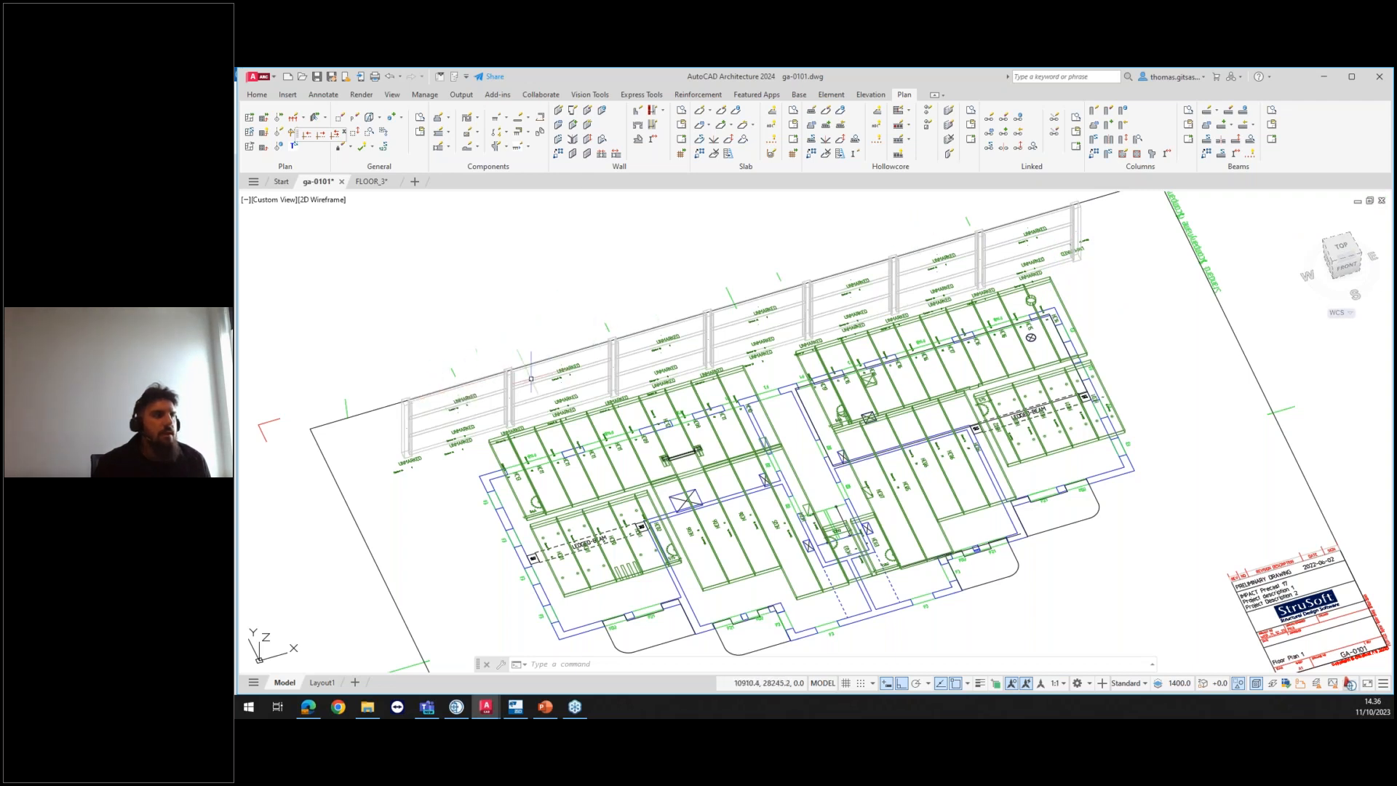
Step: In top view, draw a vertical hollow core wall about 8448 mm long below the plan, with height 2615 and elevation 15
click(1338, 247)
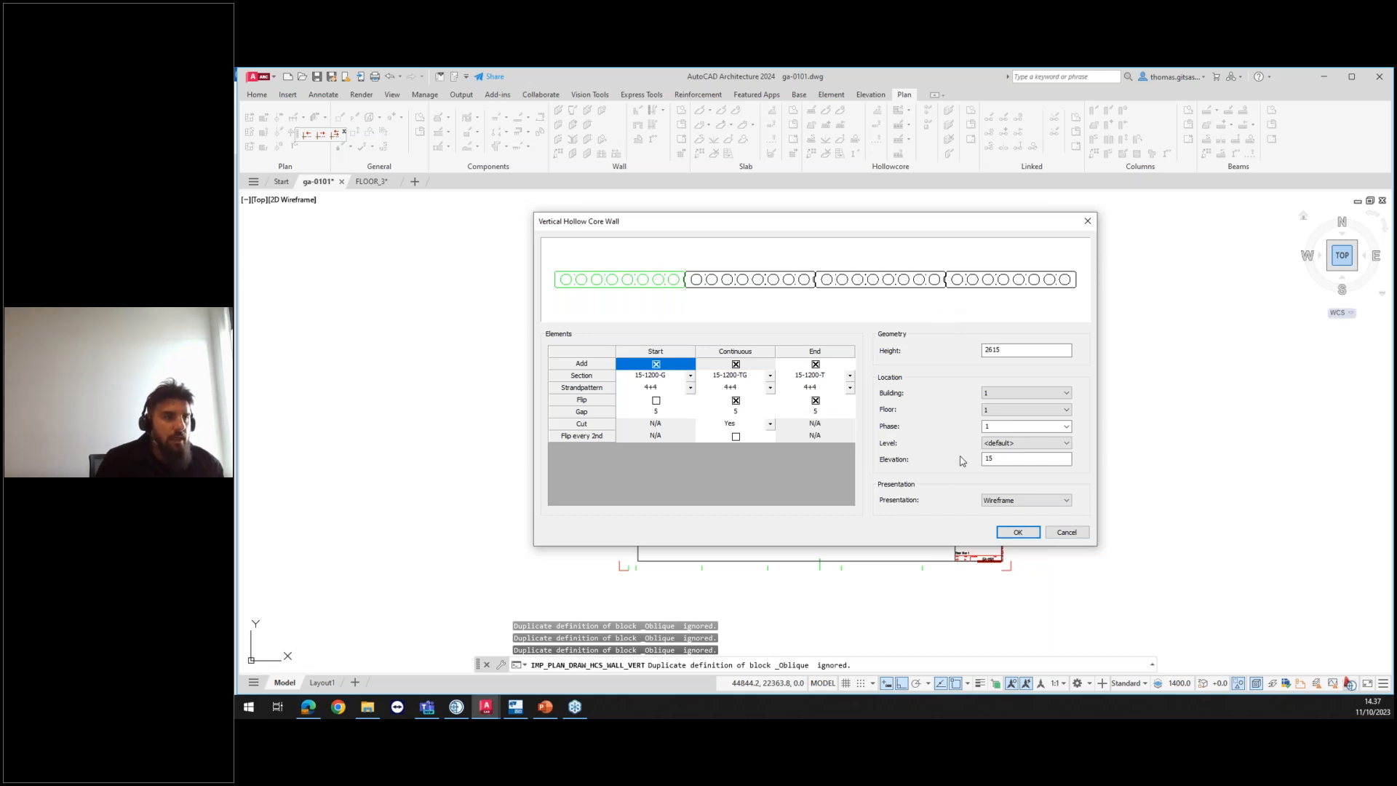
click(1017, 532)
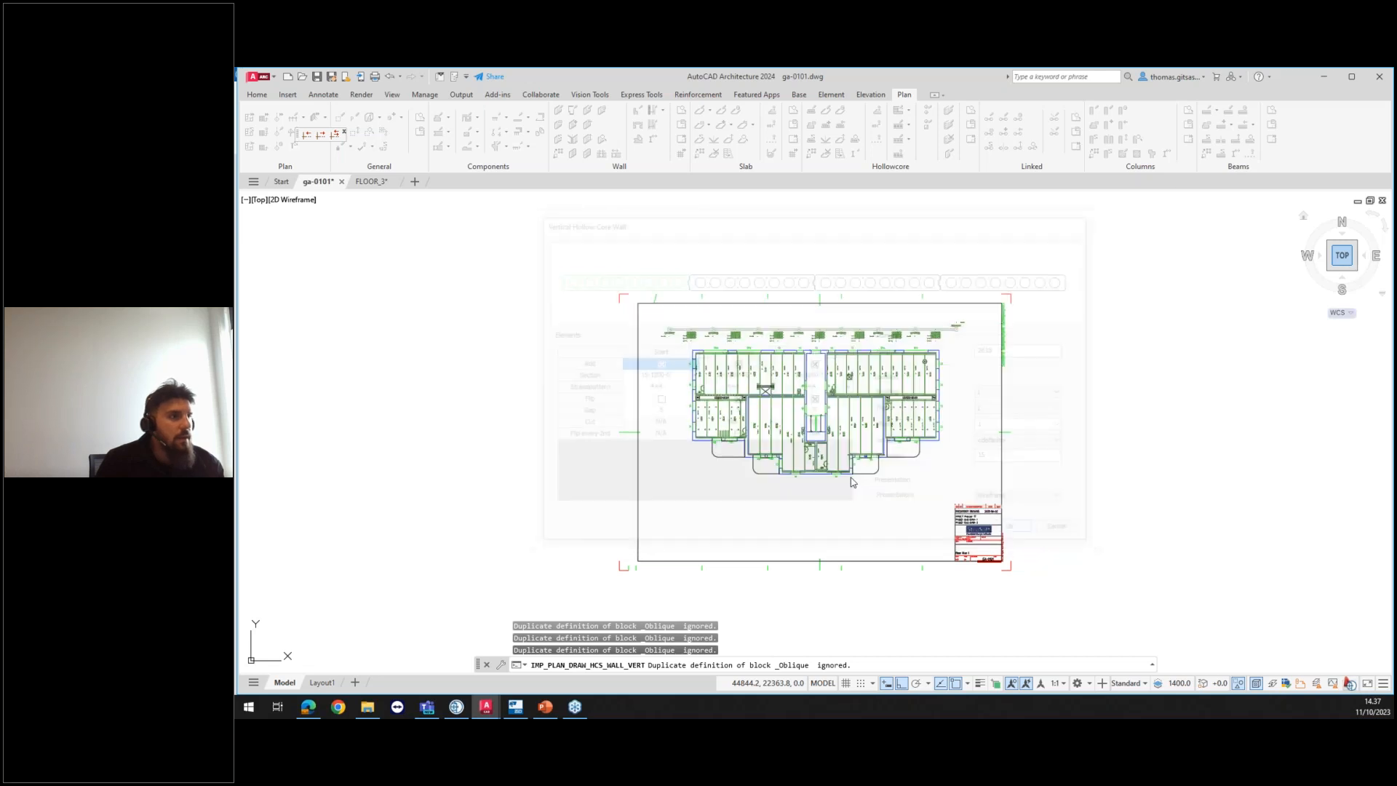
scroll(729, 502, up, 3)
click(712, 513)
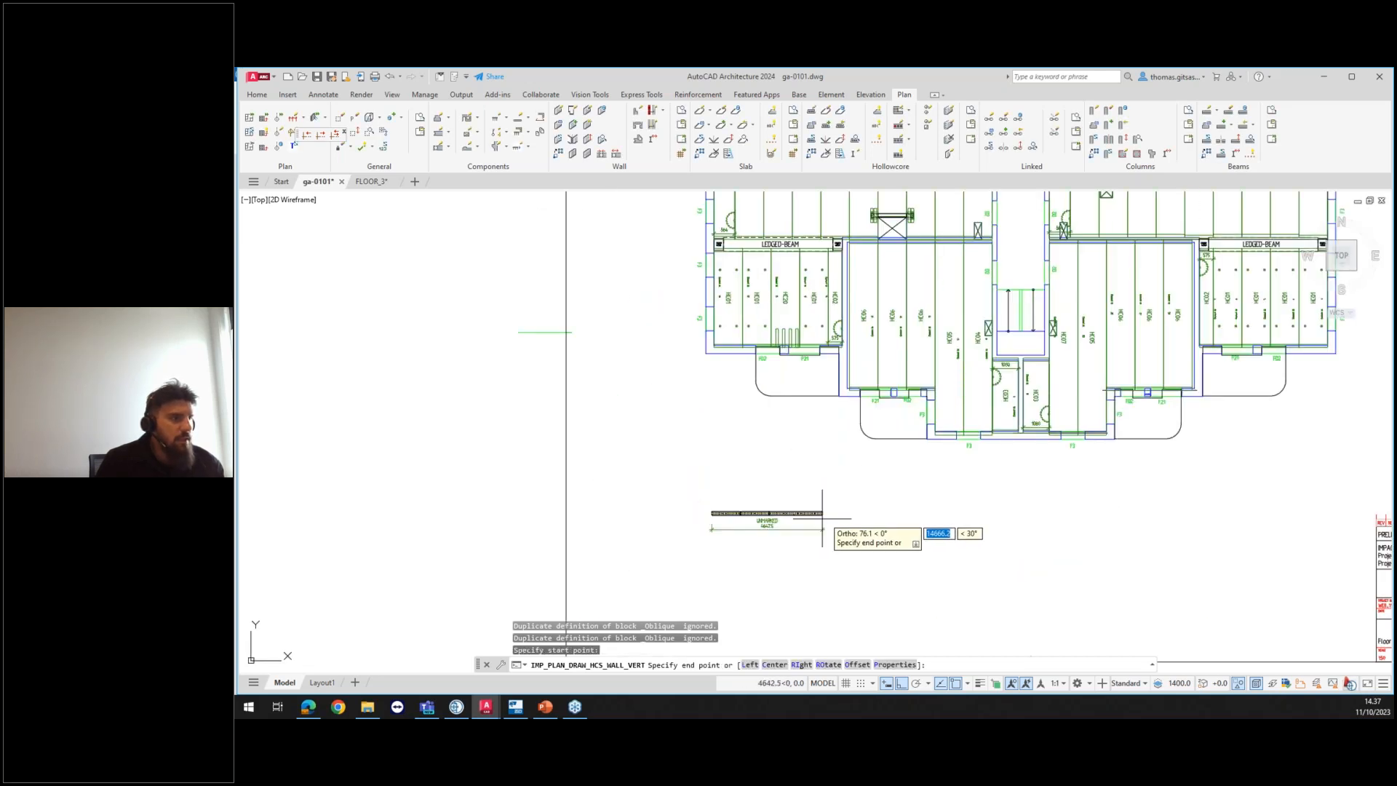
scroll(815, 514, up, 4)
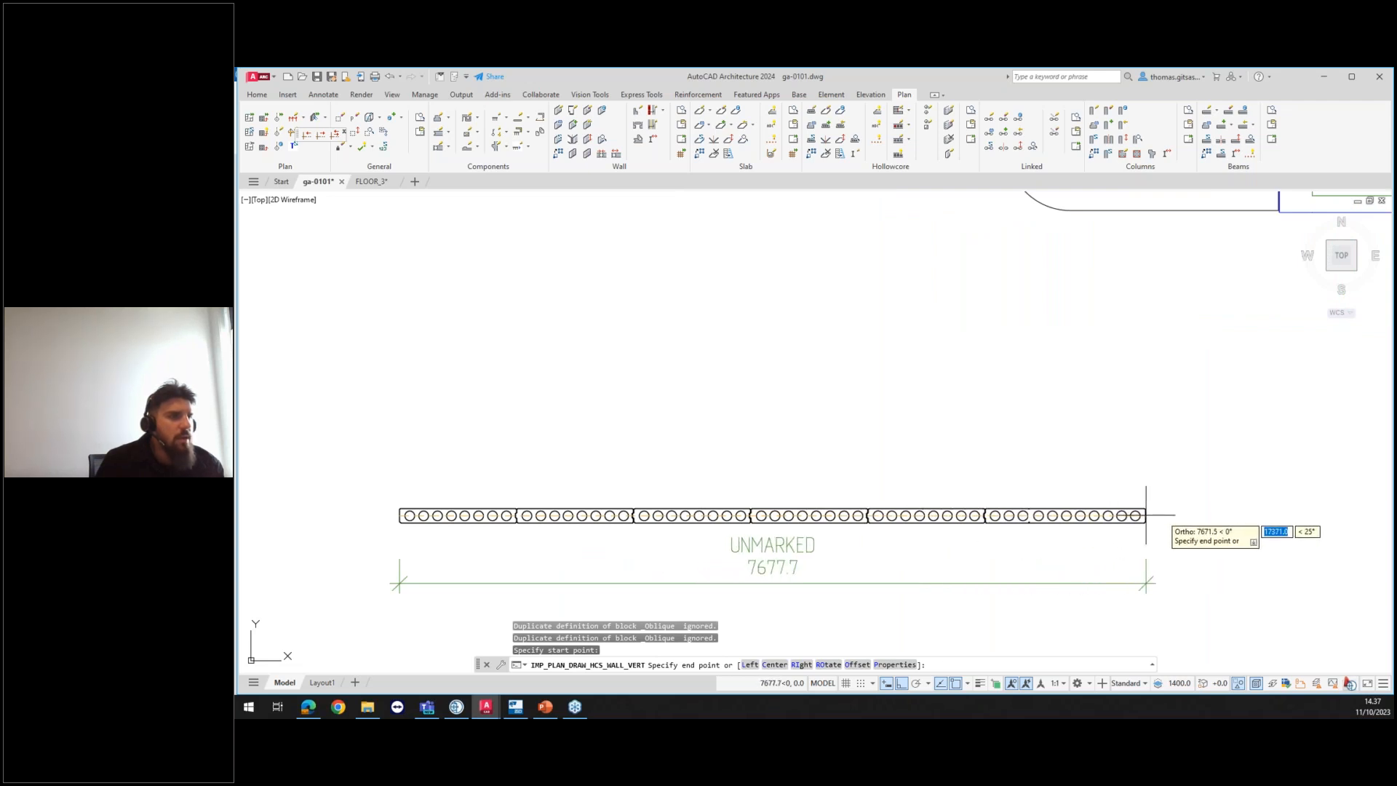
click(1221, 515)
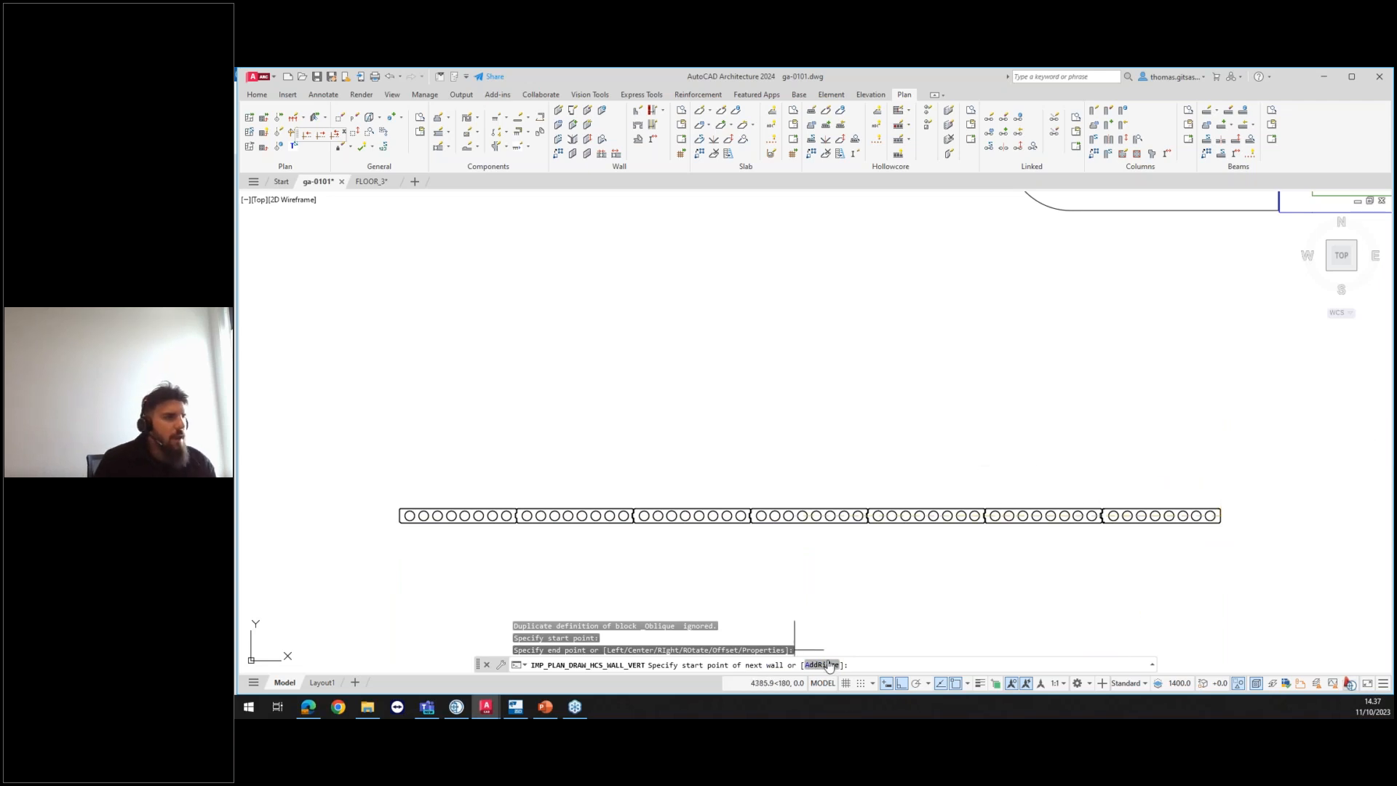
Step: Add a ridge to the vertical wall about a third of the way from its start, about 6267 mm high
text(A)
key(Return)
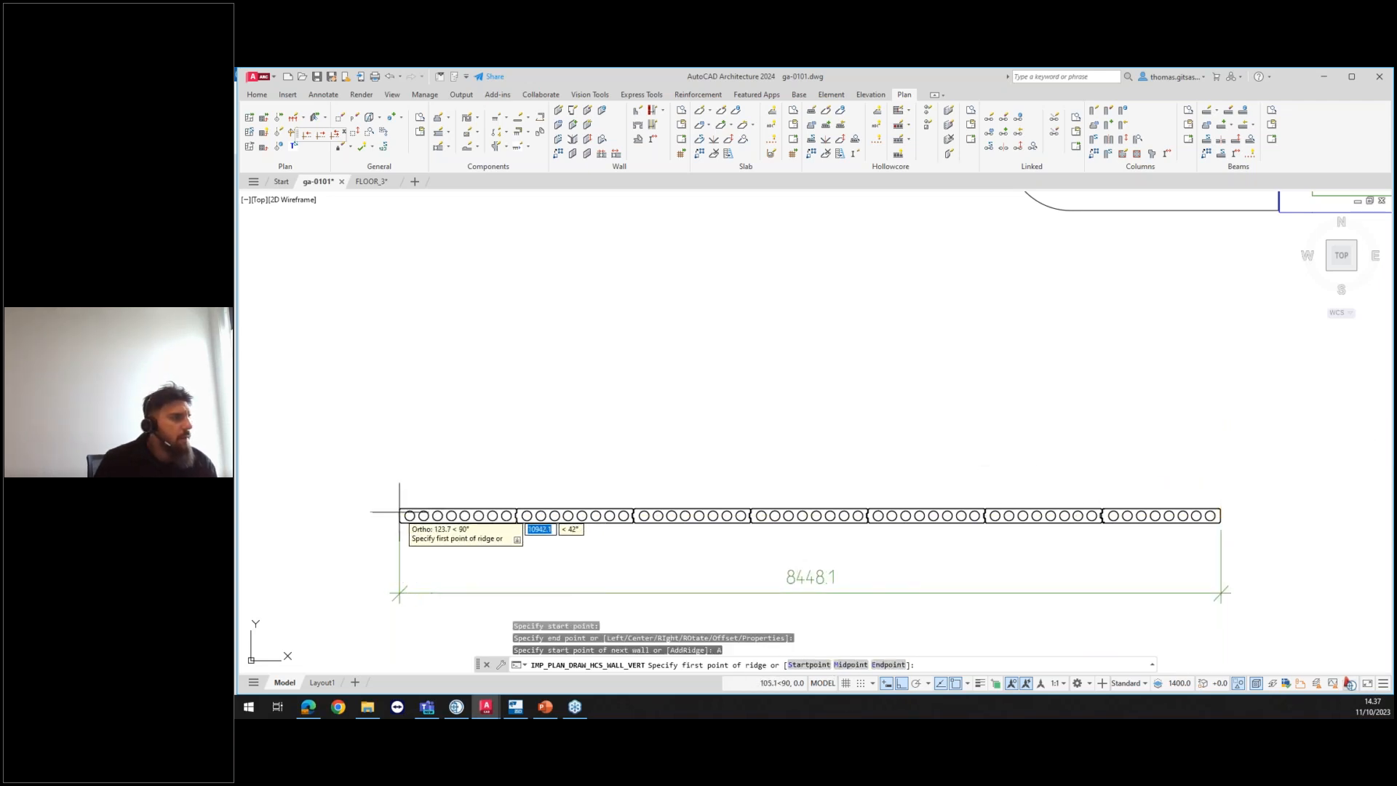
click(398, 522)
click(680, 515)
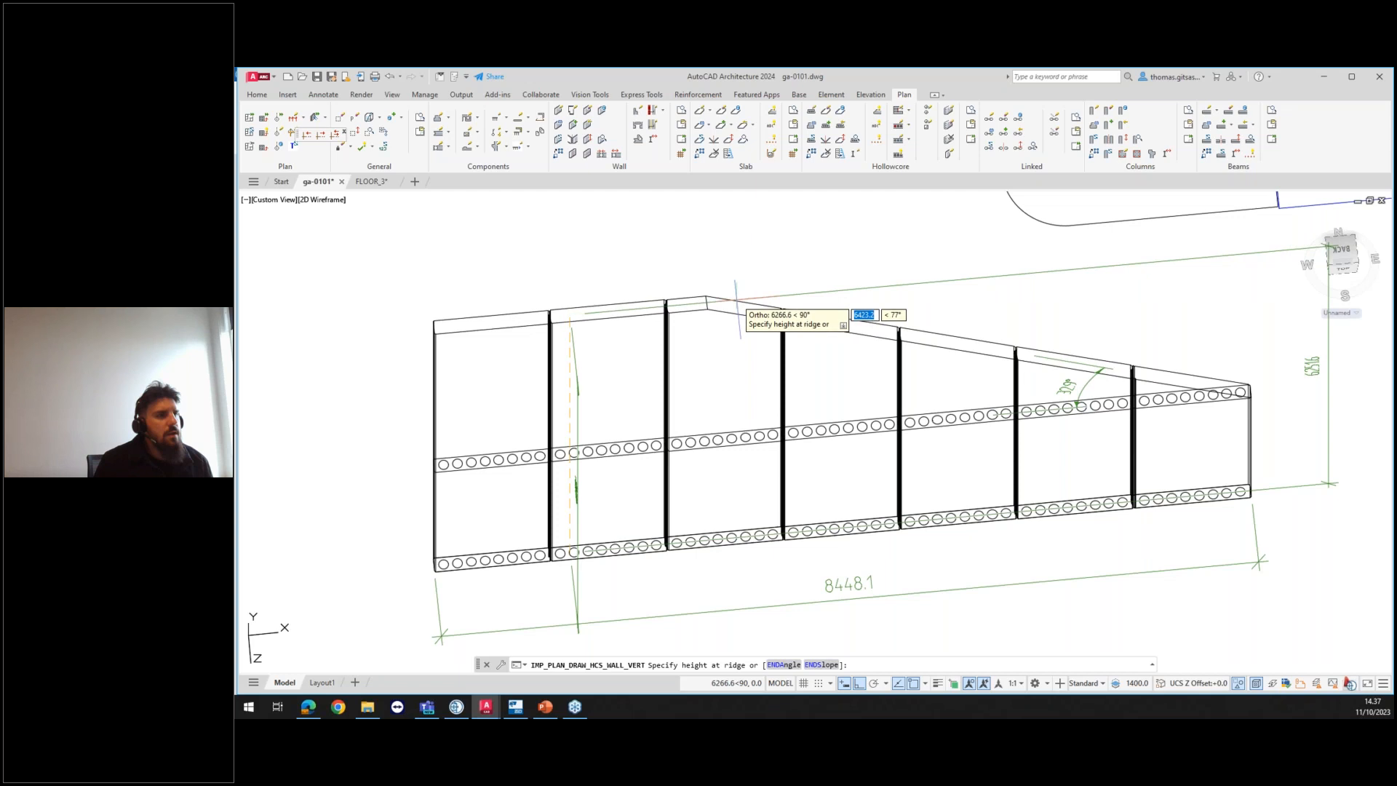
click(735, 302)
scroll(876, 460, down, 3)
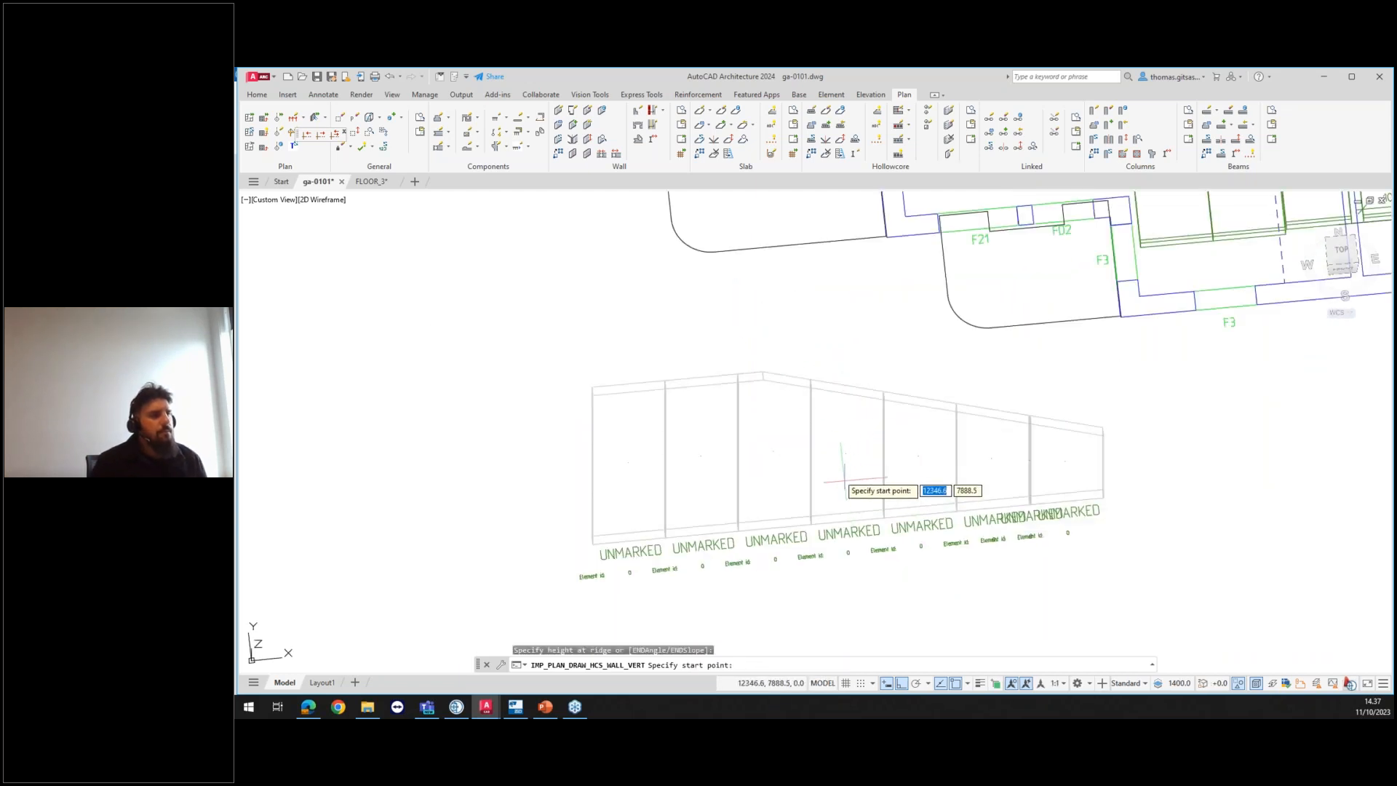
key(Escape)
scroll(936, 495, down, 5)
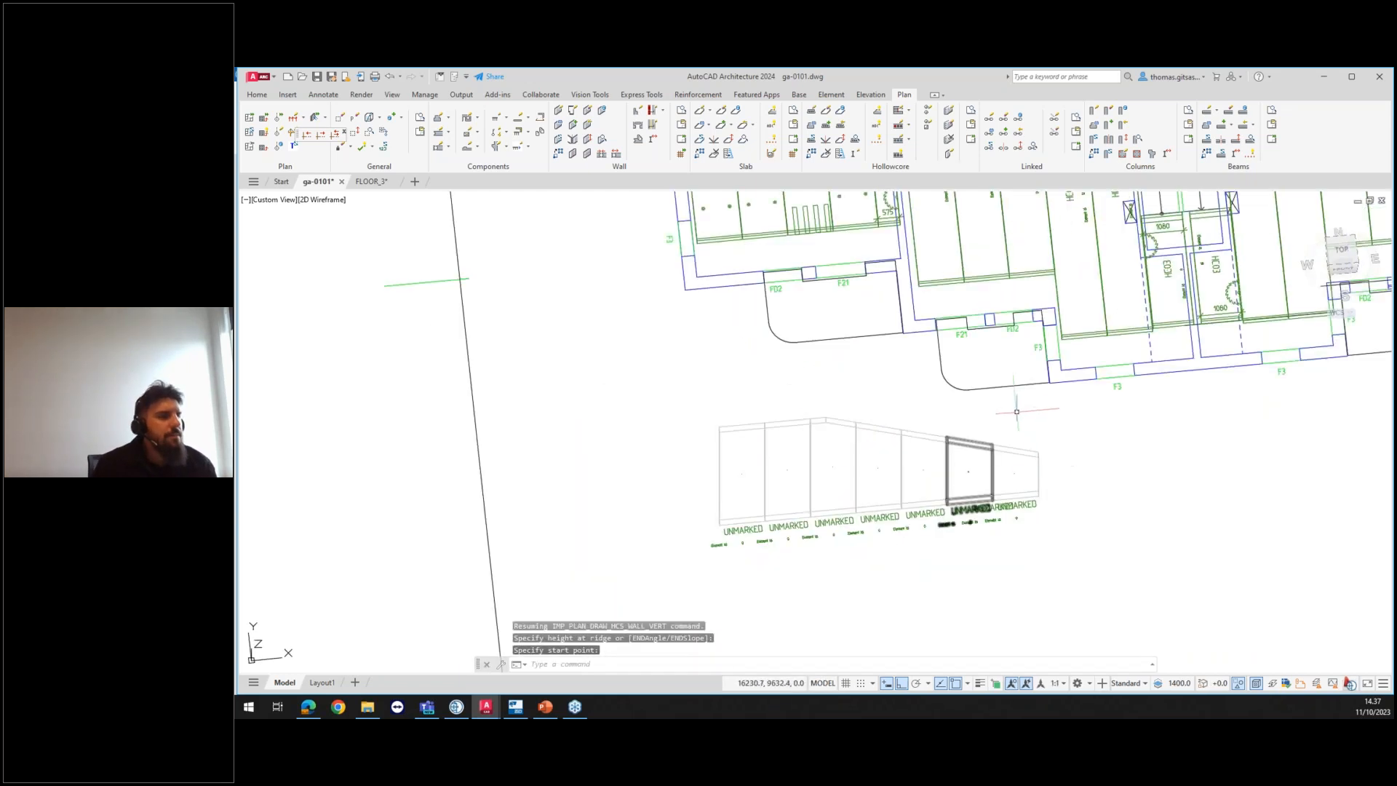
Step: Save all slab elements, including the fine-planned ones, with new element marks starting at 01
scroll(896, 451, up, 2)
scroll(896, 451, up, 2)
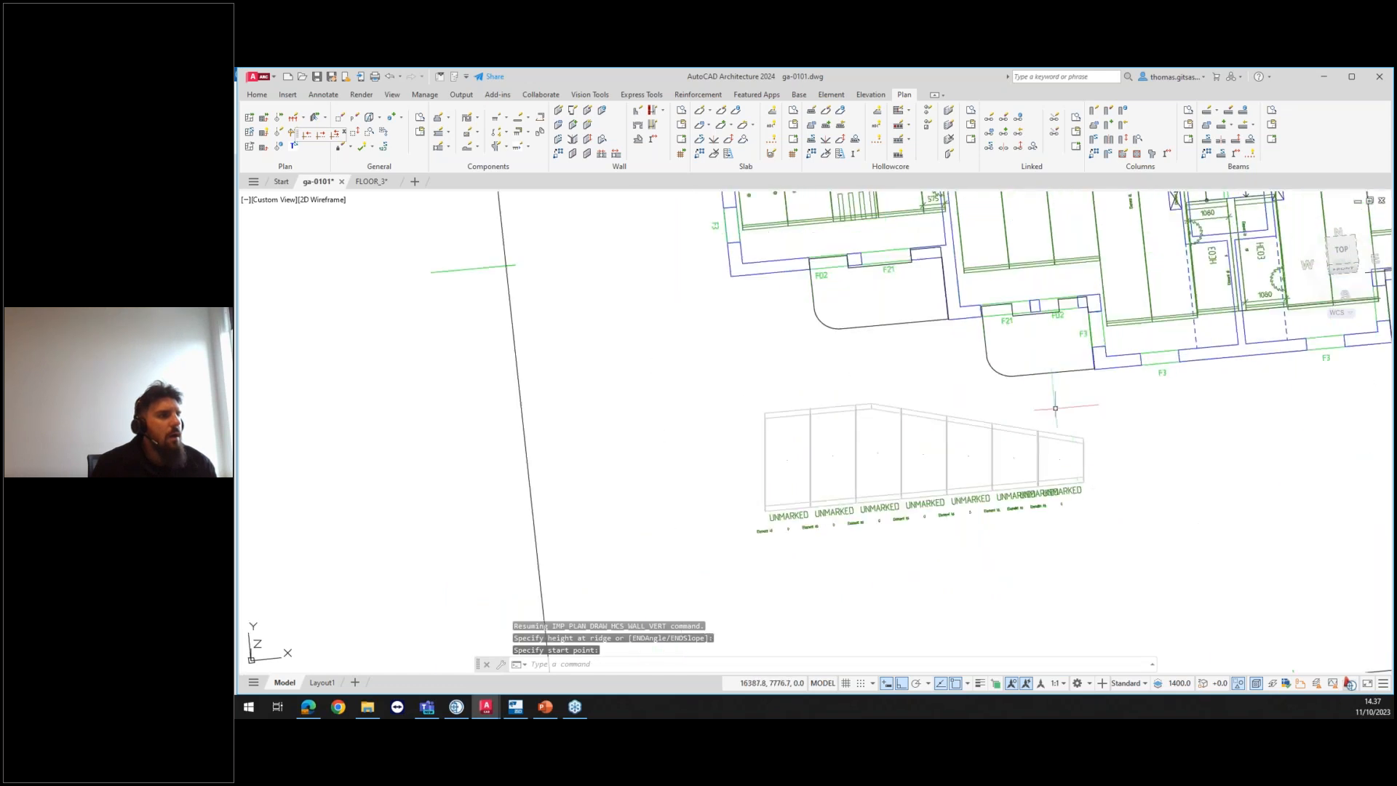
scroll(1060, 399, down, 2)
click(842, 111)
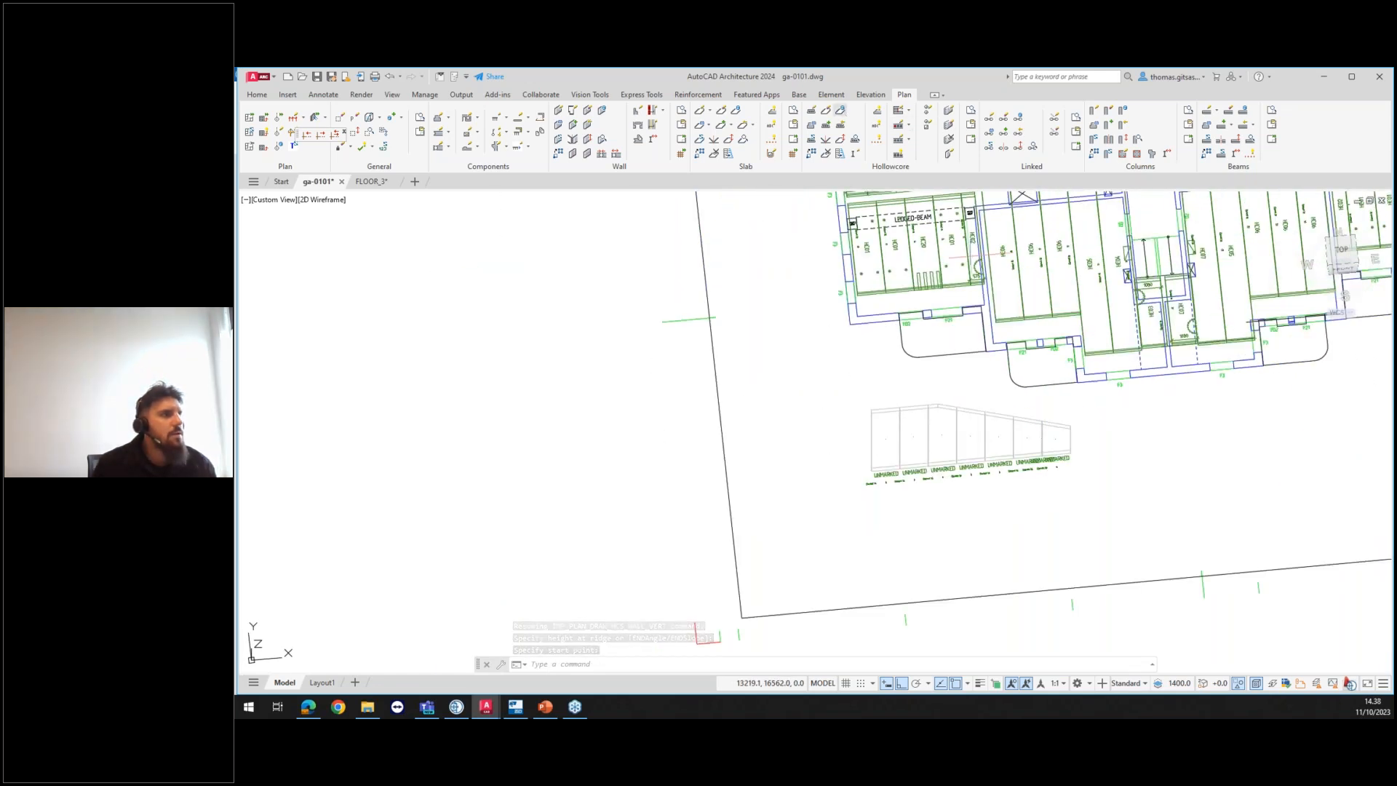
click(979, 340)
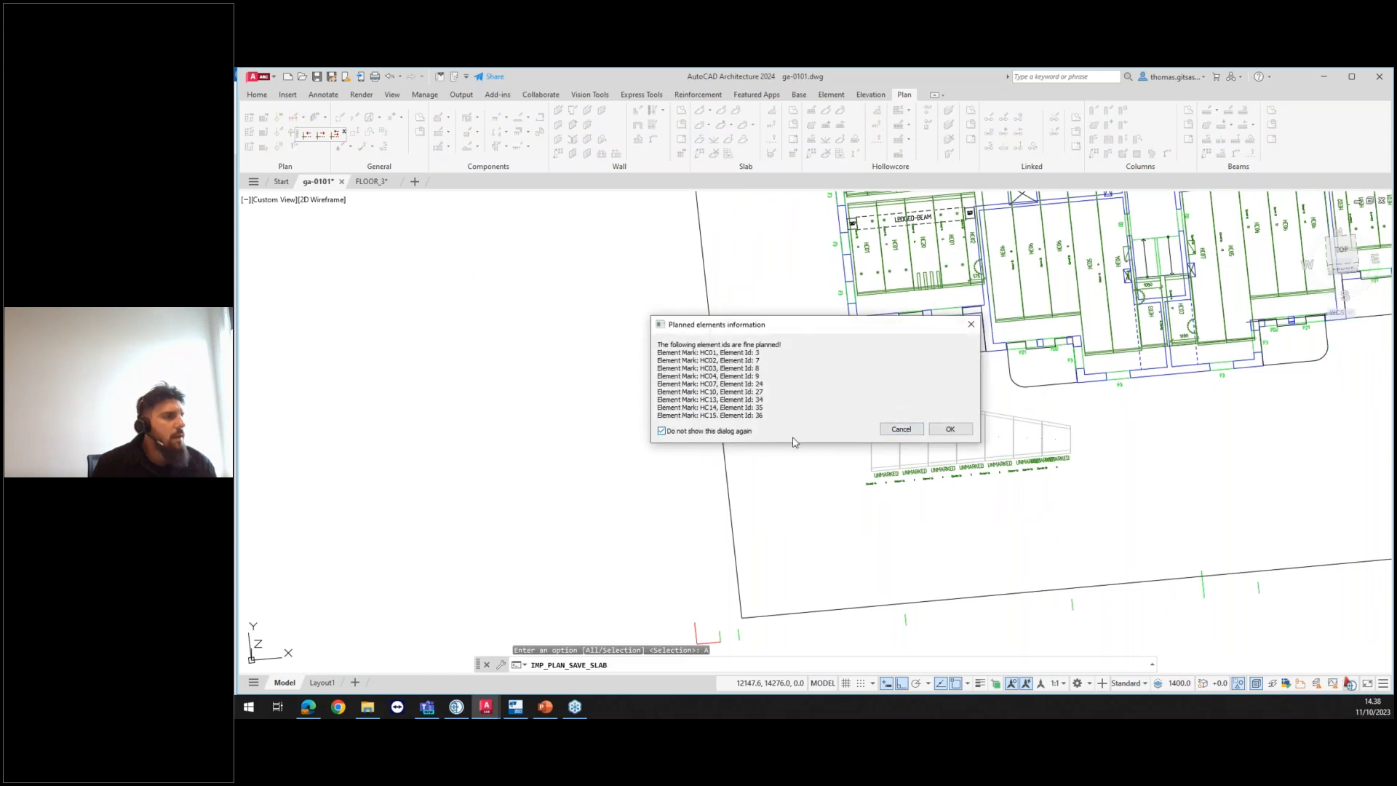
click(949, 429)
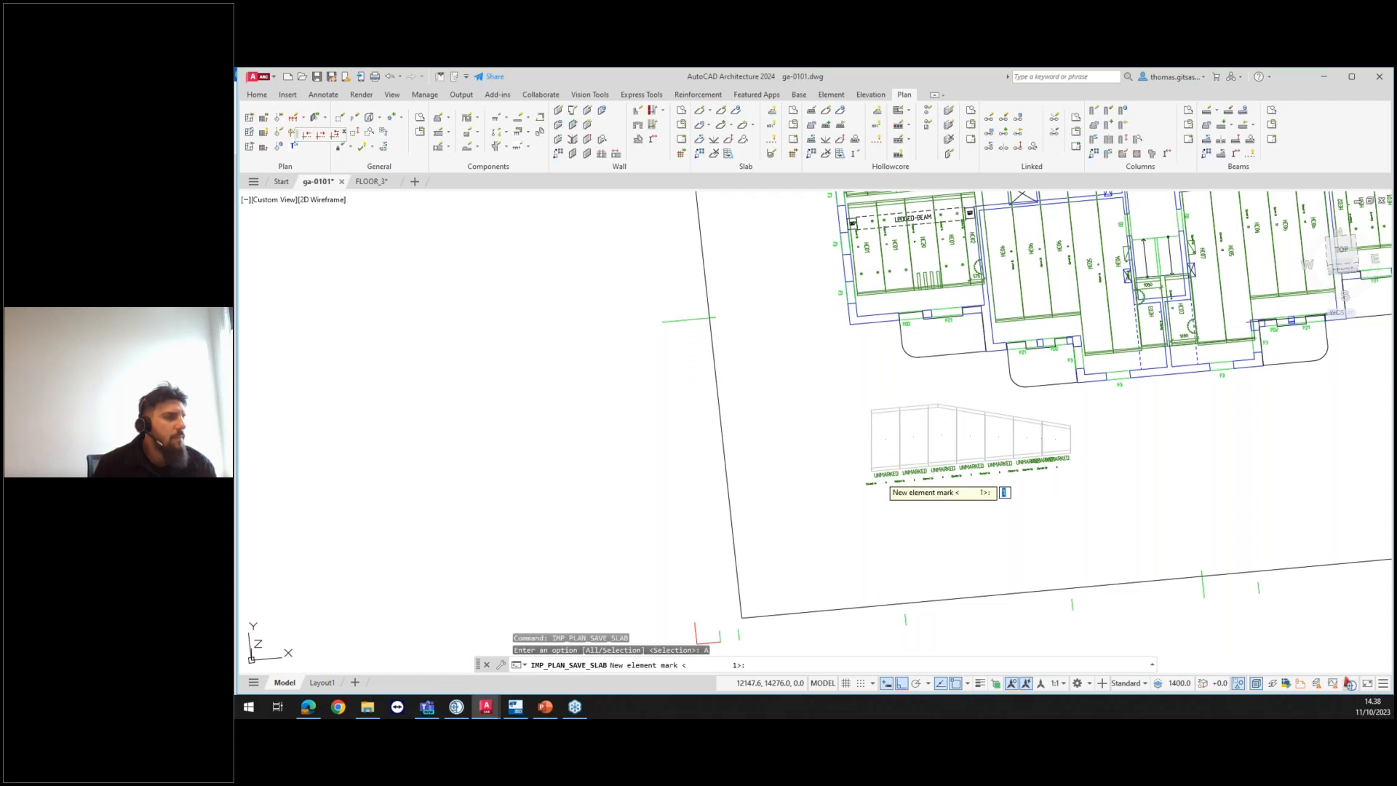
text(01)
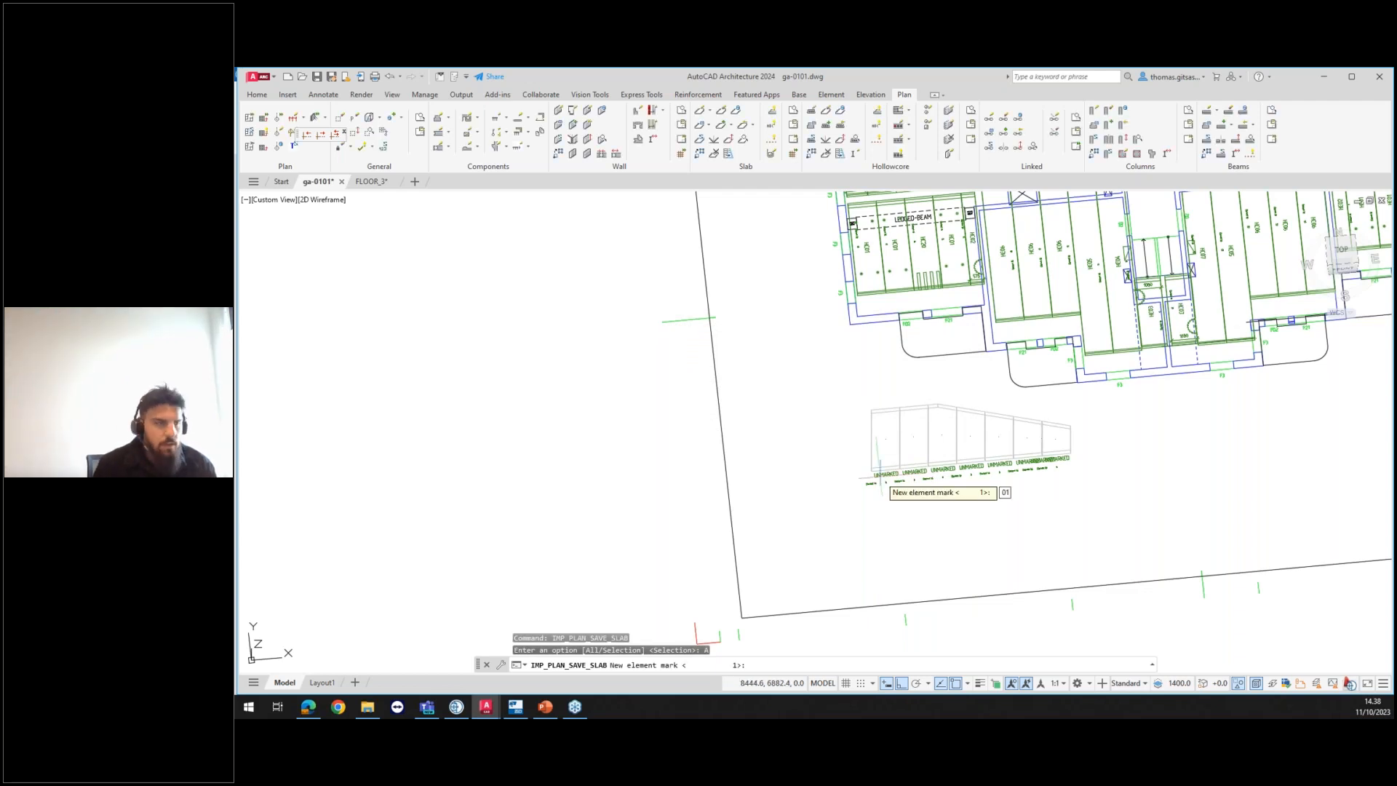
key(Return)
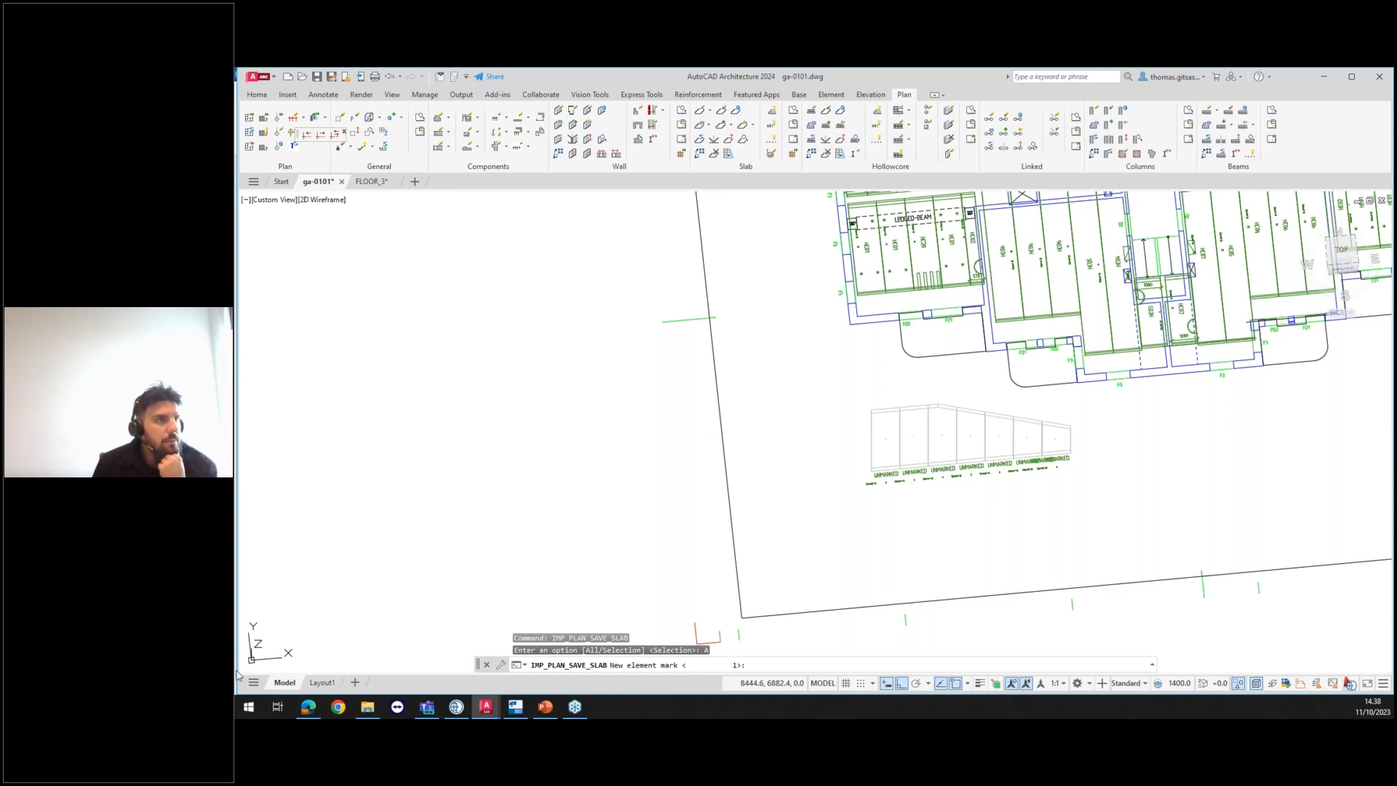
Step: Examine the new element marks below the ridged hollow core wall and compare the wall with the surrounding plan
mouse_move(1013, 468)
middle_down()
mouse_move(1002, 493)
mouse_move(978, 190)
middle_up()
scroll(1002, 494, down, 3)
scroll(975, 495, up, 6)
scroll(975, 495, up, 2)
middle_drag(969, 658, 949, 298)
scroll(952, 354, down, 2)
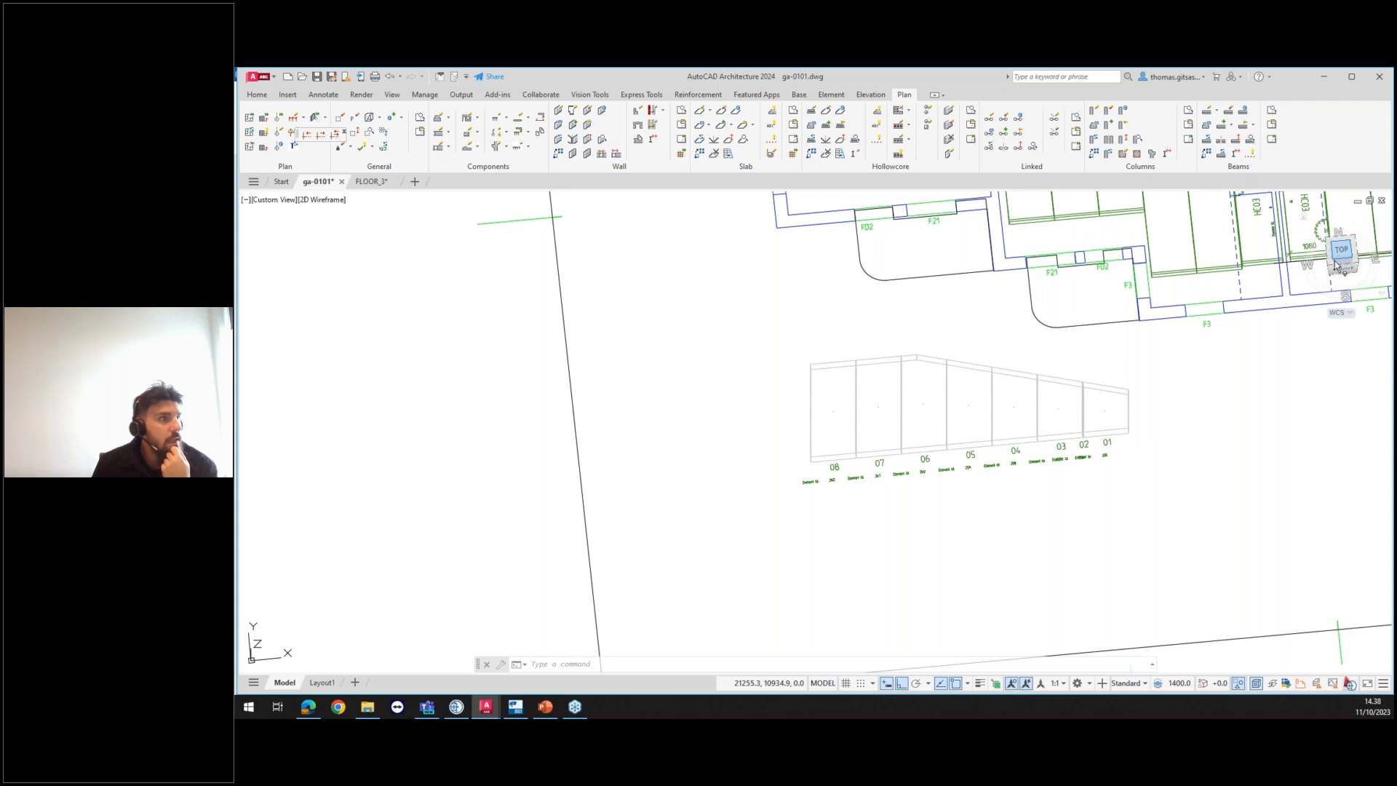
middle_drag(1154, 396, 1168, 421)
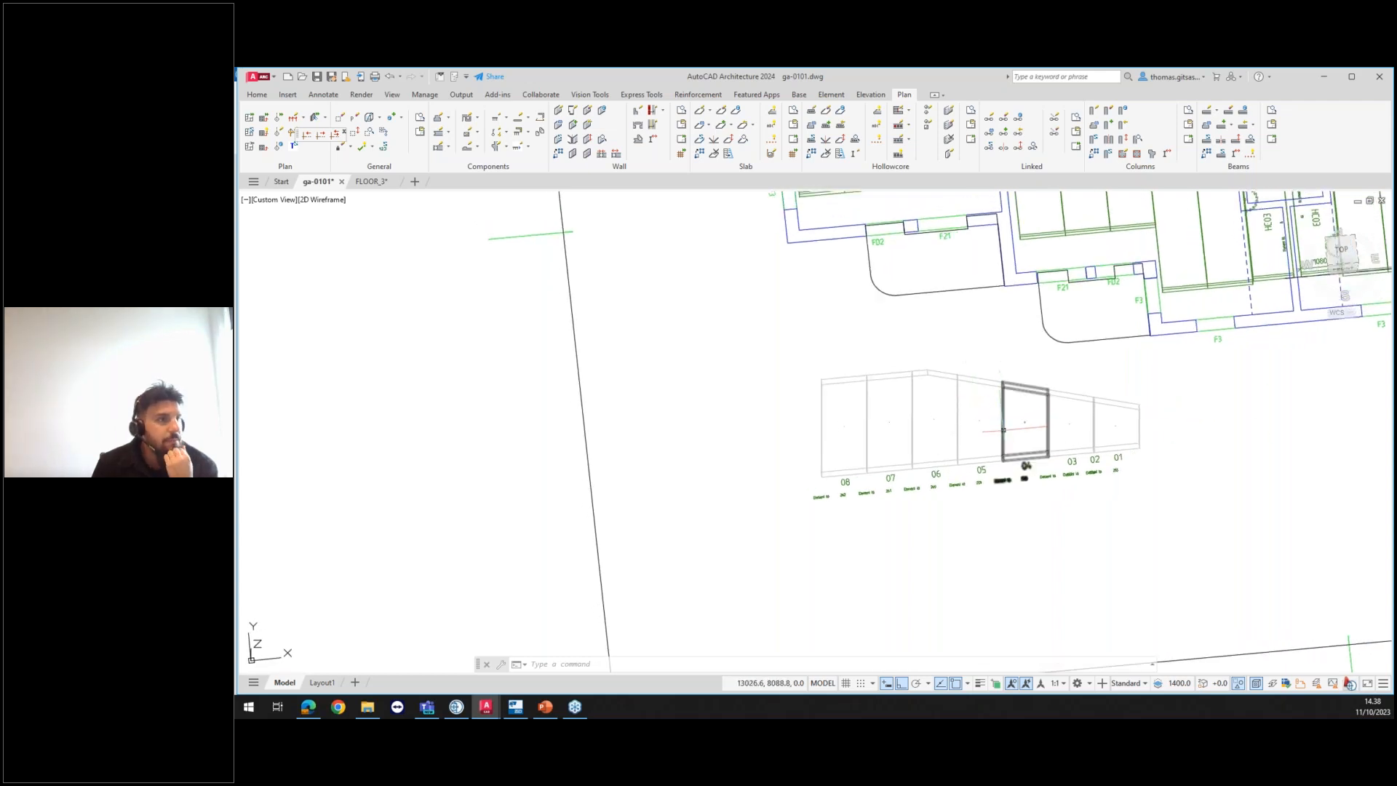
scroll(994, 396, up, 2)
middle_drag(1108, 353, 1115, 423)
scroll(1098, 421, down, 4)
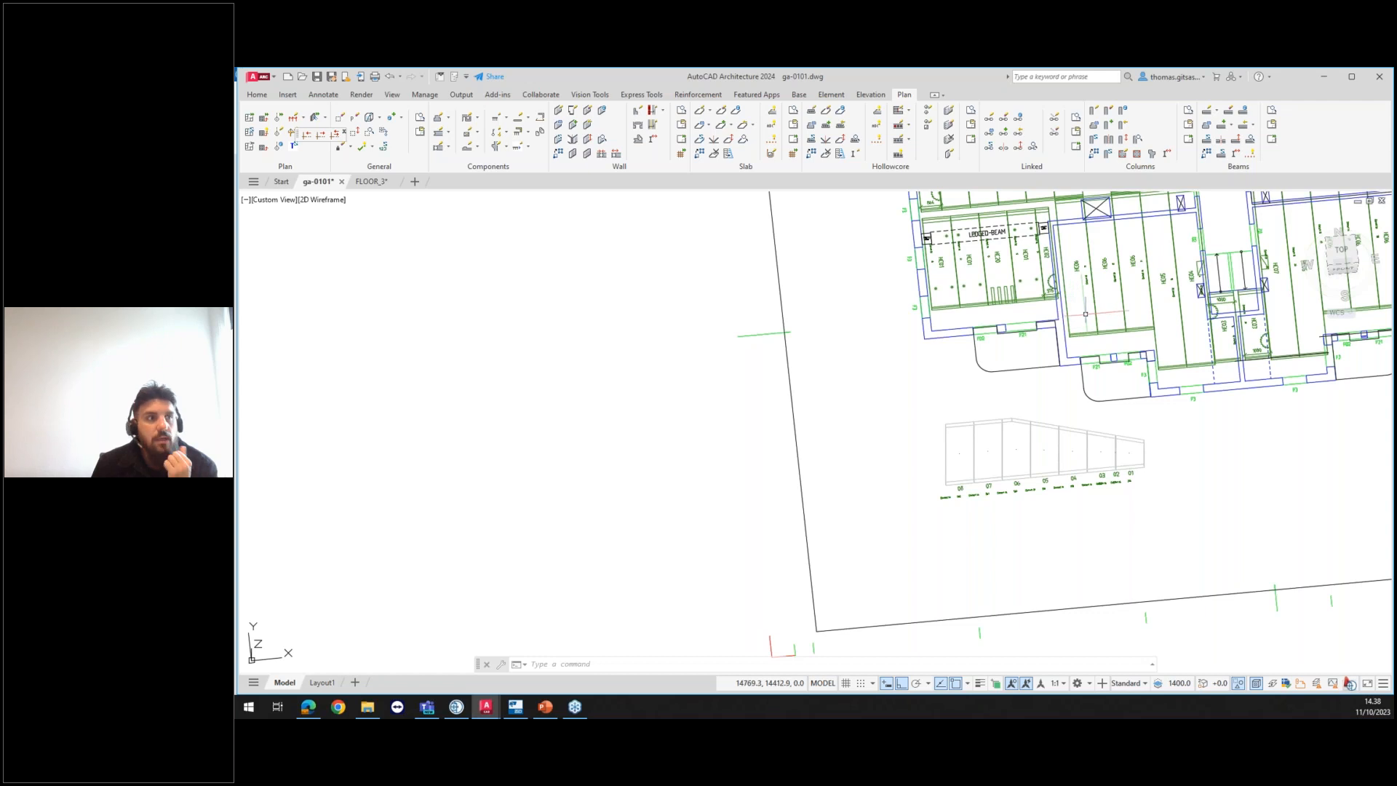
middle_drag(1111, 307, 1109, 329)
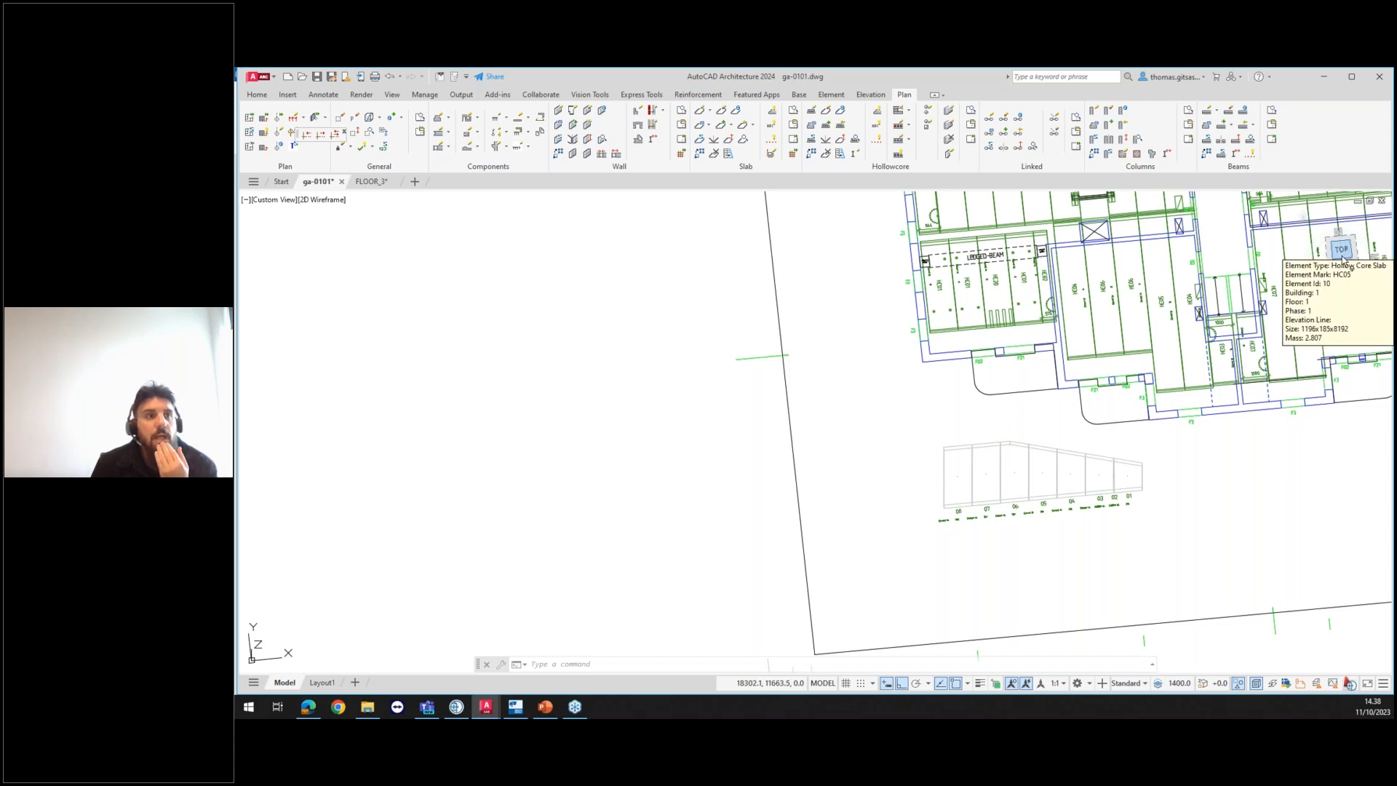
Step: Generate the shop drawing of wall element 06 at the ridge with the HC_LAYOUT template, and open that drawing
click(1009, 442)
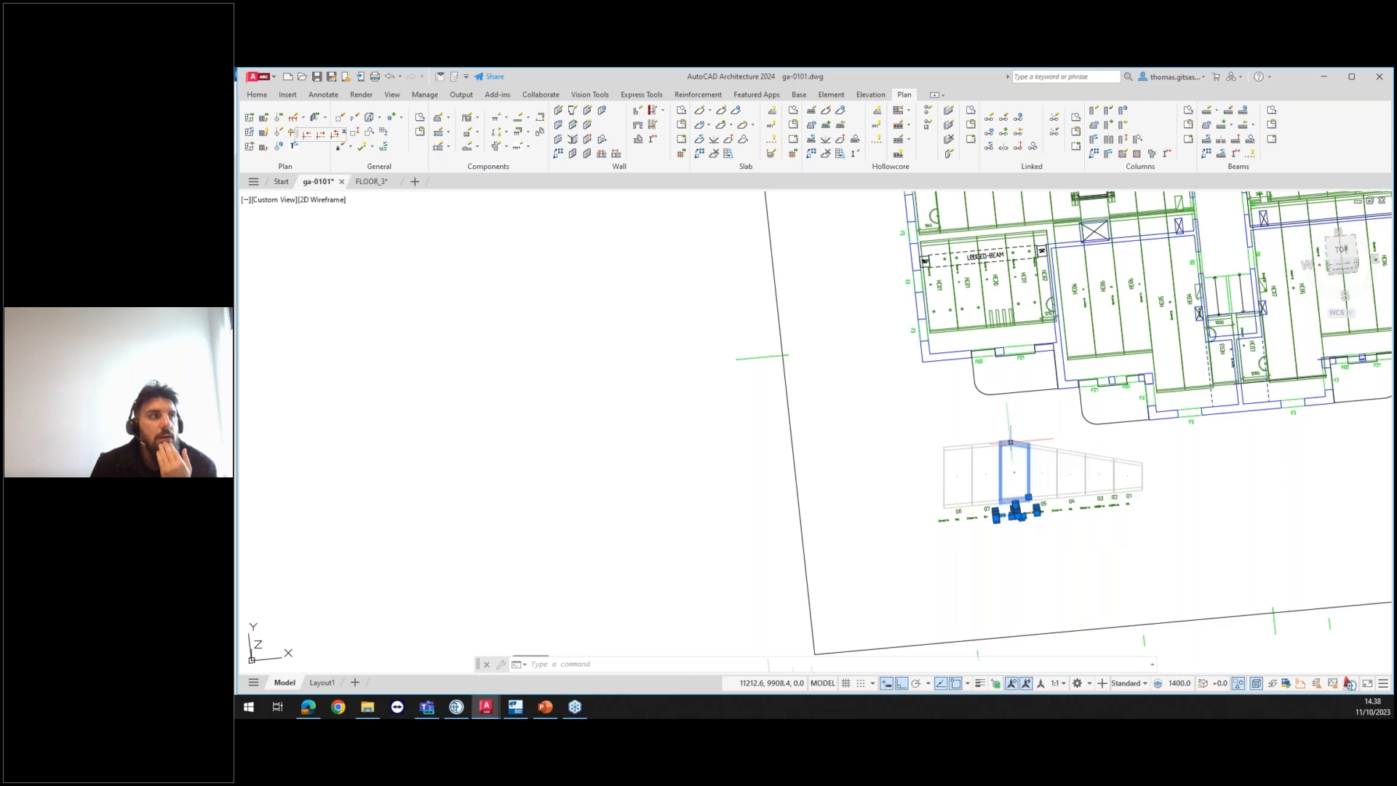
click(972, 140)
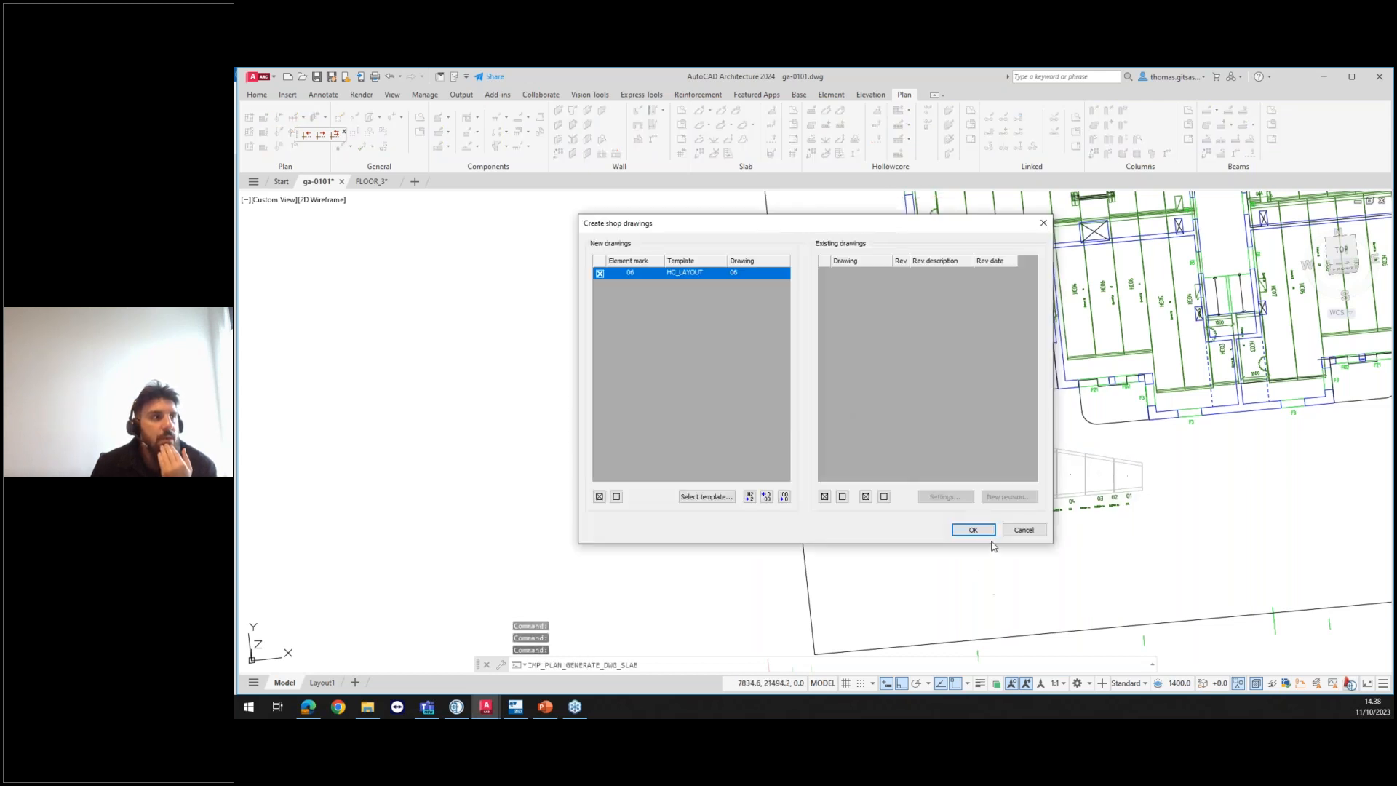
click(983, 530)
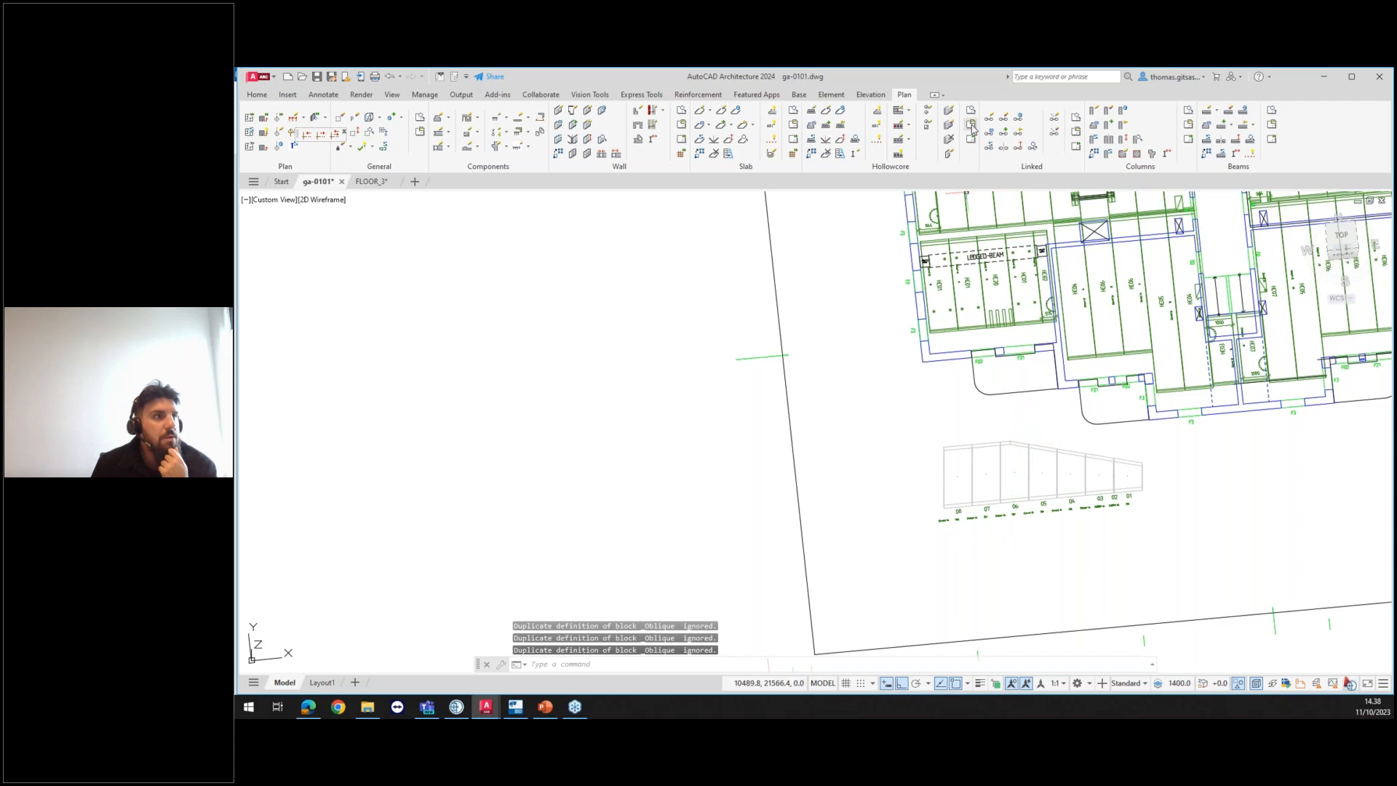
click(970, 128)
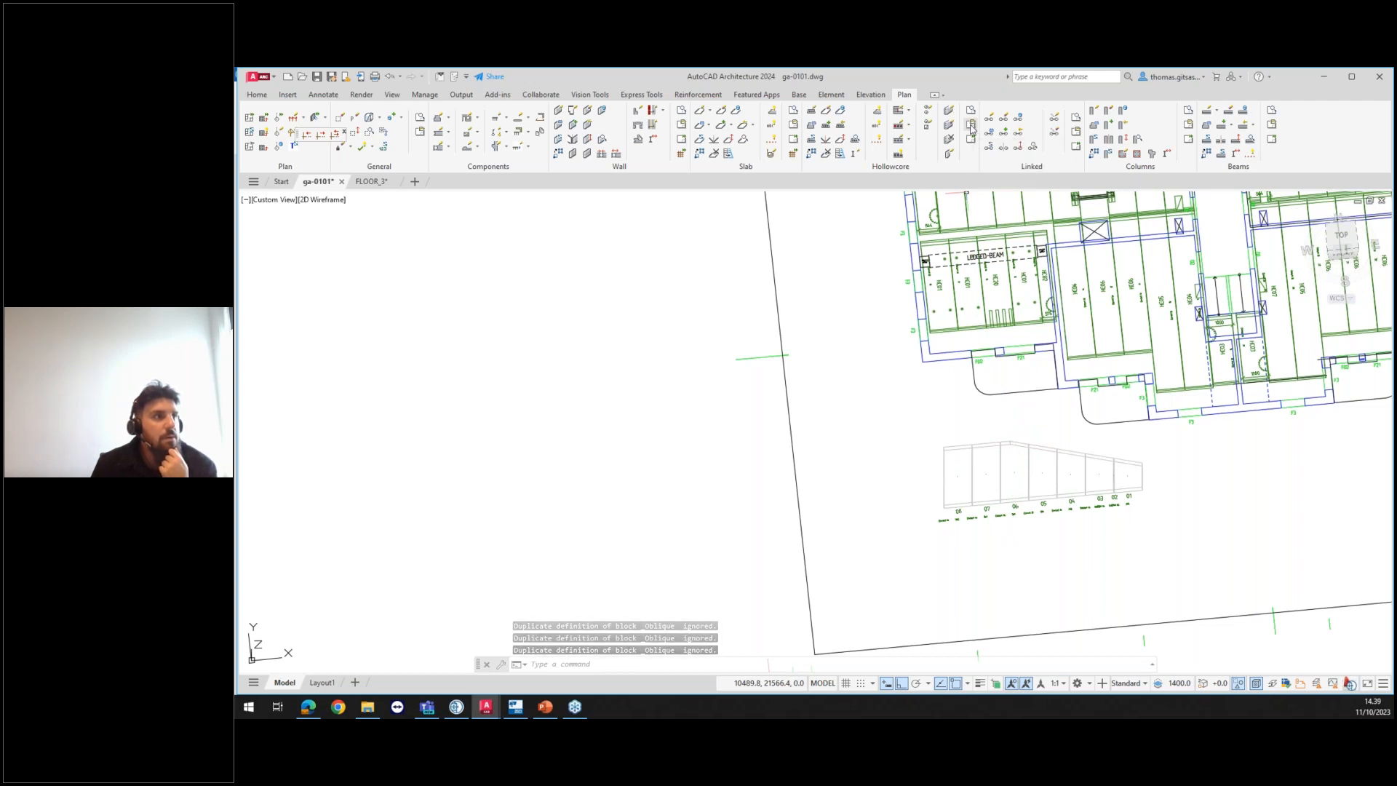
click(1017, 445)
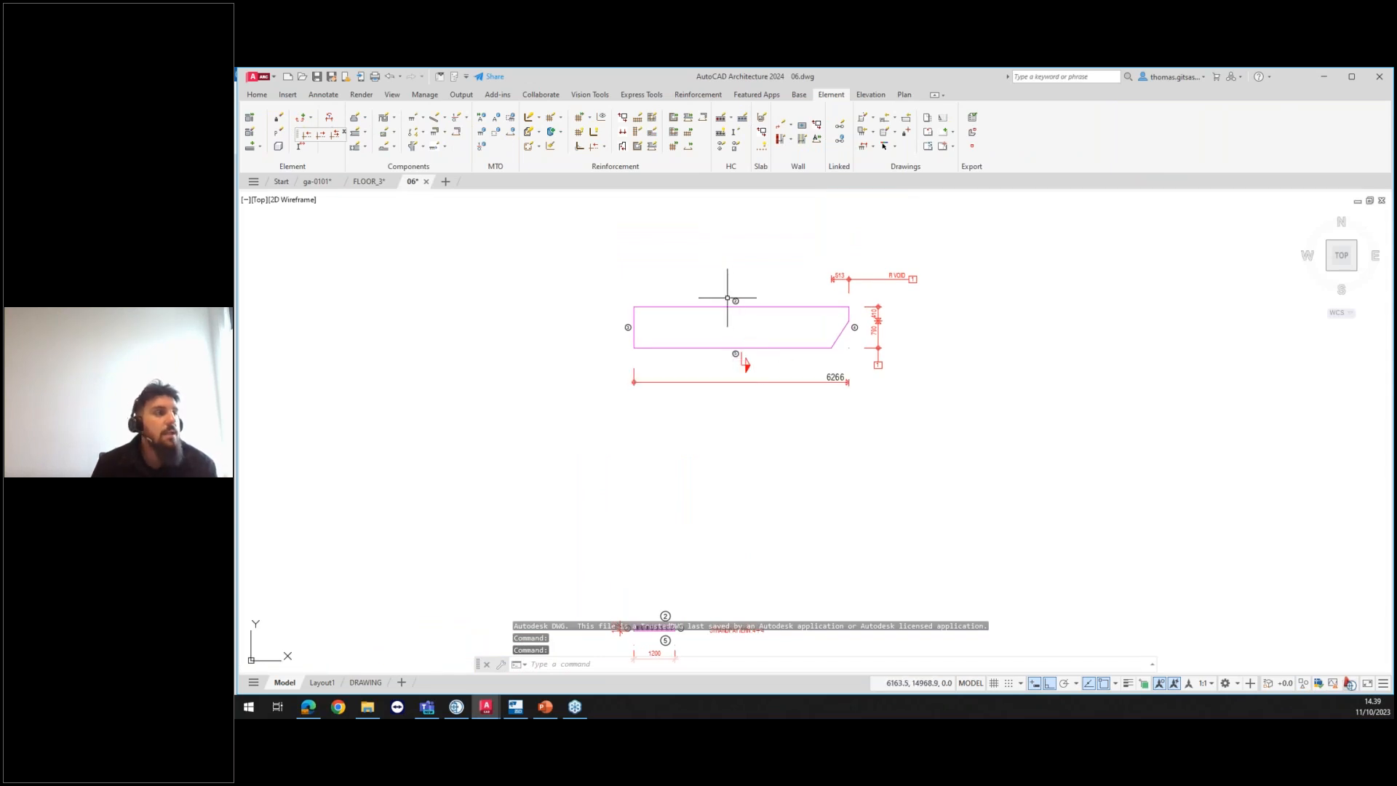
Step: Draw a rectangular cut-out recess on the top side of element 06, near its square end
scroll(713, 335, up, 2)
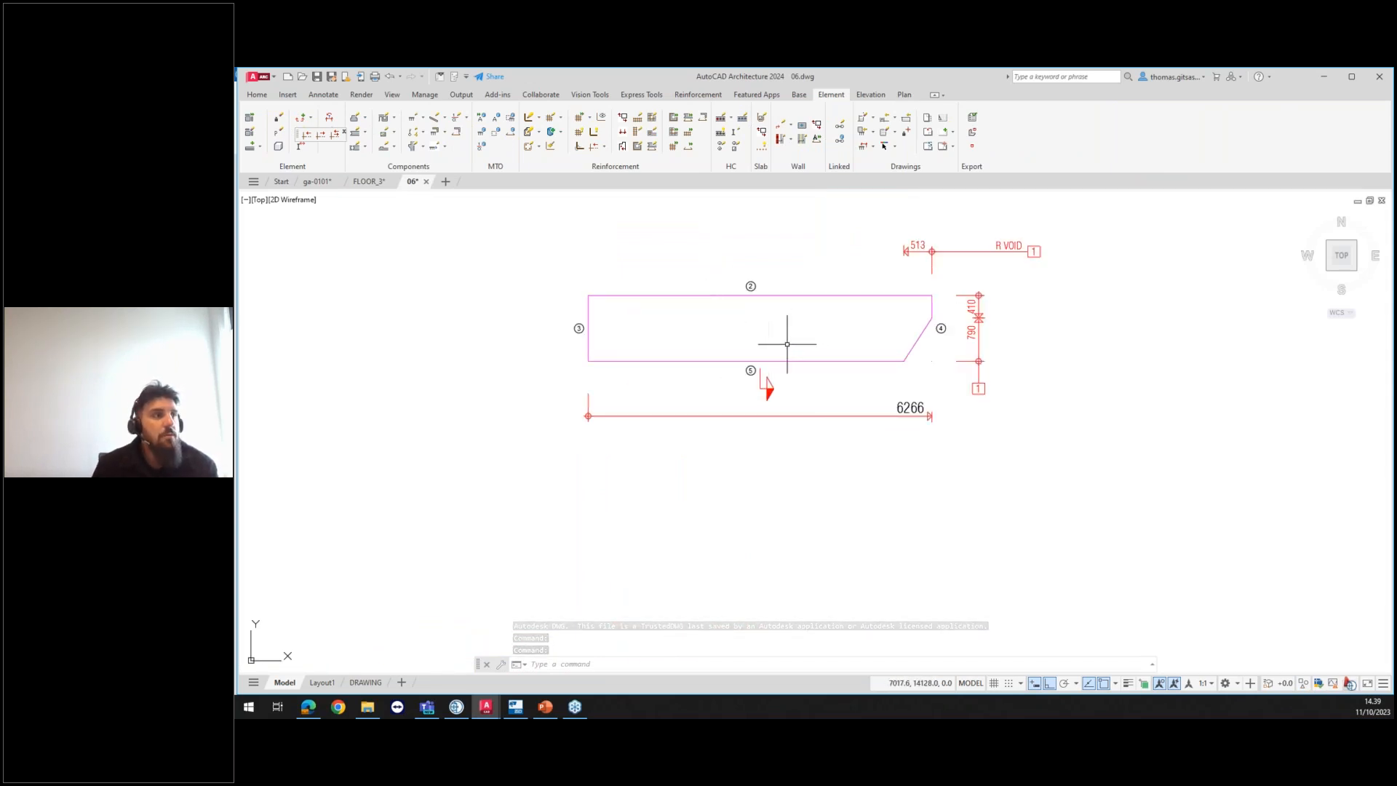
middle_drag(783, 340, 785, 358)
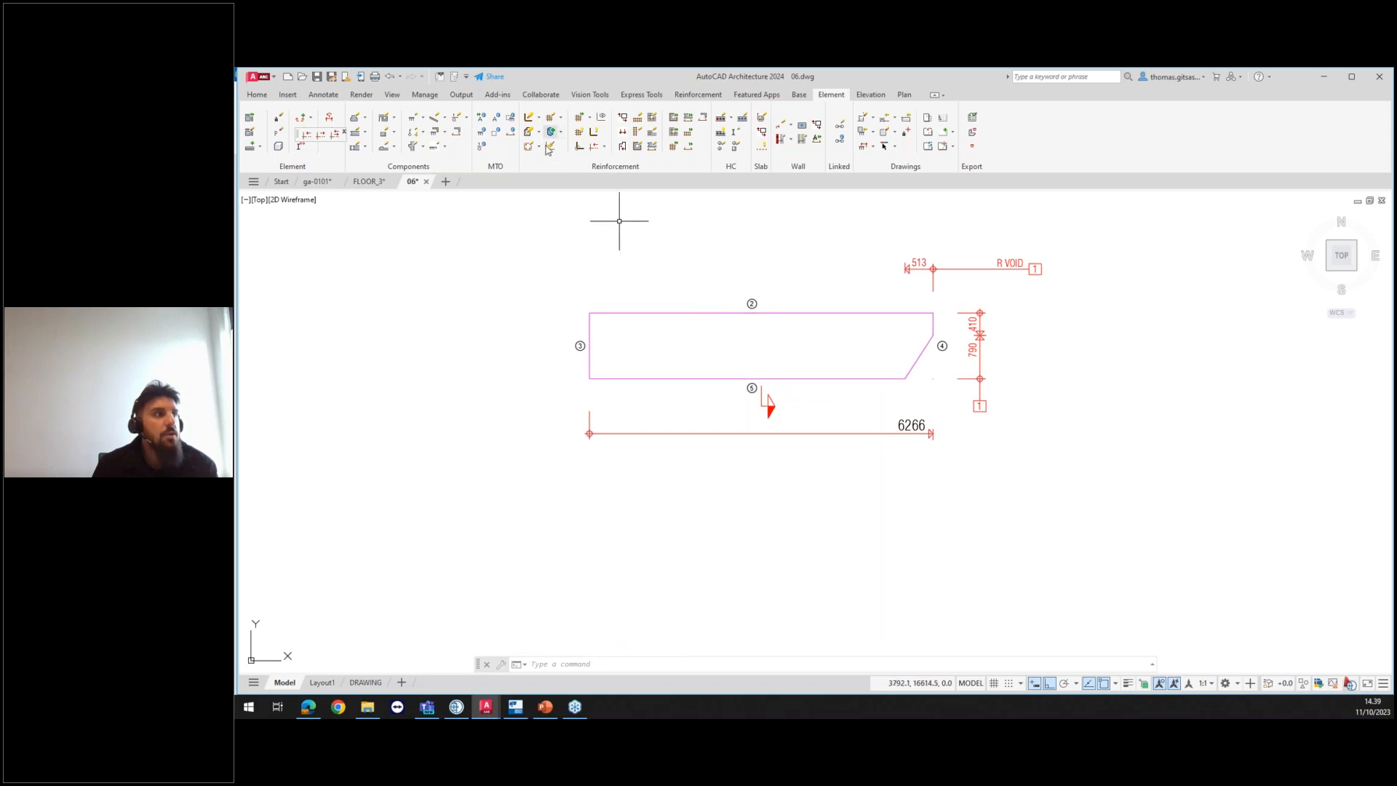
click(393, 135)
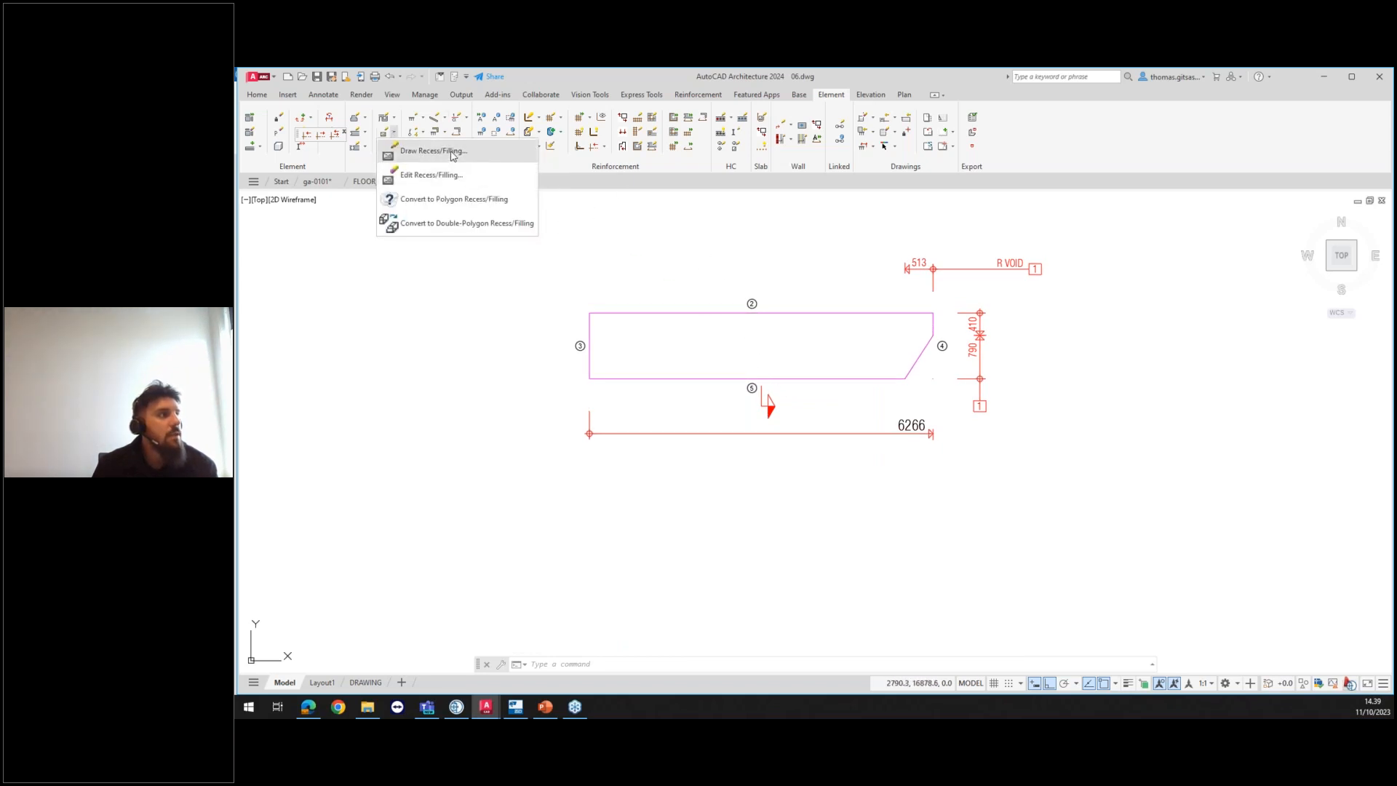
click(453, 153)
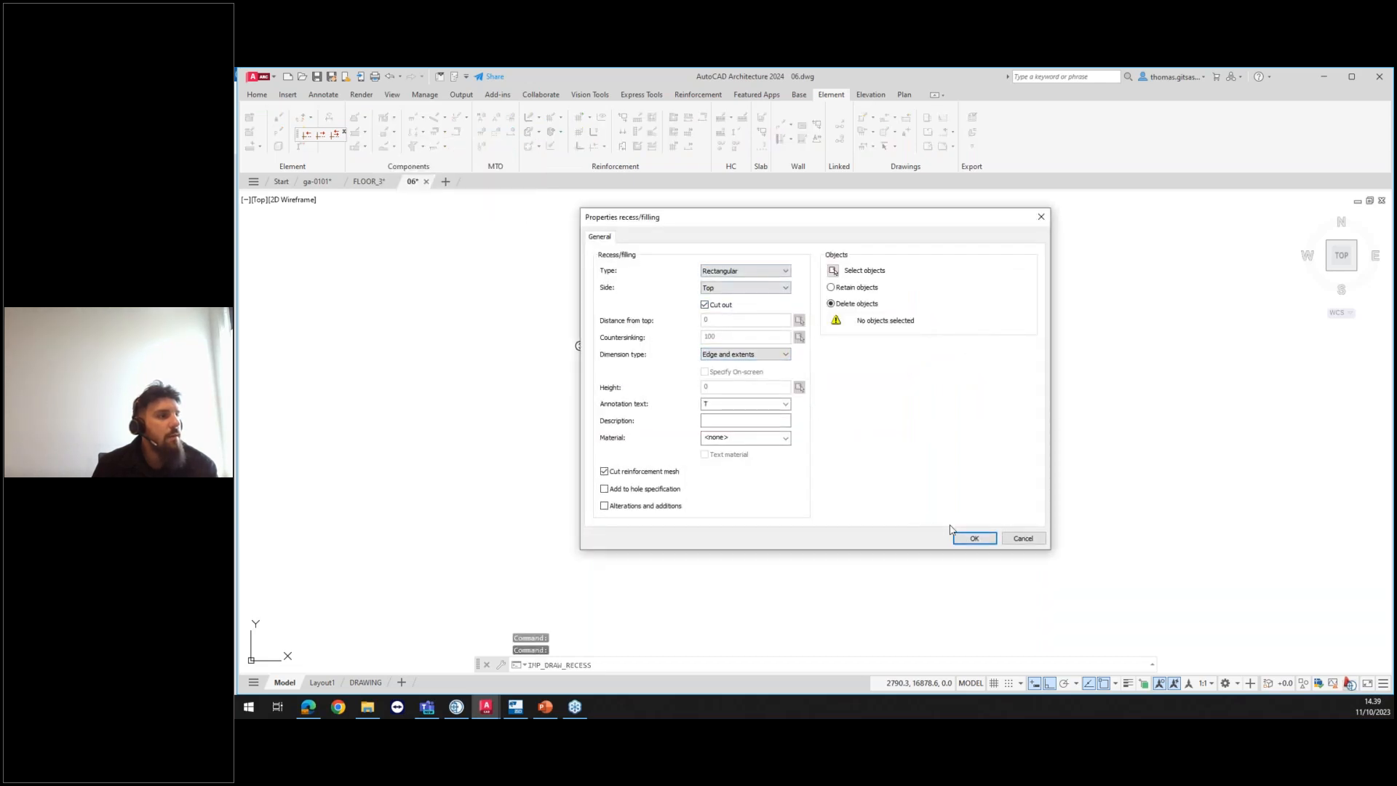
click(973, 538)
click(652, 331)
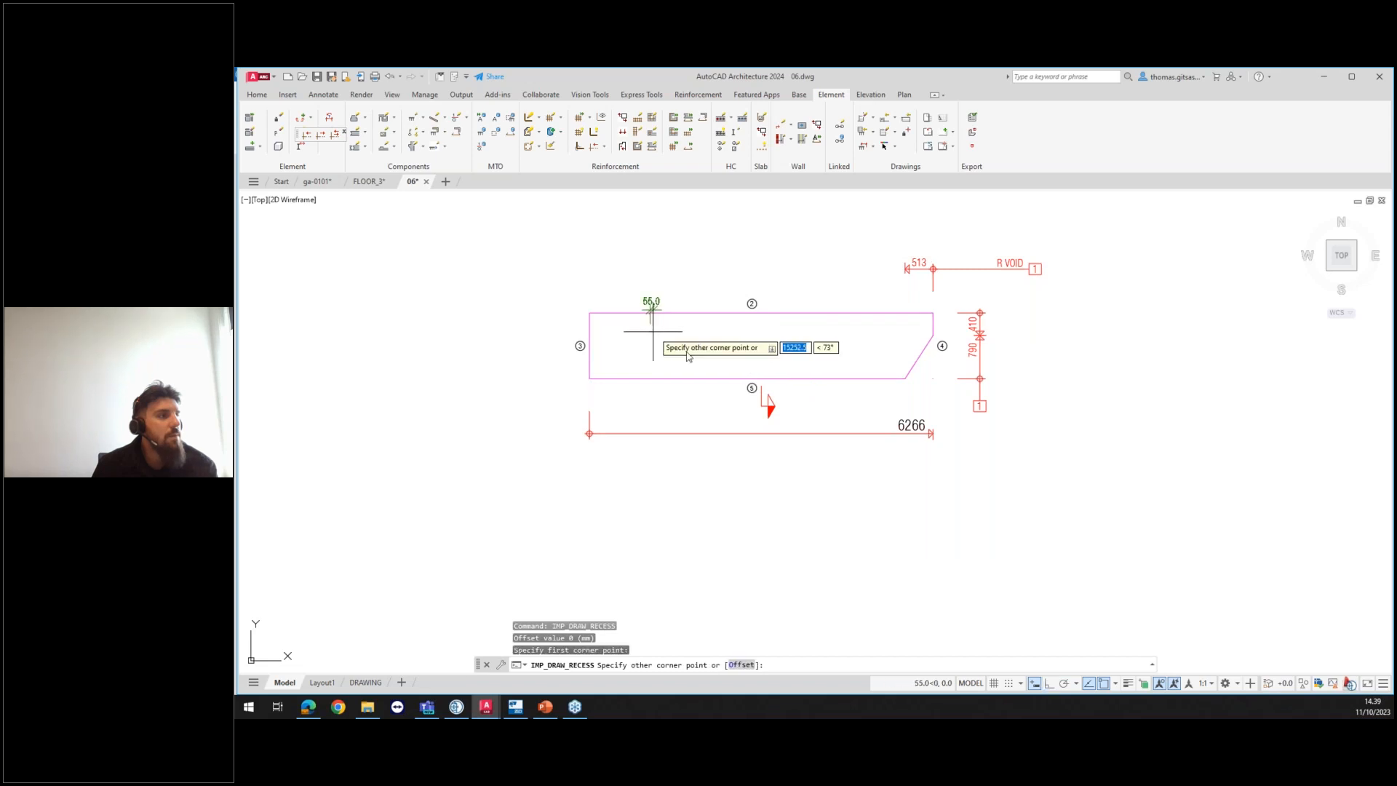
click(692, 359)
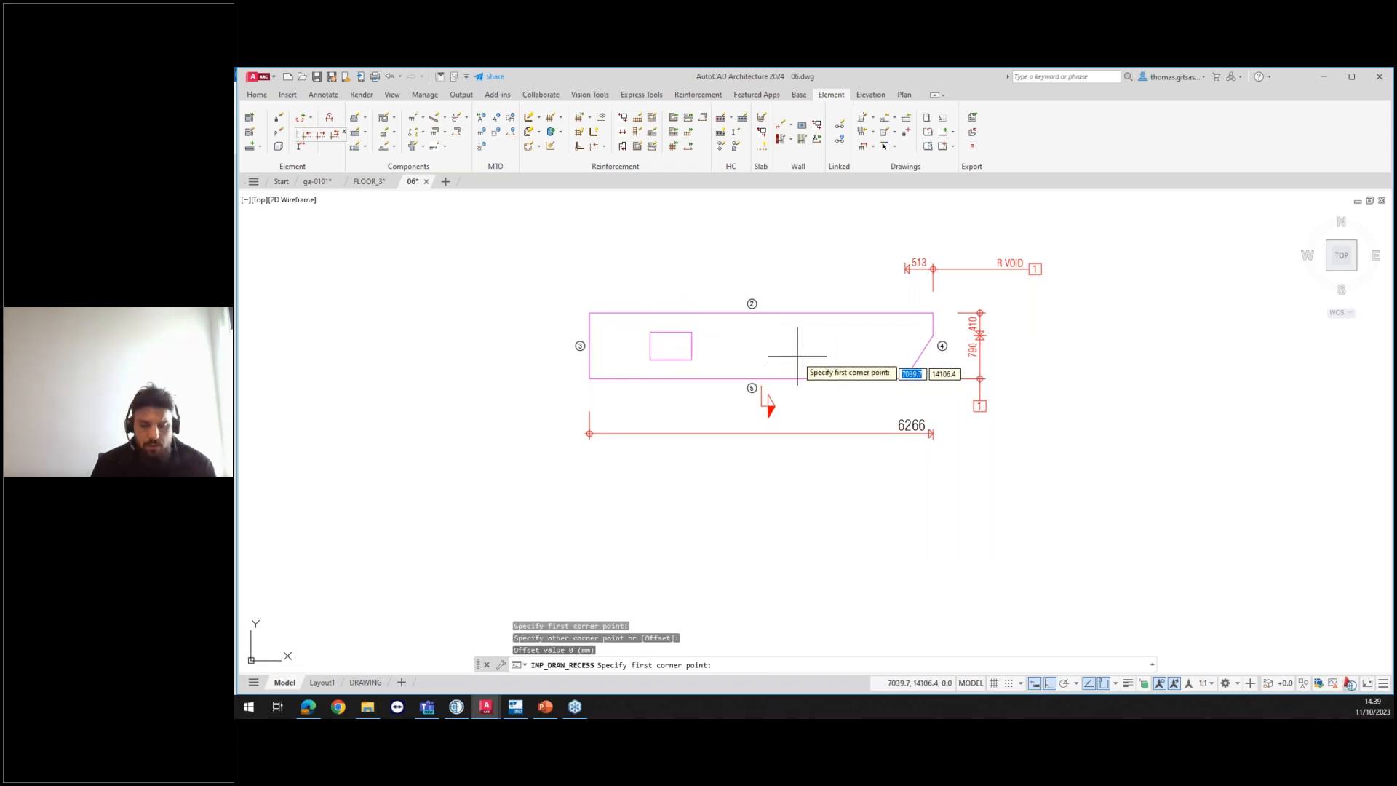
Step: Draw a core filling area about 1155 mm long over the full width of element 06 at its slanted end
key(Escape)
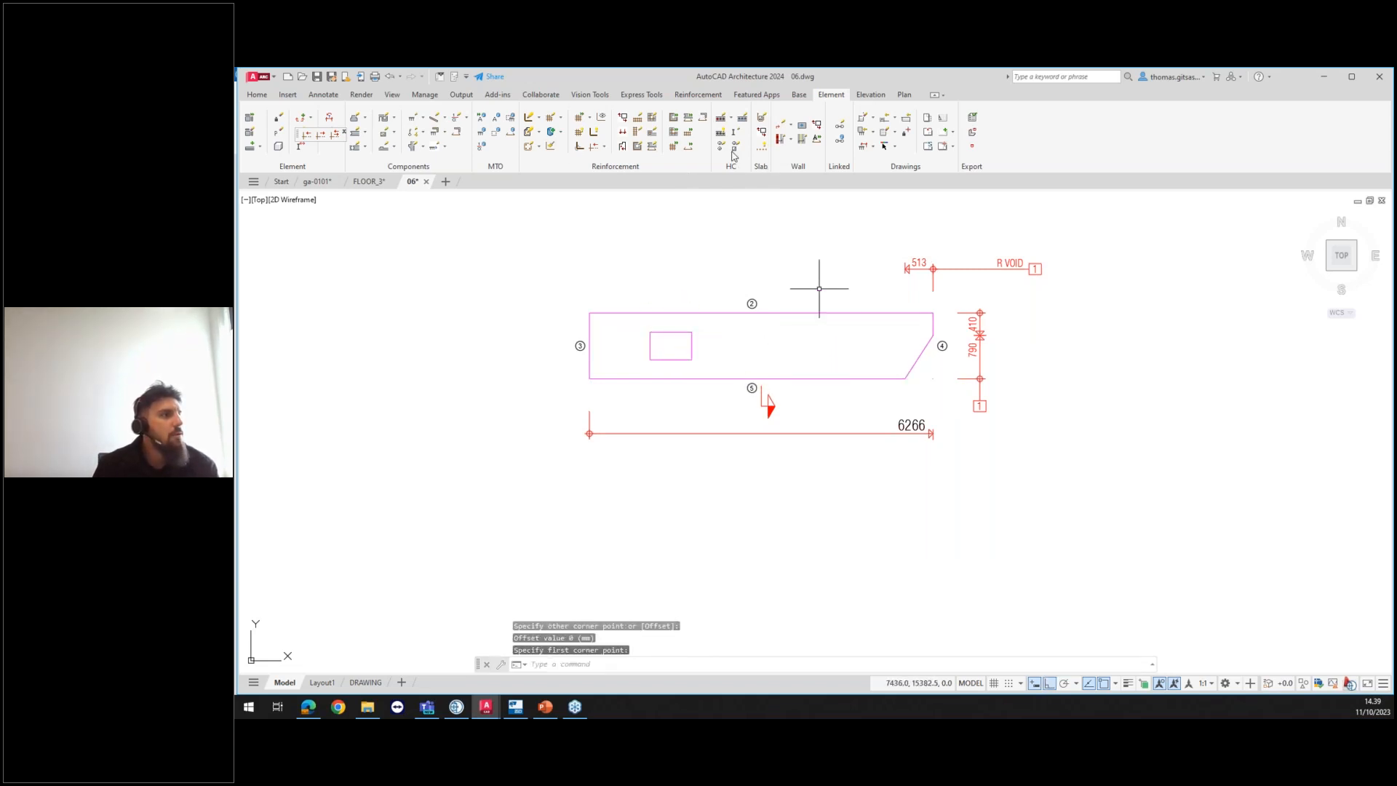
click(731, 122)
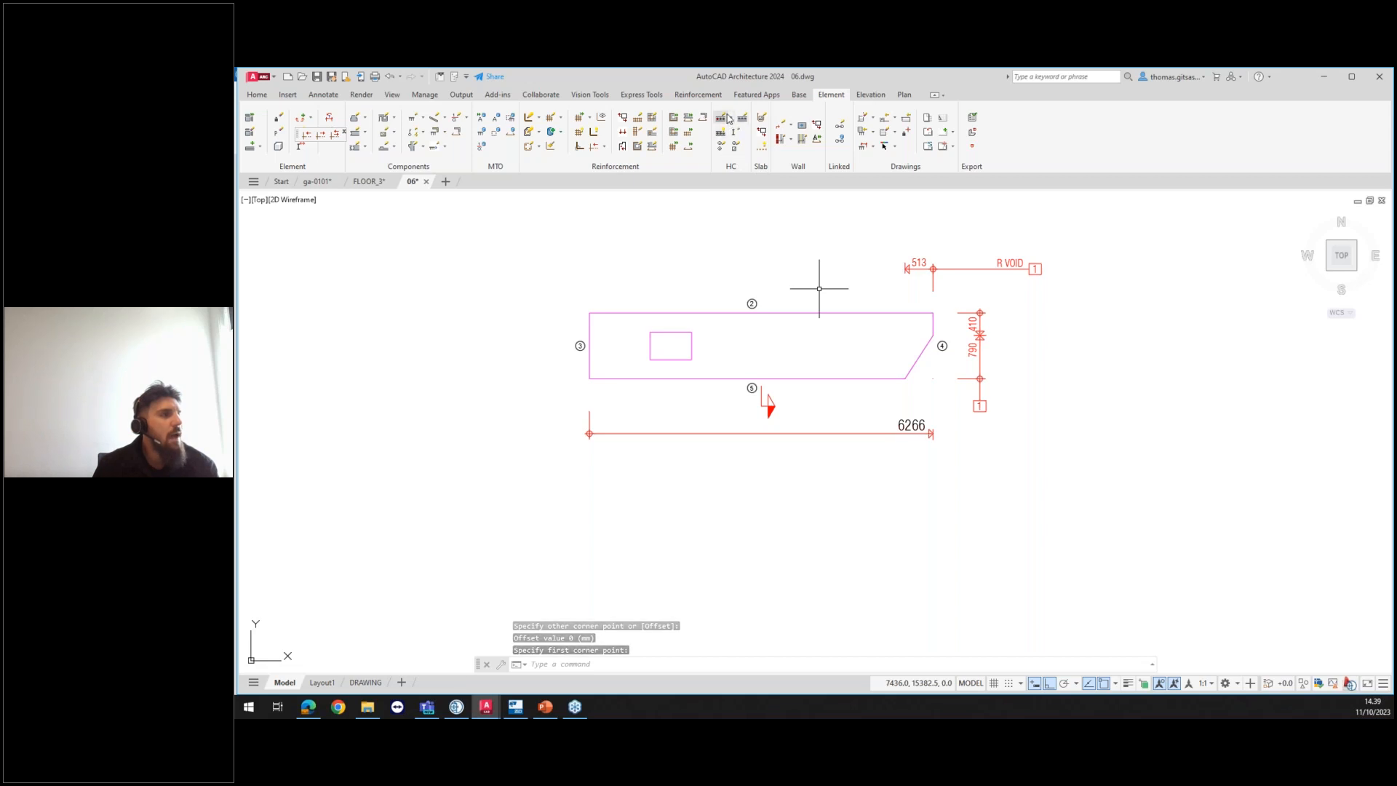
click(732, 120)
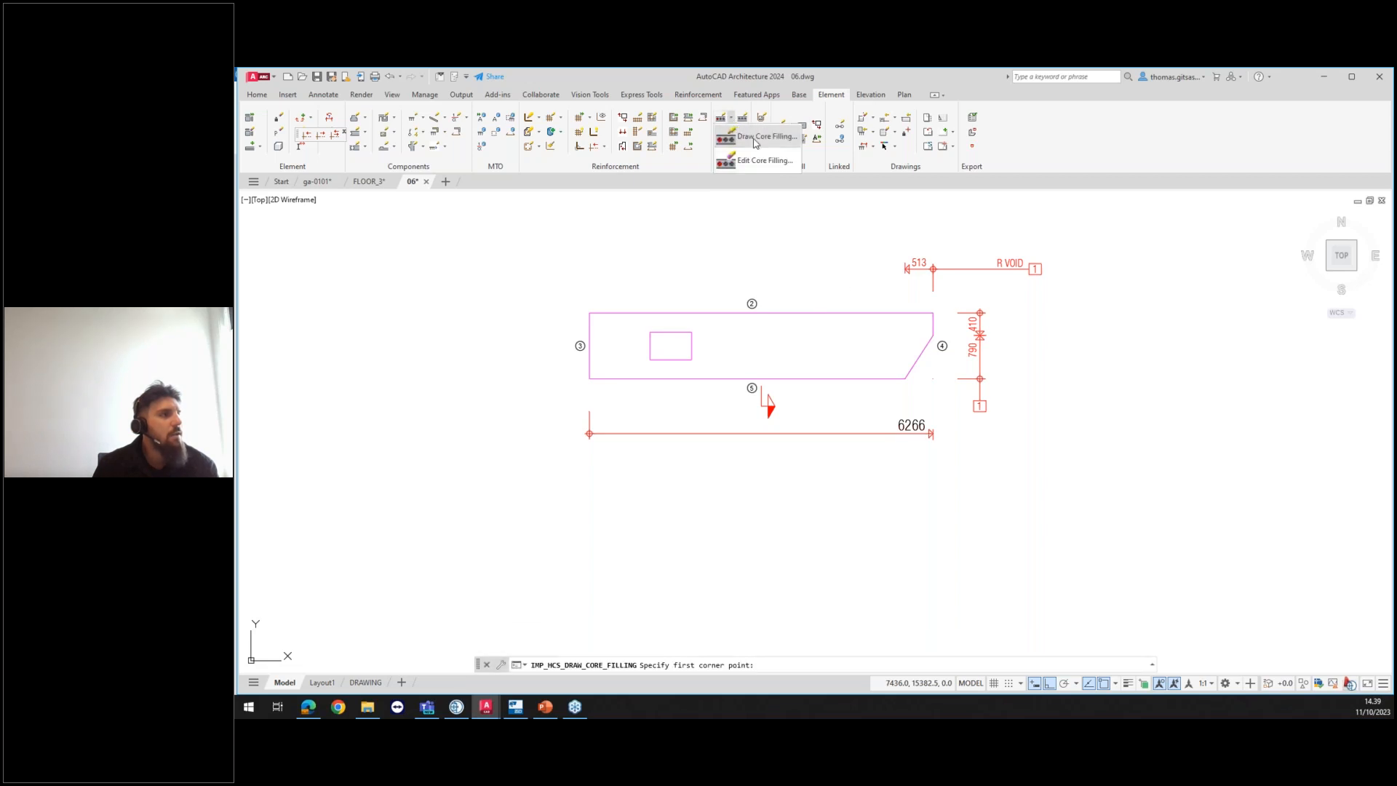
click(755, 136)
click(934, 313)
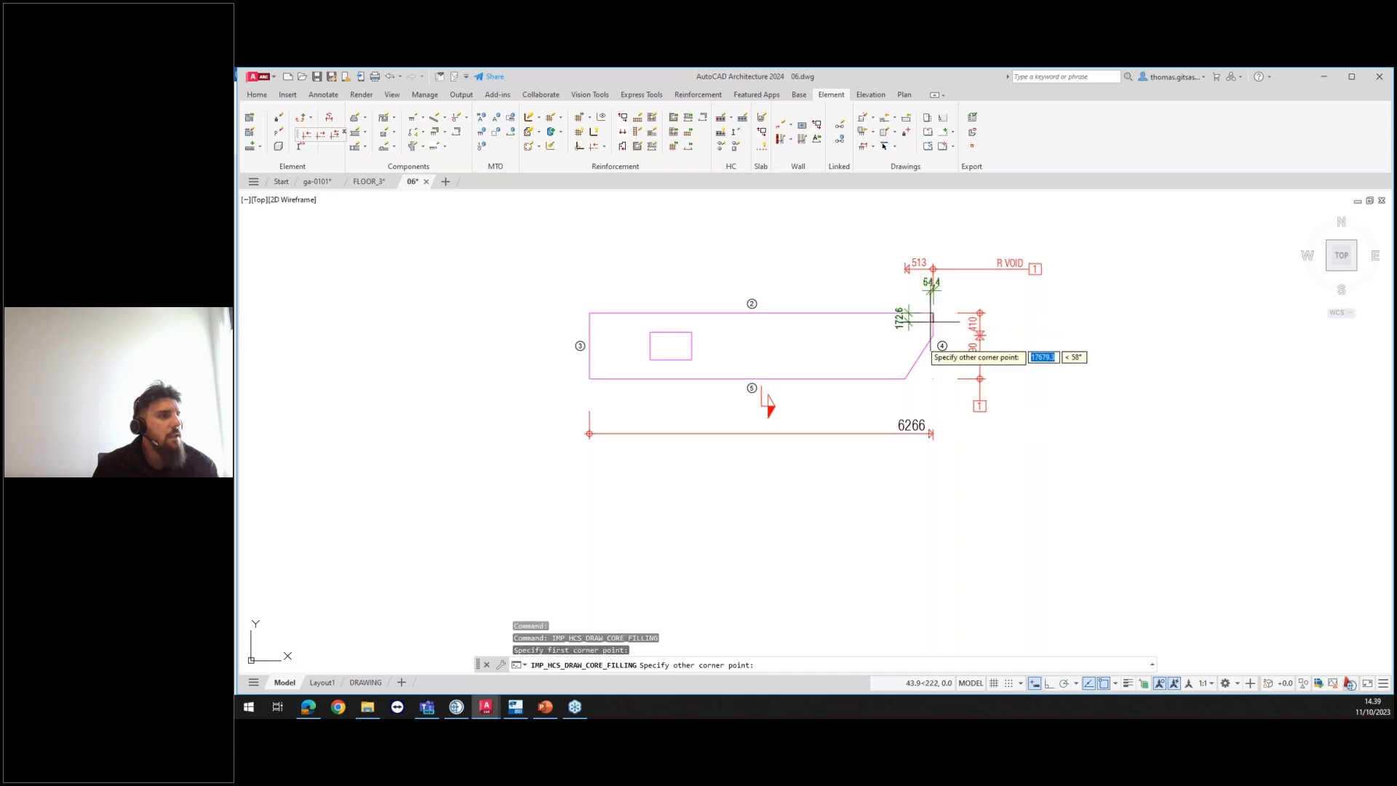
click(869, 378)
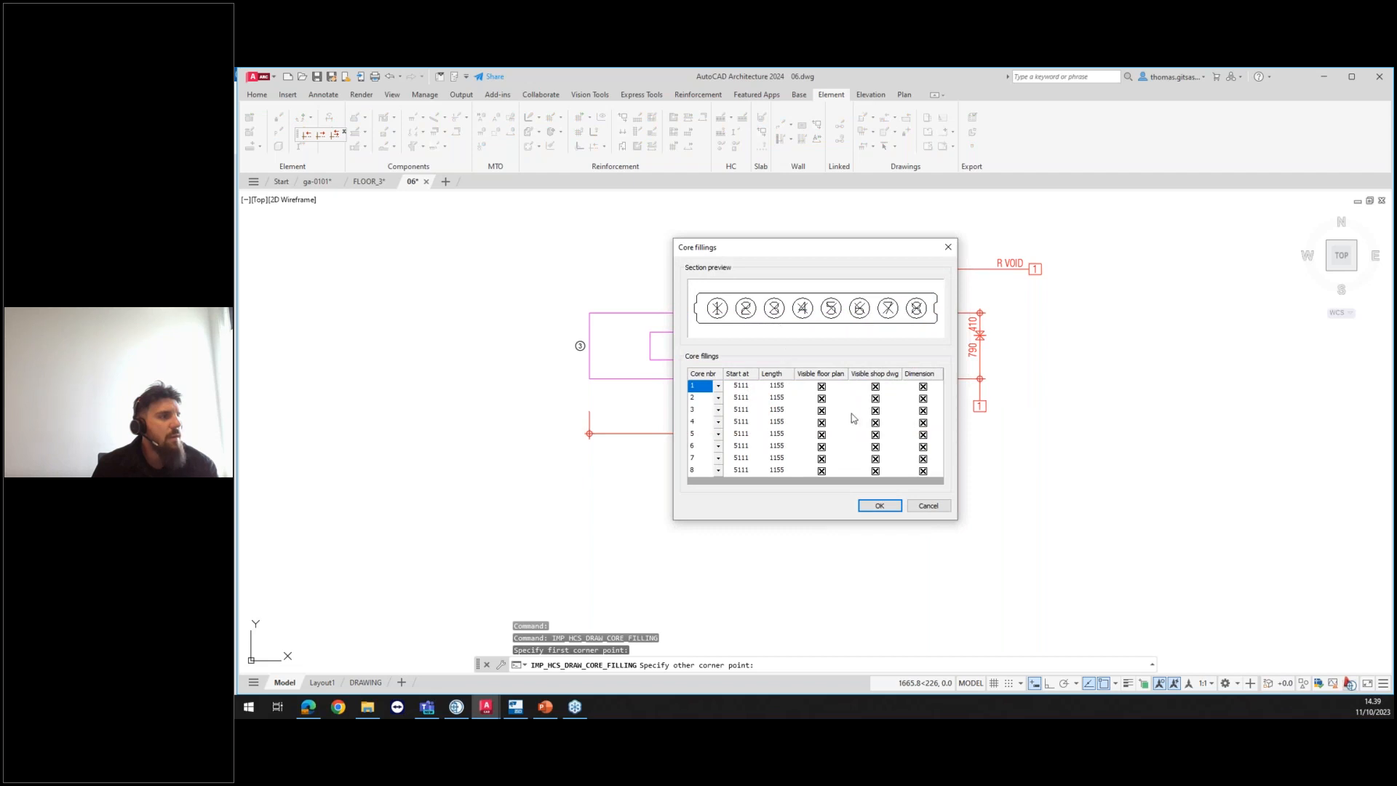
Step: Delete the fillings of cores 2, 4, 6 and 8, and apply the core fillings for cores 1, 3, 5 and 7
mouse_move(895, 262)
mouse_down()
mouse_move(1240, 251)
mouse_move(1186, 250)
mouse_up()
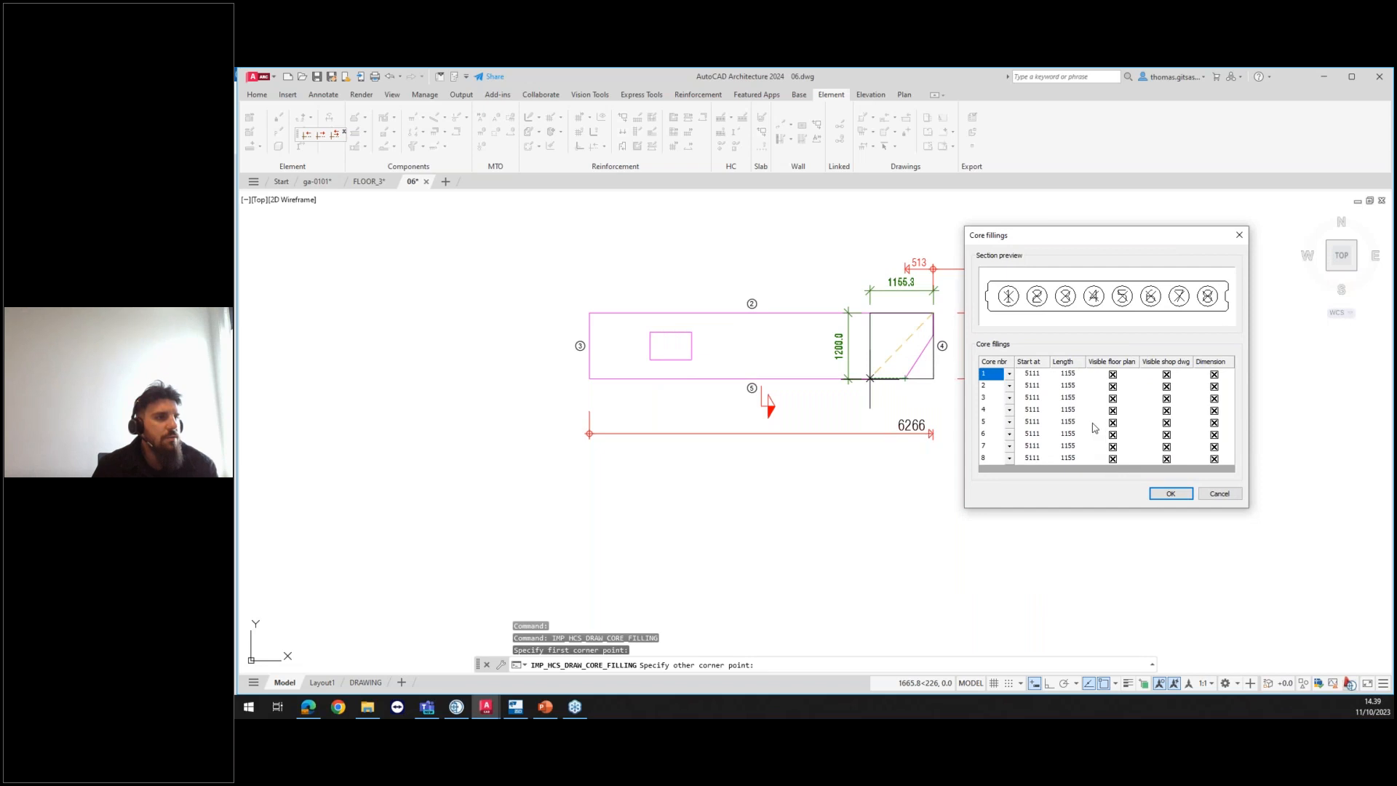
click(990, 387)
right_click(990, 387)
click(1012, 409)
click(986, 409)
click(988, 397)
right_click(988, 399)
click(1012, 419)
click(990, 412)
right_click(990, 412)
click(1012, 432)
click(988, 422)
right_click(988, 422)
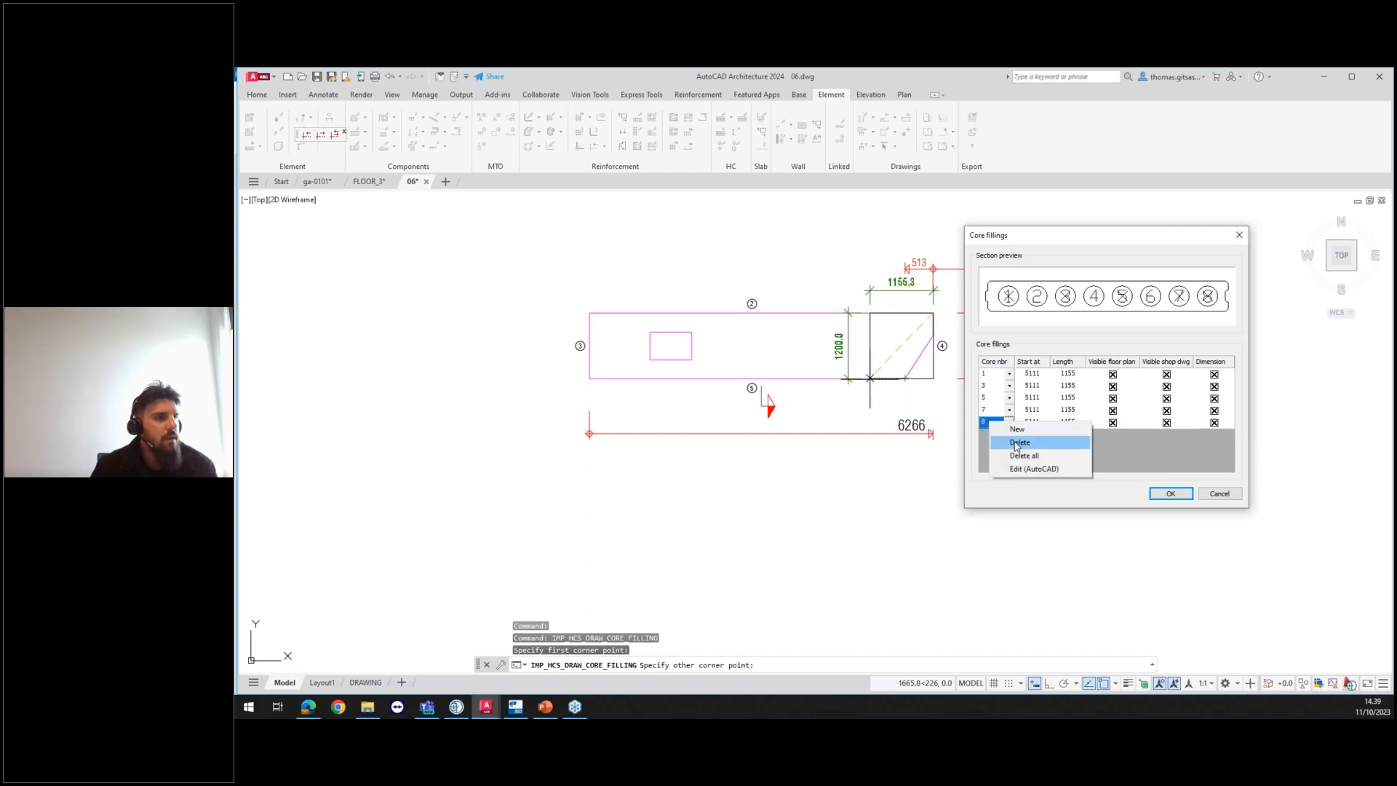
click(1018, 443)
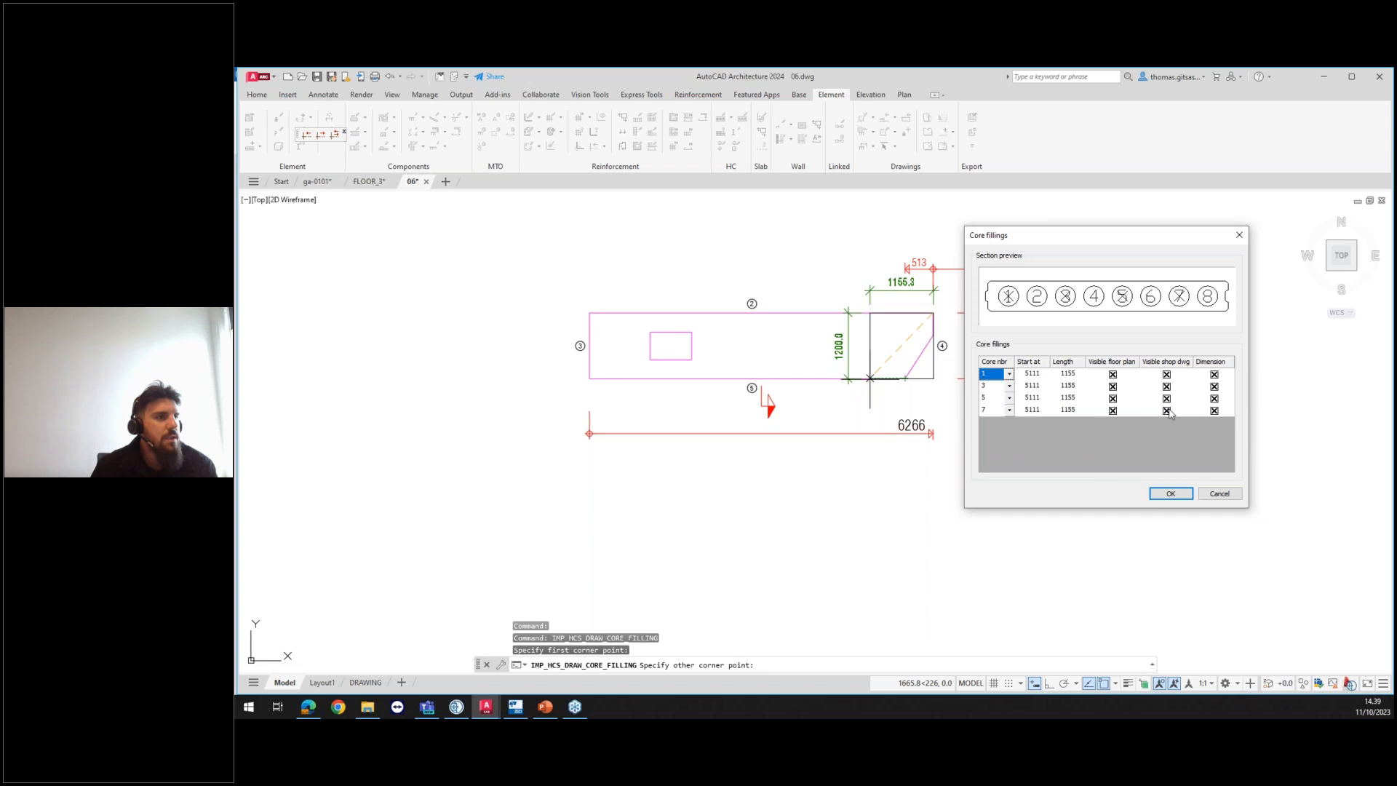
click(1173, 495)
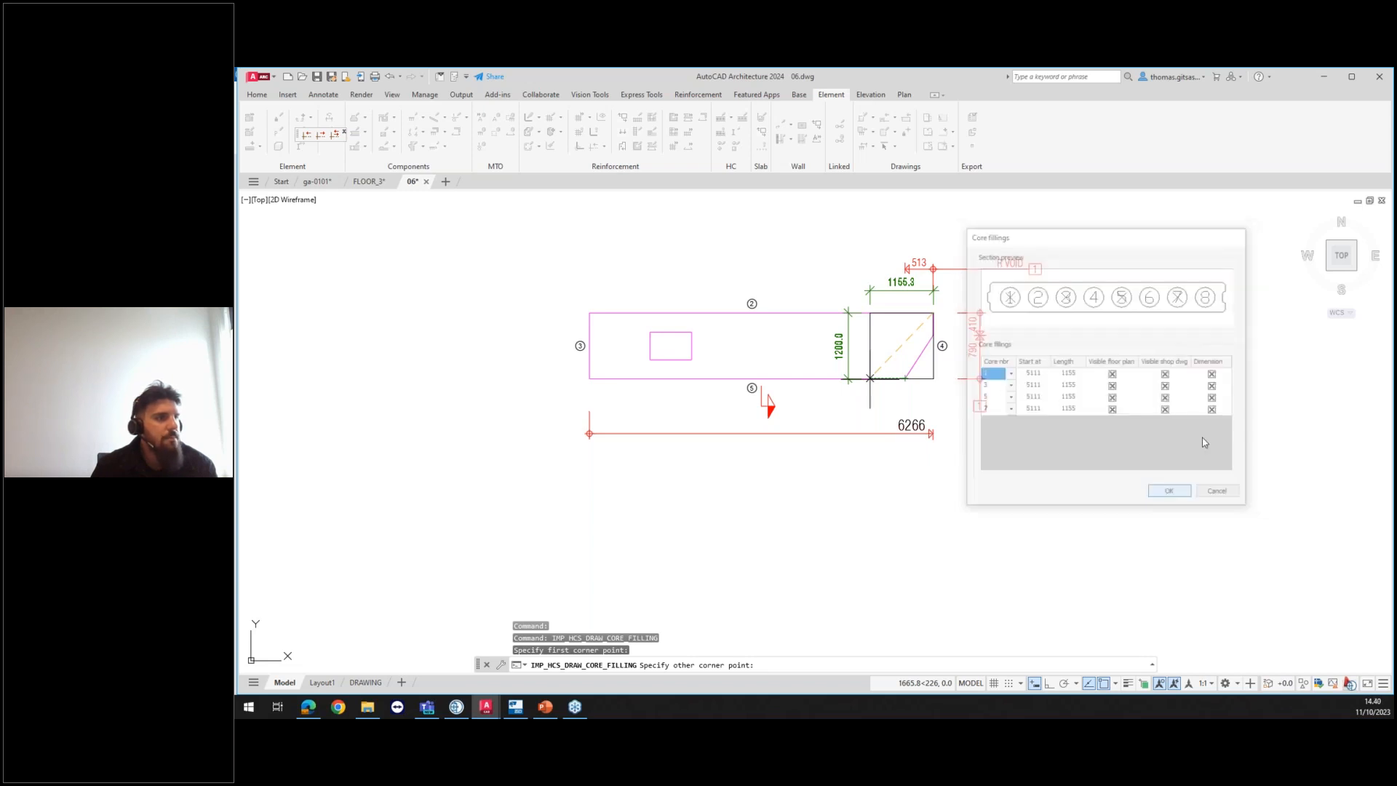
click(906, 393)
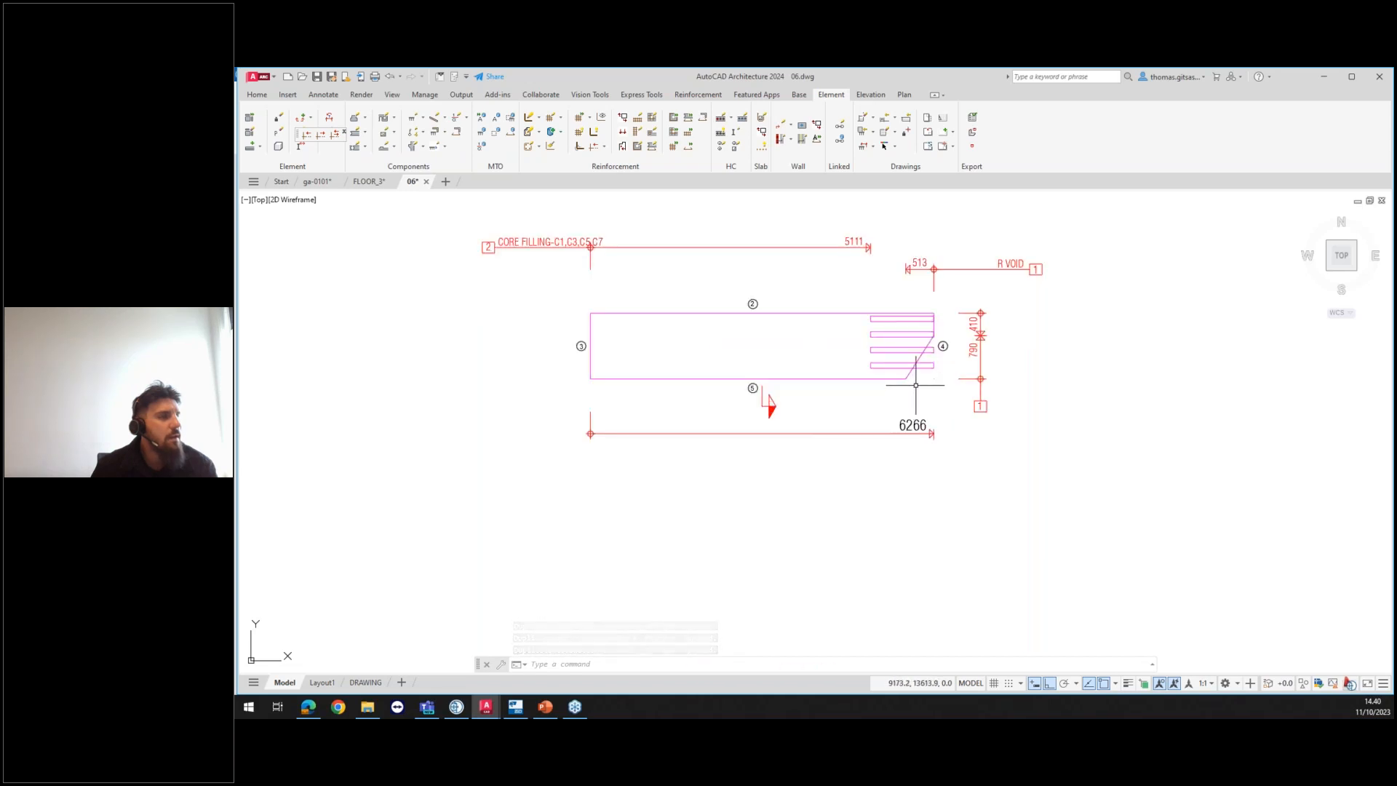
Step: Update element 06 with its core fillings in the ga-0101 floor plan
click(481, 119)
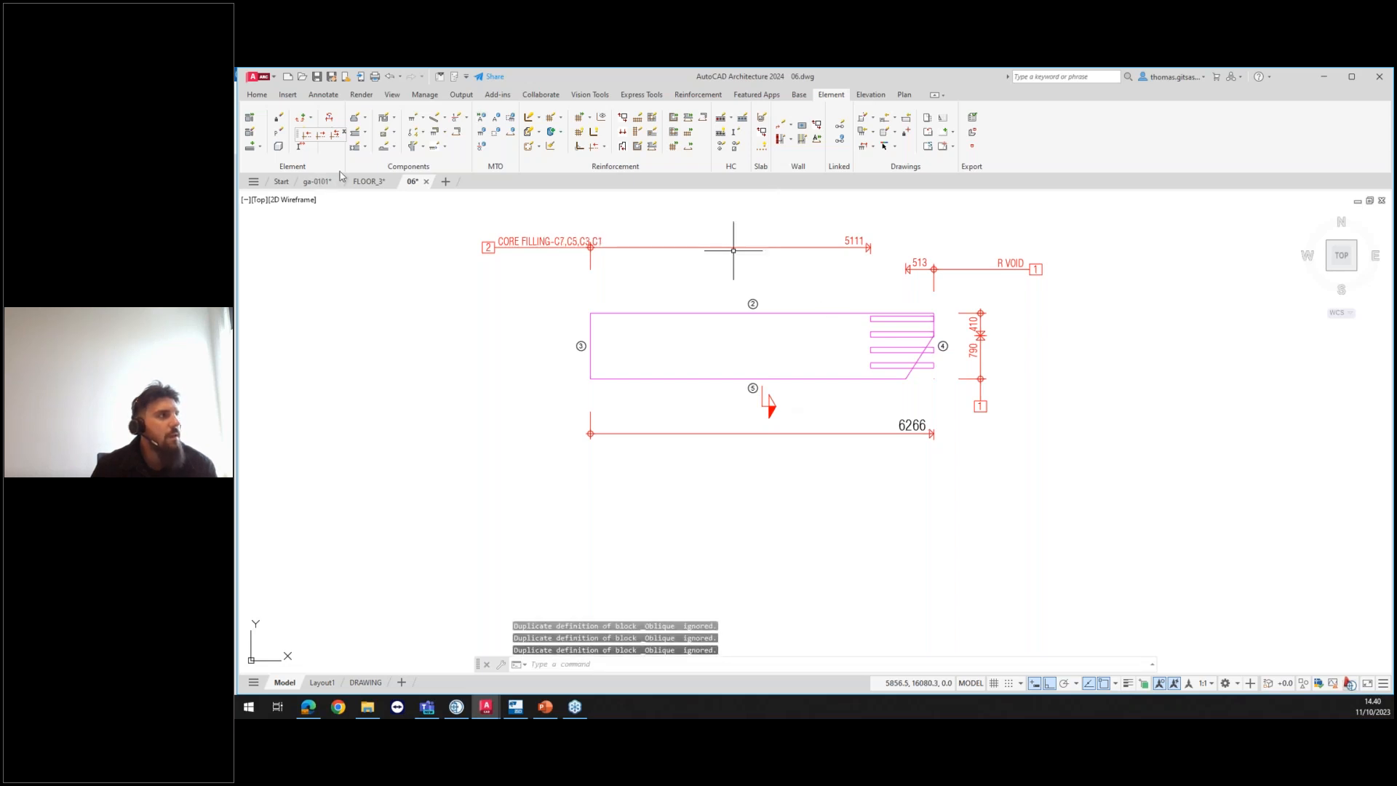
click(320, 182)
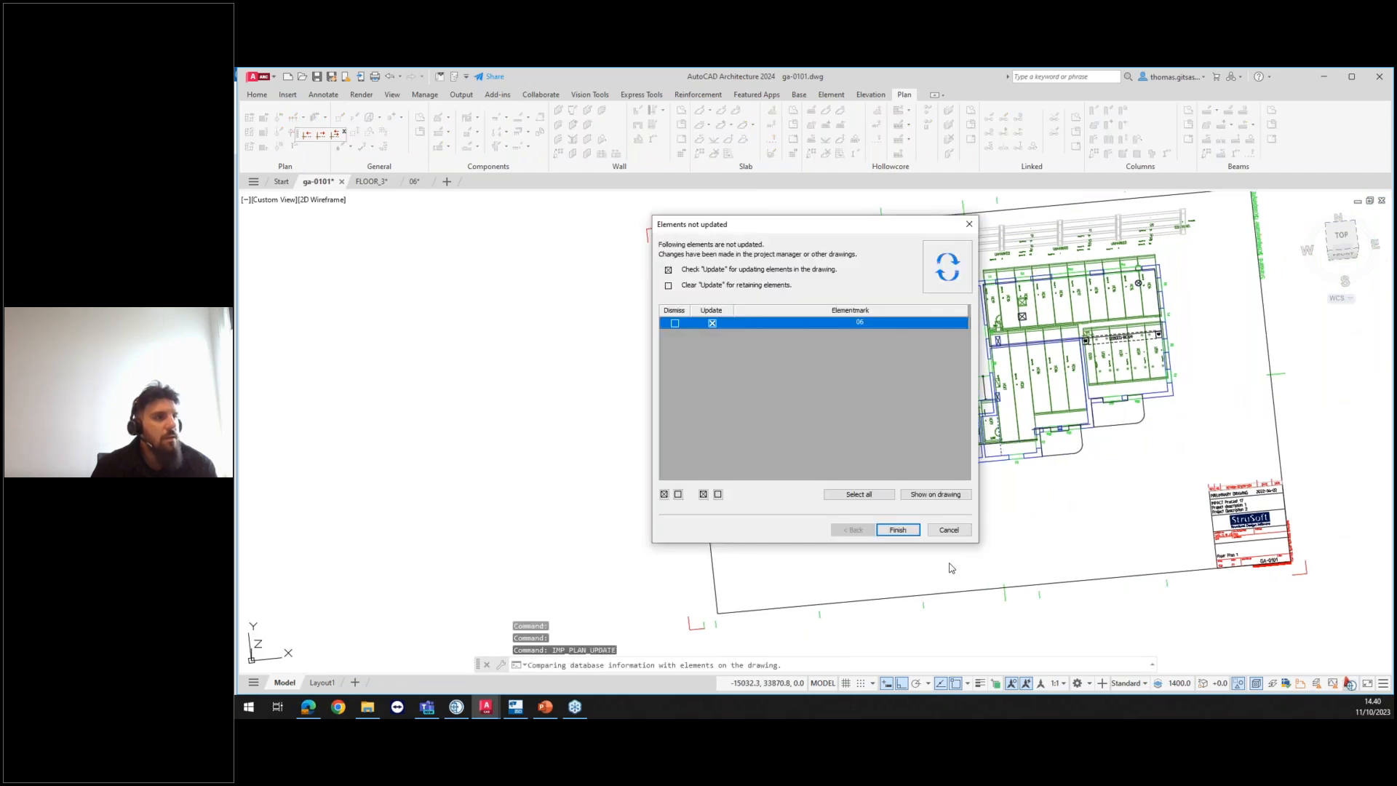
click(896, 533)
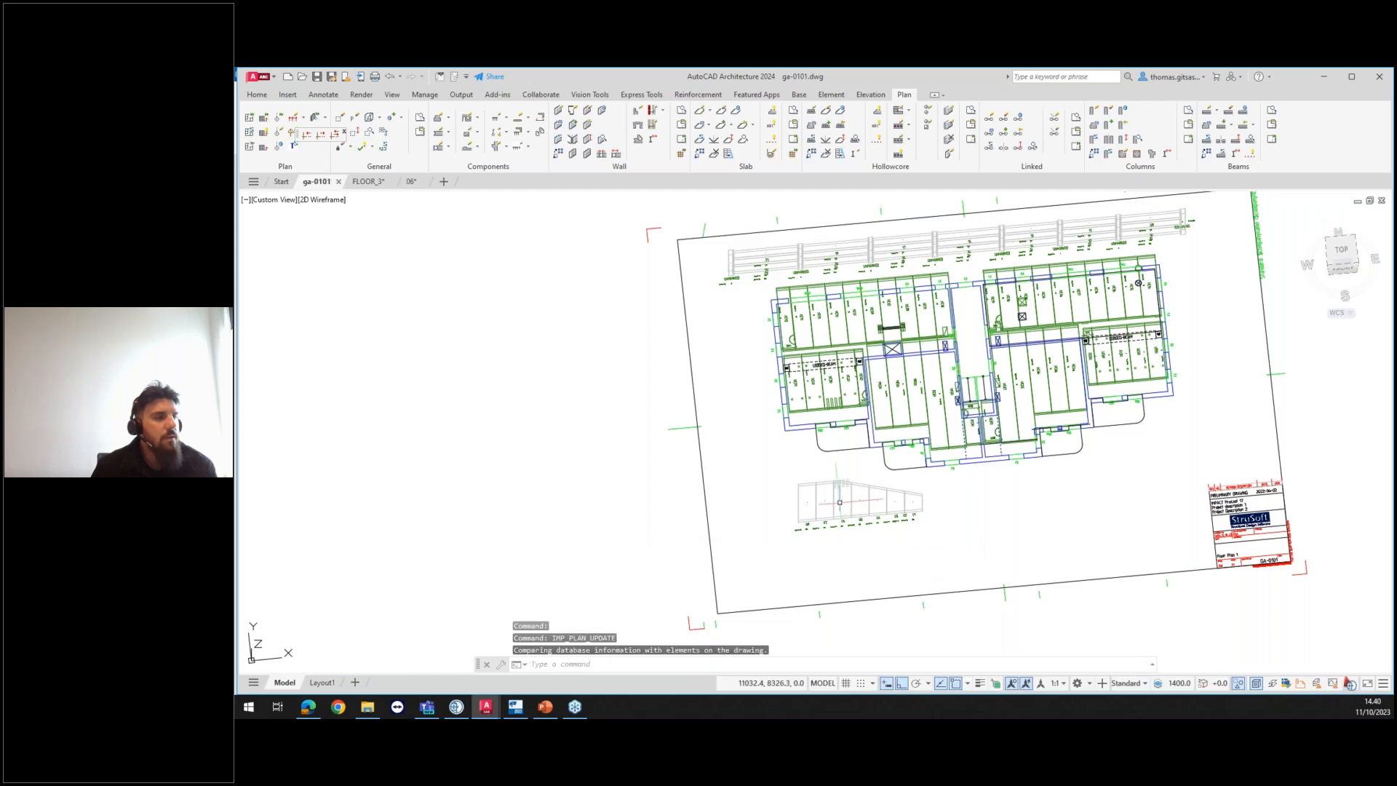
scroll(849, 518, up, 3)
scroll(849, 500, up, 2)
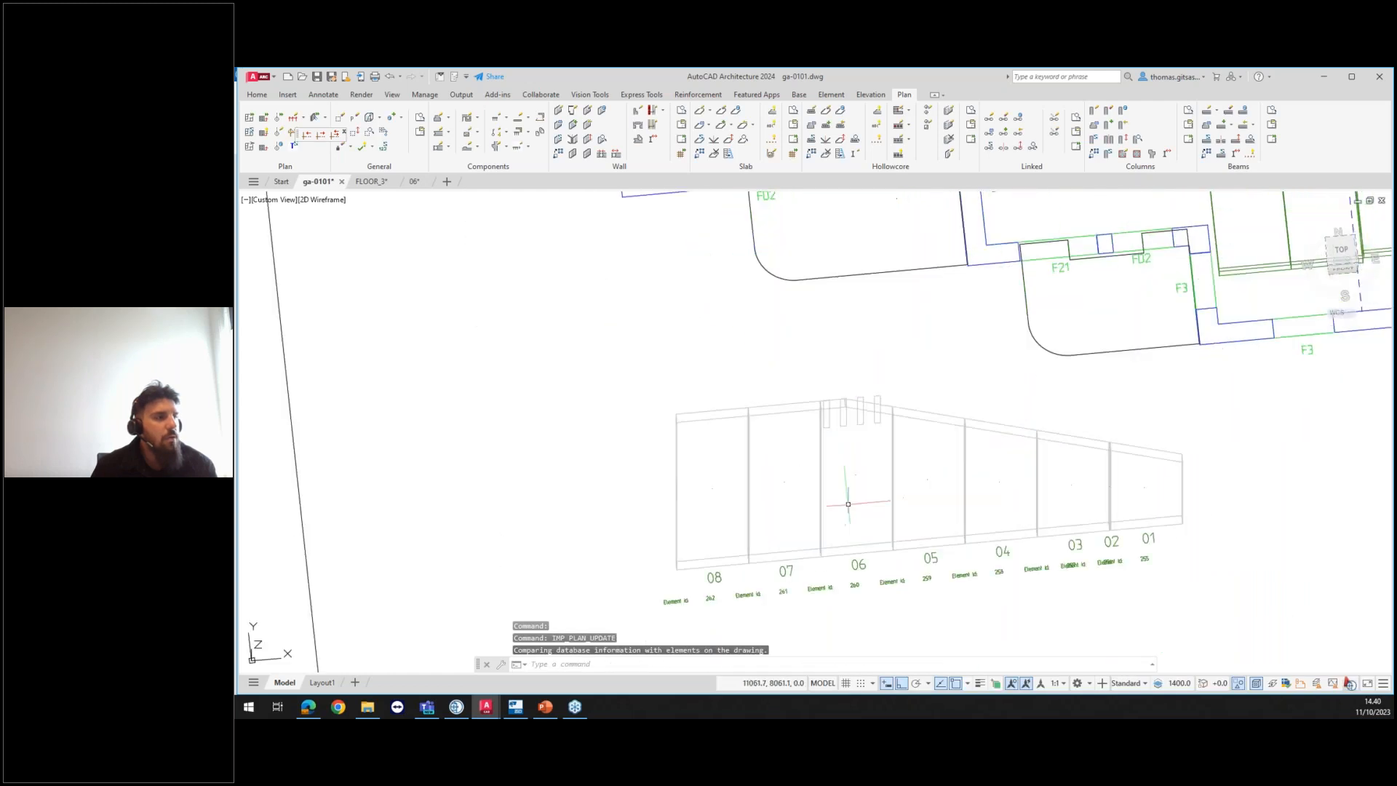
Step: Draw a rectangular cut-out recess of about 1147 x 485 mm near the middle of element 06 in its shop drawing, with no material
click(414, 183)
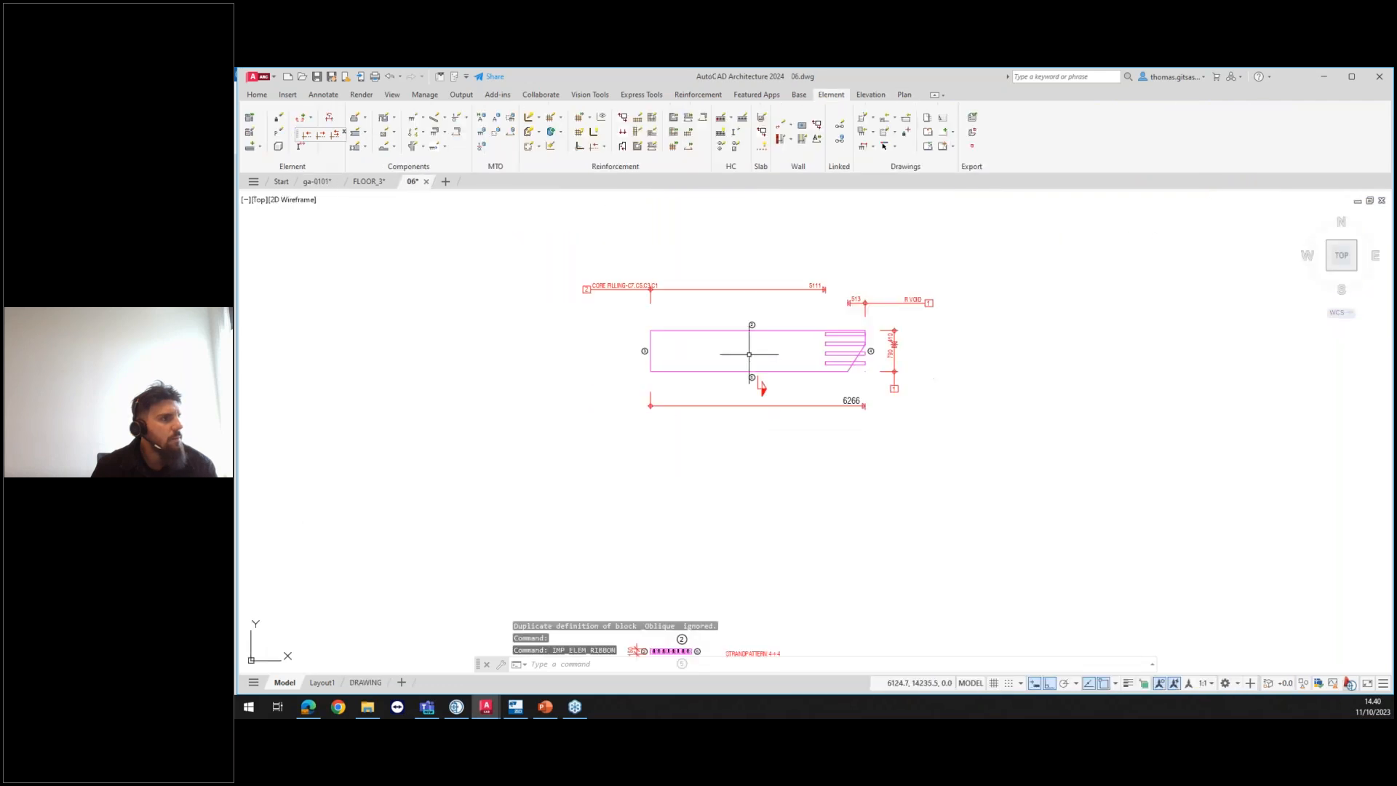
middle_drag(771, 368, 779, 394)
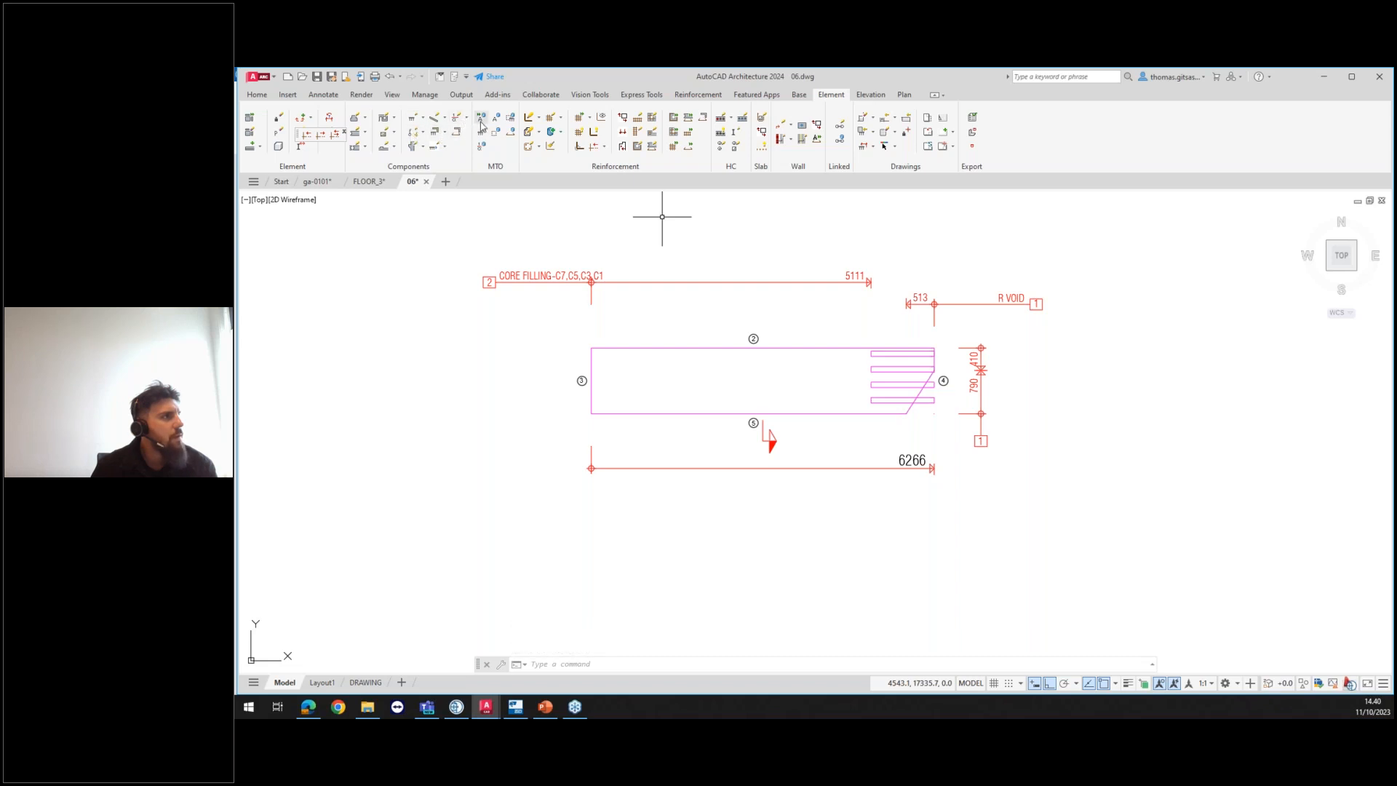
click(395, 134)
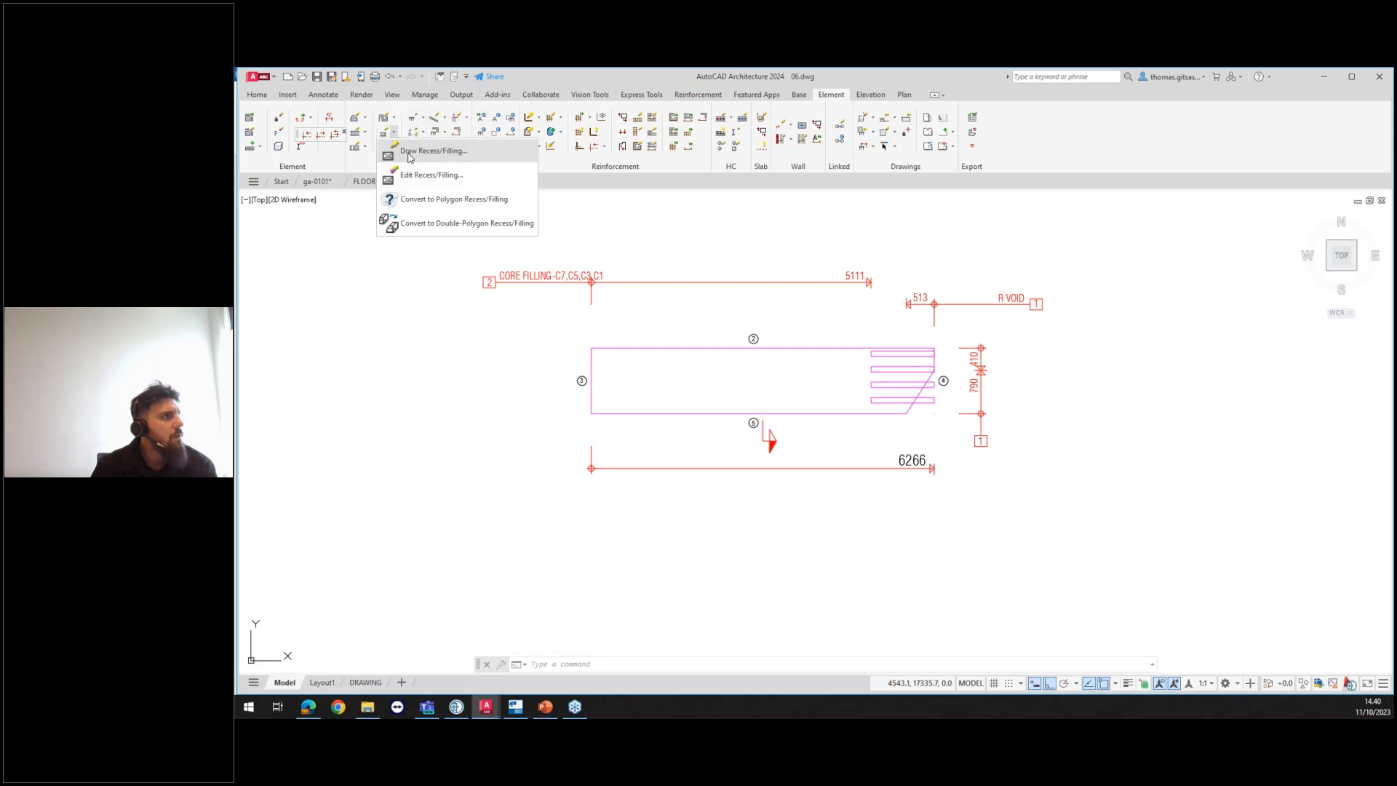
click(413, 152)
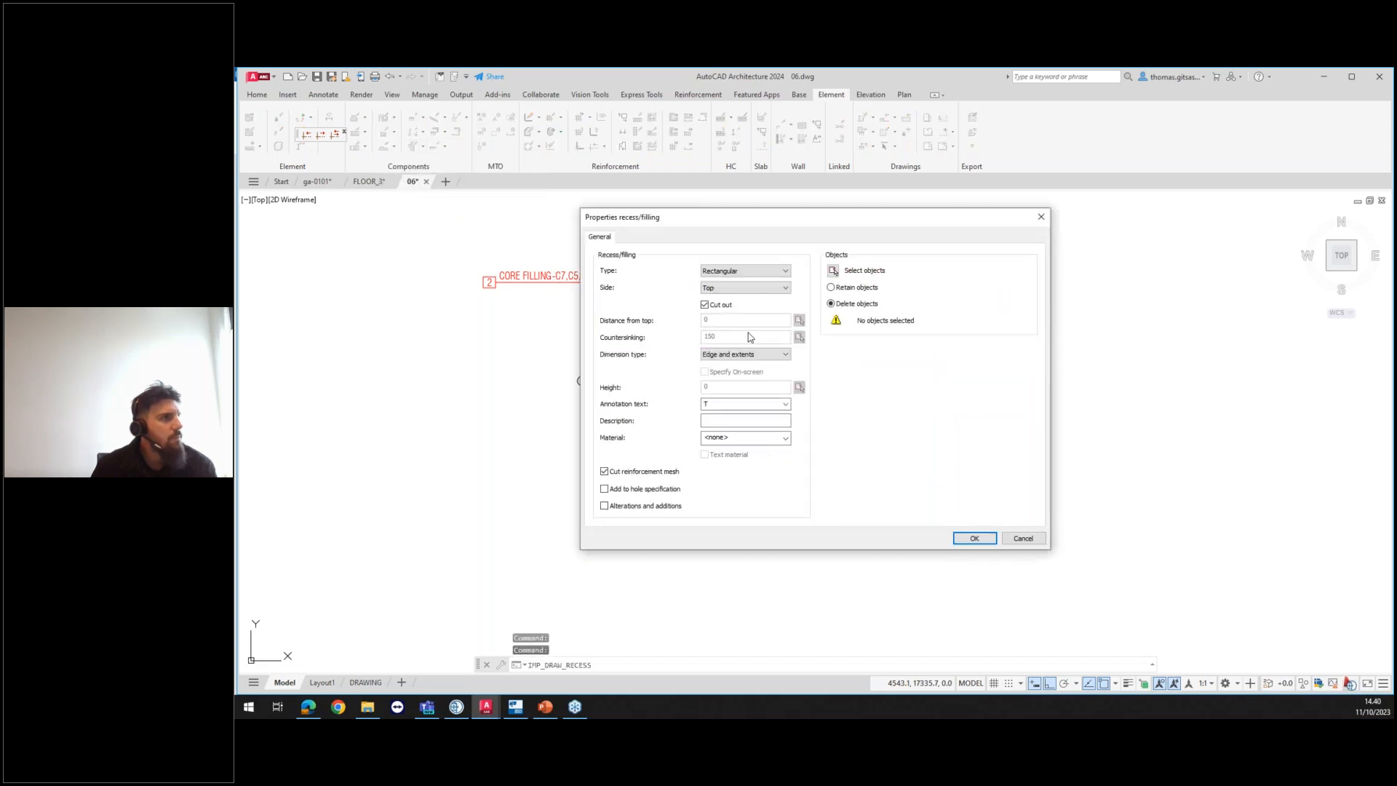
click(774, 438)
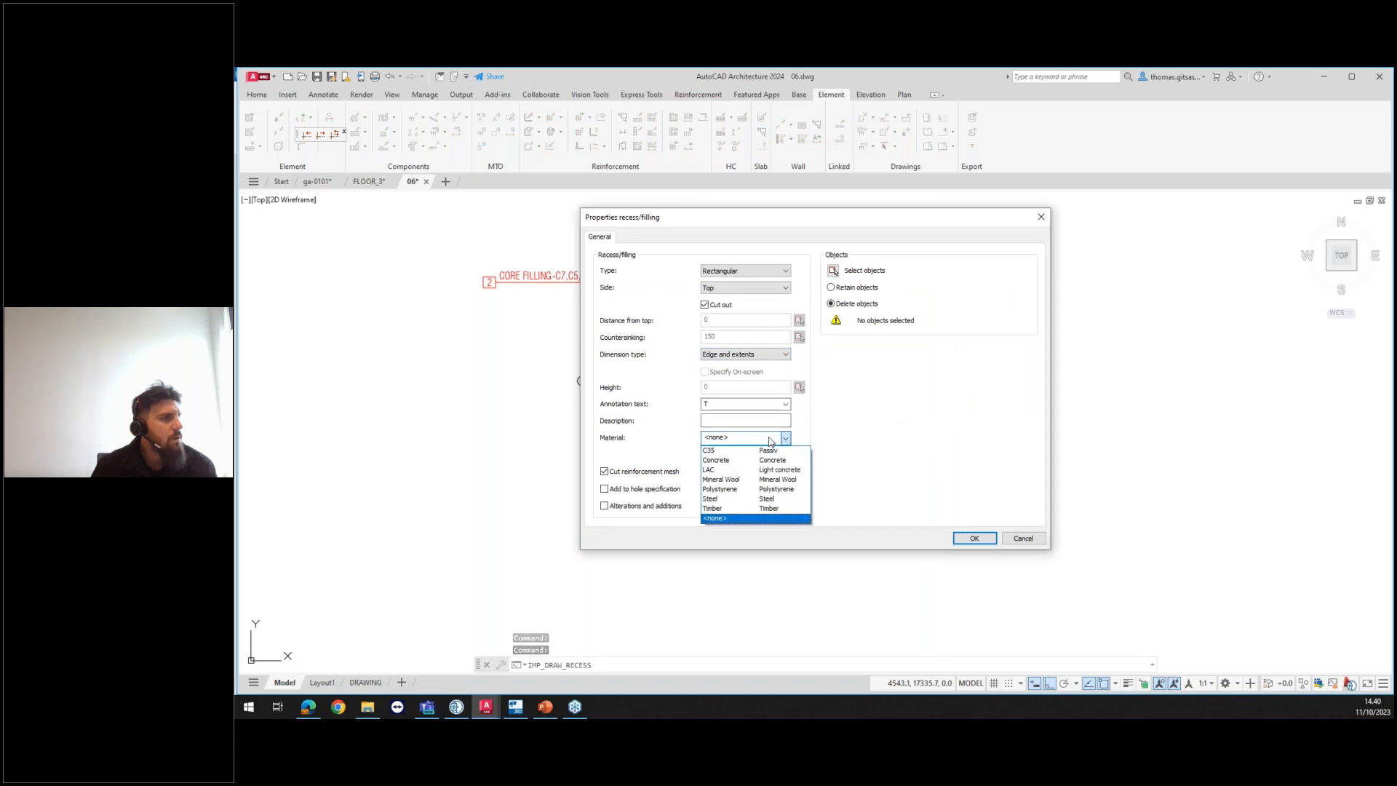
click(776, 440)
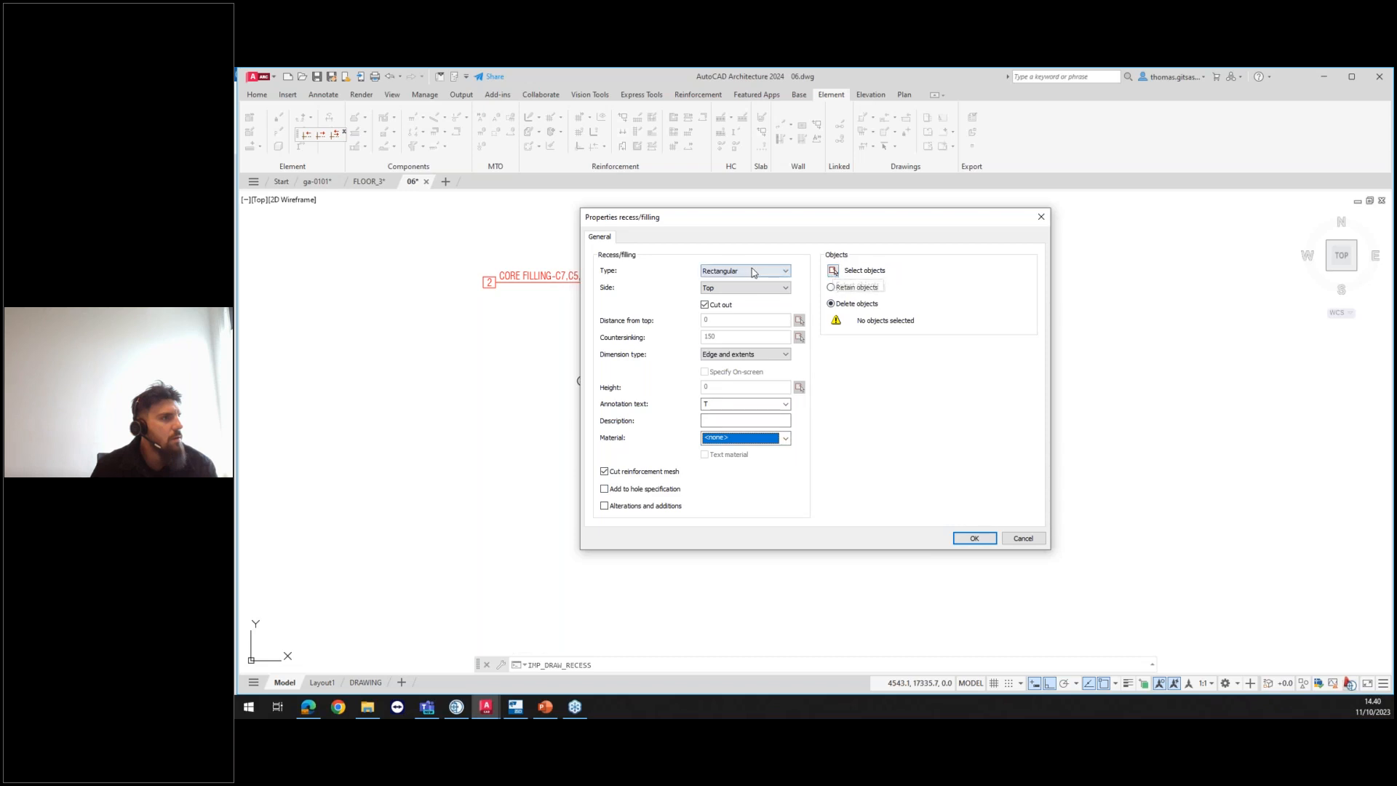
click(977, 538)
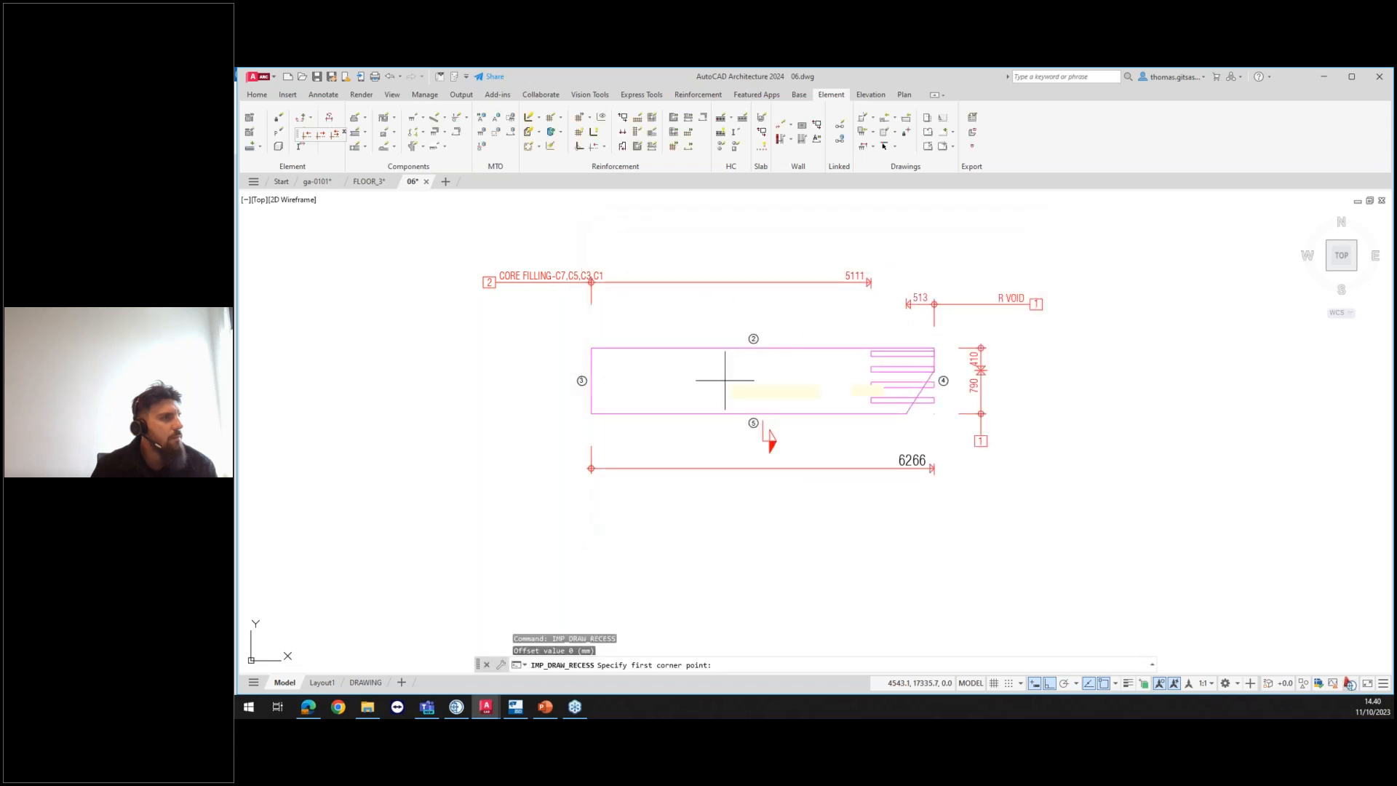
click(700, 367)
click(762, 394)
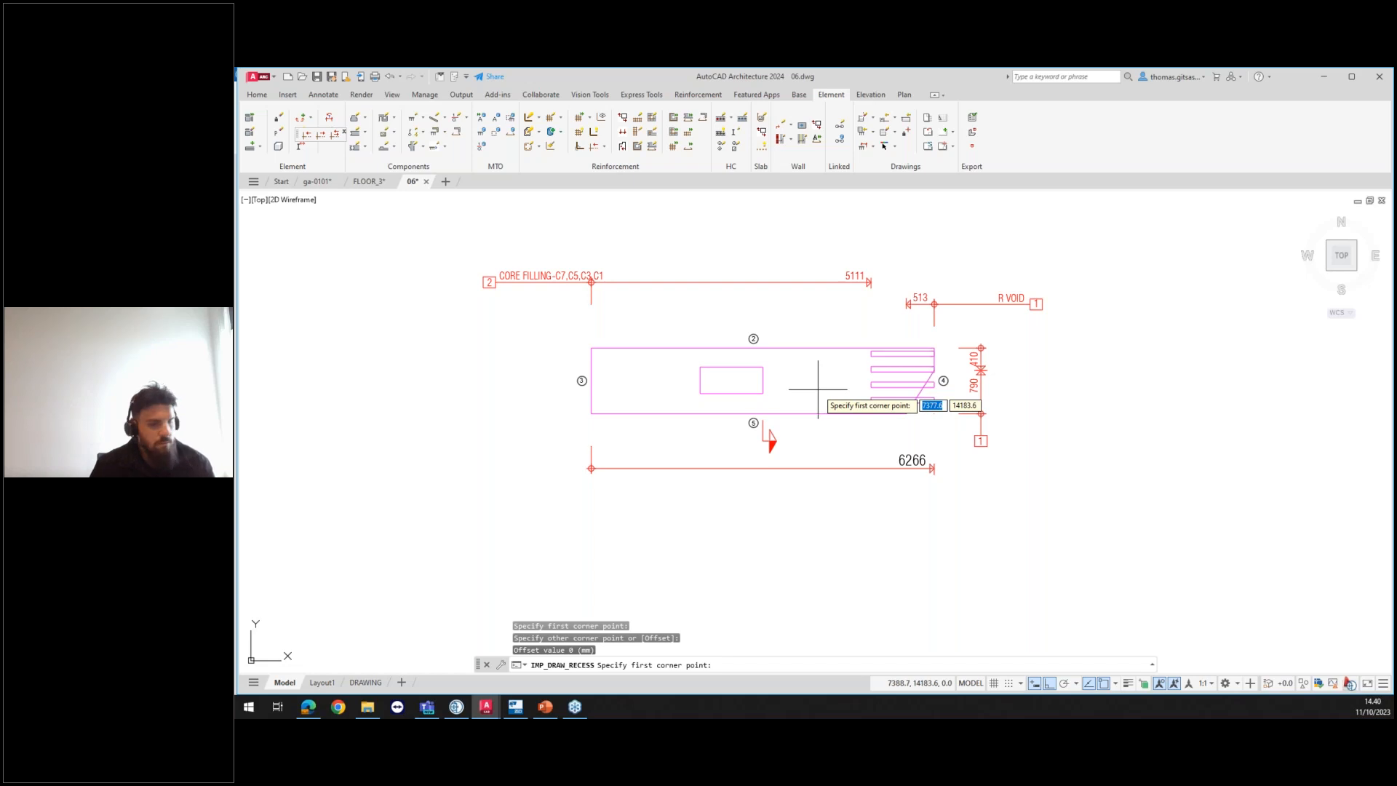
key(Escape)
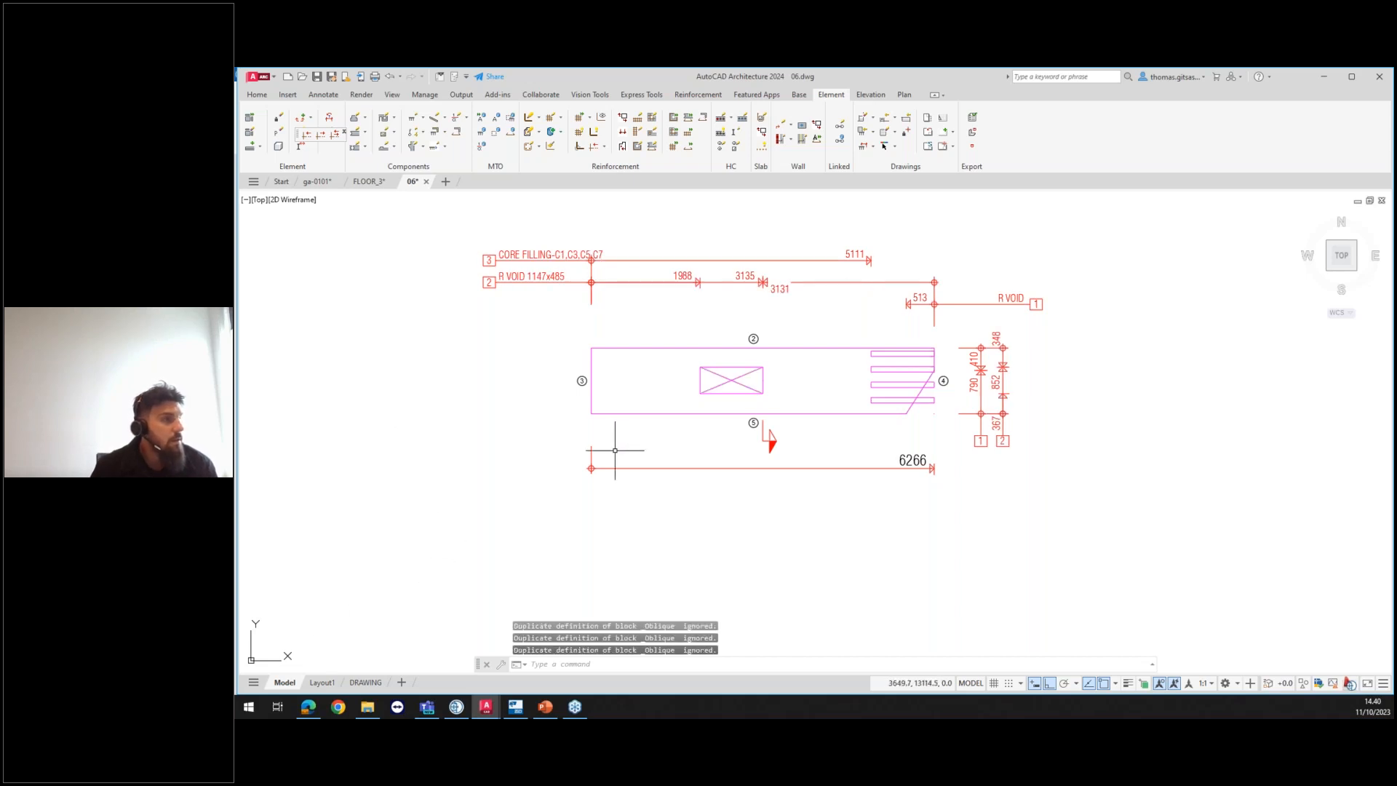
Step: Update element 06 in the ga-0101 plan with its new recess
click(317, 181)
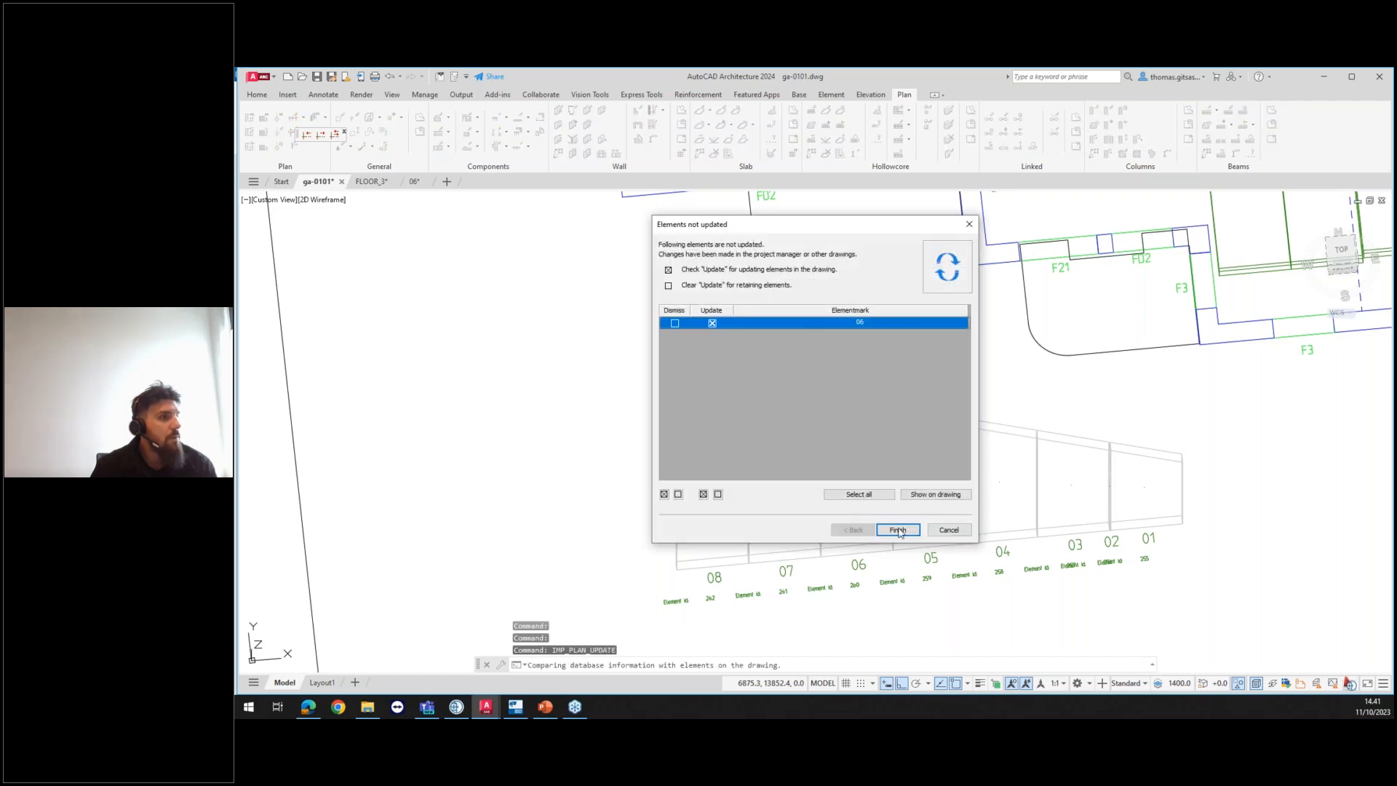
click(897, 530)
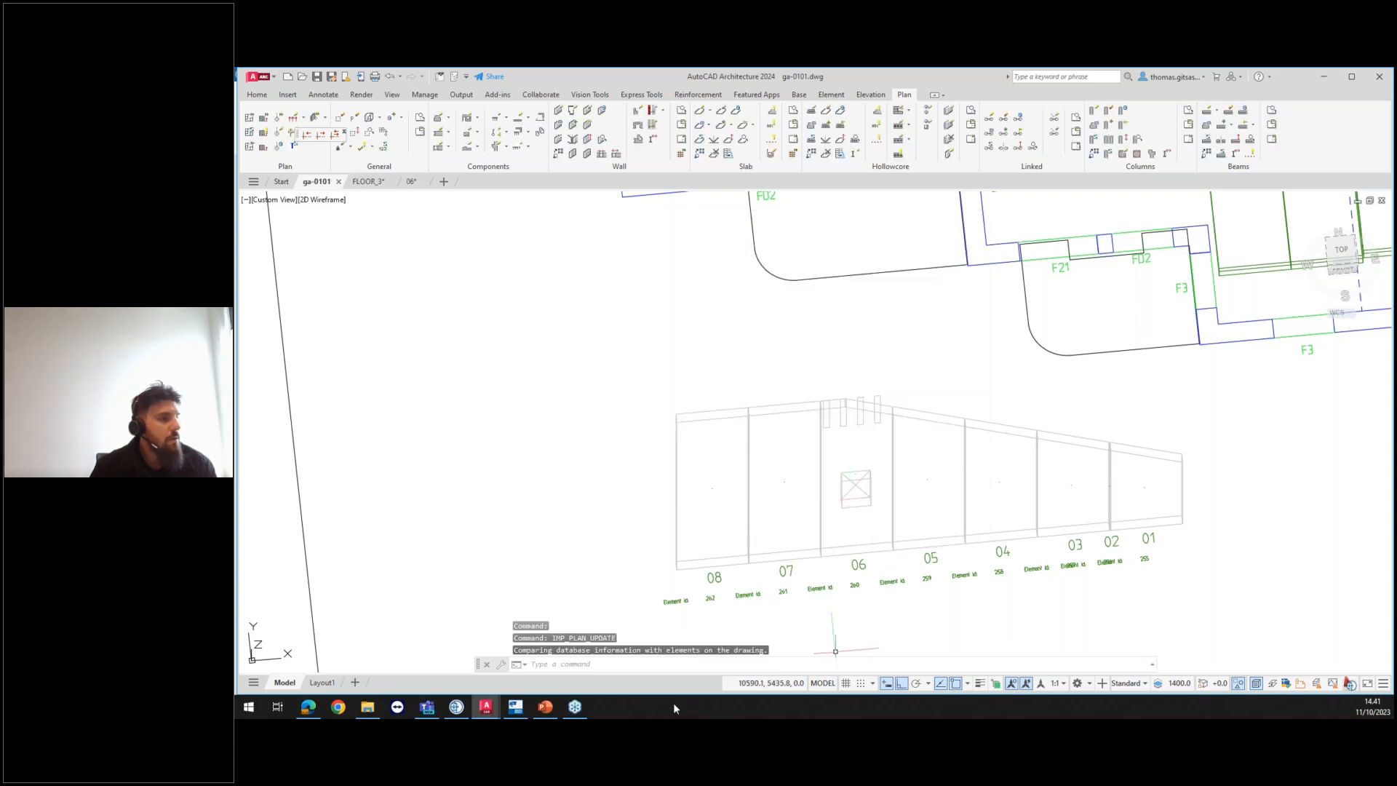
Step: Switch to IMPACT Project Manager and examine the hollow core walls in the 3D model from several sides
click(456, 707)
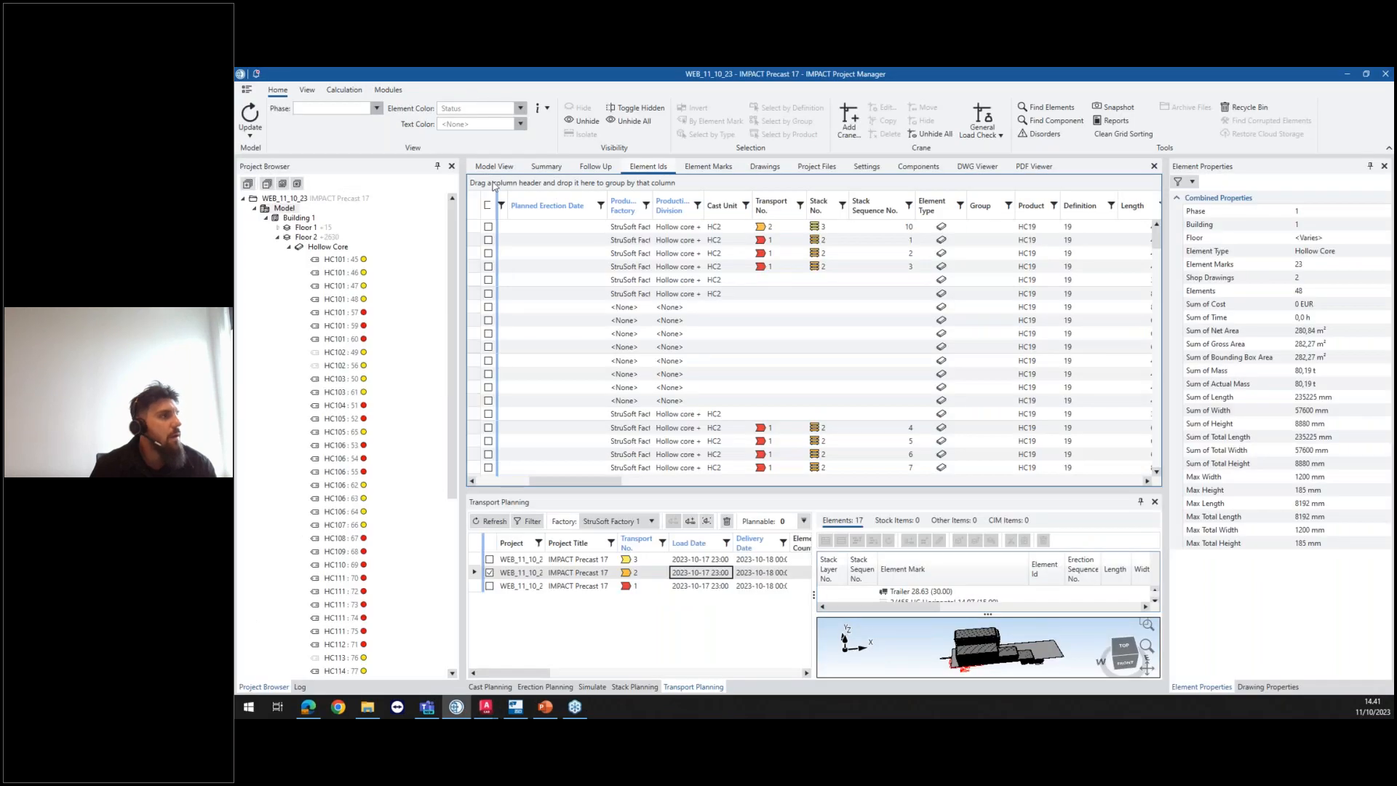
click(502, 168)
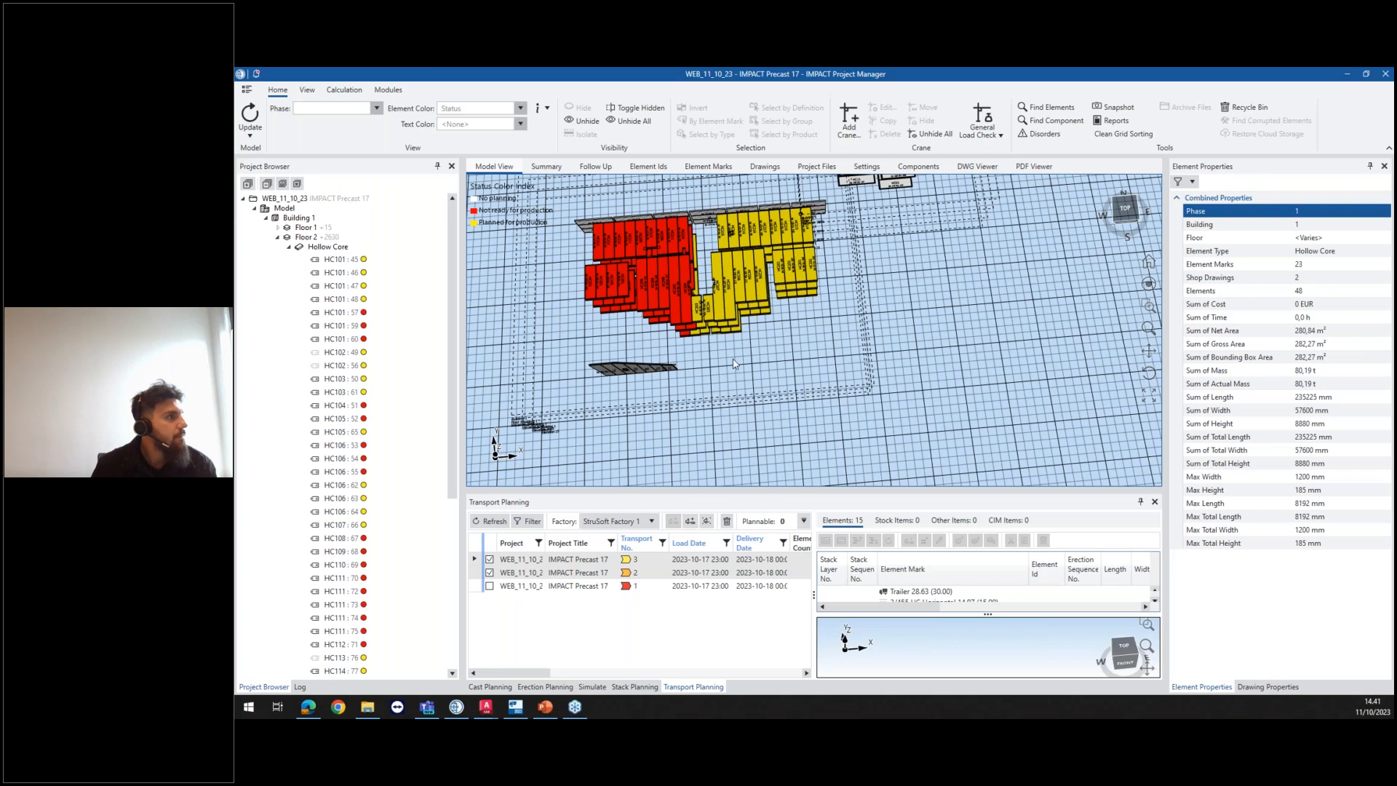
middle_drag(780, 365, 813, 363)
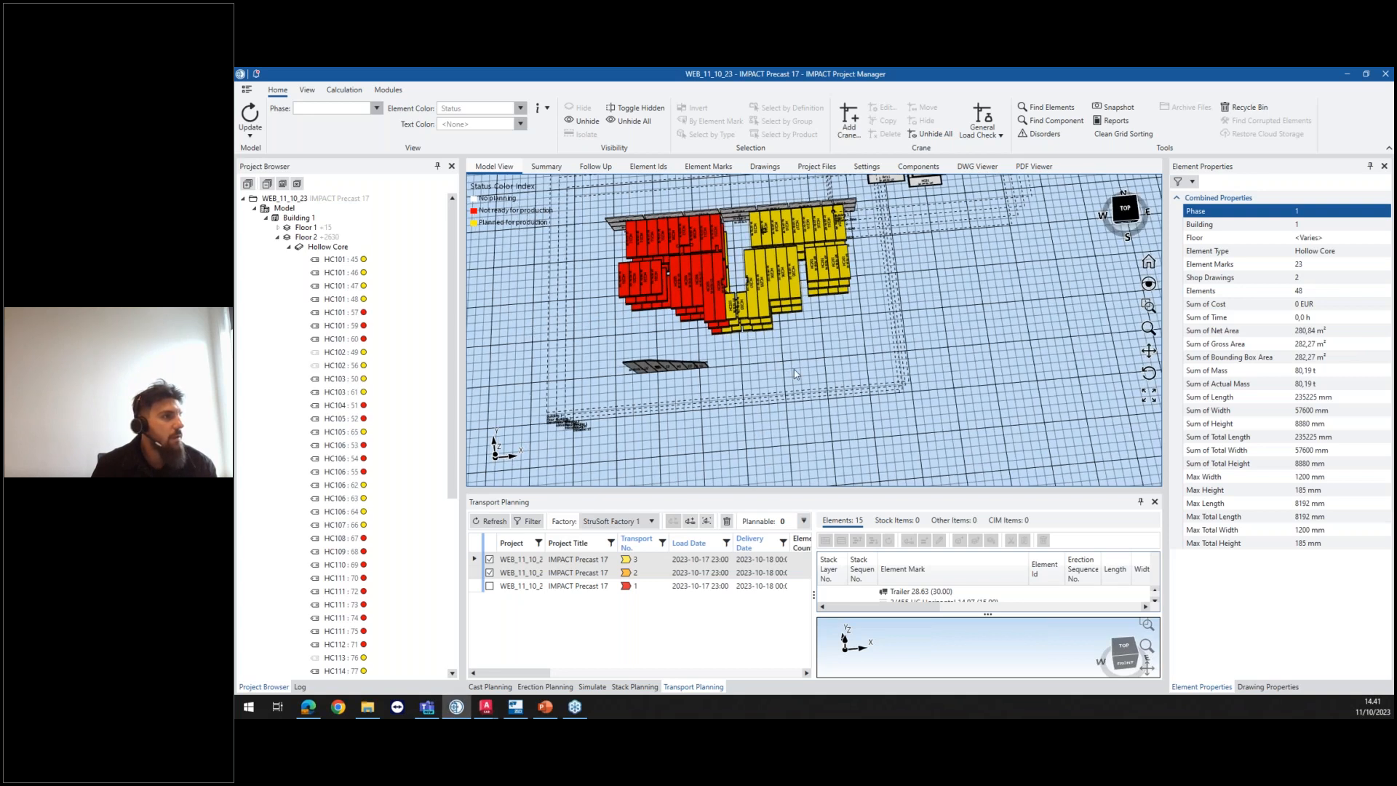
scroll(662, 370, up, 5)
shift+middle_drag(595, 358, 593, 305)
middle_drag(655, 343, 902, 480)
shift+middle_drag(658, 418, 692, 374)
scroll(689, 379, up, 4)
scroll(691, 374, down, 5)
middle_drag(766, 332, 772, 426)
scroll(760, 362, up, 4)
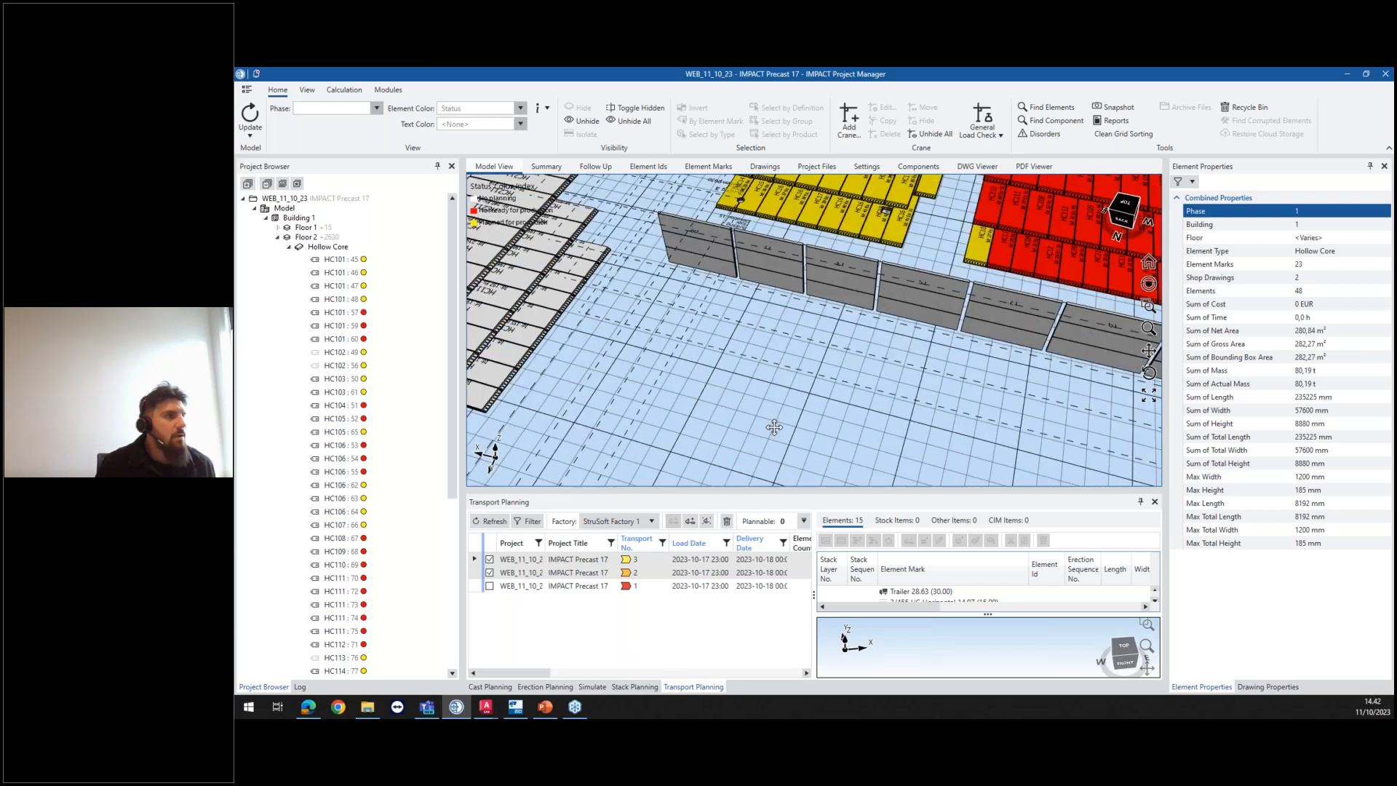
scroll(734, 261, up, 2)
shift+middle_drag(735, 260, 792, 316)
scroll(792, 315, up, 2)
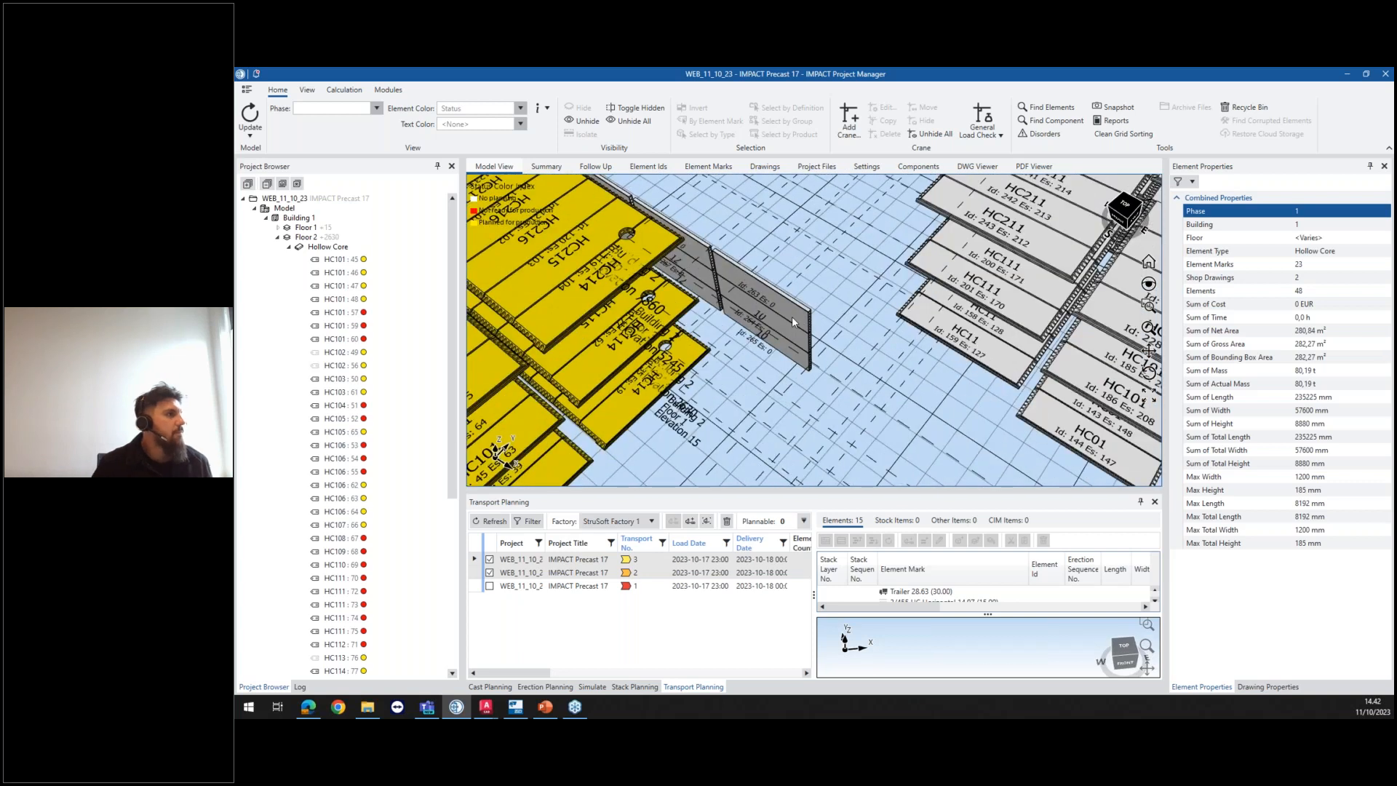
scroll(792, 316, down, 2)
click(290, 248)
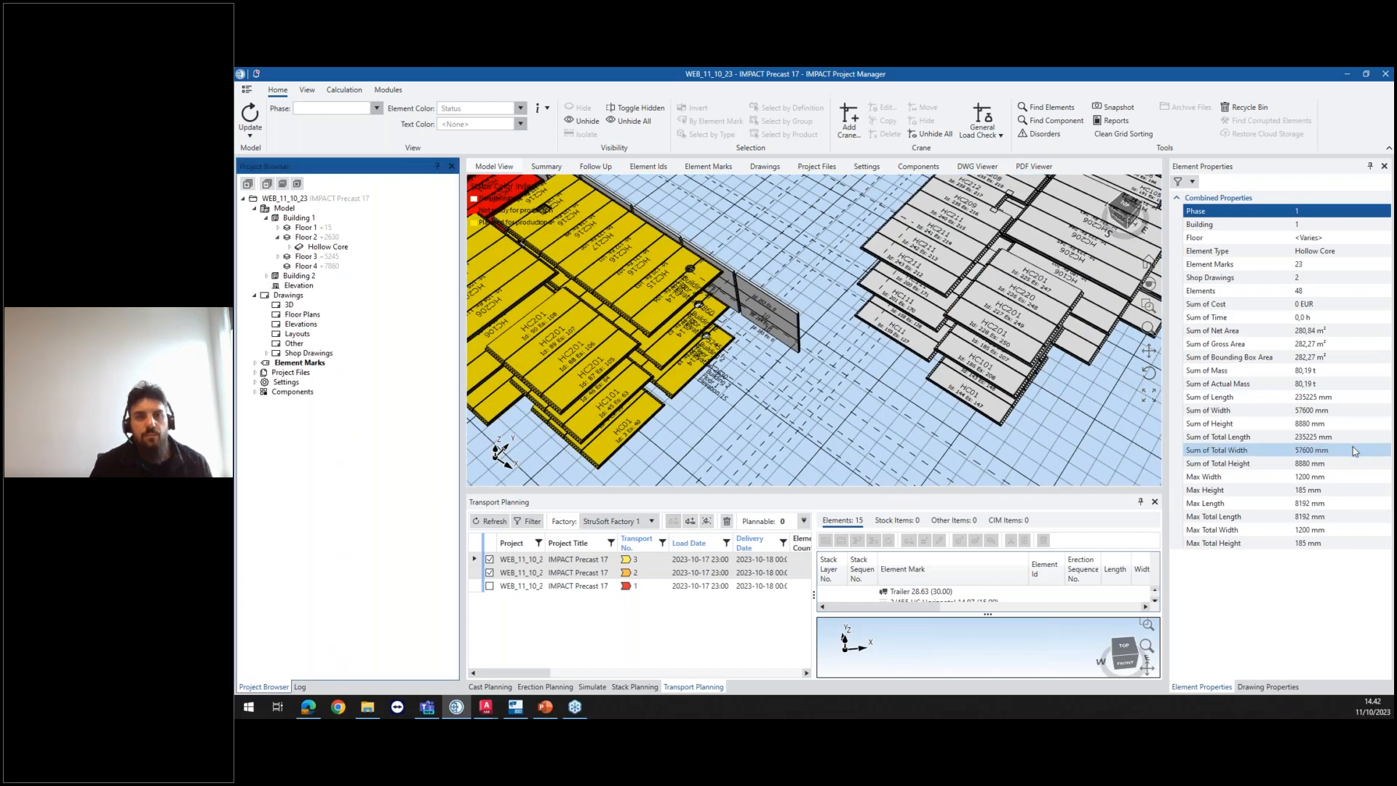